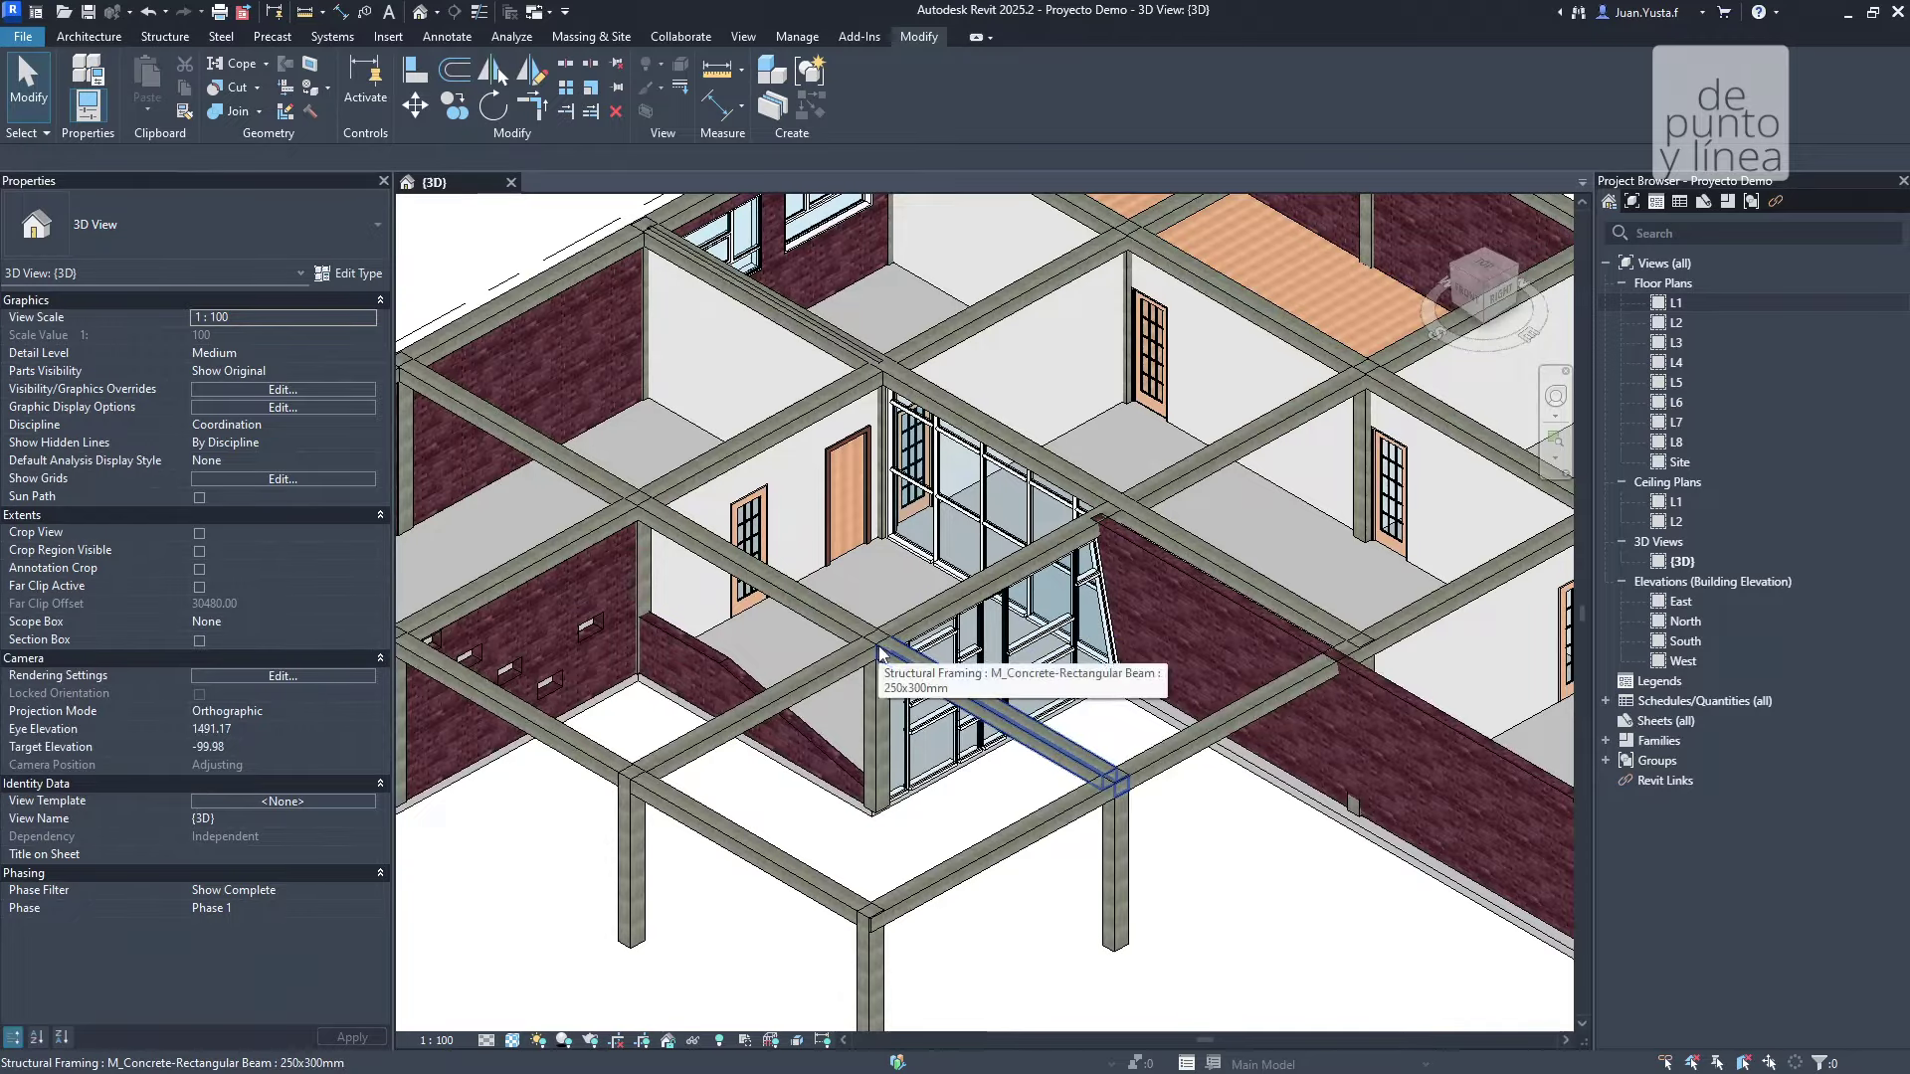
# Orbit and pan the 3D model, briefly selecting a concrete beam to inspect it.
pyautogui.scroll(-5, 875, 672)
pyautogui.keyDown('shift'); pyautogui.moveTo(875, 671); pyautogui.dragTo(905, 696, button='middle'); pyautogui.keyUp('shift')
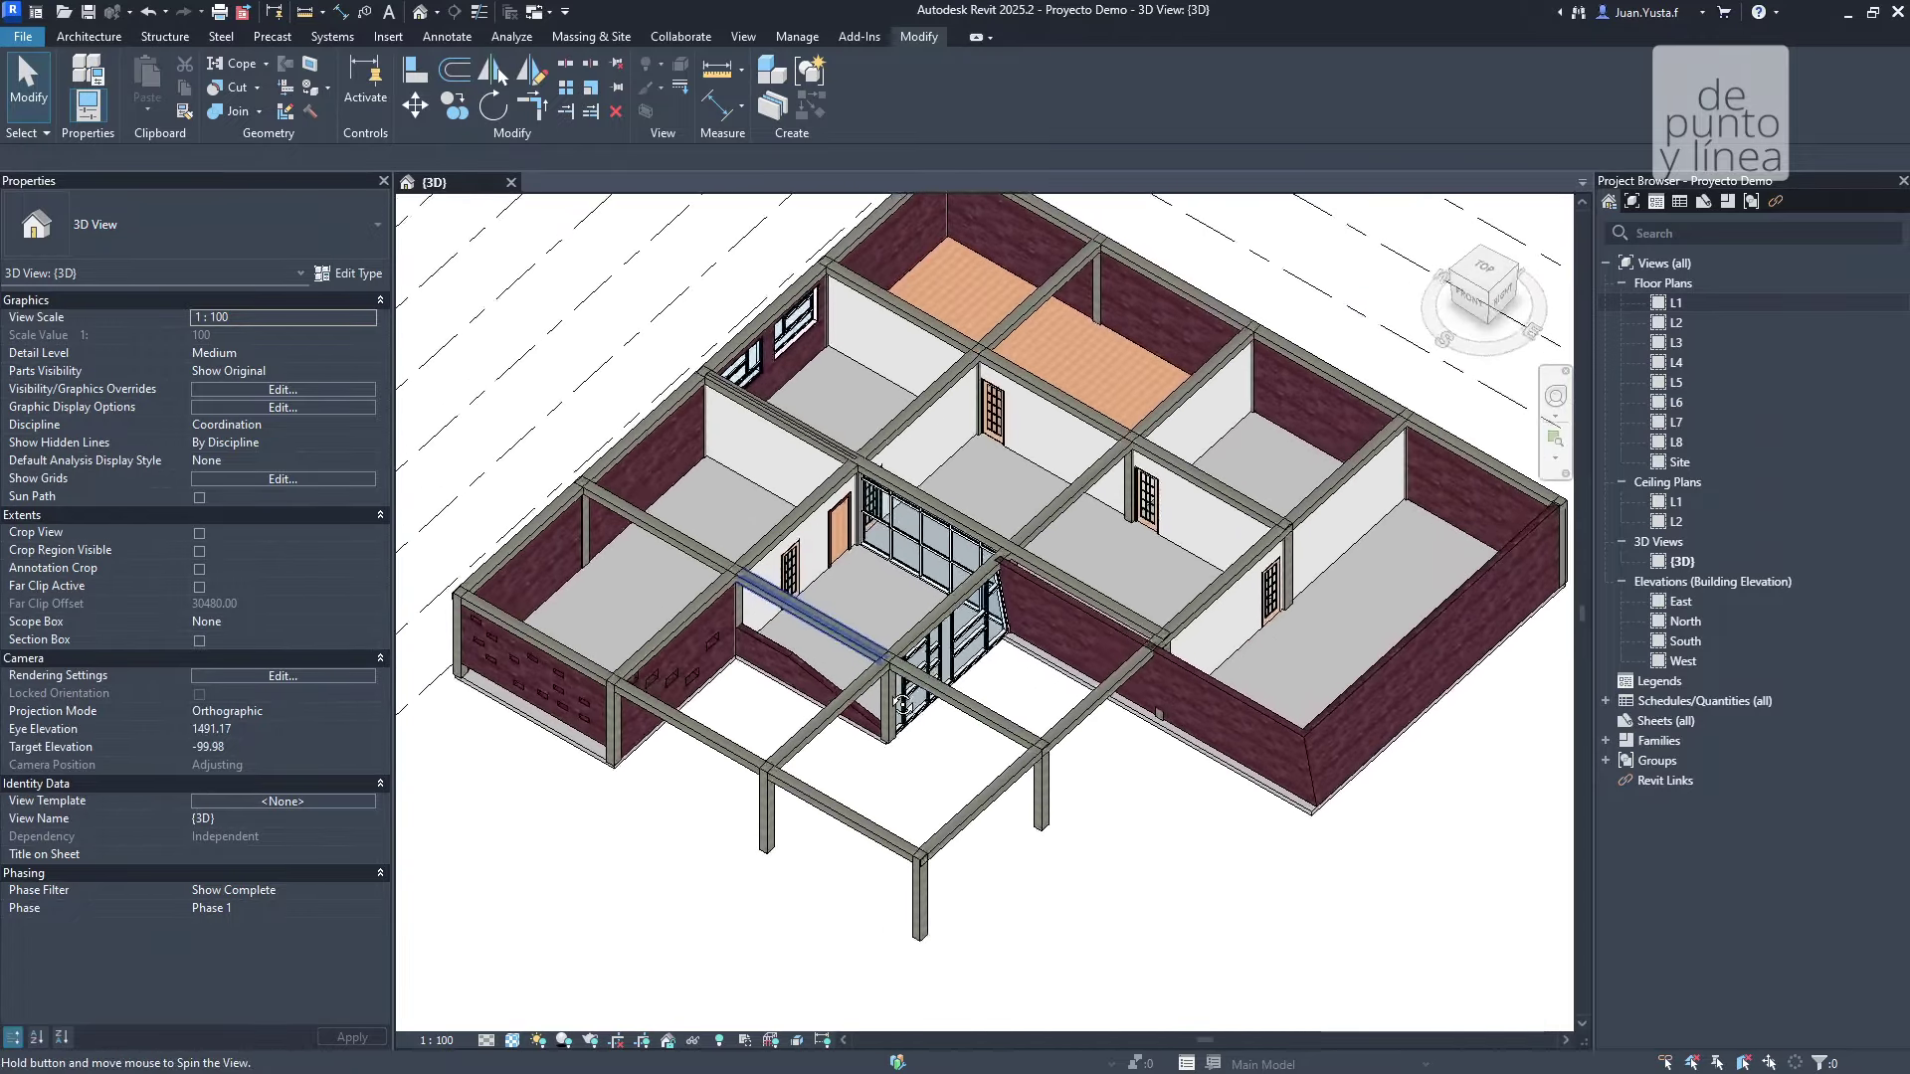
pyautogui.scroll(5, 935, 736)
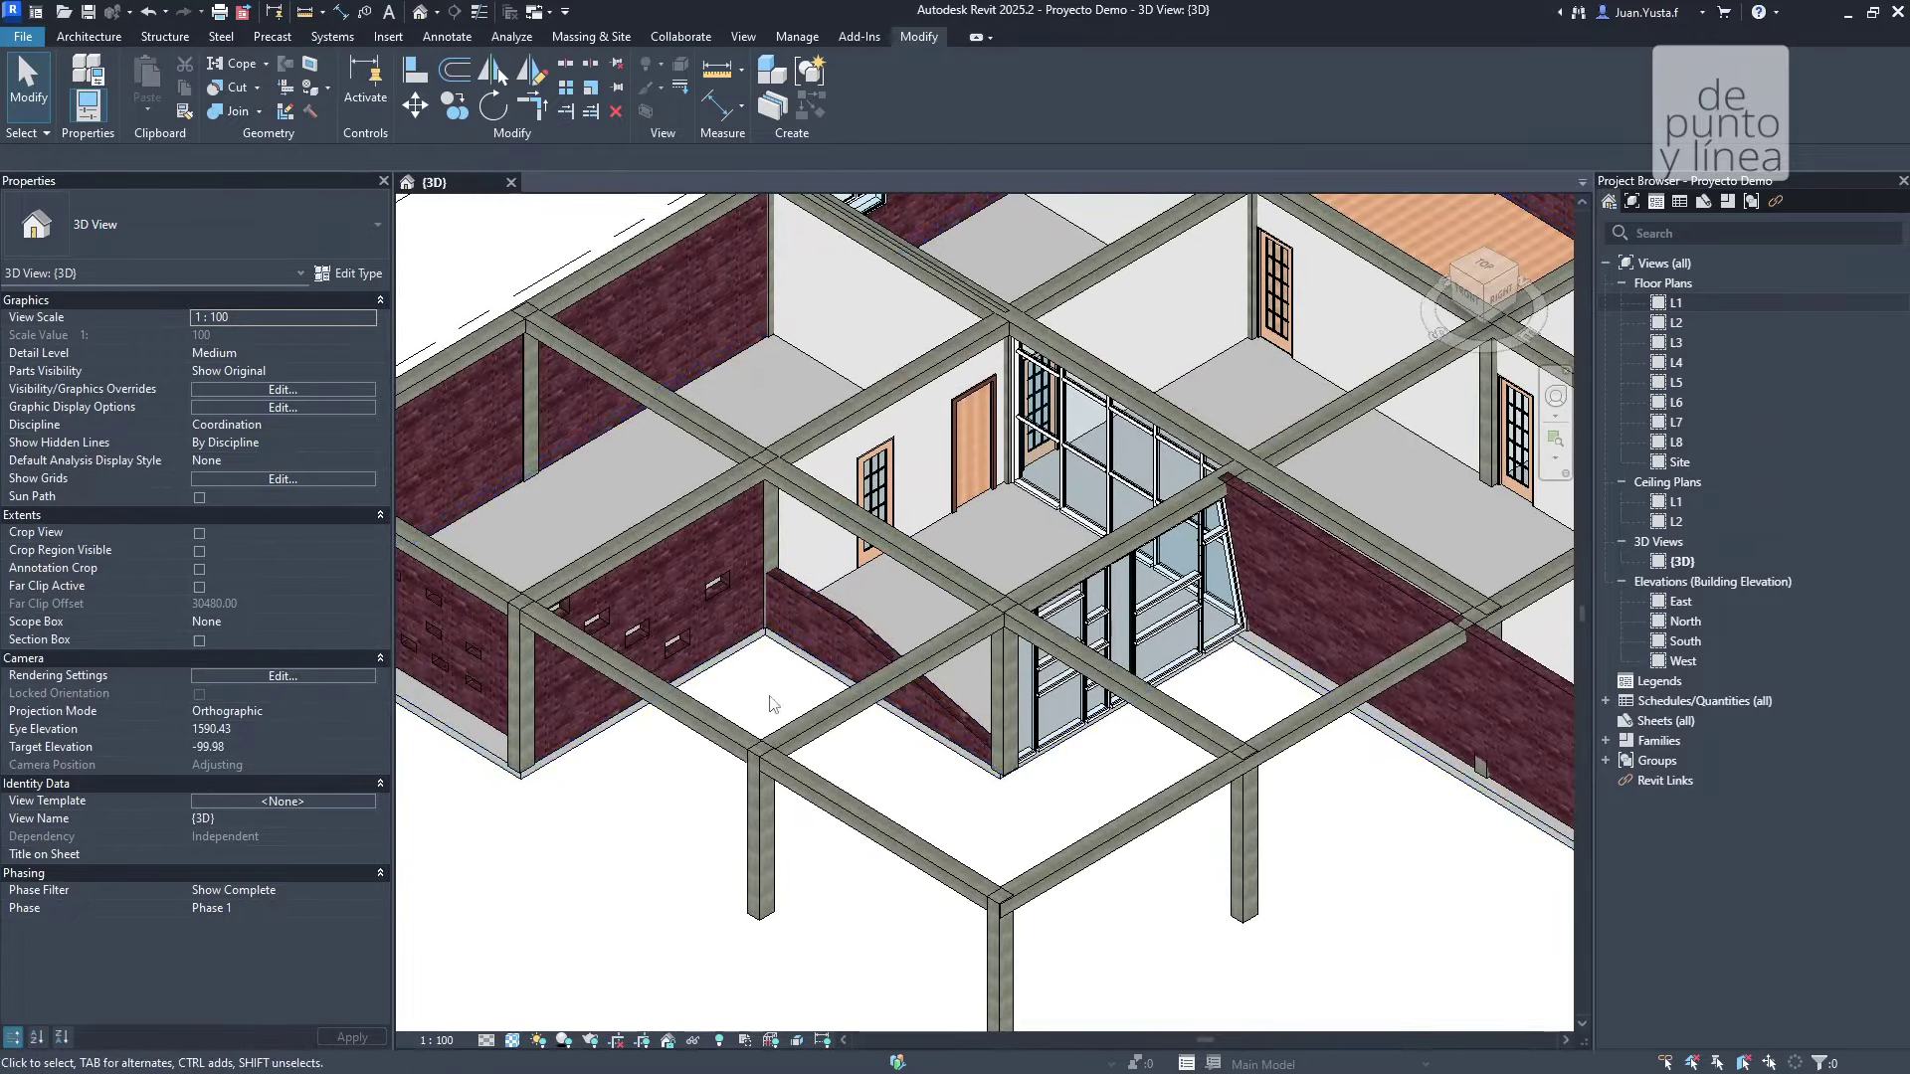
pyautogui.click(872, 710)
pyautogui.press('Escape')
pyautogui.scroll(-10, 699, 584)
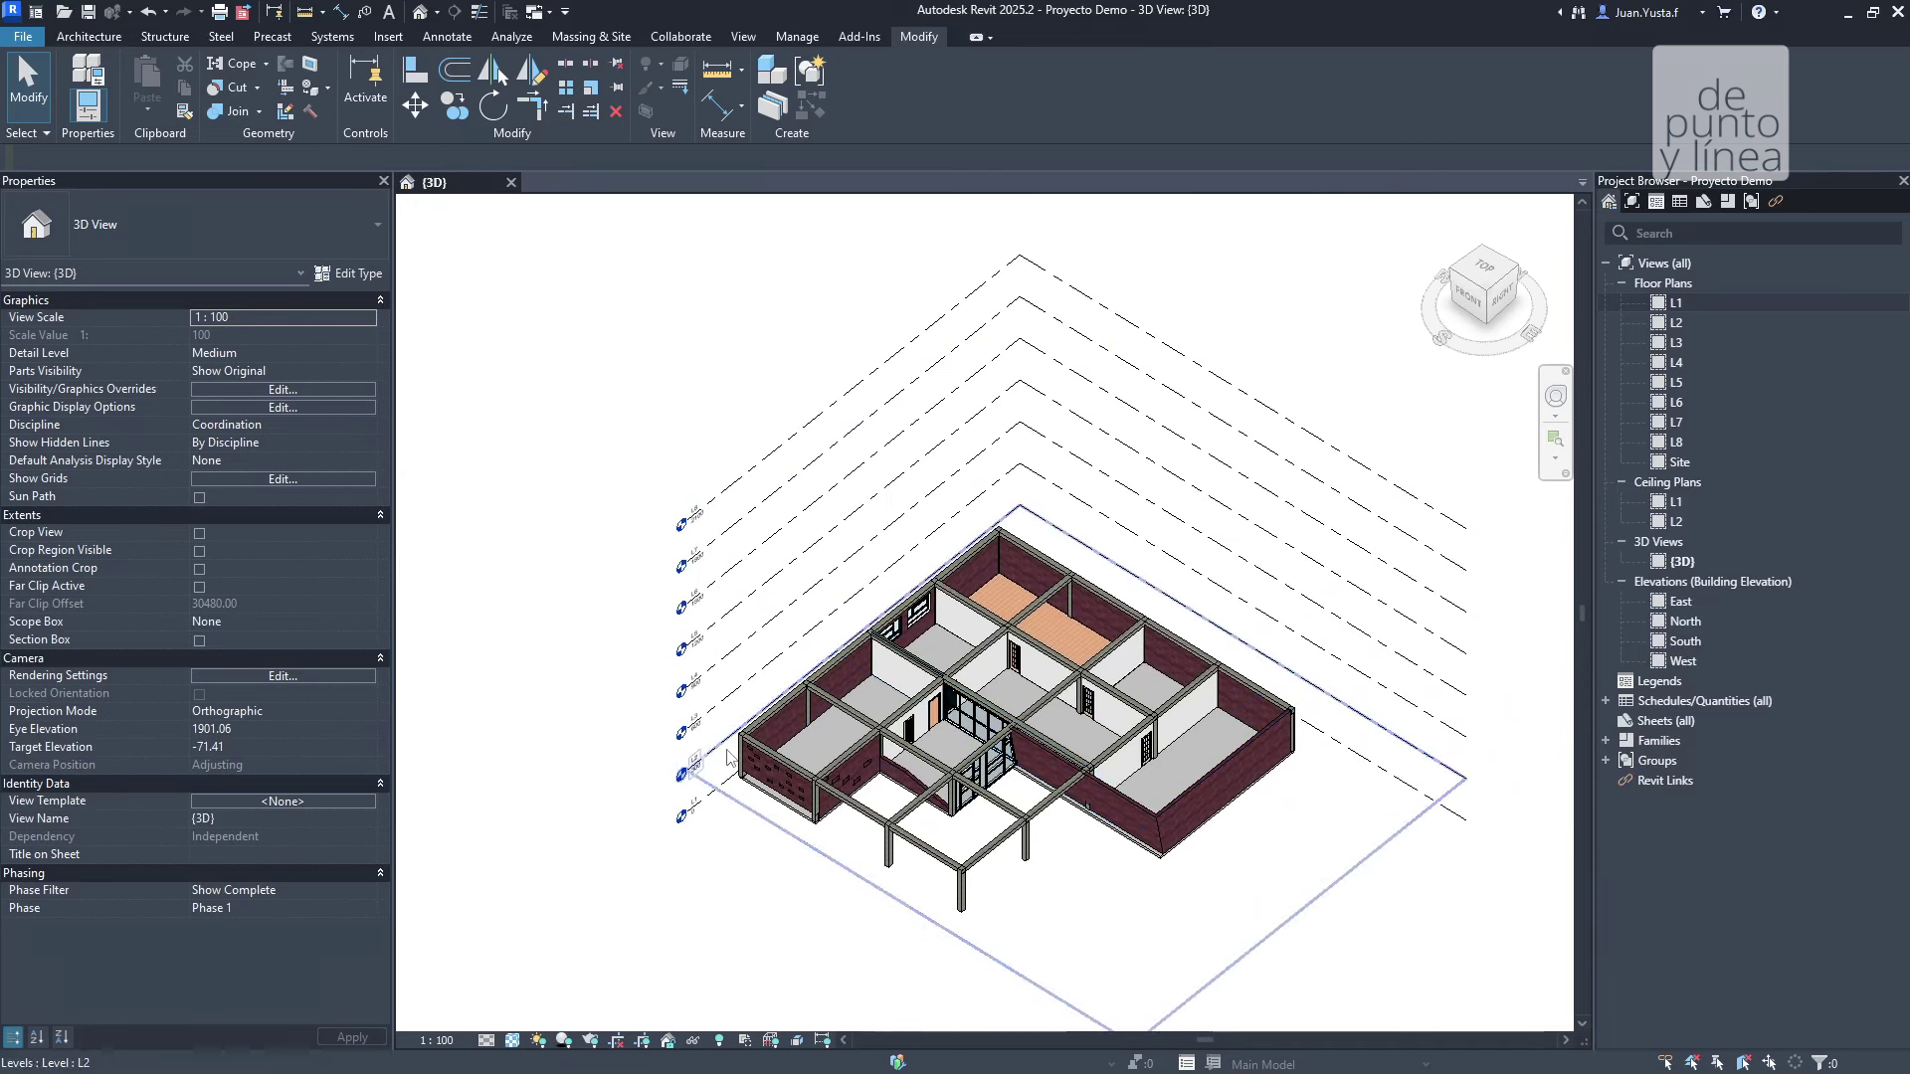
pyautogui.moveTo(728, 757); pyautogui.dragTo(679, 725, button='middle')
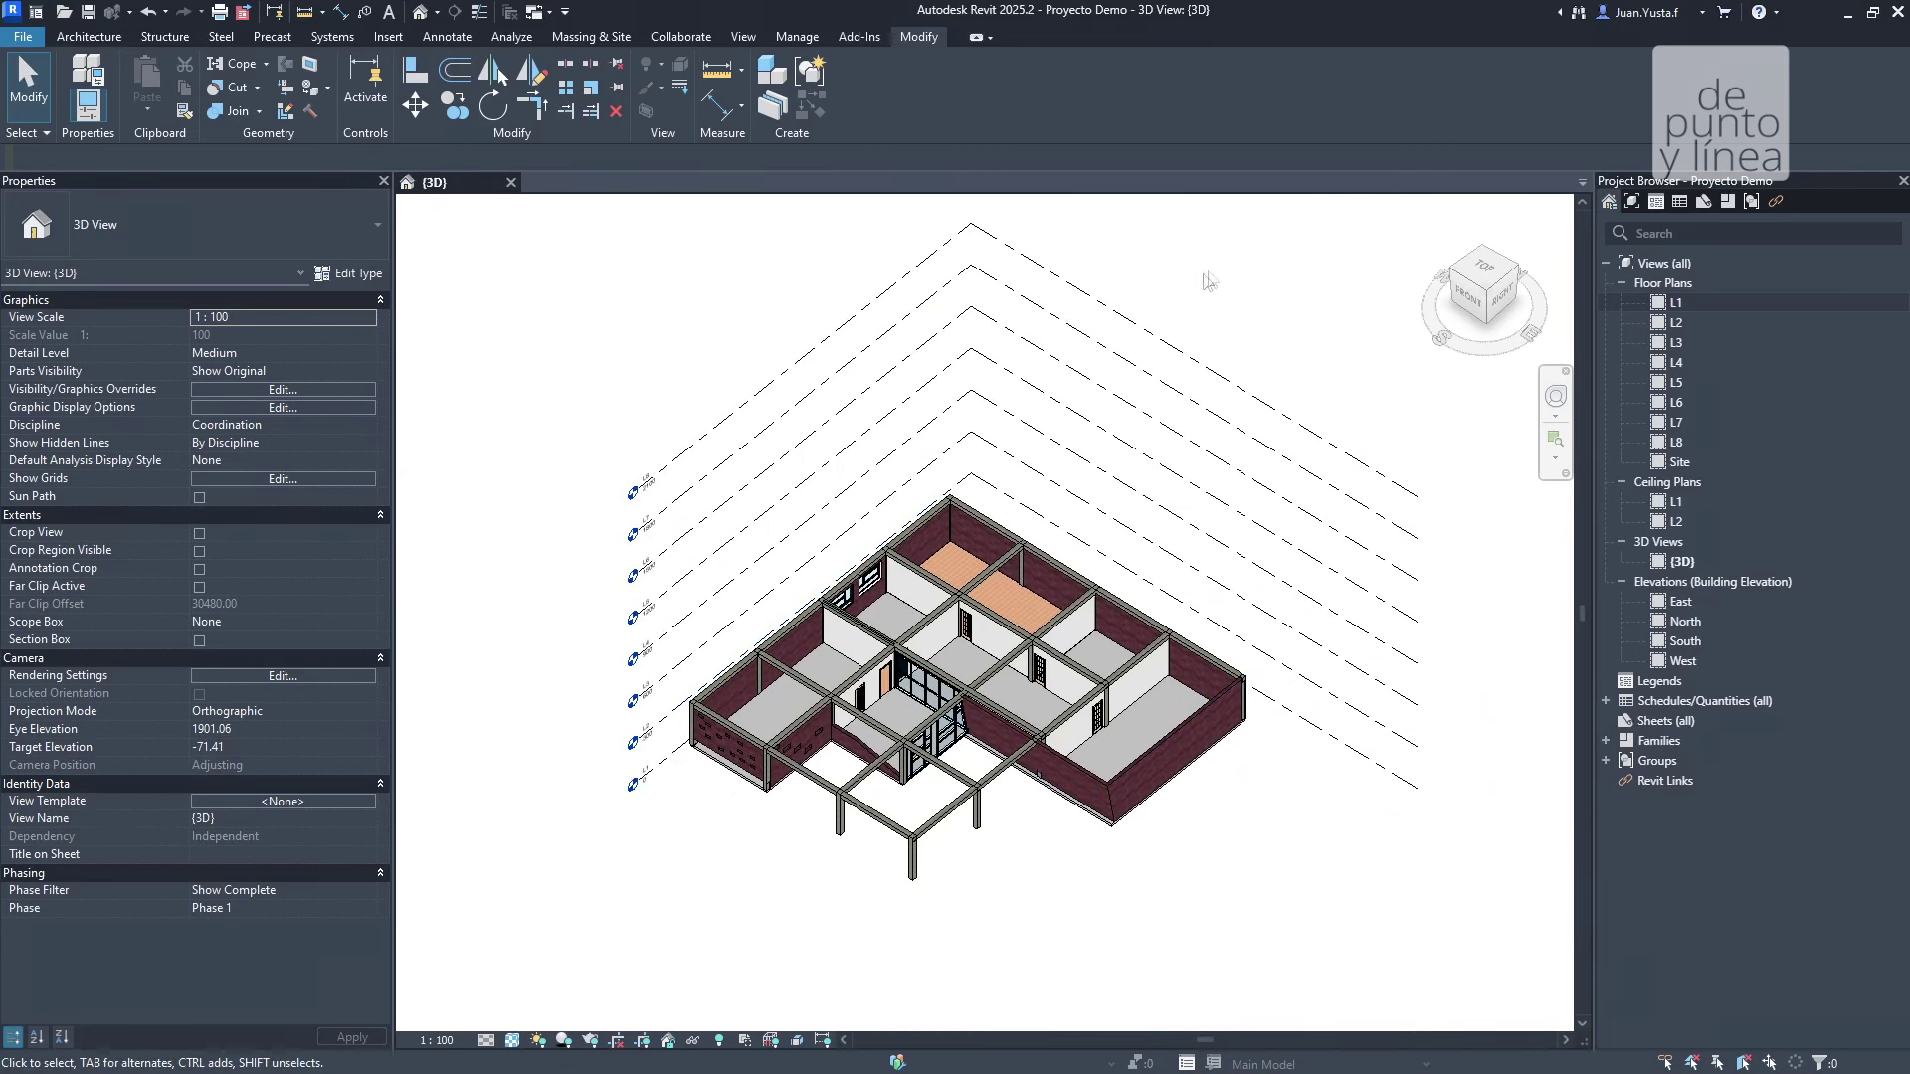
# Float the Project Browser, dock it on the right, and narrow the Properties palette.
pyautogui.click(1642, 186)
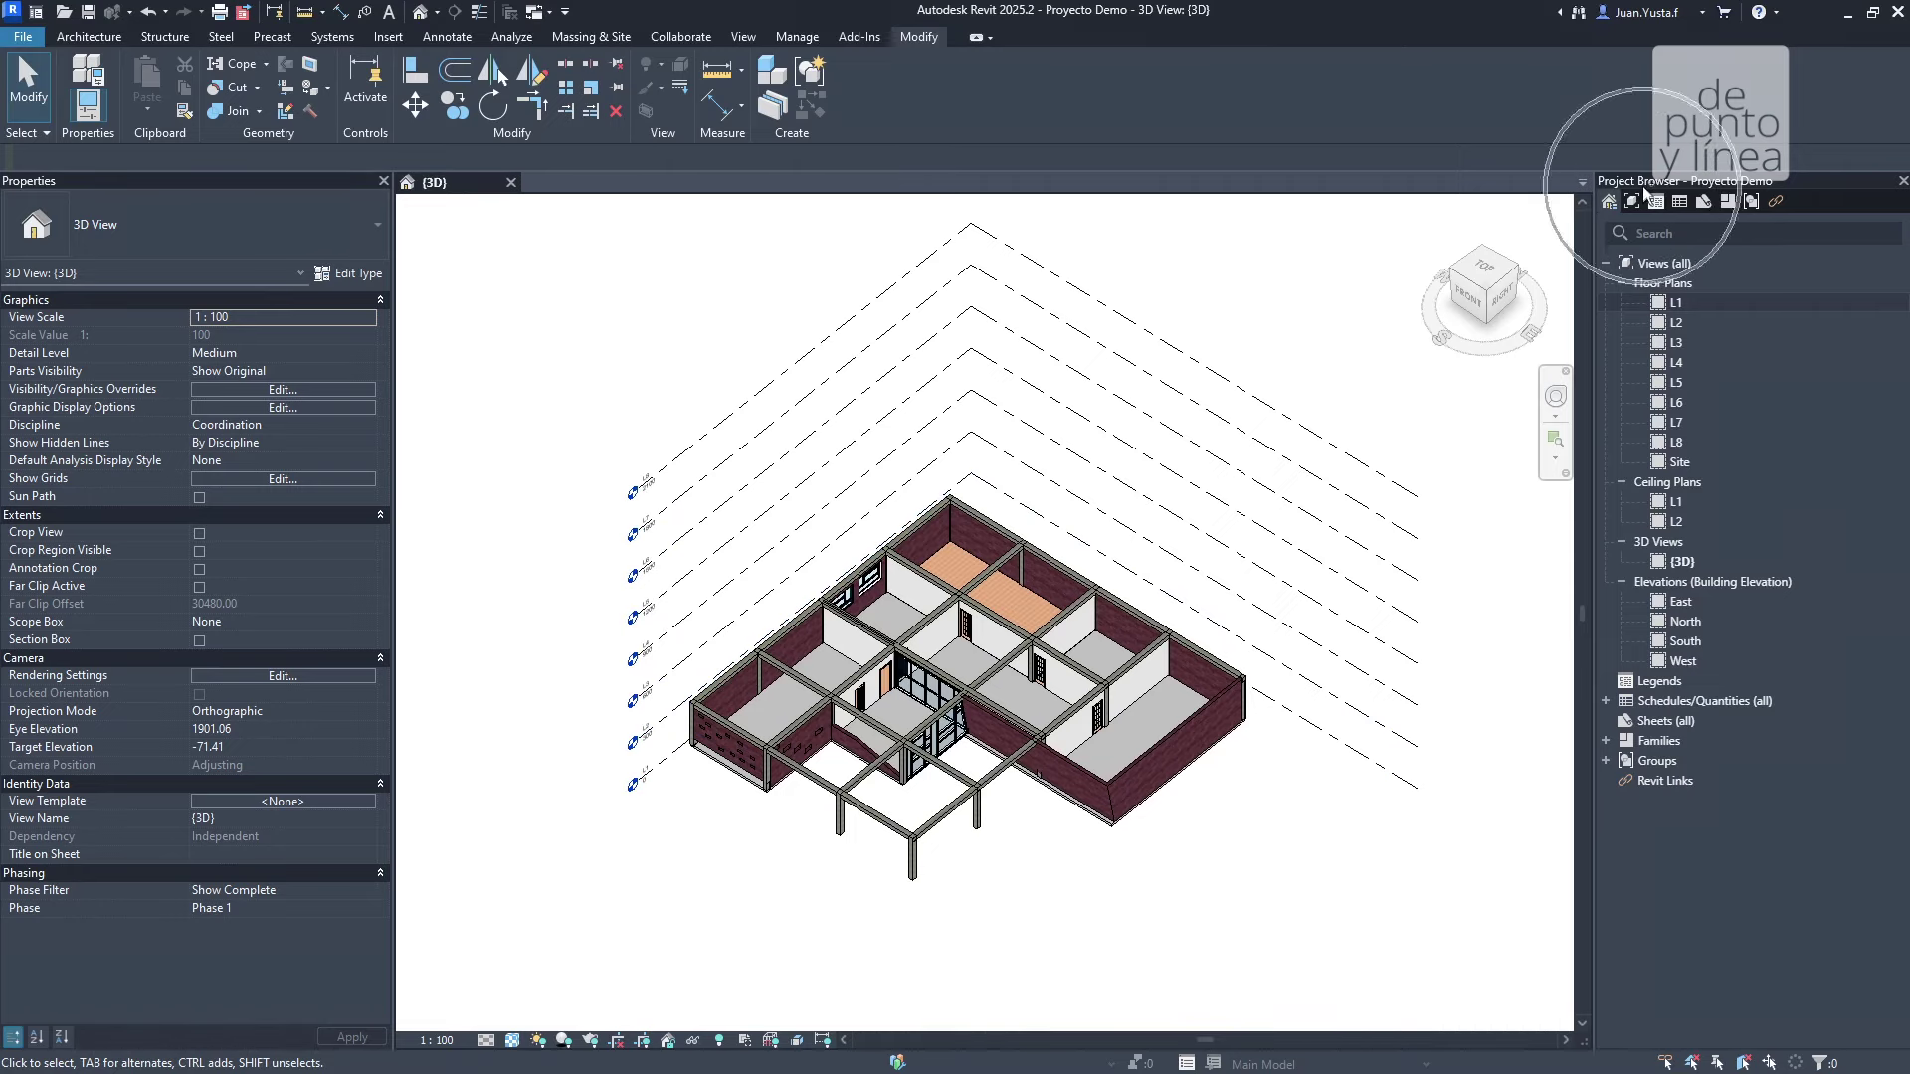
pyautogui.moveTo(1642, 186)
pyautogui.mouseDown()
pyautogui.moveTo(995, 408)
pyautogui.moveTo(221, 997)
pyautogui.moveTo(384, 511)
pyautogui.mouseUp()
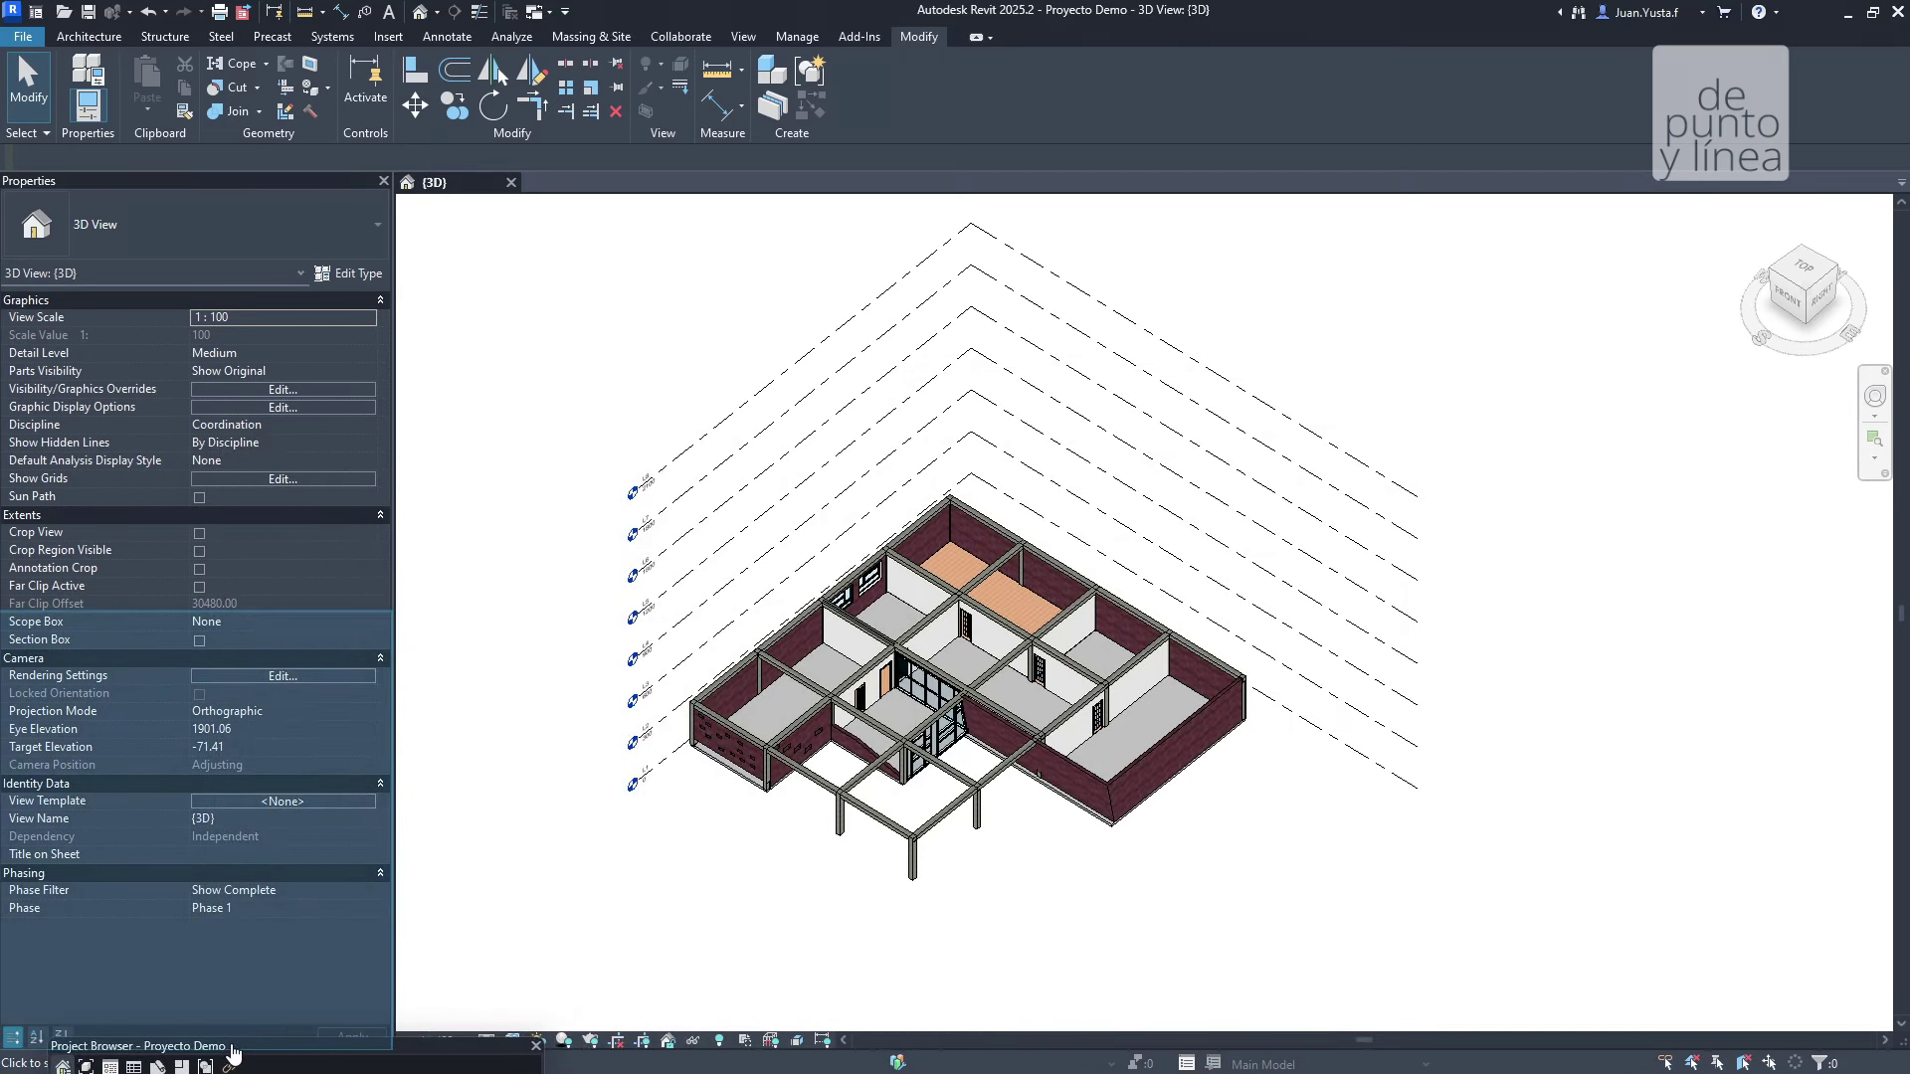
pyautogui.moveTo(213, 623); pyautogui.dragTo(1770, 498)
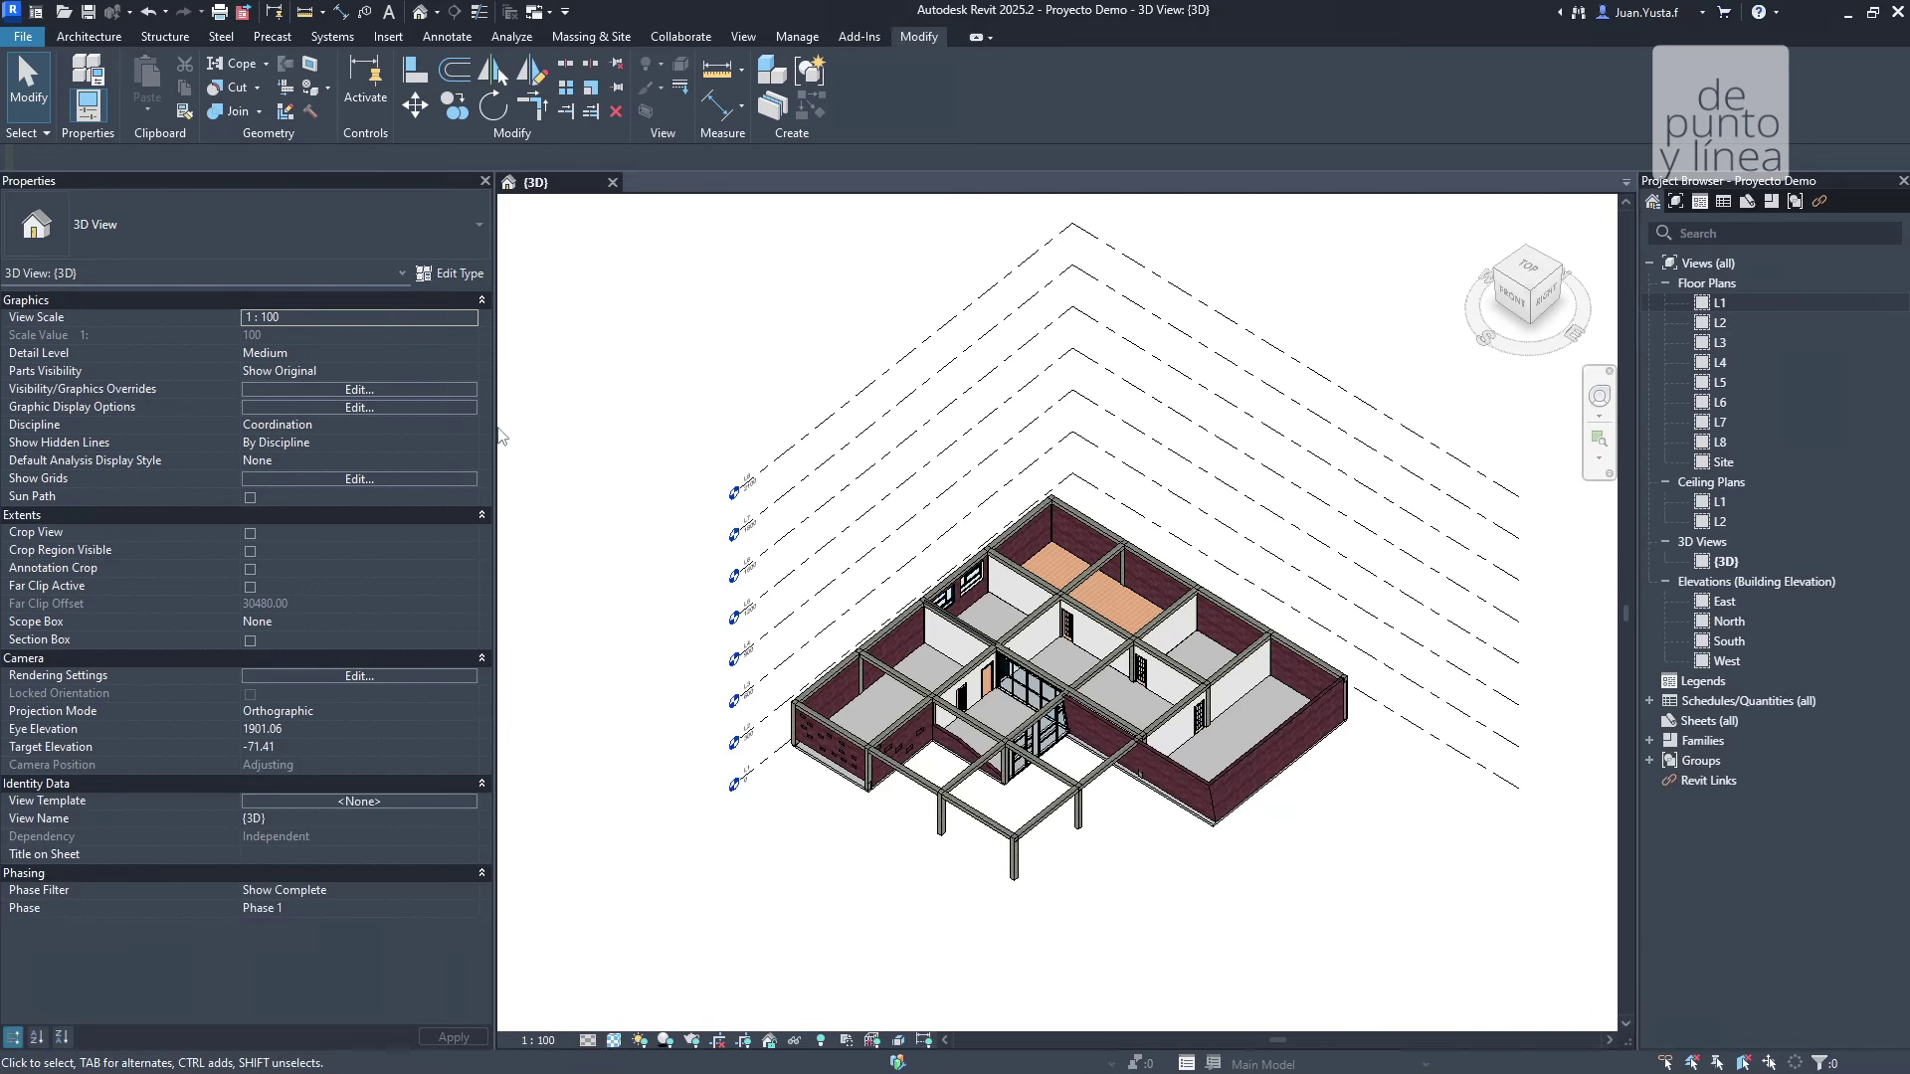
pyautogui.moveTo(494, 419); pyautogui.dragTo(400, 425)
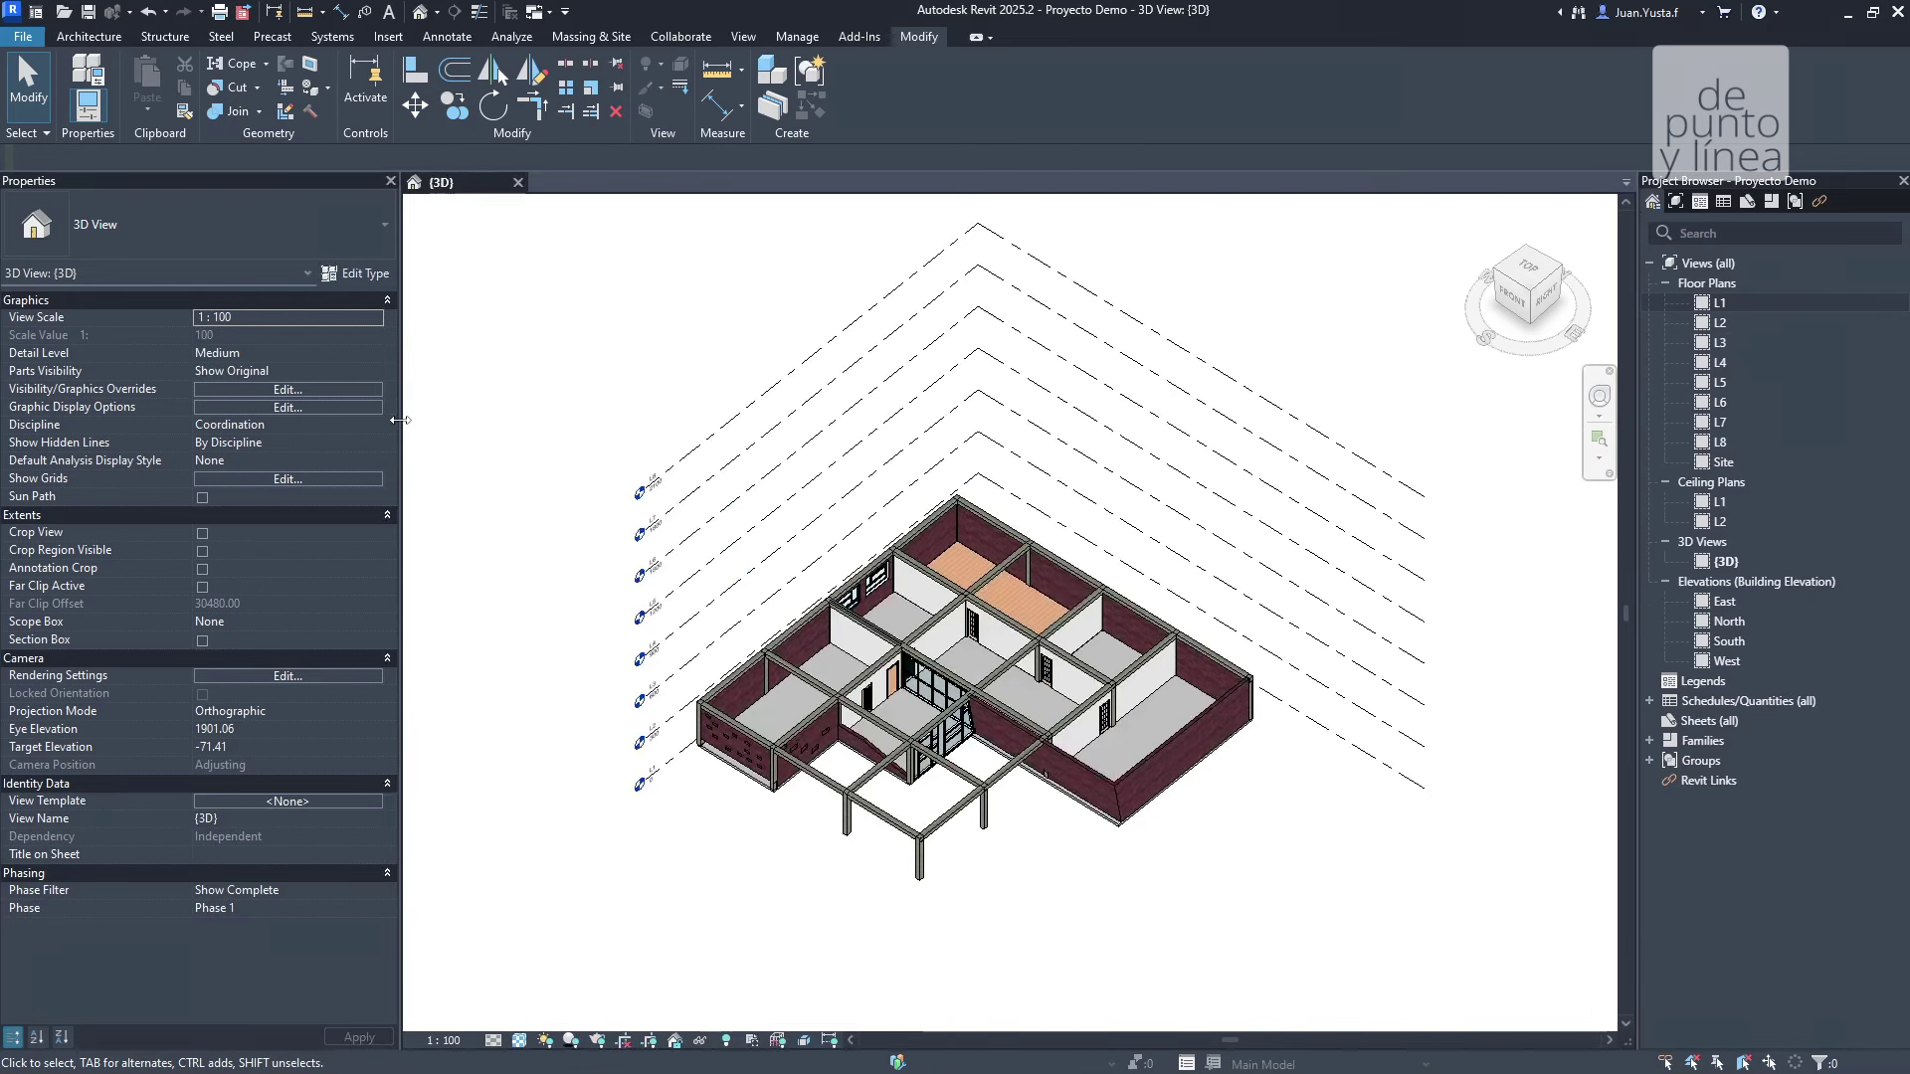
# Select the Elevations group in the docked Project Browser.
pyautogui.click(1679, 182)
pyautogui.click(1682, 182)
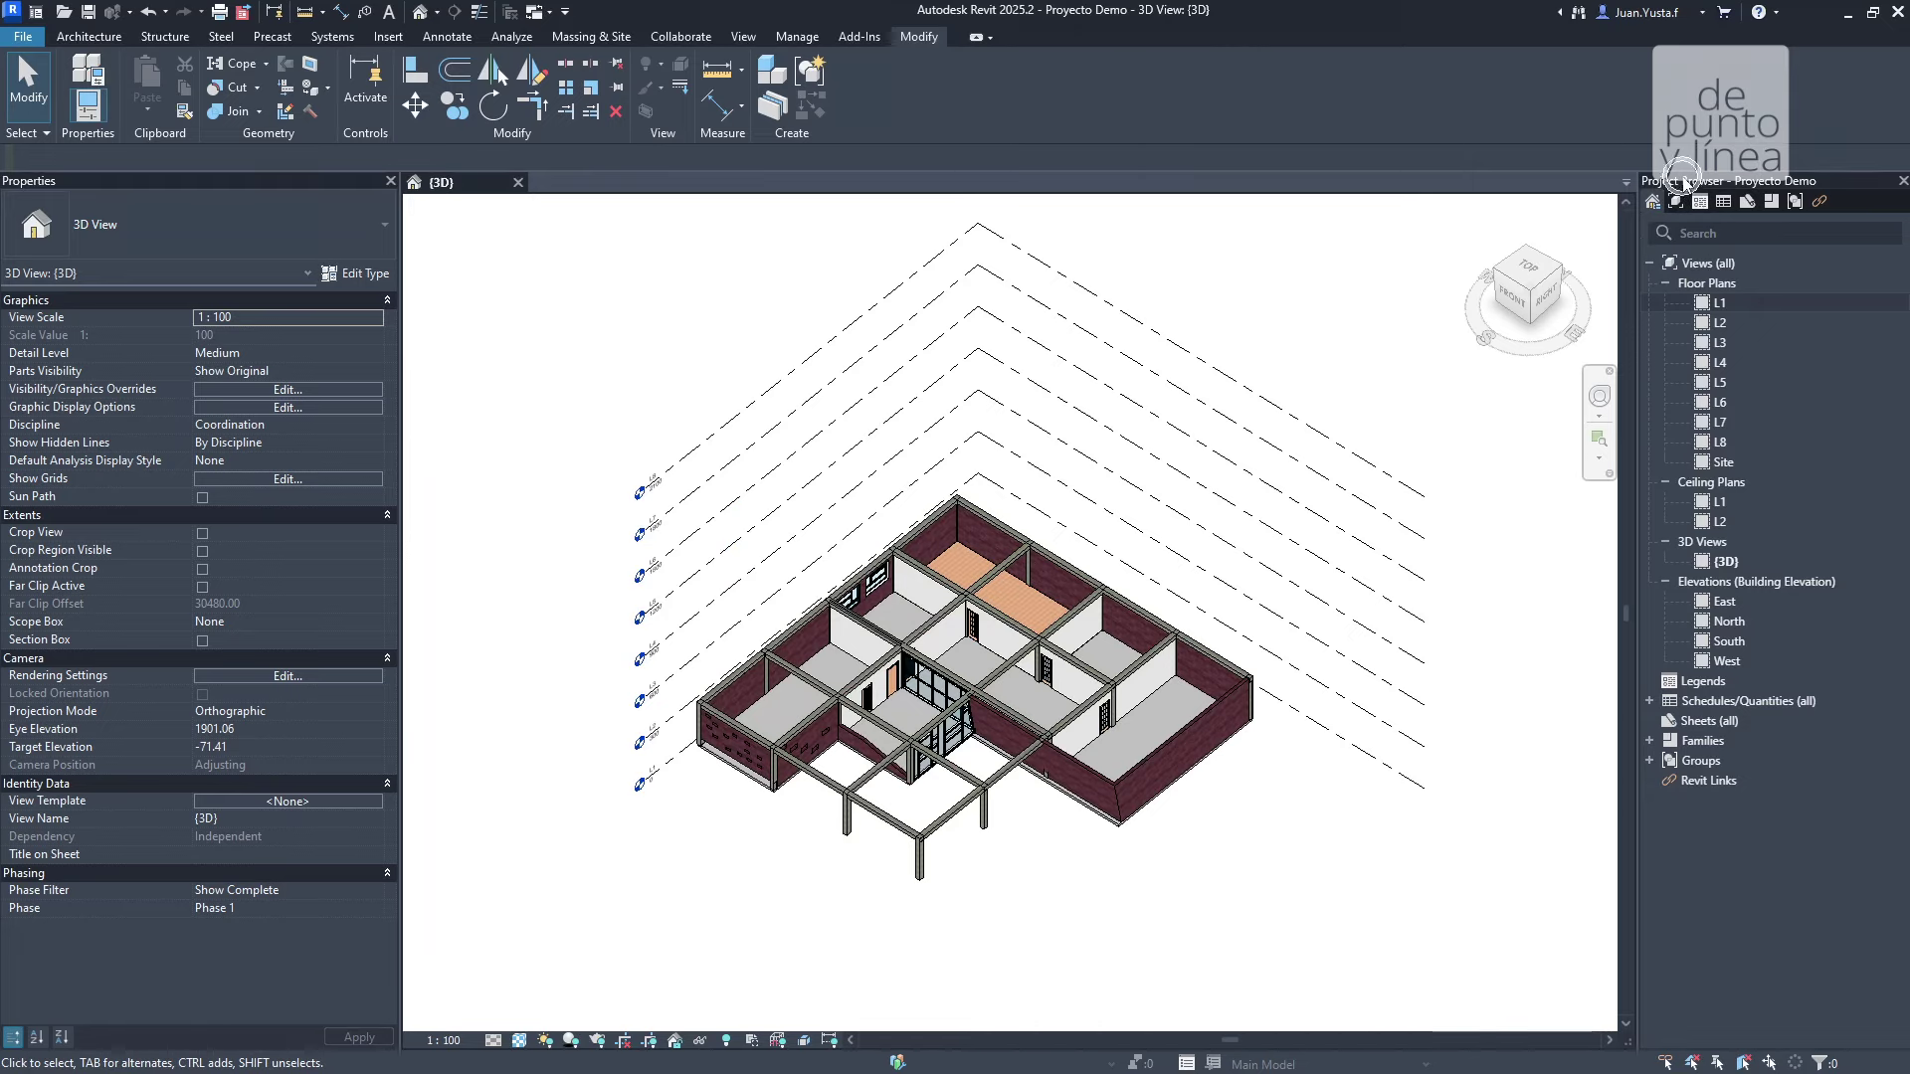
pyautogui.click(1733, 587)
# Open the South elevation view from the Project Browser.
pyautogui.doubleClick(1728, 640)
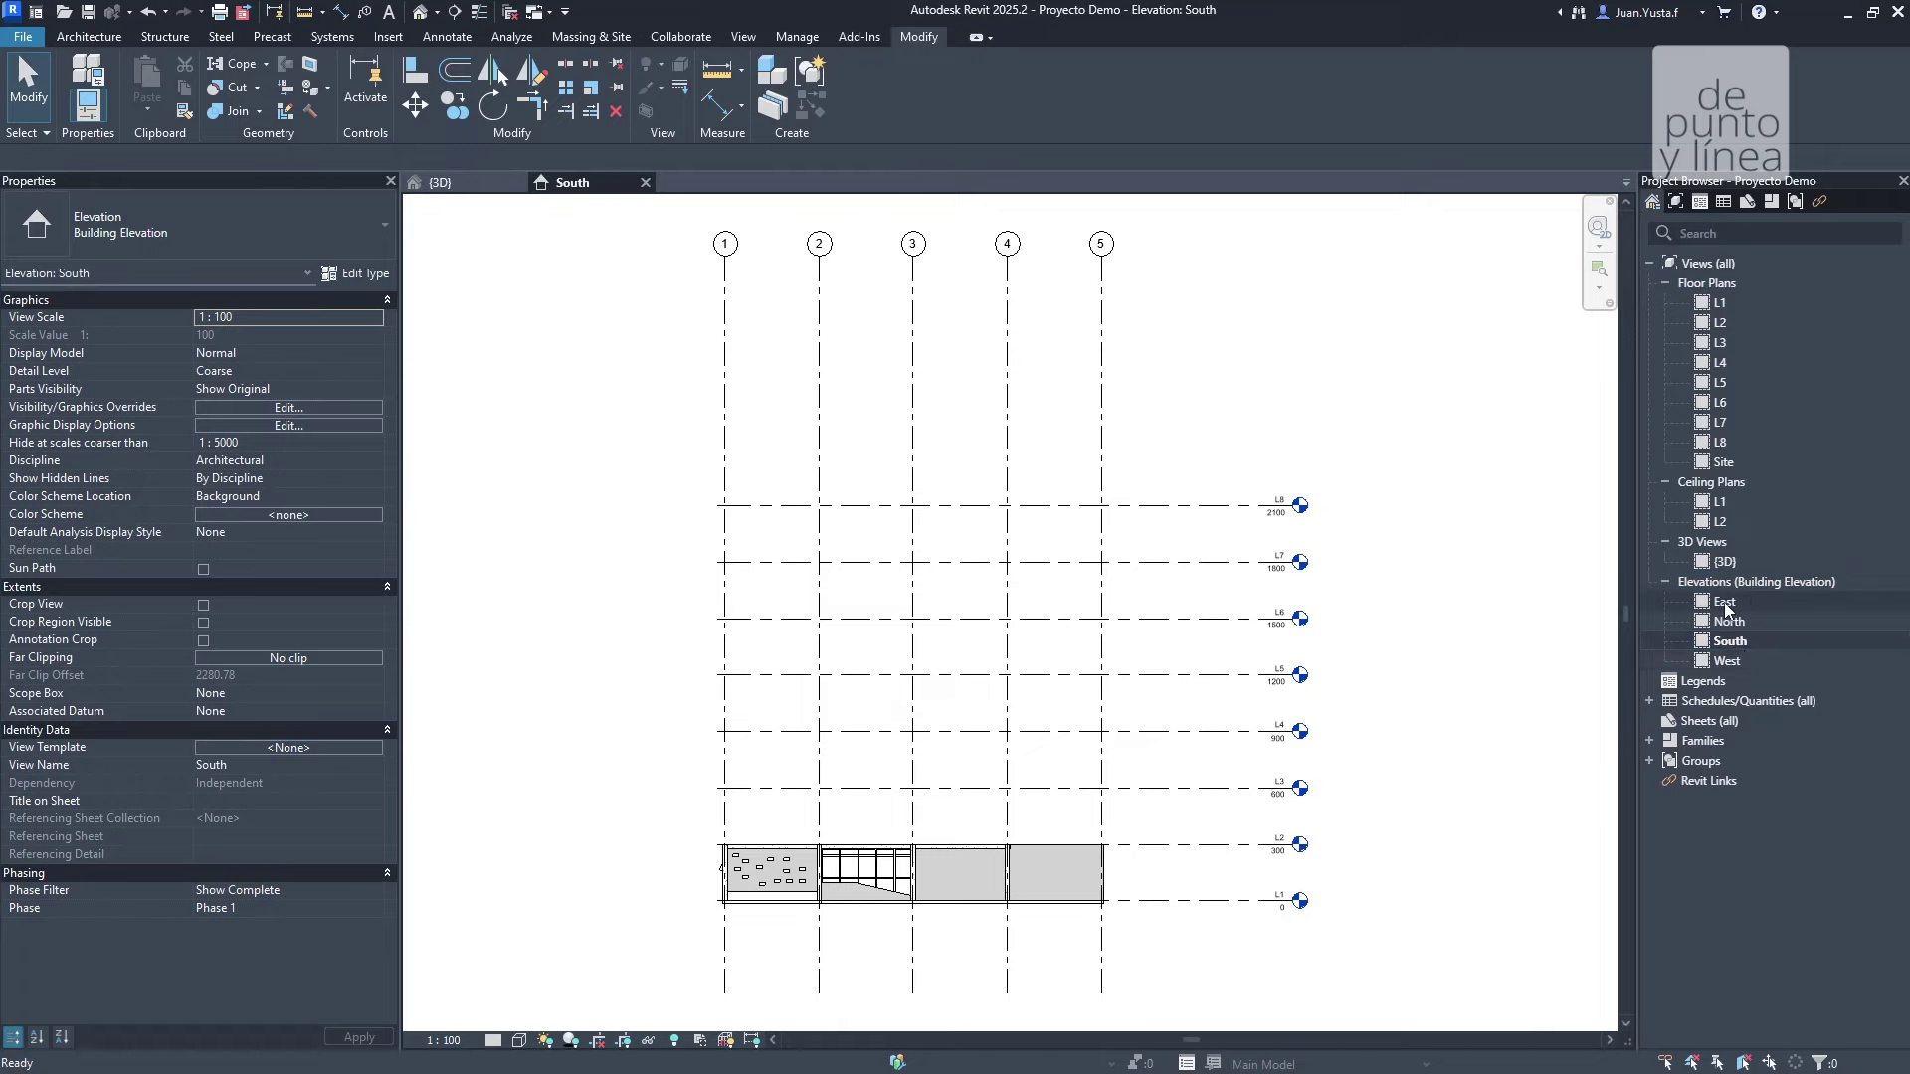
pyautogui.click(1729, 620)
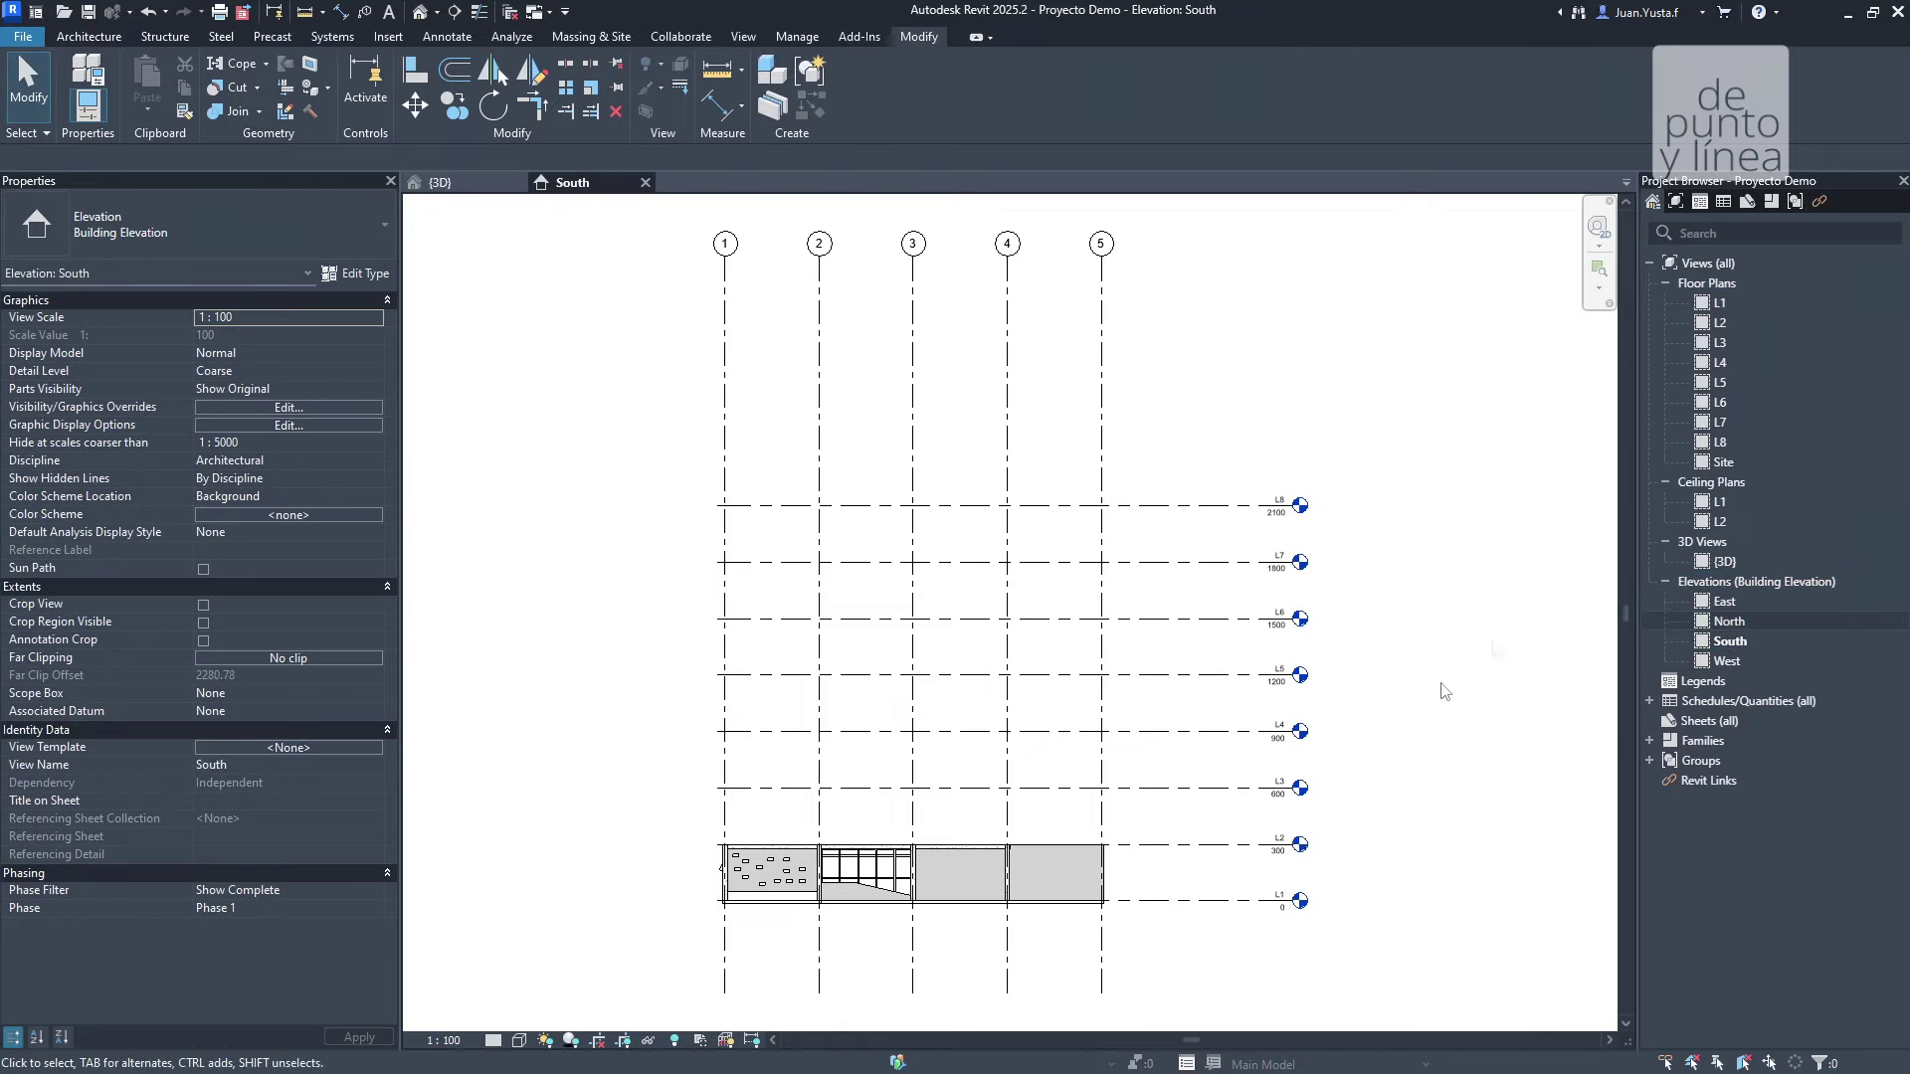
pyautogui.scroll(3, 1413, 925)
pyautogui.scroll(2, 1146, 893)
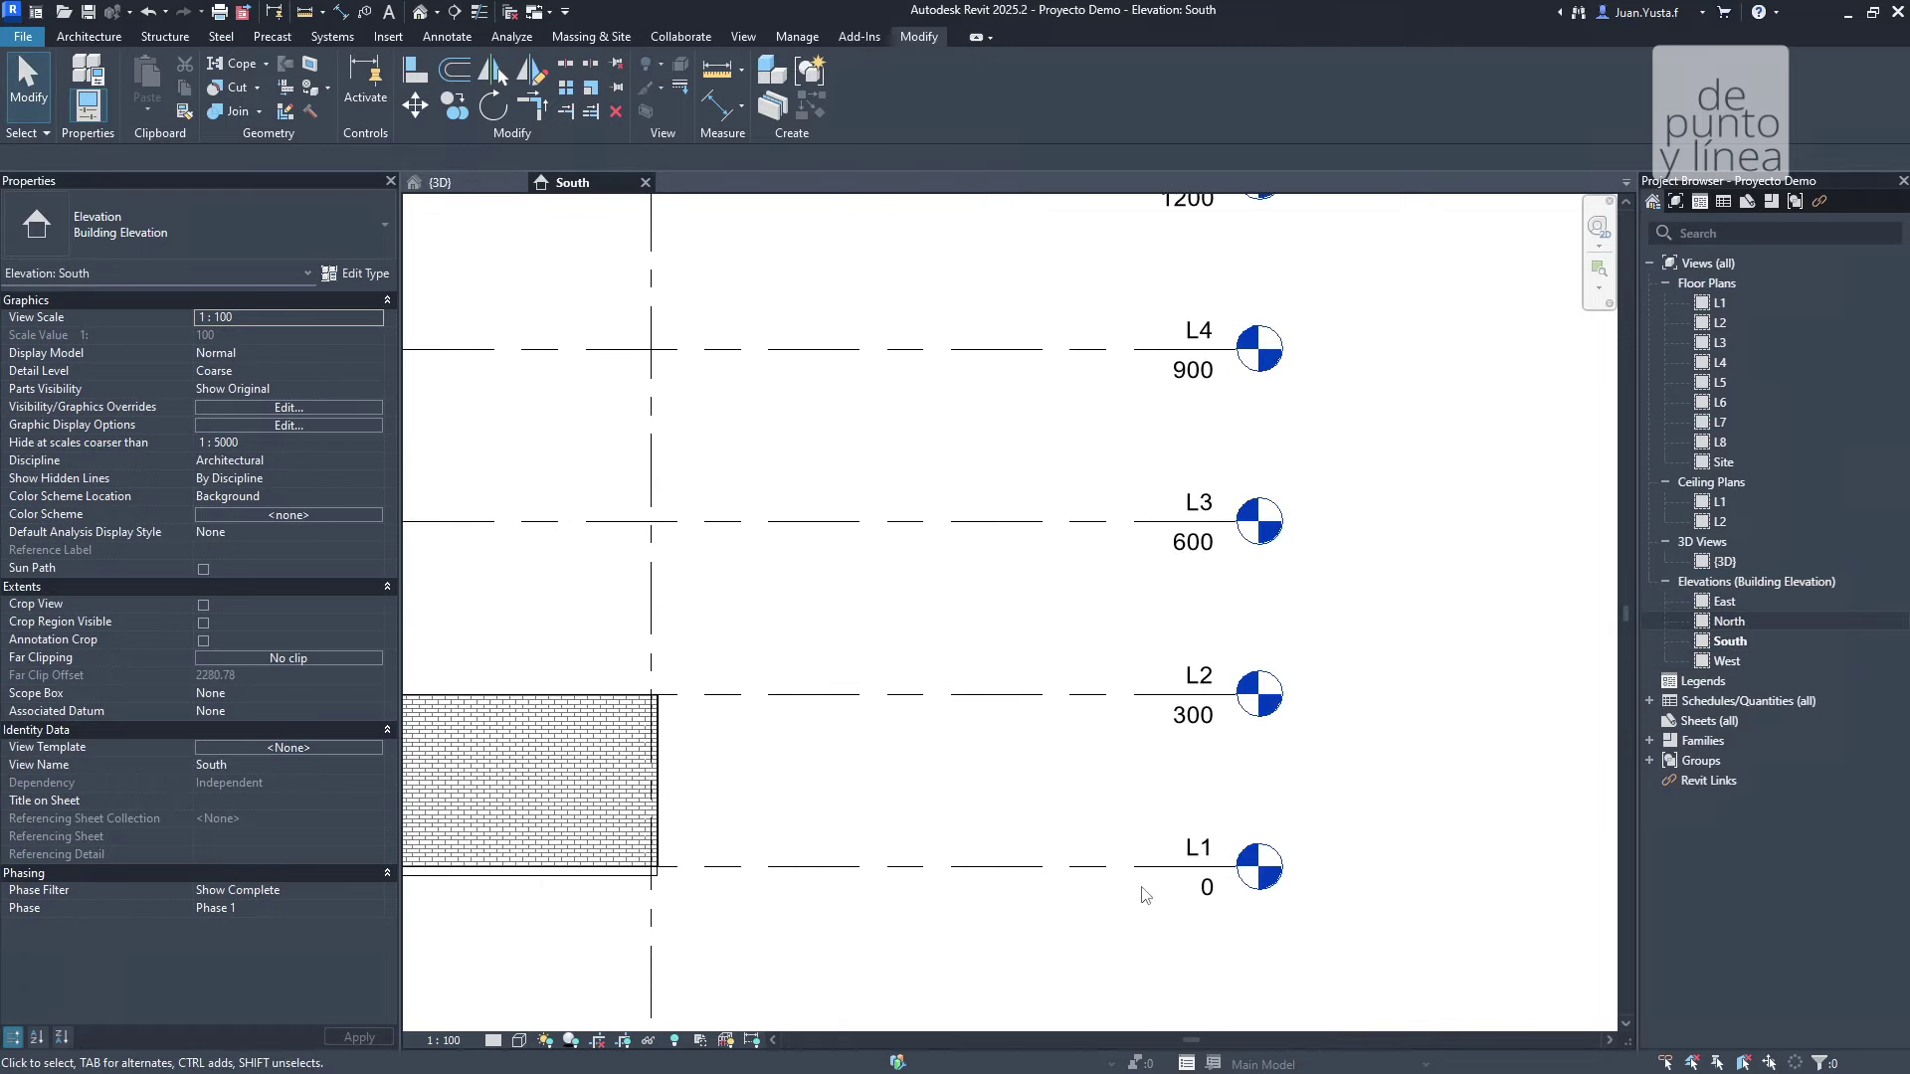
pyautogui.scroll(-3, 1144, 893)
# Pan and zoom the South elevation to show levels L1–L6 and grids 1–5.
pyautogui.moveTo(1012, 874); pyautogui.dragTo(1234, 879, button='middle')
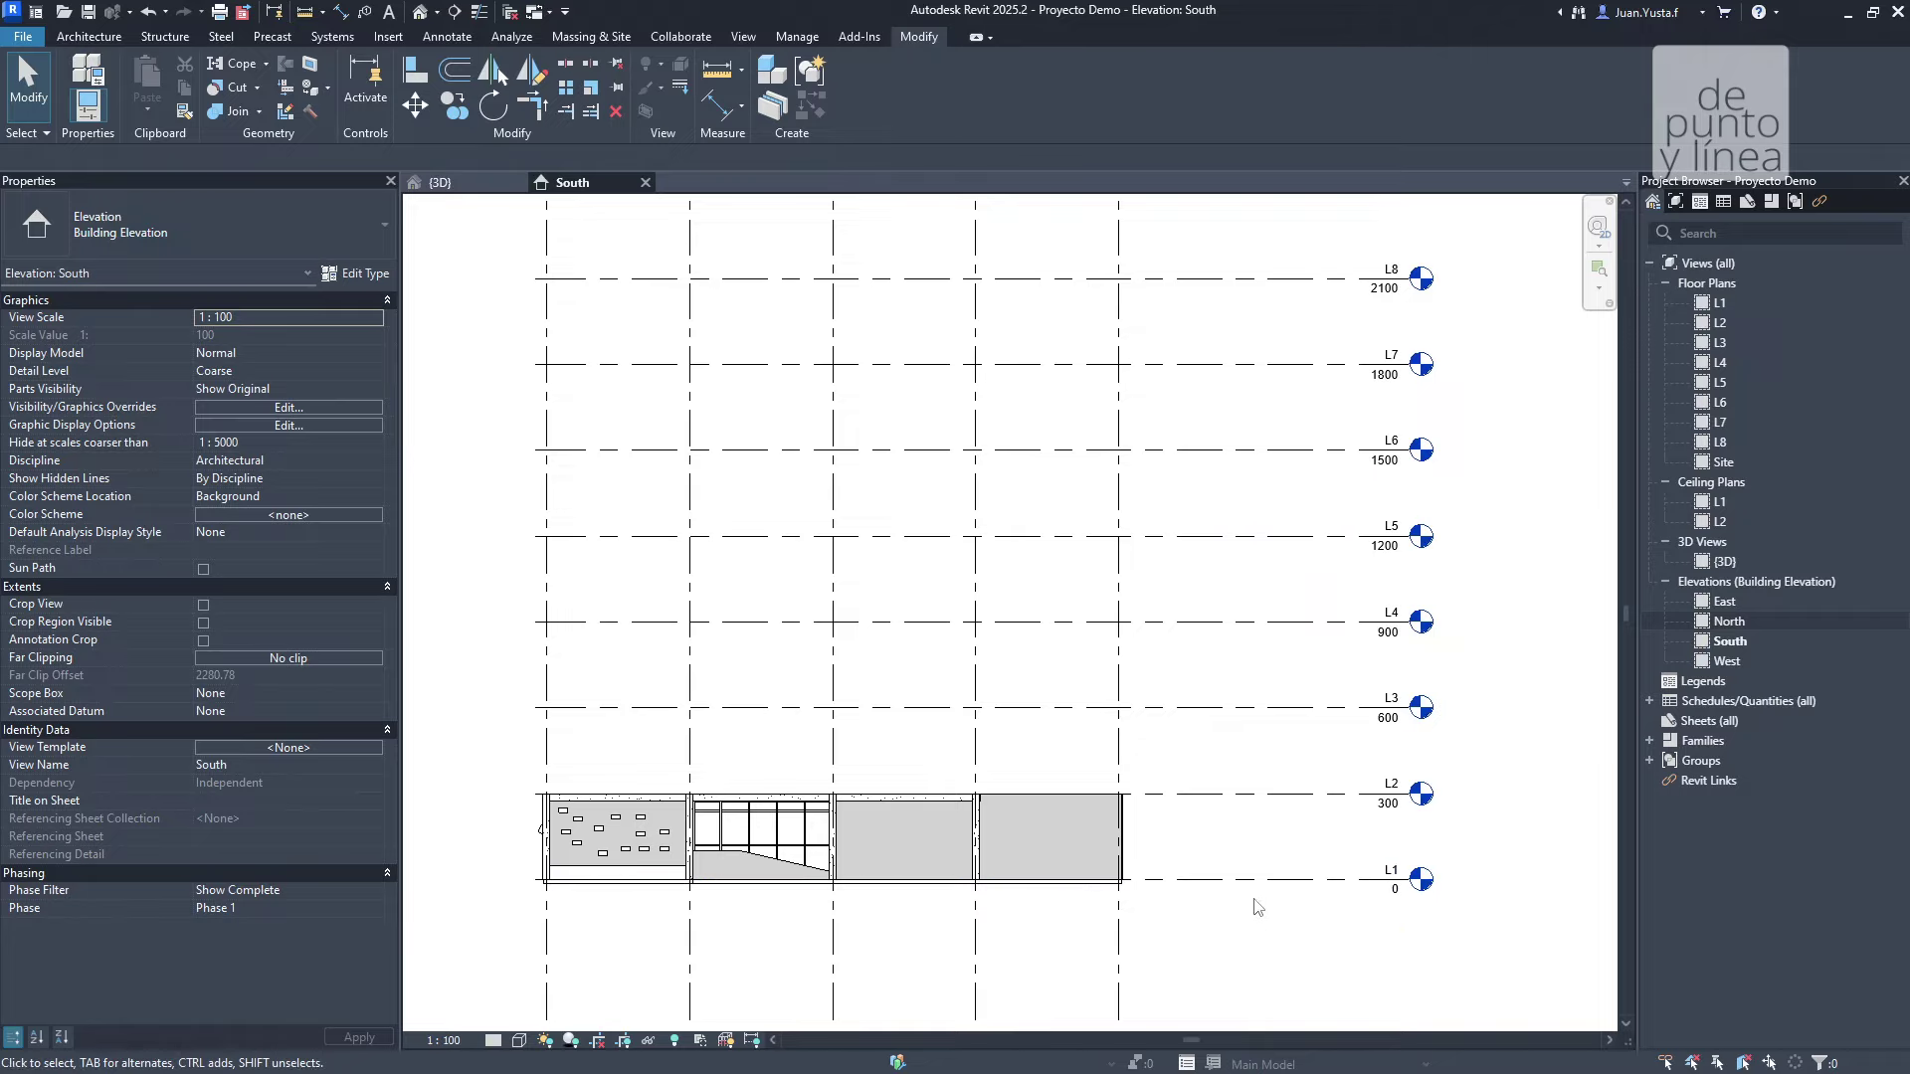
pyautogui.moveTo(688, 836); pyautogui.dragTo(736, 826, button='middle')
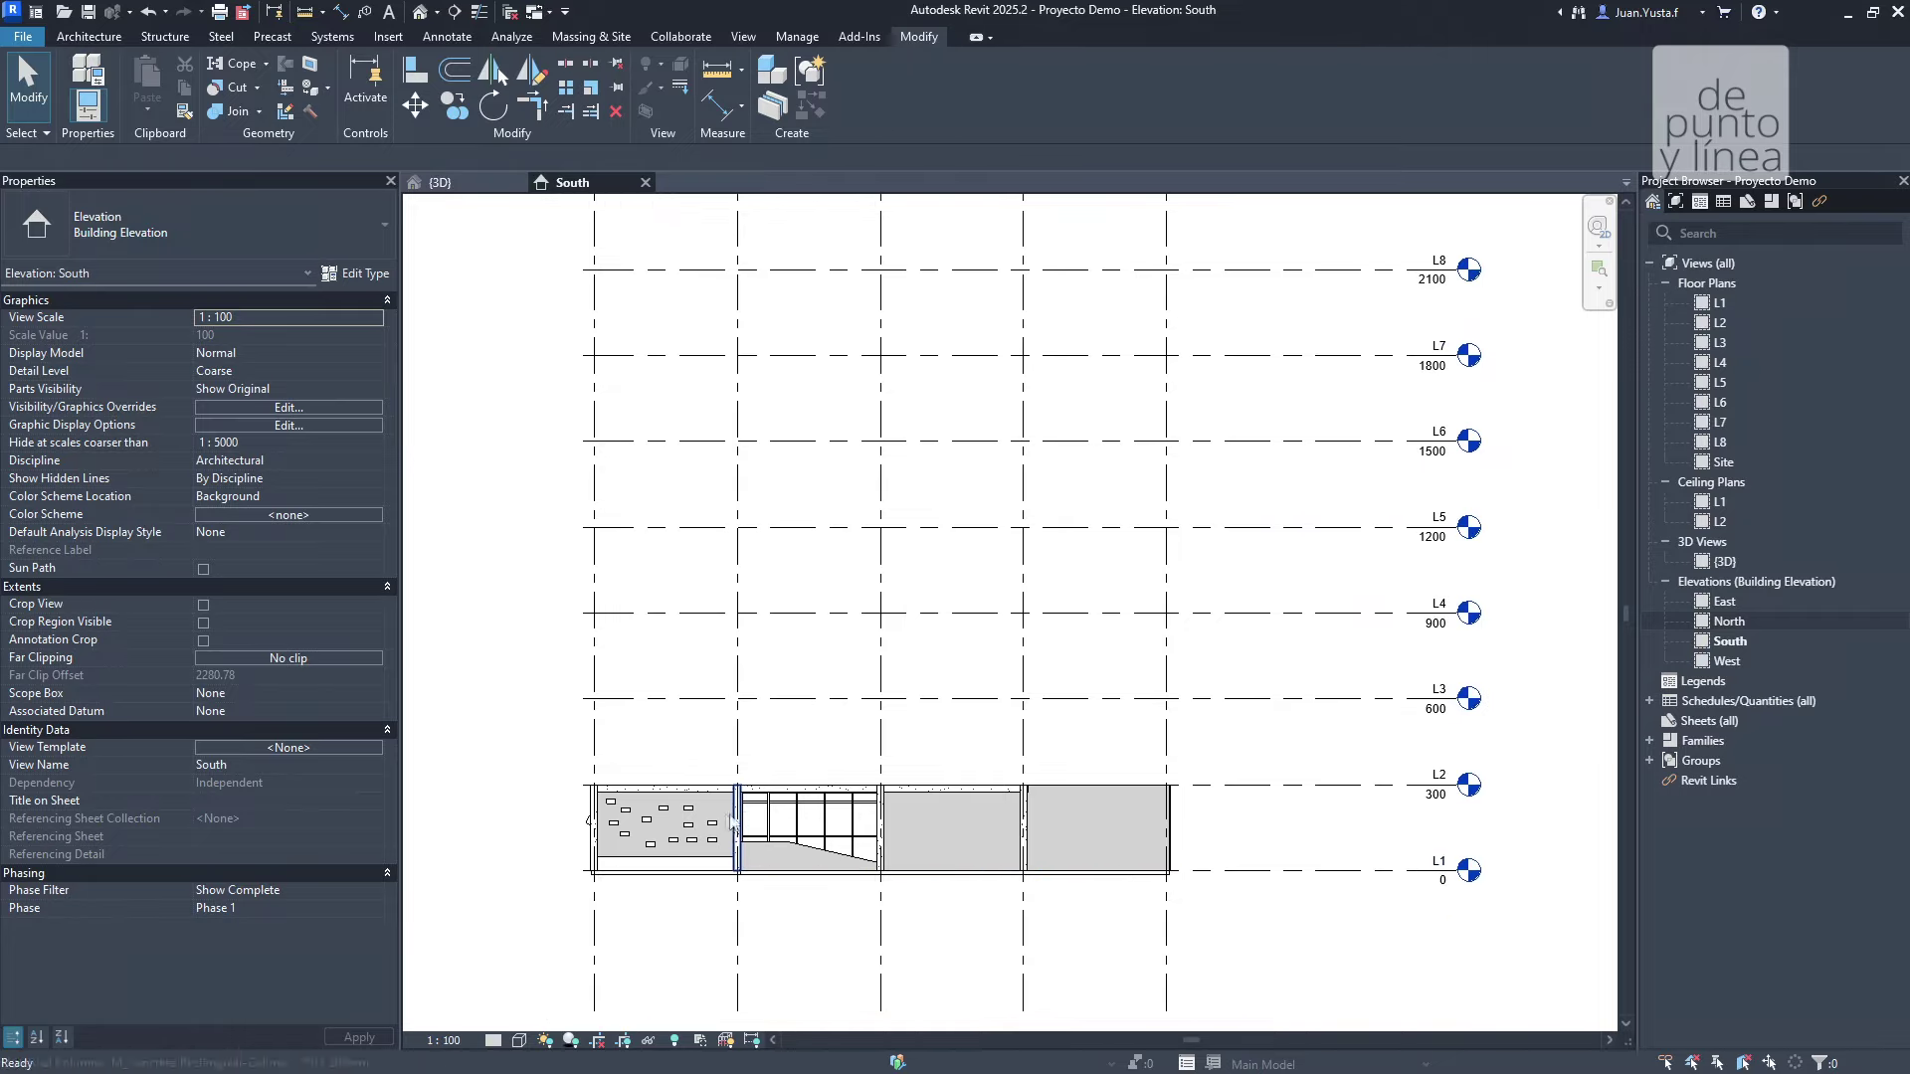
pyautogui.scroll(1, 981, 856)
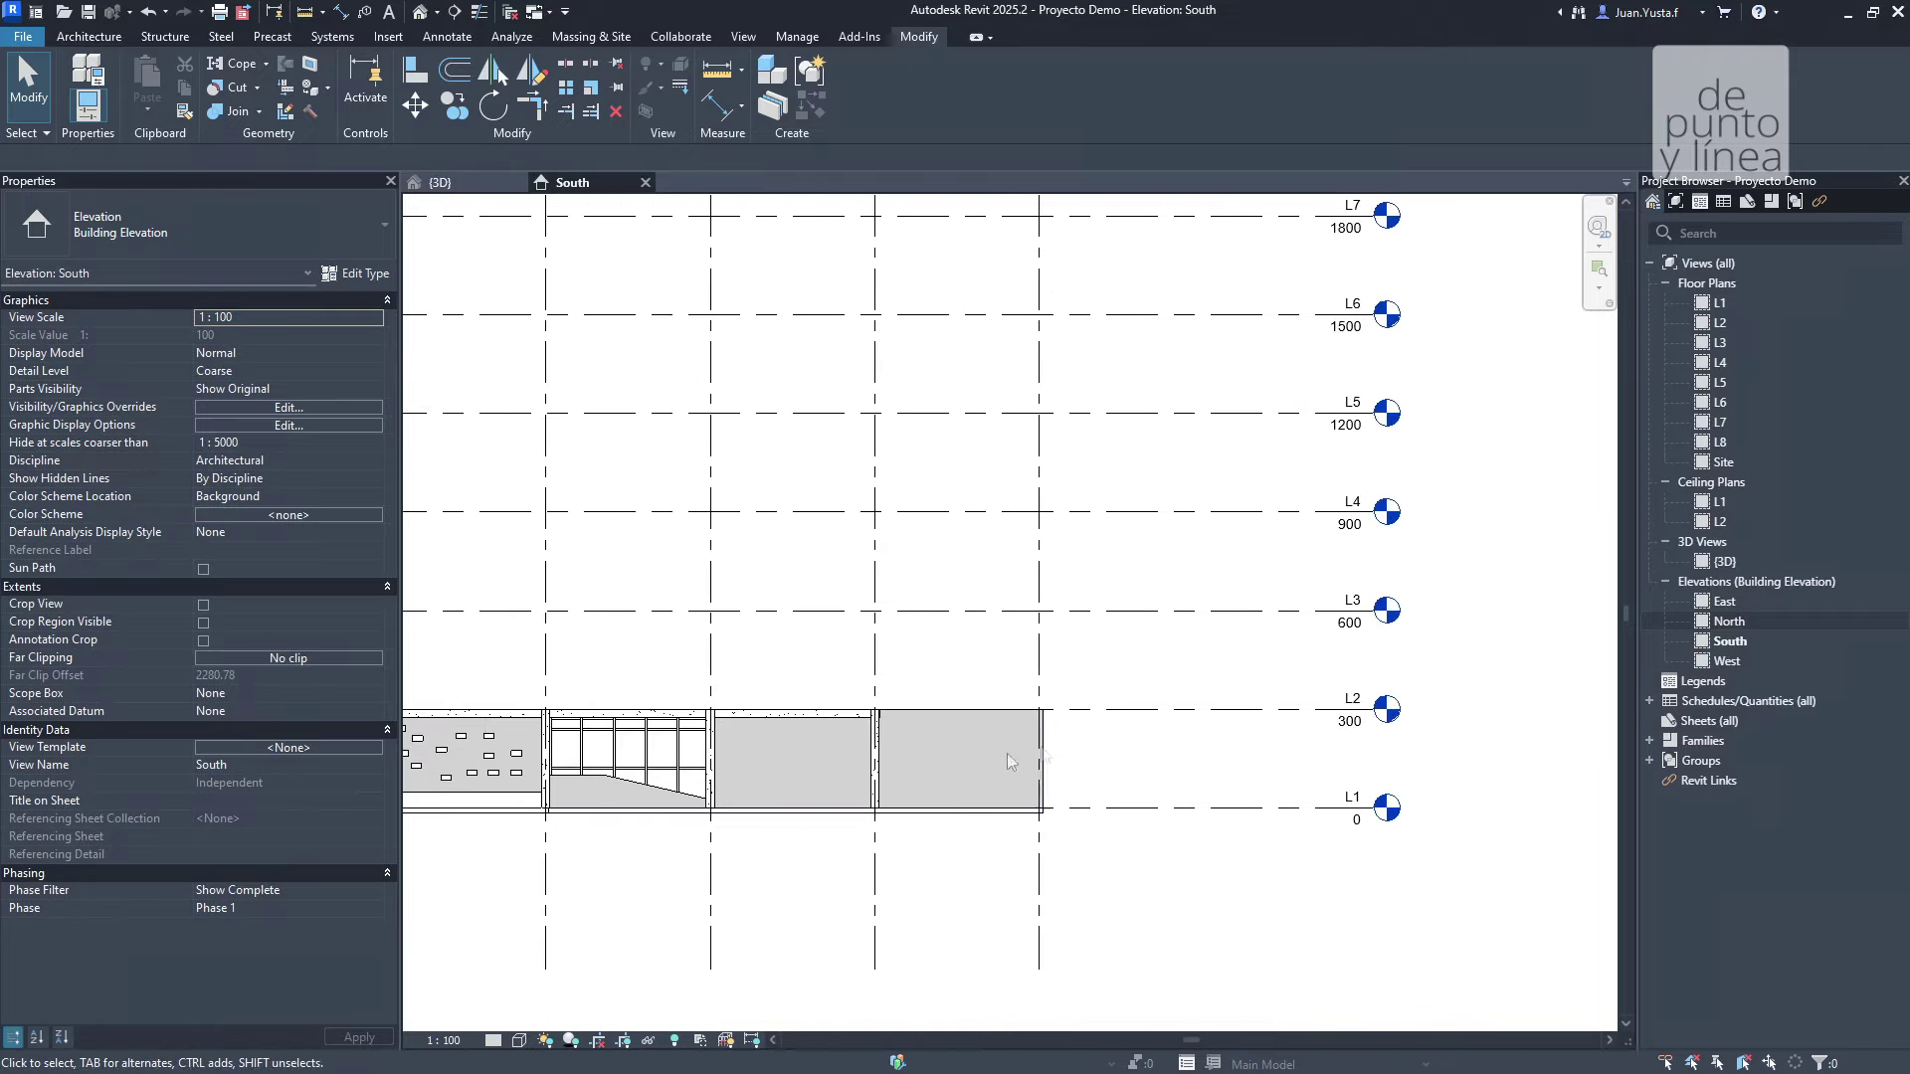
pyautogui.moveTo(1120, 741); pyautogui.dragTo(1106, 826, button='middle')
pyautogui.scroll(4, 1335, 807)
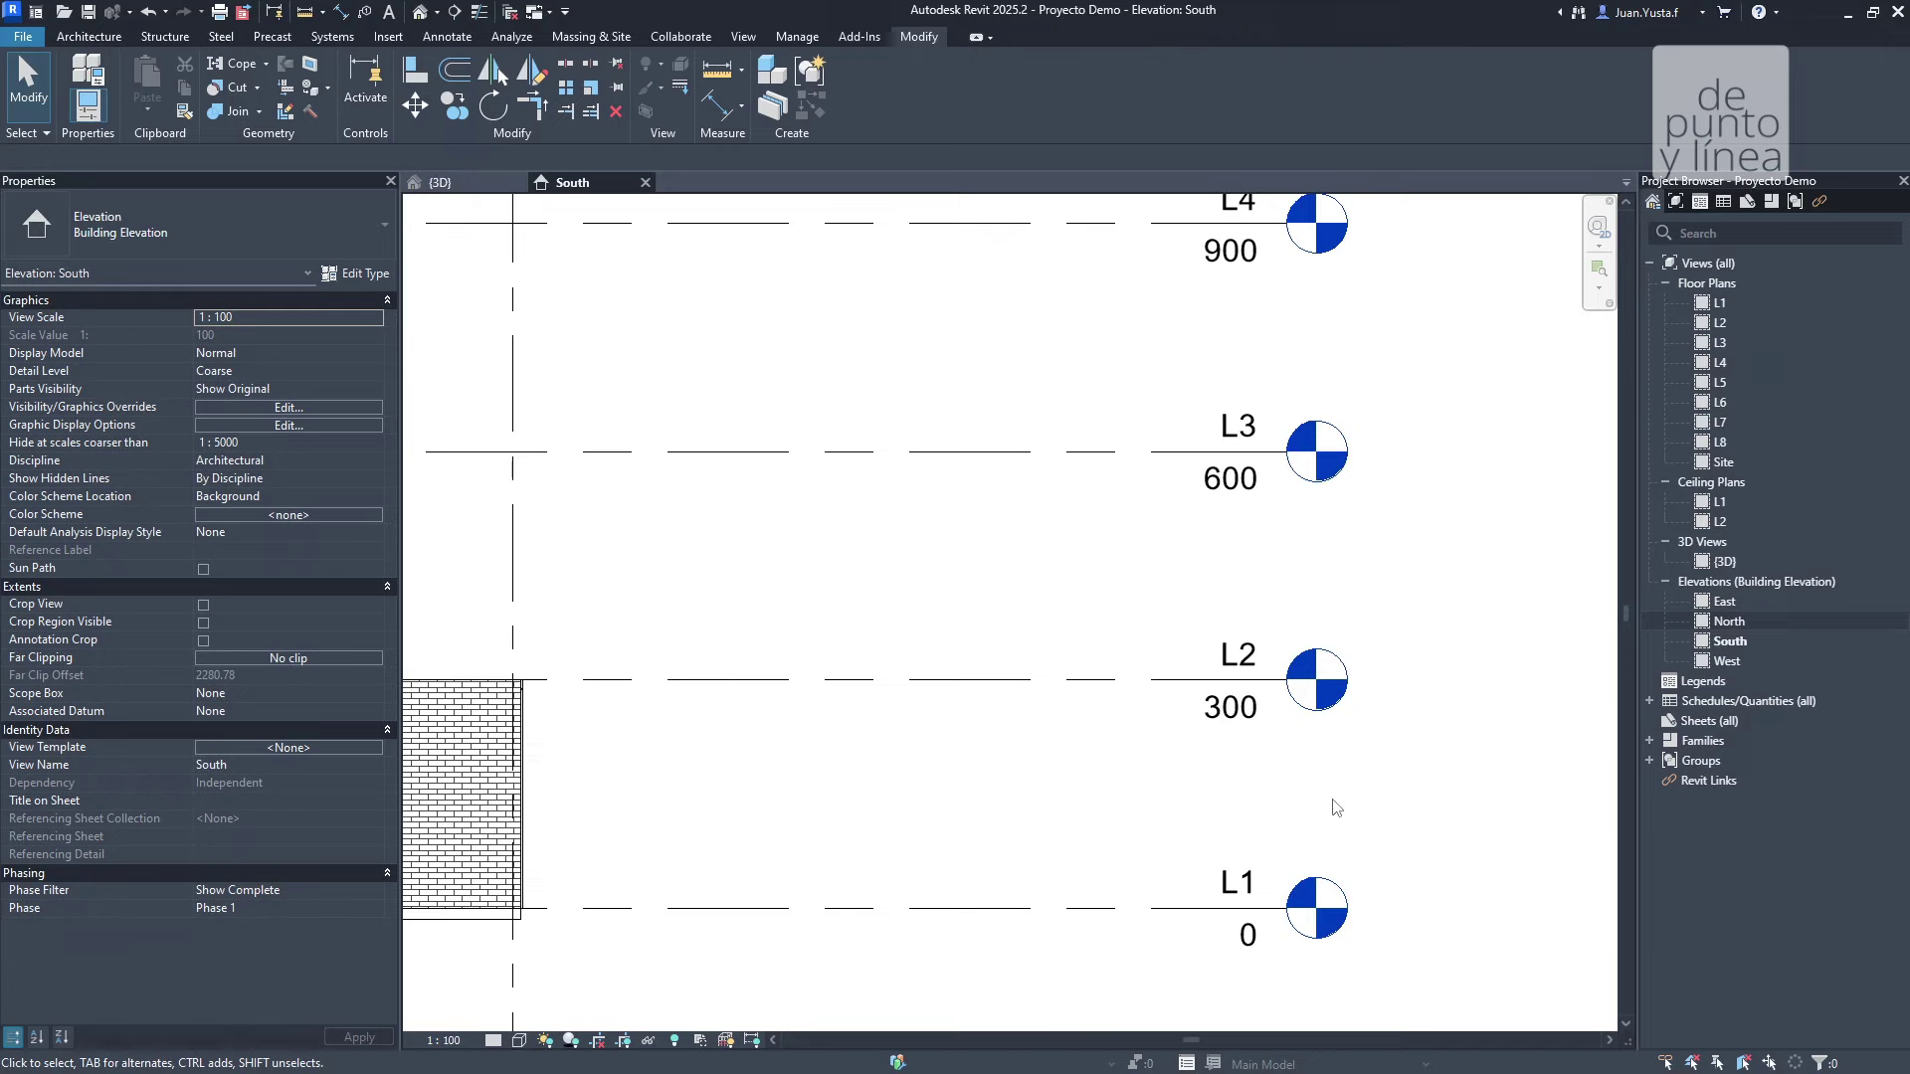
pyautogui.scroll(-1, 1183, 696)
pyautogui.moveTo(1233, 819); pyautogui.dragTo(1207, 772, button='middle')
pyautogui.scroll(-3, 1048, 687)
pyautogui.moveTo(970, 673); pyautogui.dragTo(1062, 840, button='middle')
pyautogui.scroll(-2, 1085, 839)
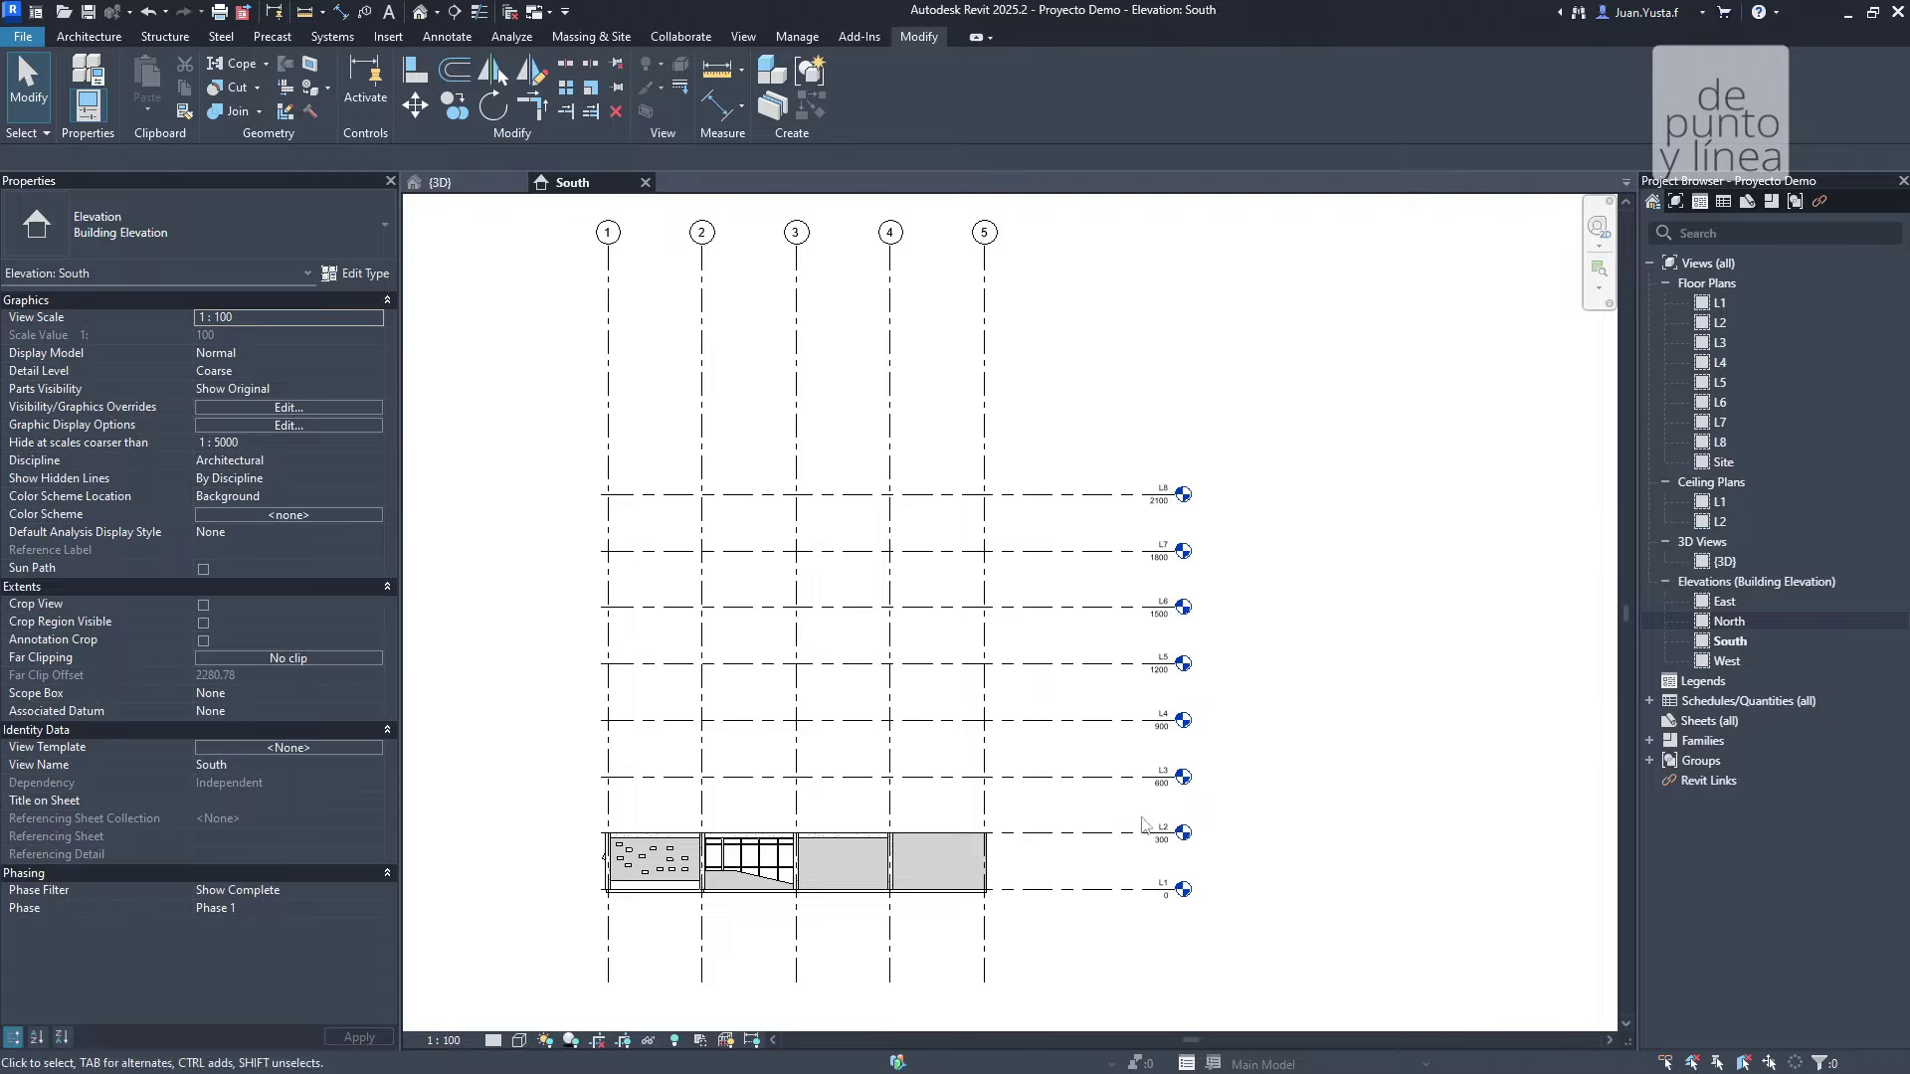
pyautogui.scroll(3, 1143, 834)
pyautogui.scroll(2, 1169, 876)
pyautogui.moveTo(962, 756); pyautogui.dragTo(925, 607, button='middle')
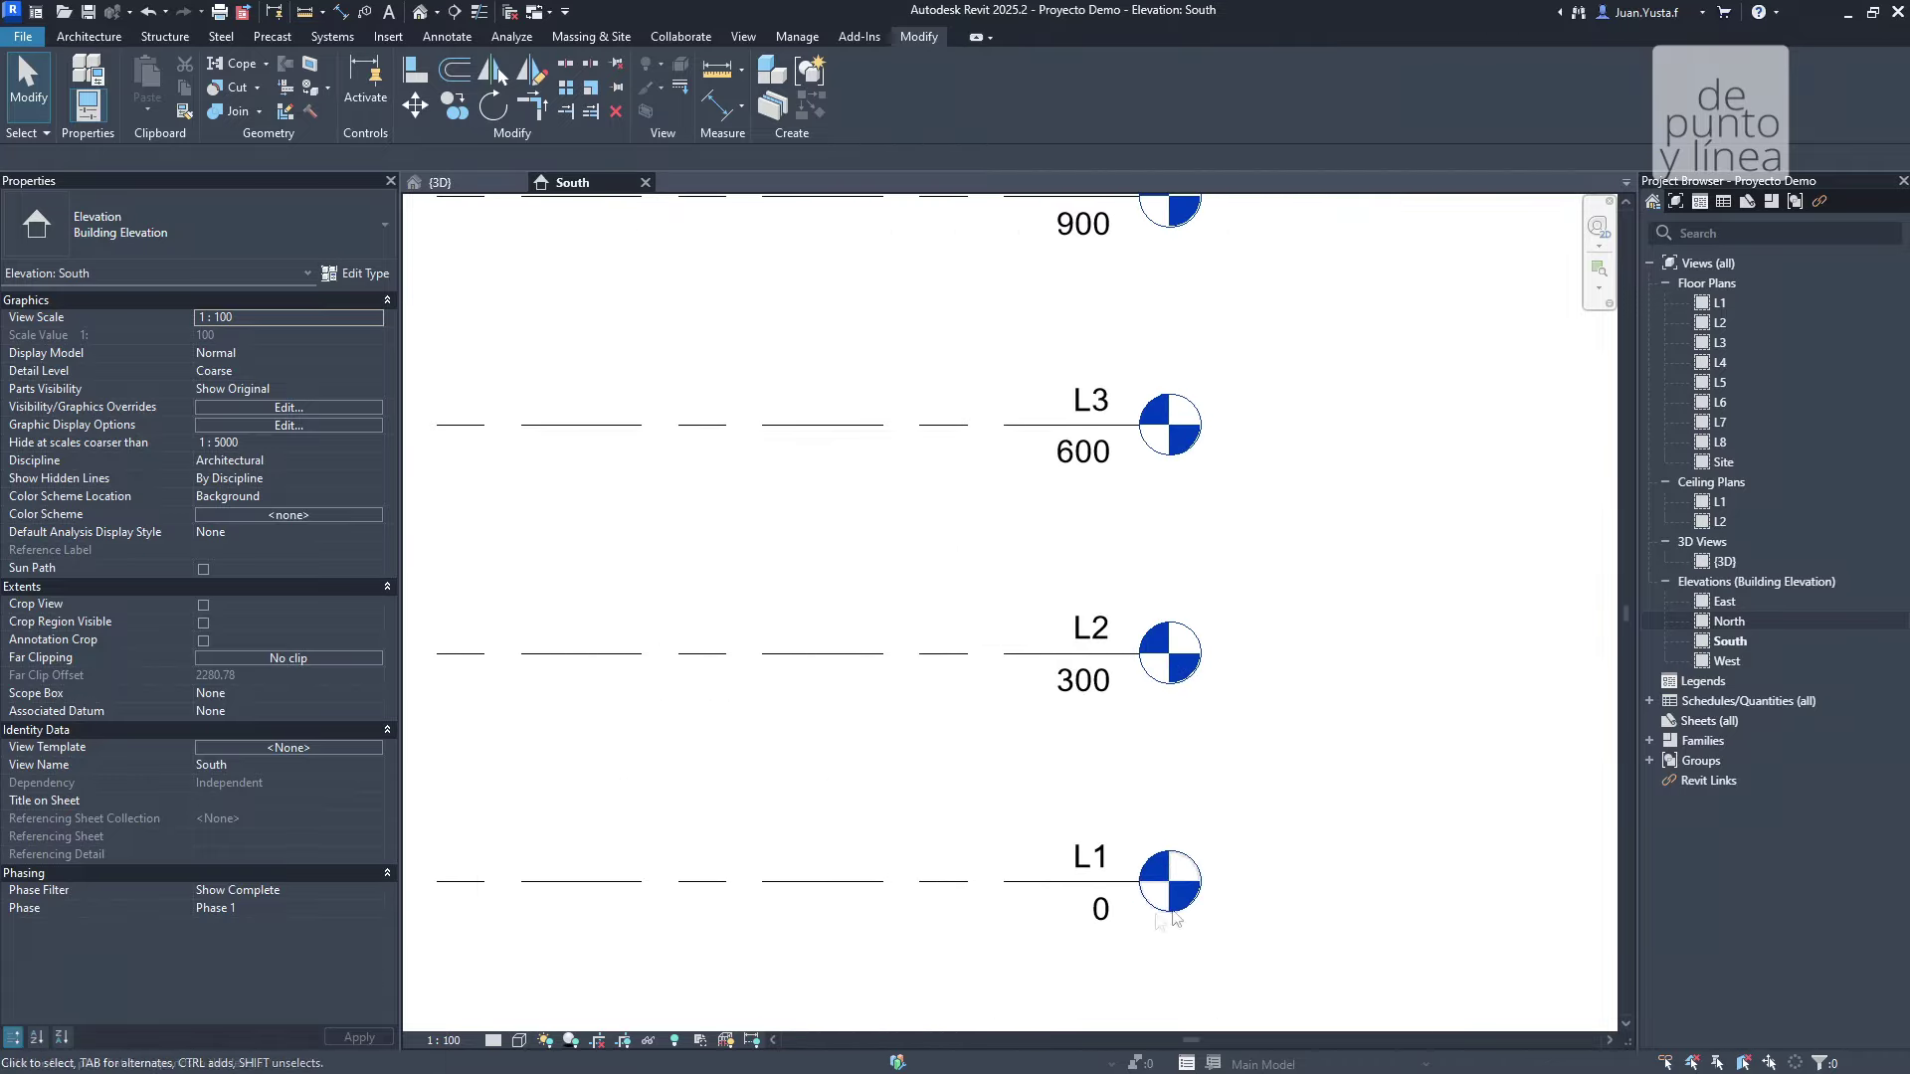
# Zoom in on levels L1–L4 along the brick facade, then select the Floor Plans group.
pyautogui.scroll(-2, 1133, 889)
pyautogui.moveTo(533, 909); pyautogui.dragTo(1011, 886, button='middle')
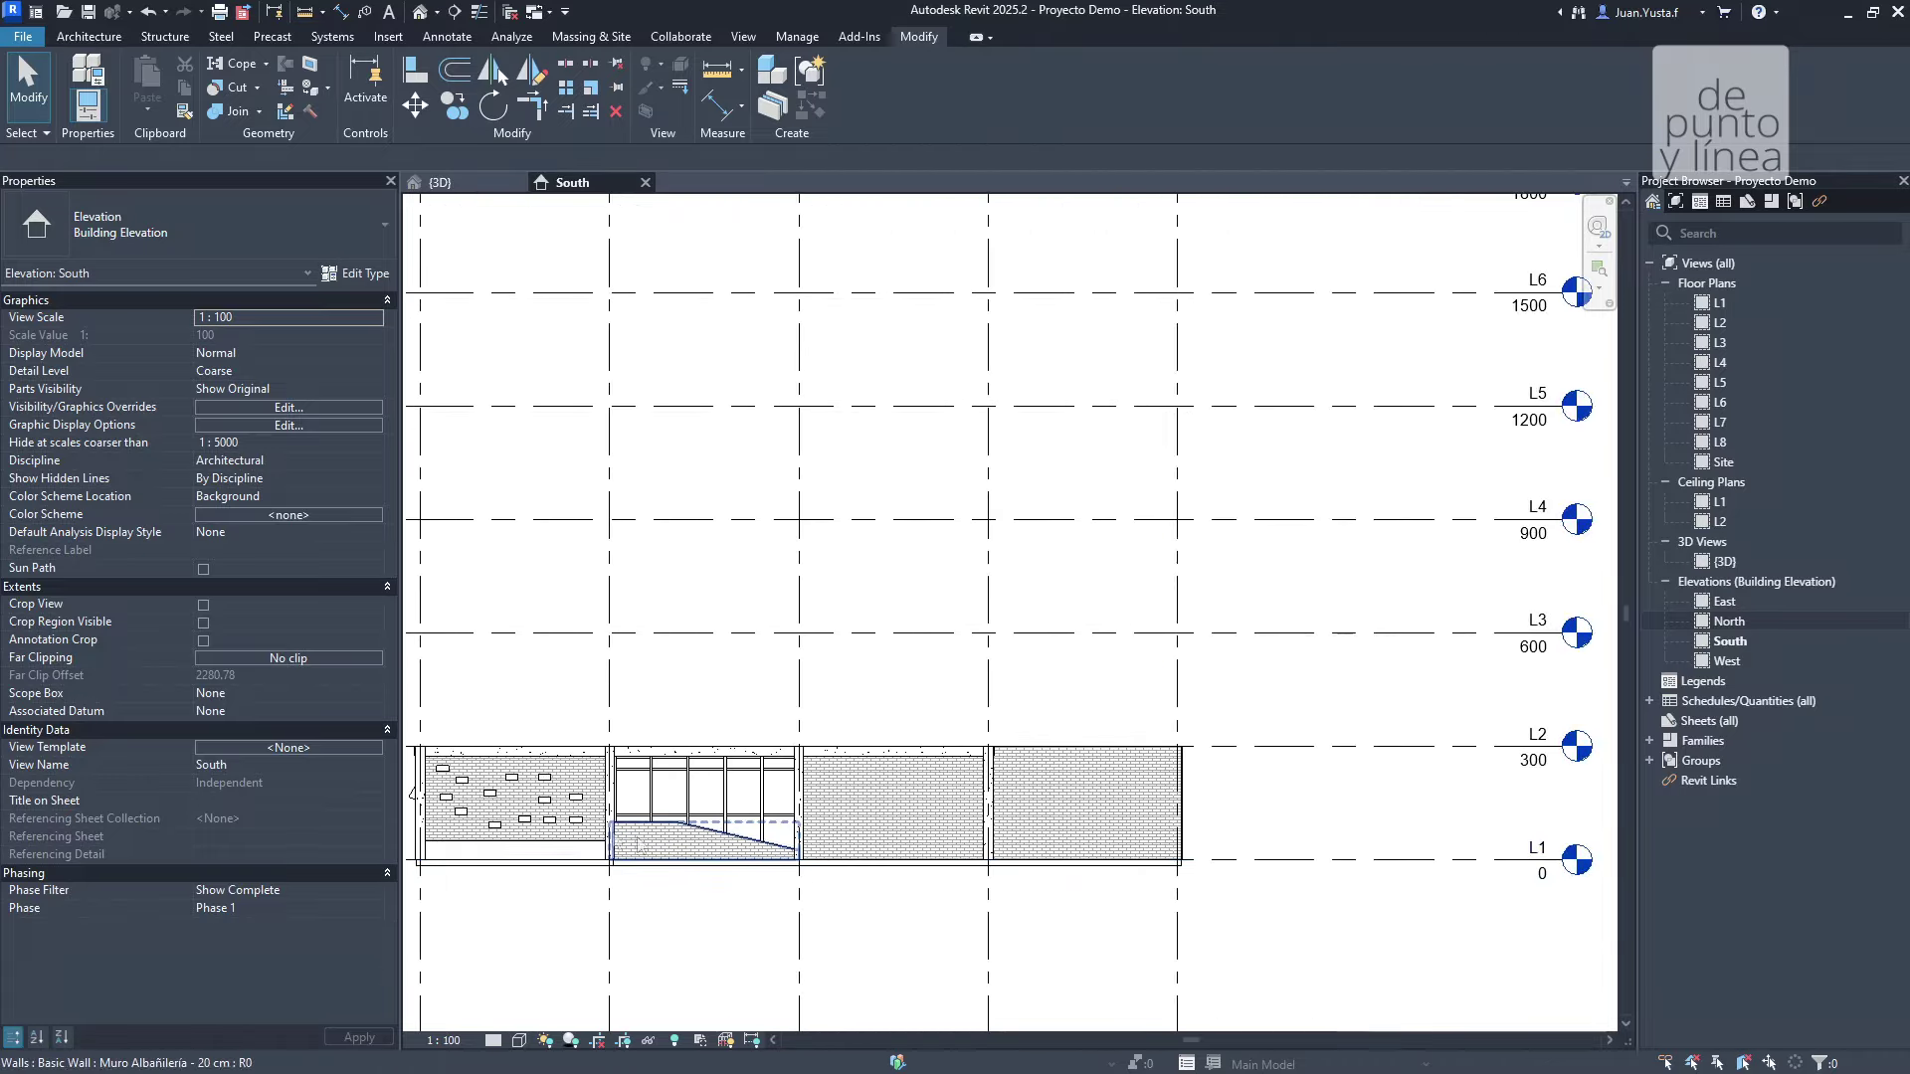
pyautogui.moveTo(1224, 825); pyautogui.dragTo(711, 815, button='middle')
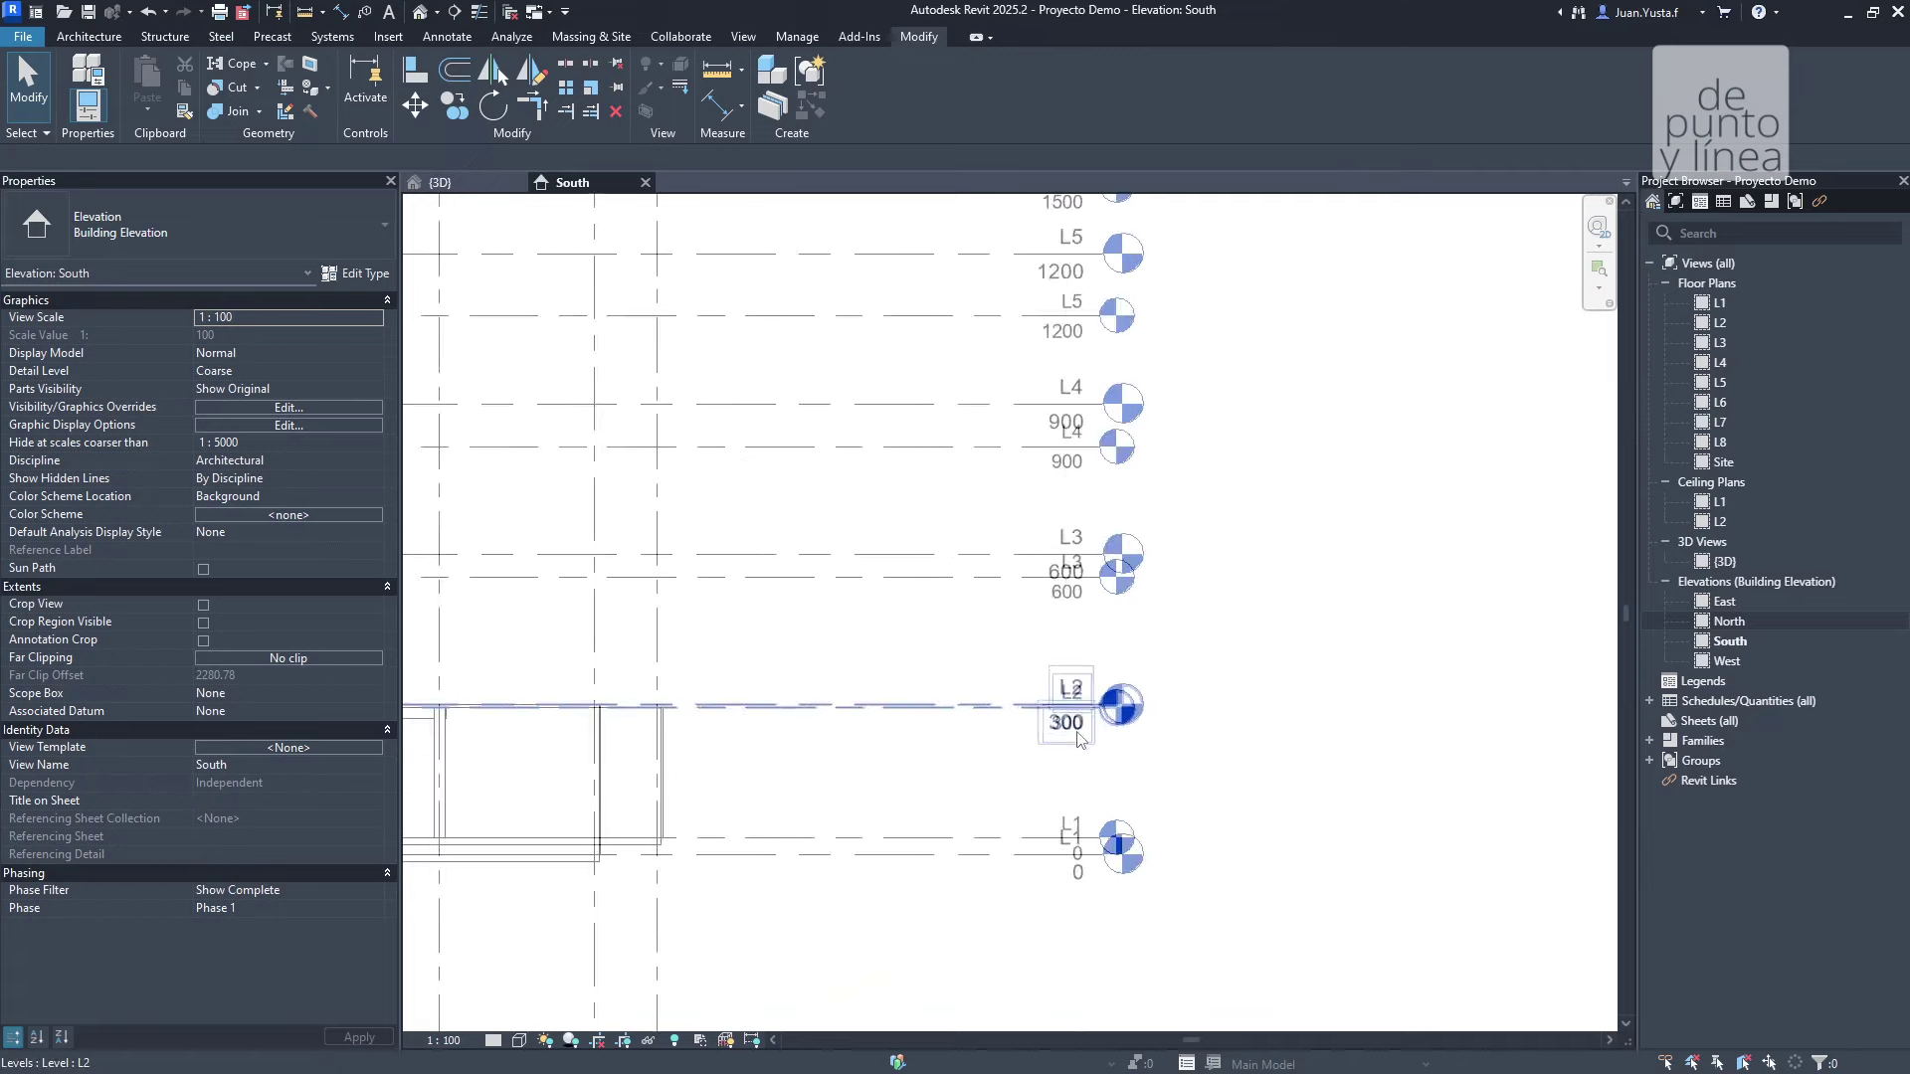
pyautogui.scroll(3, 1049, 724)
pyautogui.moveTo(960, 751); pyautogui.dragTo(1074, 751, button='middle')
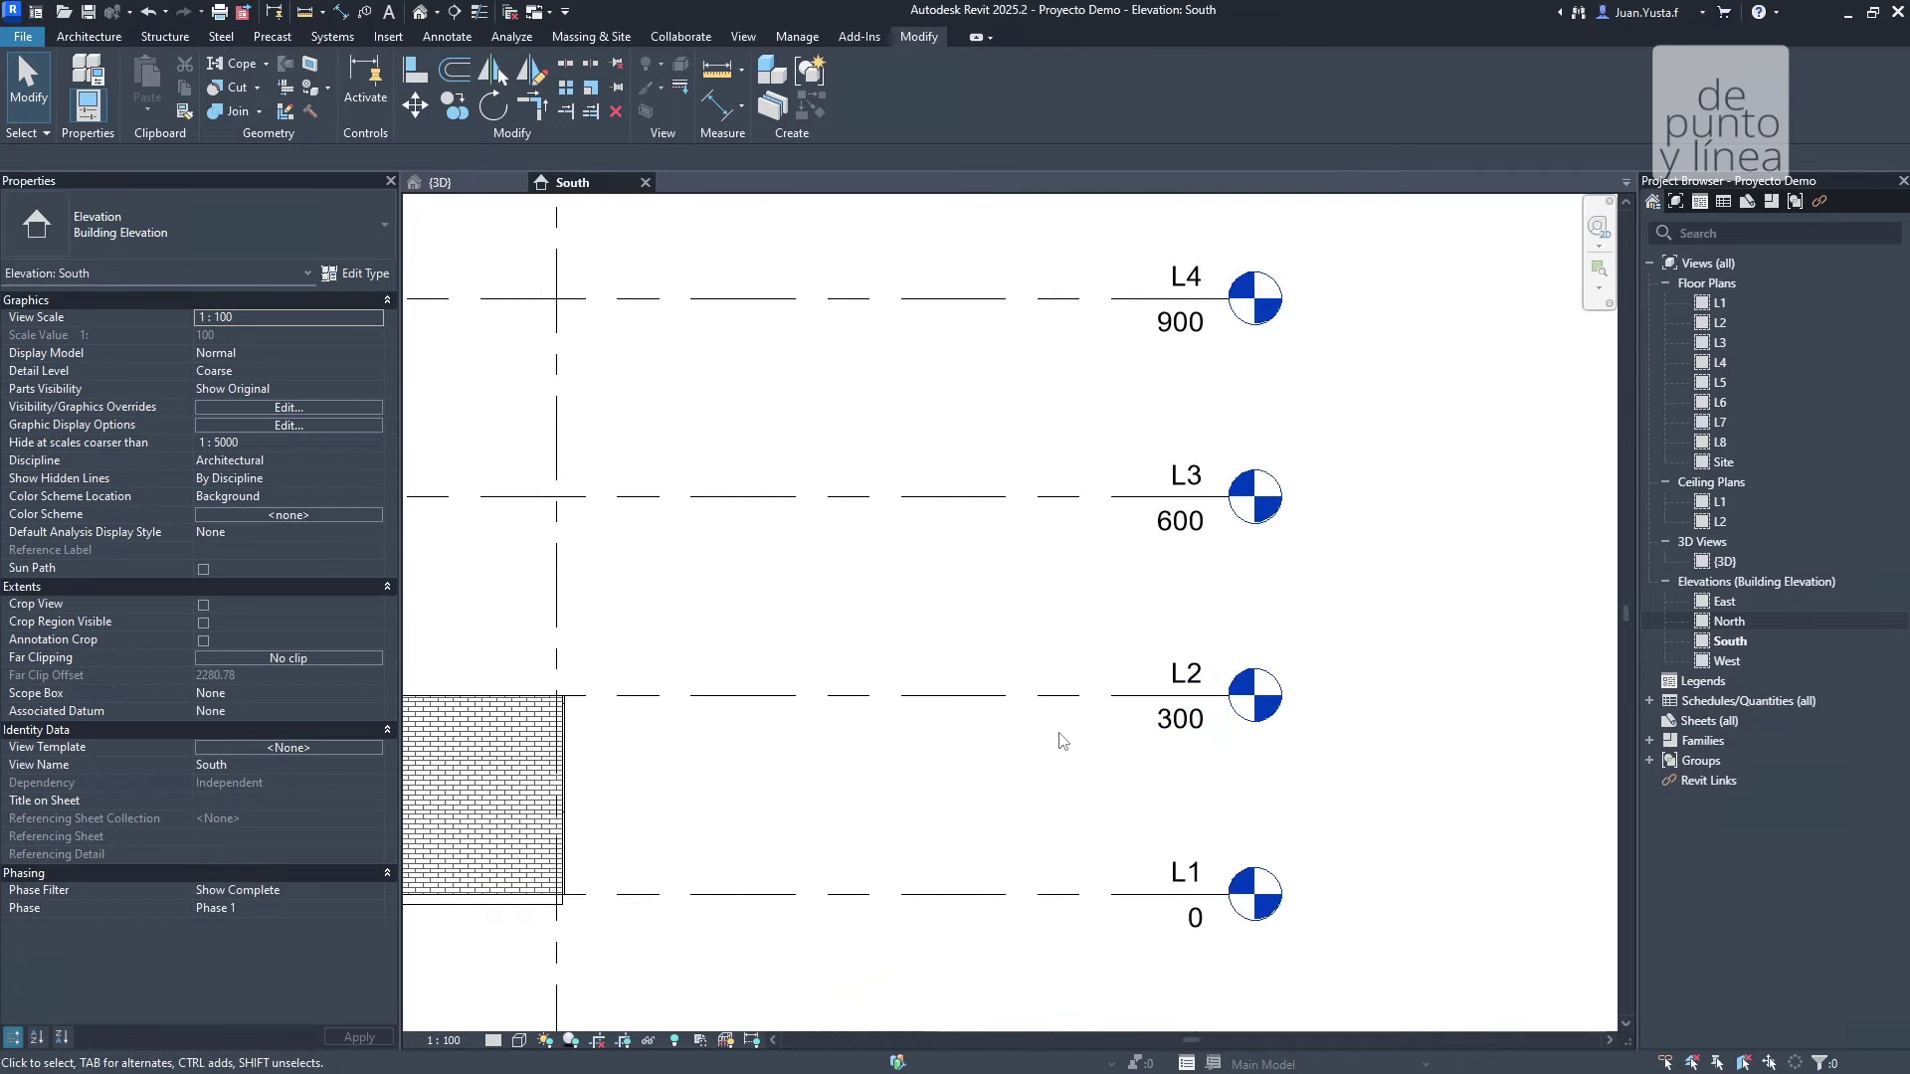
pyautogui.scroll(-2, 1071, 822)
pyautogui.moveTo(953, 826); pyautogui.dragTo(1132, 801, button='middle')
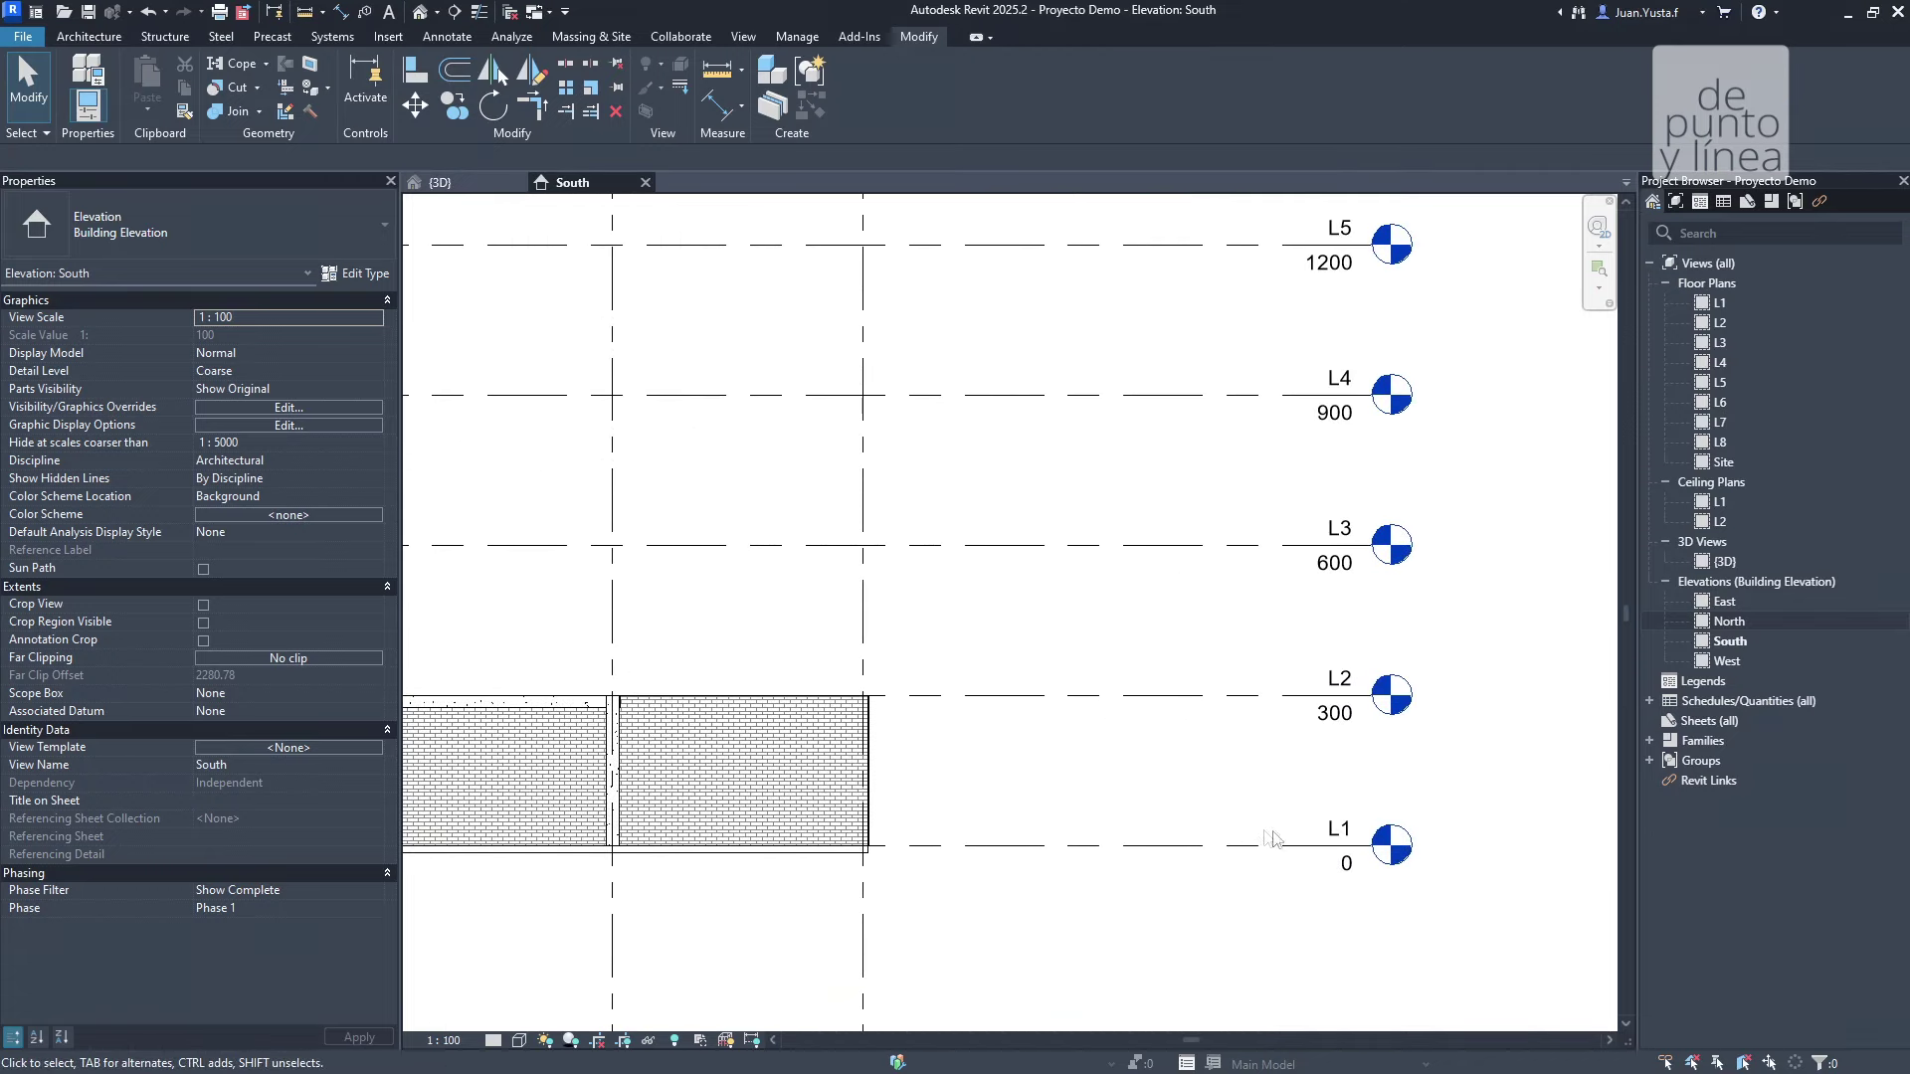
pyautogui.scroll(1, 1264, 805)
pyautogui.scroll(1, 1251, 789)
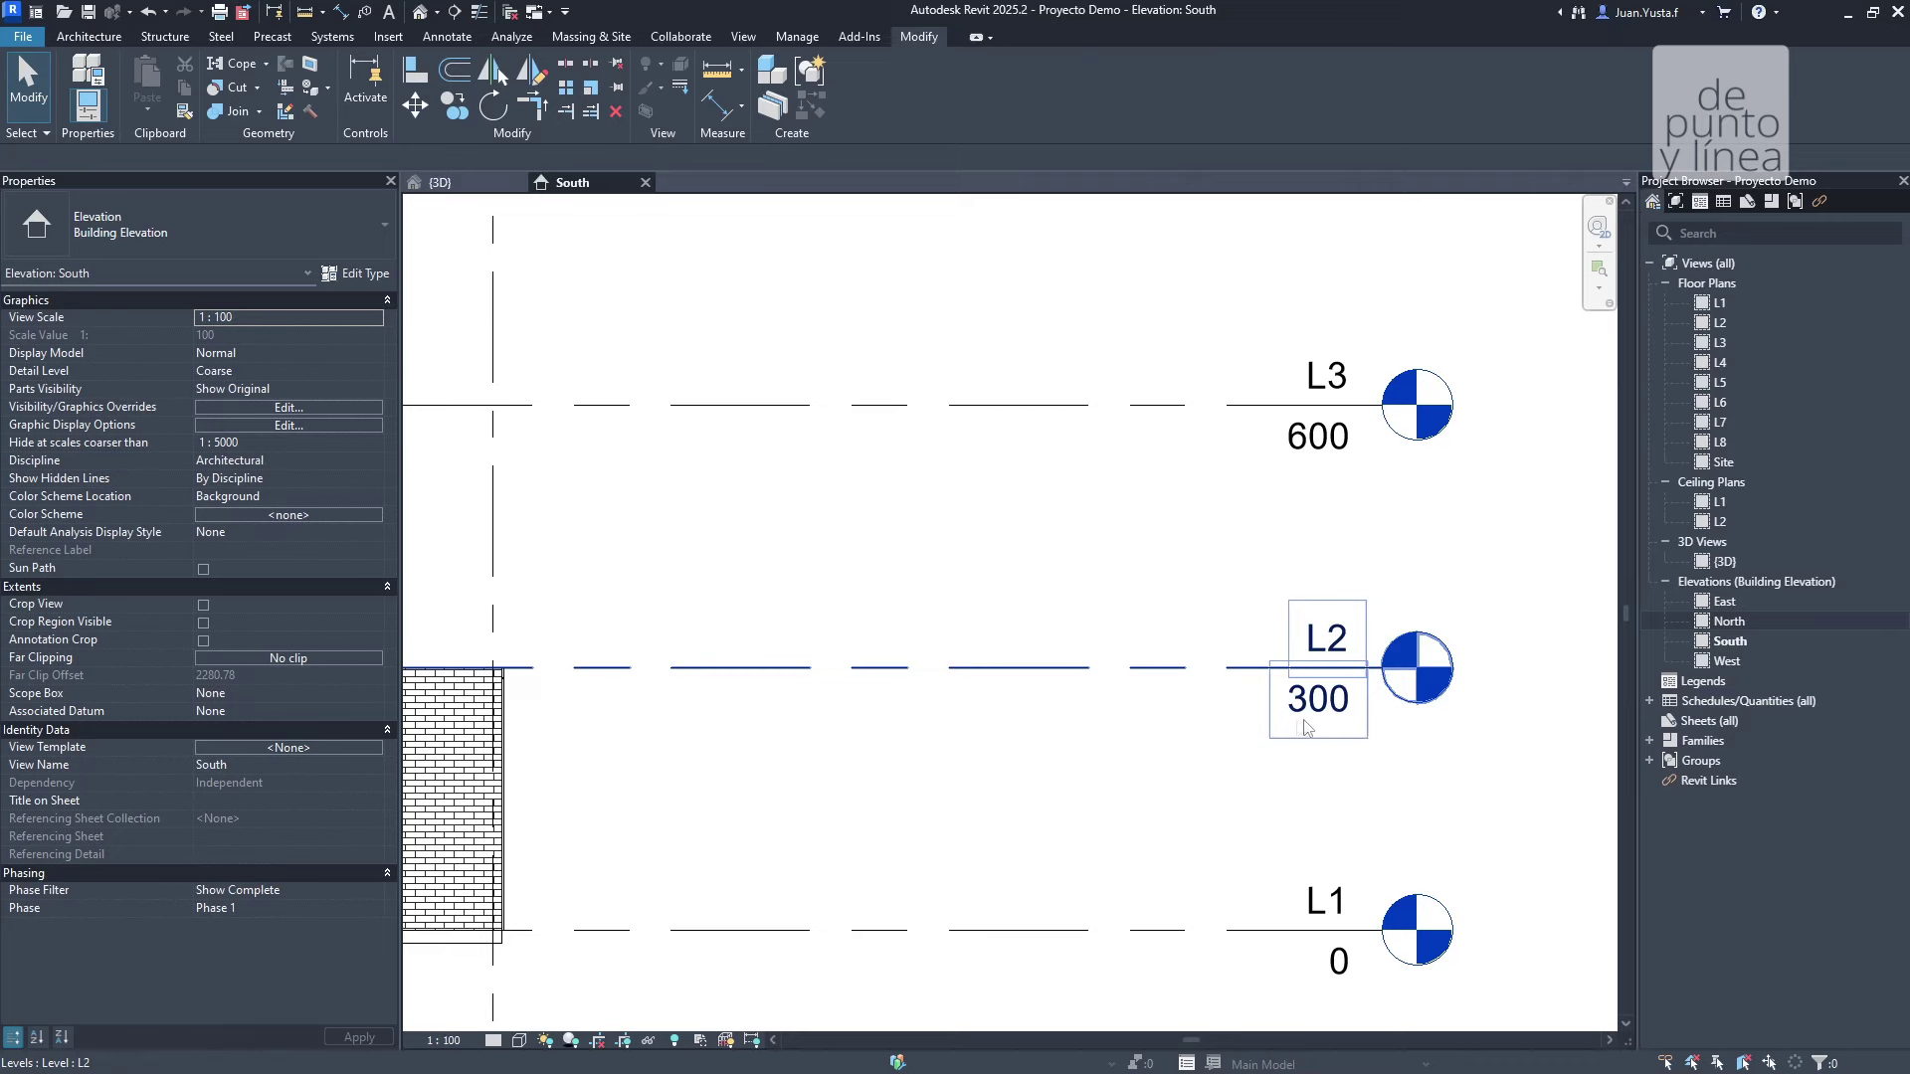
pyautogui.scroll(-2, 1100, 772)
pyautogui.scroll(-1, 1097, 775)
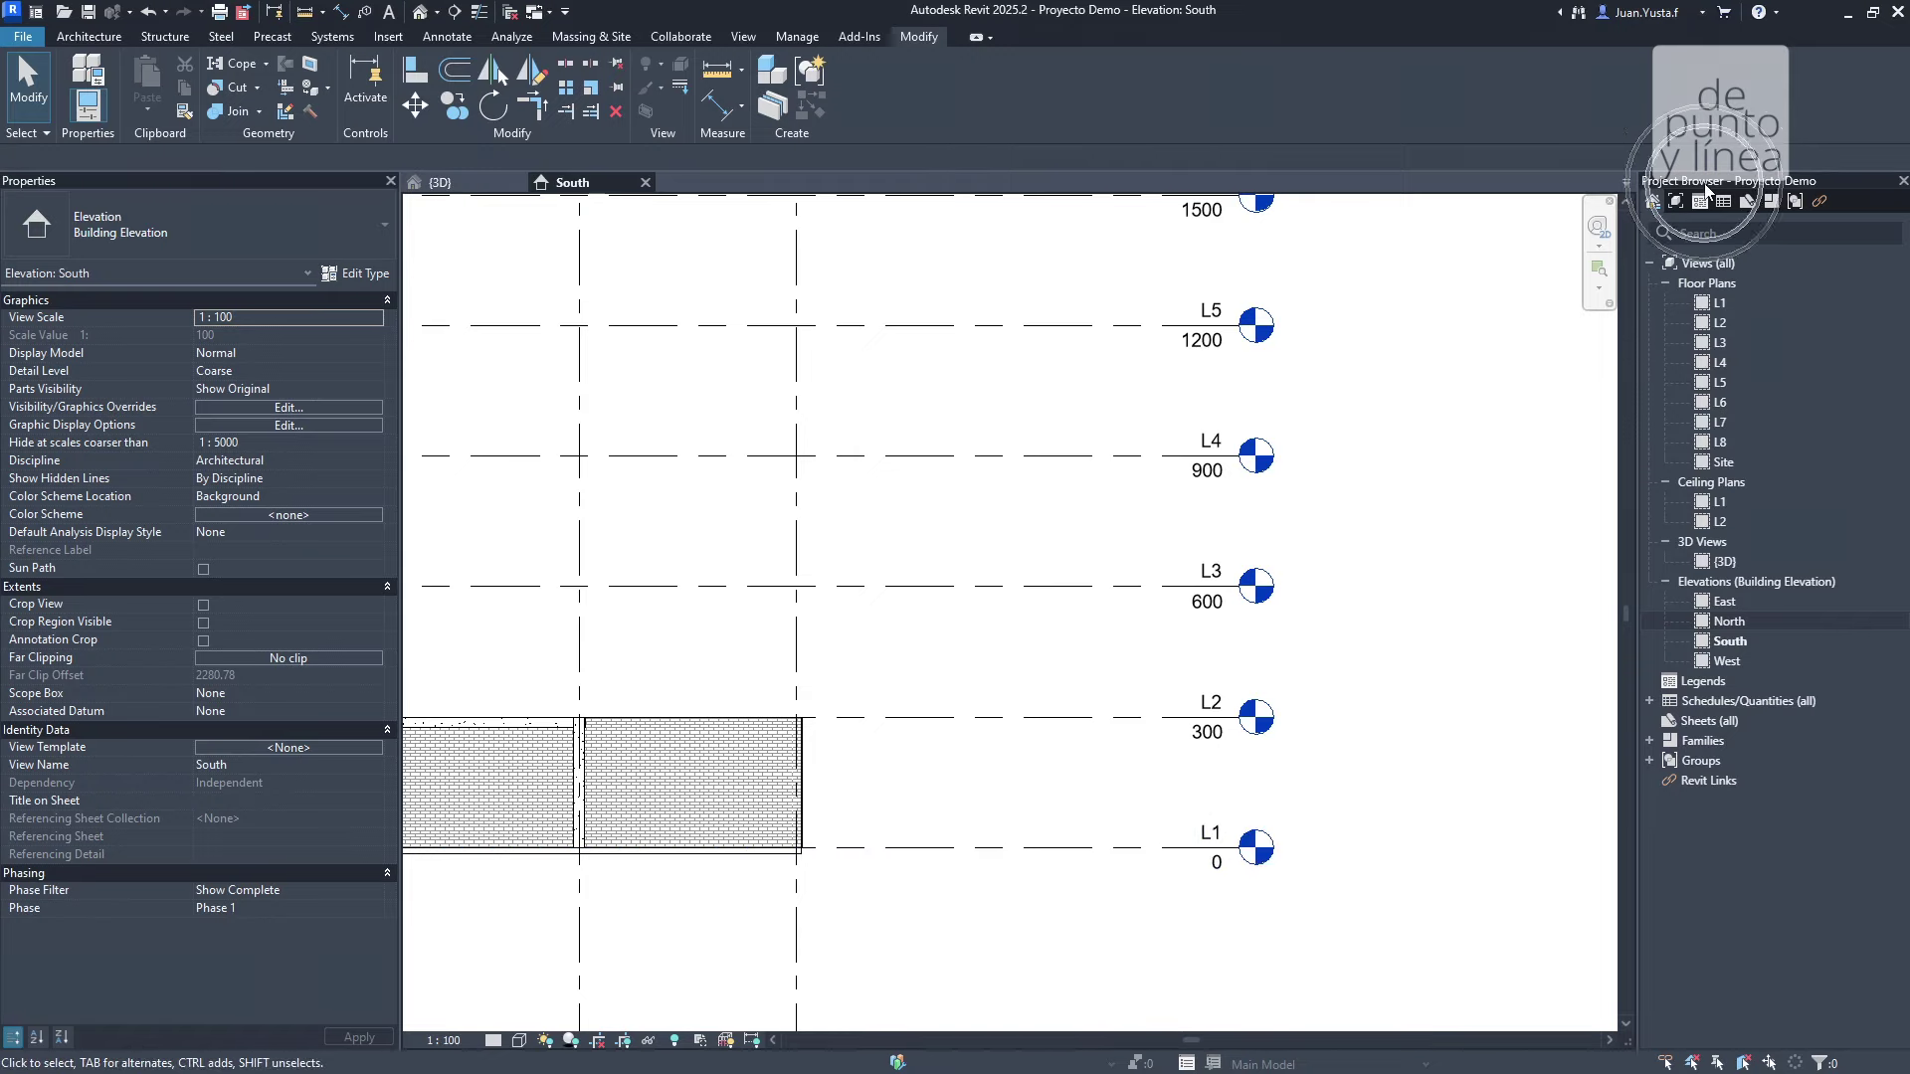
pyautogui.click(1691, 284)
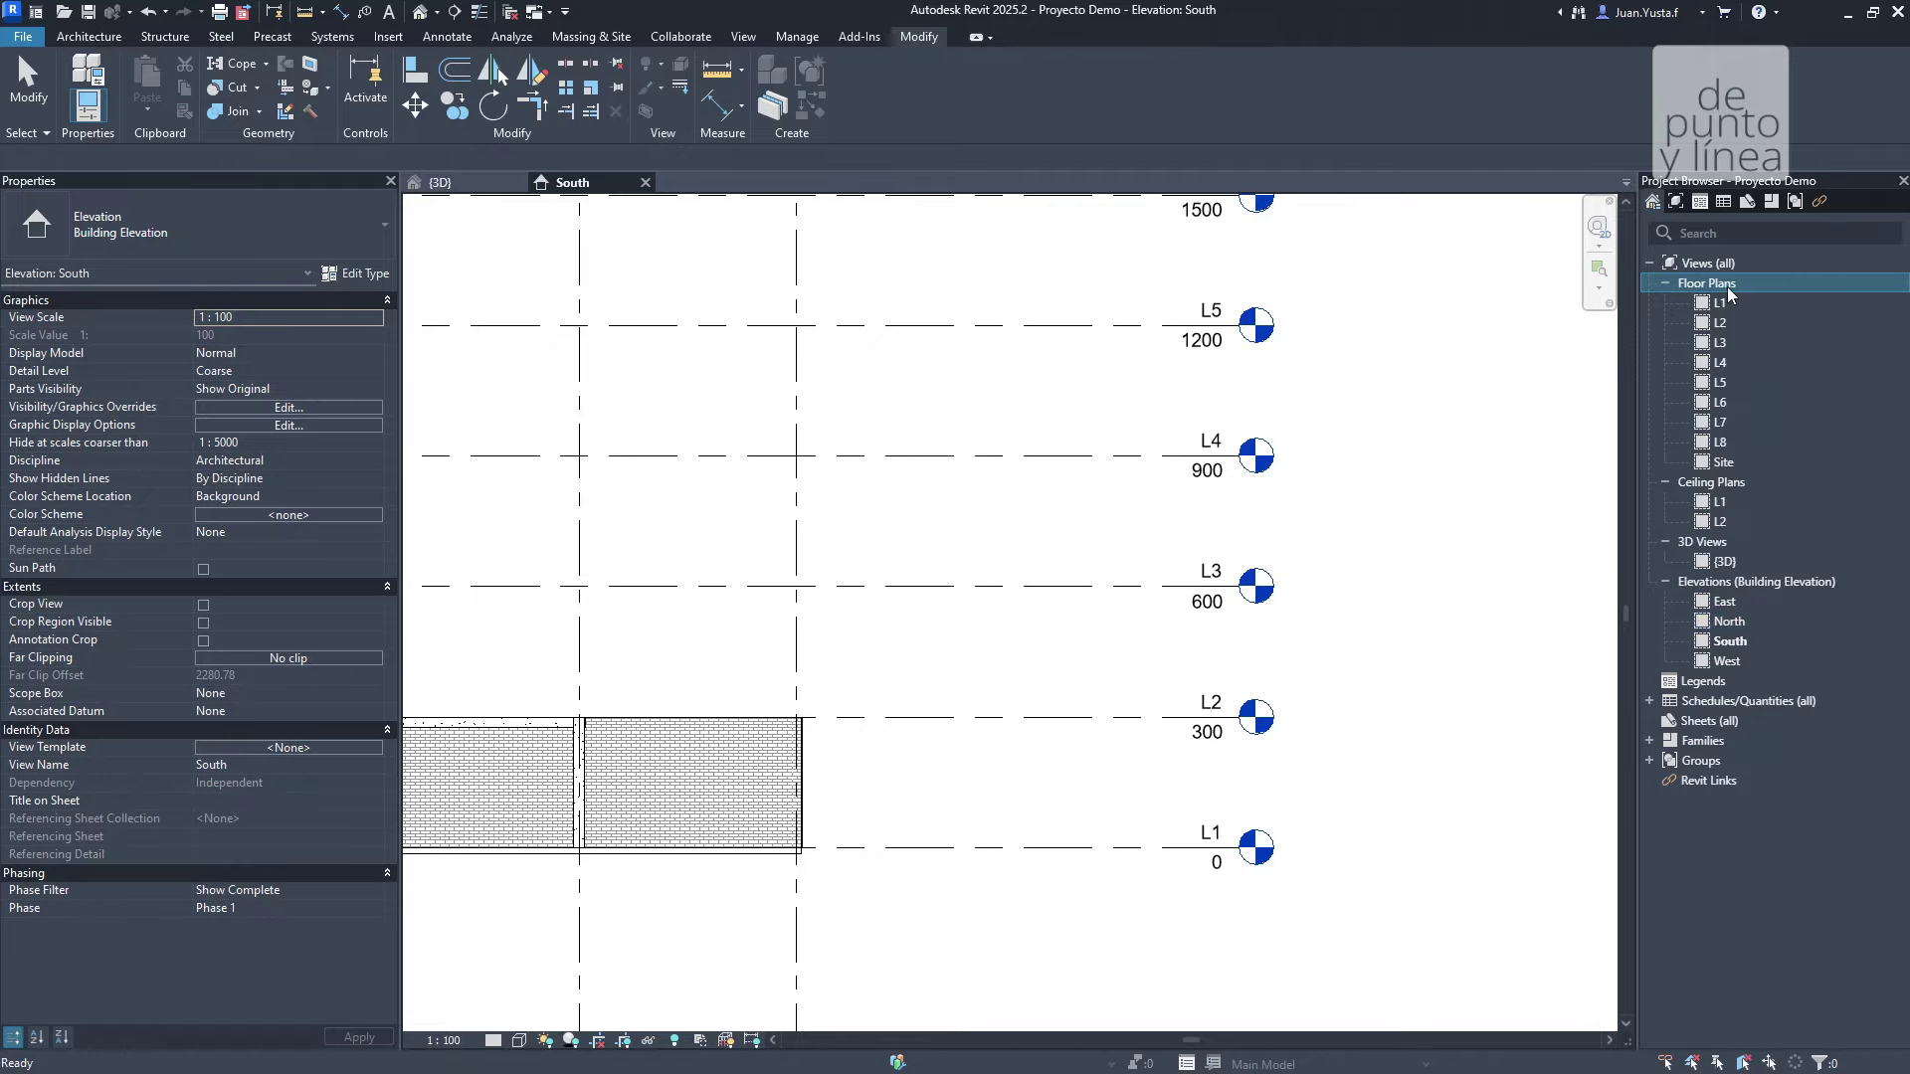
pyautogui.doubleClick(1720, 303)
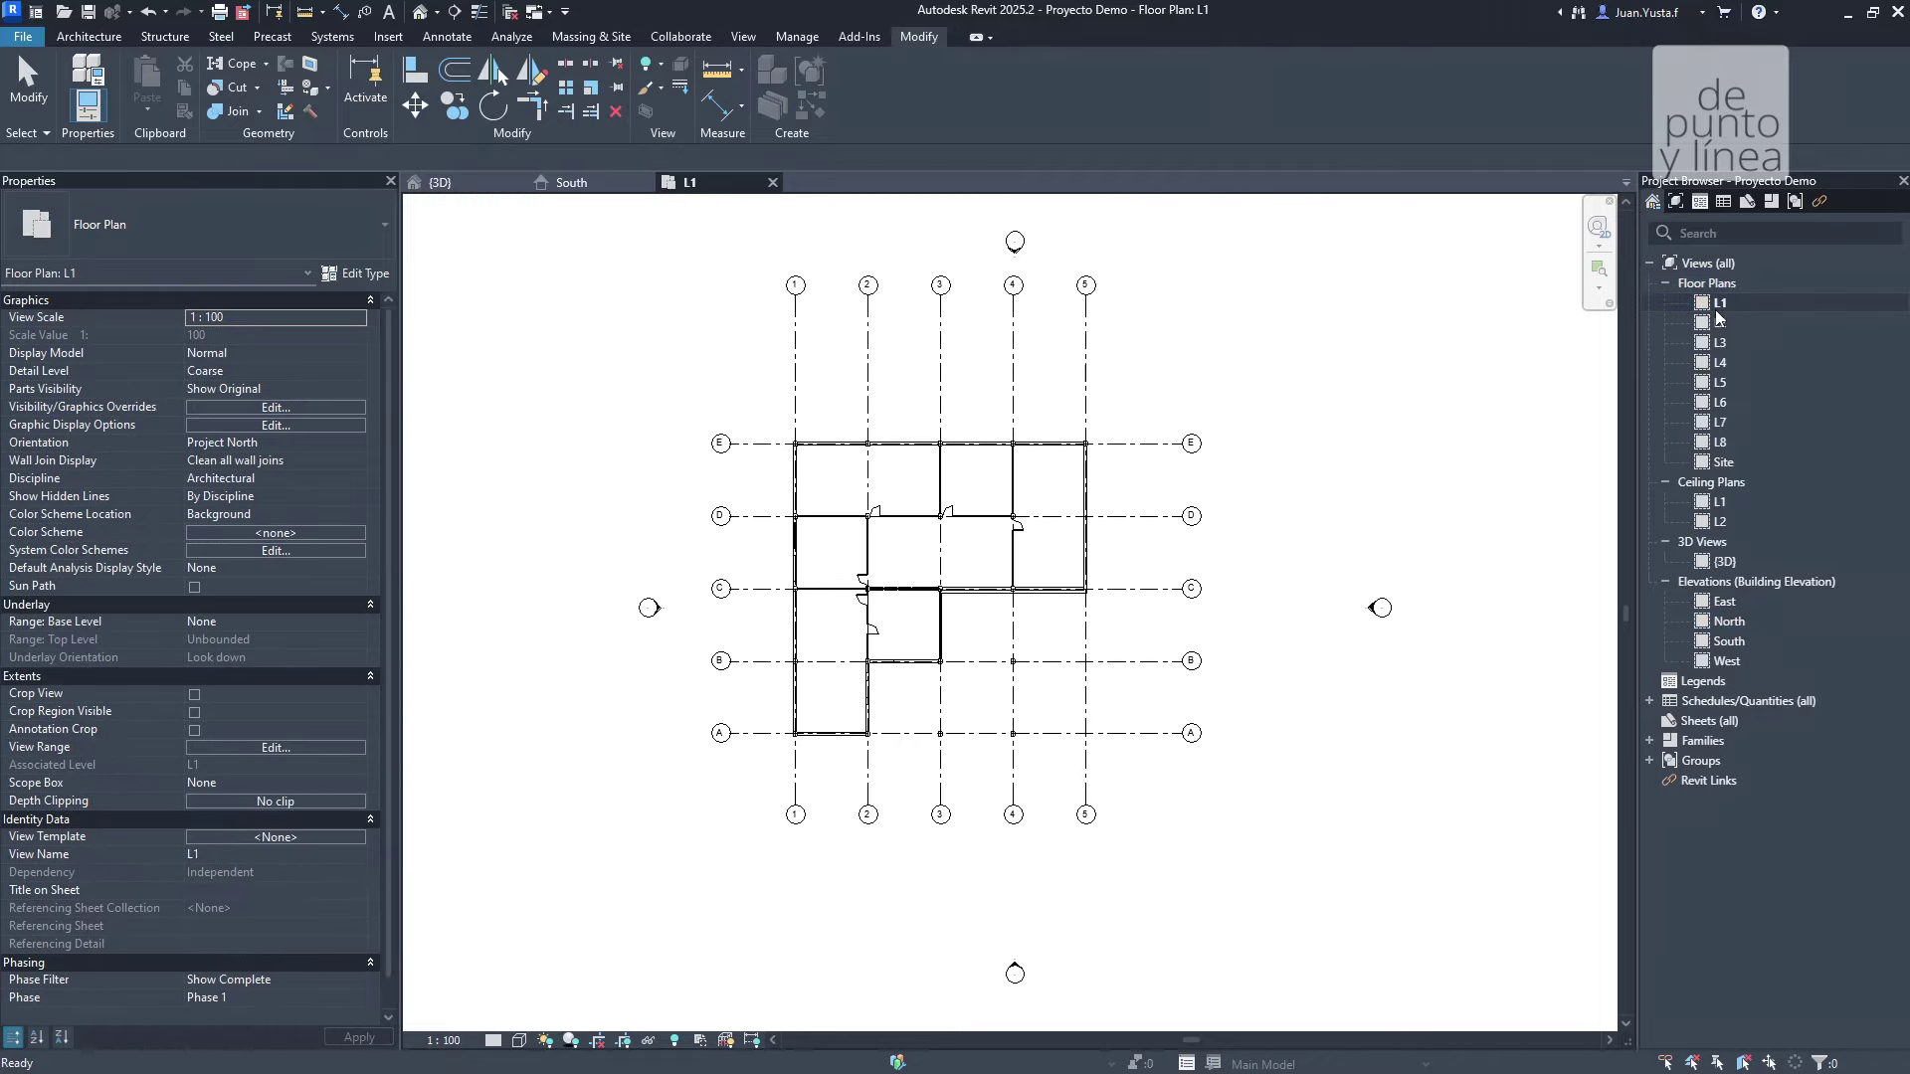
pyautogui.scroll(3, 872, 574)
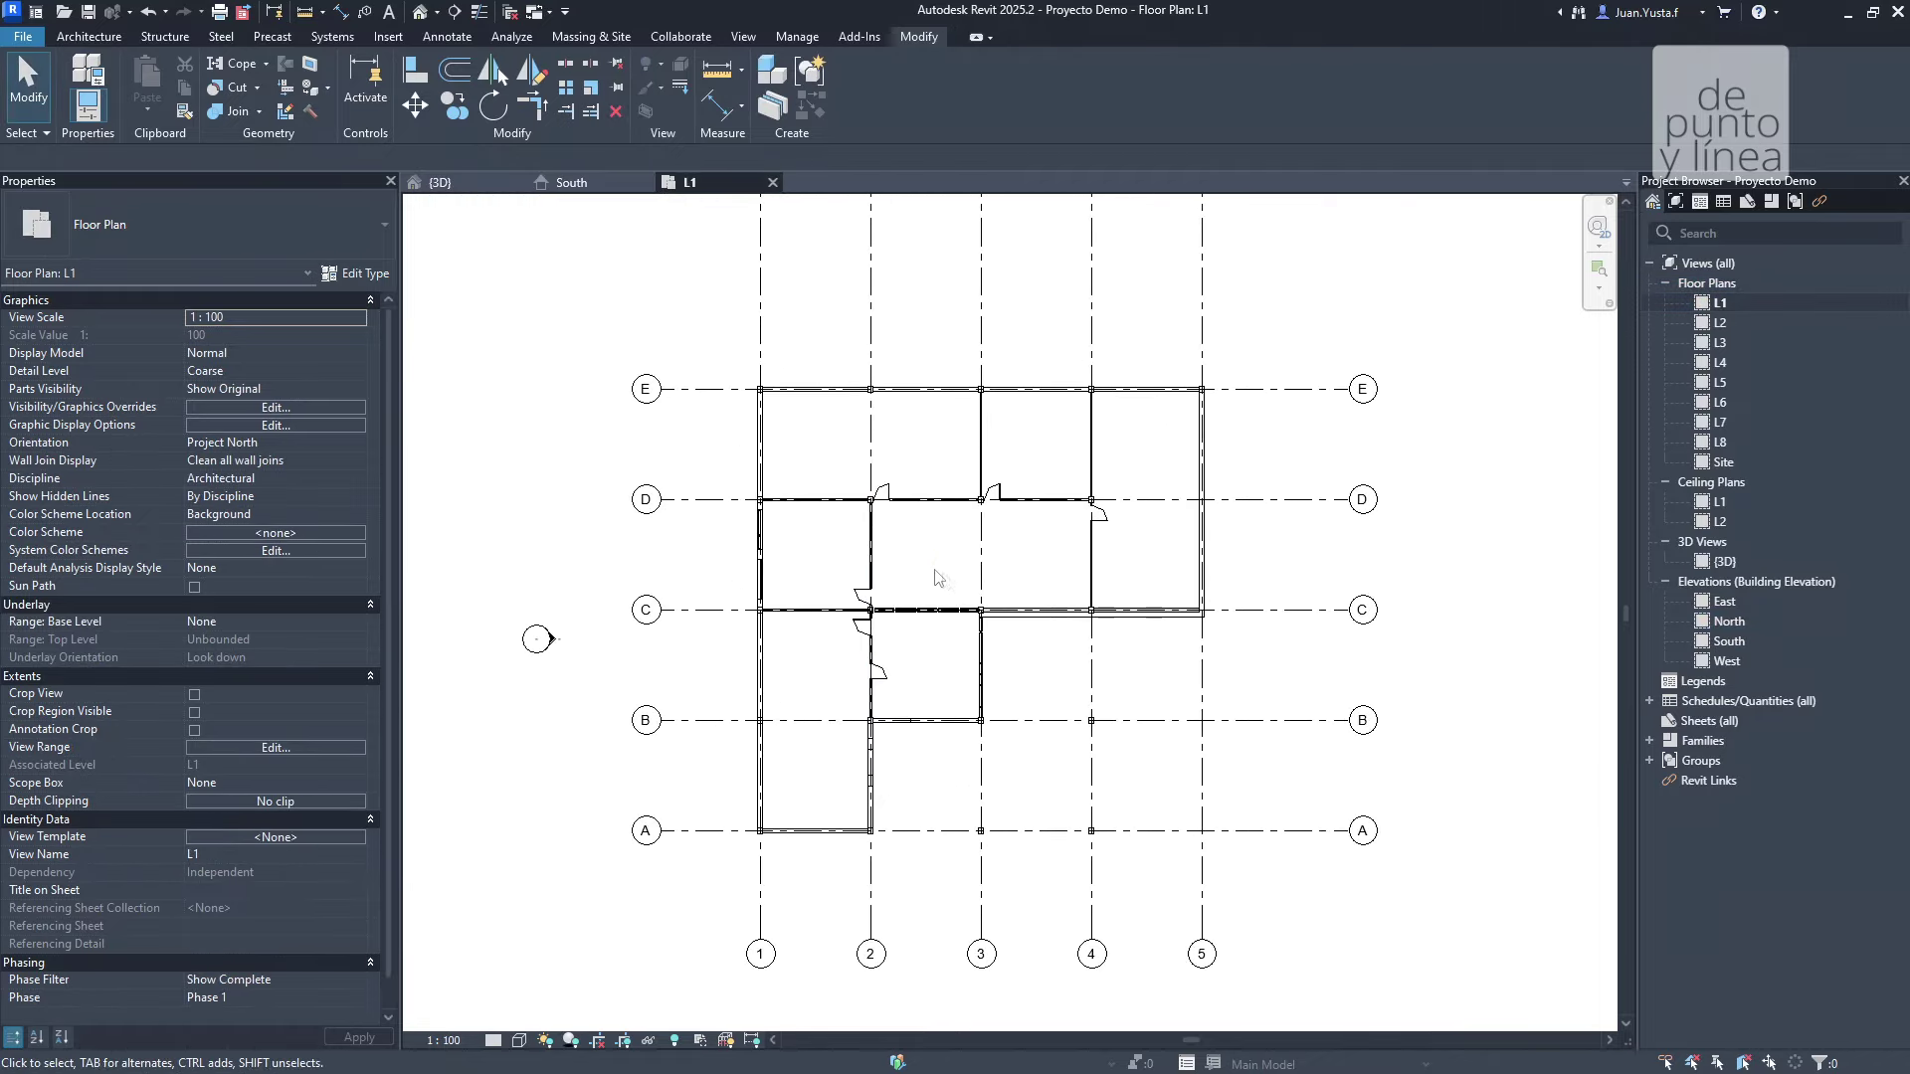
pyautogui.moveTo(788, 516)
pyautogui.mouseDown(button='middle')
pyautogui.moveTo(918, 624)
pyautogui.moveTo(900, 614)
pyautogui.mouseUp(button='middle')
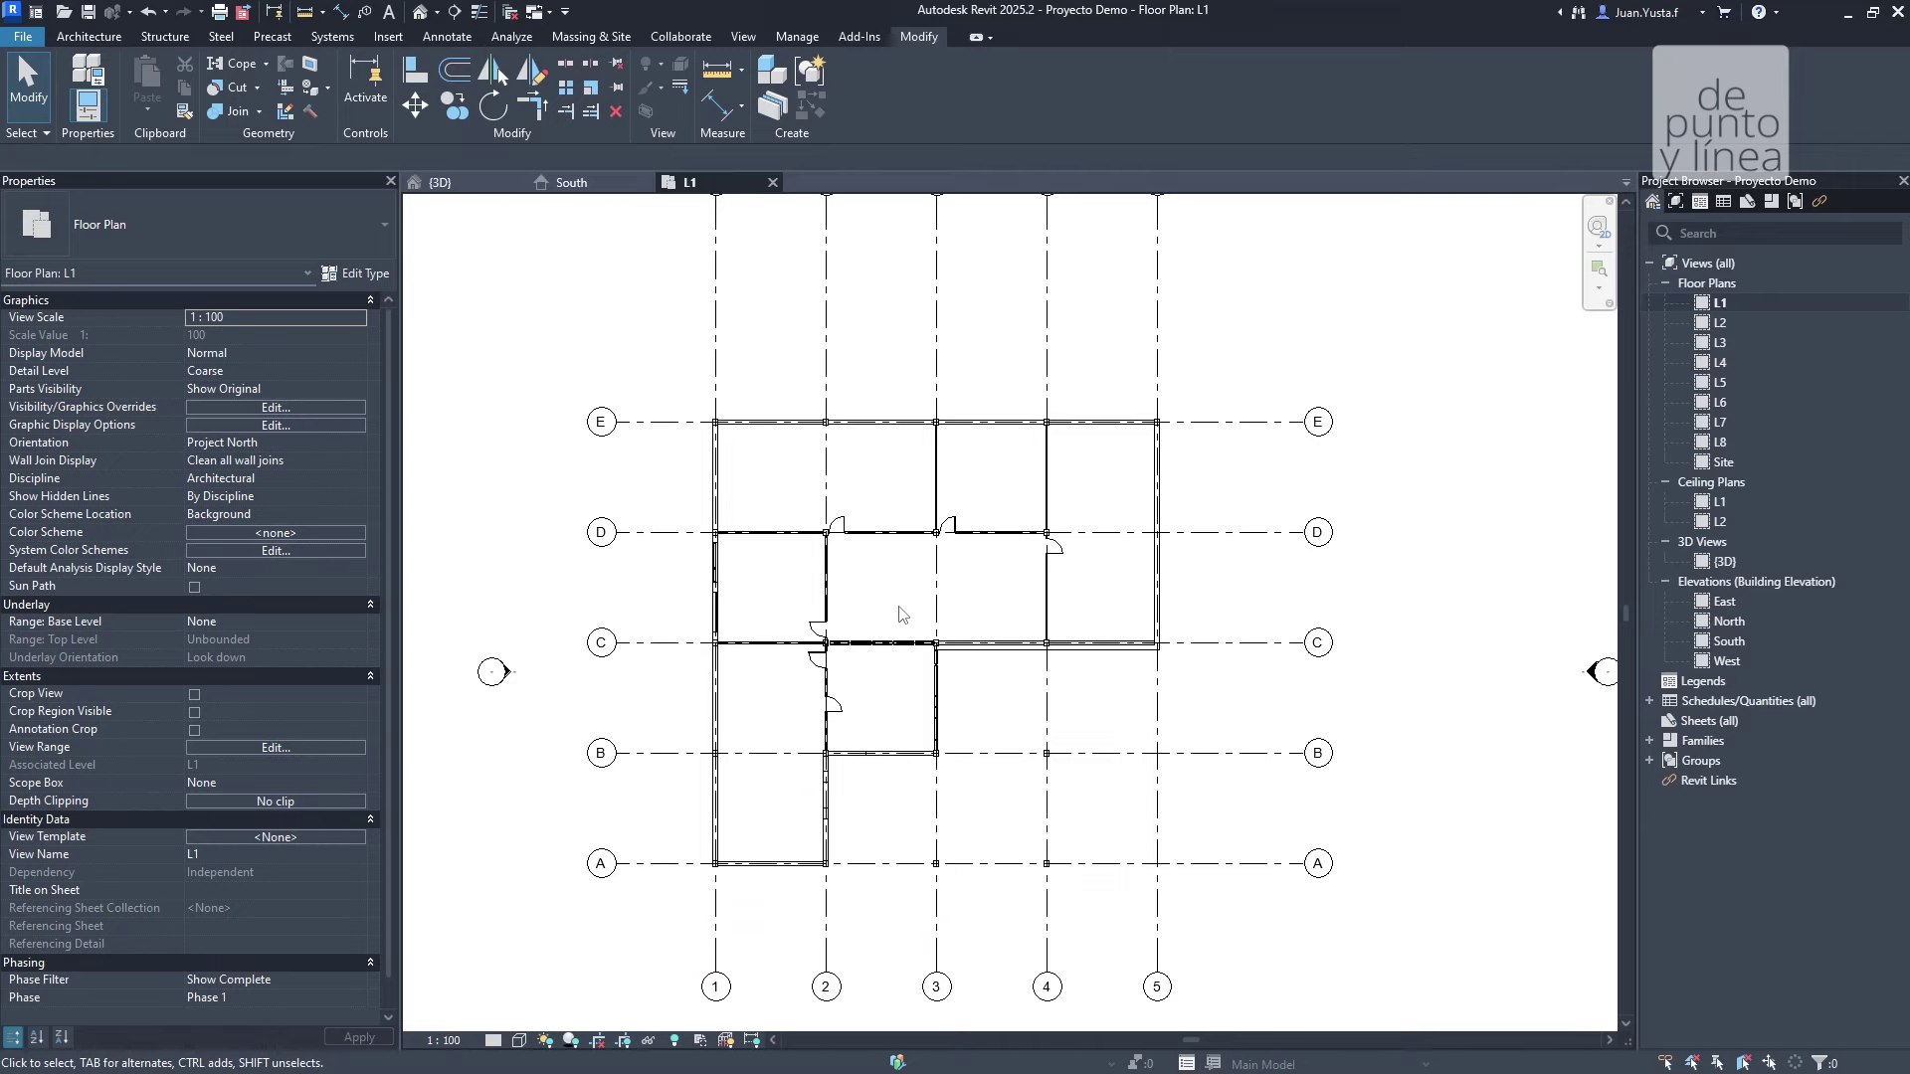
pyautogui.scroll(1, 901, 614)
pyautogui.scroll(1, 905, 604)
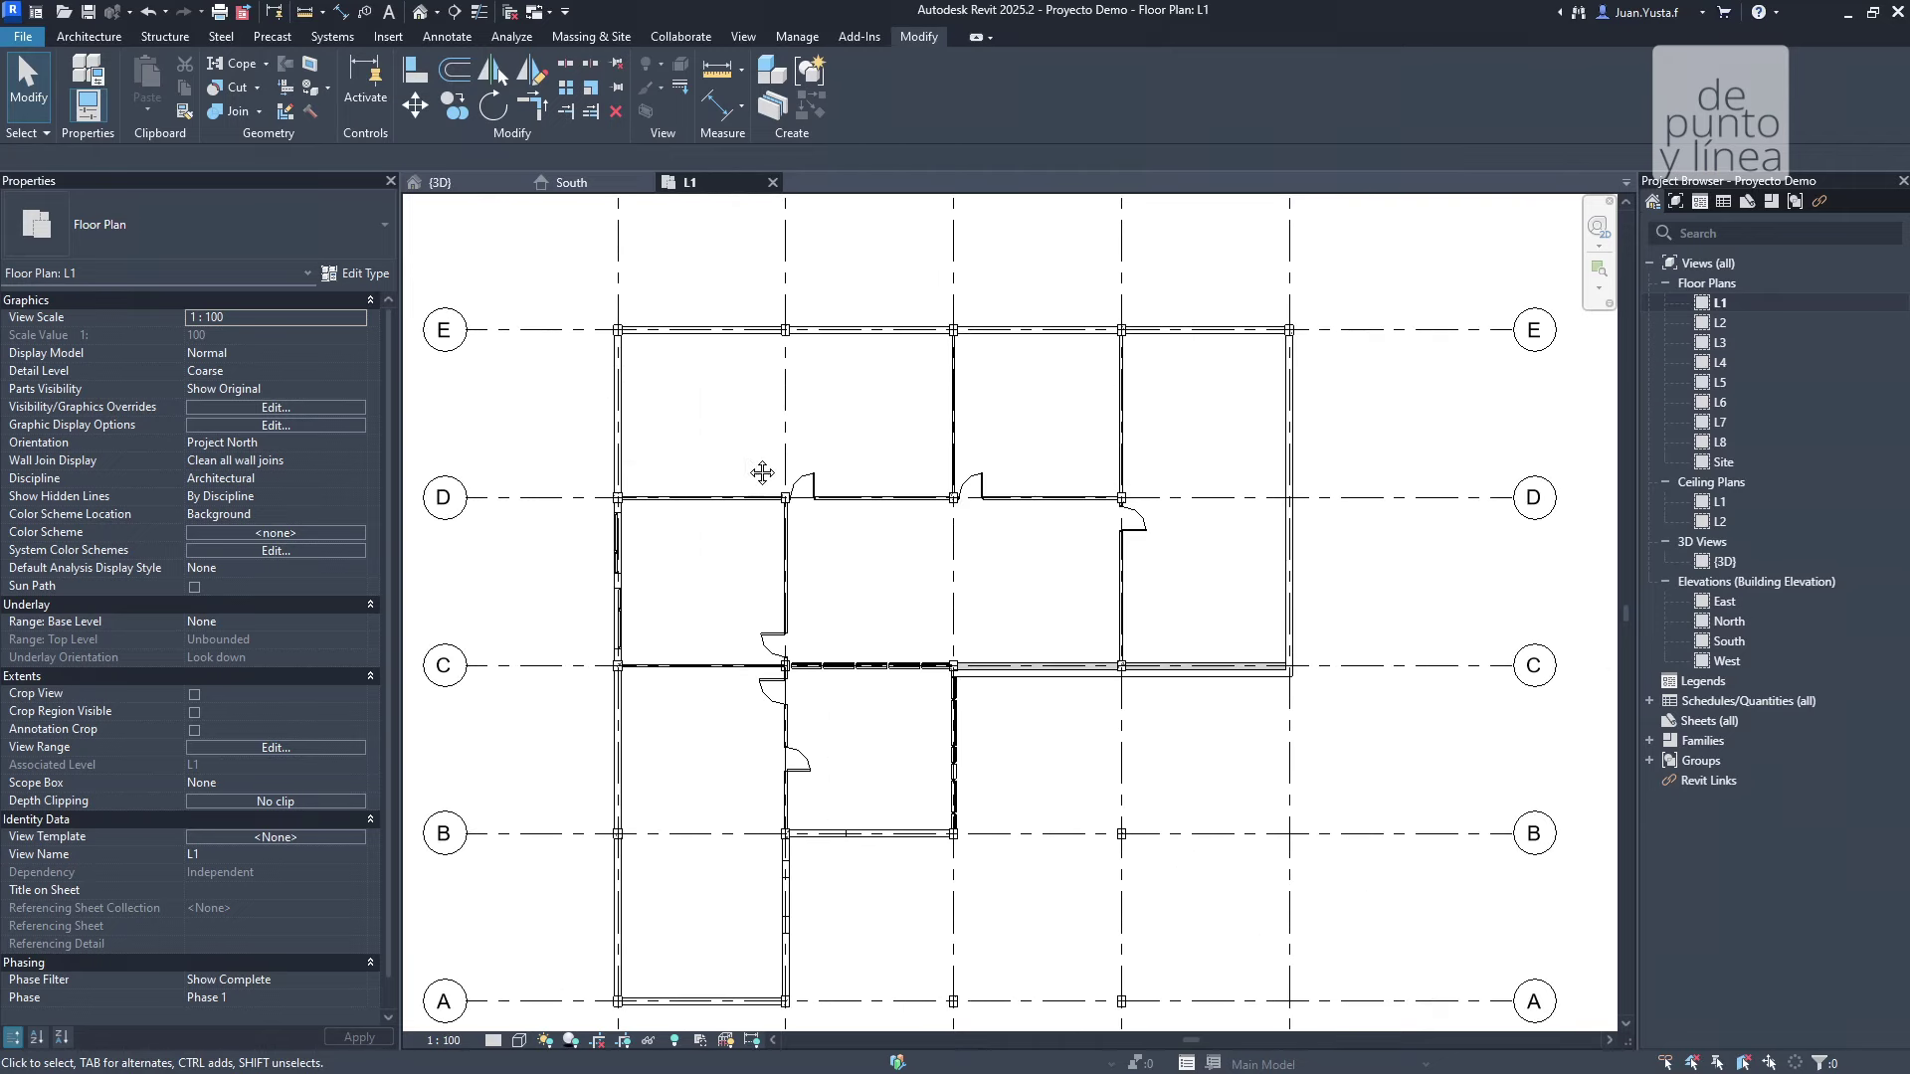
pyautogui.moveTo(760, 472); pyautogui.dragTo(758, 432, button='middle')
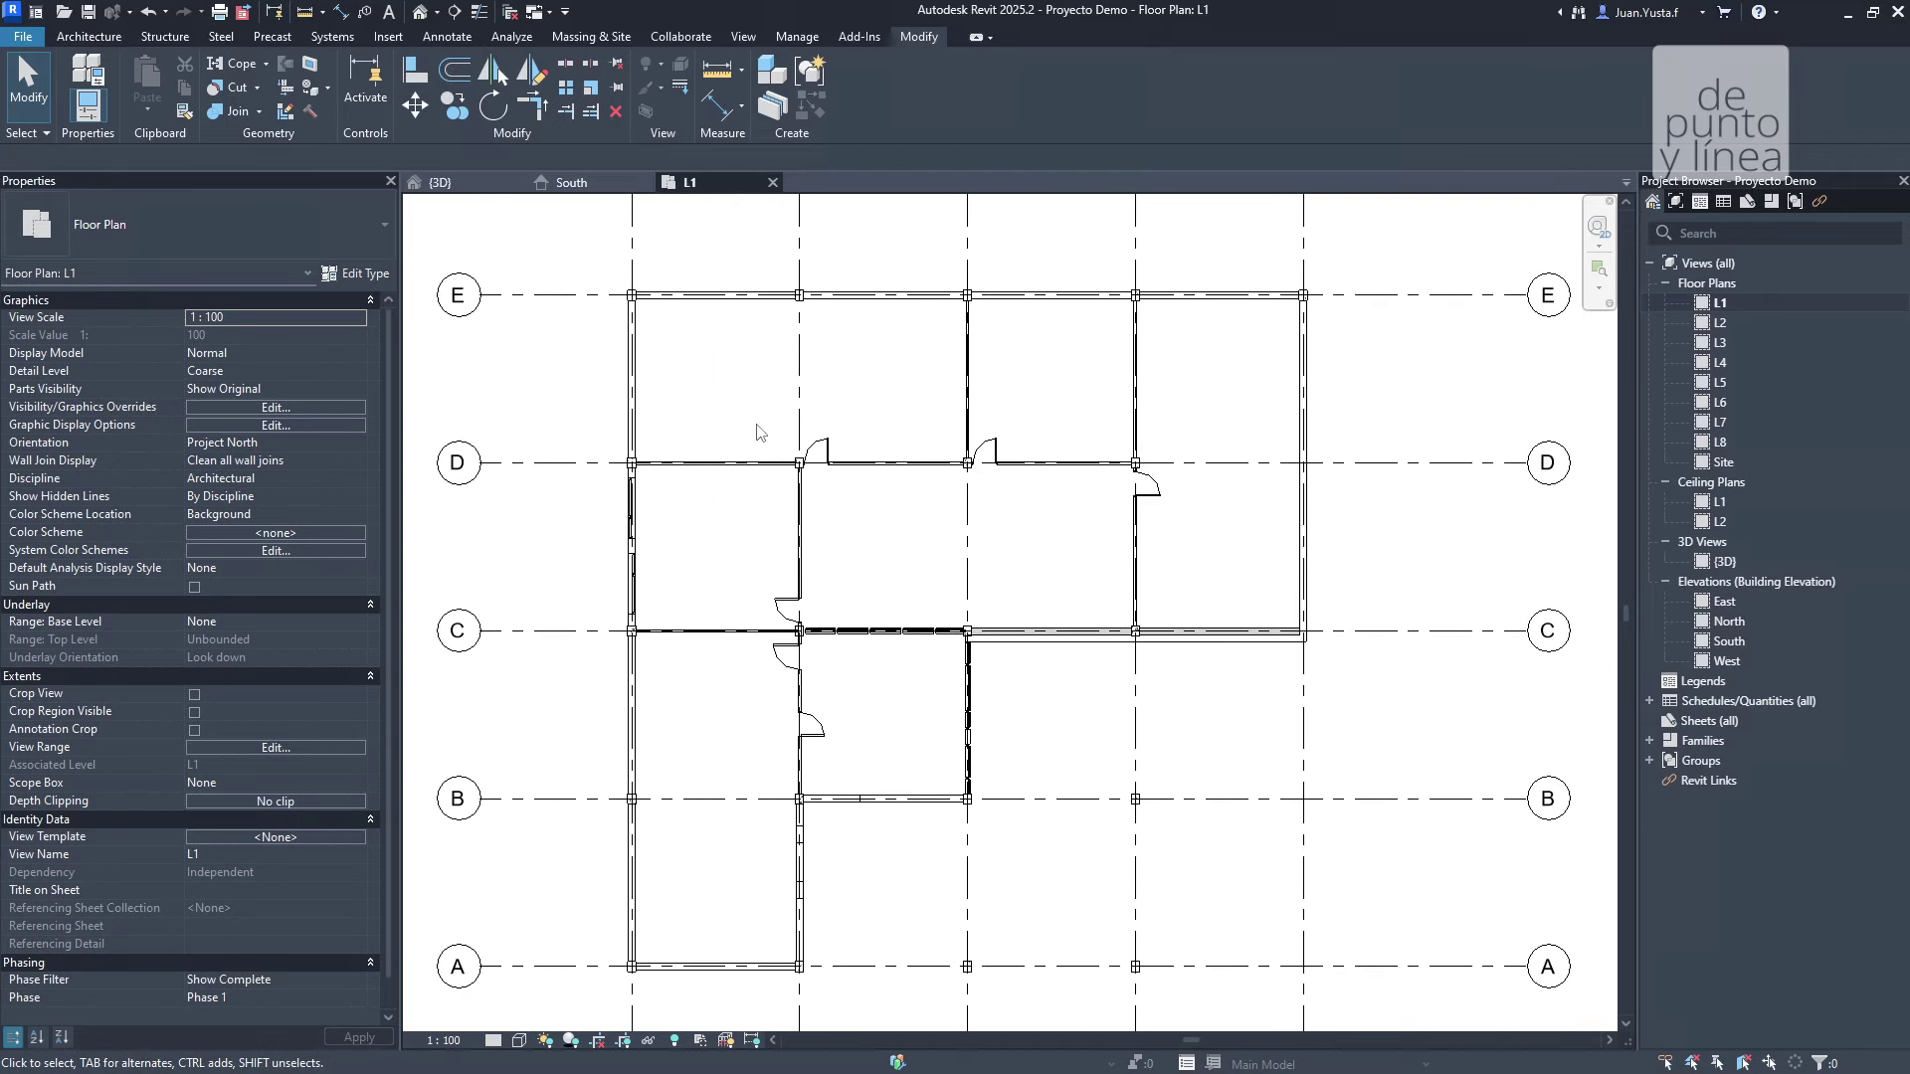
pyautogui.click(96, 40)
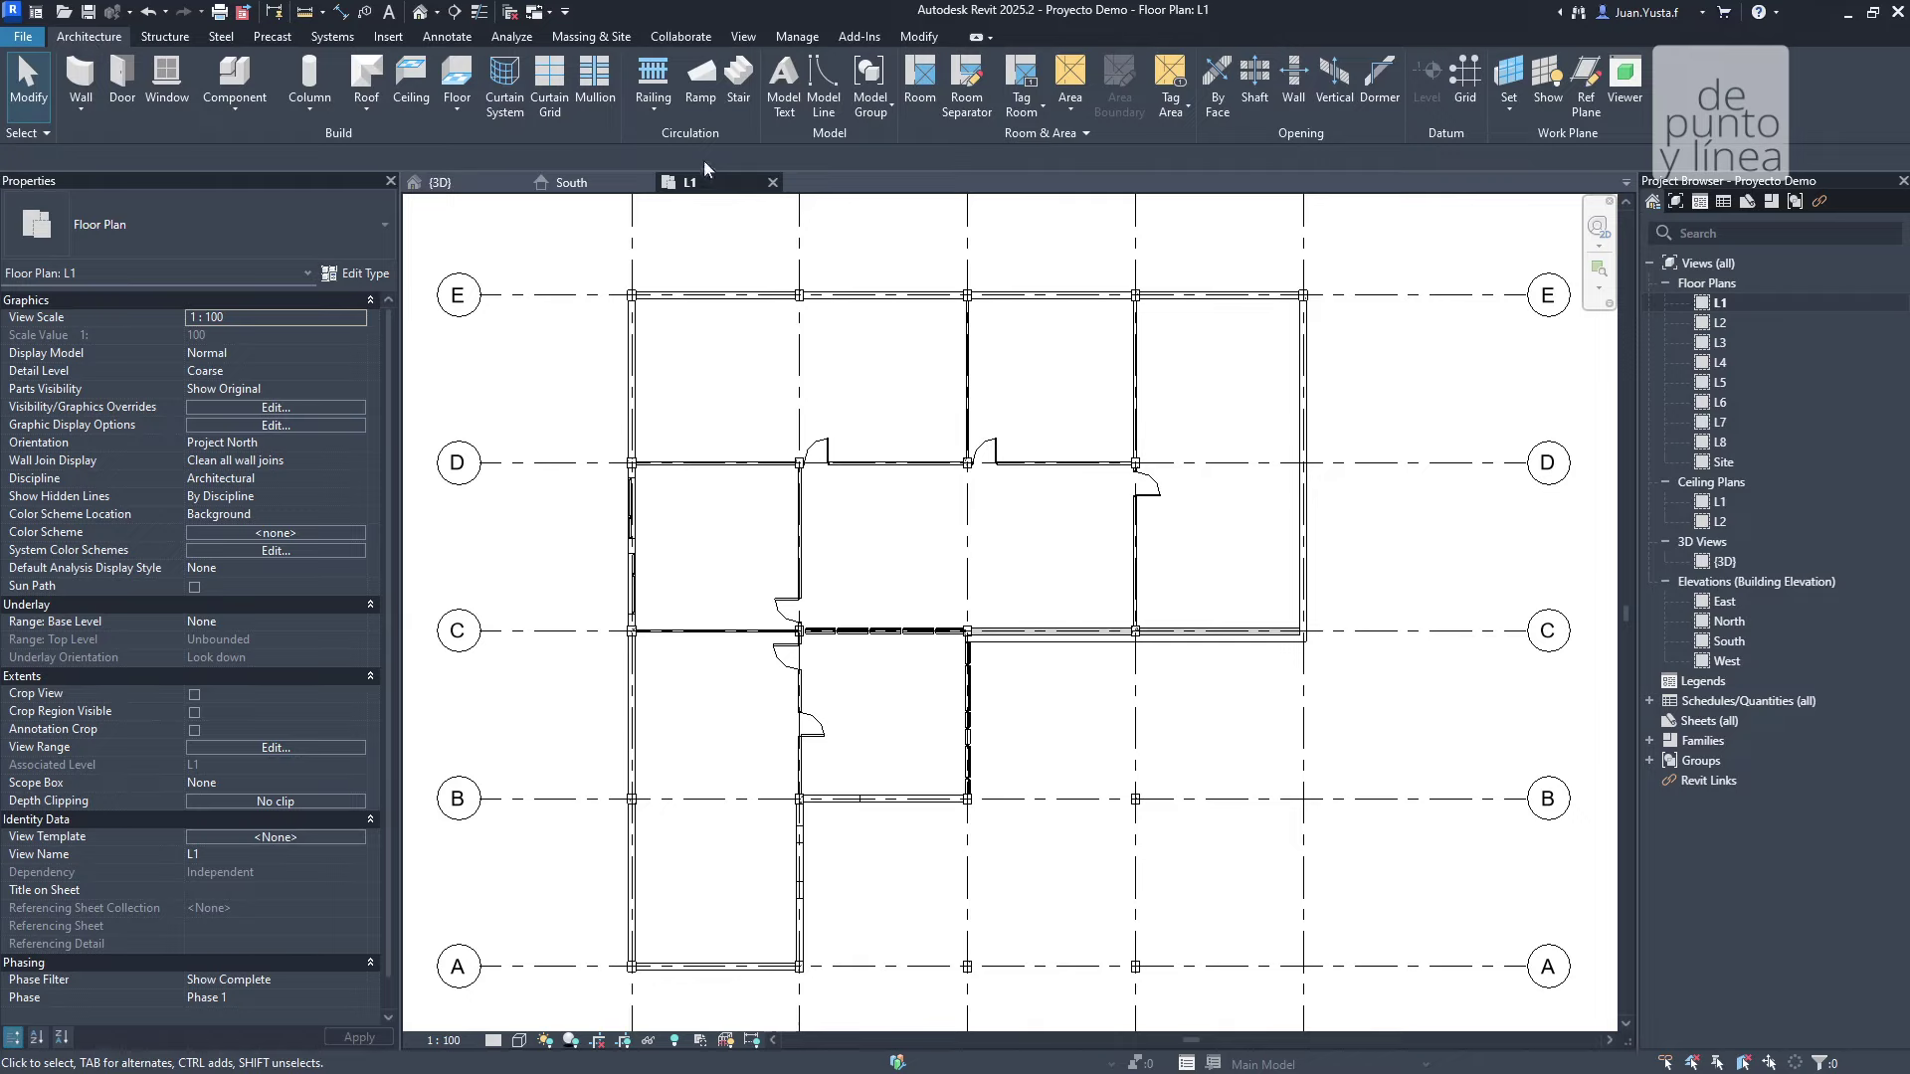
# Start the Stair tool from the Architecture tab's Circulation panel.
pyautogui.click(657, 108)
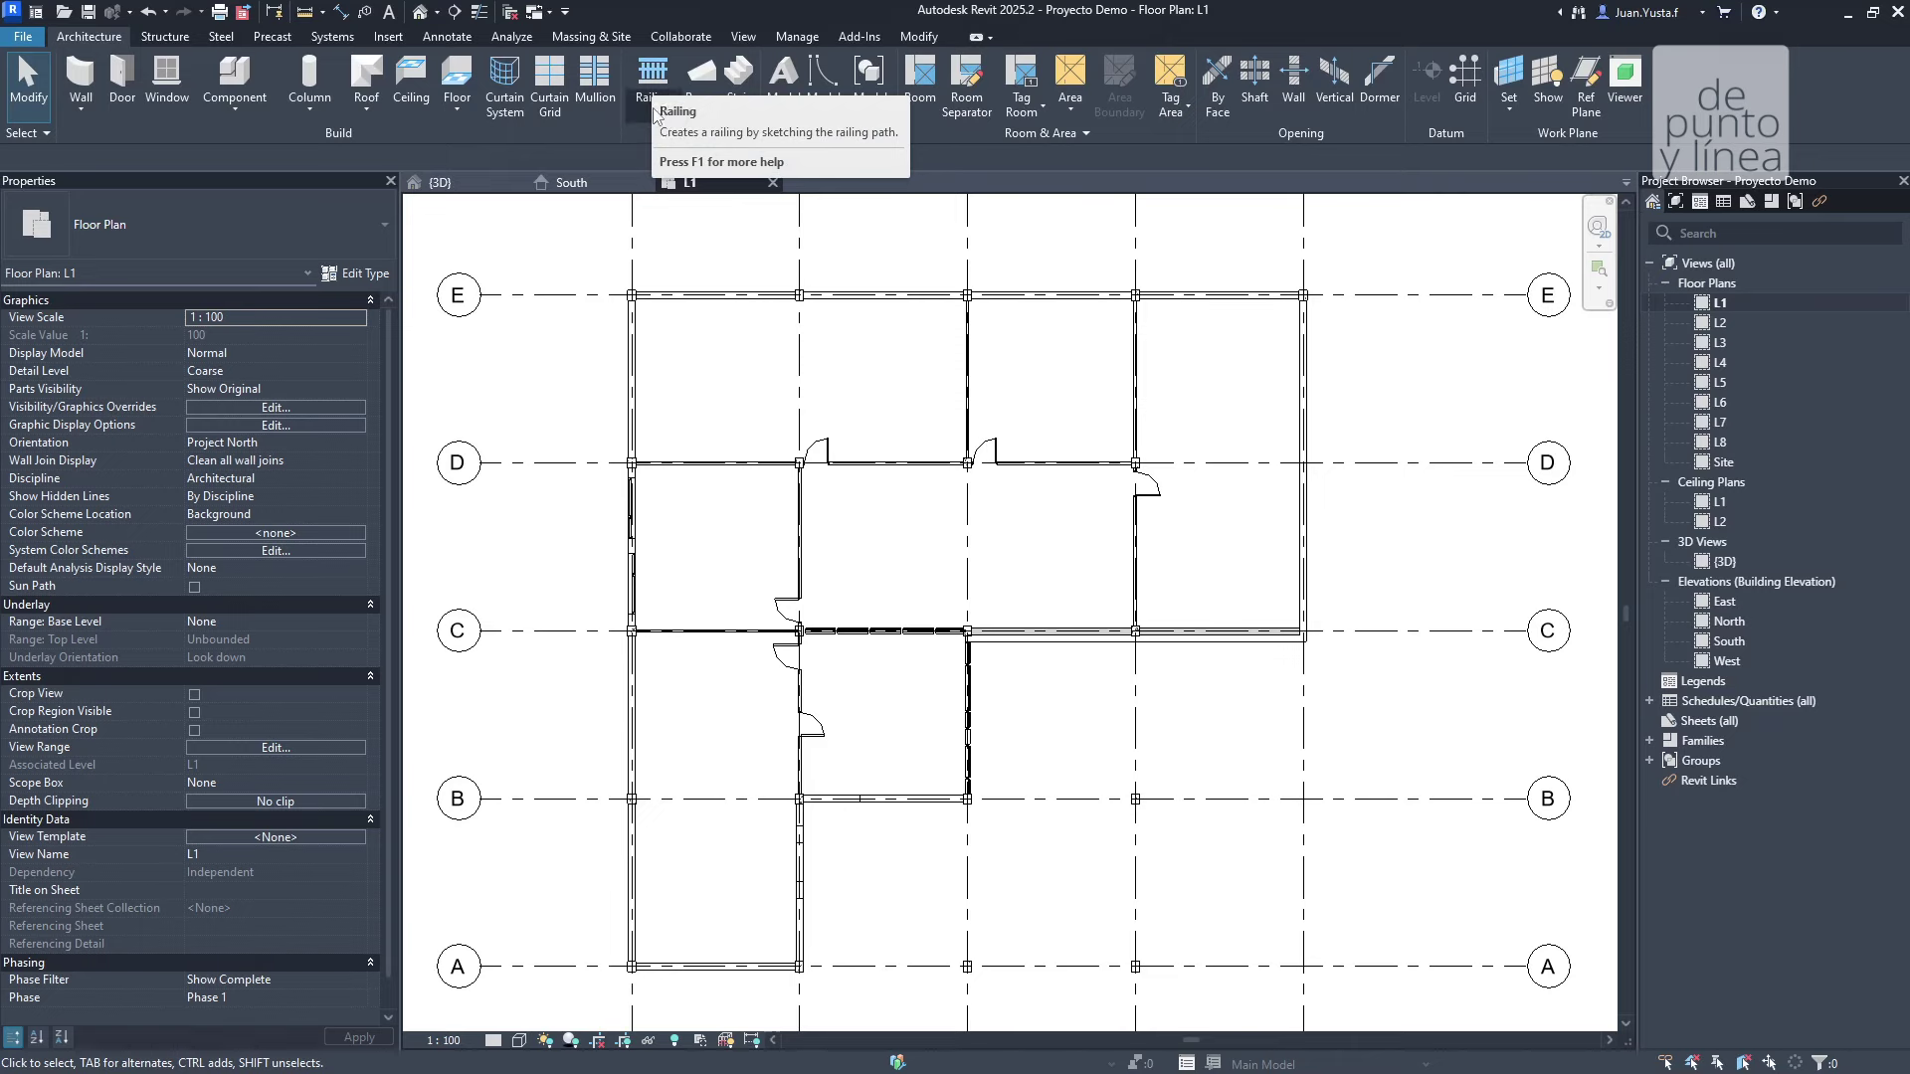
pyautogui.click(739, 92)
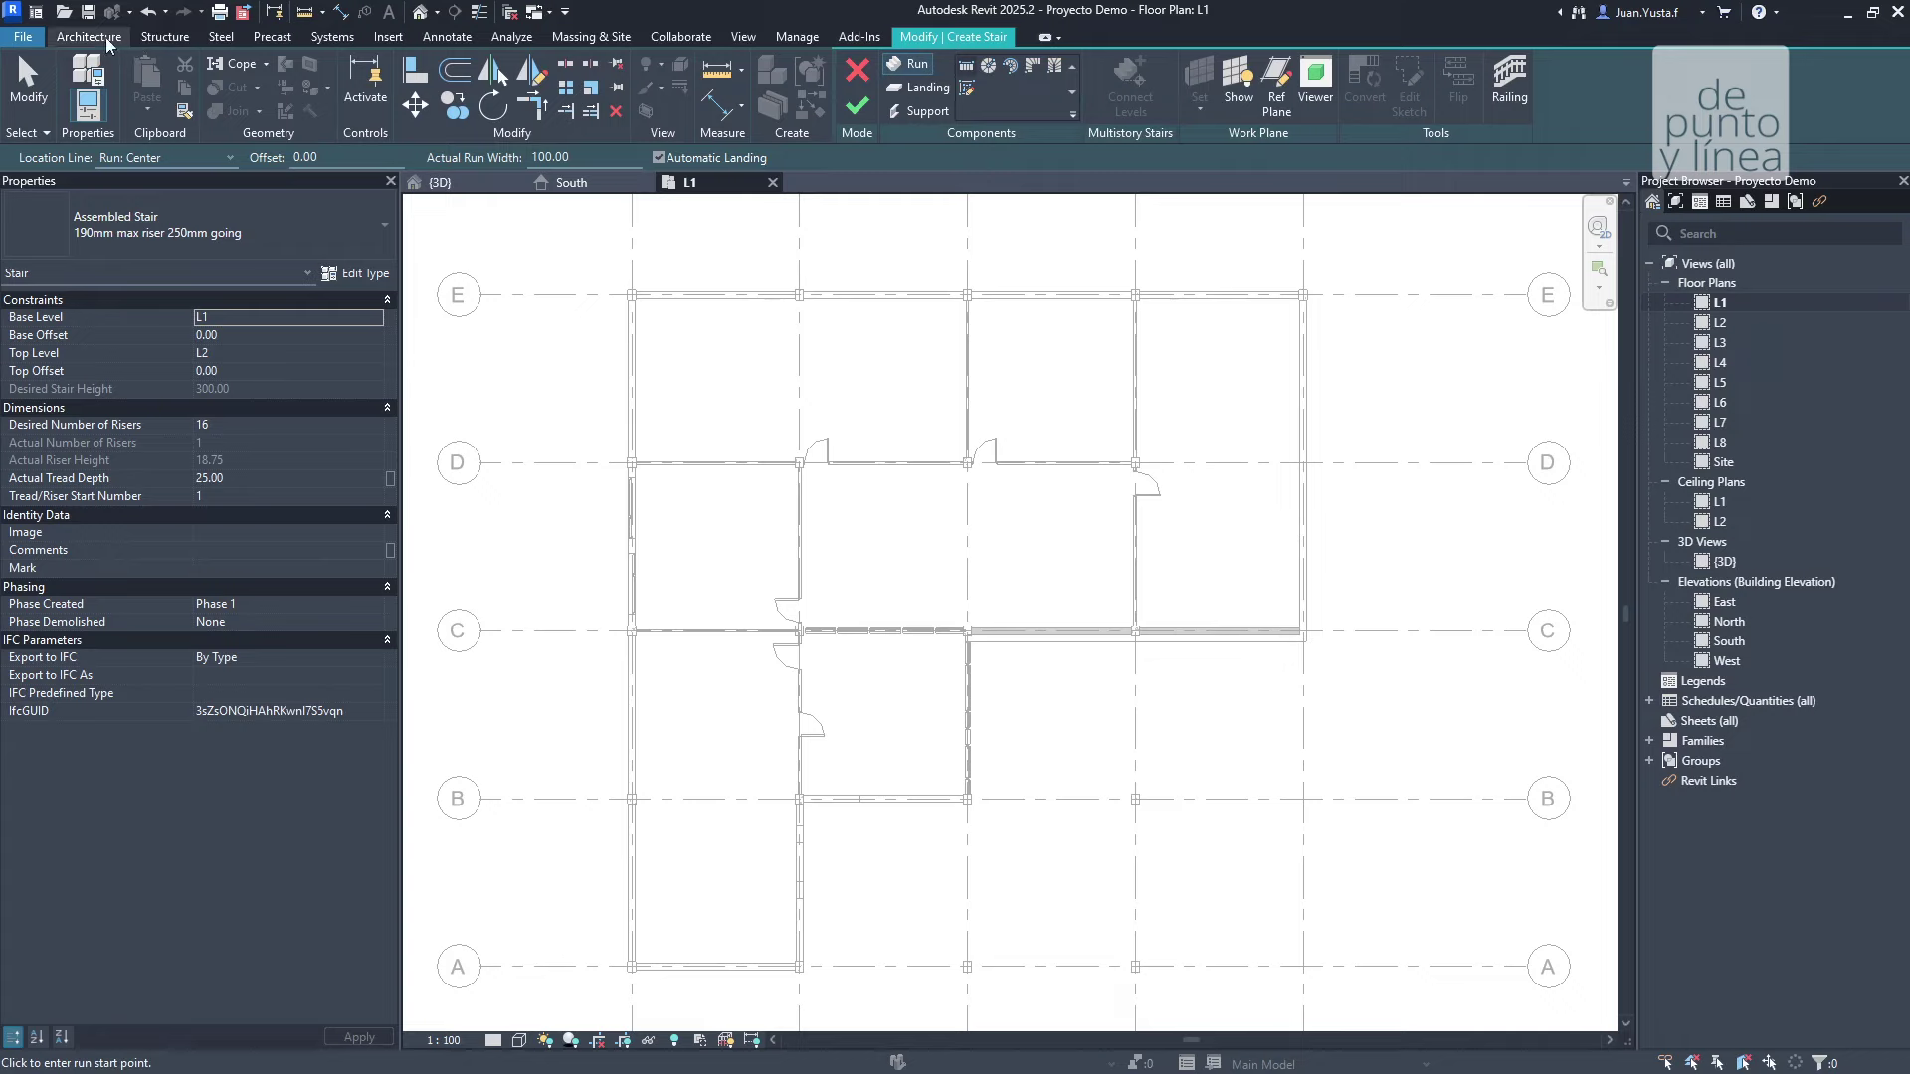
pyautogui.click(940, 40)
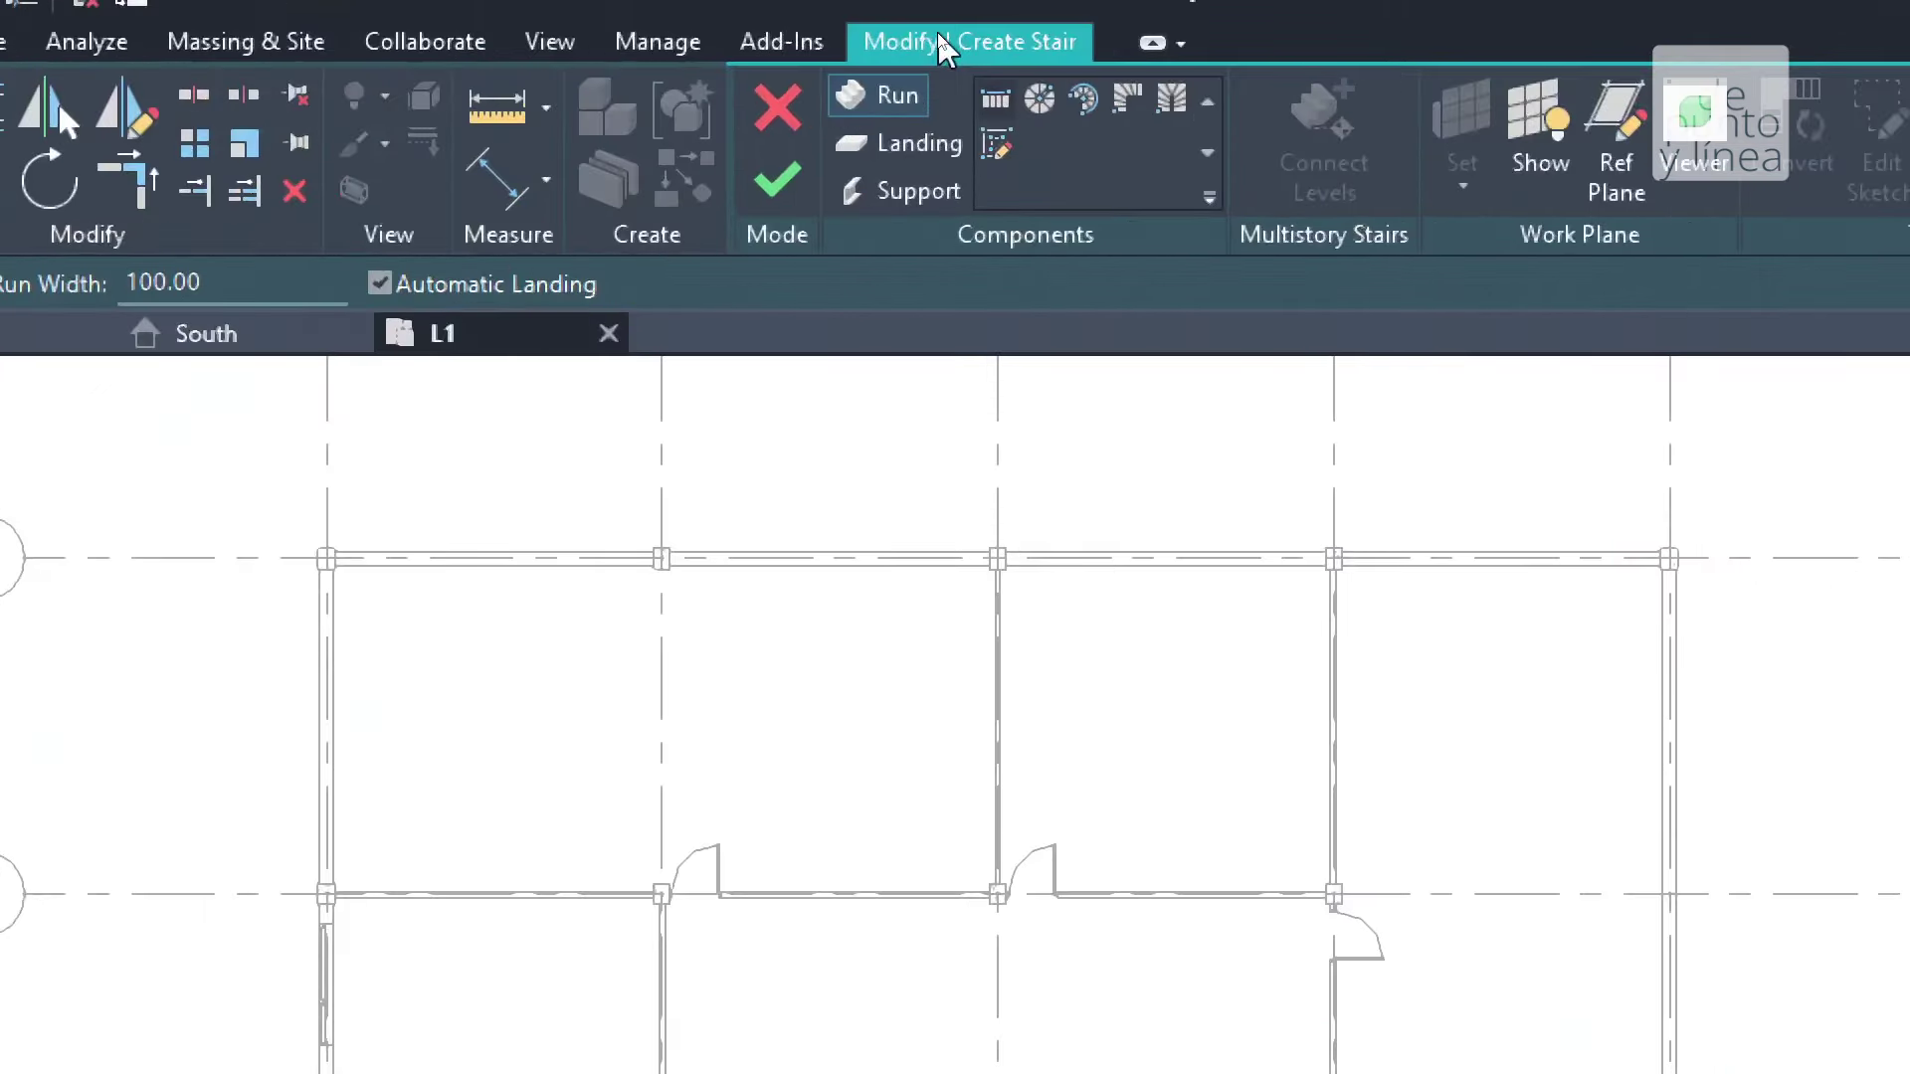
pyautogui.click(945, 79)
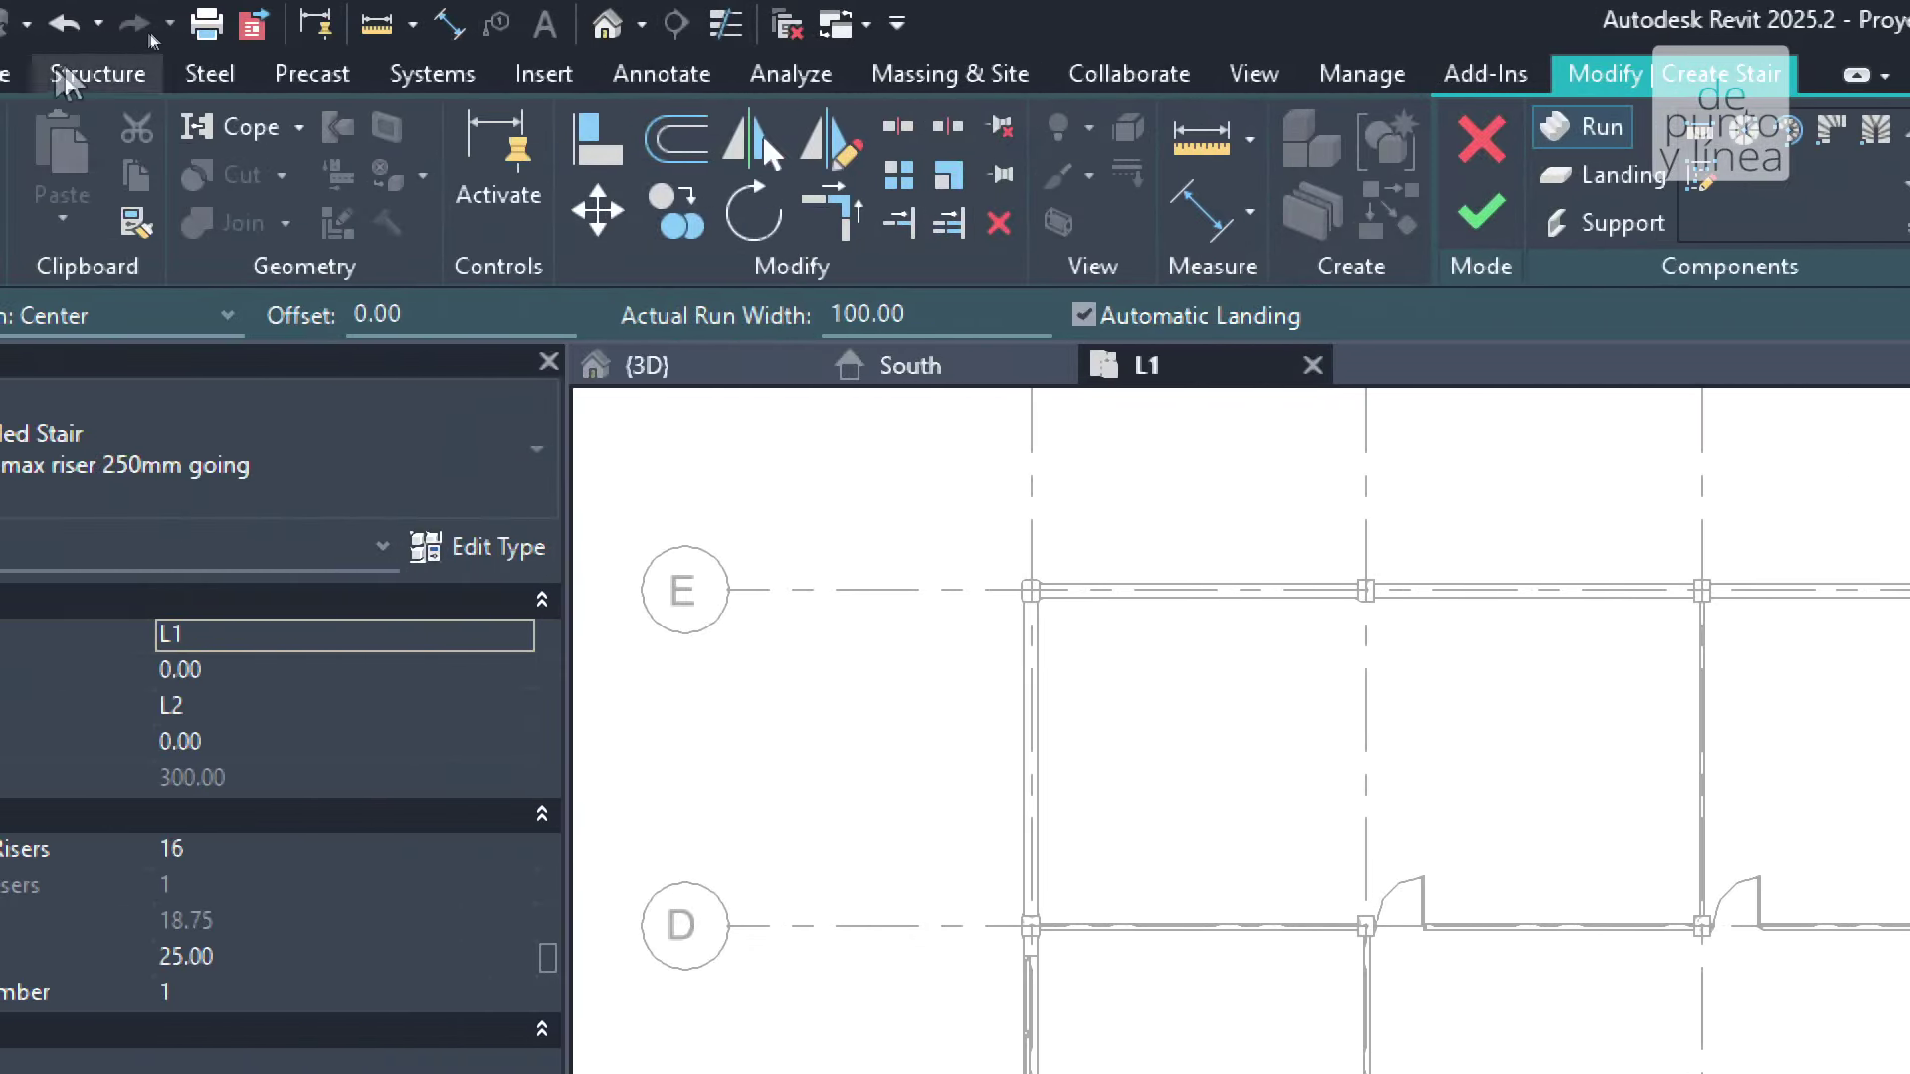
# Glance at the Structure and Architecture tabs, return to the stair tools, and cancel the stair.
pyautogui.click(65, 77)
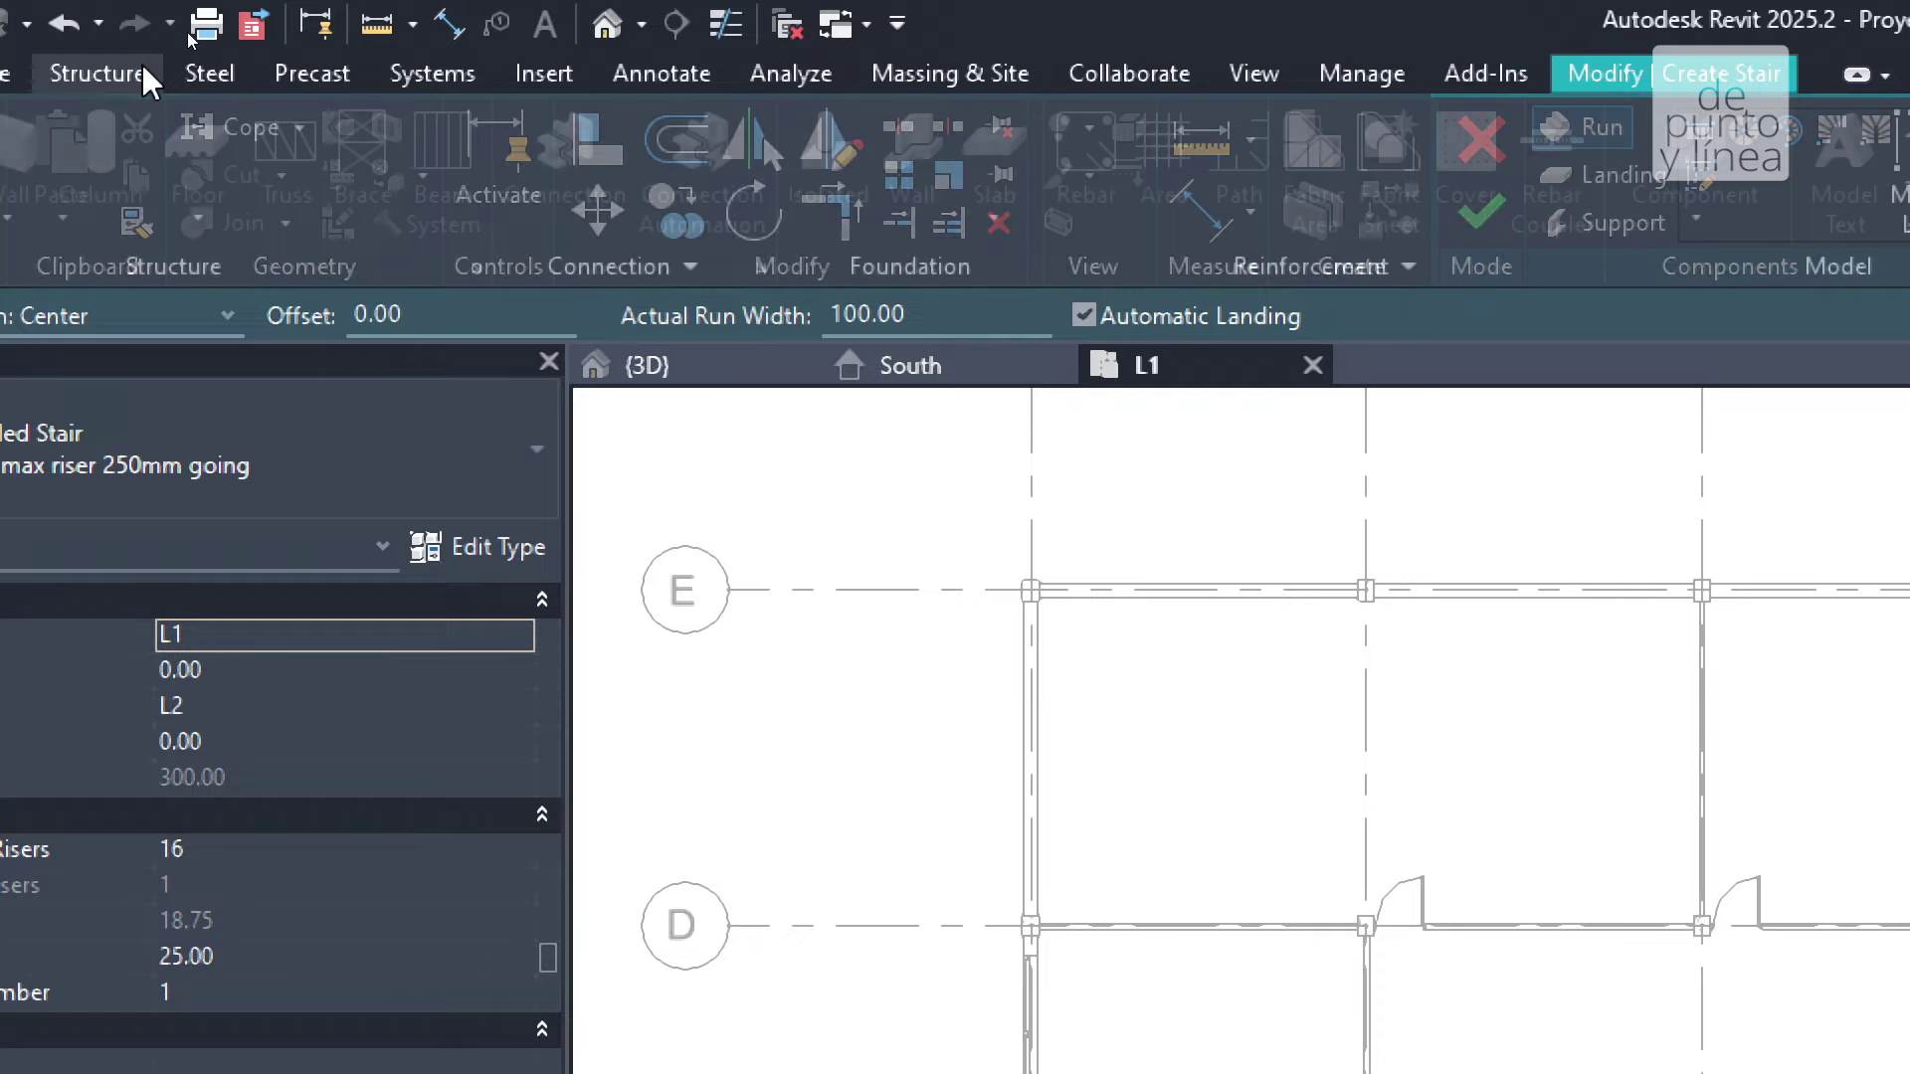
pyautogui.click(10, 74)
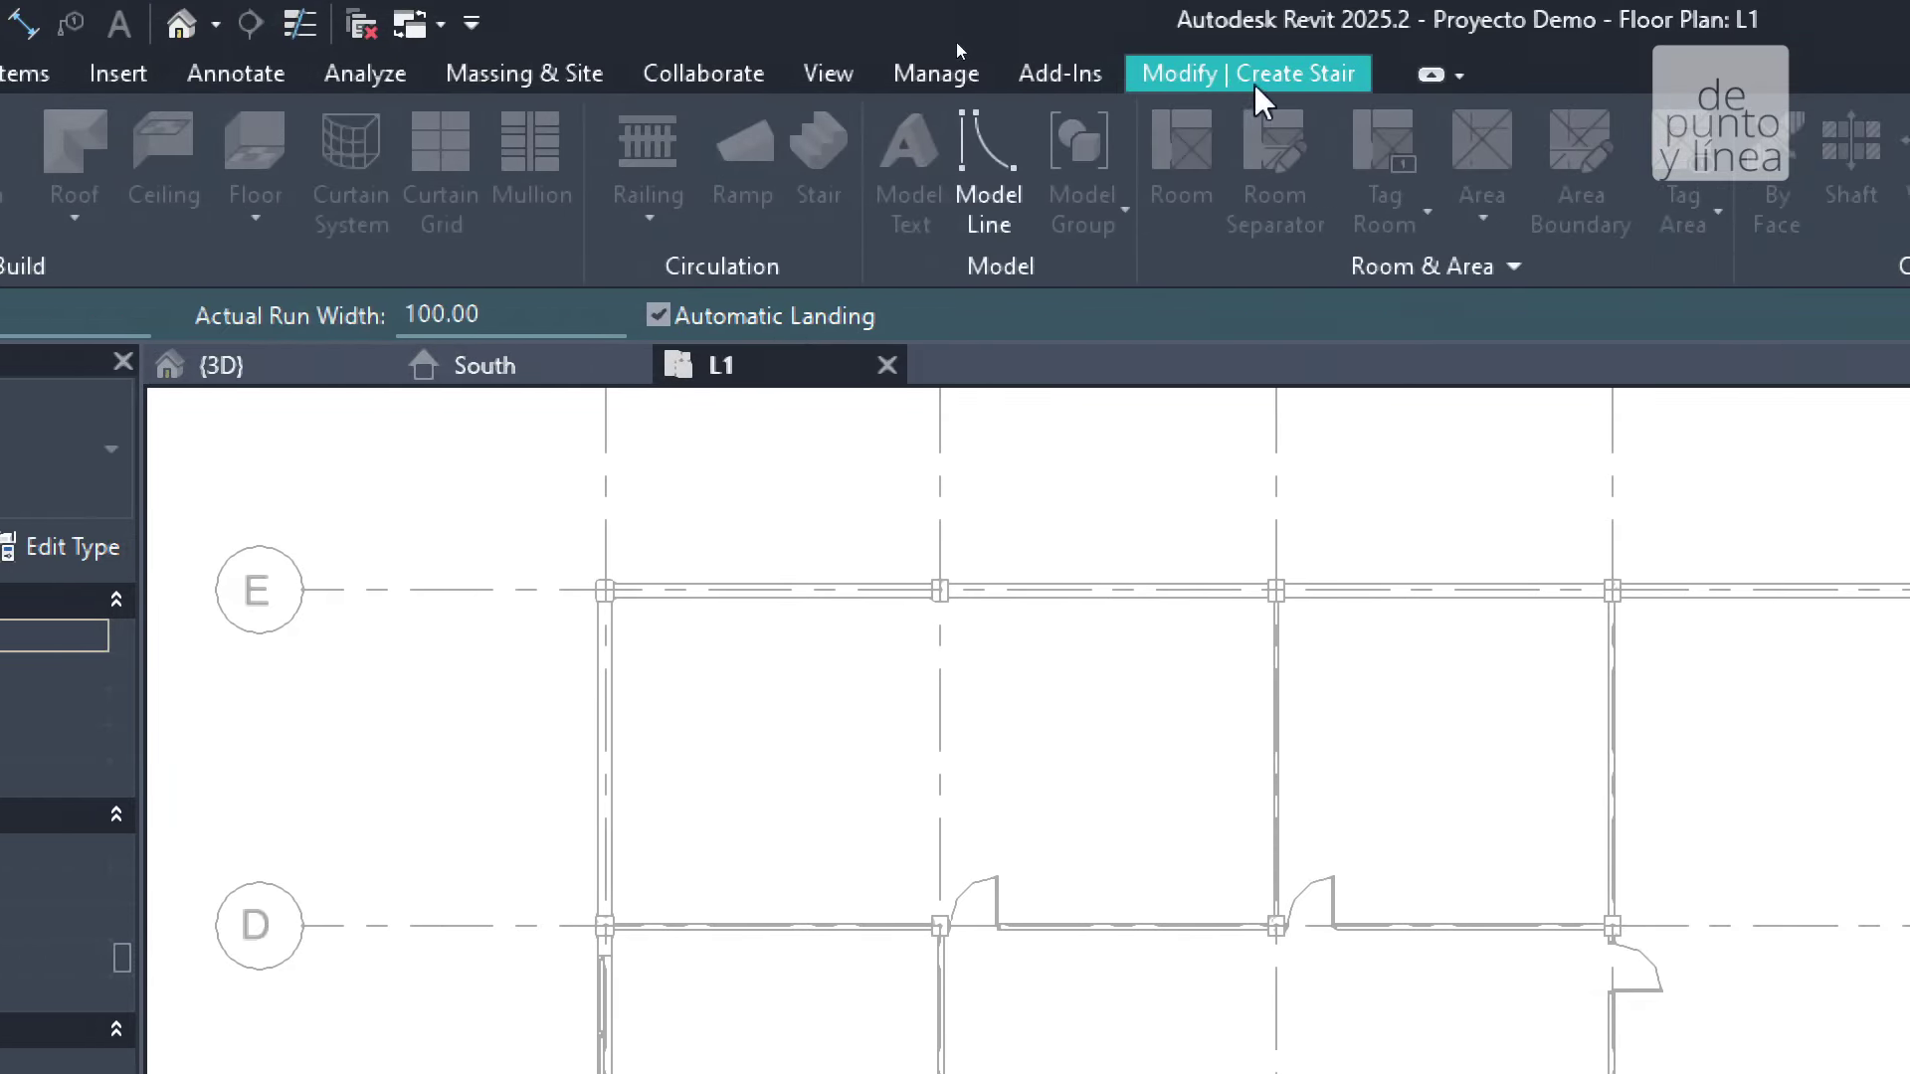
pyautogui.click(1248, 75)
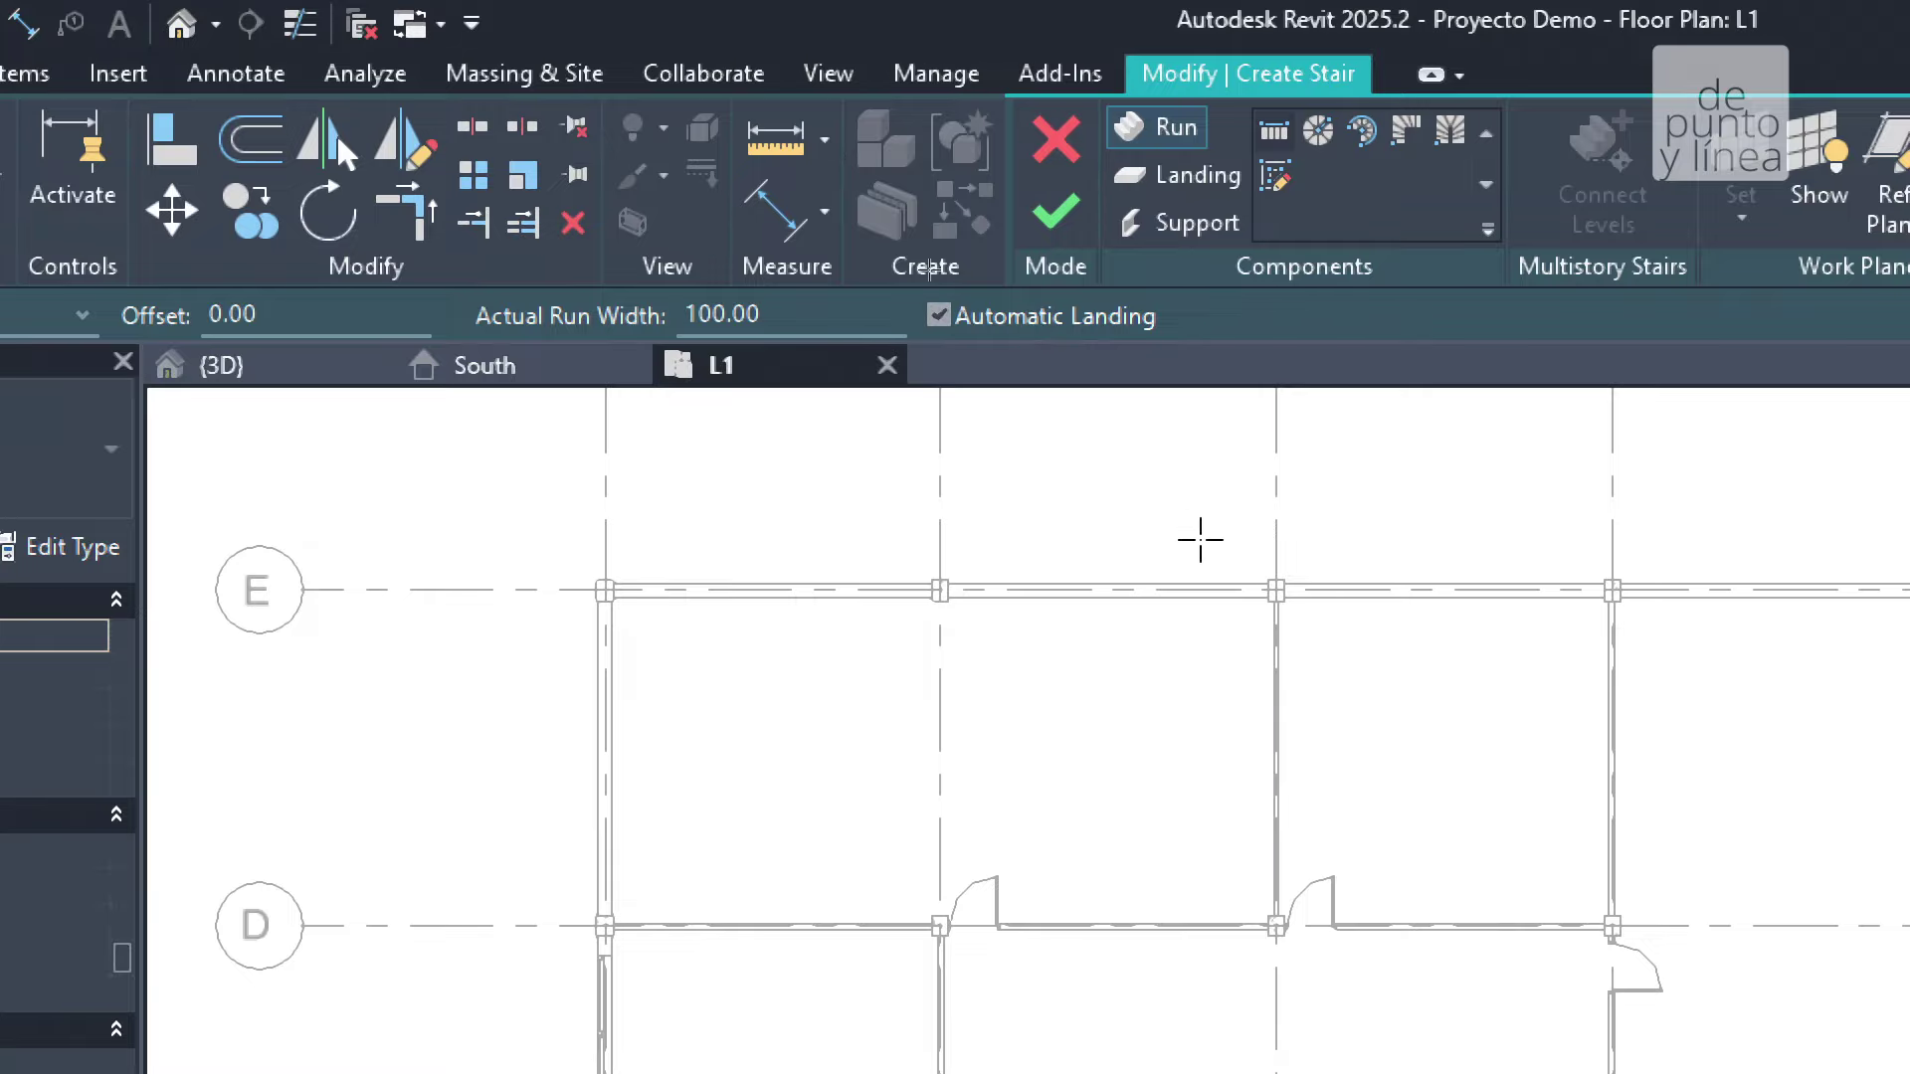
pyautogui.click(1057, 139)
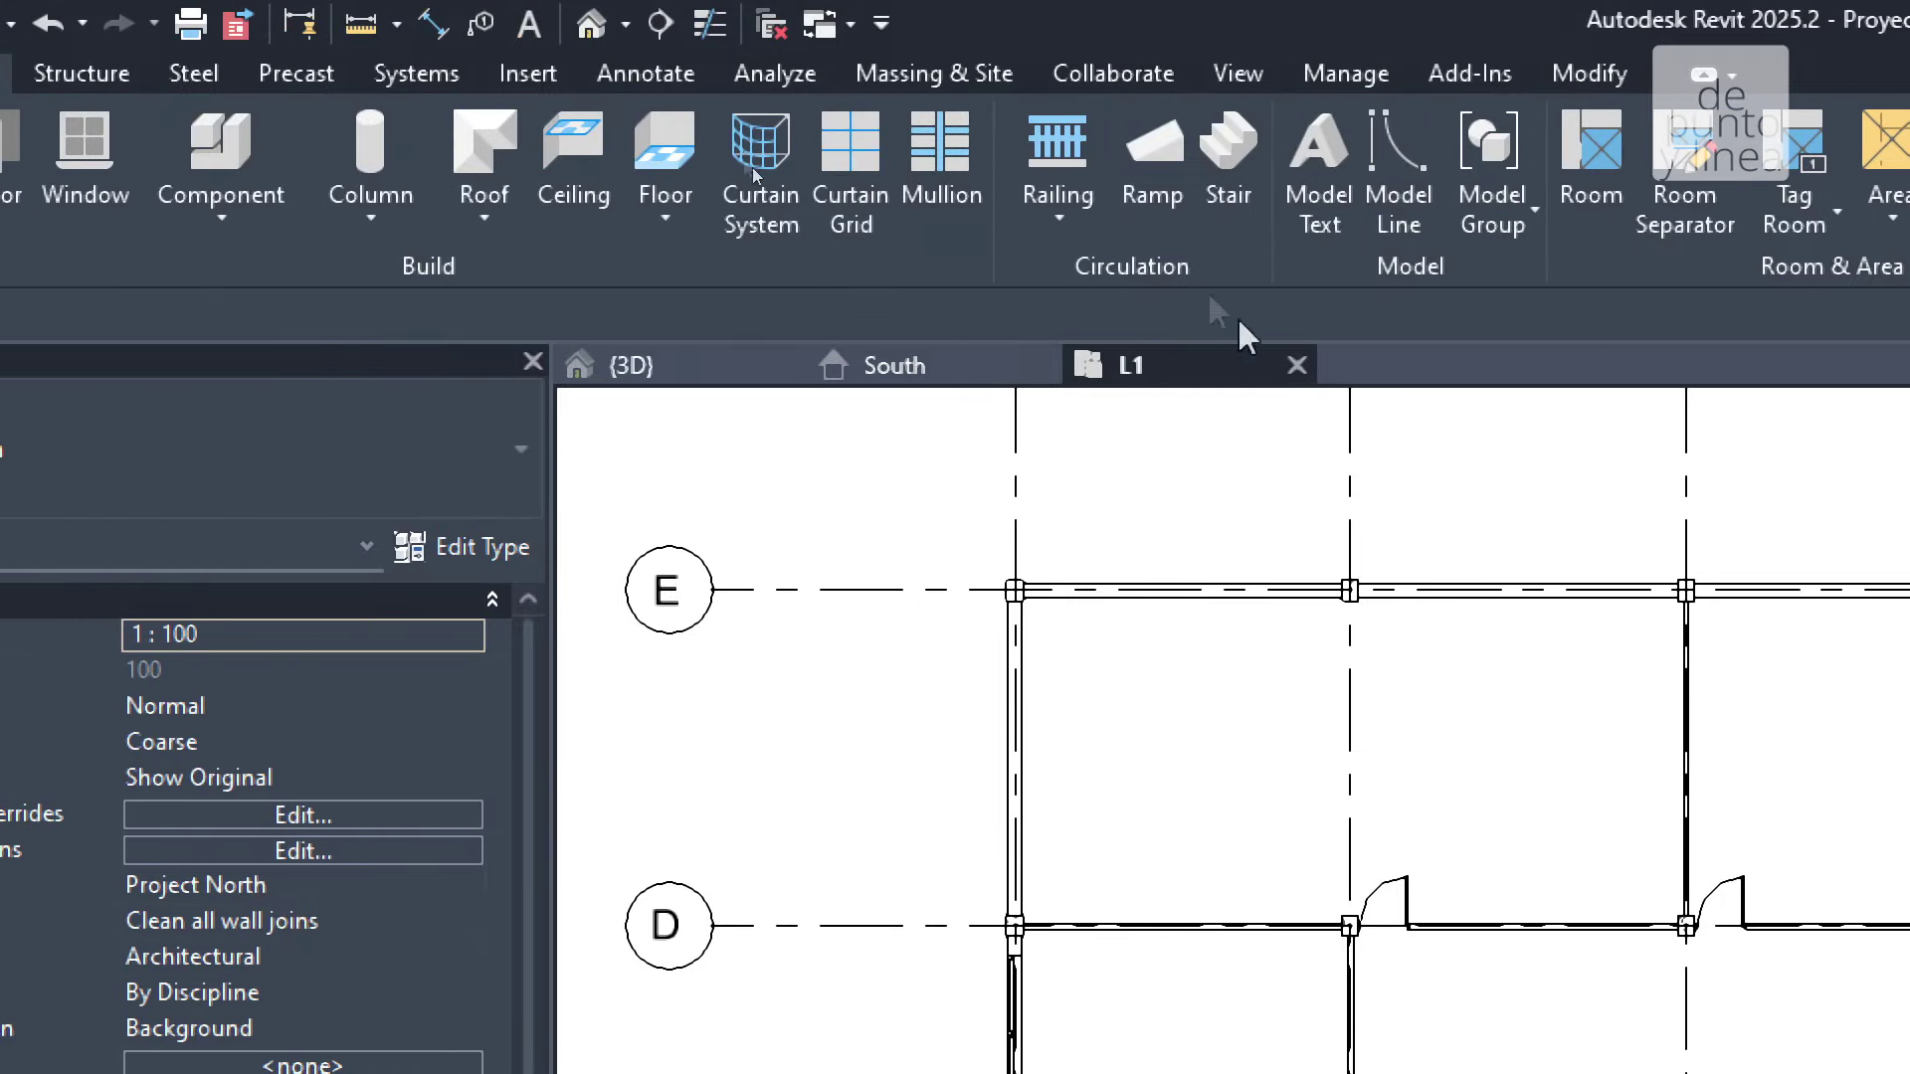
# Restart the stair, confirm Base Level L1 and Top Level L2, and view the South elevation.
pyautogui.click(1242, 184)
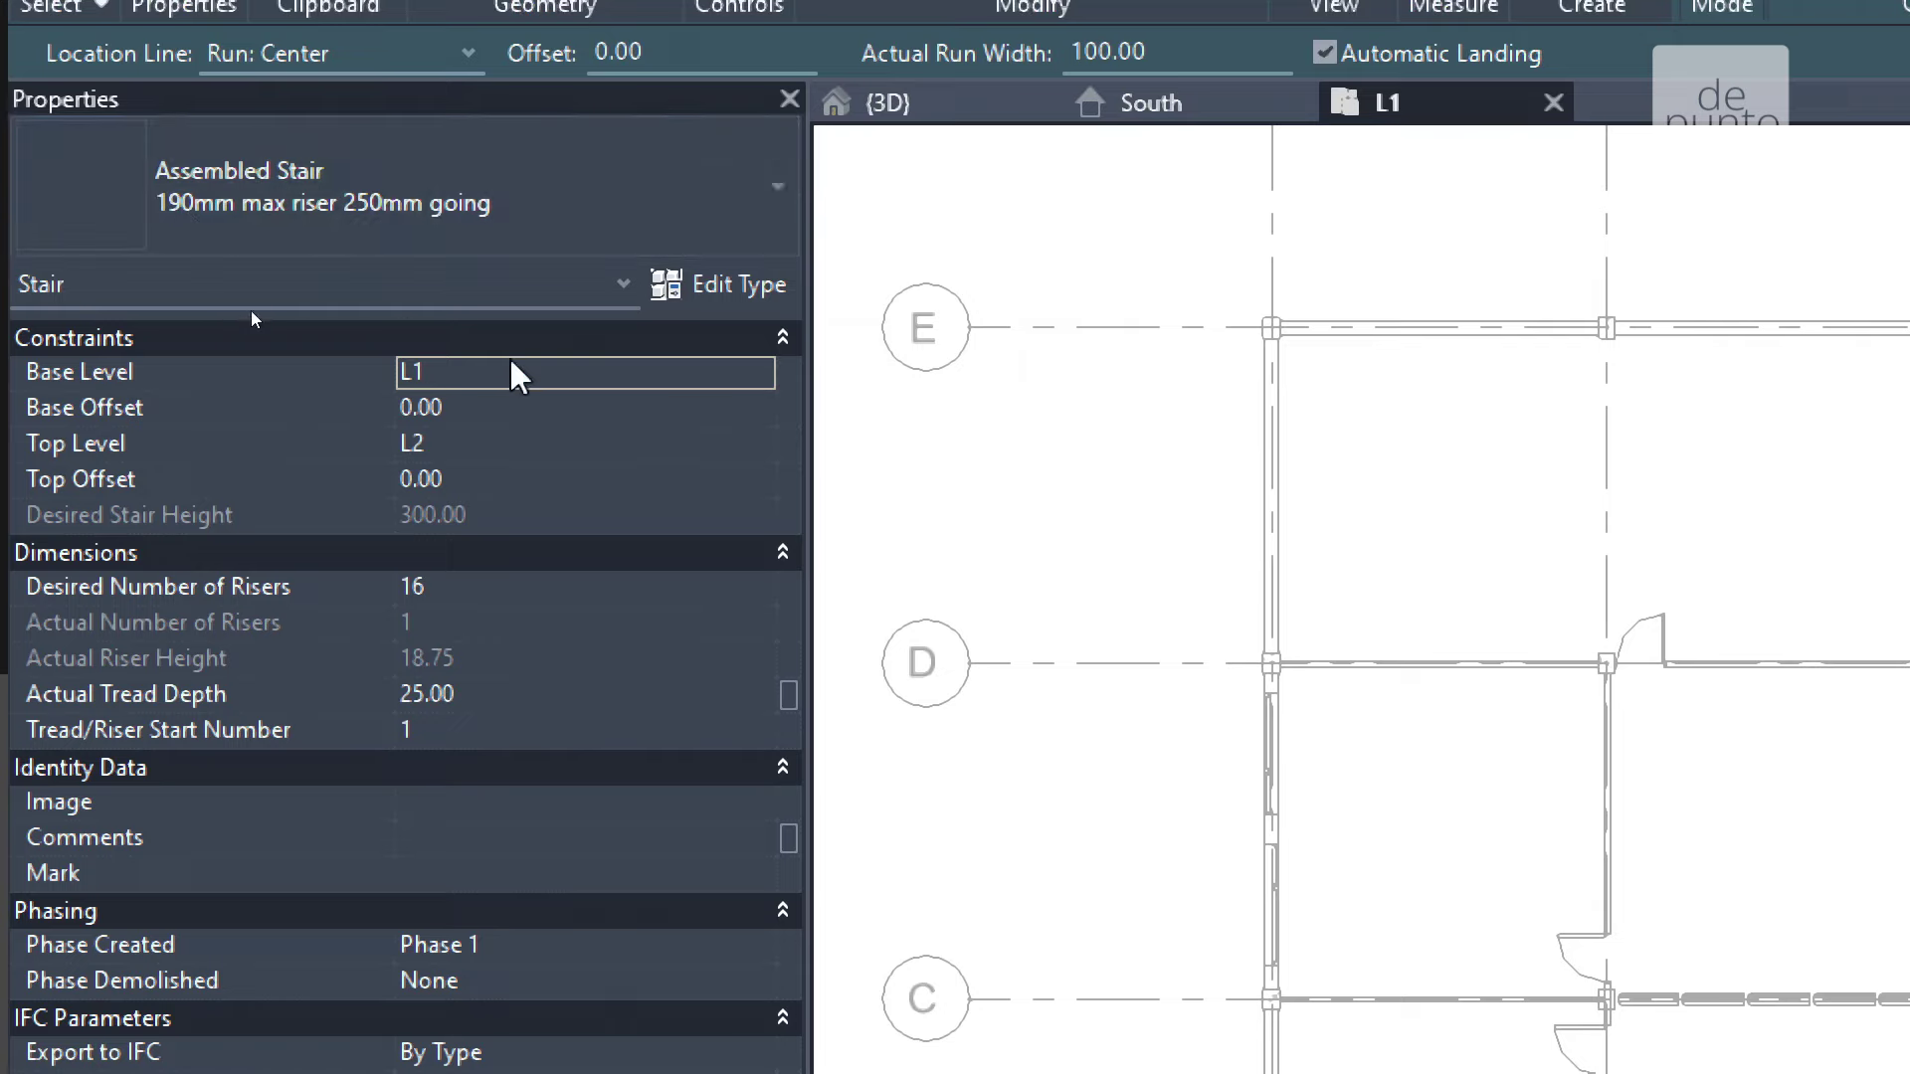
pyautogui.click(427, 449)
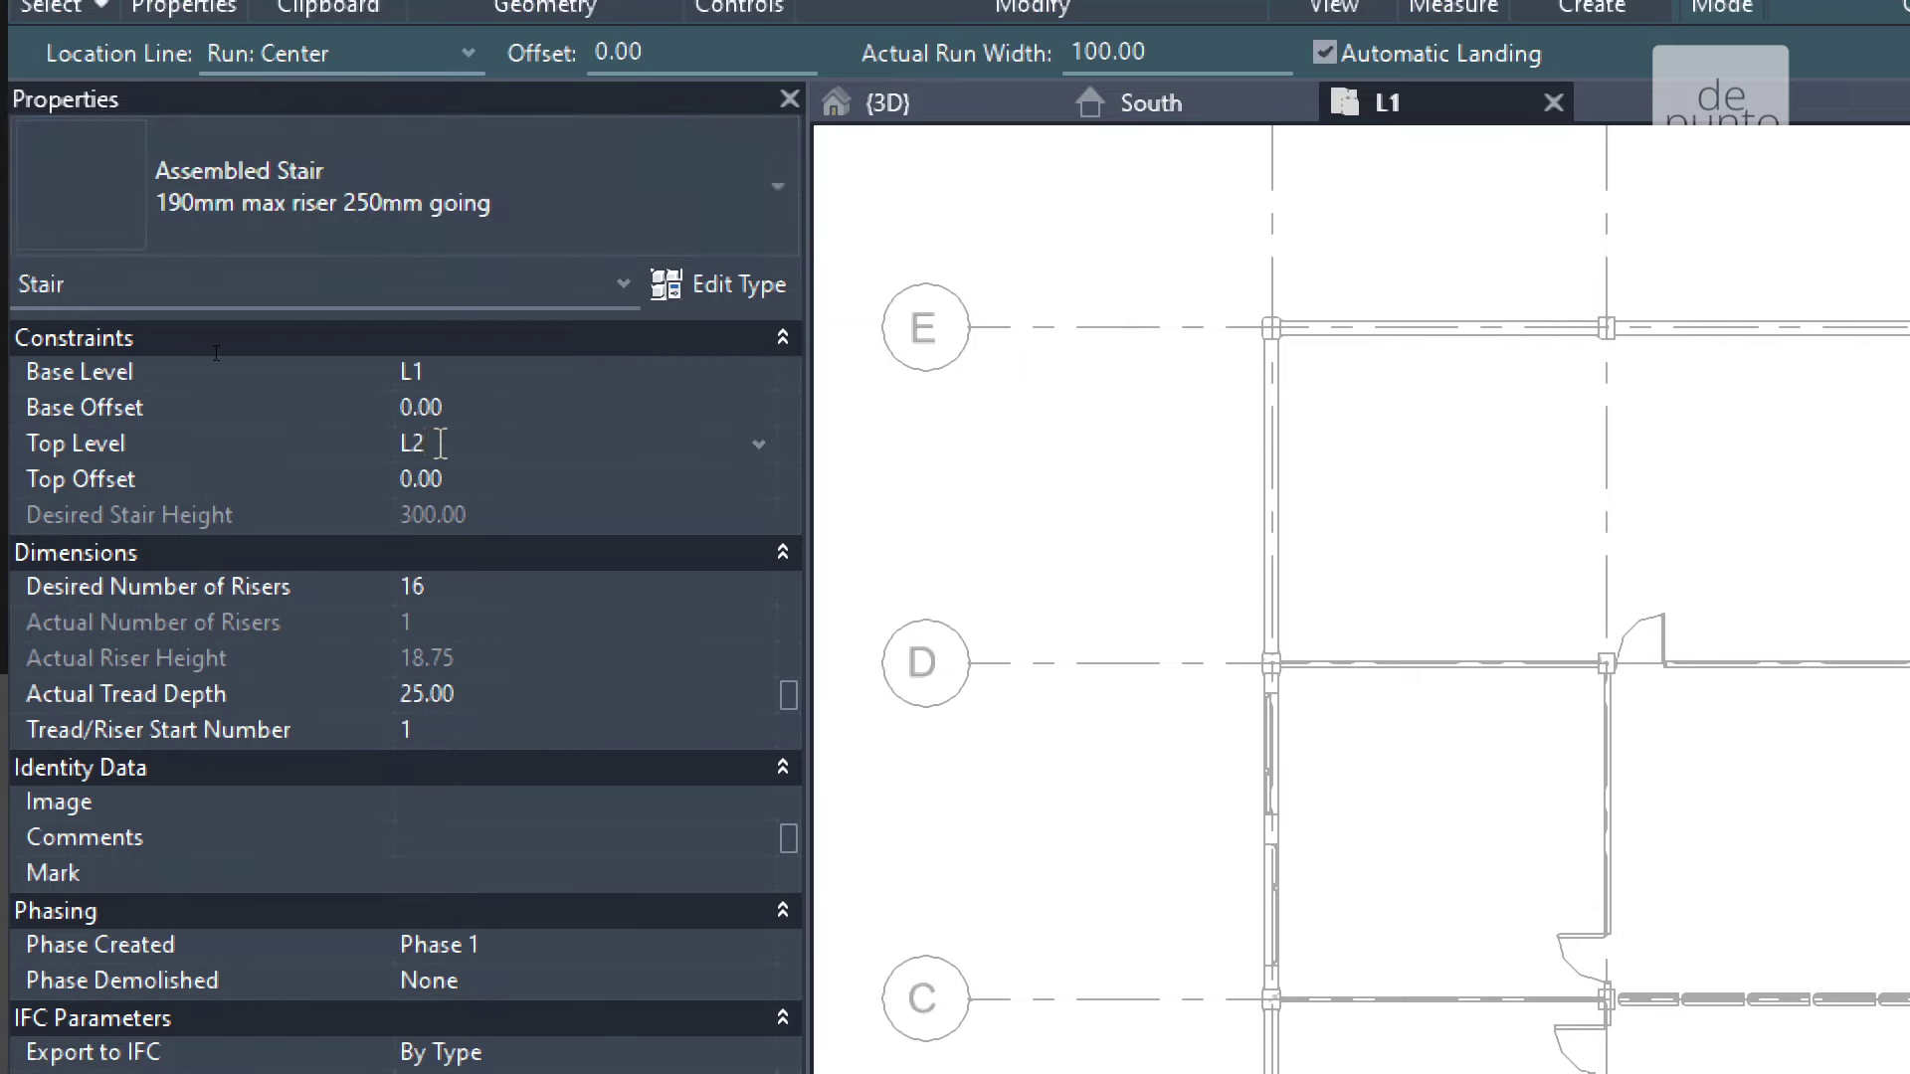
pyautogui.click(443, 372)
pyautogui.click(1151, 103)
# Check the stair's 0.00 Base Offset in Properties while viewing the South elevation.
pyautogui.scroll(-3, 1144, 520)
pyautogui.scroll(4, 1218, 602)
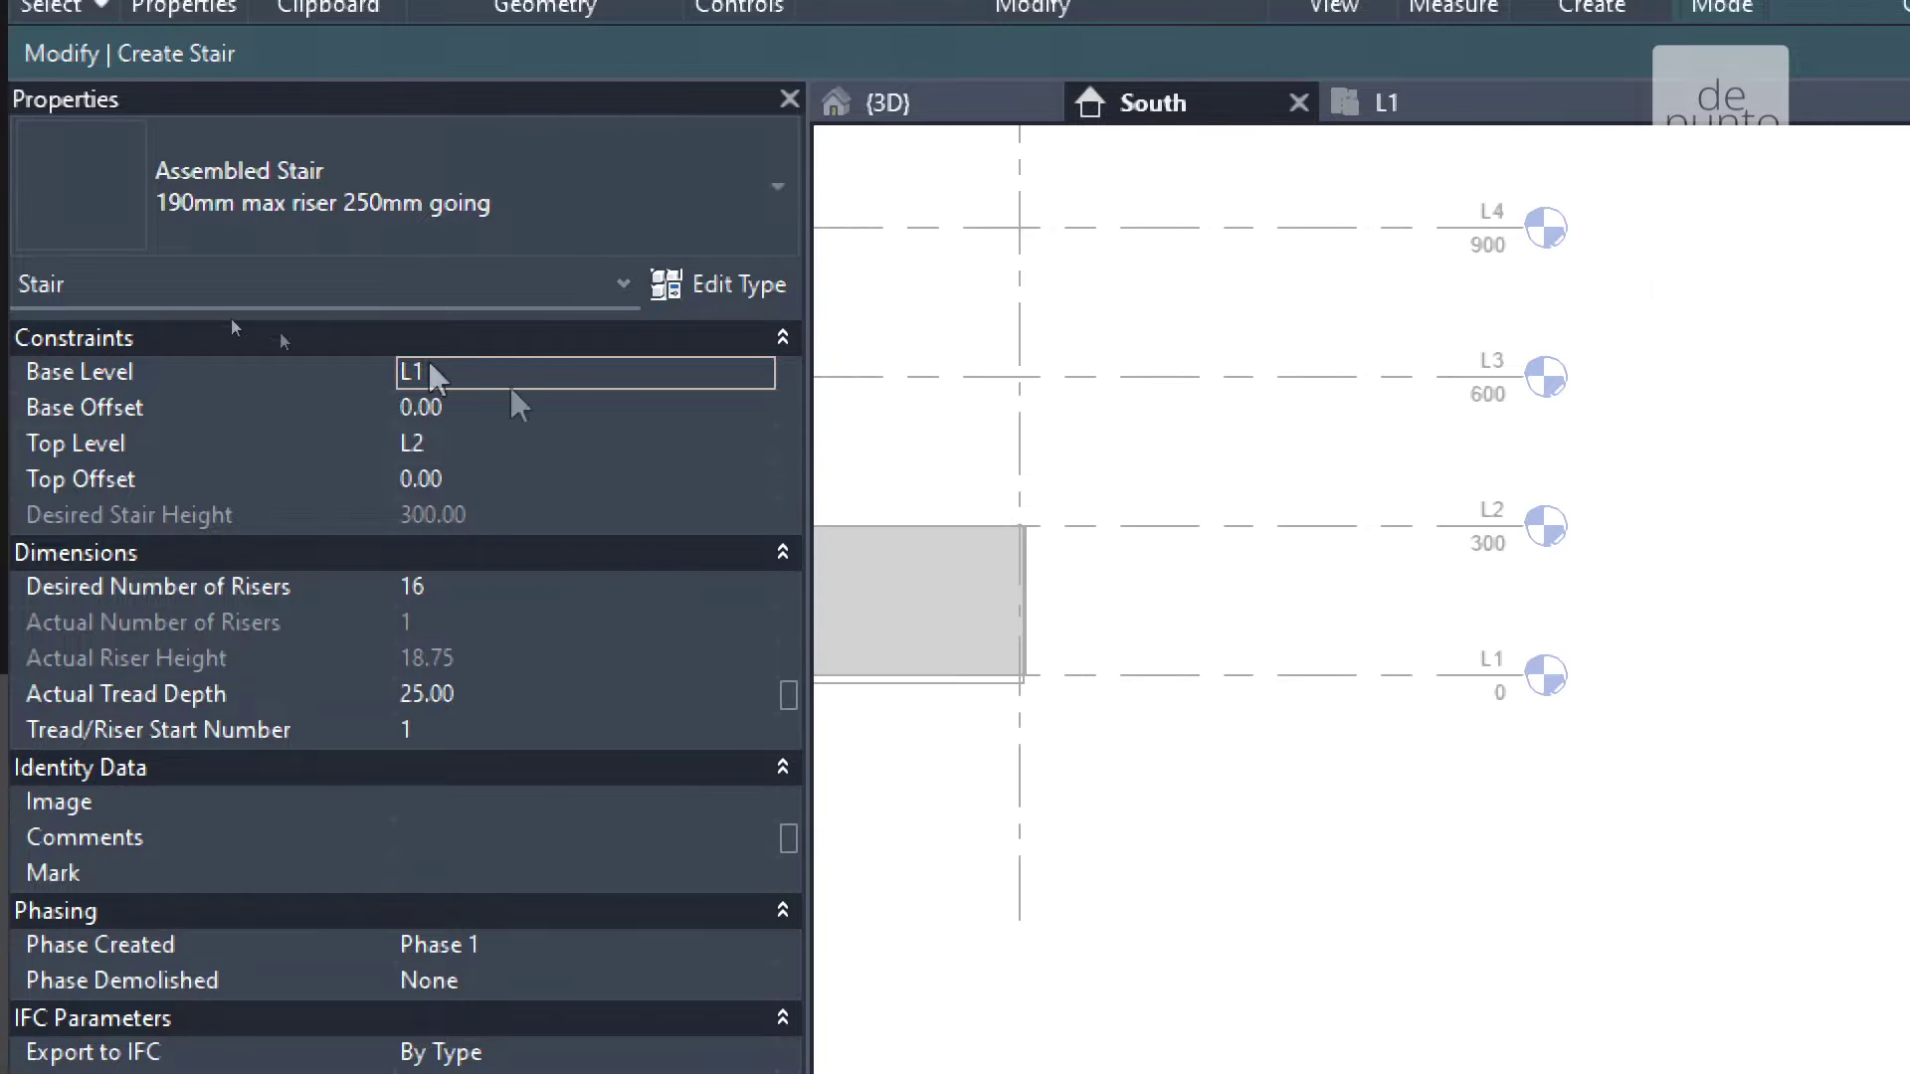
pyautogui.click(1485, 694)
pyautogui.click(1479, 684)
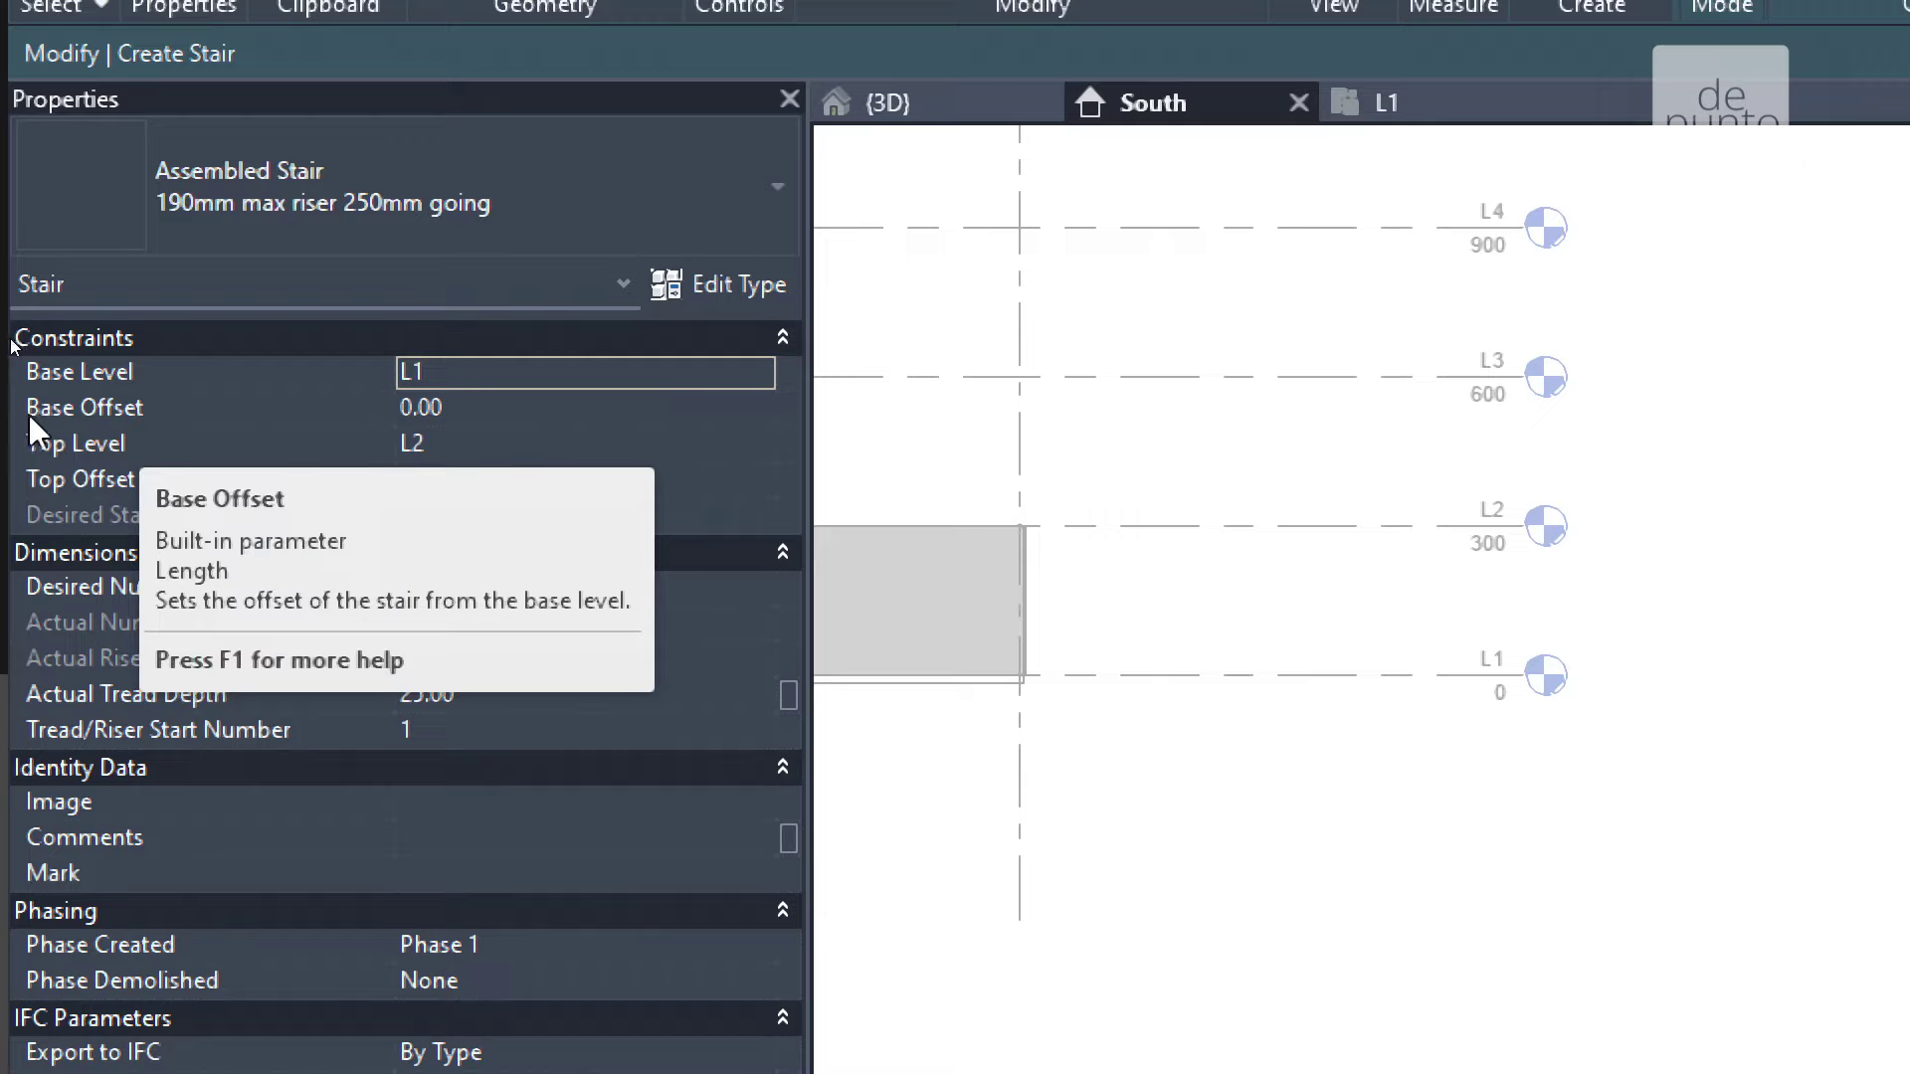
pyautogui.click(119, 412)
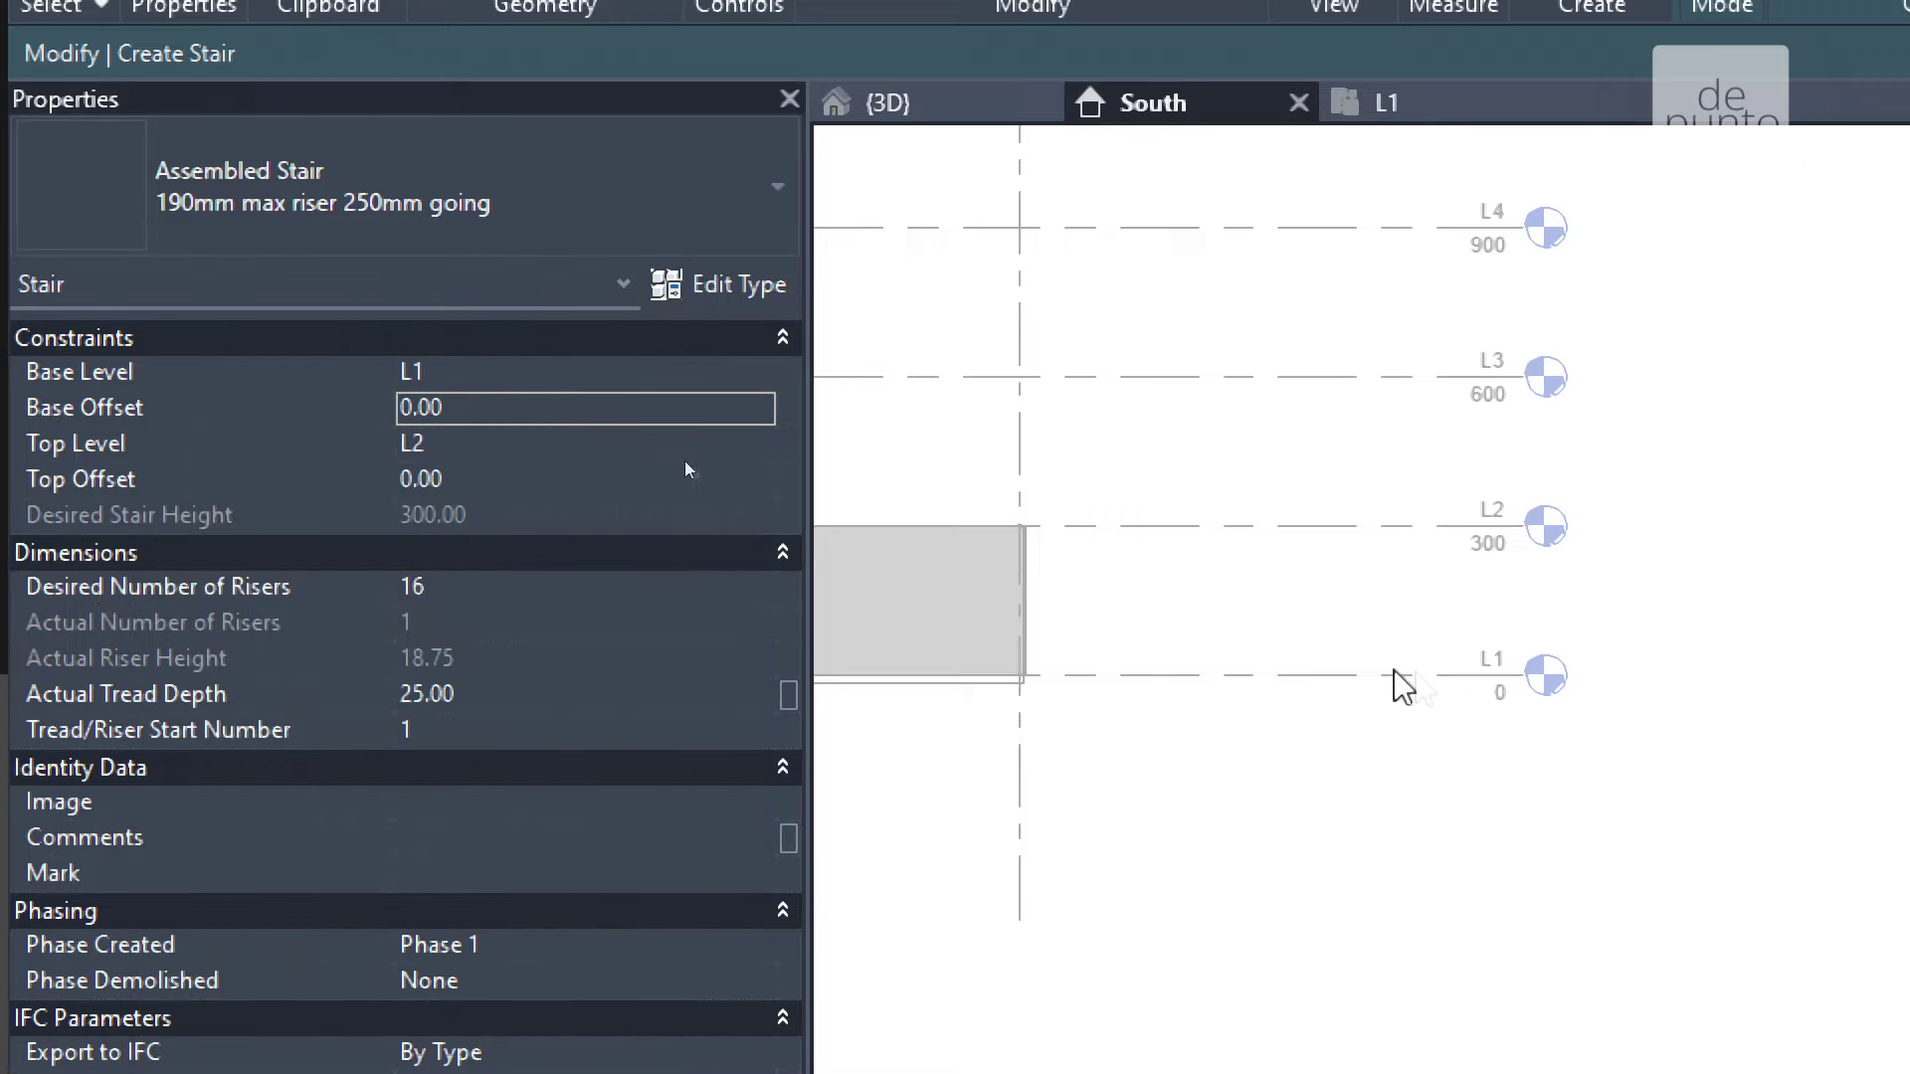
pyautogui.click(468, 418)
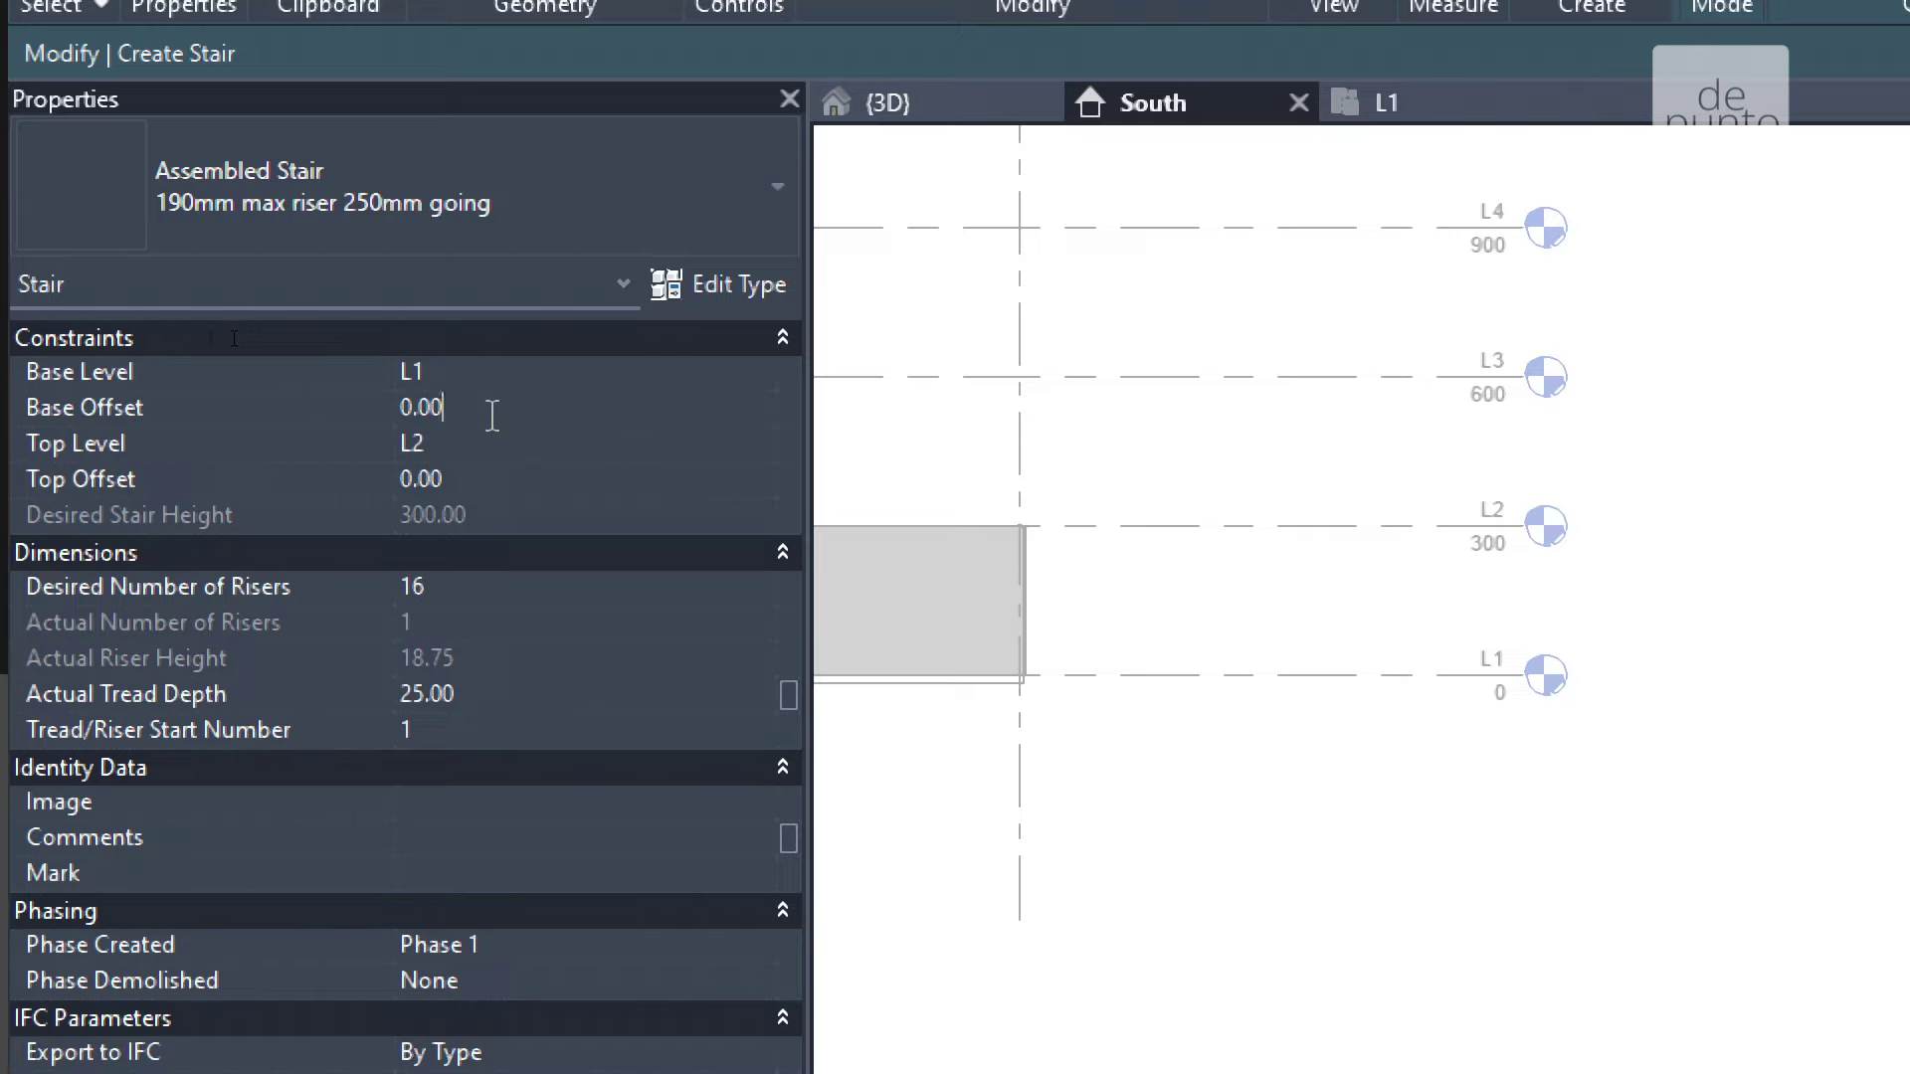
pyautogui.moveTo(491, 413); pyautogui.dragTo(384, 425)
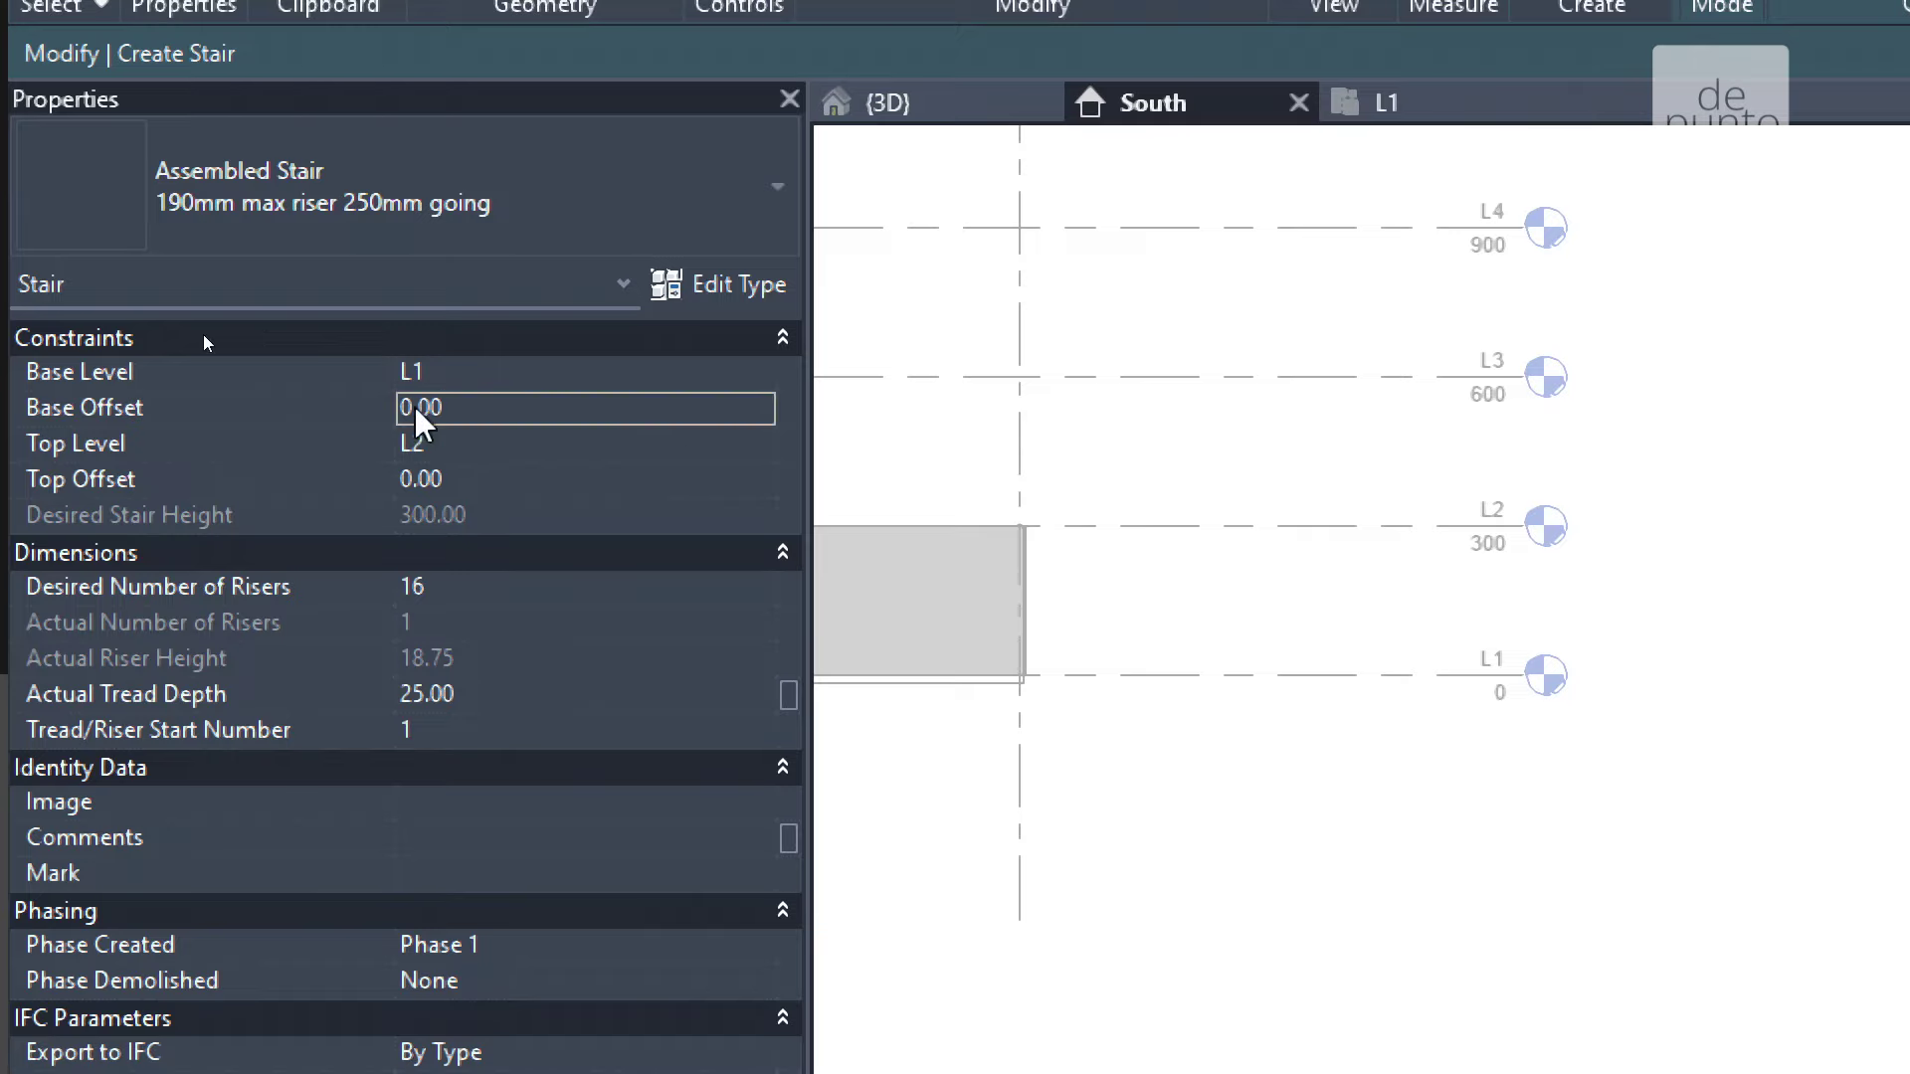
pyautogui.moveTo(468, 409); pyautogui.dragTo(388, 402)
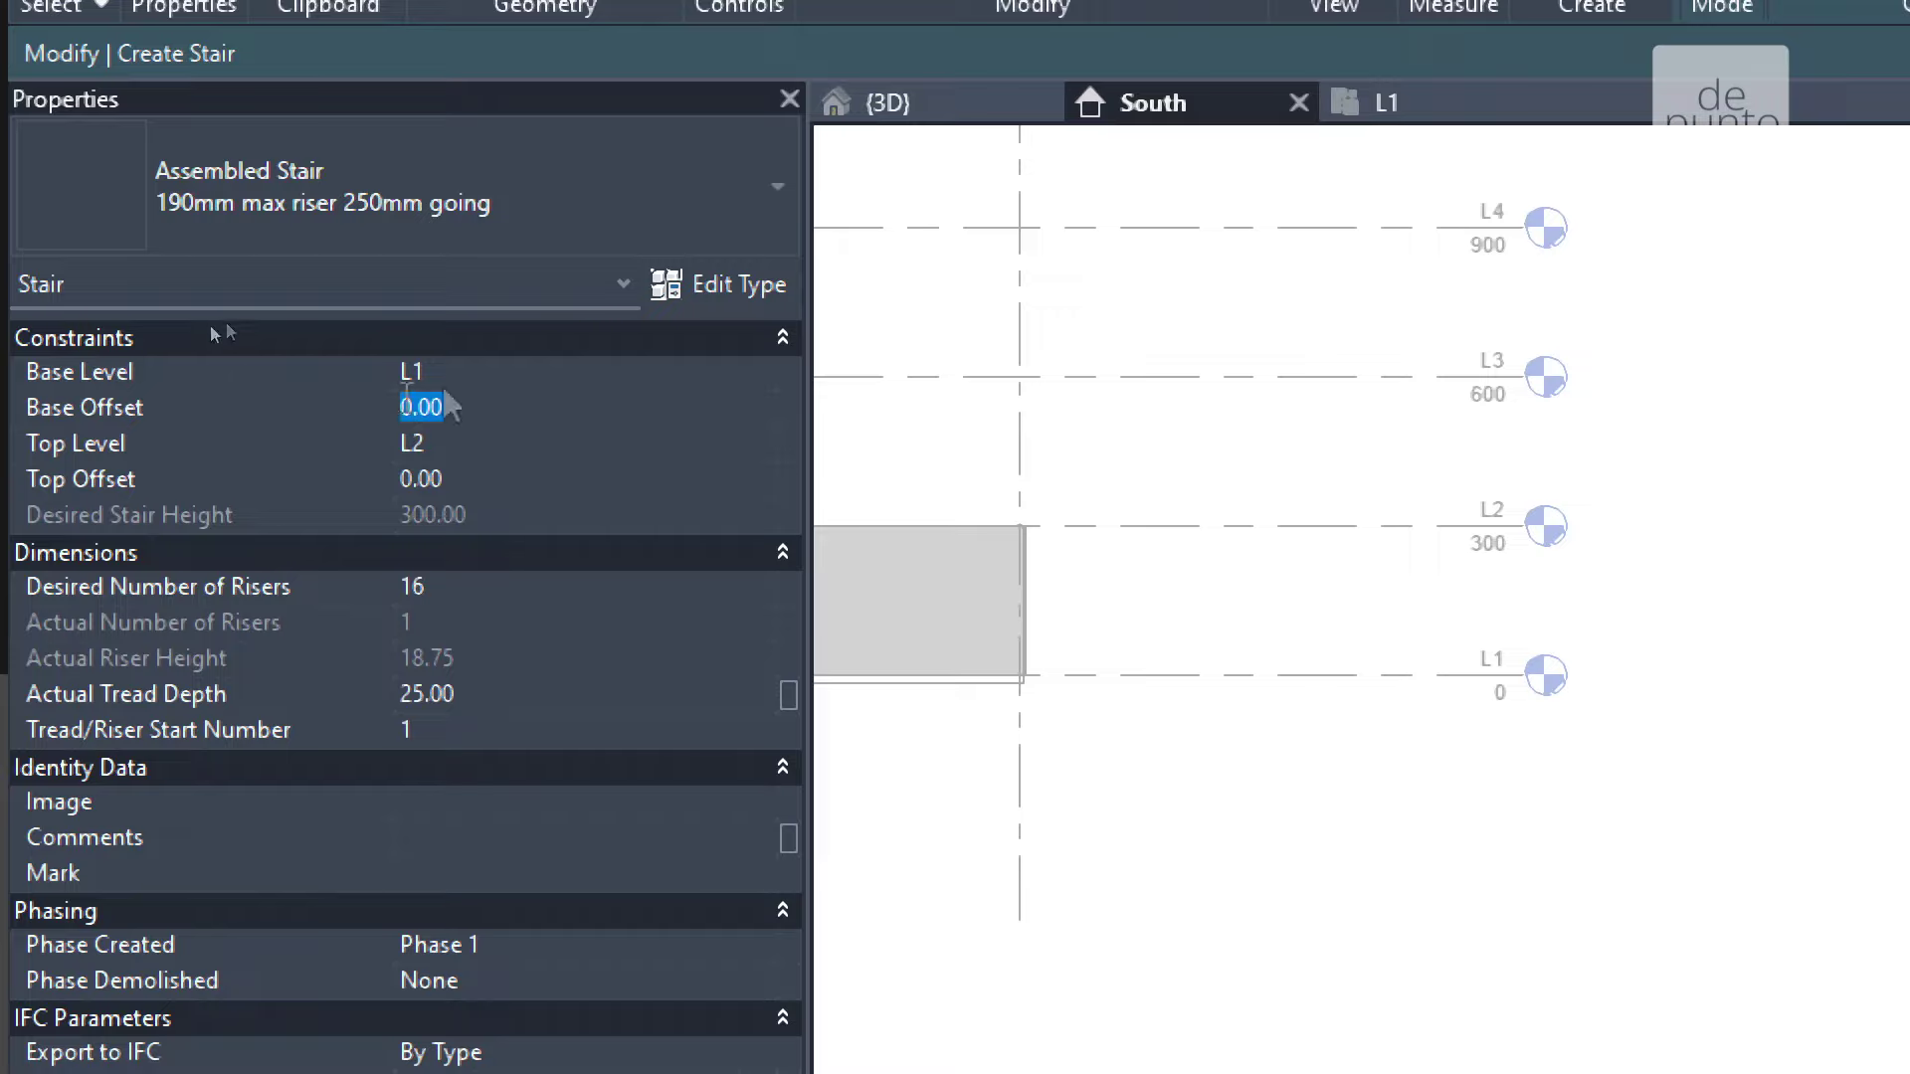
pyautogui.scroll(4, 1423, 701)
pyautogui.scroll(-4, 1577, 669)
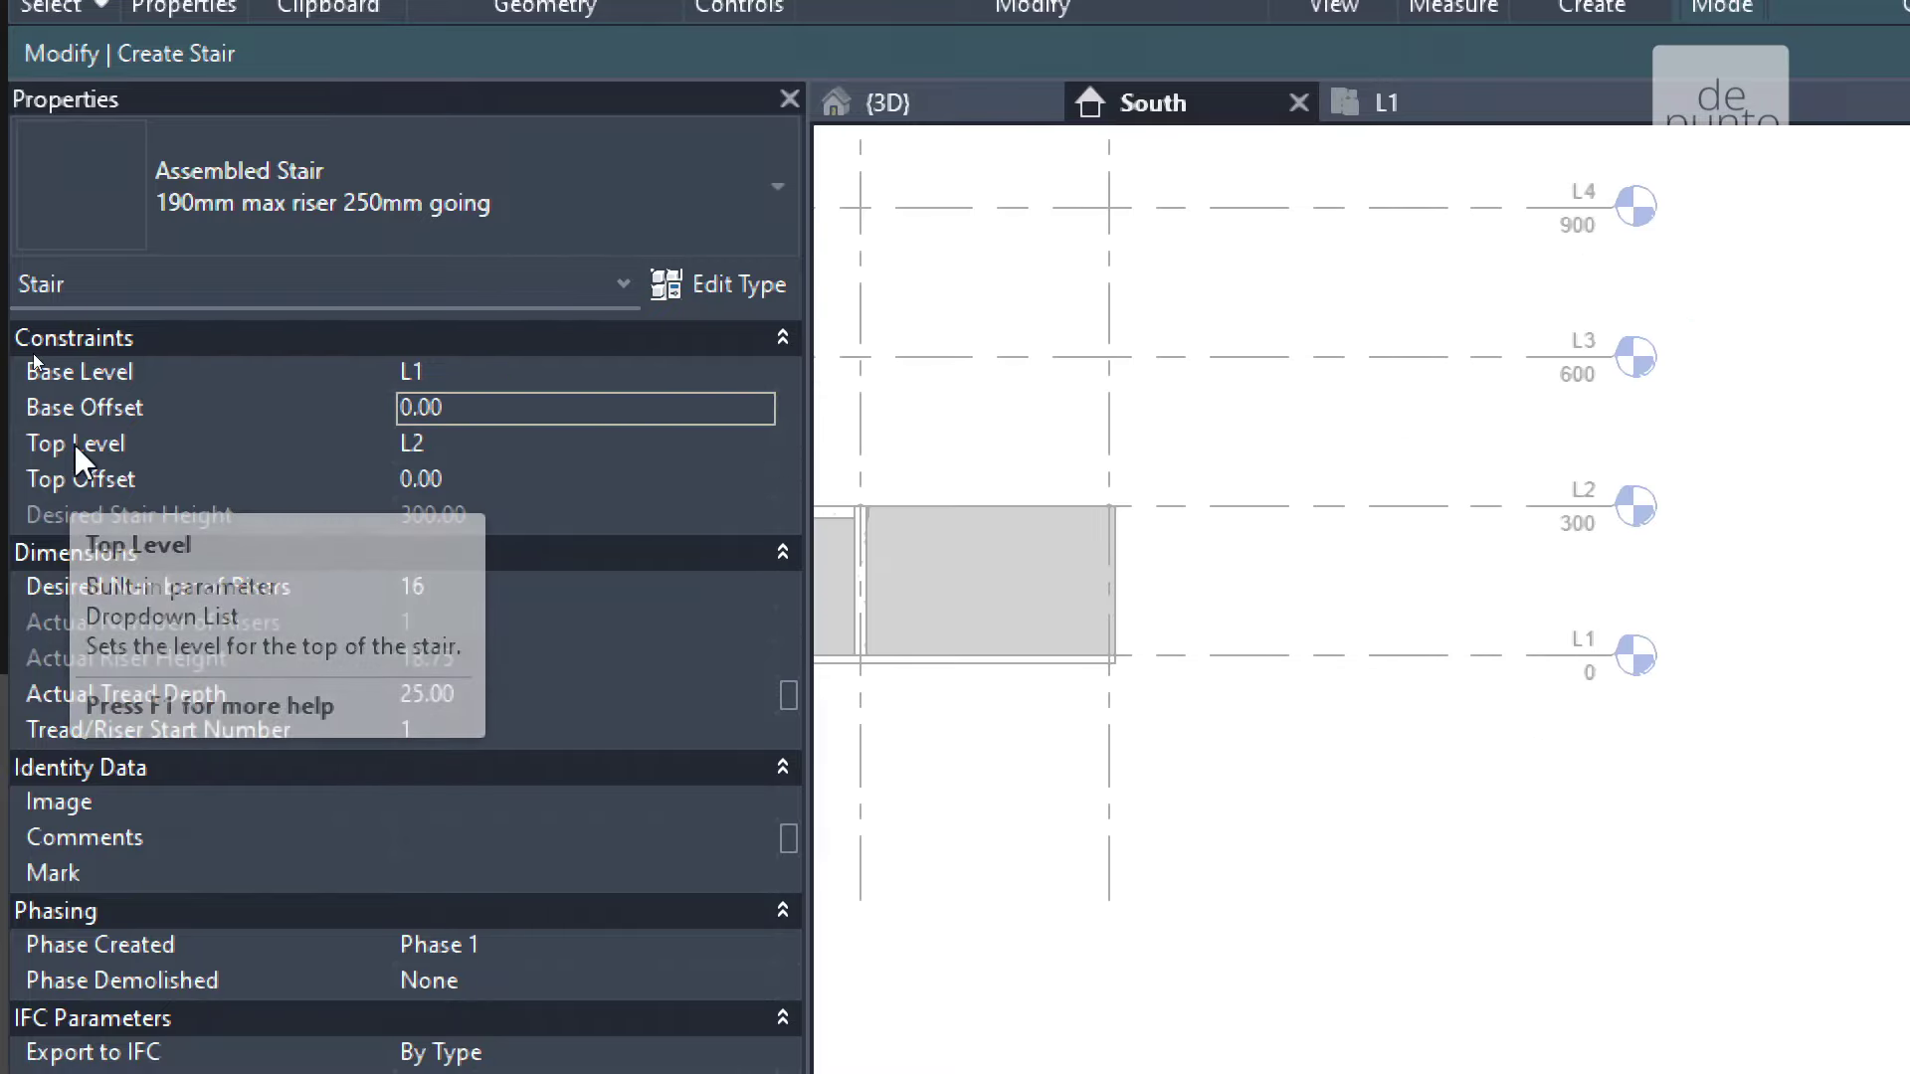
# Confirm Top Level L2 with a 0.00 Top Offset, then return to the L1 plan.
pyautogui.click(477, 443)
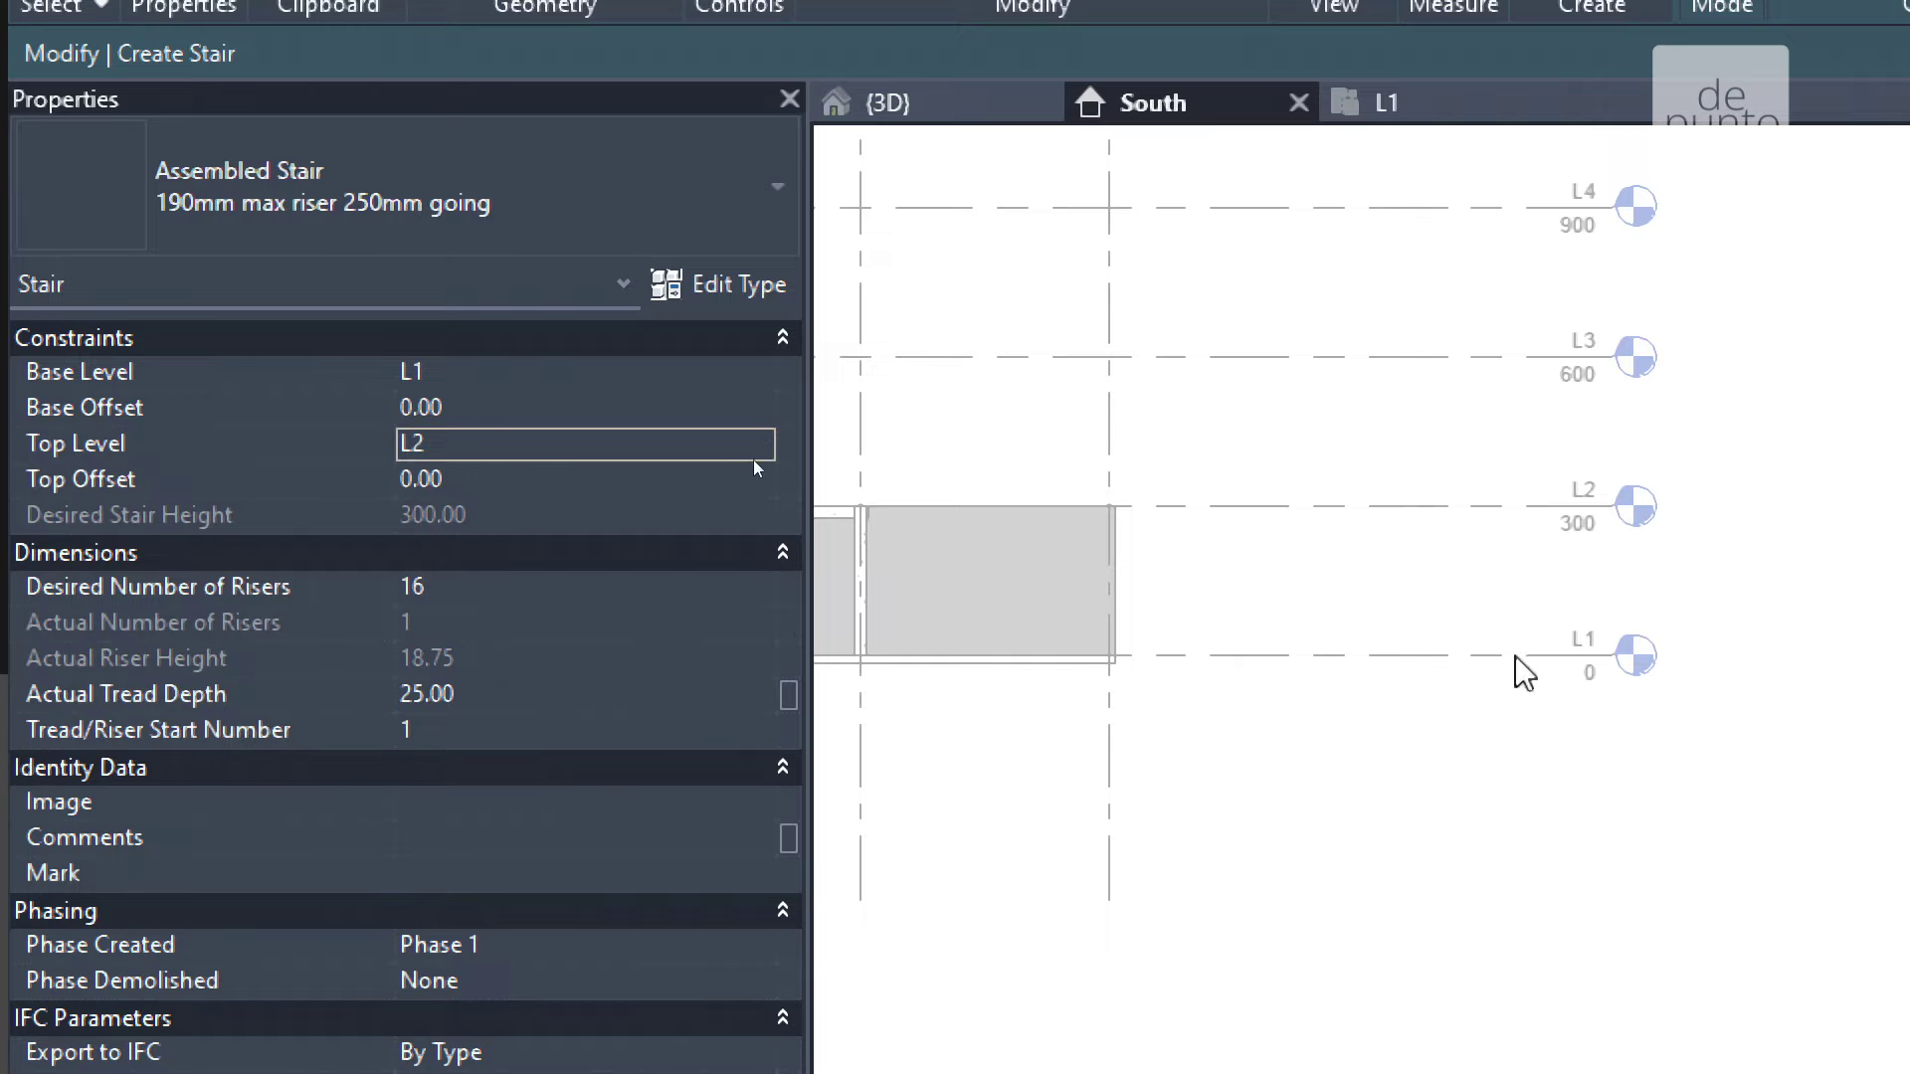
pyautogui.click(1542, 681)
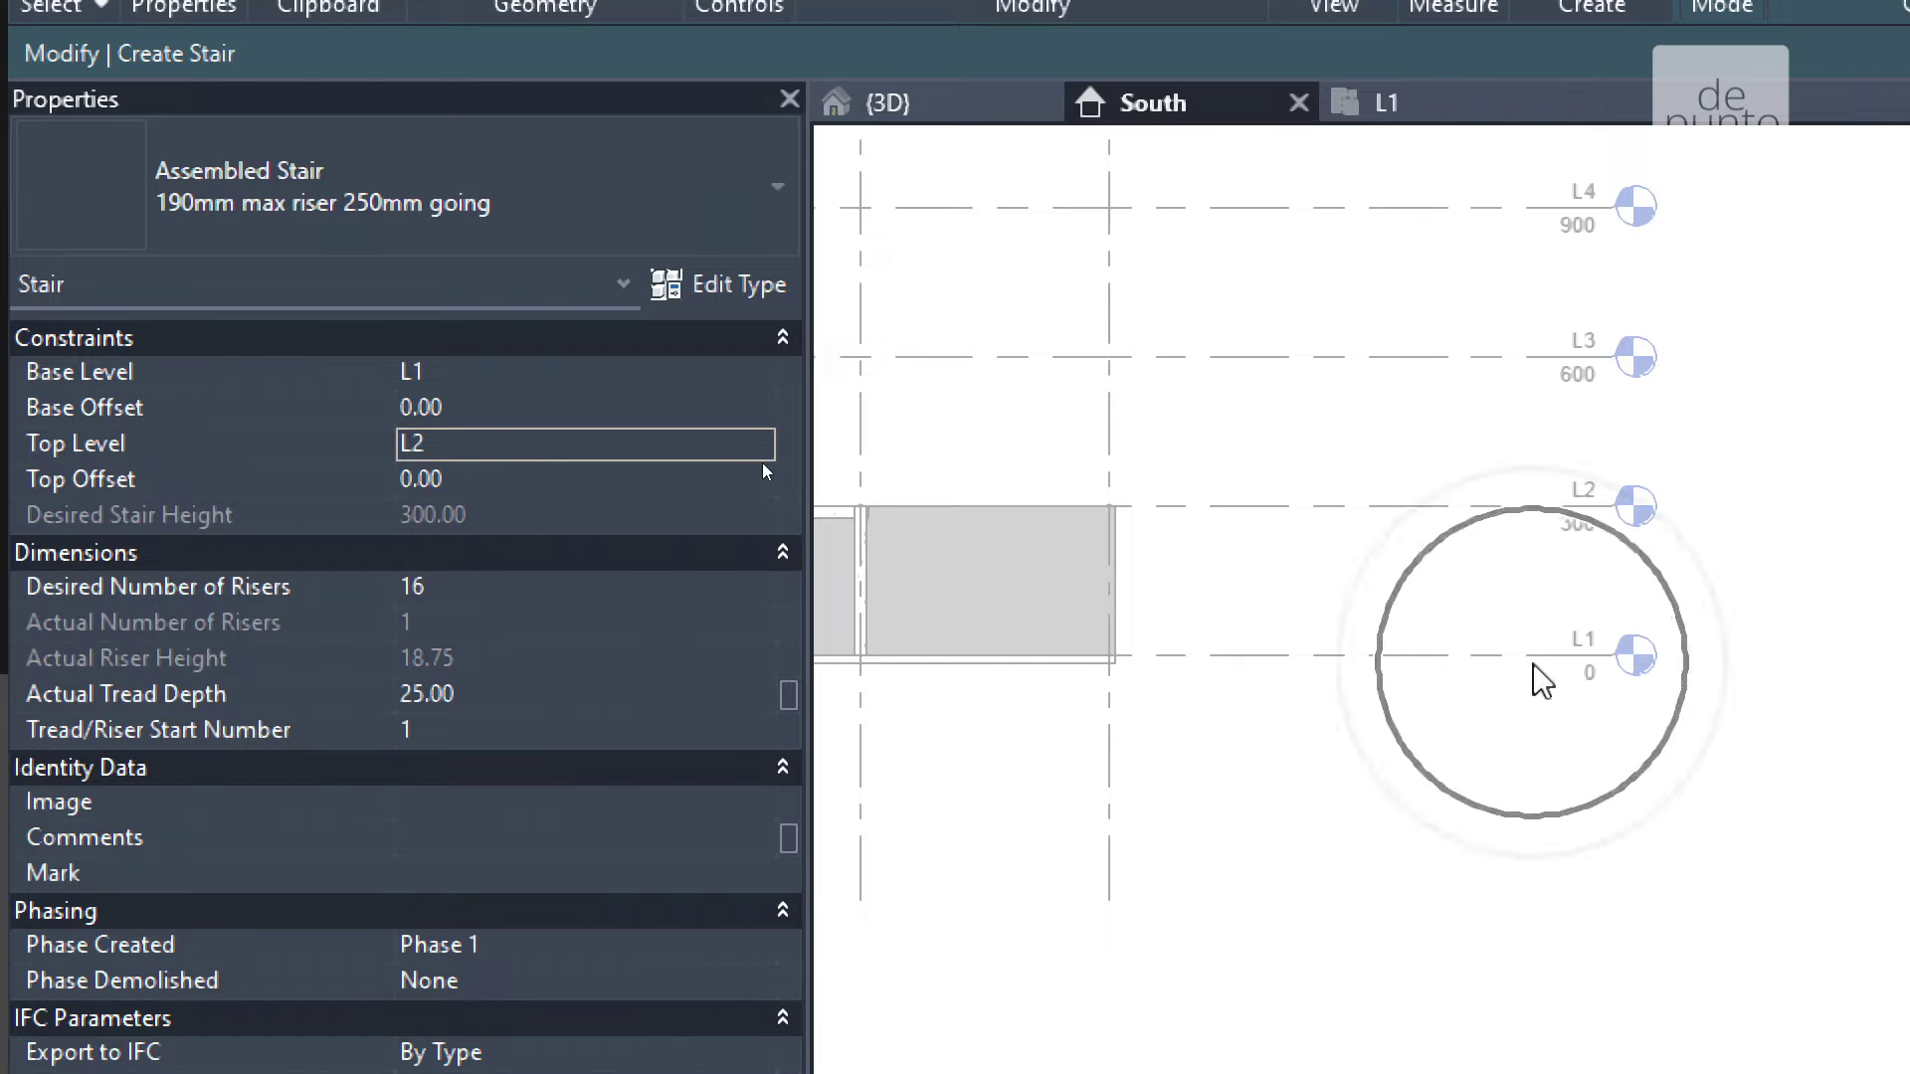
pyautogui.click(1255, 528)
pyautogui.click(466, 412)
pyautogui.click(466, 478)
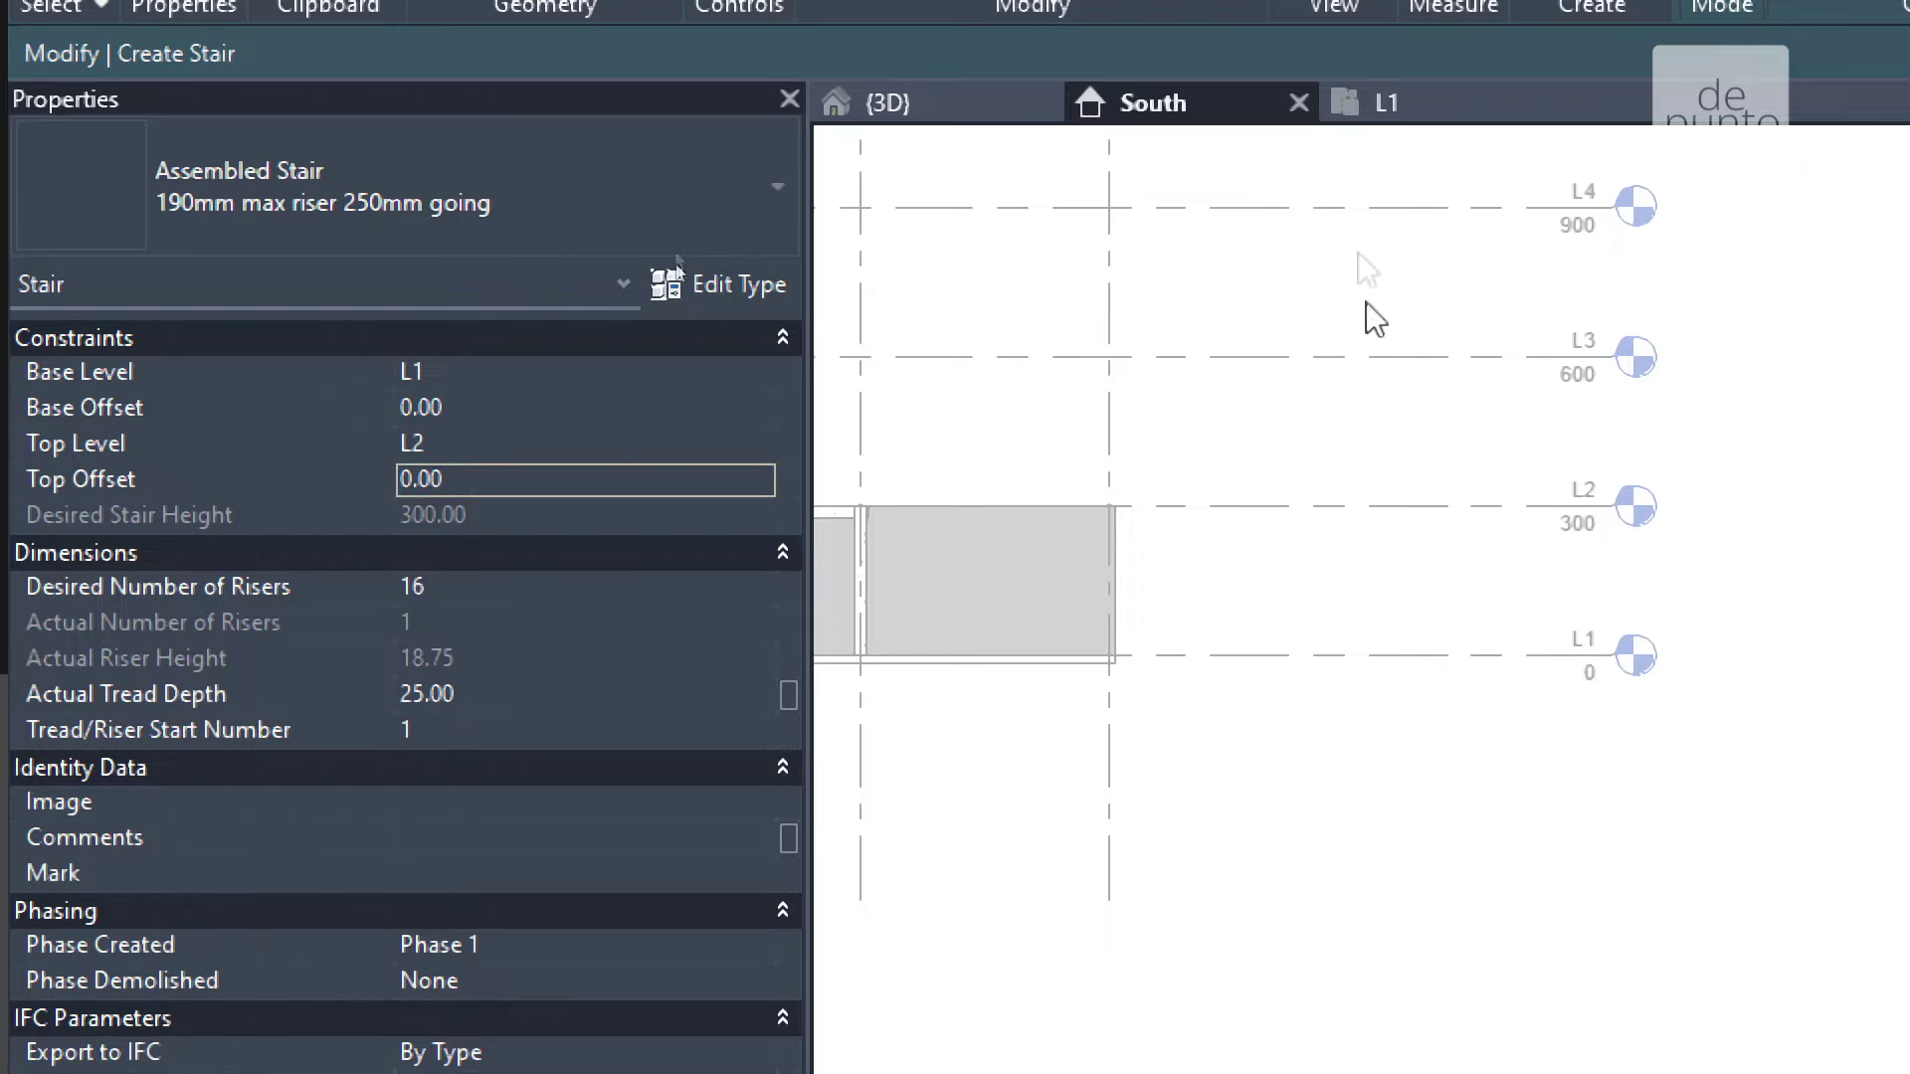
pyautogui.click(1385, 116)
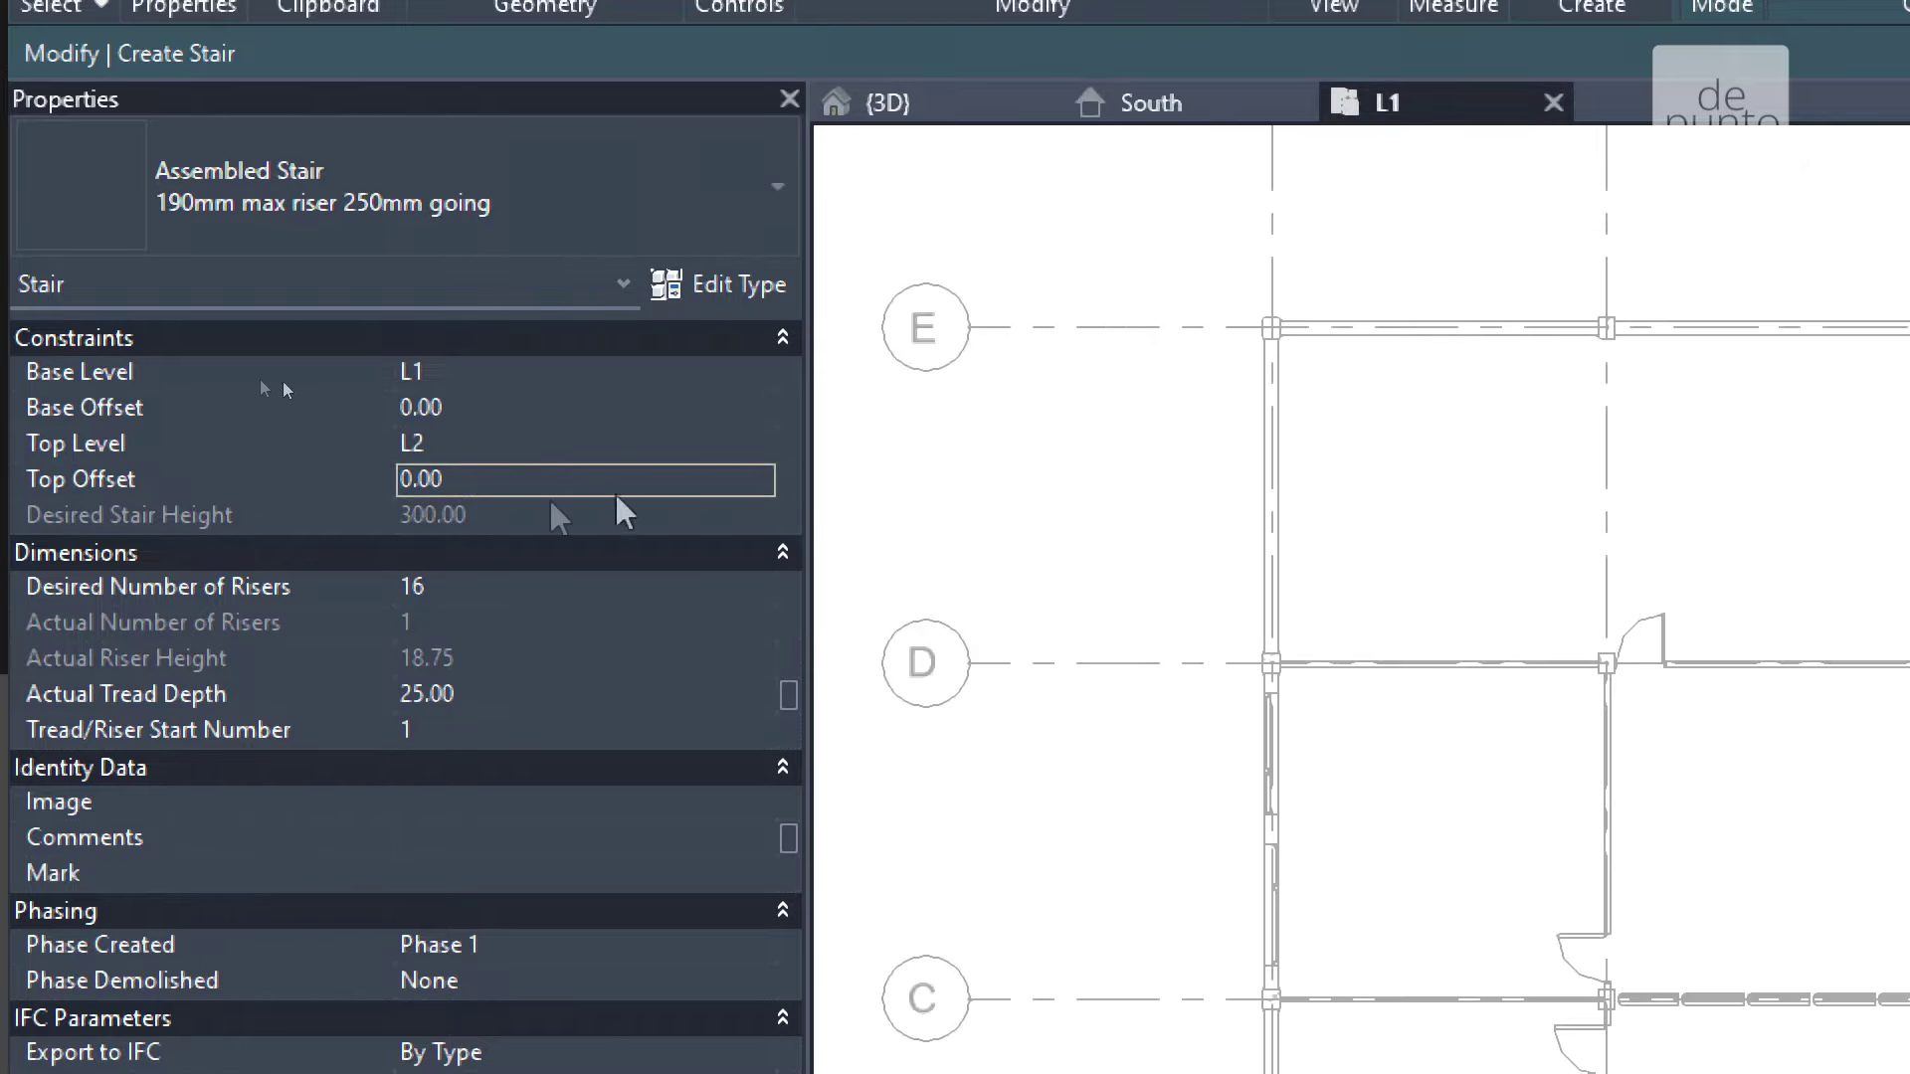
pyautogui.moveTo(1355, 511); pyautogui.dragTo(1011, 558, button='middle')
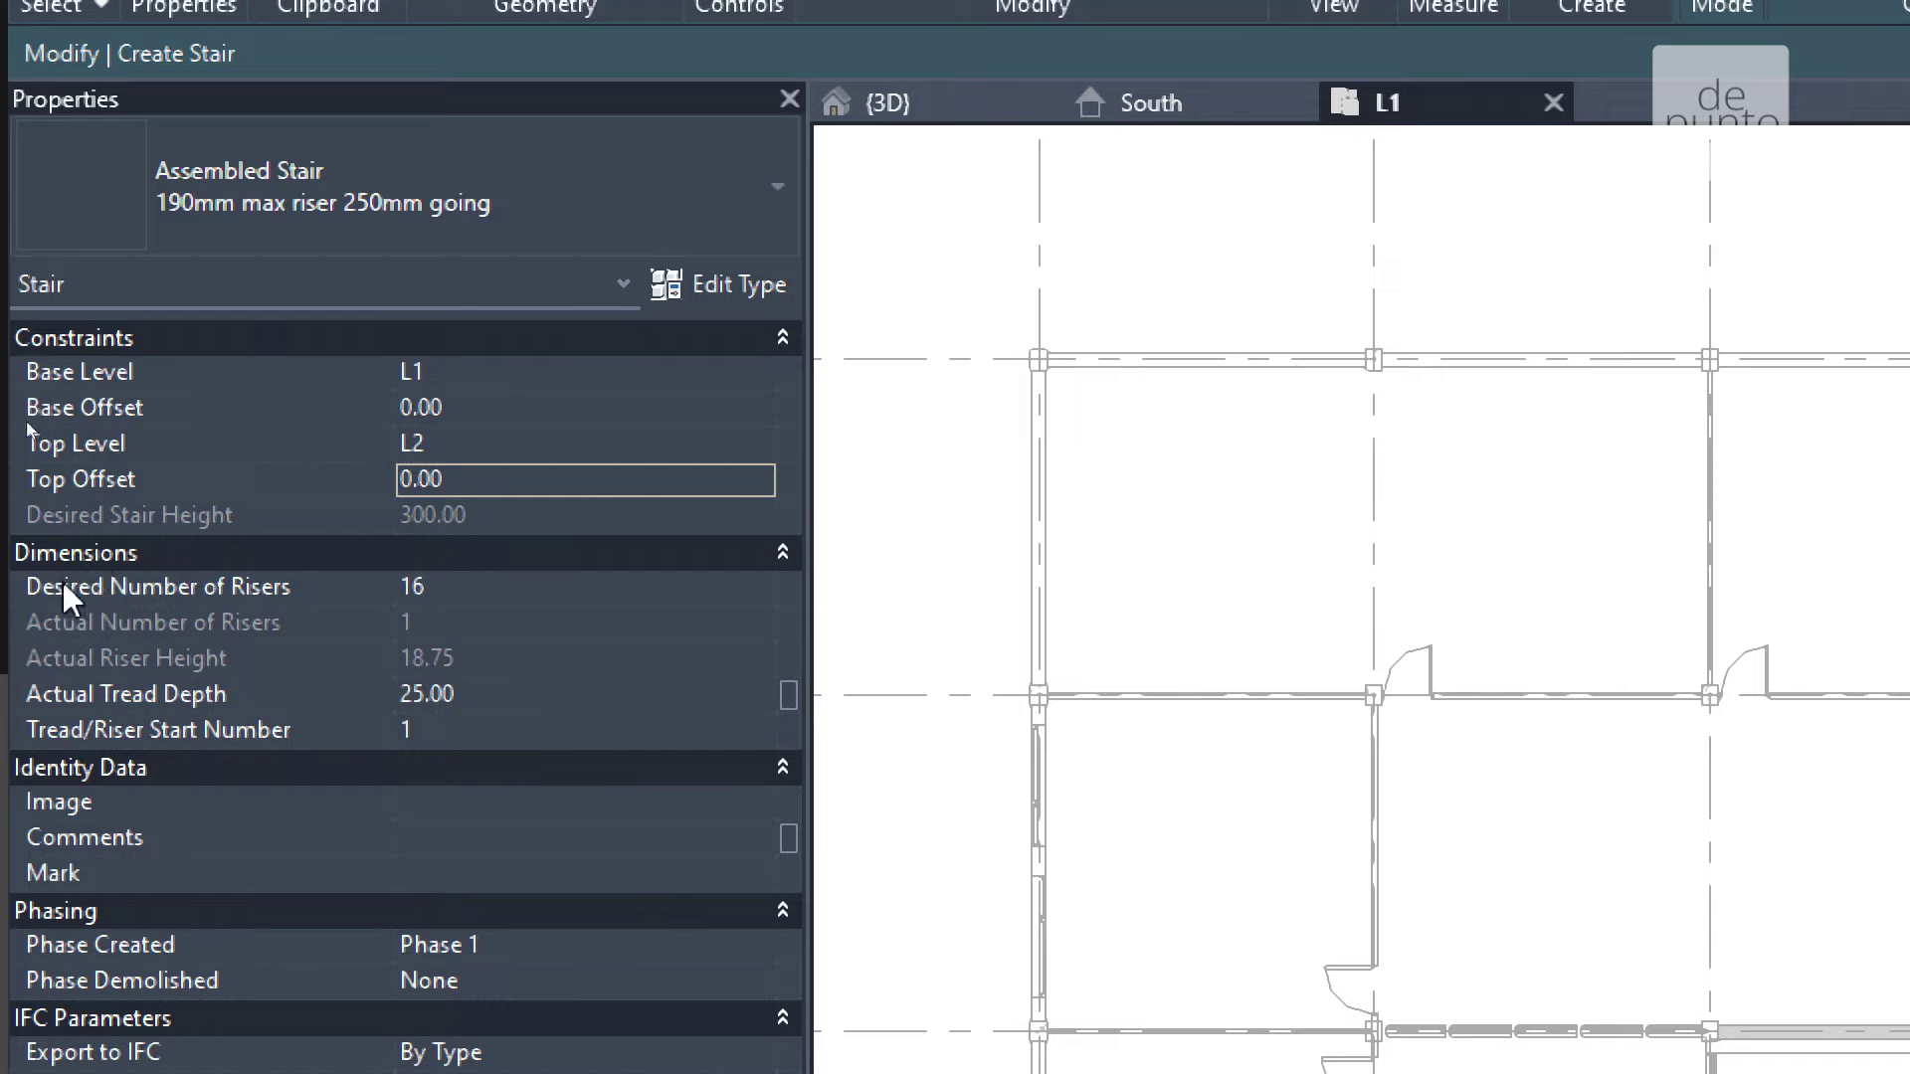
pyautogui.click(413, 586)
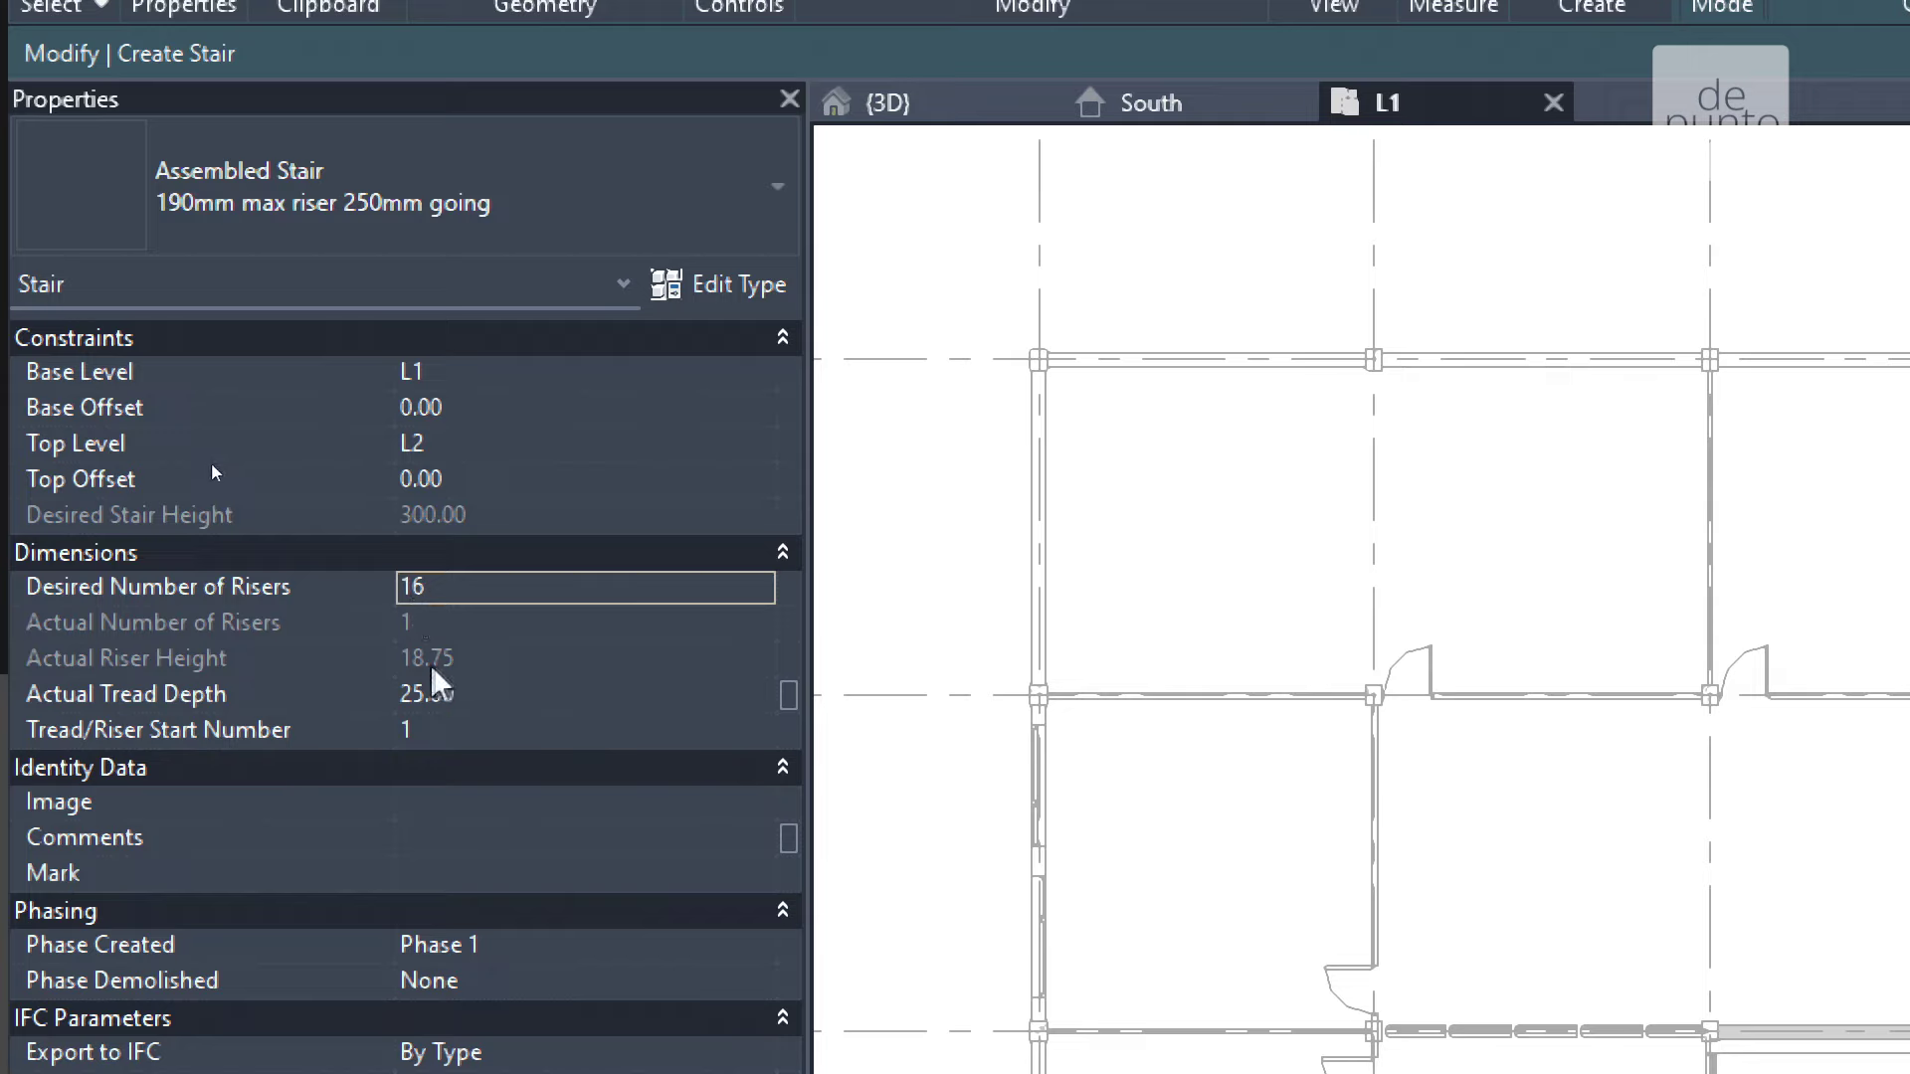
pyautogui.click(449, 684)
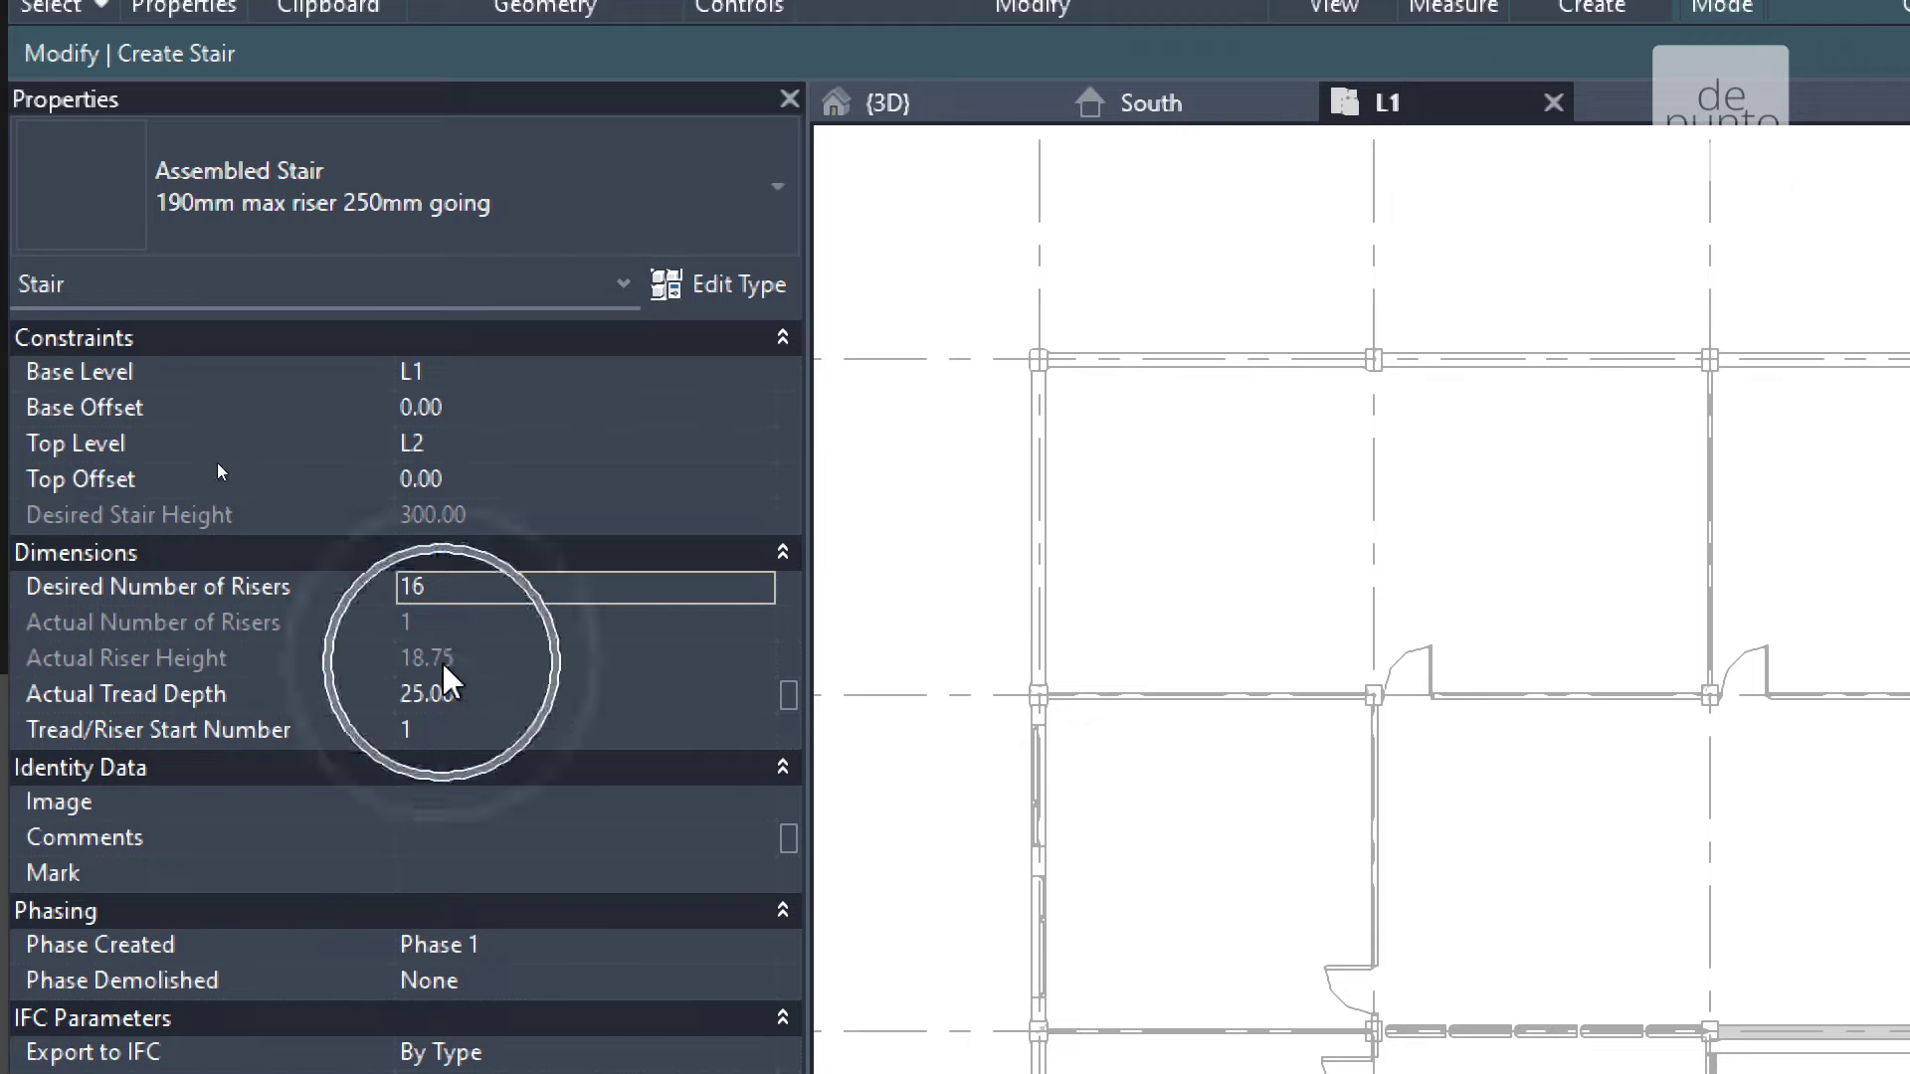
pyautogui.click(450, 685)
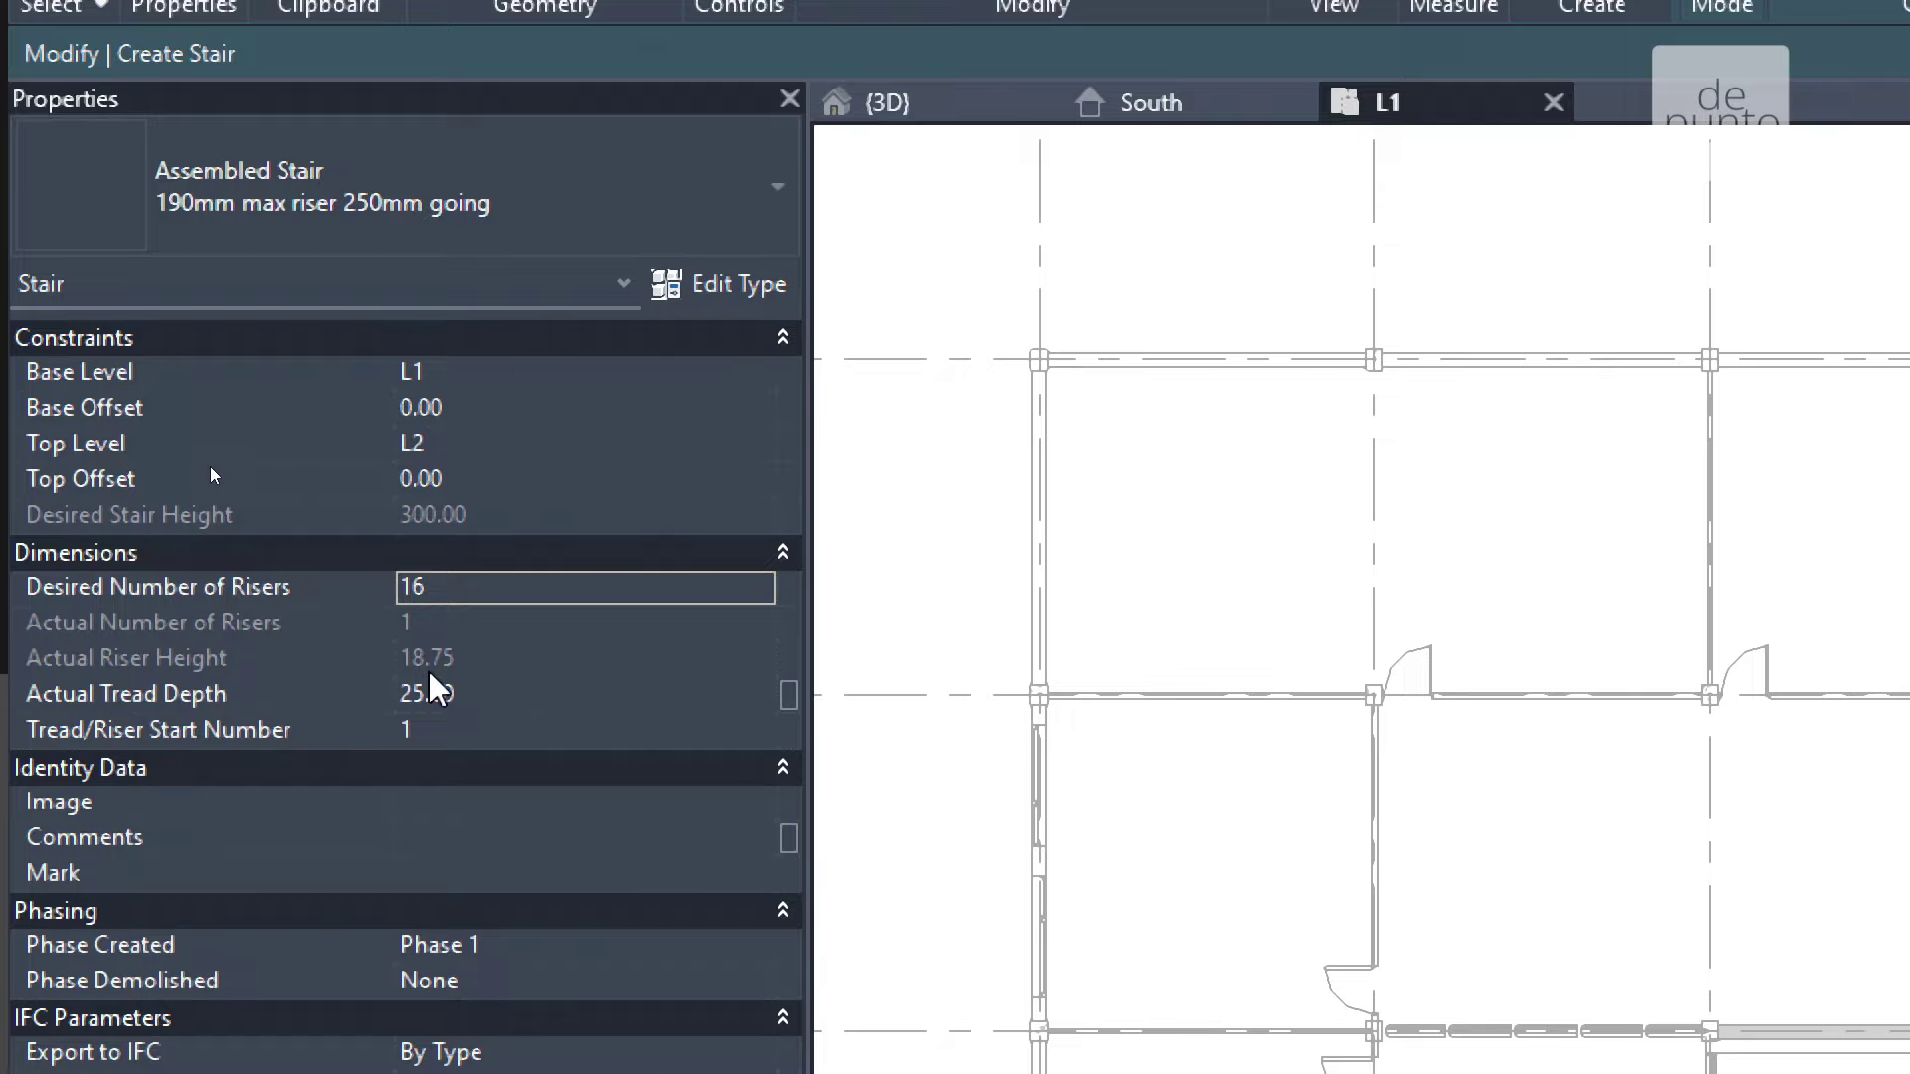
pyautogui.click(433, 526)
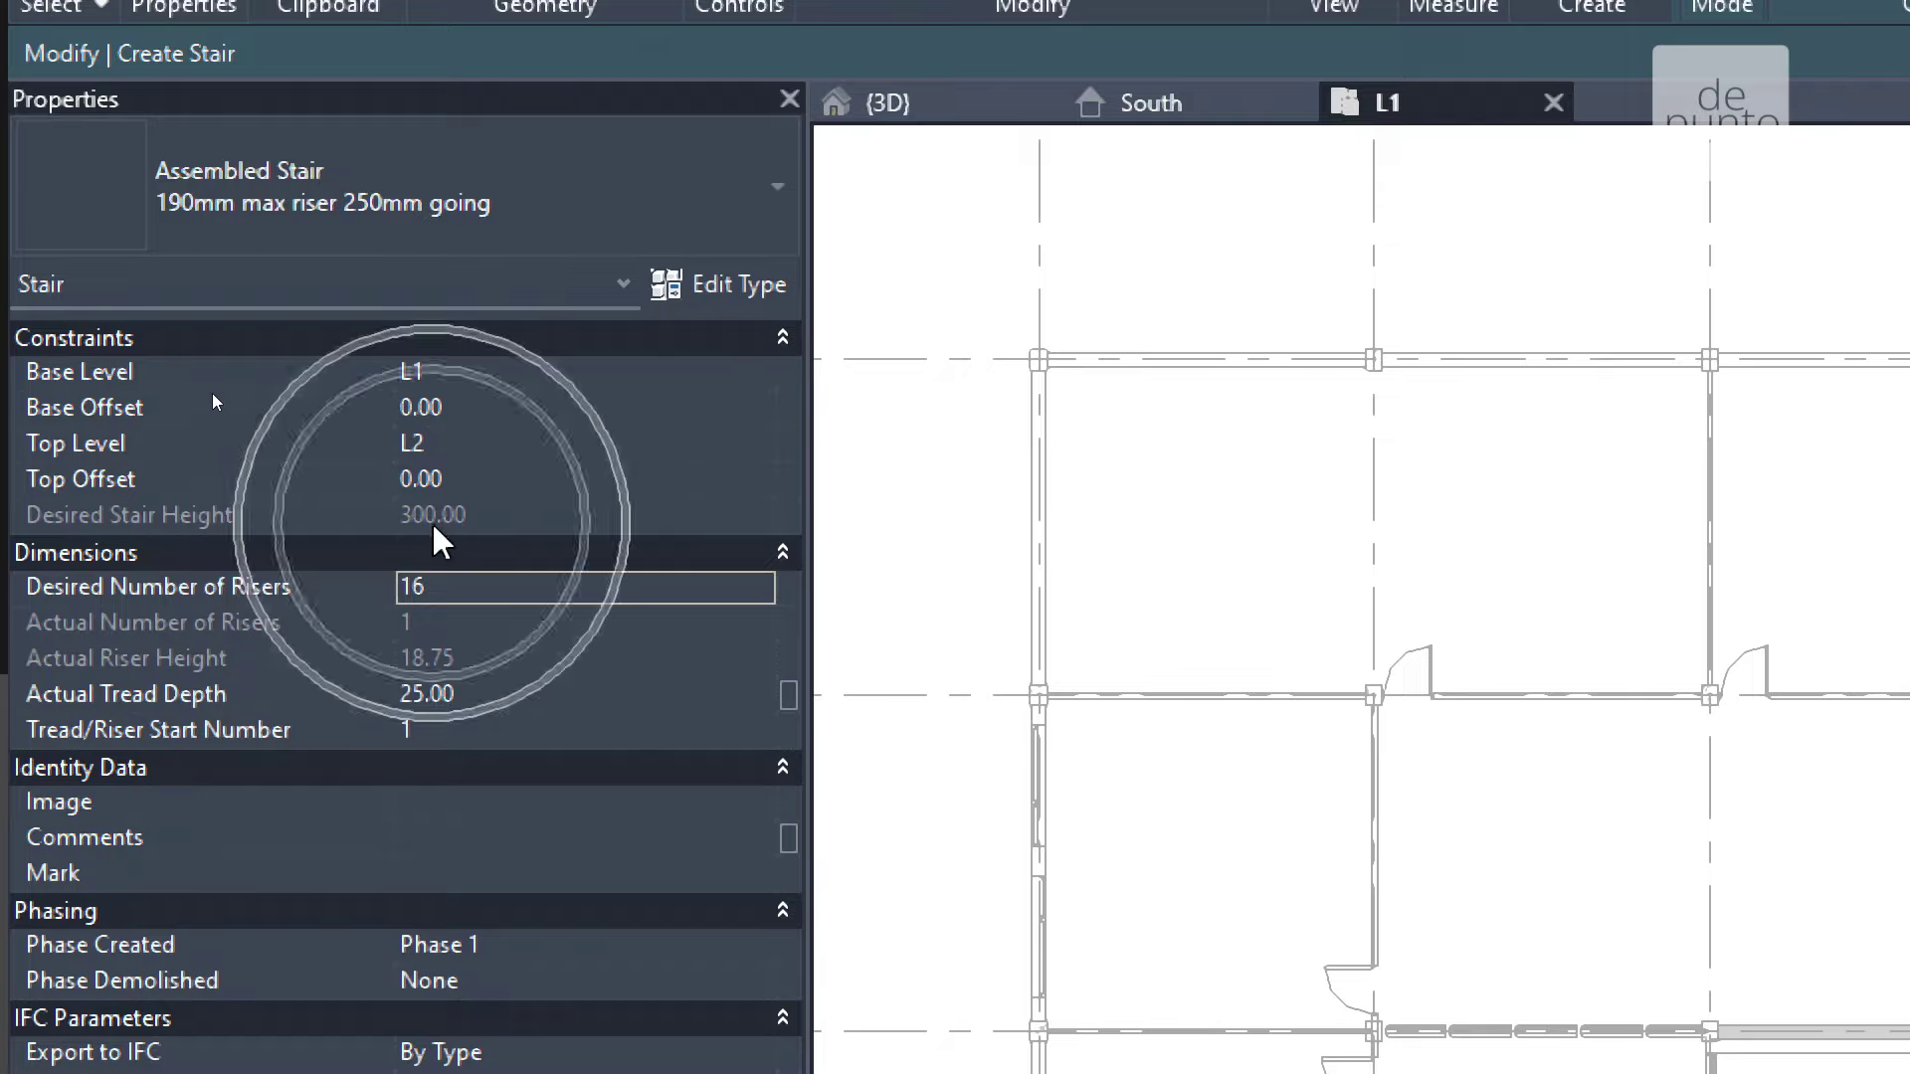
pyautogui.click(407, 370)
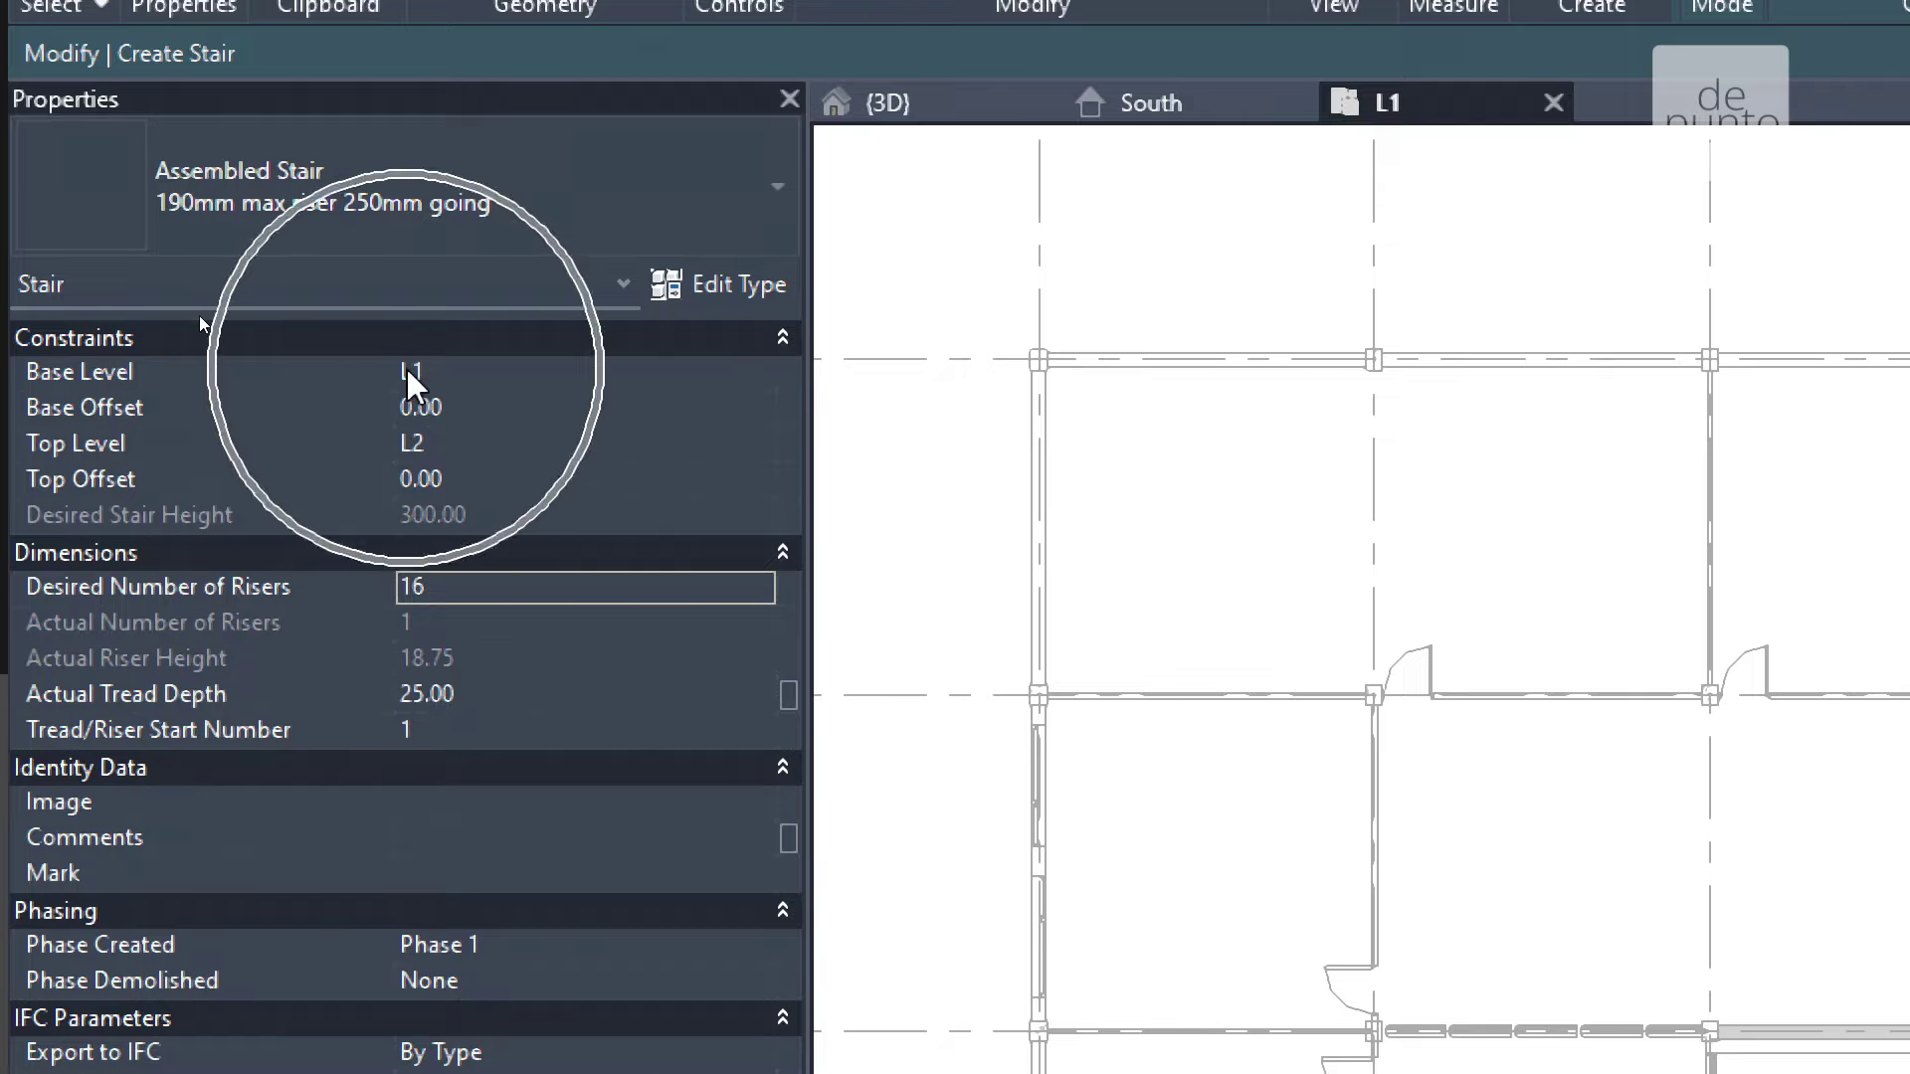
pyautogui.click(432, 515)
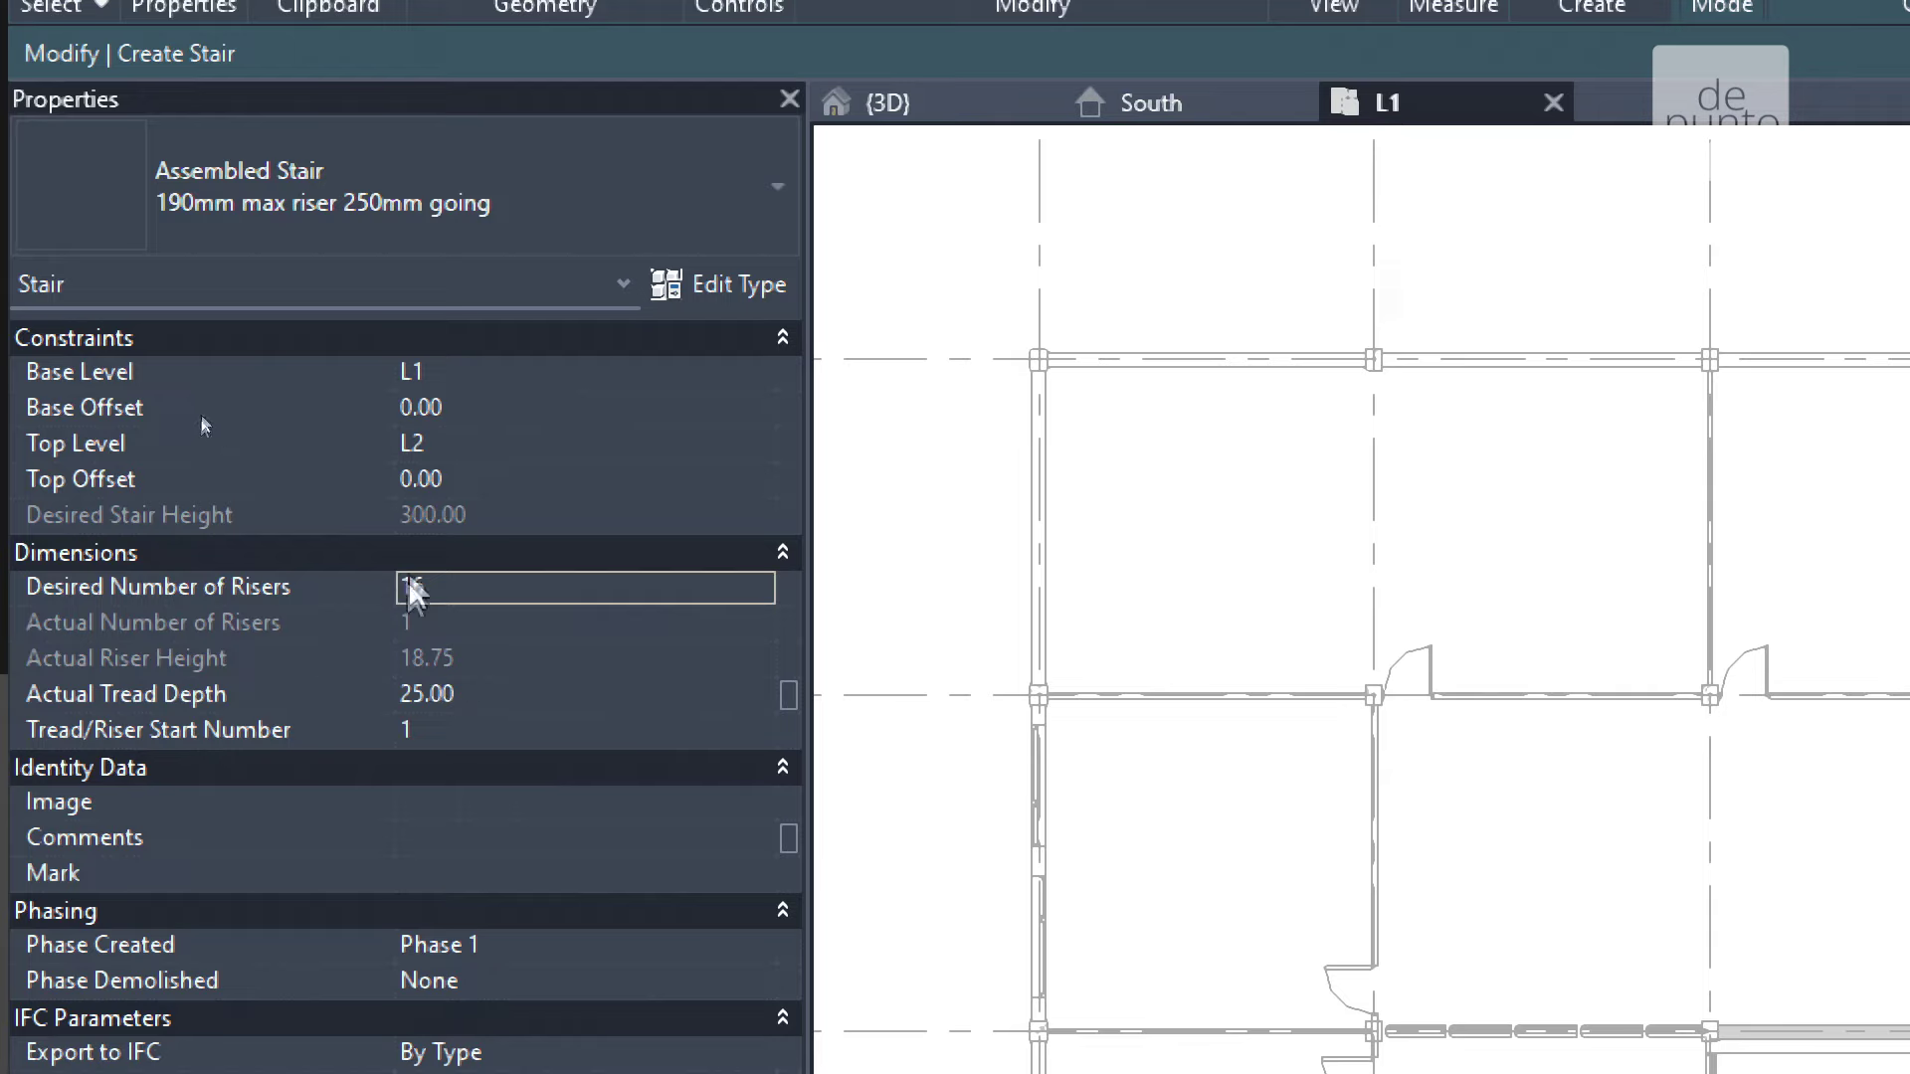
pyautogui.click(443, 589)
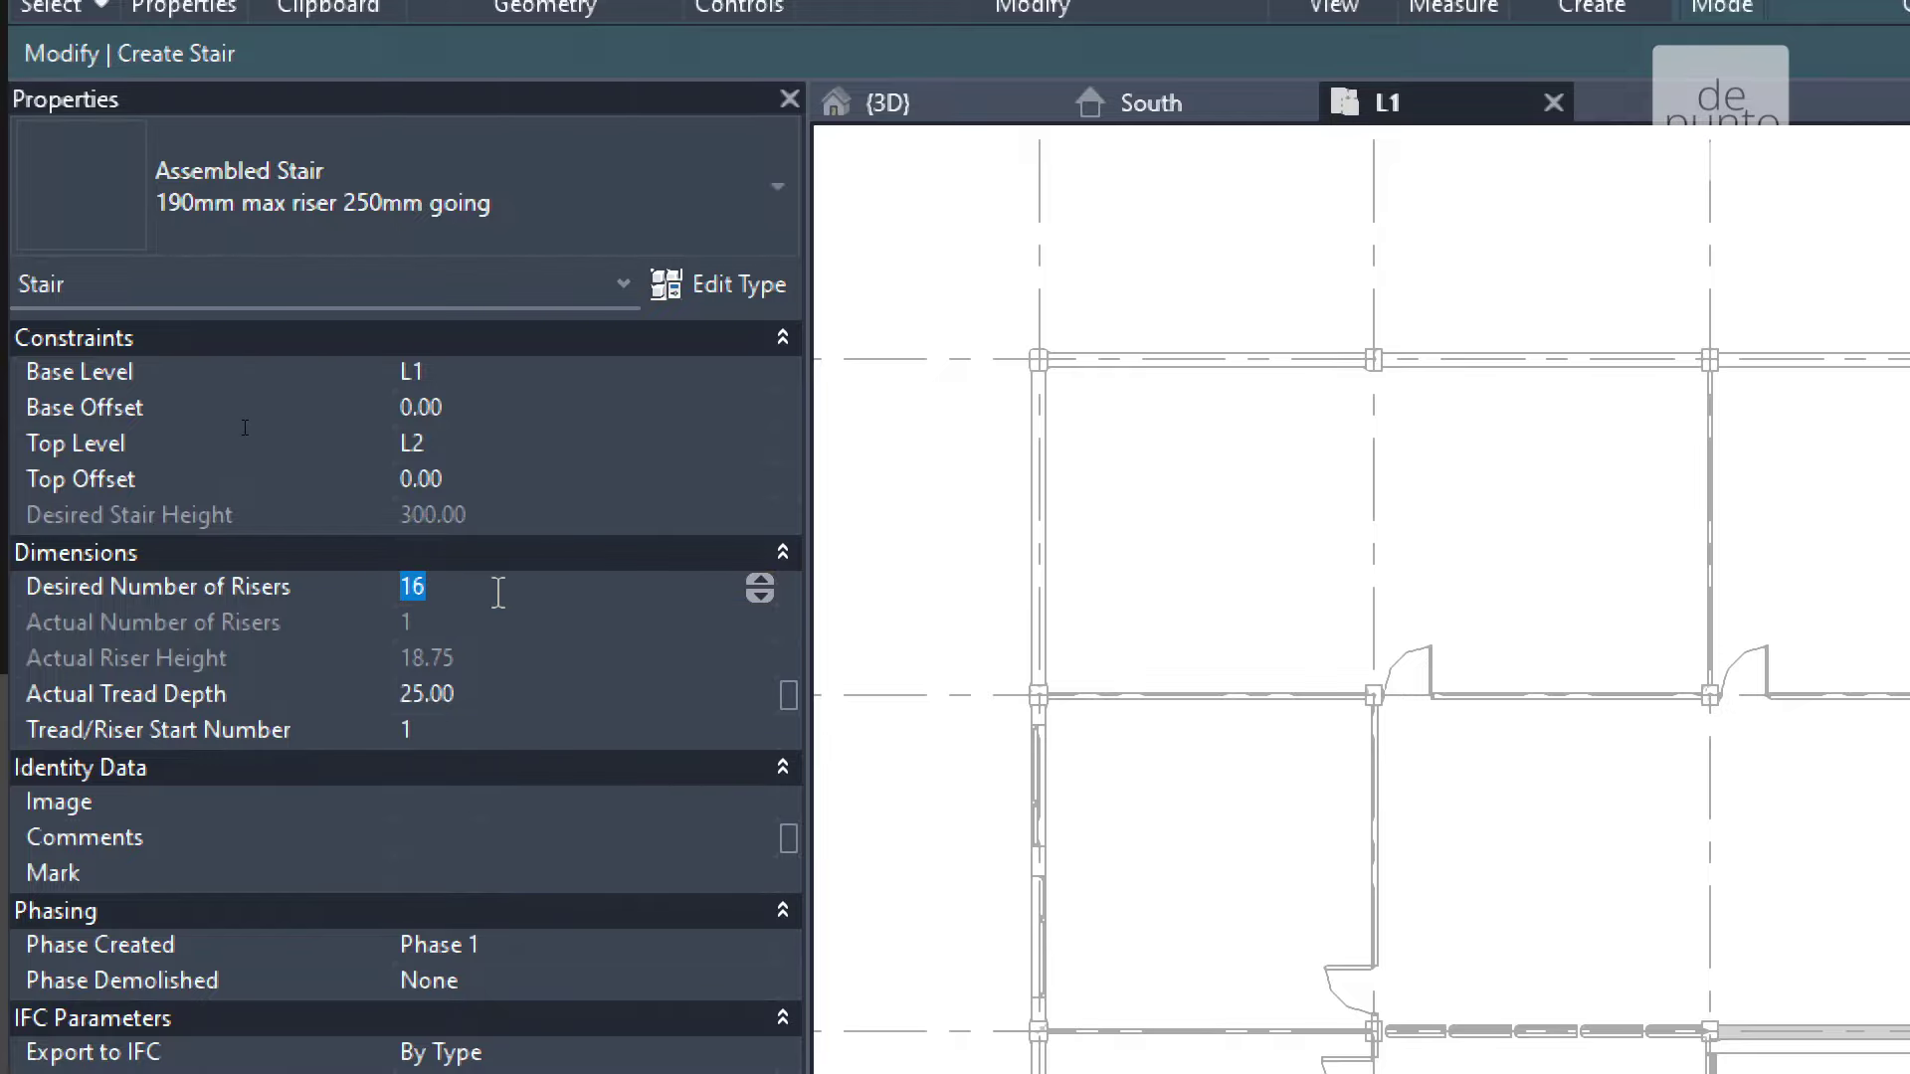
# Set the stair to 20 desired risers and change the tread depth from 25 to 28.
pyautogui.write('20')
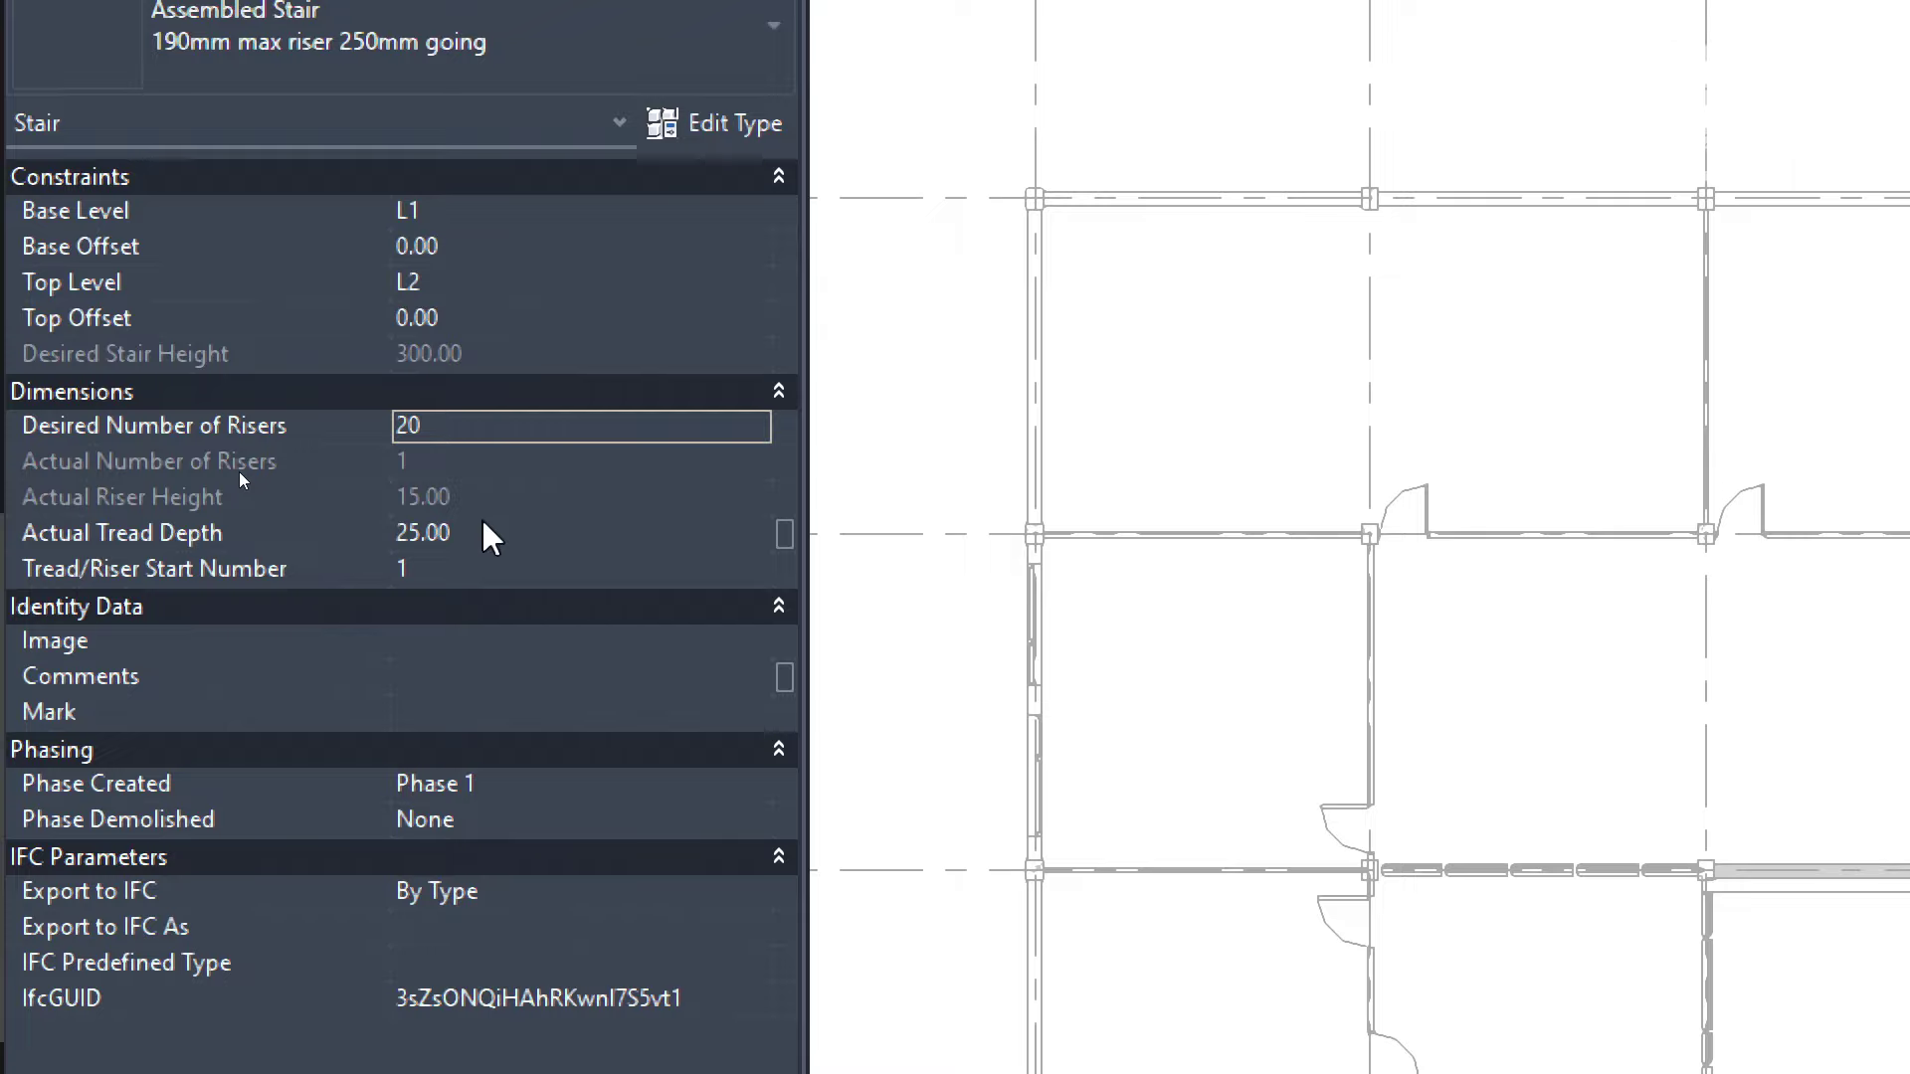
pyautogui.press('Return')
pyautogui.click(445, 532)
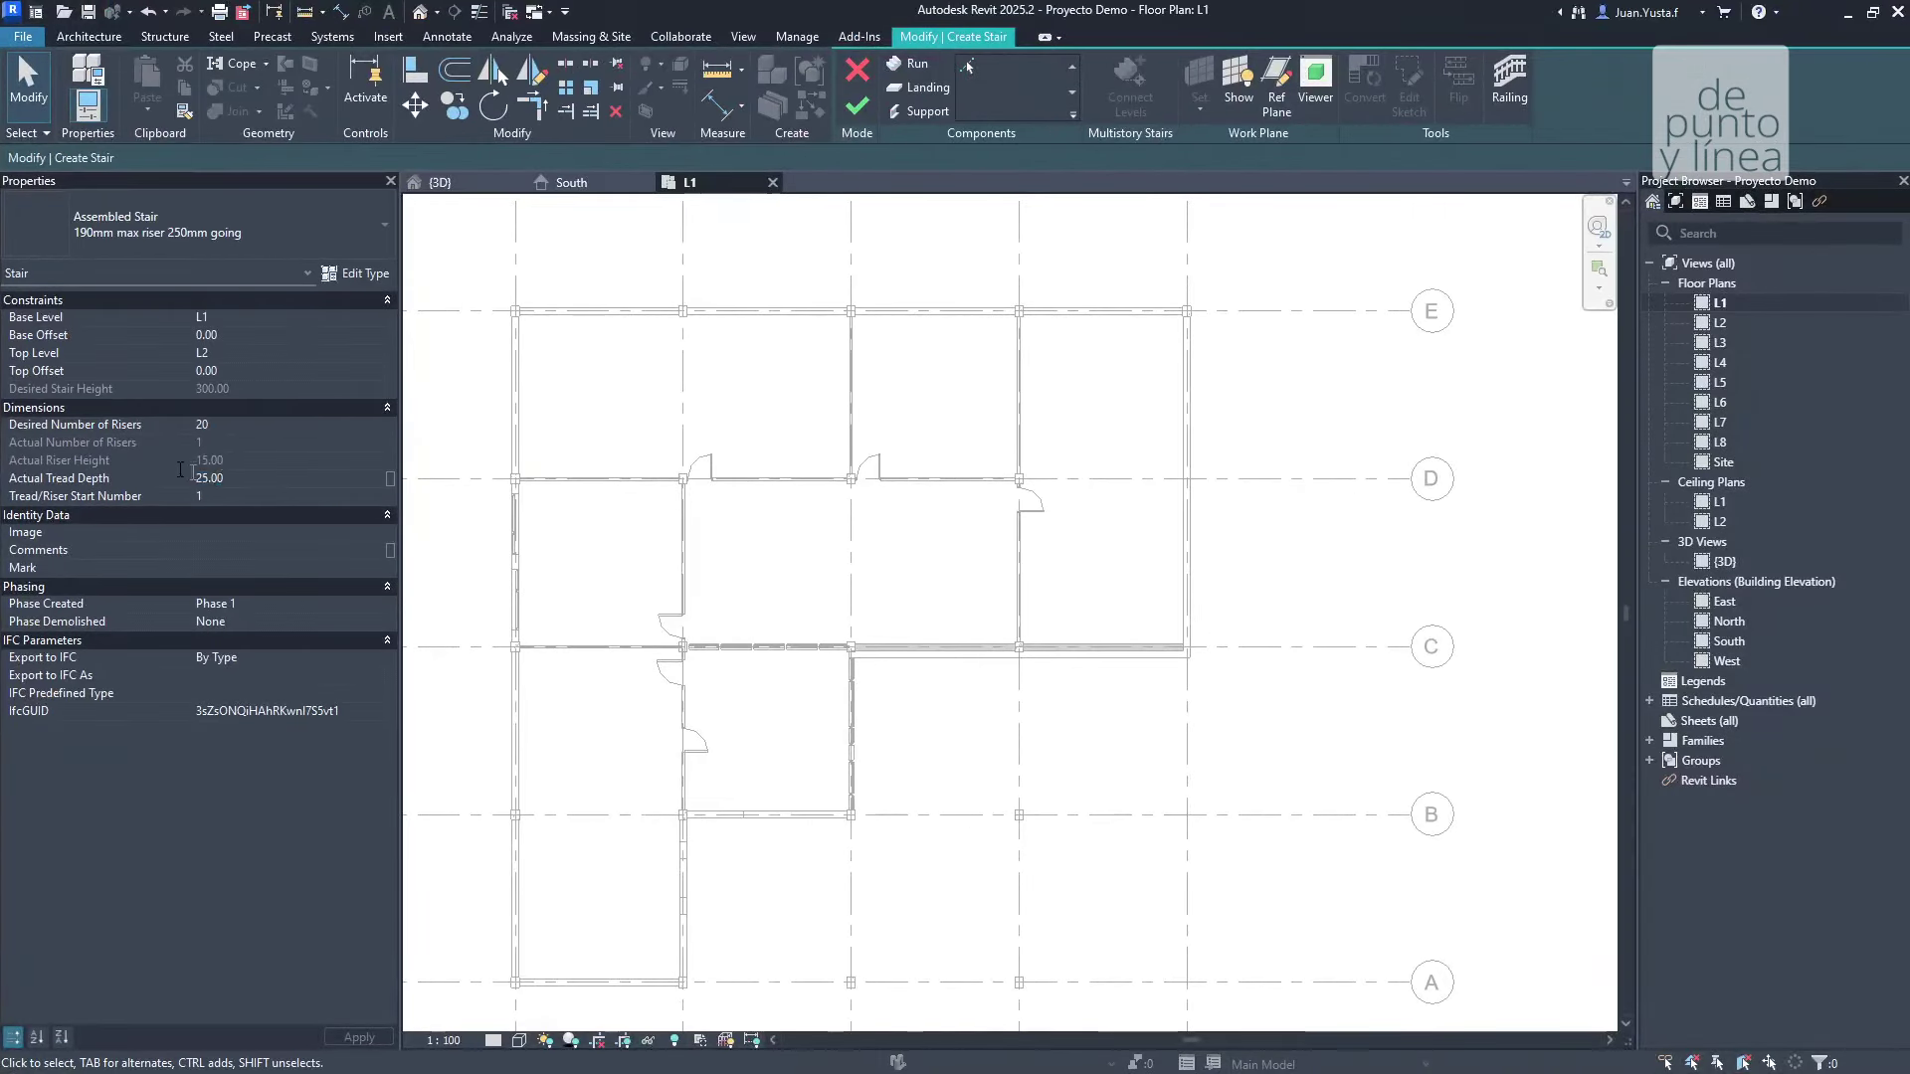
pyautogui.doubleClick(180, 469)
pyautogui.write('28')
pyautogui.press('Return')
pyautogui.scroll(3, 696, 448)
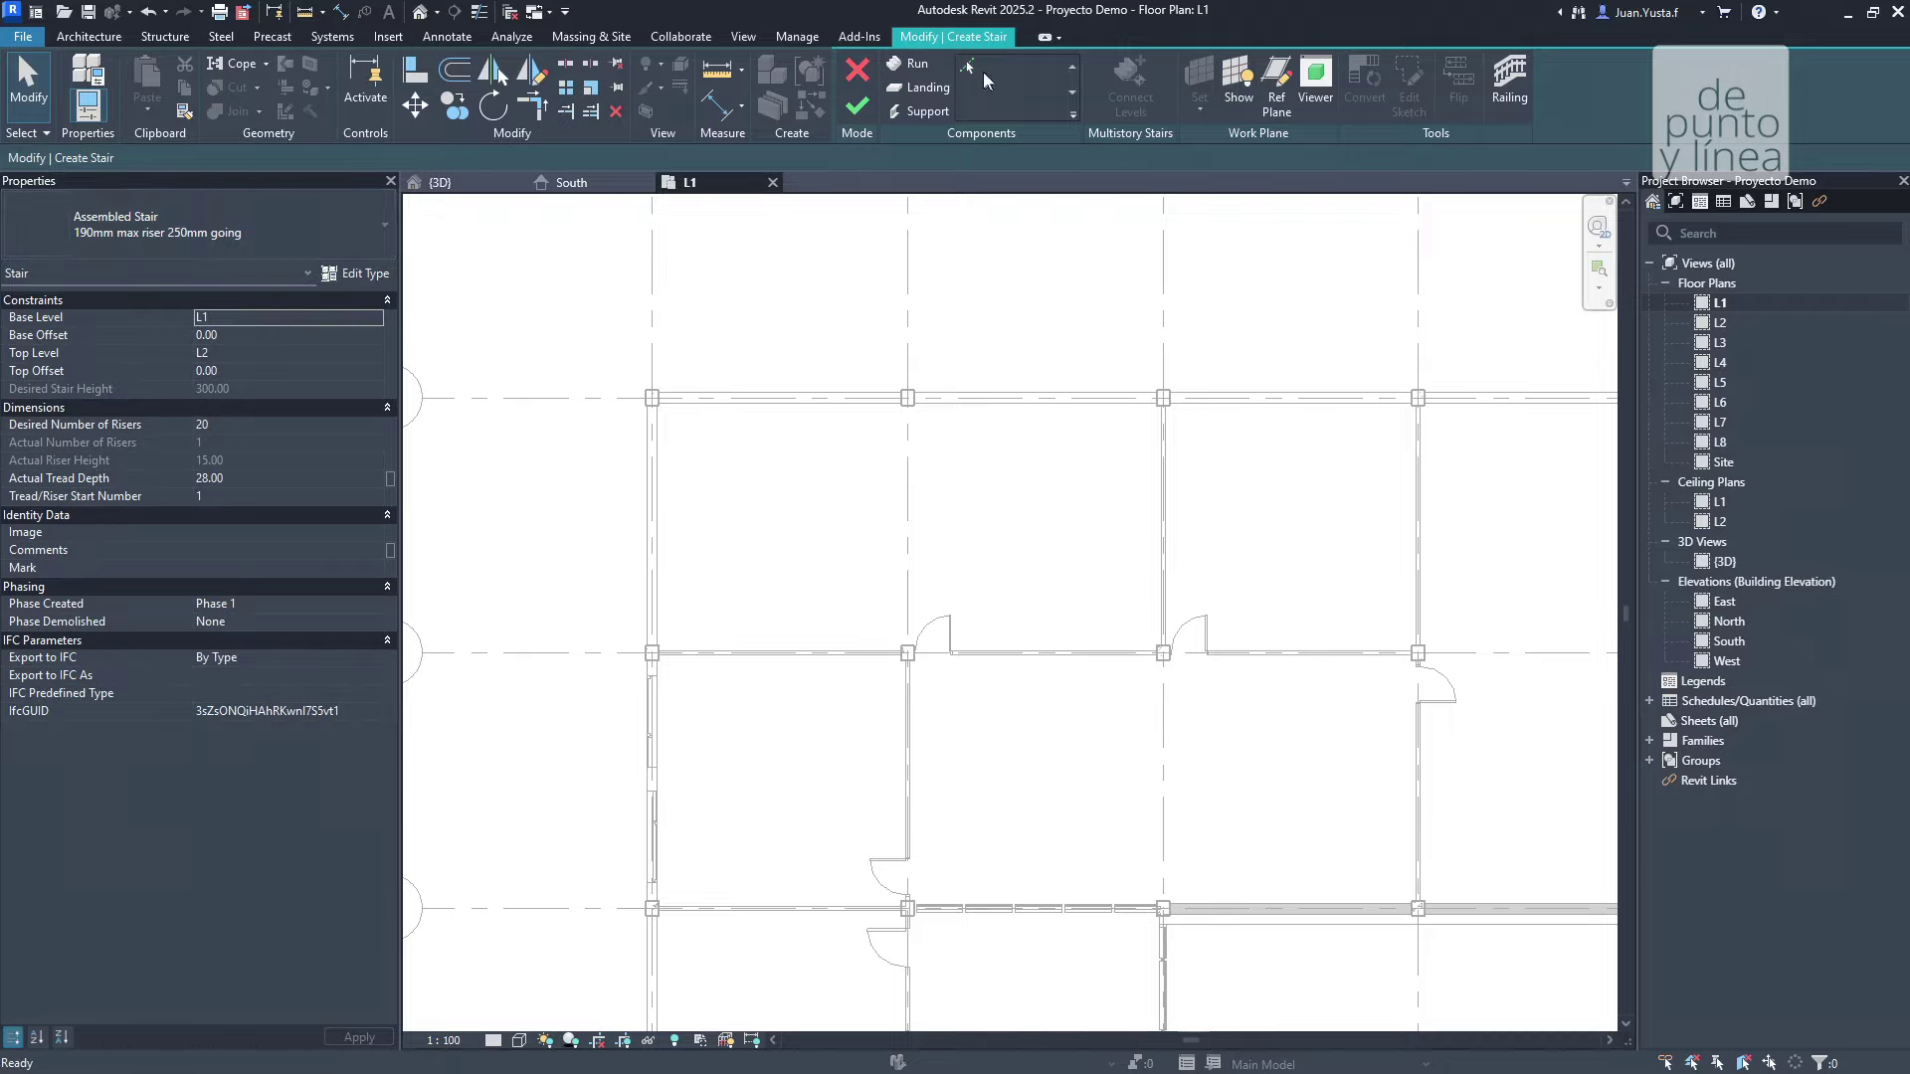
# Choose the Run tool and review the Location Line options without changing them.
pyautogui.click(915, 72)
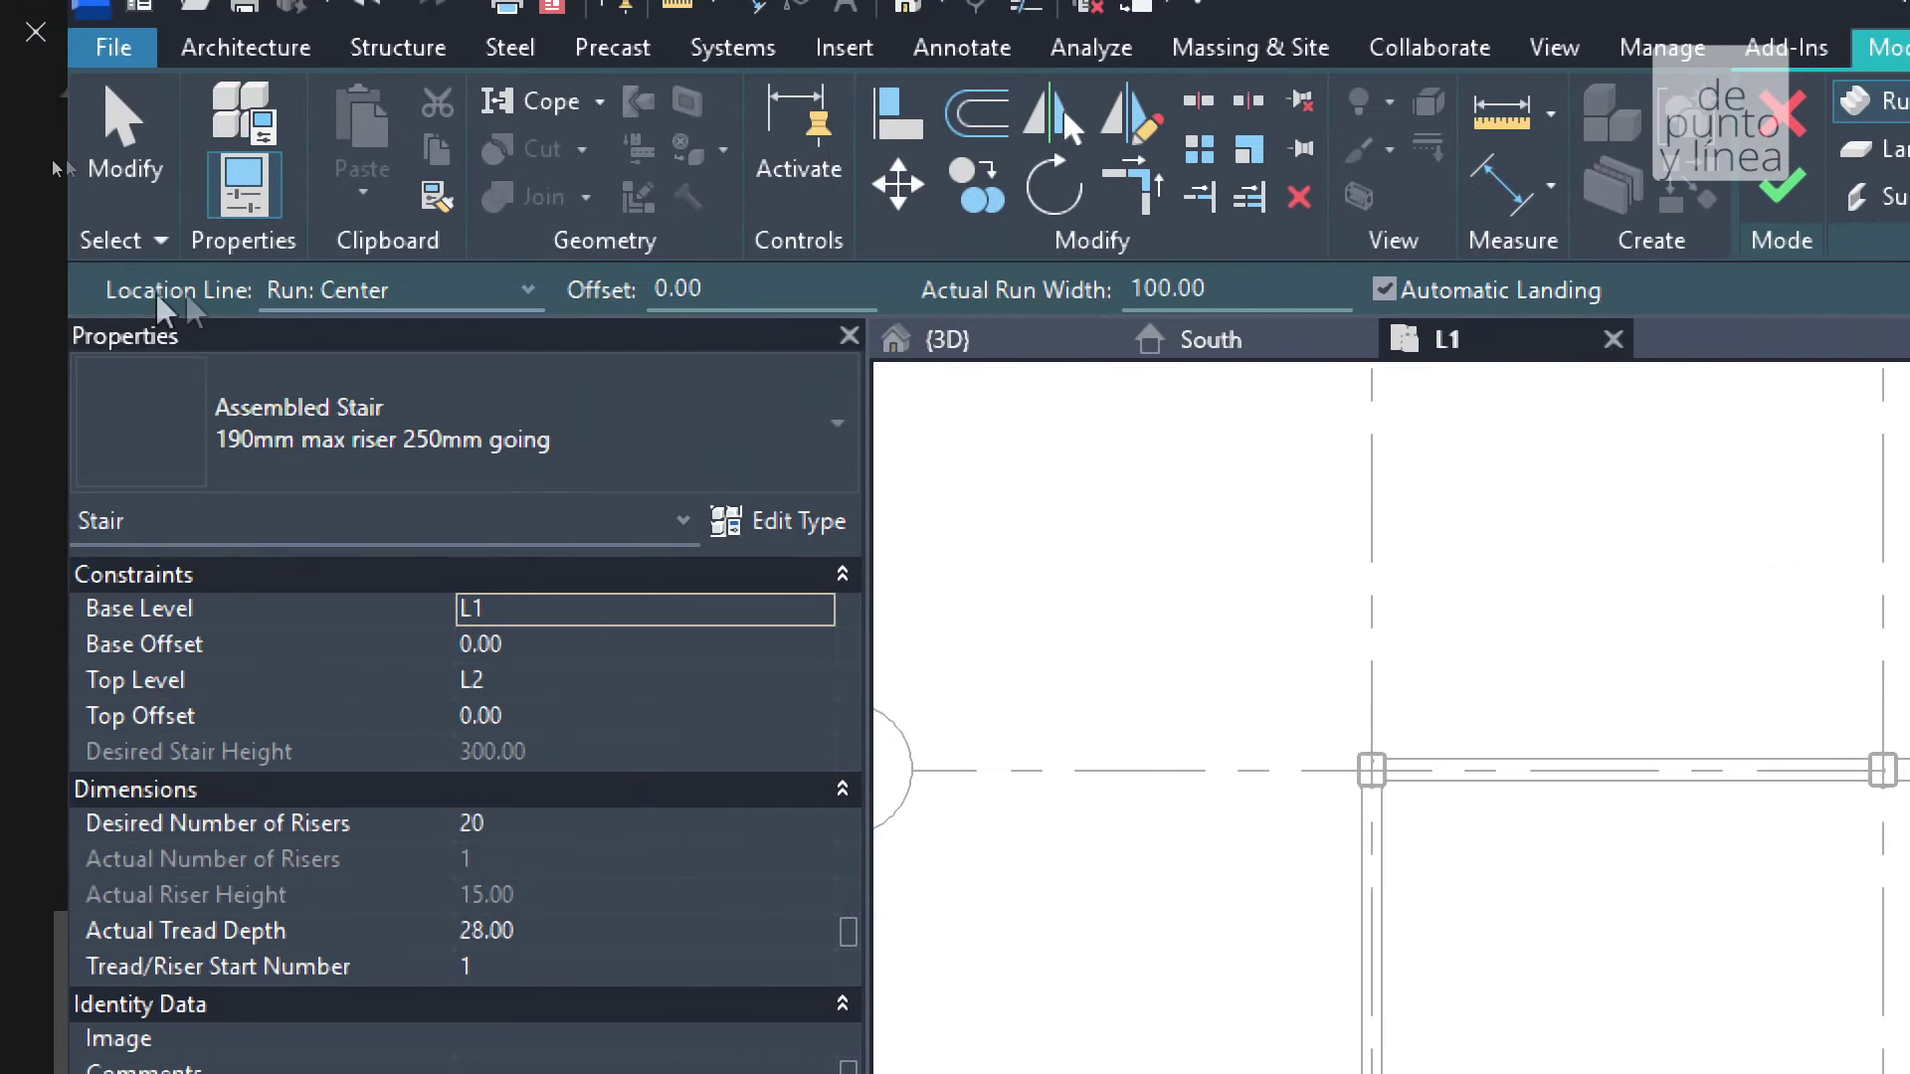
pyautogui.click(189, 319)
pyautogui.click(403, 304)
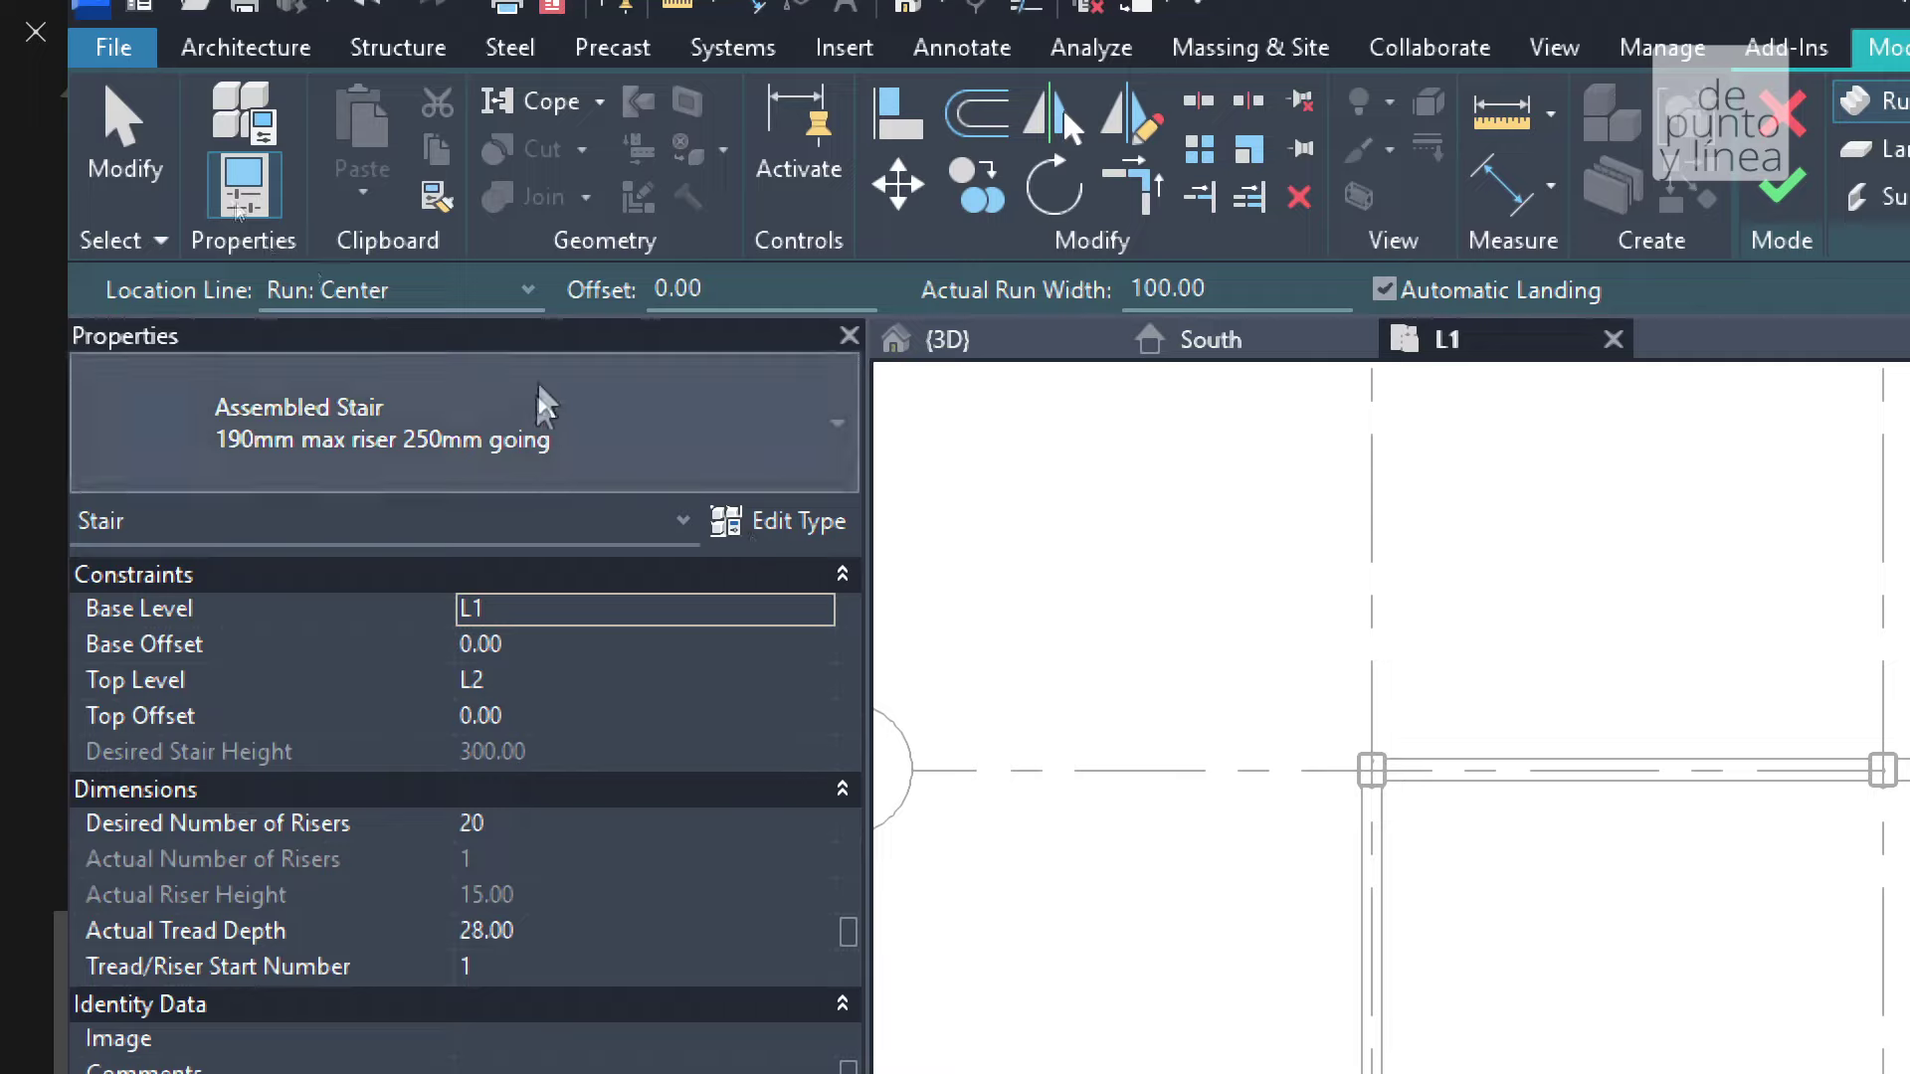
pyautogui.click(354, 299)
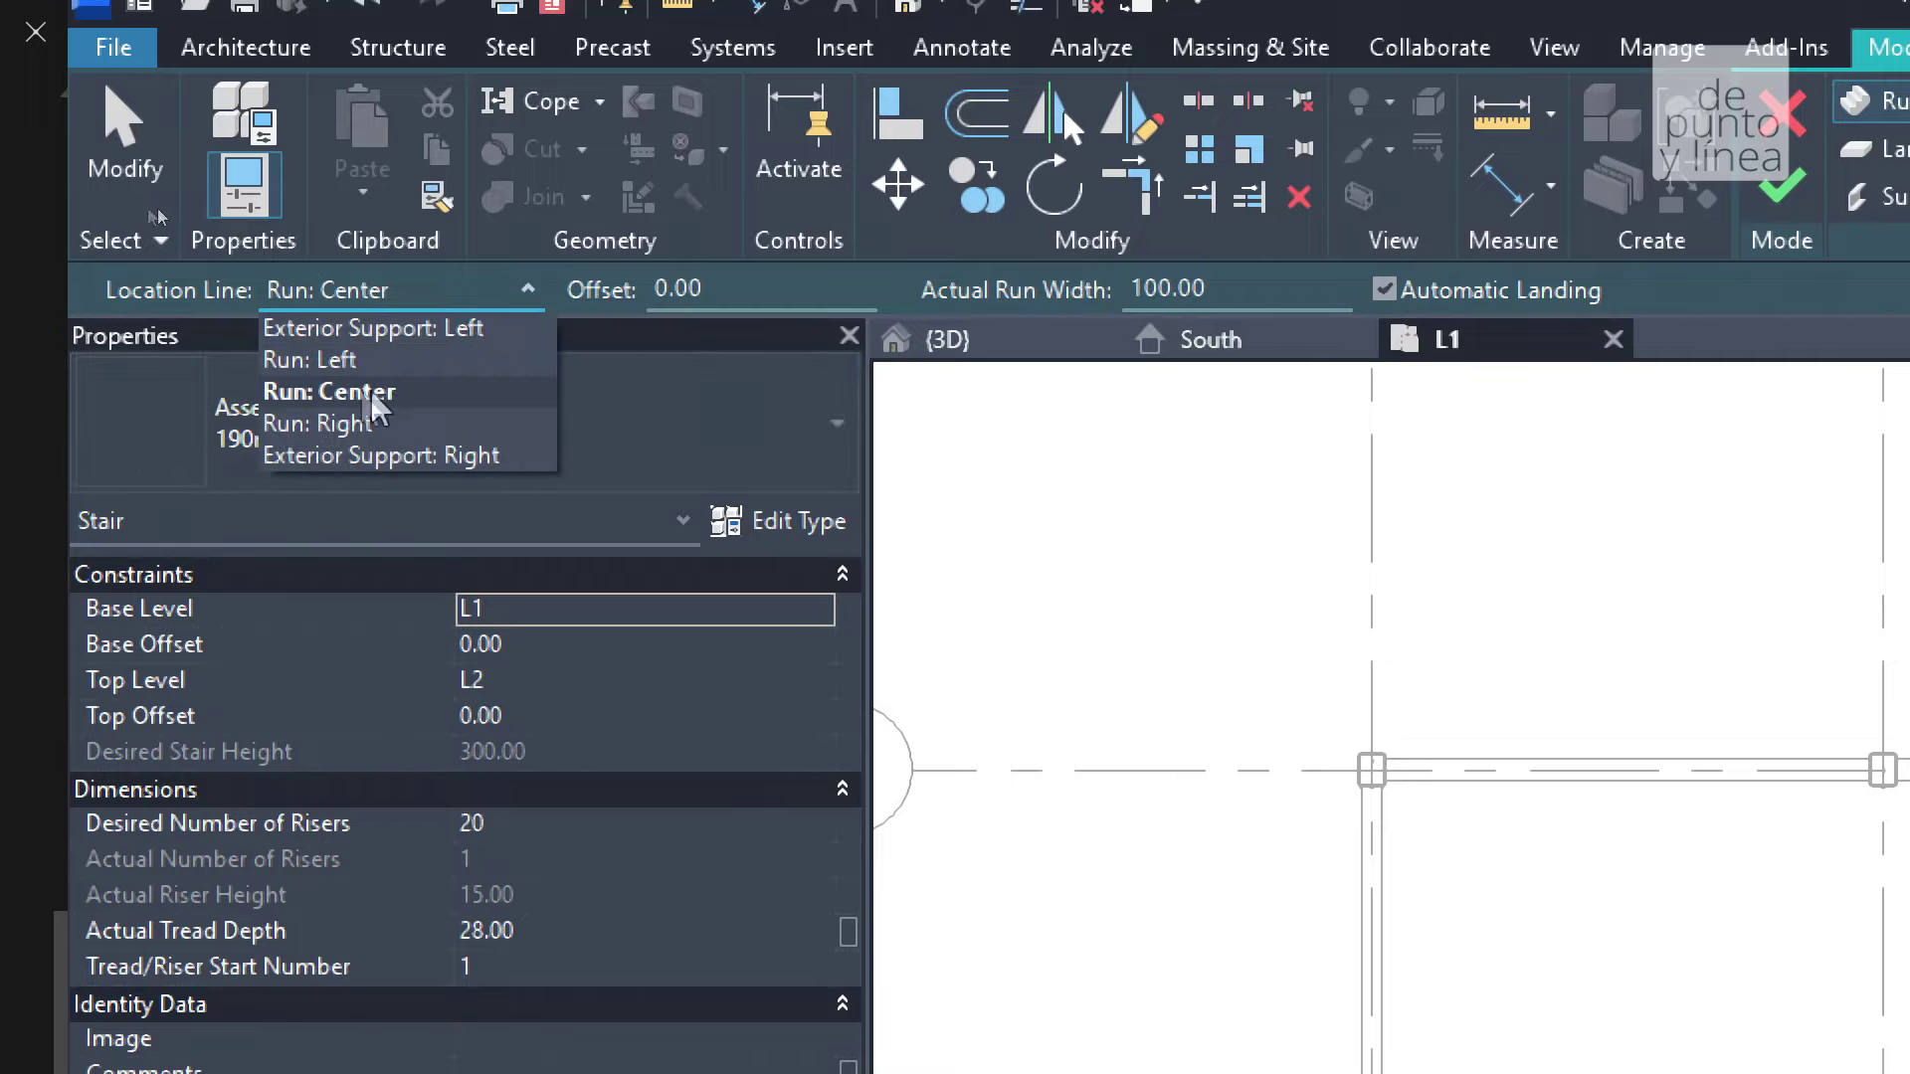
pyautogui.click(374, 292)
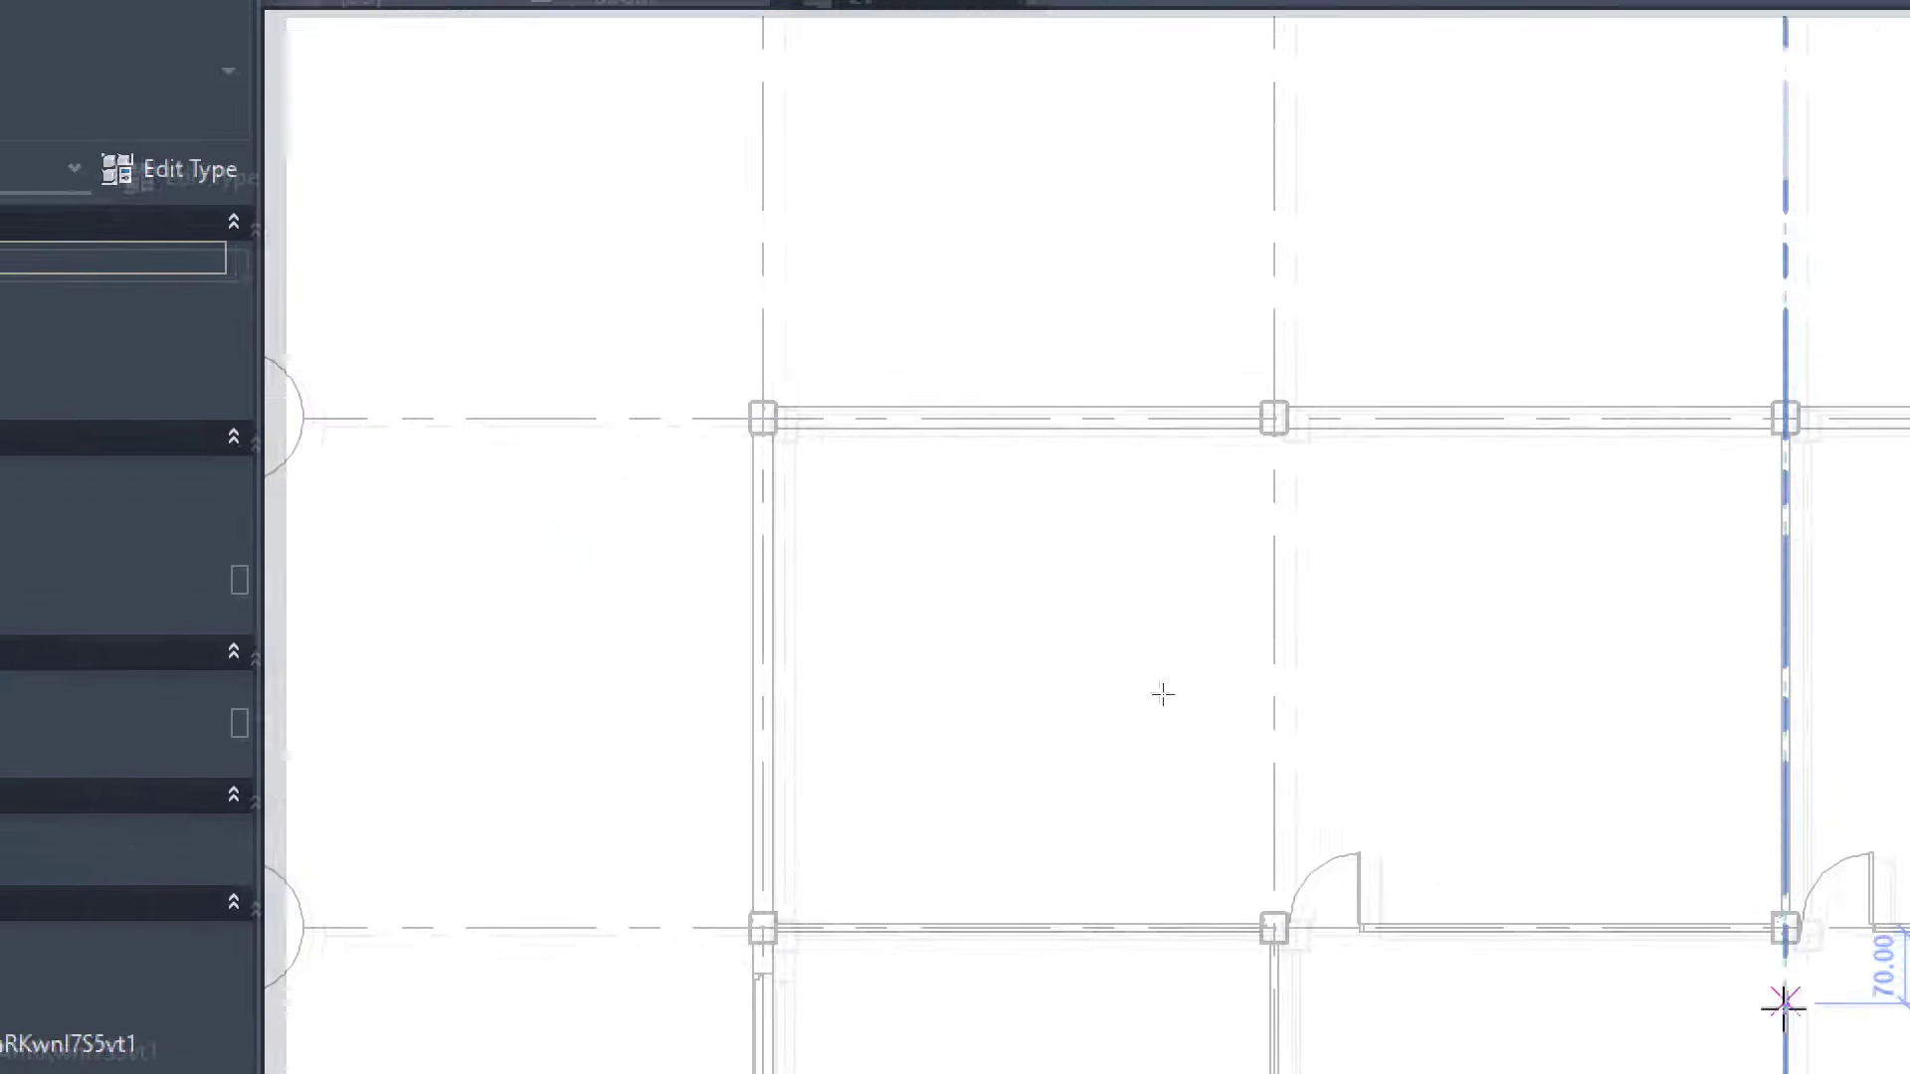
# Set Location Line to Exterior Support: Right, sketch a 20-riser trial run, then undo it.
pyautogui.click(630, 438)
pyautogui.click(448, 198)
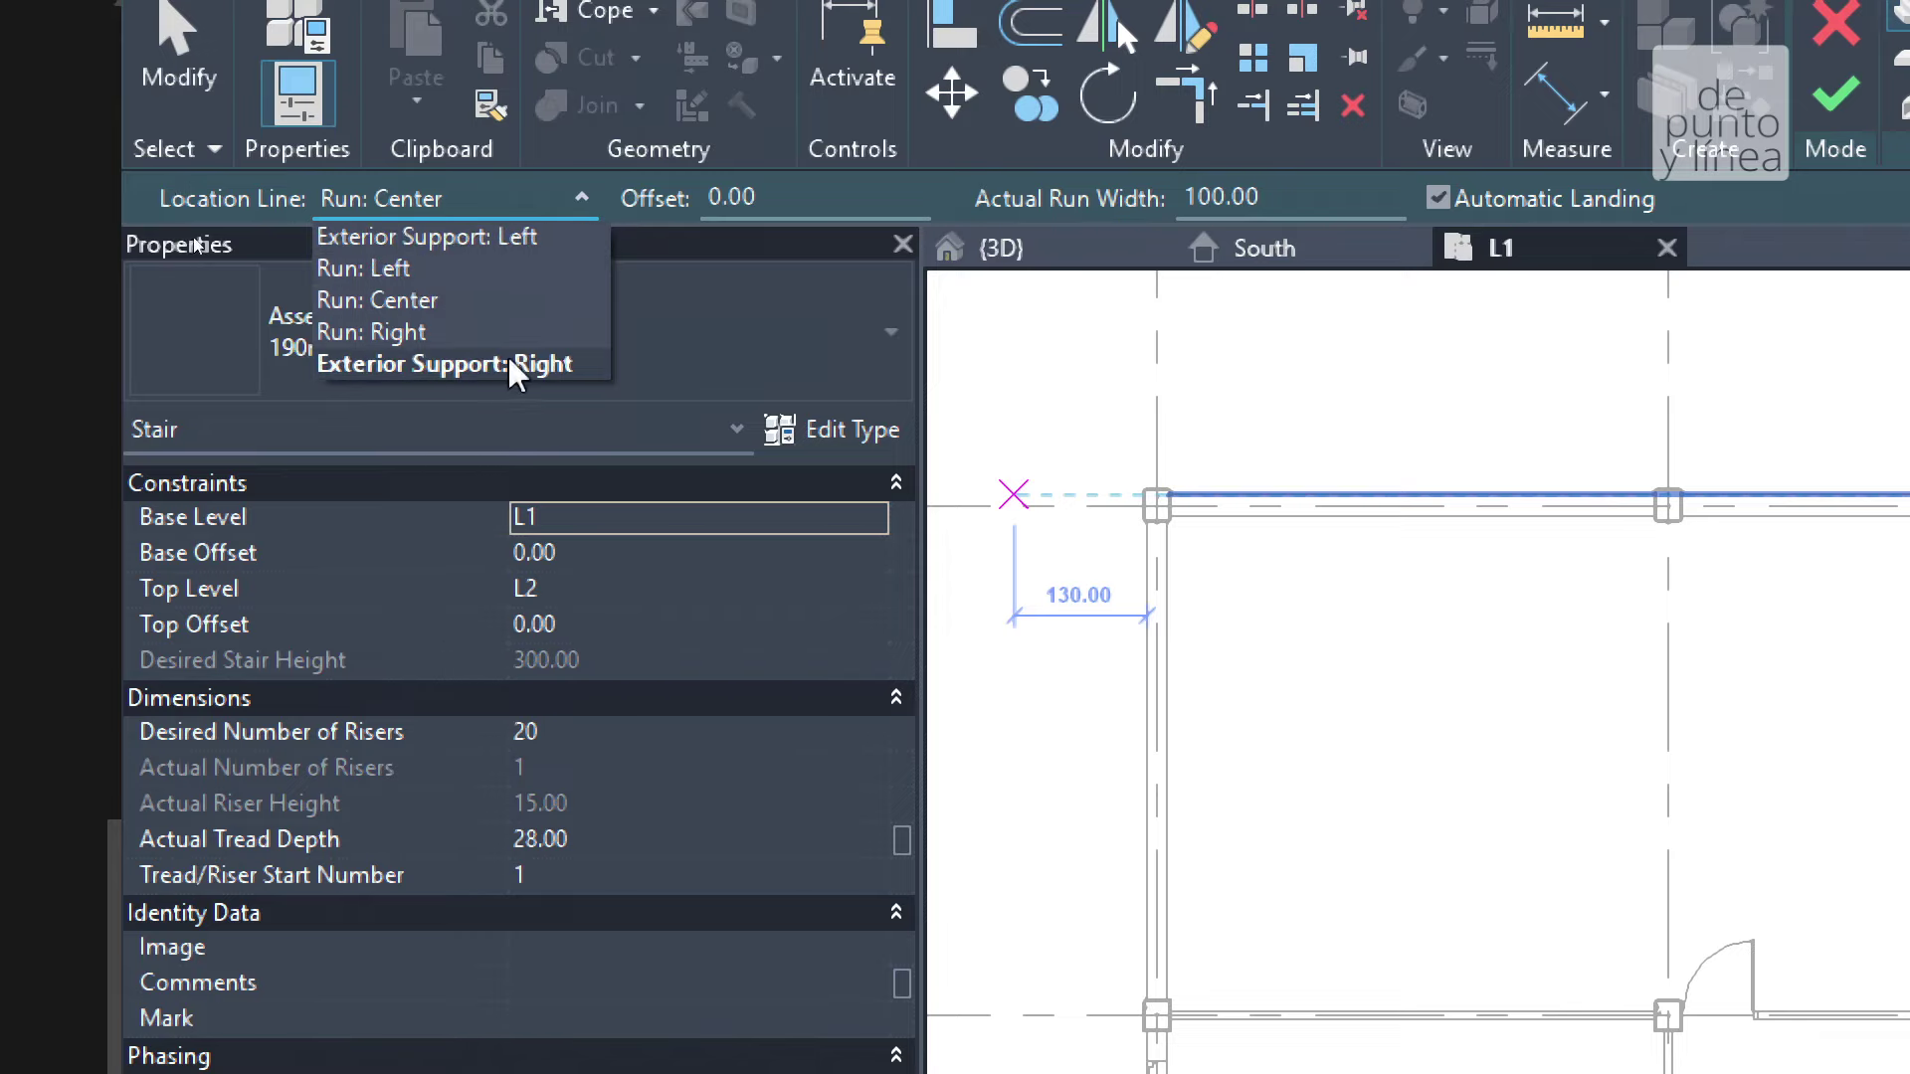
pyautogui.click(502, 365)
pyautogui.scroll(2, 1293, 552)
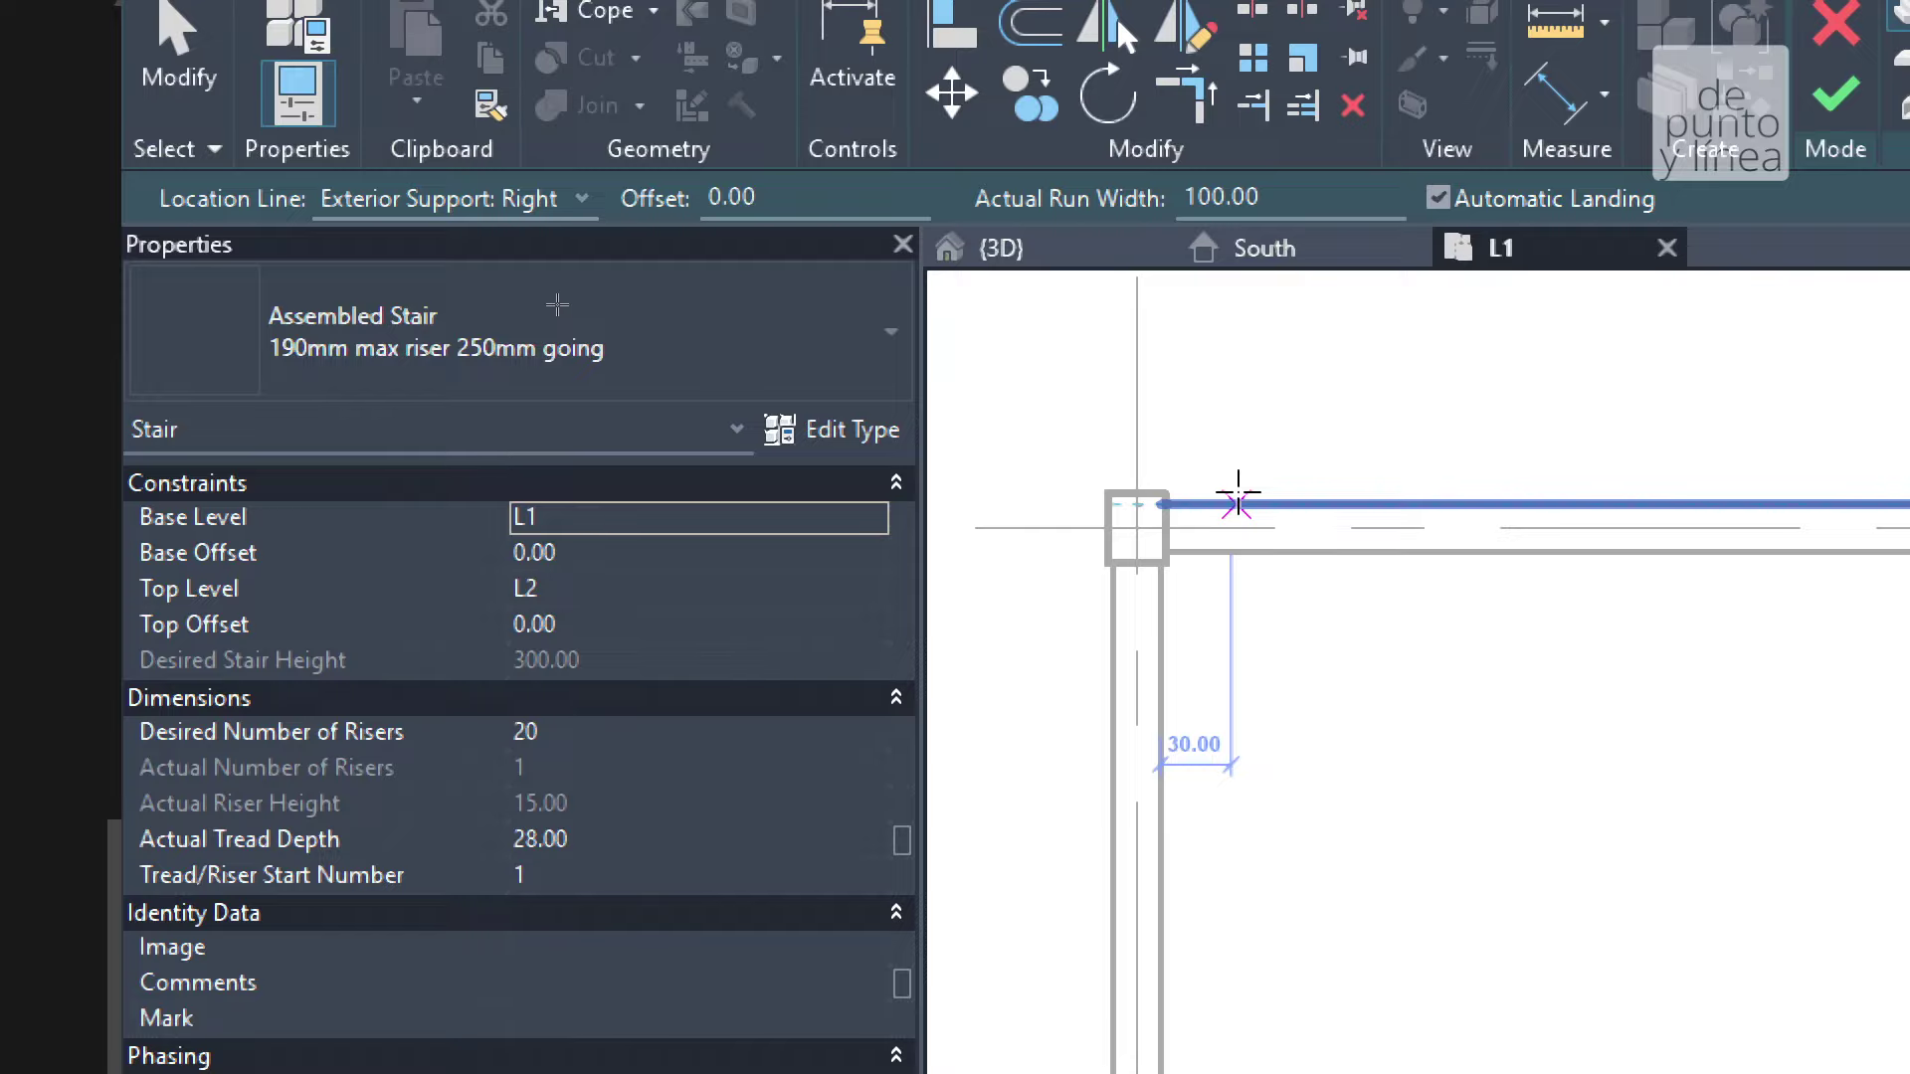
pyautogui.click(1214, 552)
pyautogui.scroll(-1, 1213, 567)
pyautogui.scroll(-2, 1194, 557)
pyautogui.scroll(-2, 1186, 552)
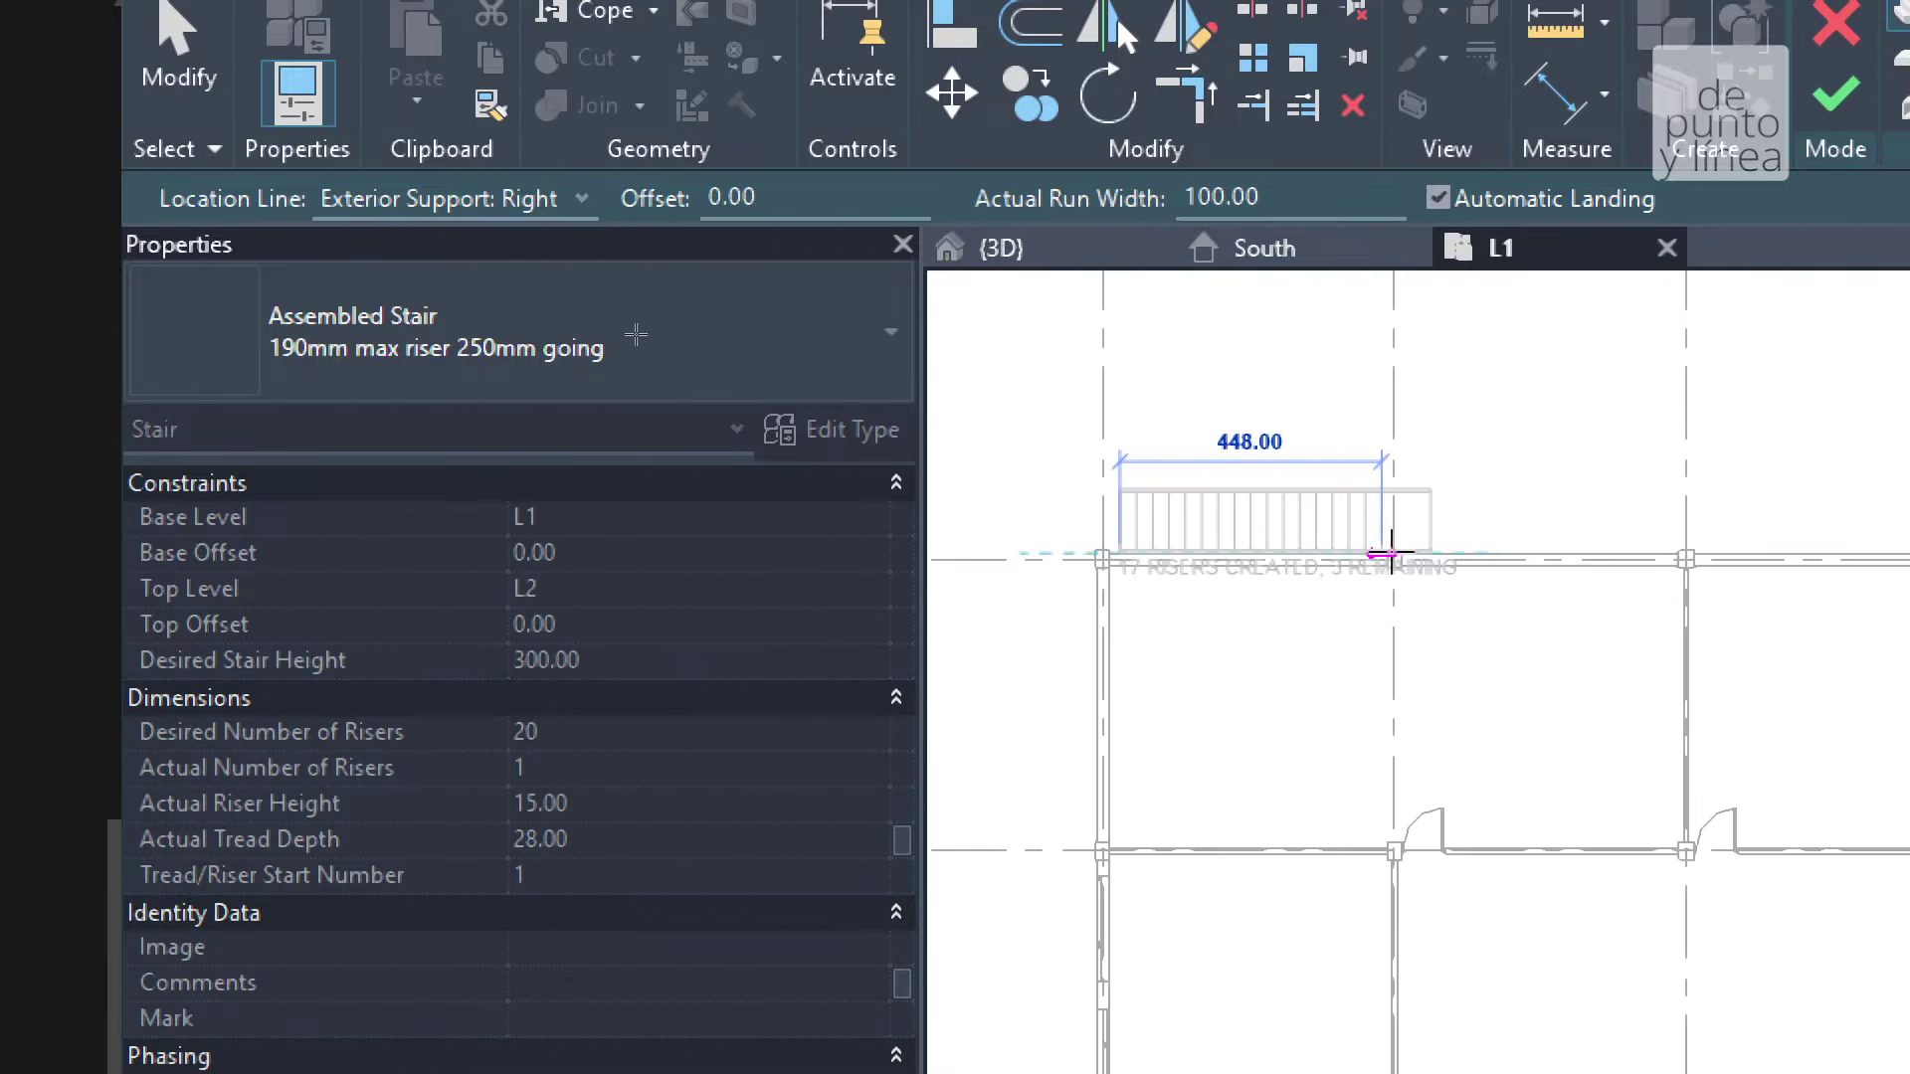
pyautogui.click(1442, 552)
pyautogui.hotkey('ctrl', 'z')
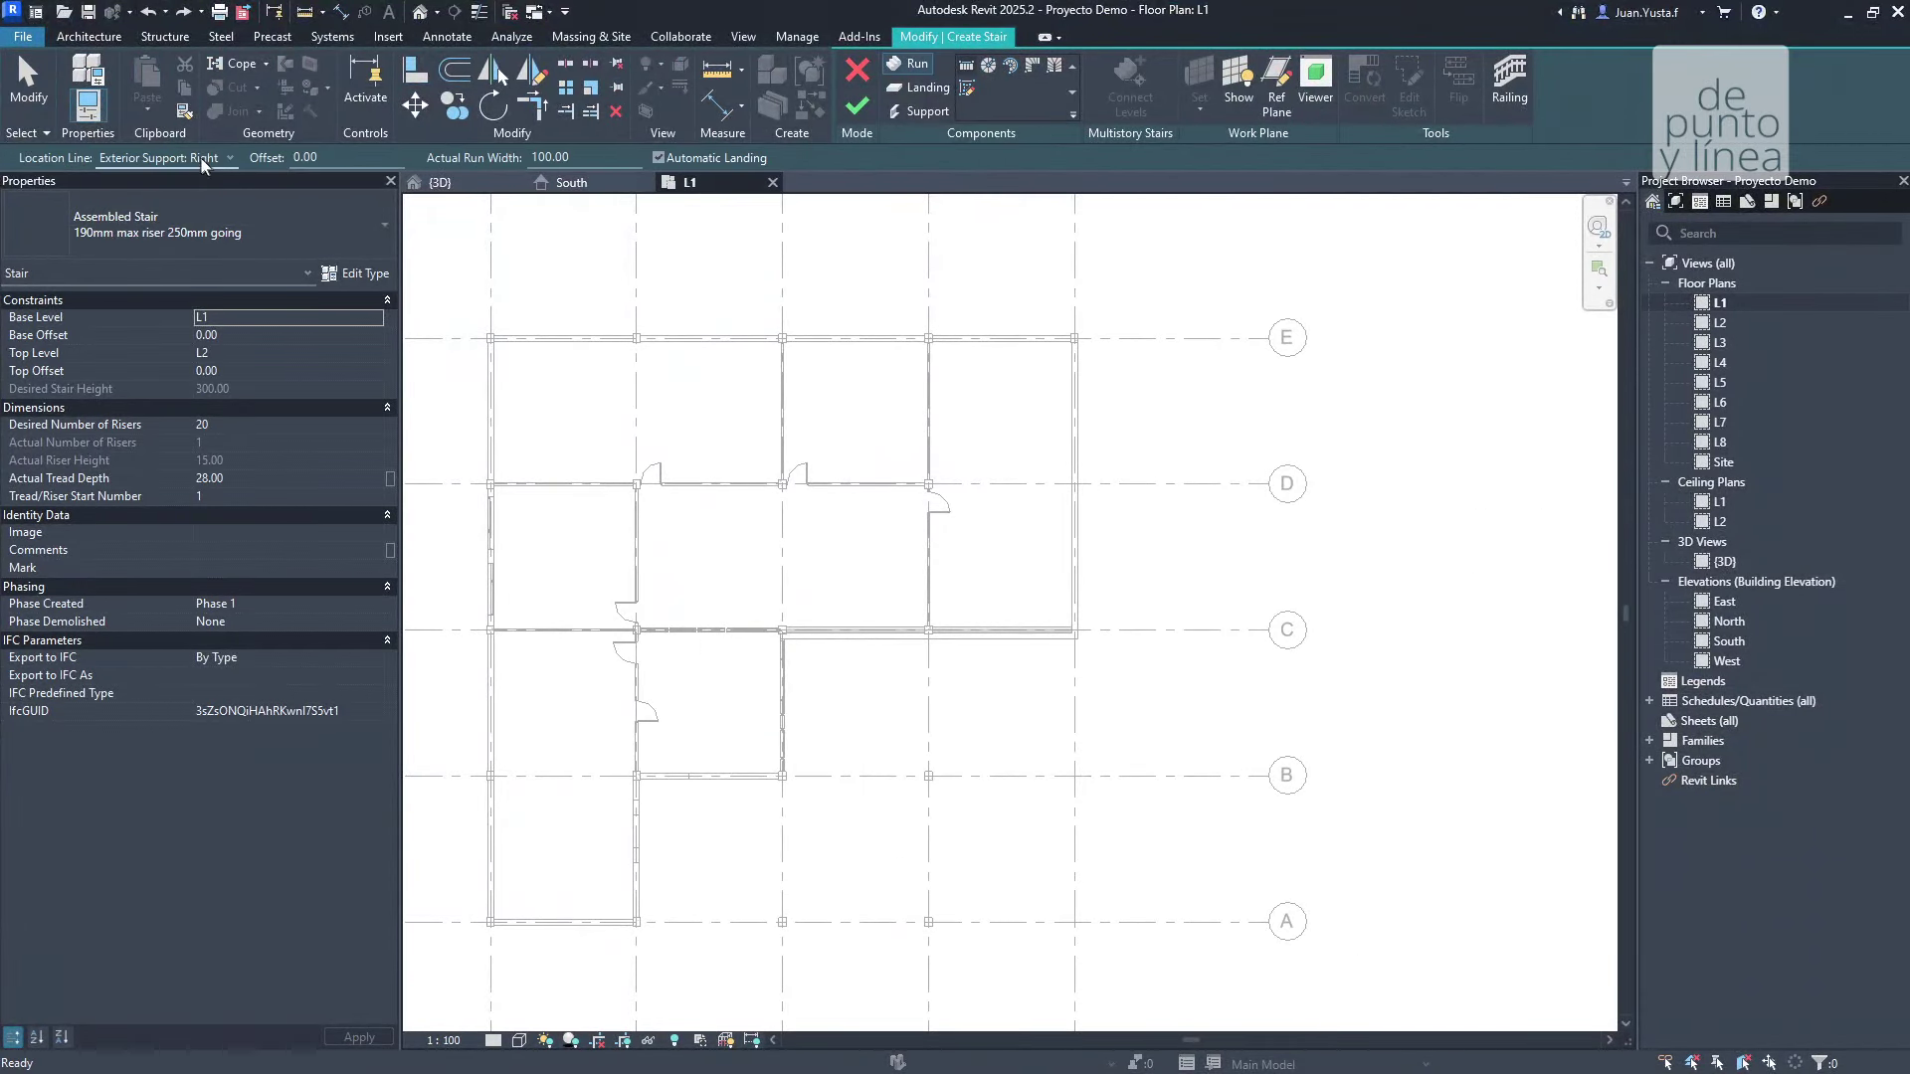
# Switch Location Line back to Run: Center and select the Actual Run Width value to replace with 150.
pyautogui.click(165, 157)
pyautogui.click(147, 215)
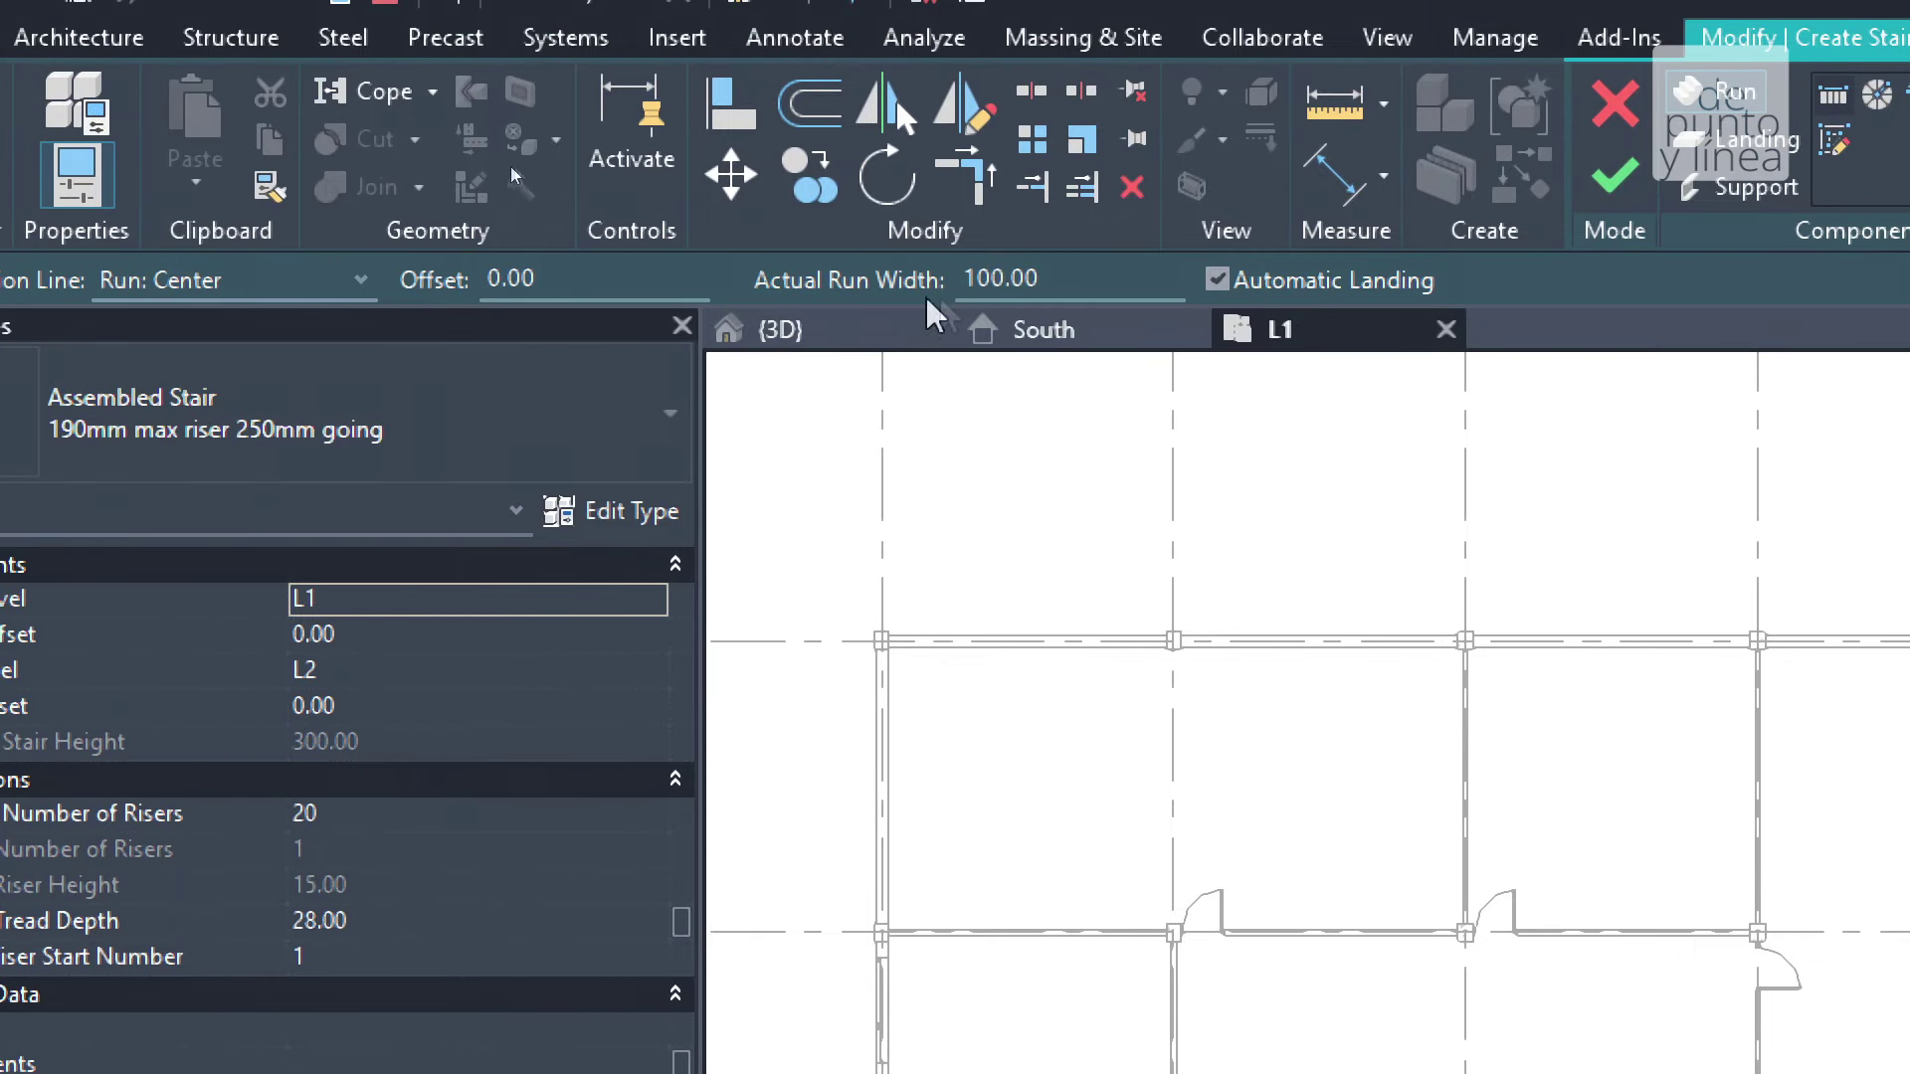
pyautogui.click(998, 286)
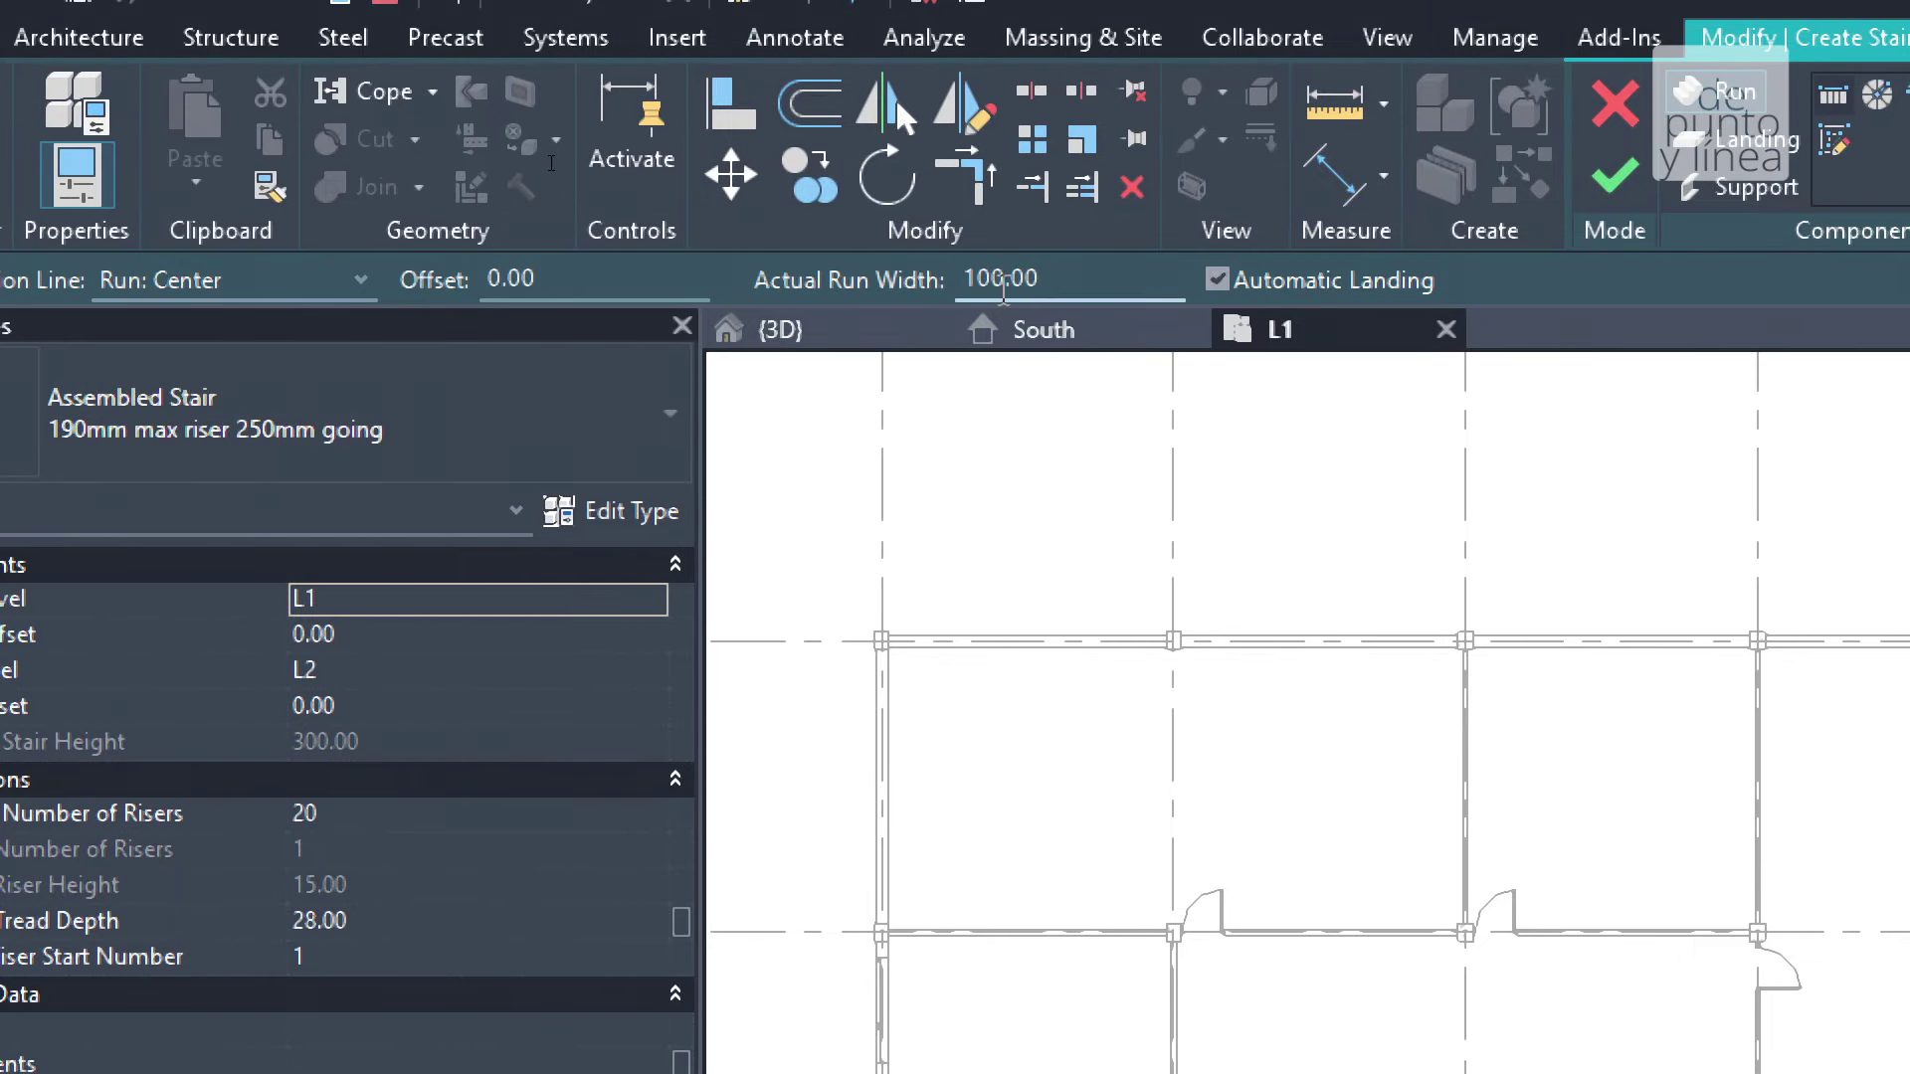
pyautogui.moveTo(1061, 278); pyautogui.dragTo(815, 303)
pyautogui.write('150')
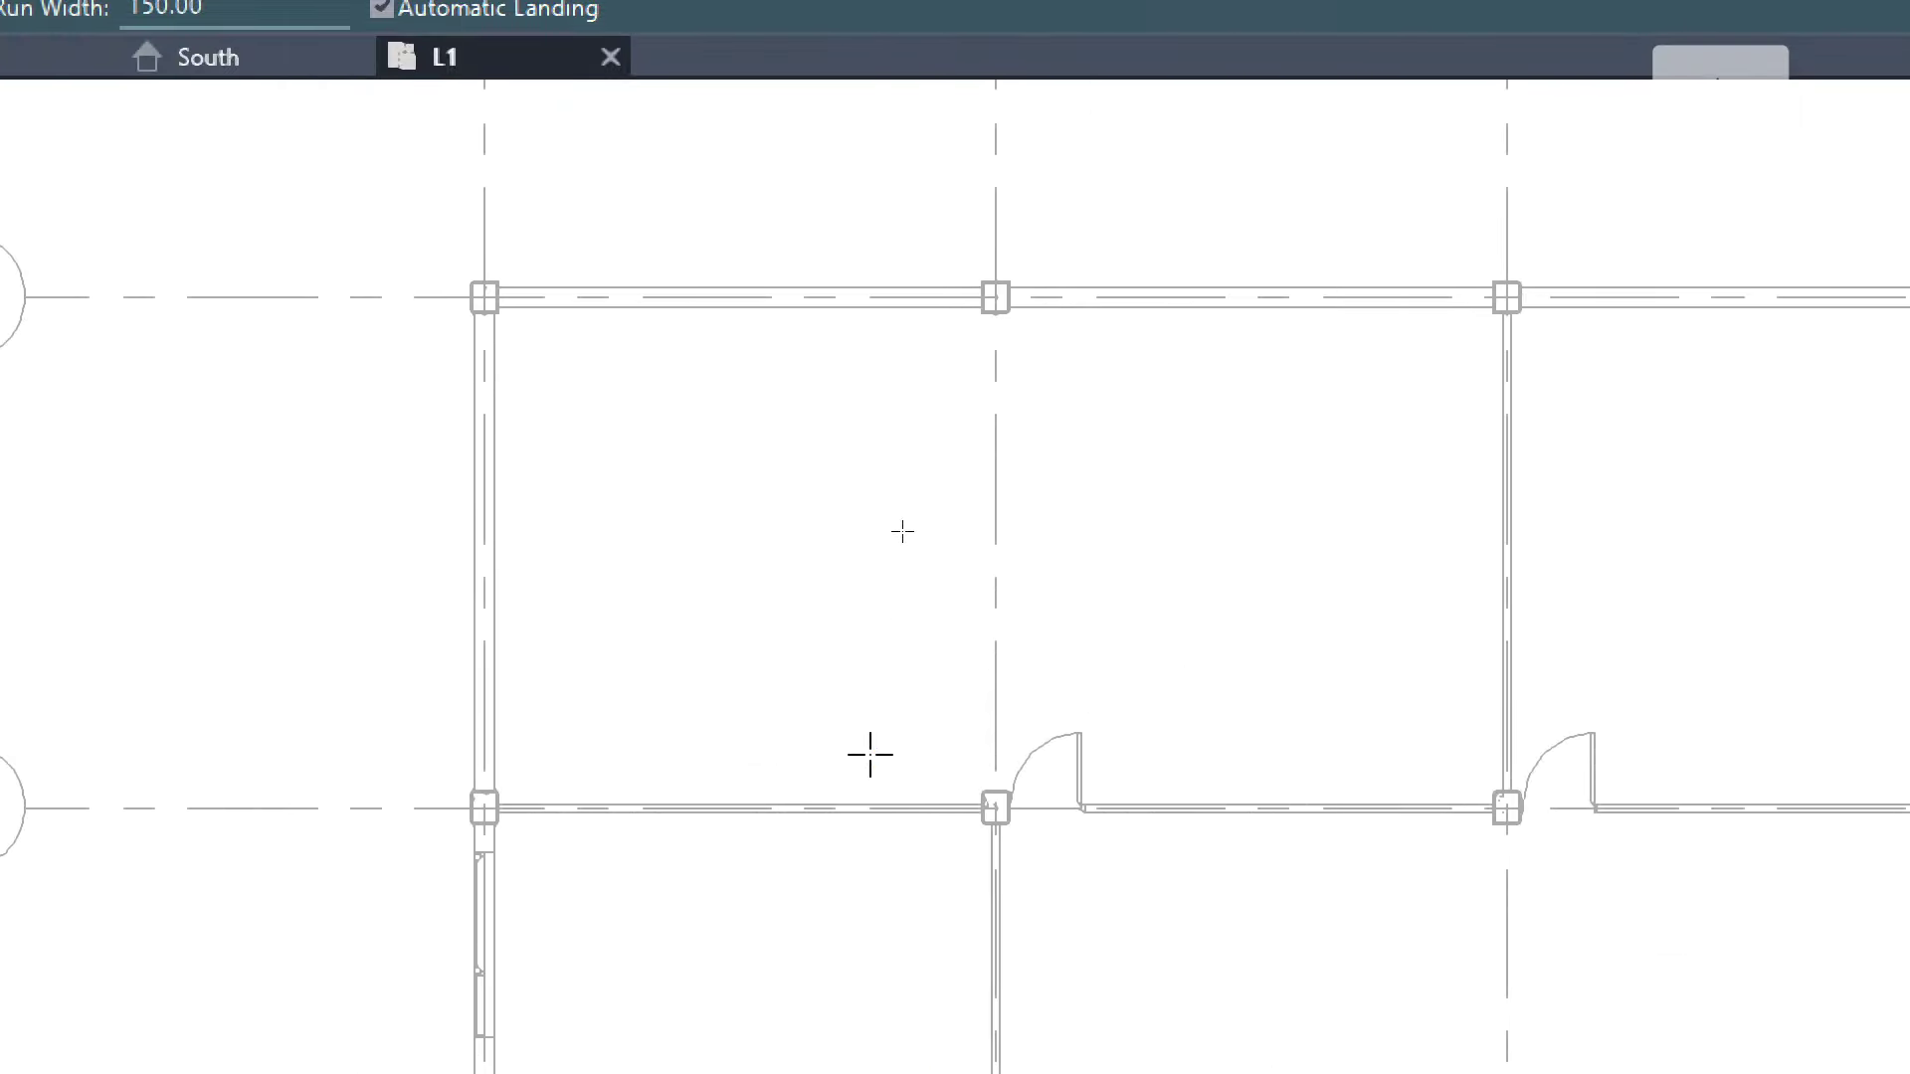
# Frame the upper room and sketch a straight 20-riser run from right to left.
pyautogui.moveTo(871, 755); pyautogui.dragTo(670, 822, button='middle')
pyautogui.moveTo(367, 119); pyautogui.dragTo(495, 392, button='middle')
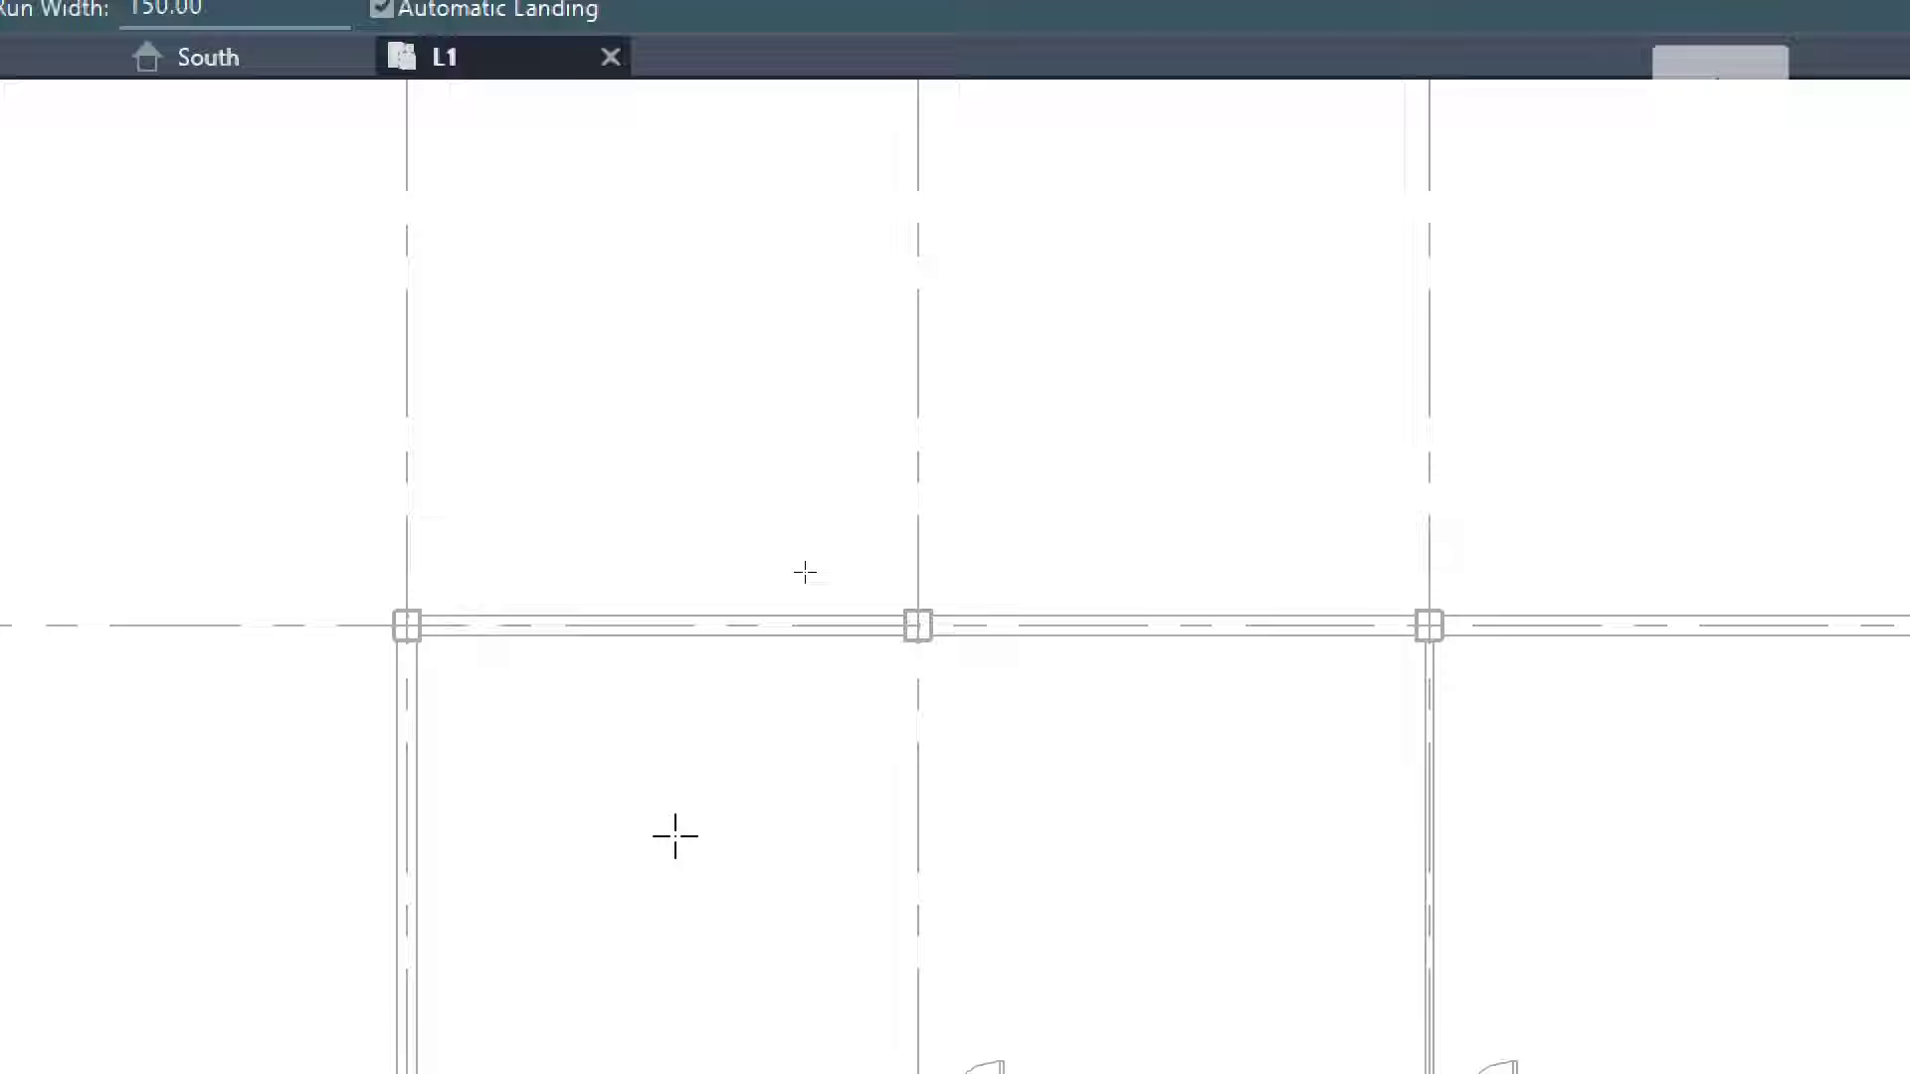
pyautogui.moveTo(725, 712); pyautogui.dragTo(695, 404, button='middle')
pyautogui.scroll(2, 647, 467)
pyautogui.moveTo(610, 618); pyautogui.dragTo(647, 527, button='middle')
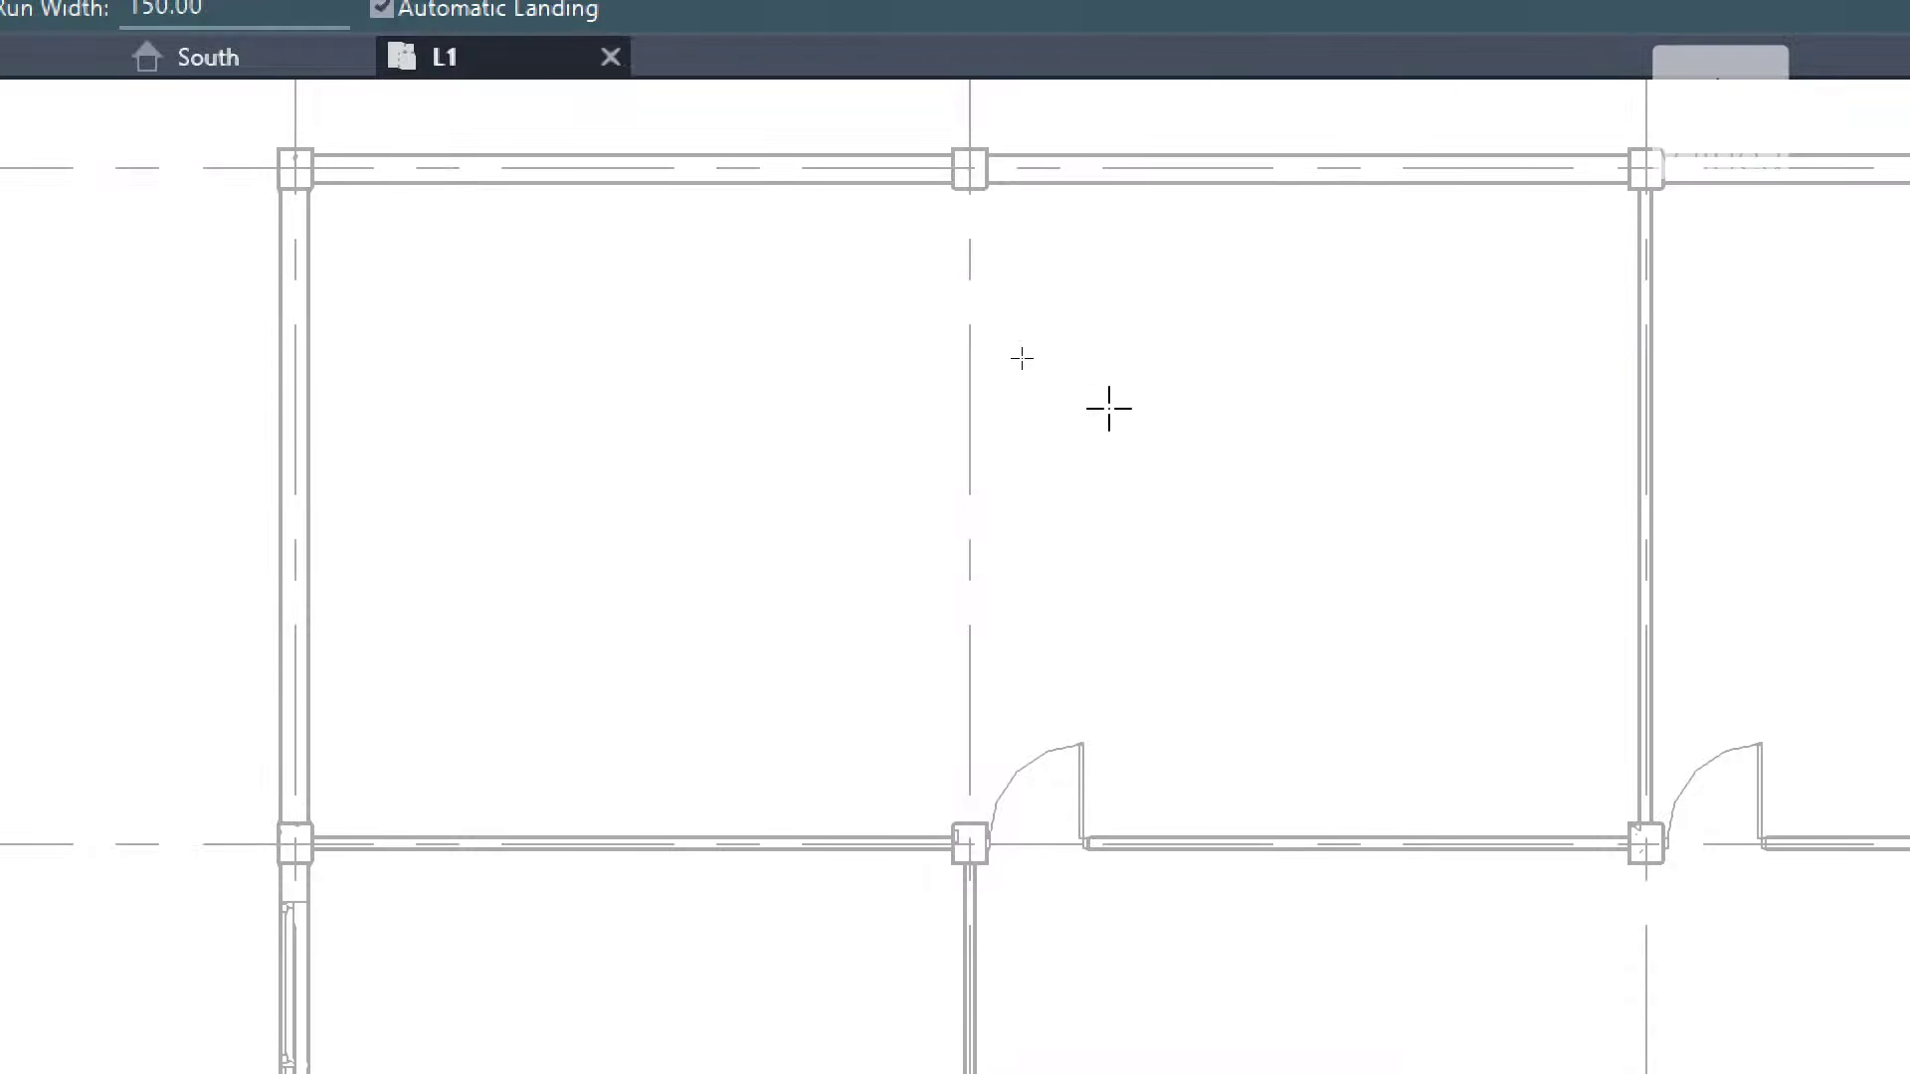
pyautogui.click(1181, 420)
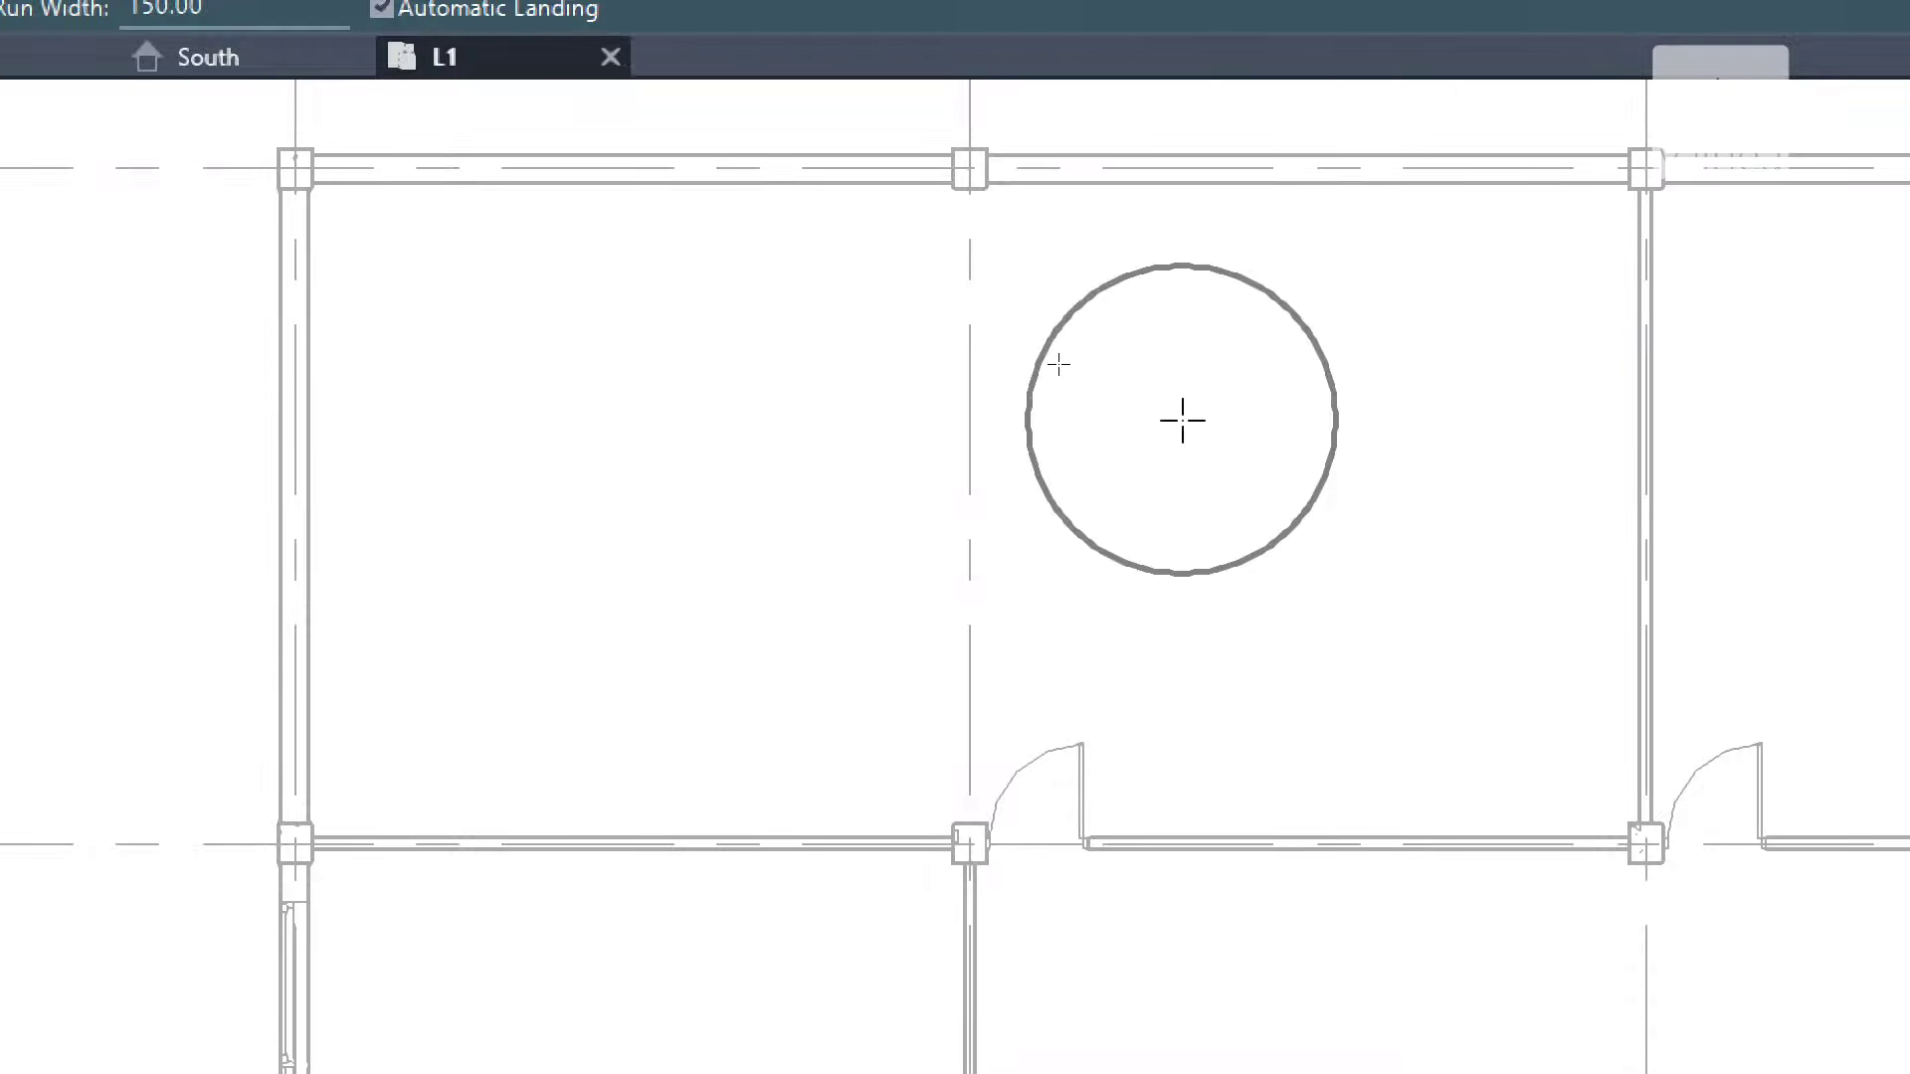
pyautogui.click(1252, 444)
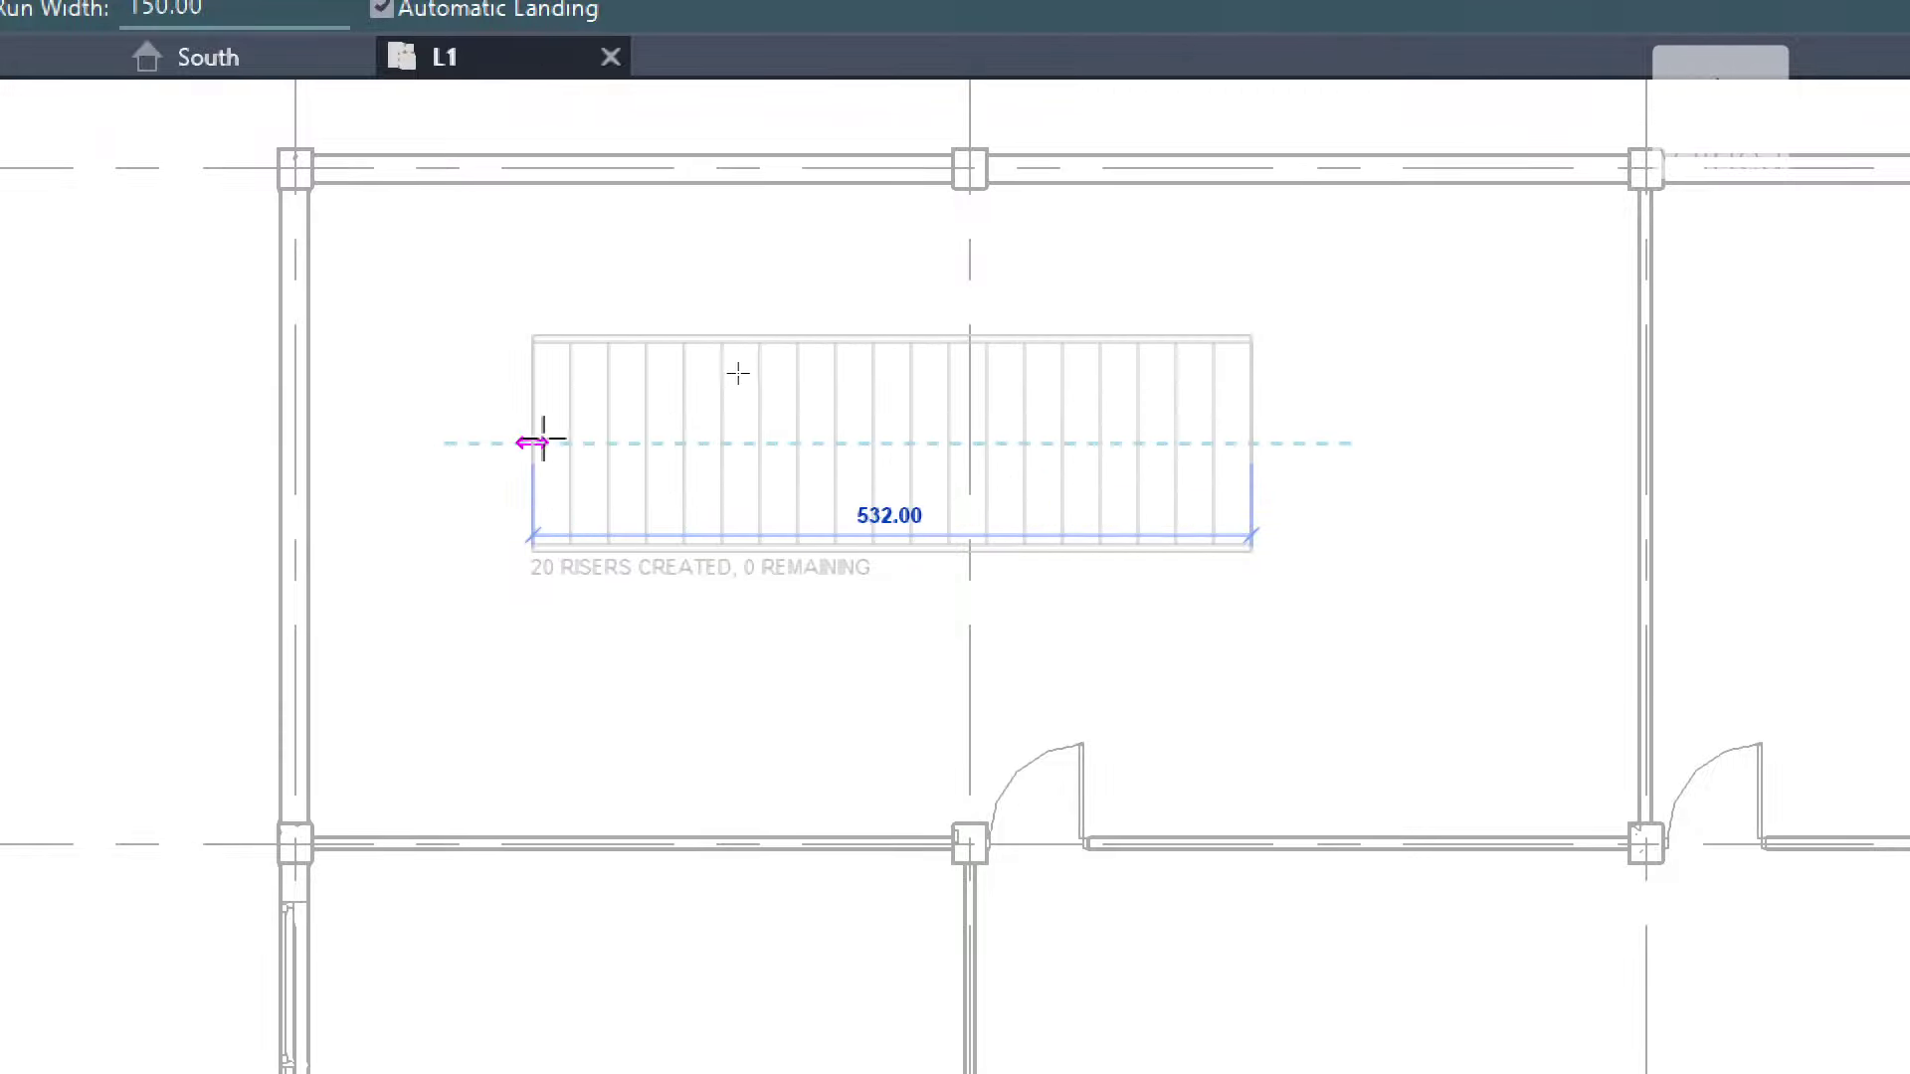
pyautogui.click(430, 441)
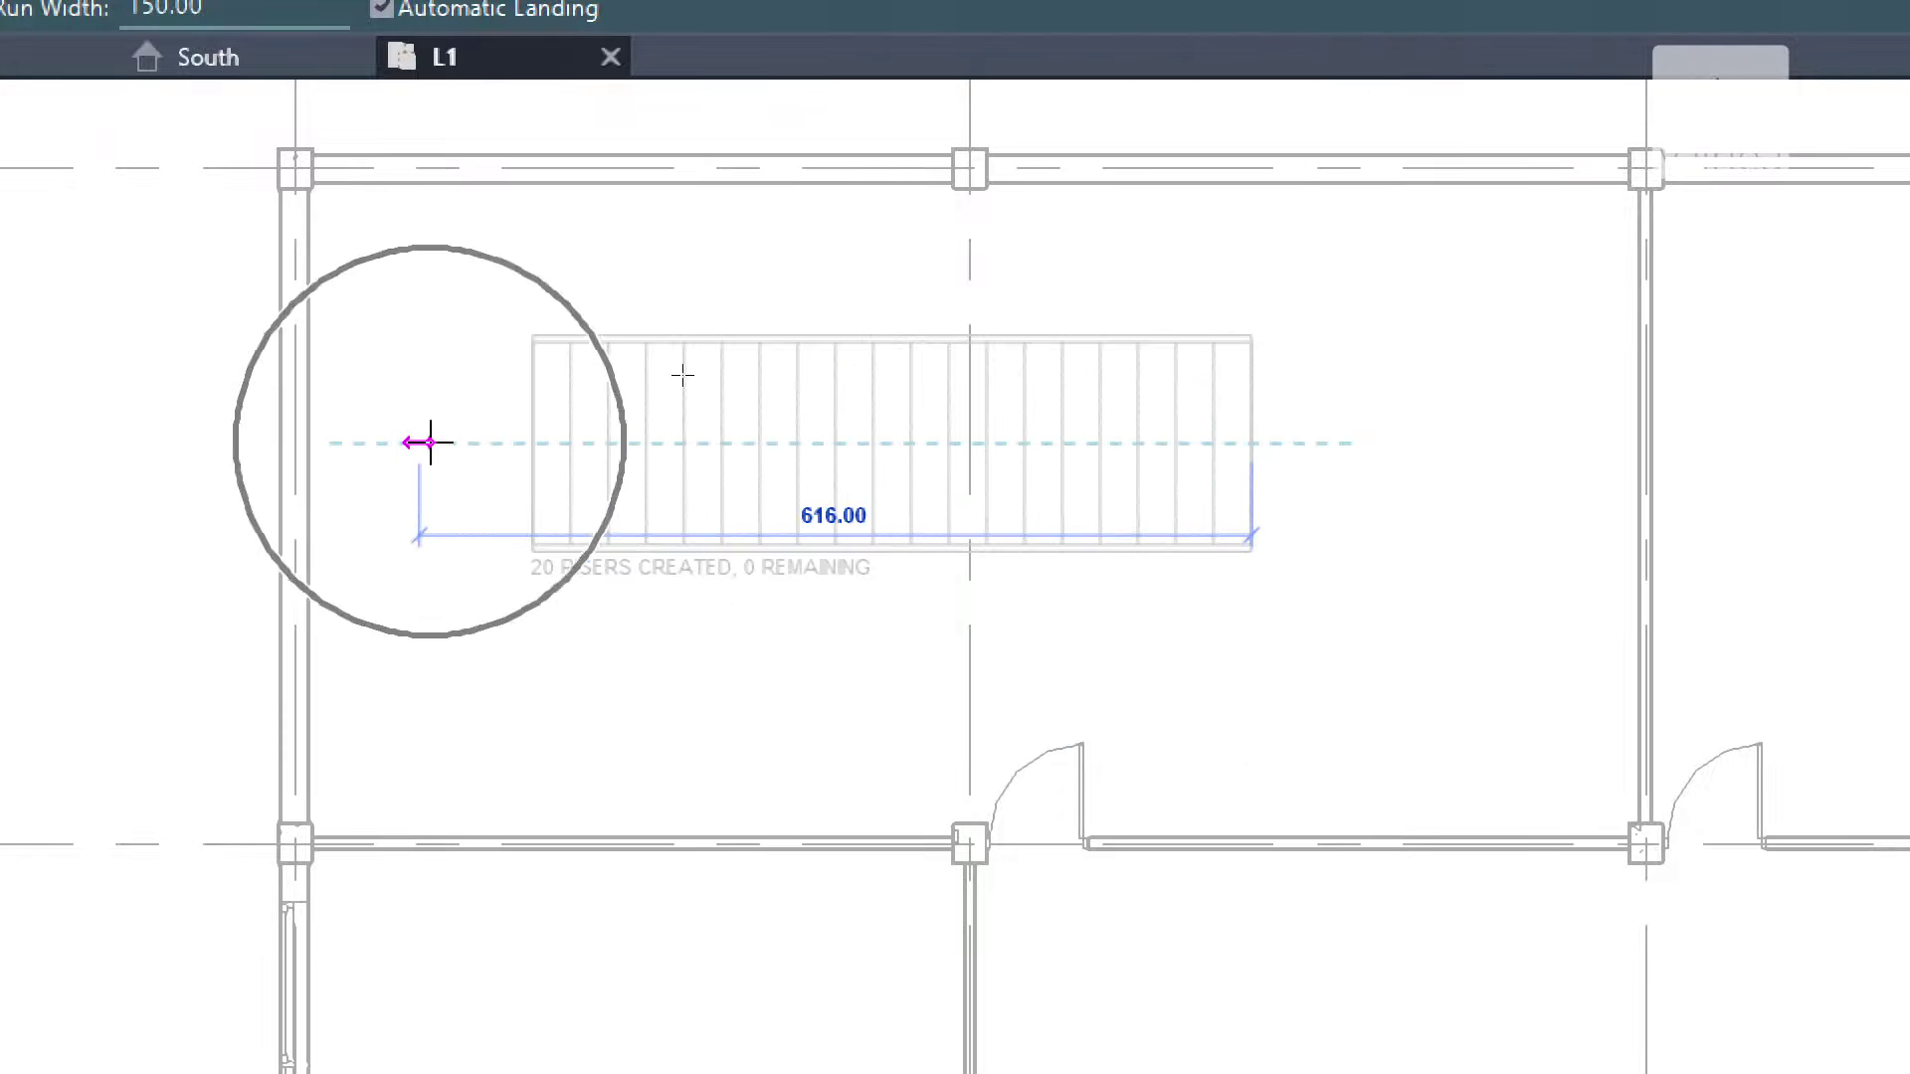
pyautogui.press('Escape')
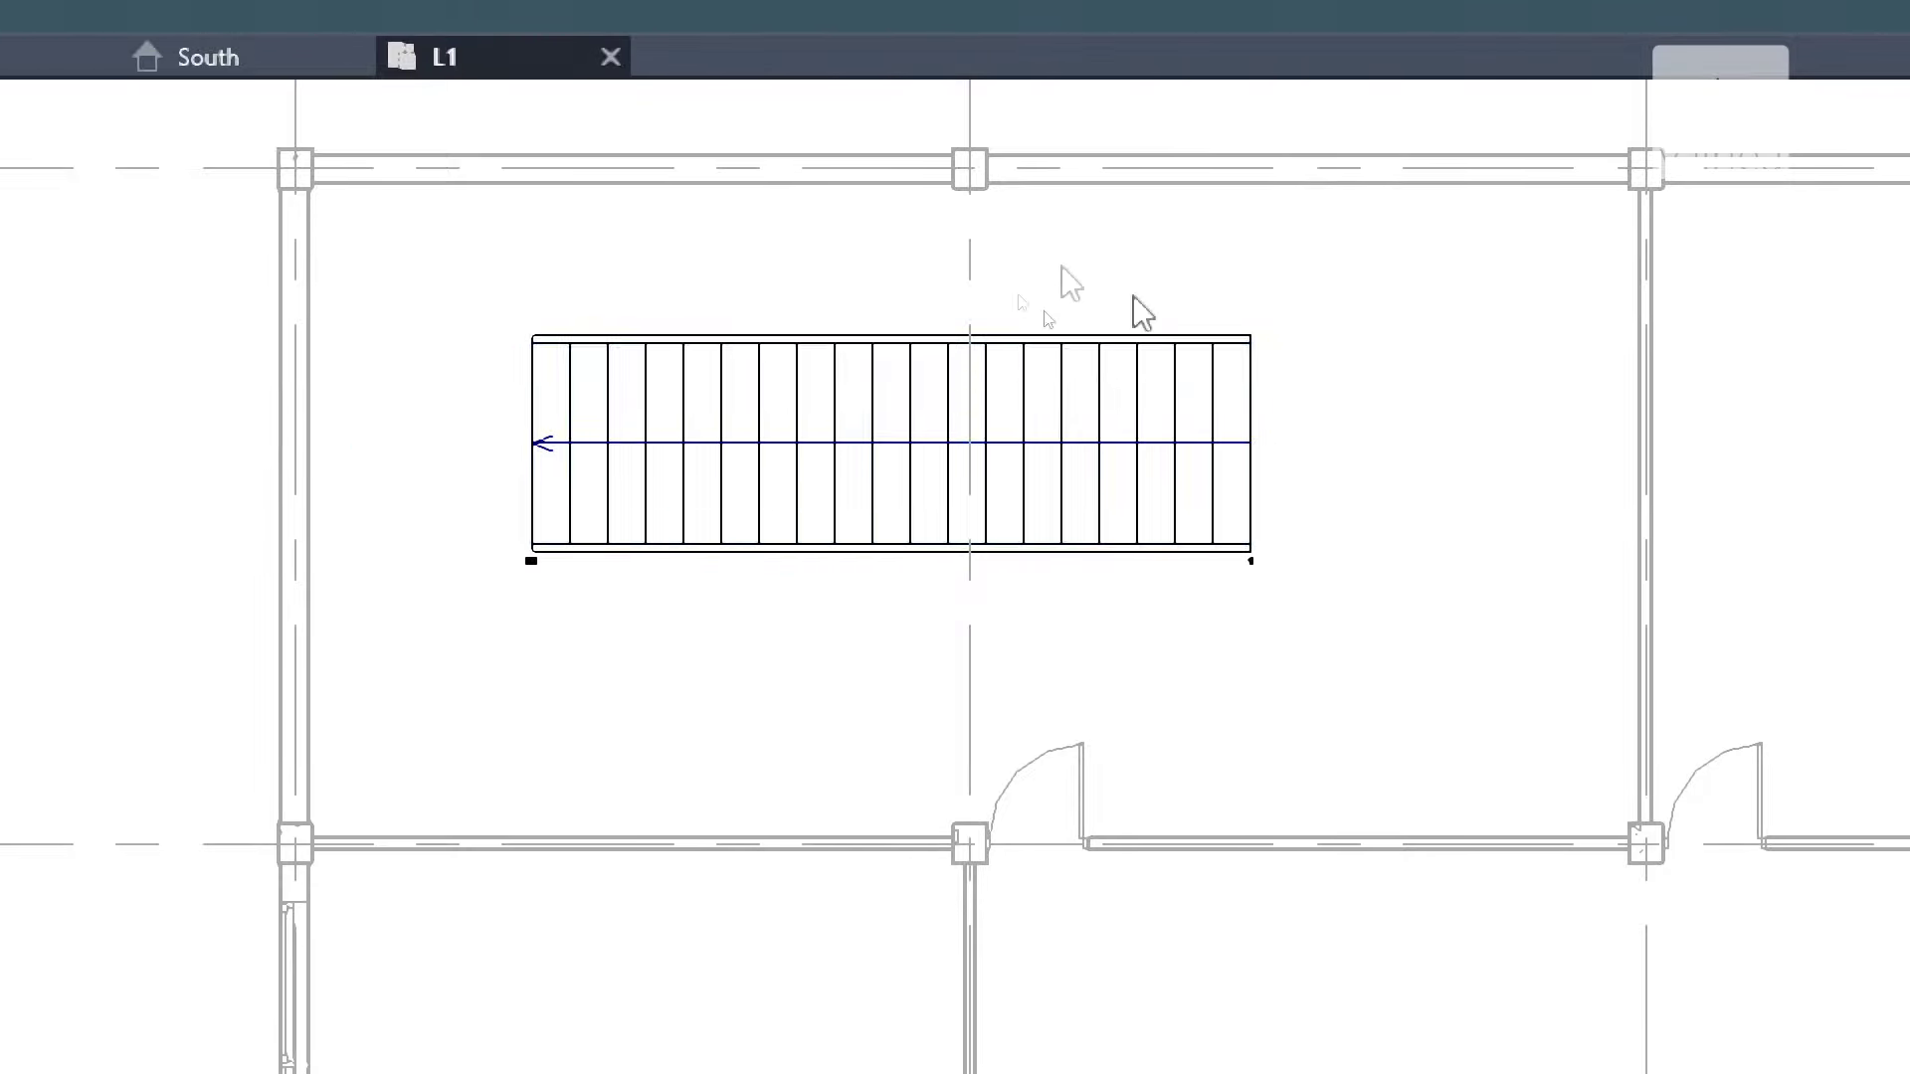
# Switch to the {3D} view, select the new stair, and orbit to see it side-on and from above.
pyautogui.click(36, 66)
pyautogui.scroll(-3, 849, 546)
pyautogui.click(906, 597)
pyautogui.scroll(5, 981, 619)
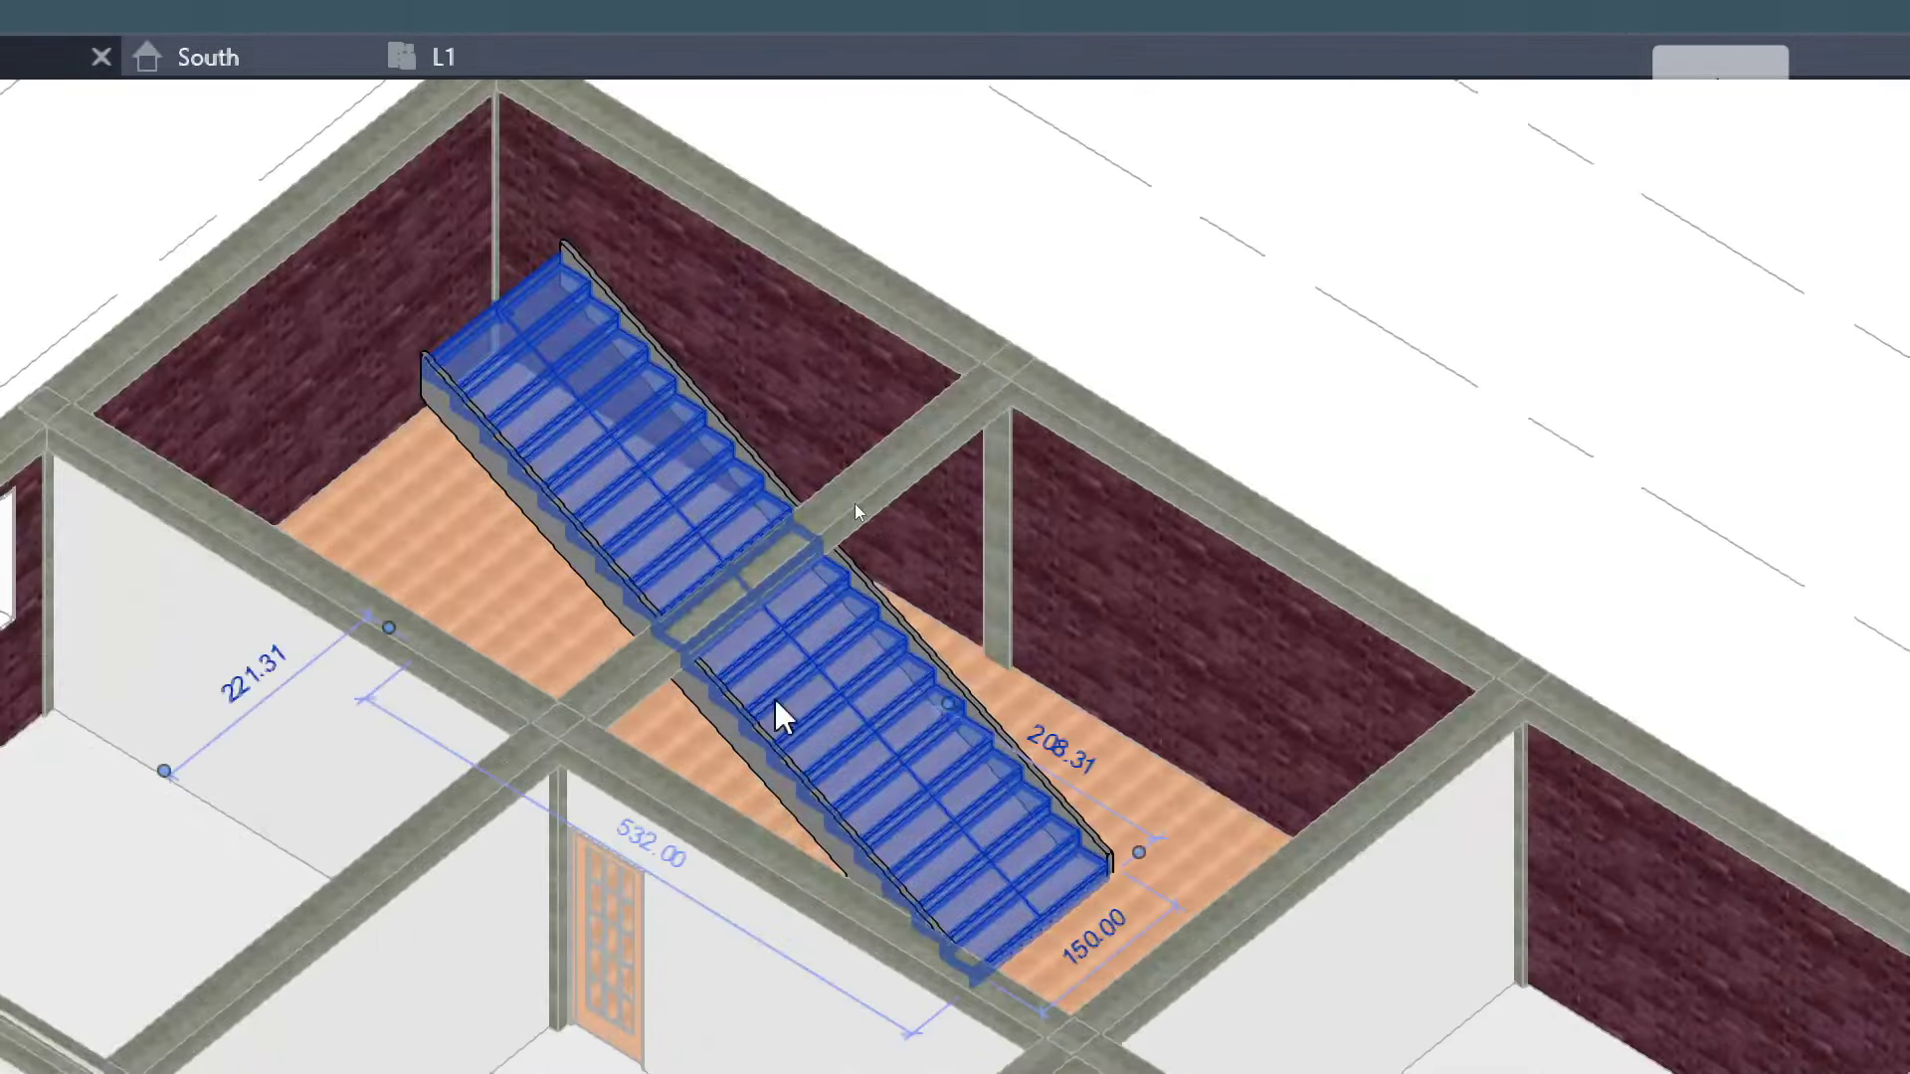
pyautogui.moveTo(781, 715)
pyautogui.keyDown('shift'); pyautogui.mouseDown(button='middle')
pyautogui.moveTo(835, 651)
pyautogui.moveTo(256, 567)
pyautogui.moveTo(644, 607)
pyautogui.moveTo(384, 794)
pyautogui.moveTo(994, 798)
pyautogui.moveTo(1349, 584)
pyautogui.moveTo(733, 776)
pyautogui.moveTo(1174, 743)
pyautogui.moveTo(798, 1010)
pyautogui.moveTo(887, 810)
pyautogui.moveTo(950, 733)
pyautogui.moveTo(462, 716)
pyautogui.mouseUp(button='middle'); pyautogui.keyUp('shift')
pyautogui.moveTo(686, 509)
pyautogui.keyDown('shift'); pyautogui.mouseDown(button='middle')
pyautogui.moveTo(708, 772)
pyautogui.moveTo(883, 559)
pyautogui.moveTo(627, 708)
pyautogui.mouseUp(button='middle'); pyautogui.keyUp('shift')
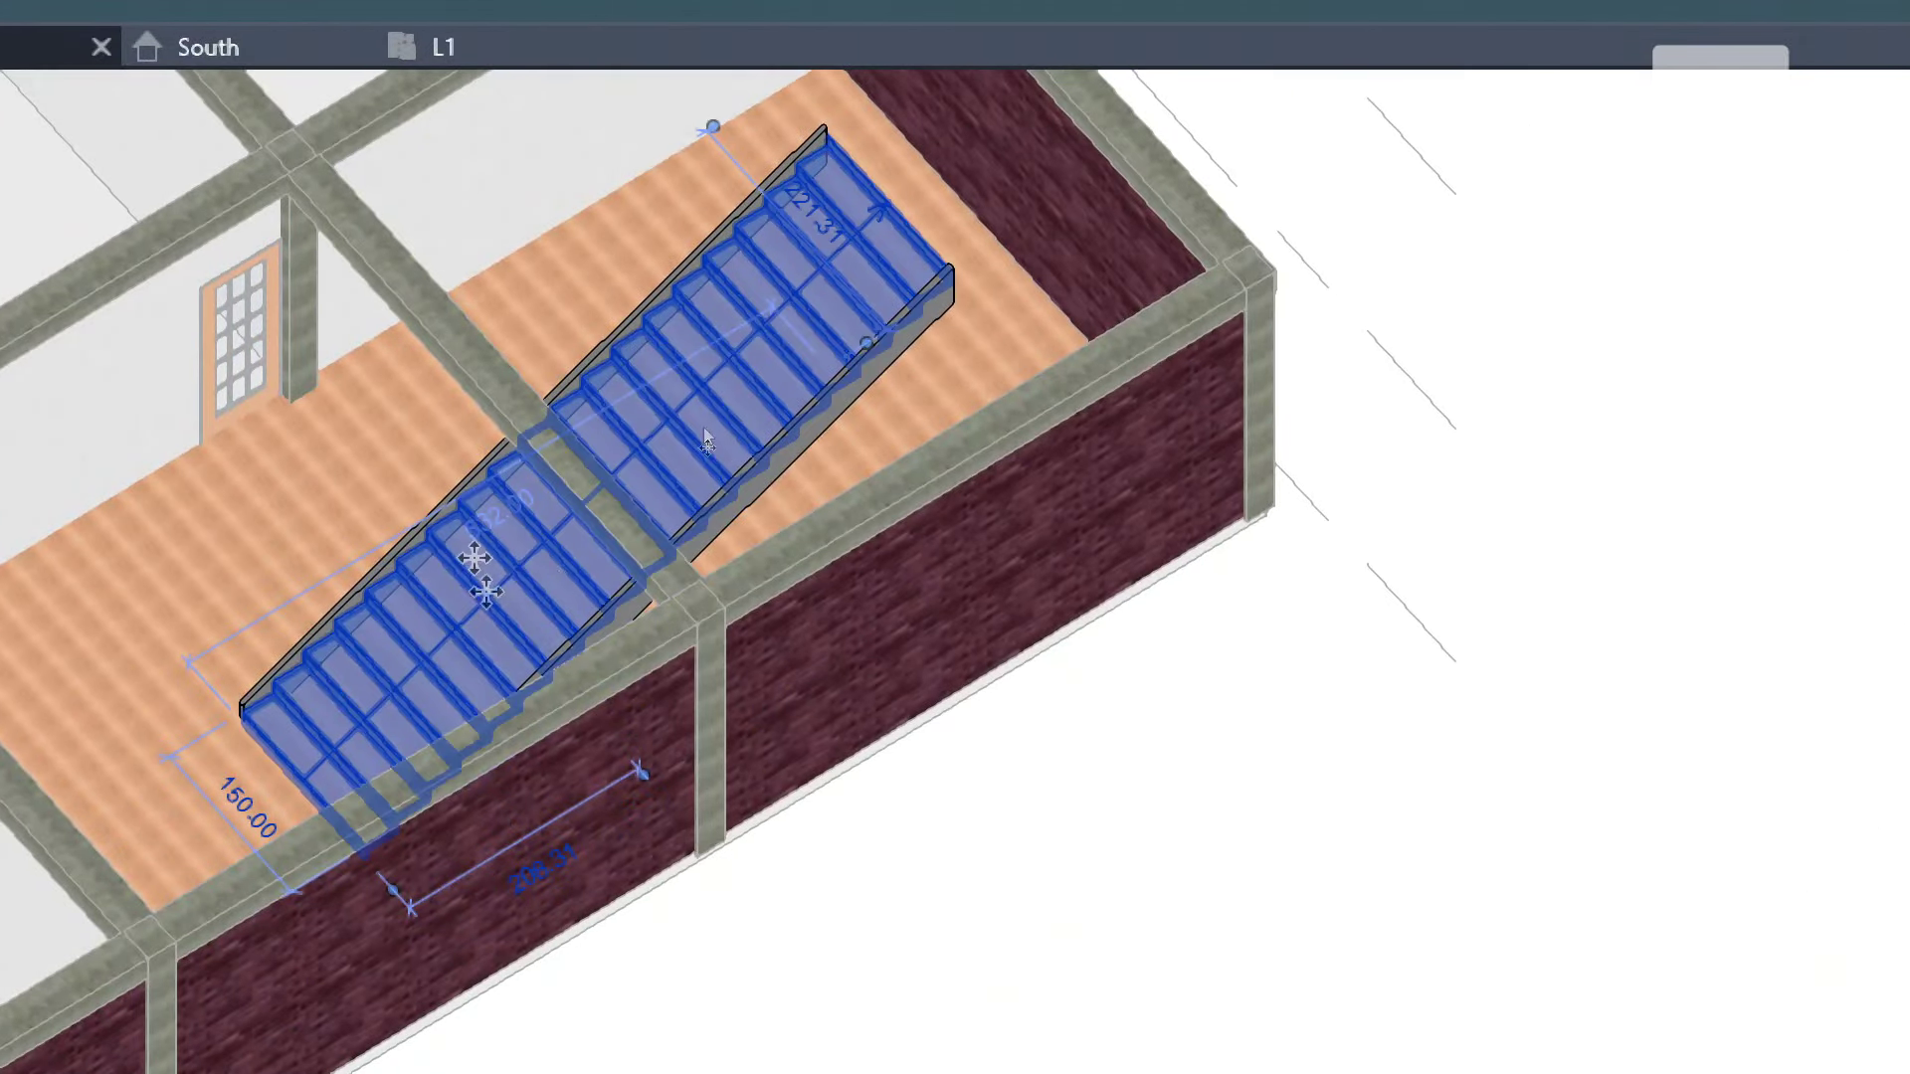
pyautogui.moveTo(706, 440)
pyautogui.keyDown('shift'); pyautogui.mouseDown(button='middle')
pyautogui.moveTo(879, 488)
pyautogui.moveTo(582, 278)
pyautogui.mouseUp(button='middle'); pyautogui.keyUp('shift')
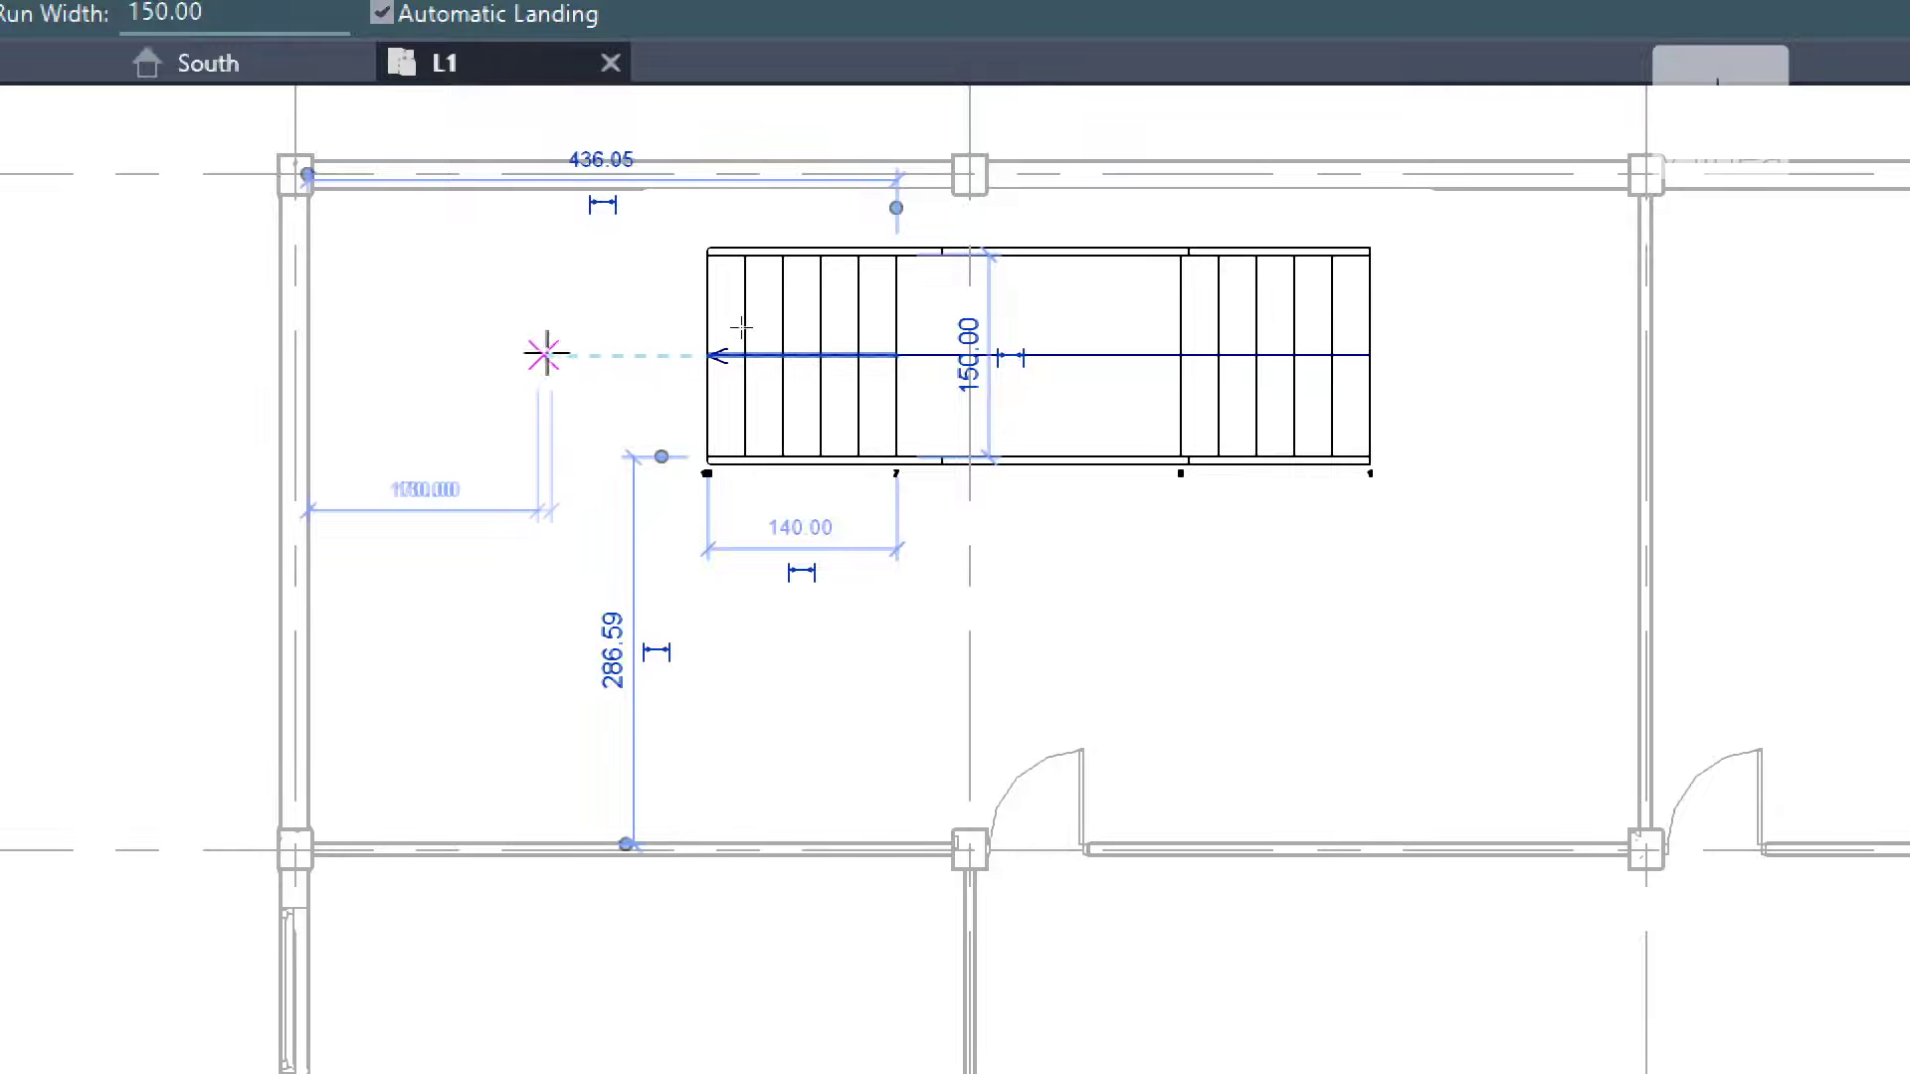
# Add a third run from the stair end to the left wall, then select both landings and the middle run.
pyautogui.click(552, 354)
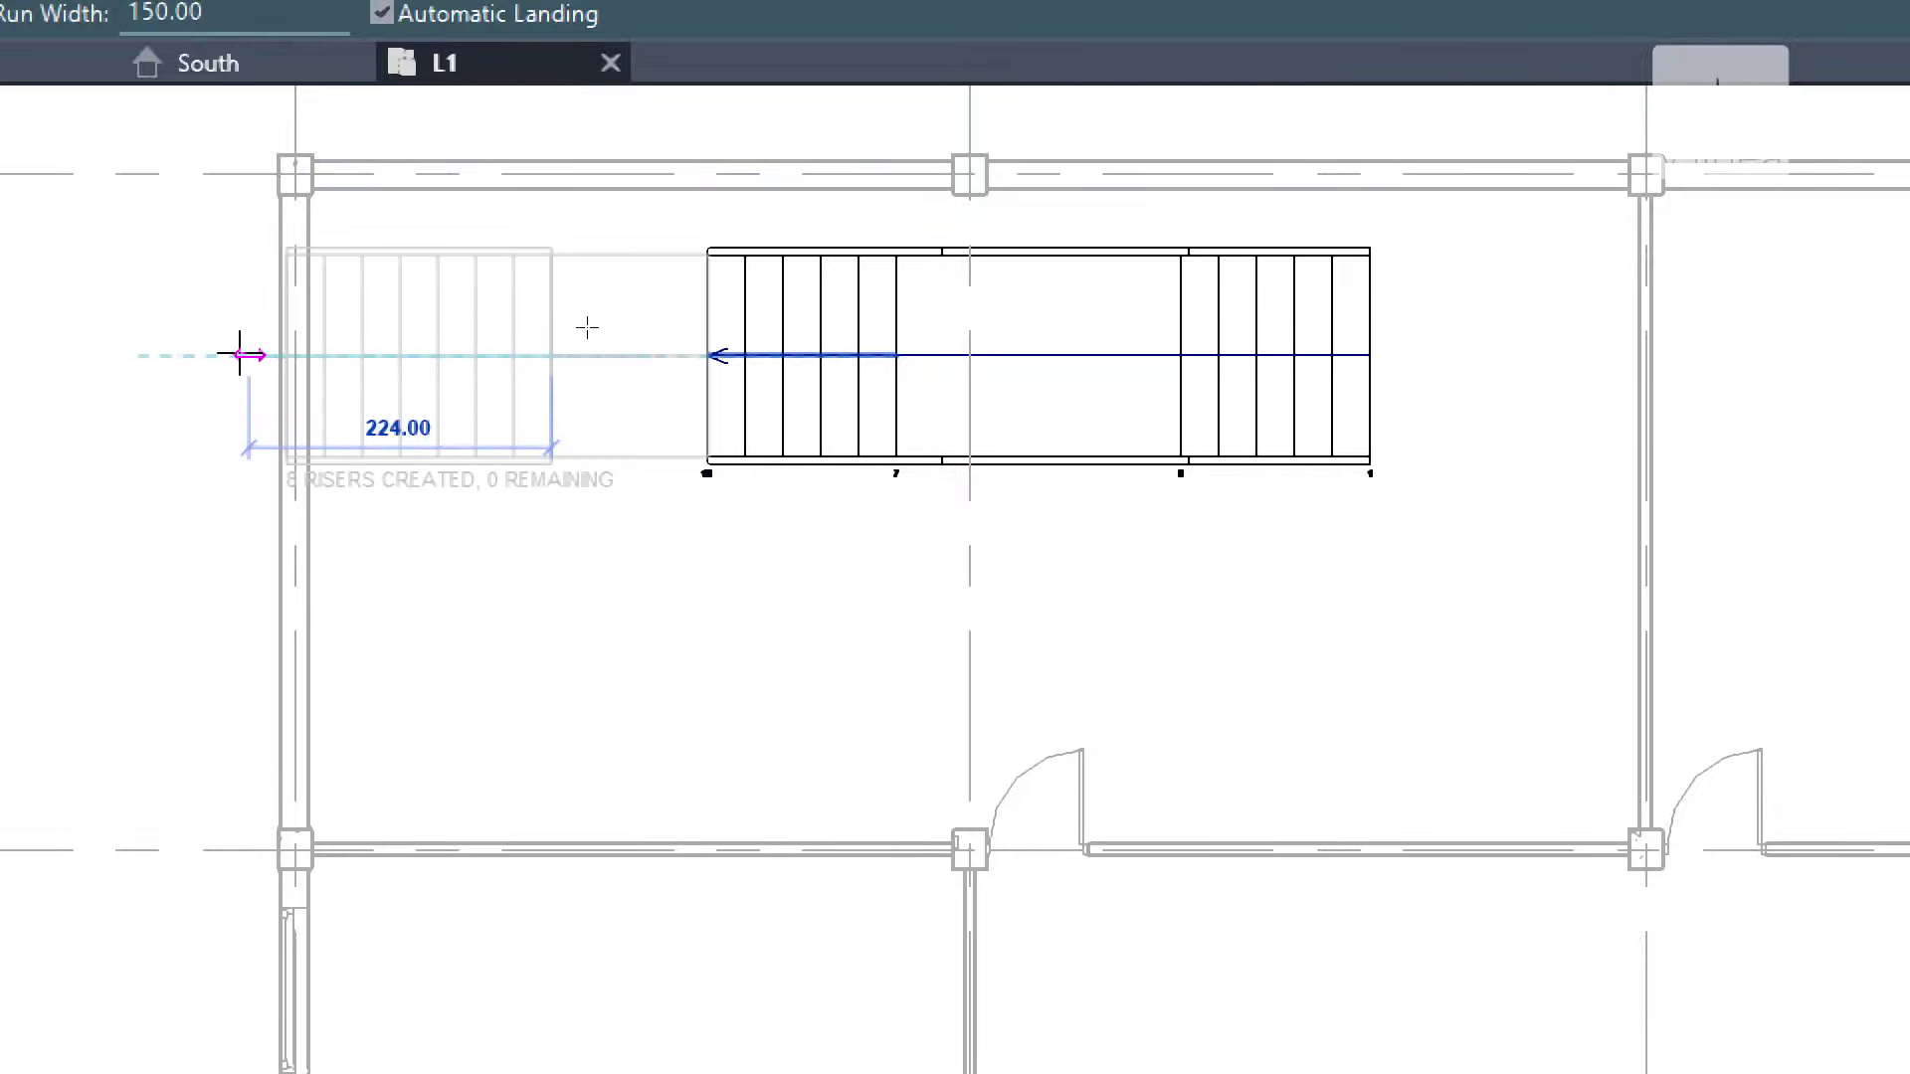
pyautogui.click(250, 354)
pyautogui.click(614, 282)
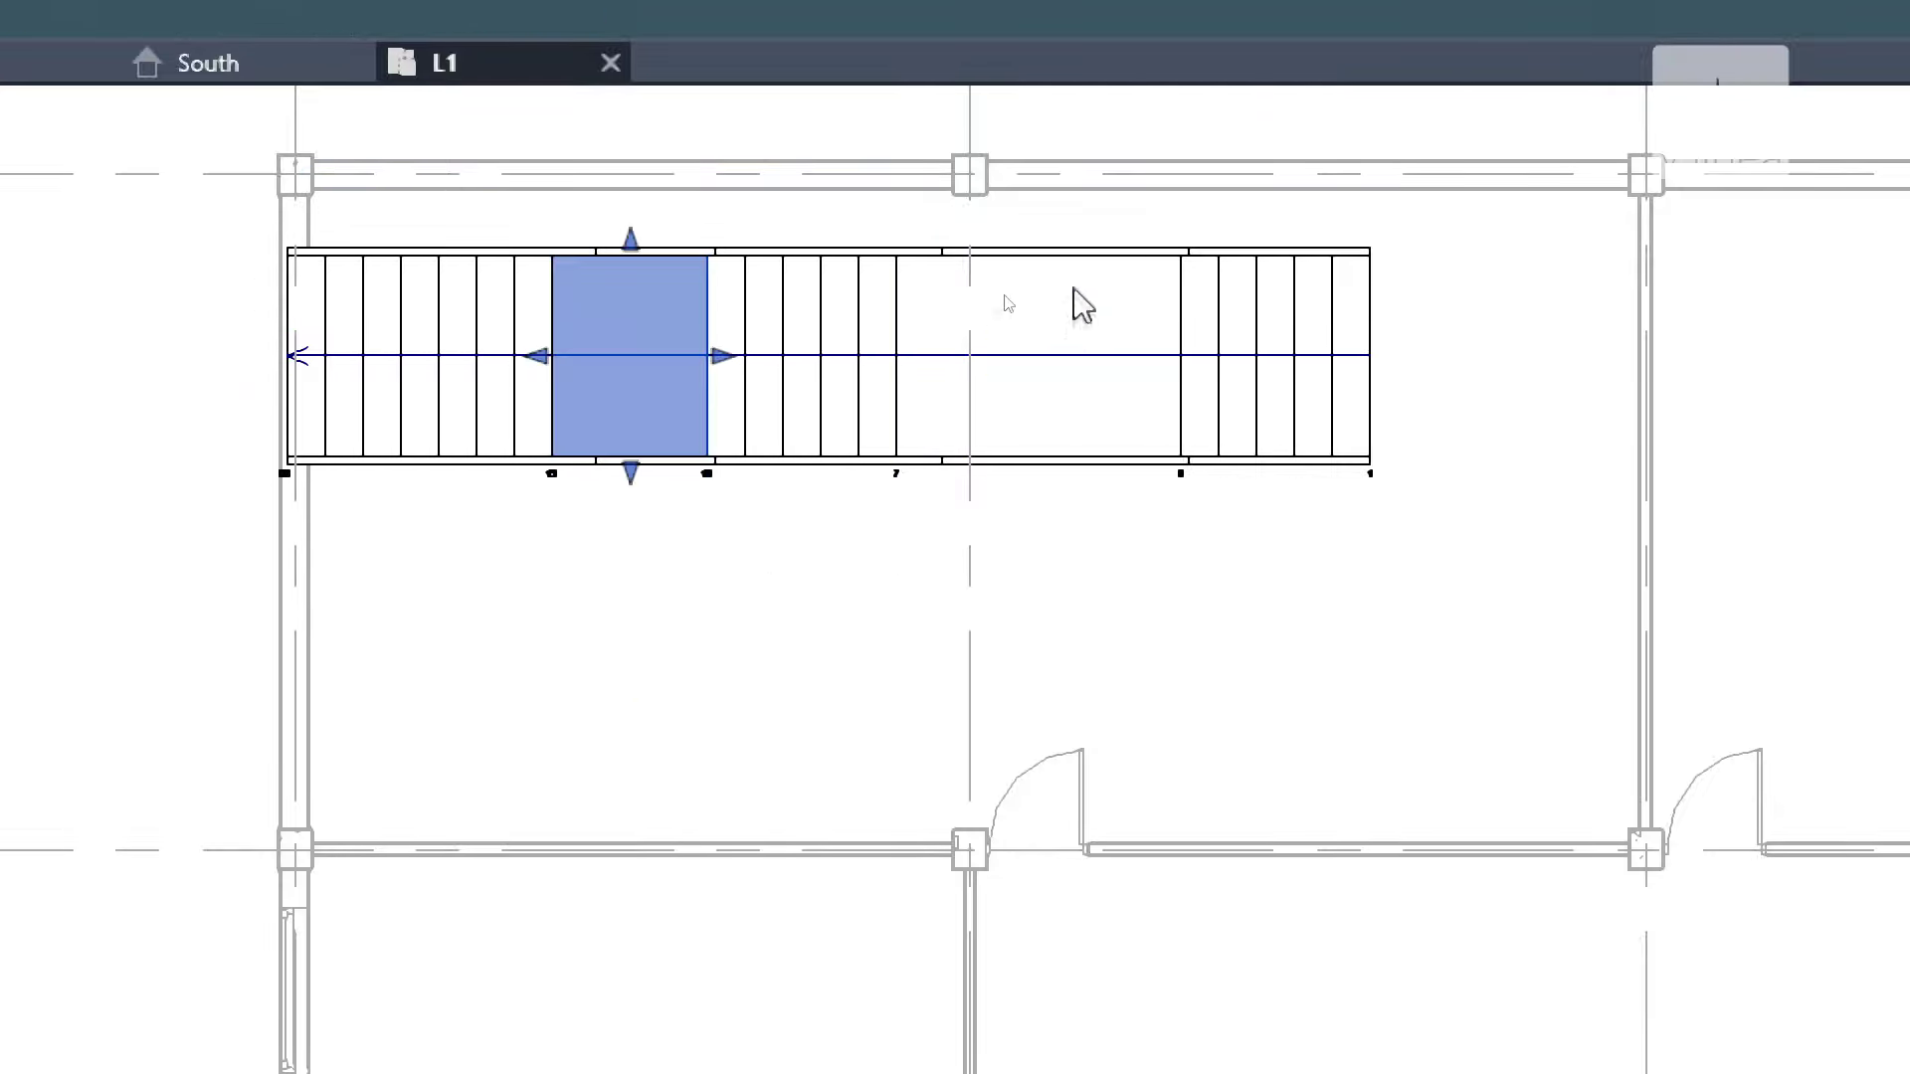
pyautogui.keyDown('ctrl'); pyautogui.click(1094, 298); pyautogui.keyUp('ctrl')
pyautogui.keyDown('ctrl'); pyautogui.click(880, 395); pyautogui.keyUp('ctrl')
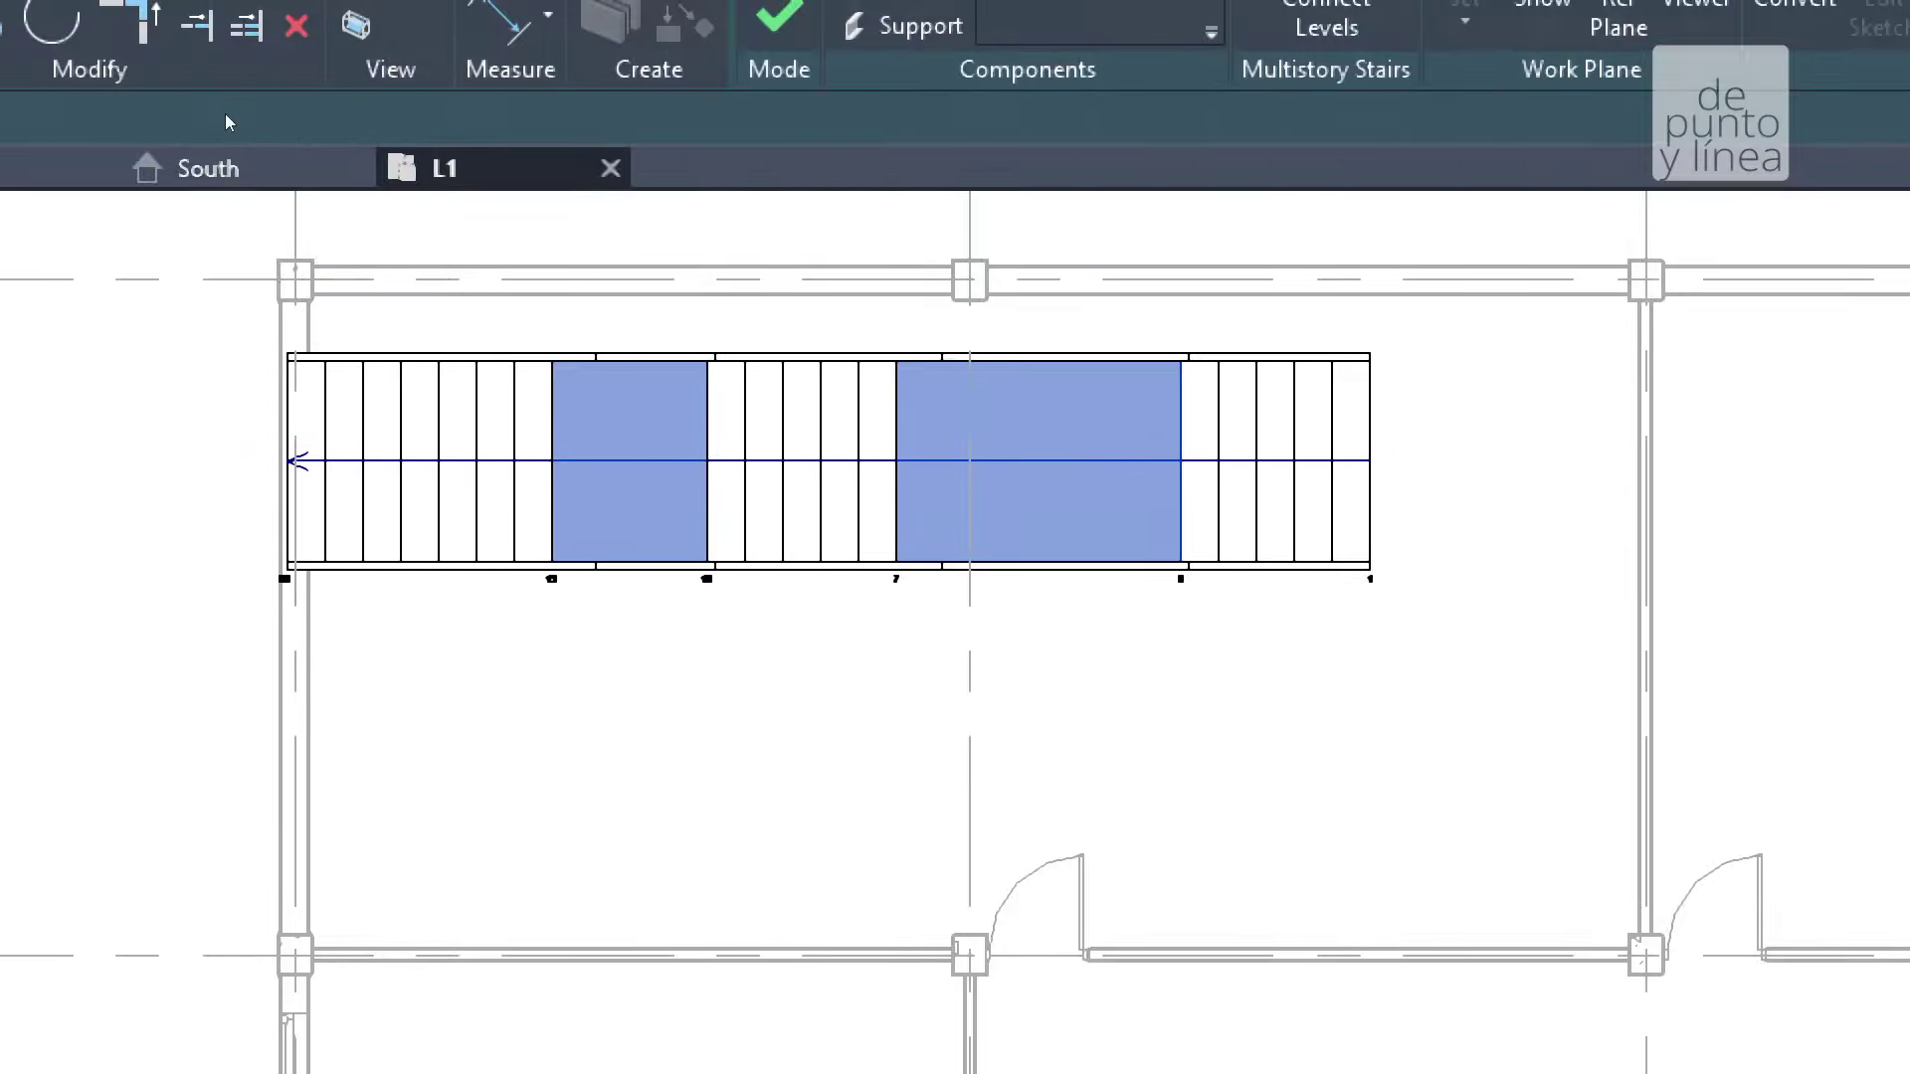
# Check the selected stair parts in 3D, then window-select the whole stair in the L1 plan.
pyautogui.click(355, 25)
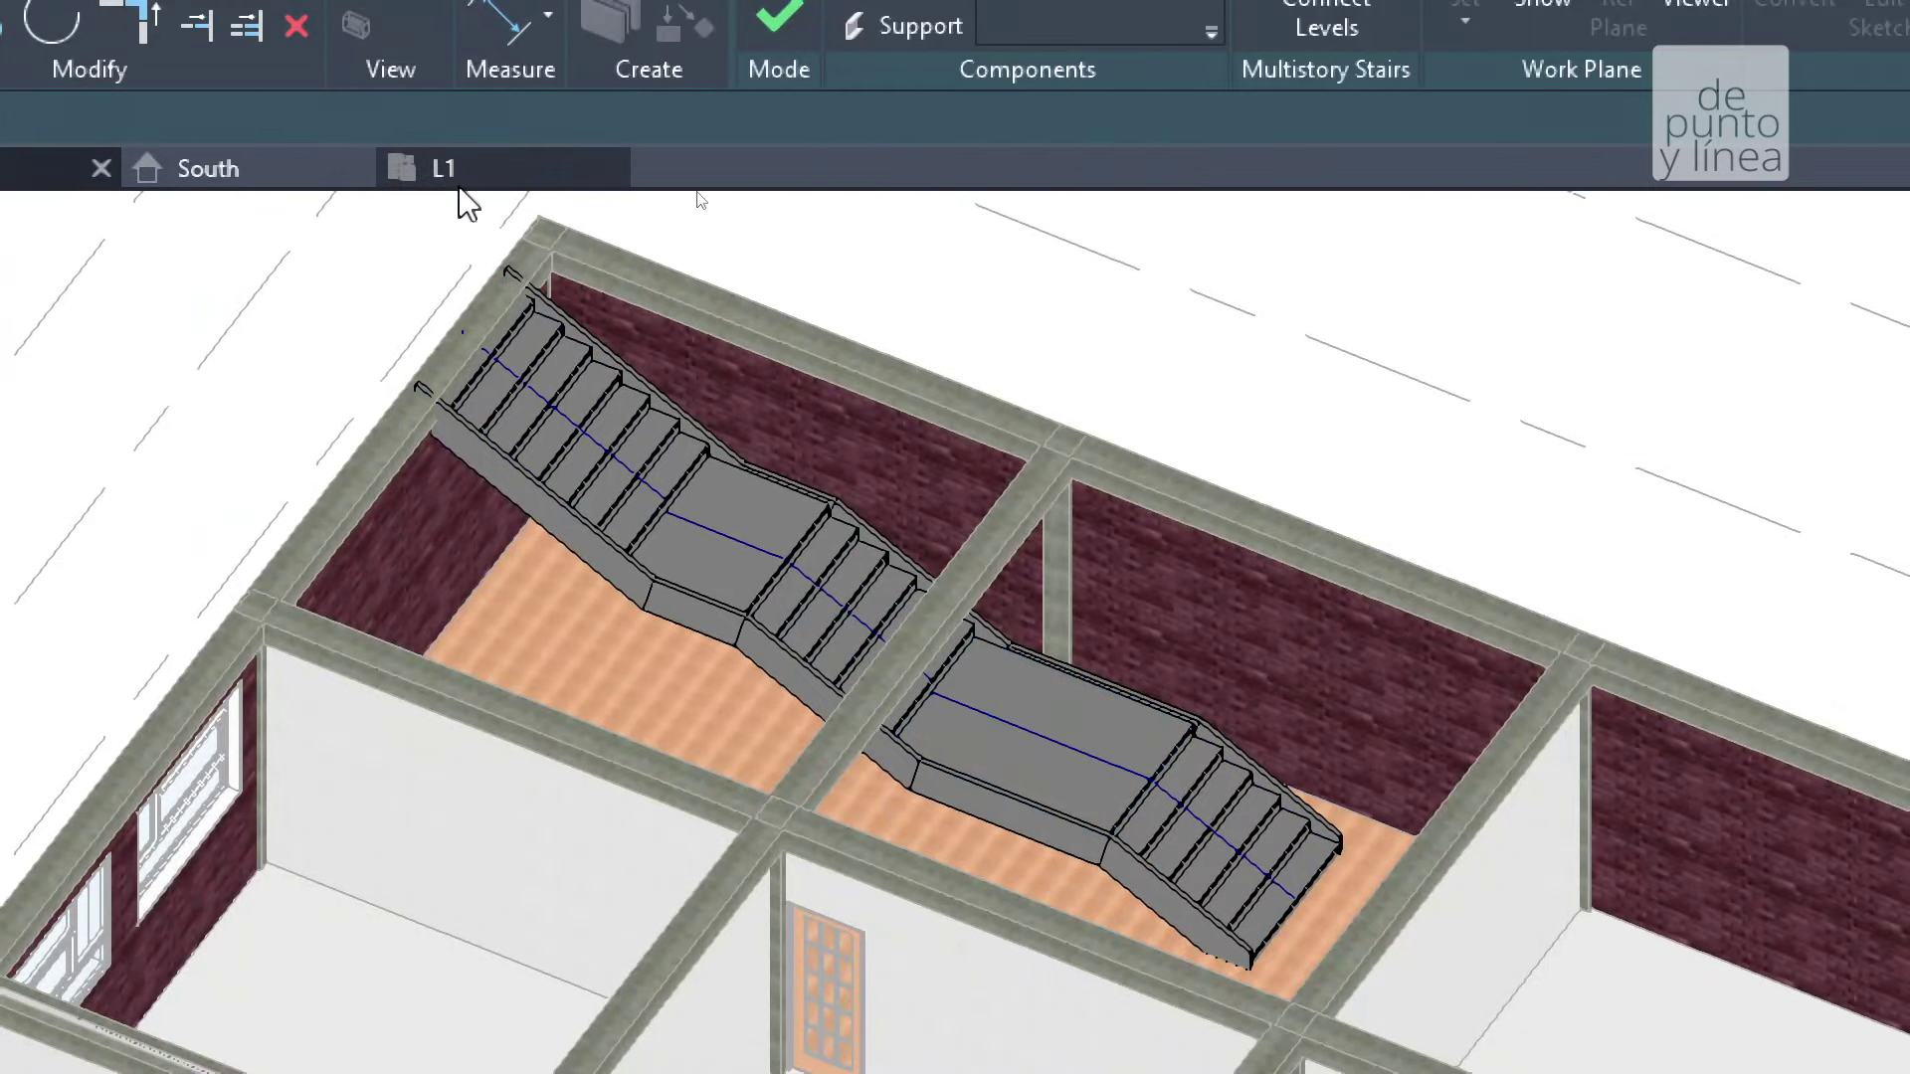
pyautogui.click(443, 168)
pyautogui.scroll(-3, 750, 541)
pyautogui.moveTo(397, 364); pyautogui.dragTo(1122, 633)
# Delete the selected stair and draw a new 6-riser first run in the upper room.
pyautogui.press('Delete')
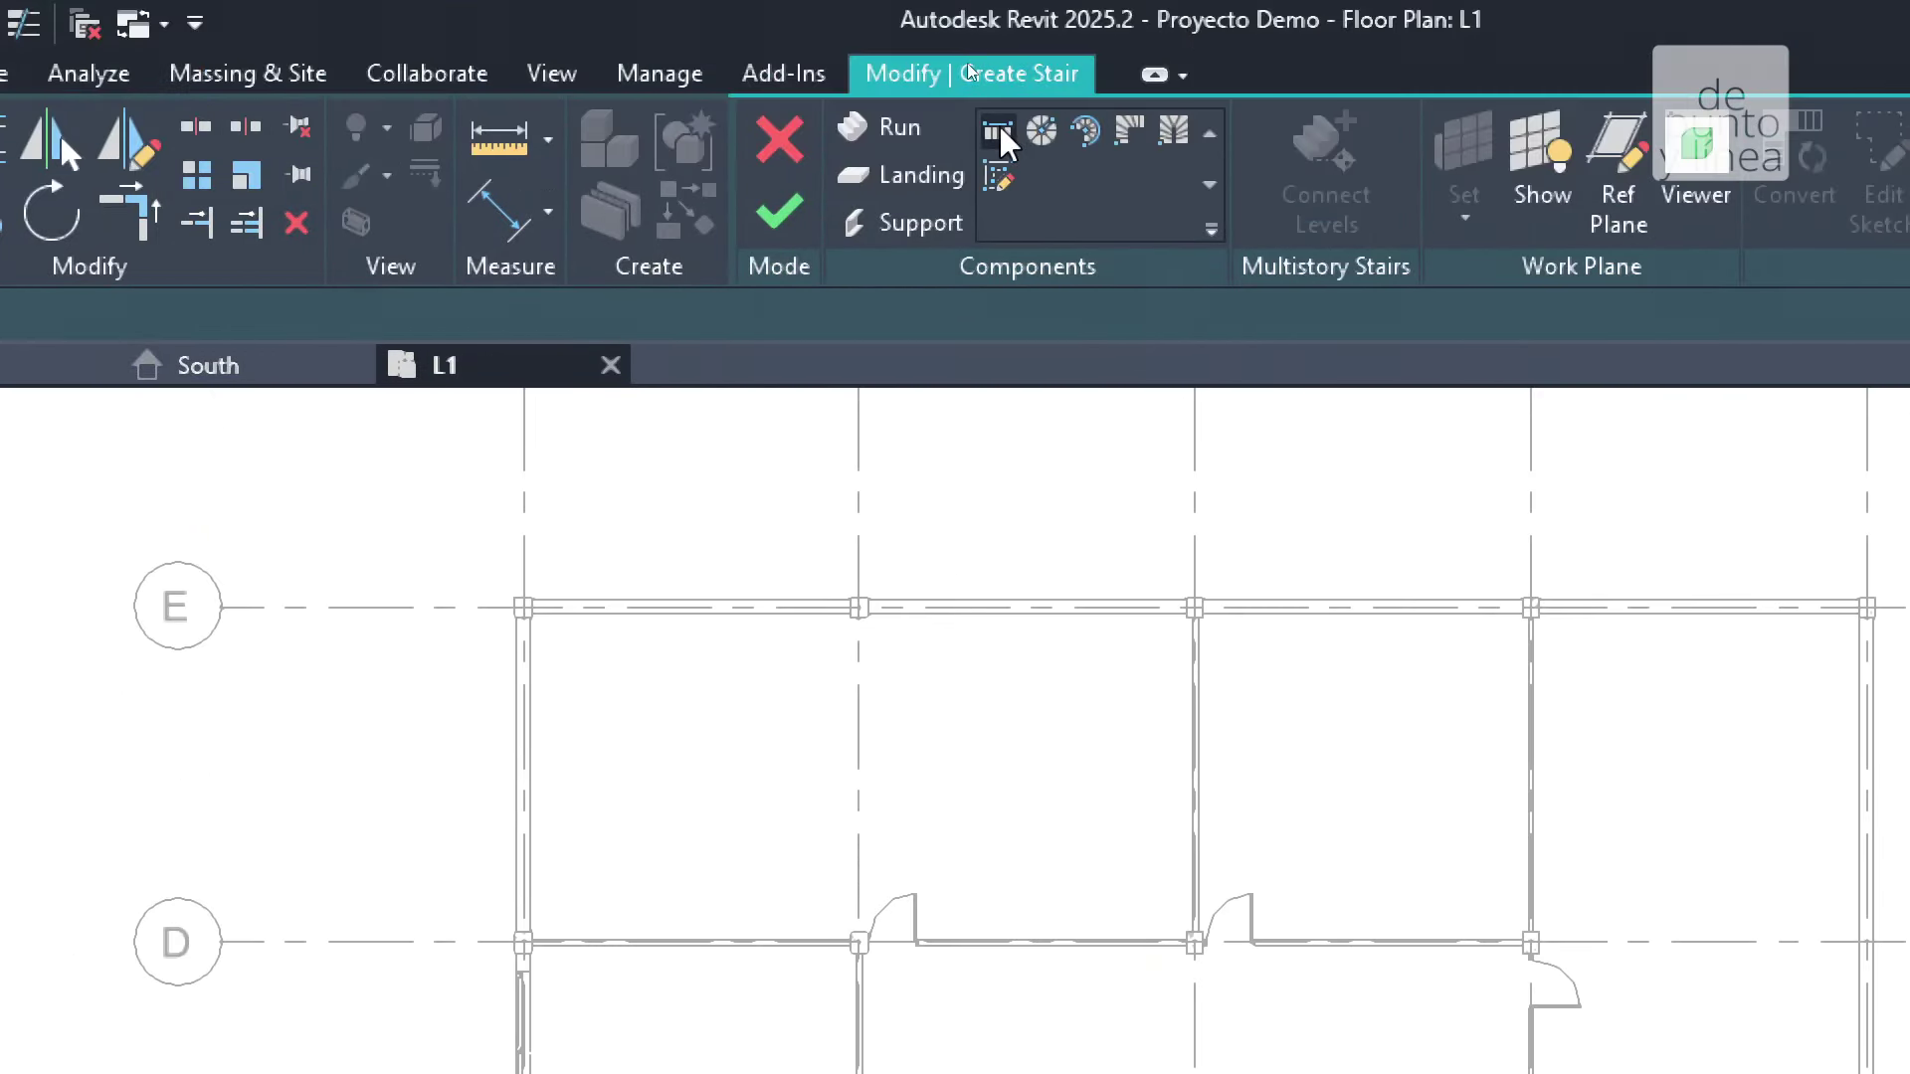
pyautogui.click(999, 123)
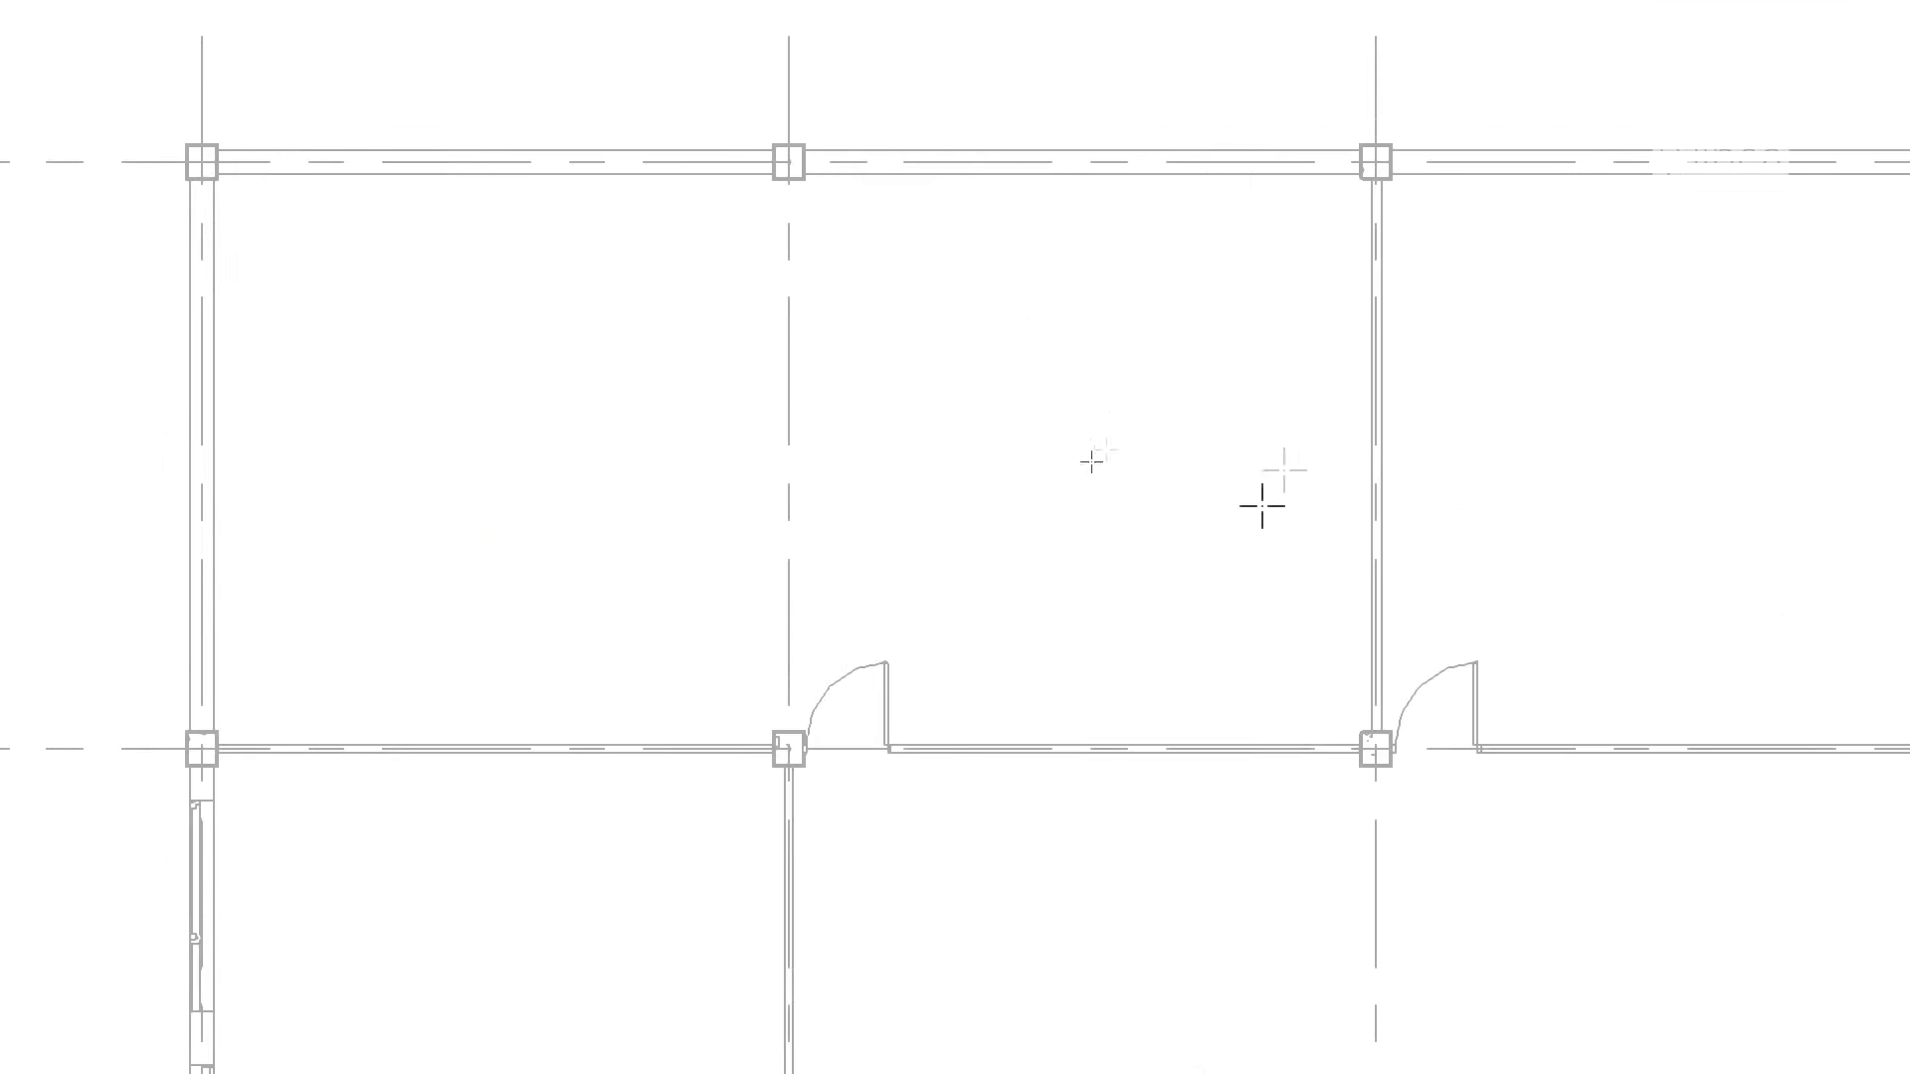
pyautogui.click(1160, 301)
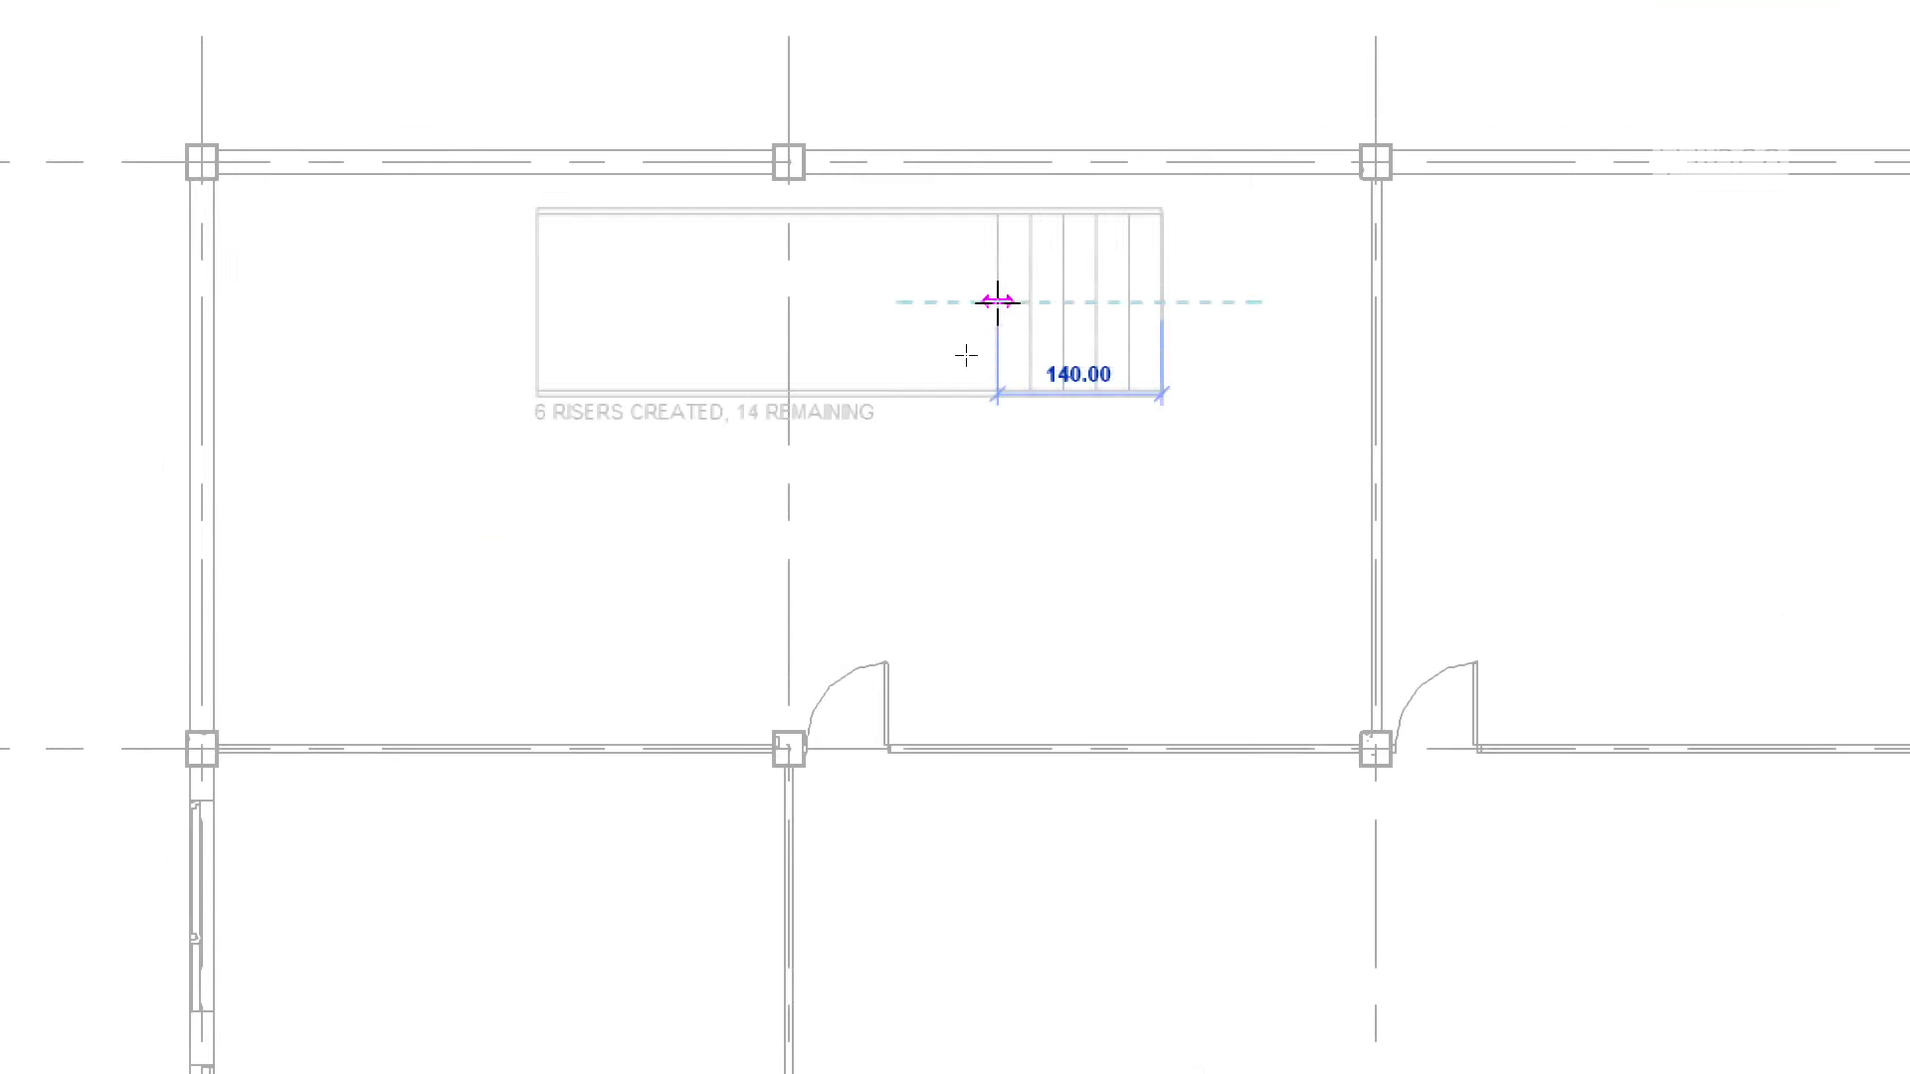
pyautogui.click(997, 302)
# Add an angled run from the wall line, then a leftward run from its landing.
pyautogui.scroll(2, 784, 433)
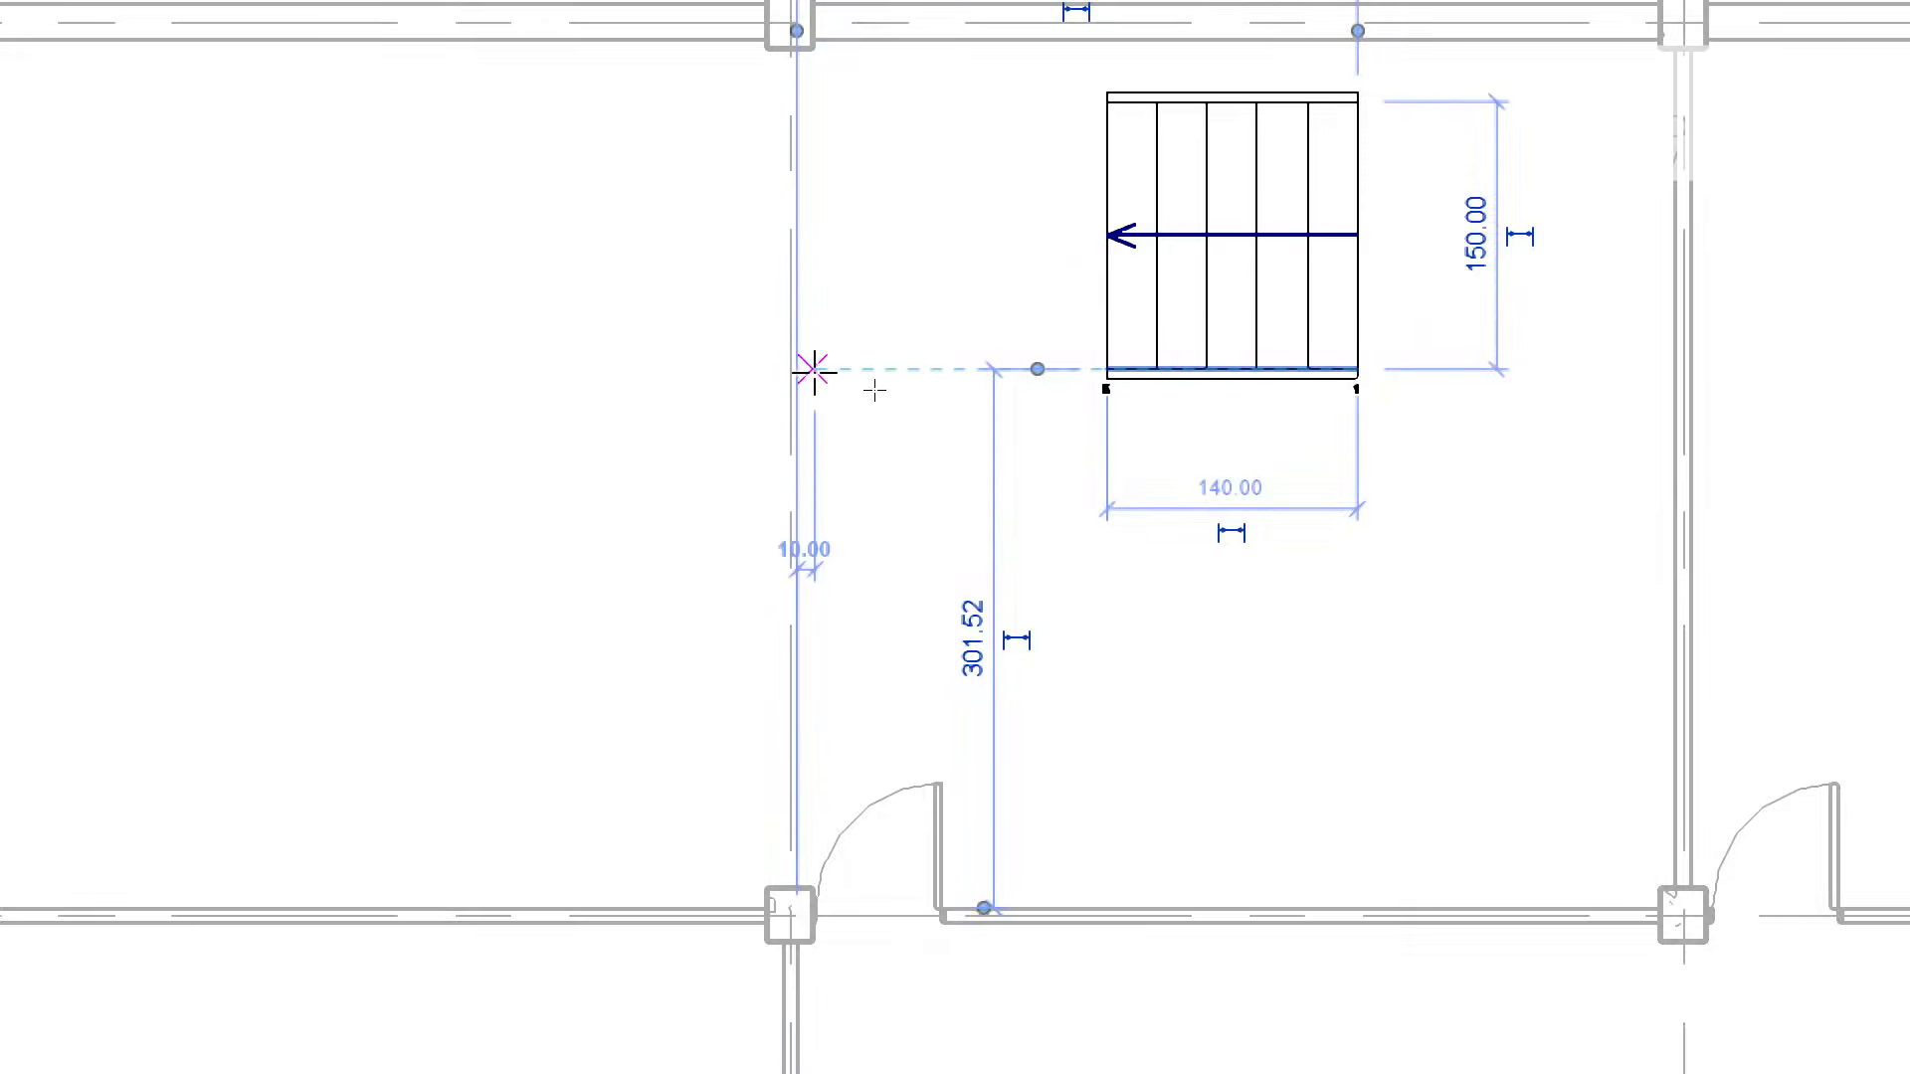
pyautogui.click(815, 371)
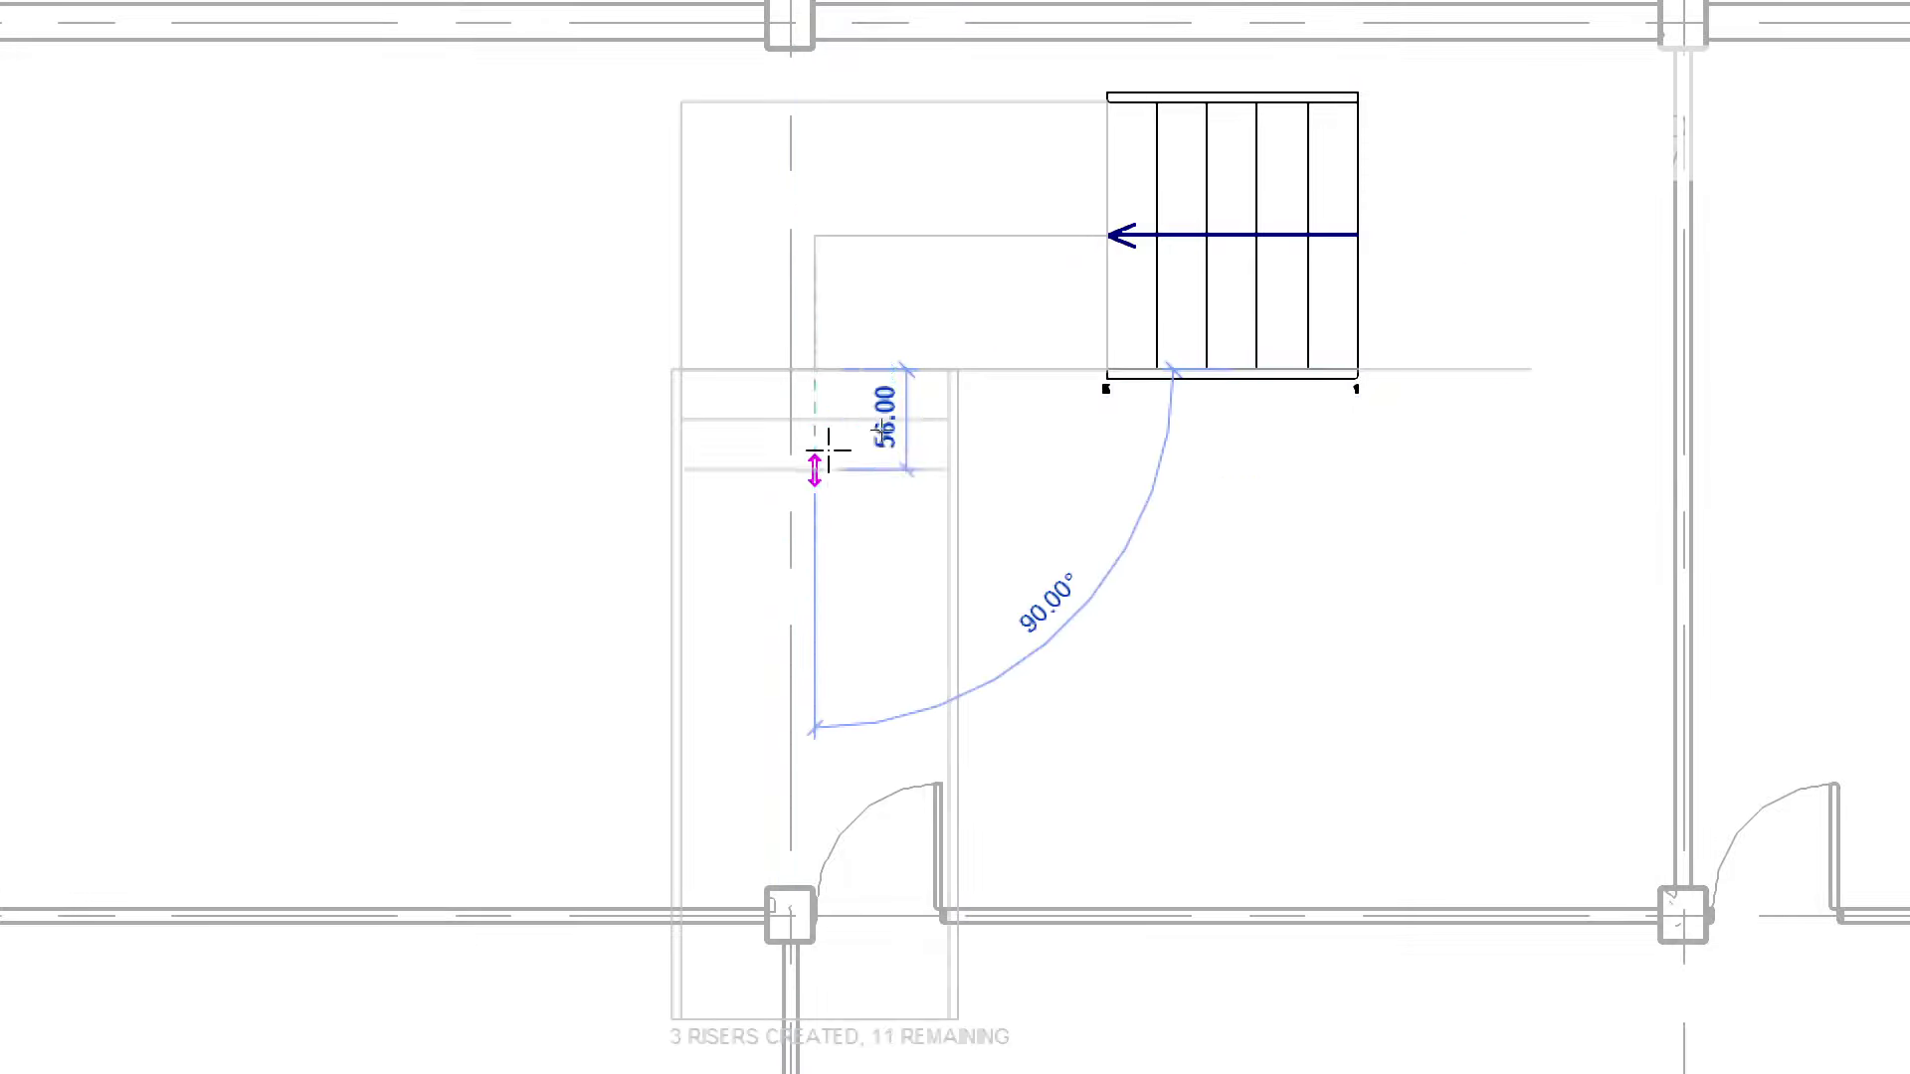
pyautogui.scroll(-2, 811, 547)
pyautogui.moveTo(810, 552); pyautogui.dragTo(831, 373, button='middle')
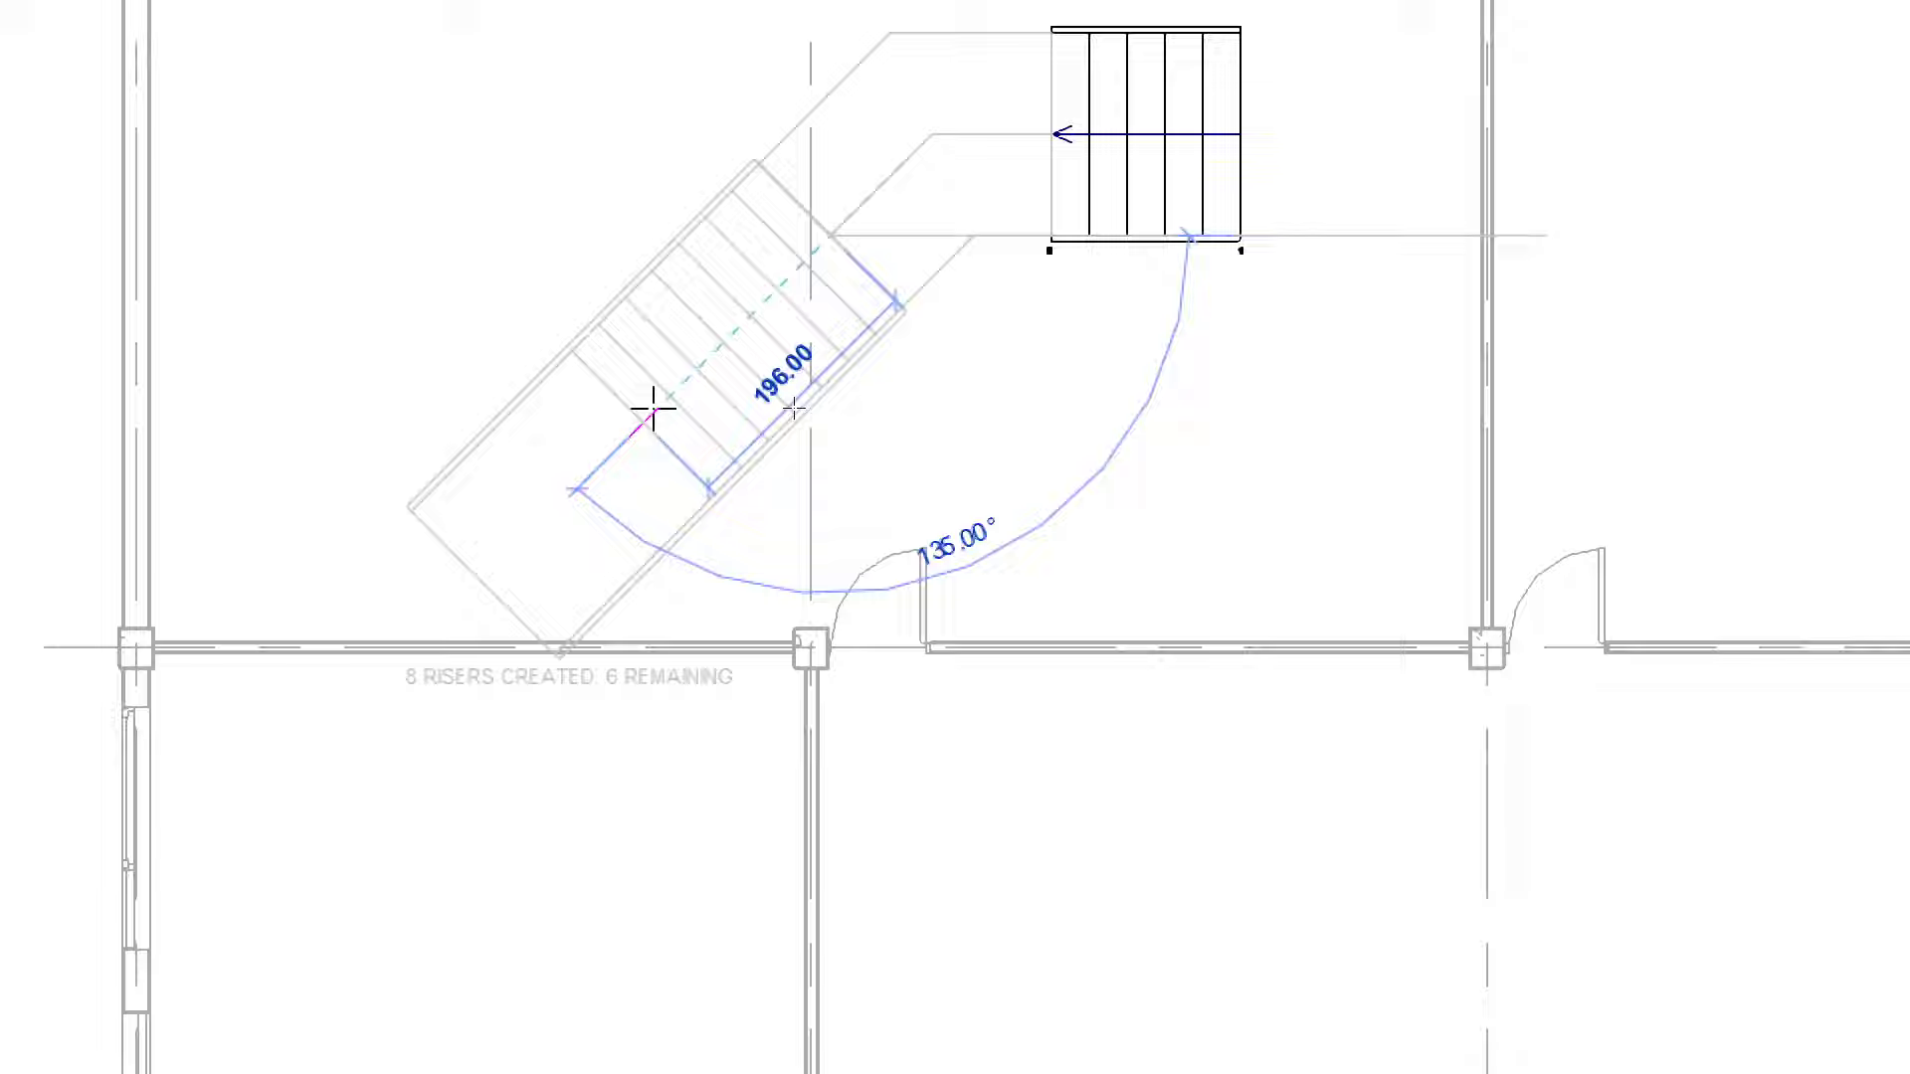
pyautogui.click(719, 345)
pyautogui.moveTo(719, 583); pyautogui.dragTo(908, 589, button='middle')
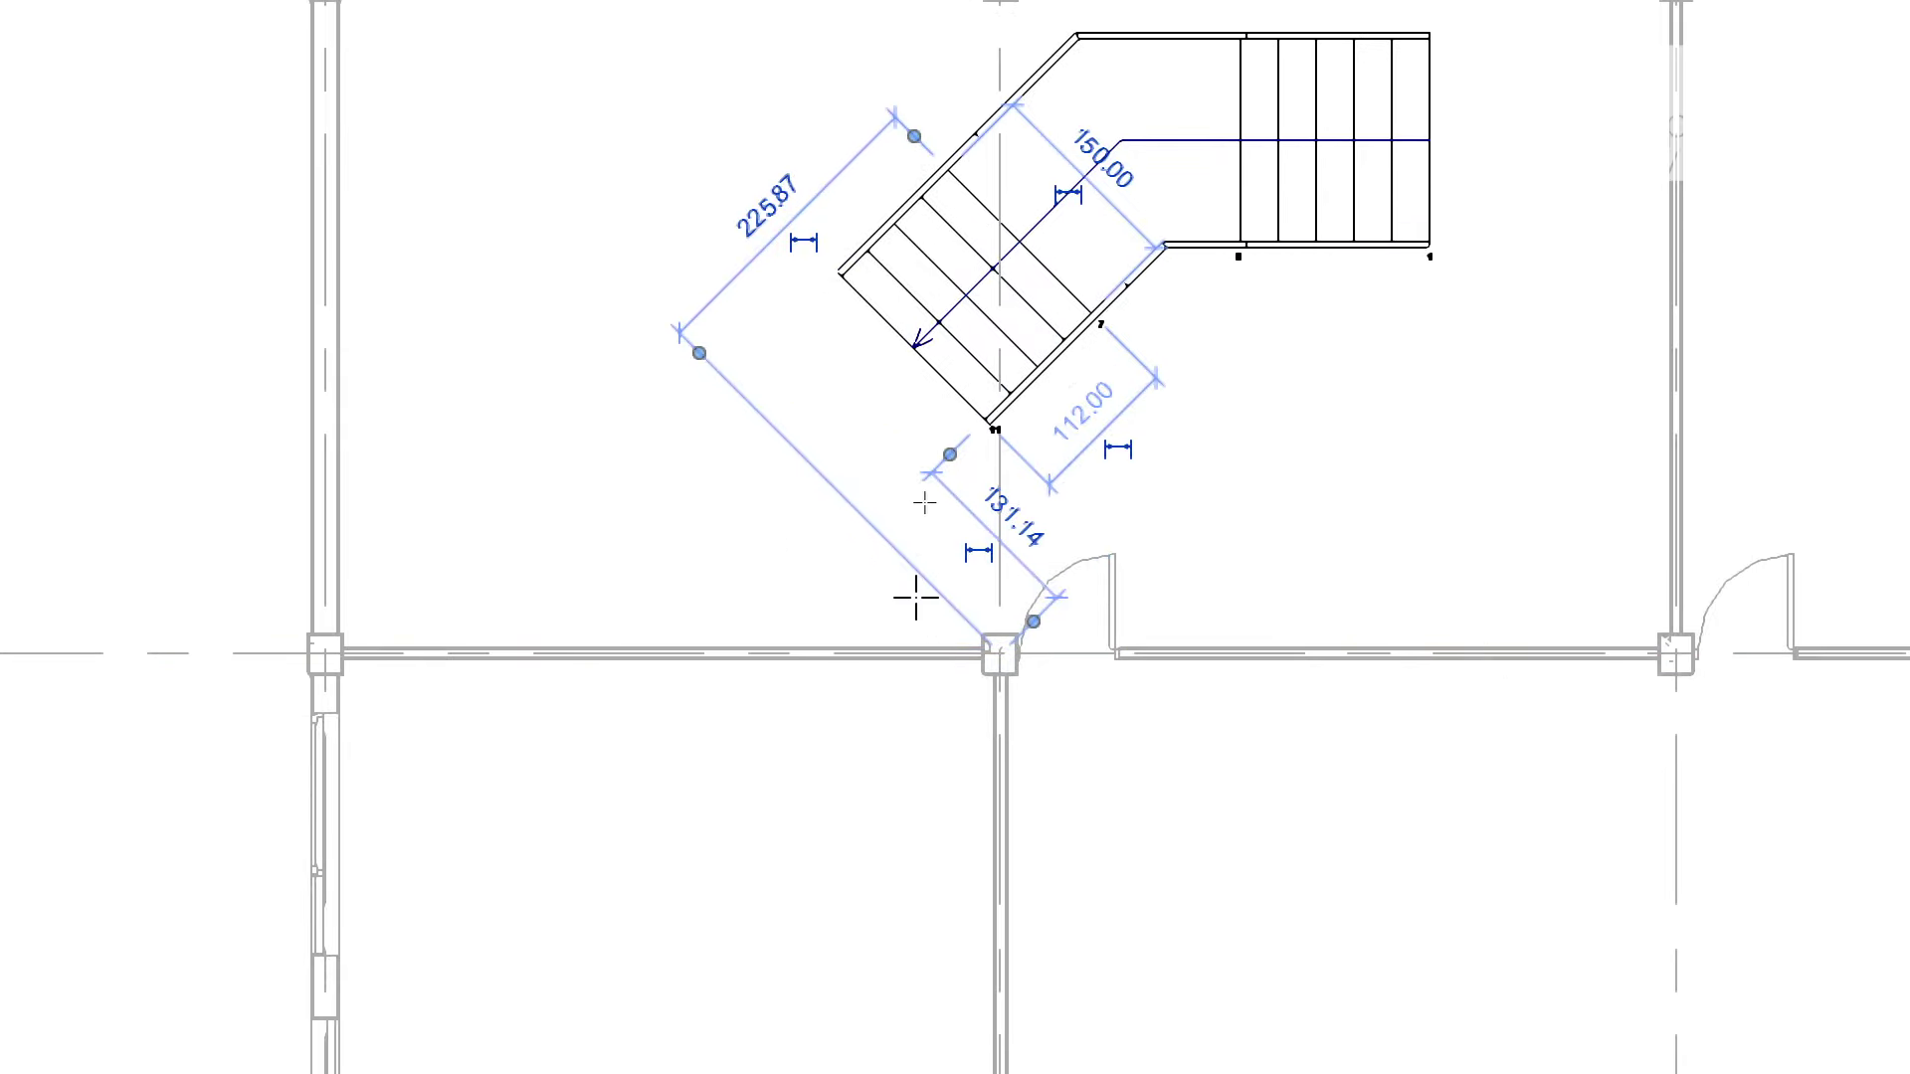
pyautogui.click(685, 464)
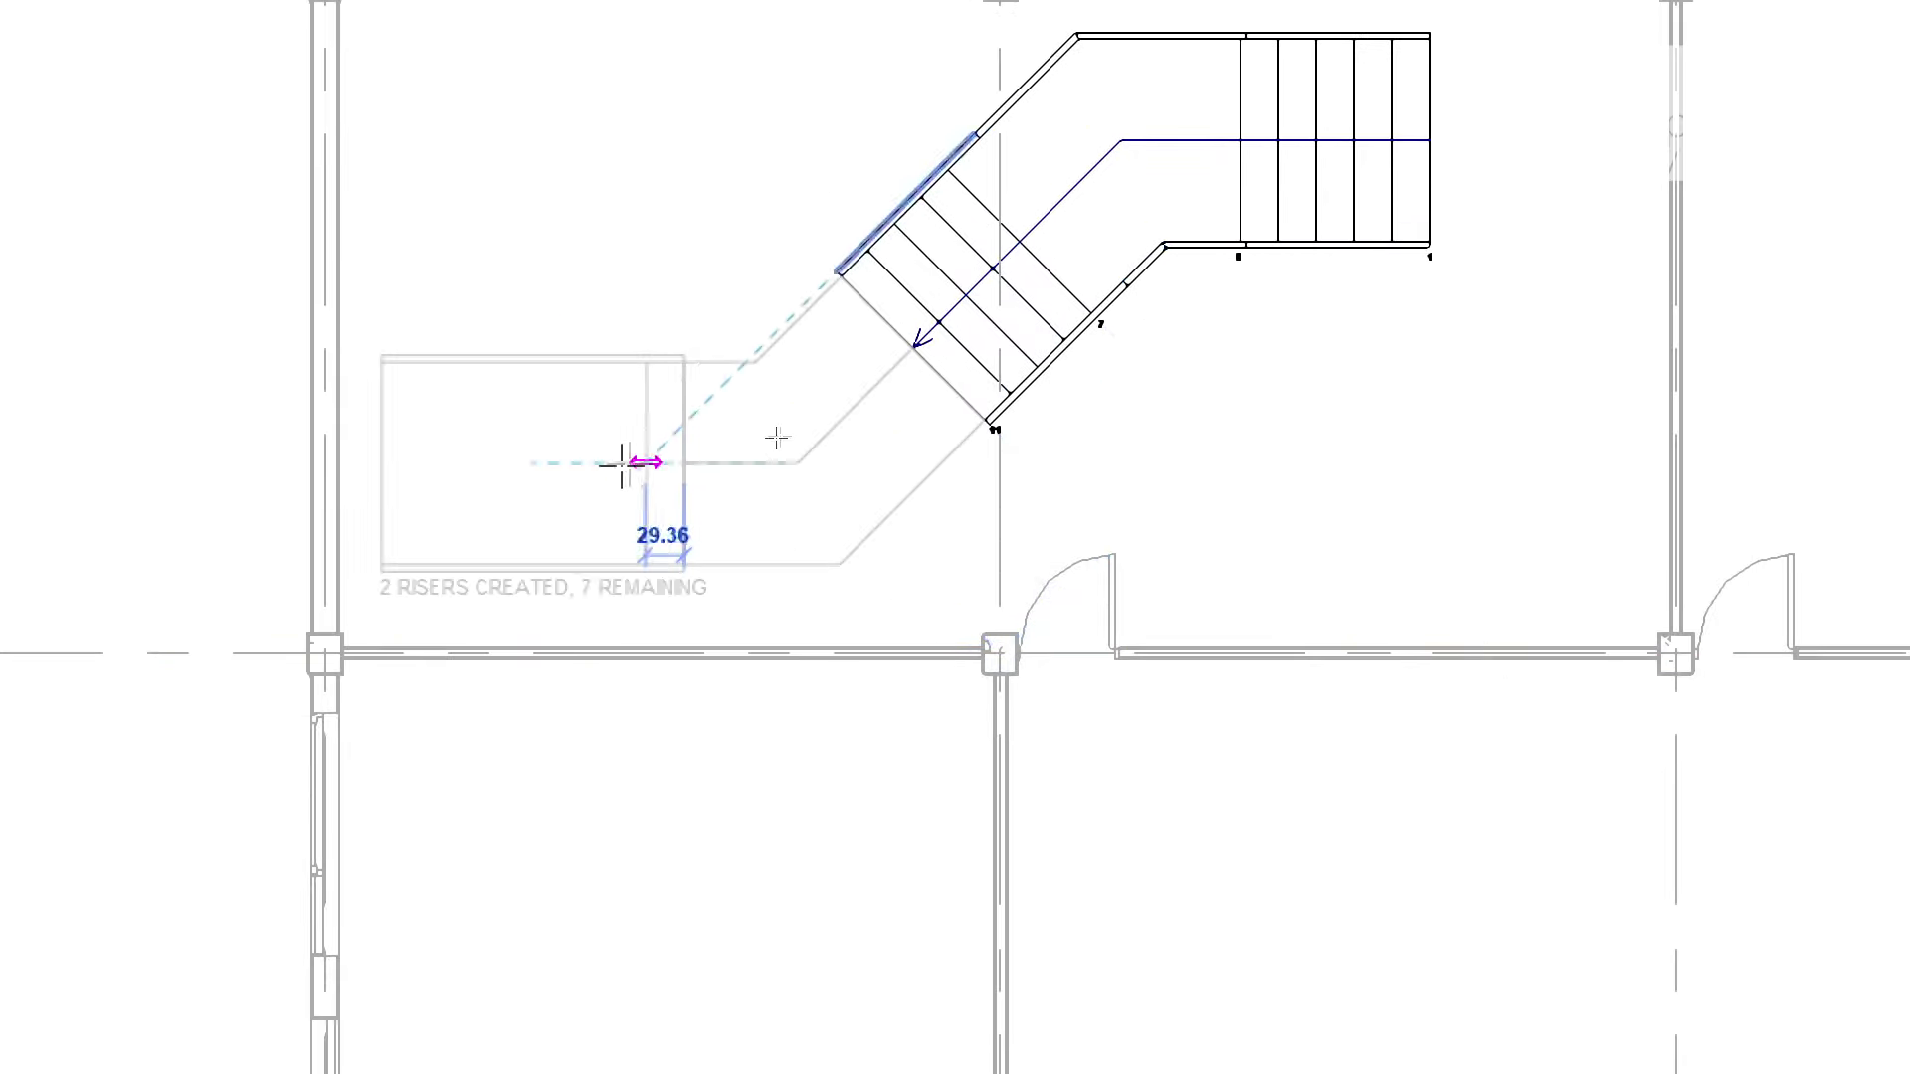
pyautogui.click(299, 460)
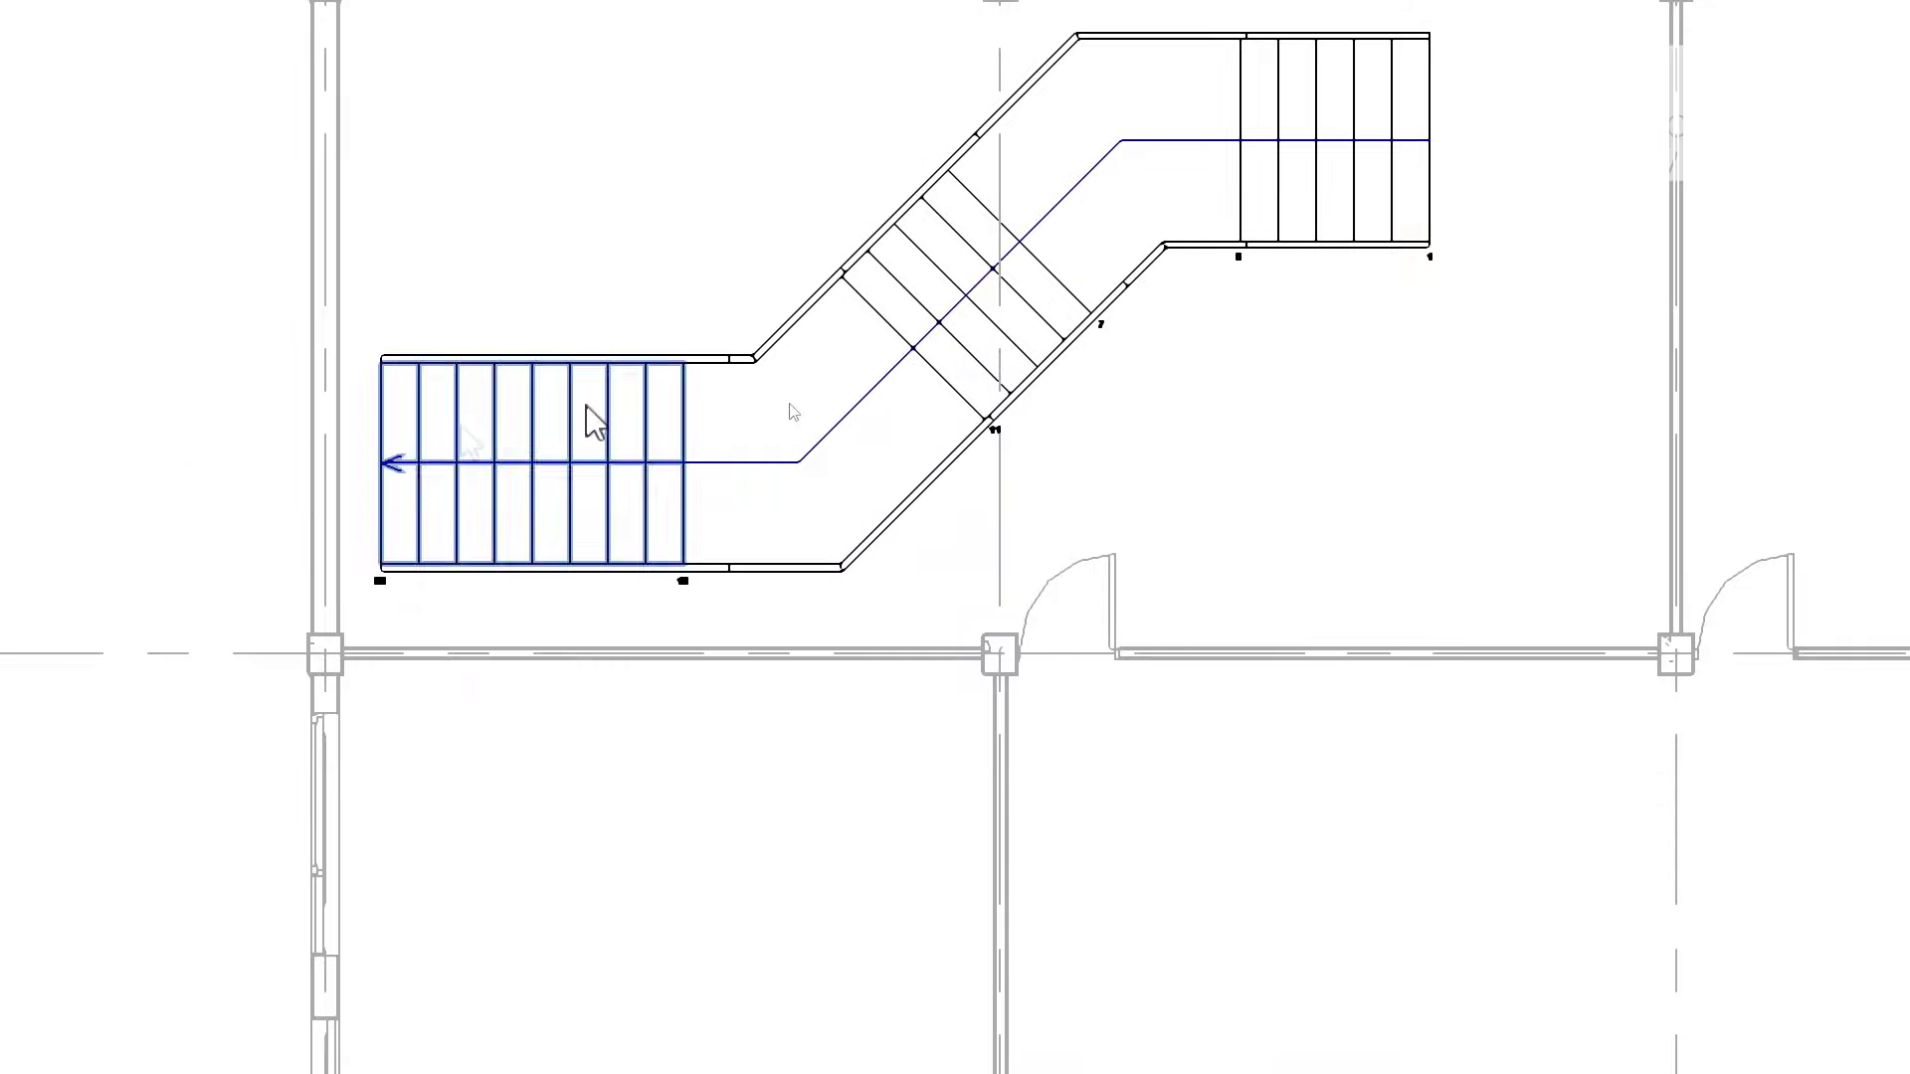
# Select both landings and orbit the stair in the 3D view to inspect it.
pyautogui.click(841, 300)
pyautogui.keyDown('ctrl'); pyautogui.click(1162, 124); pyautogui.keyUp('ctrl')
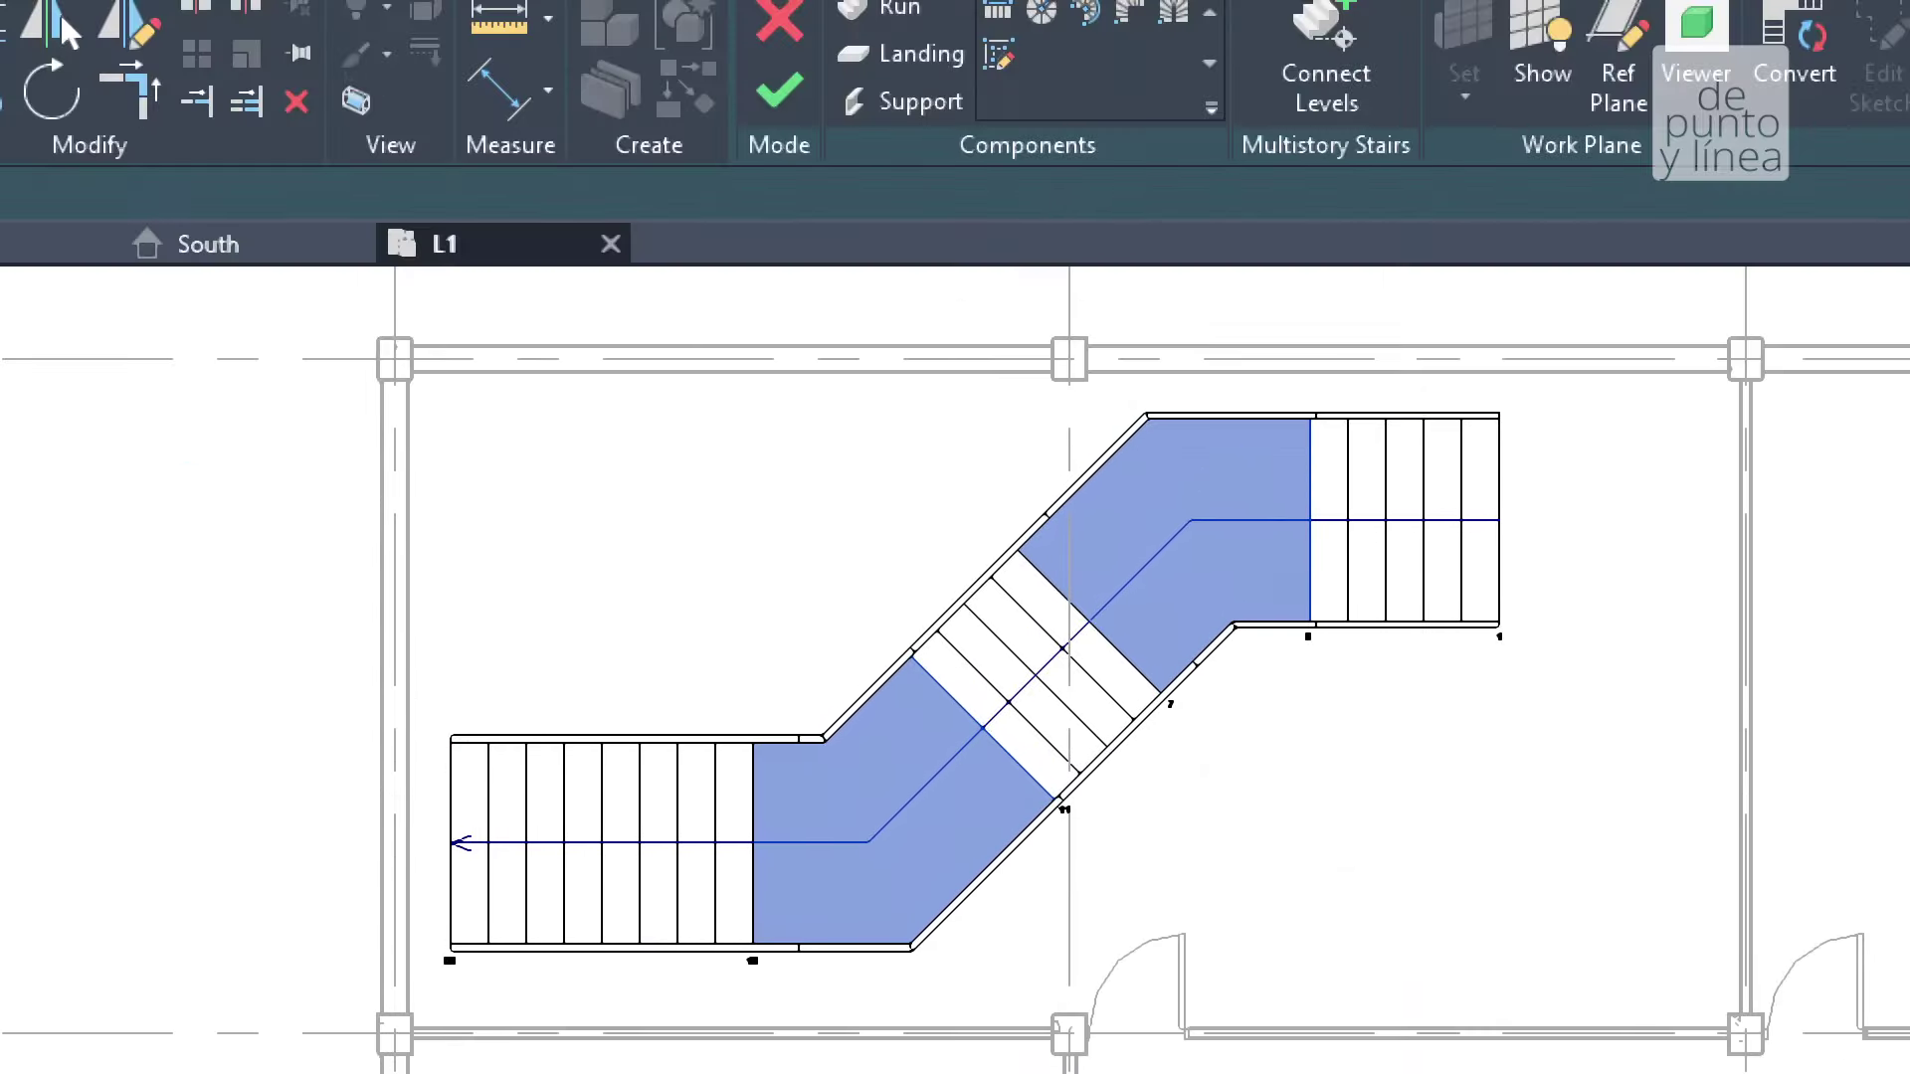
pyautogui.click(60, 10)
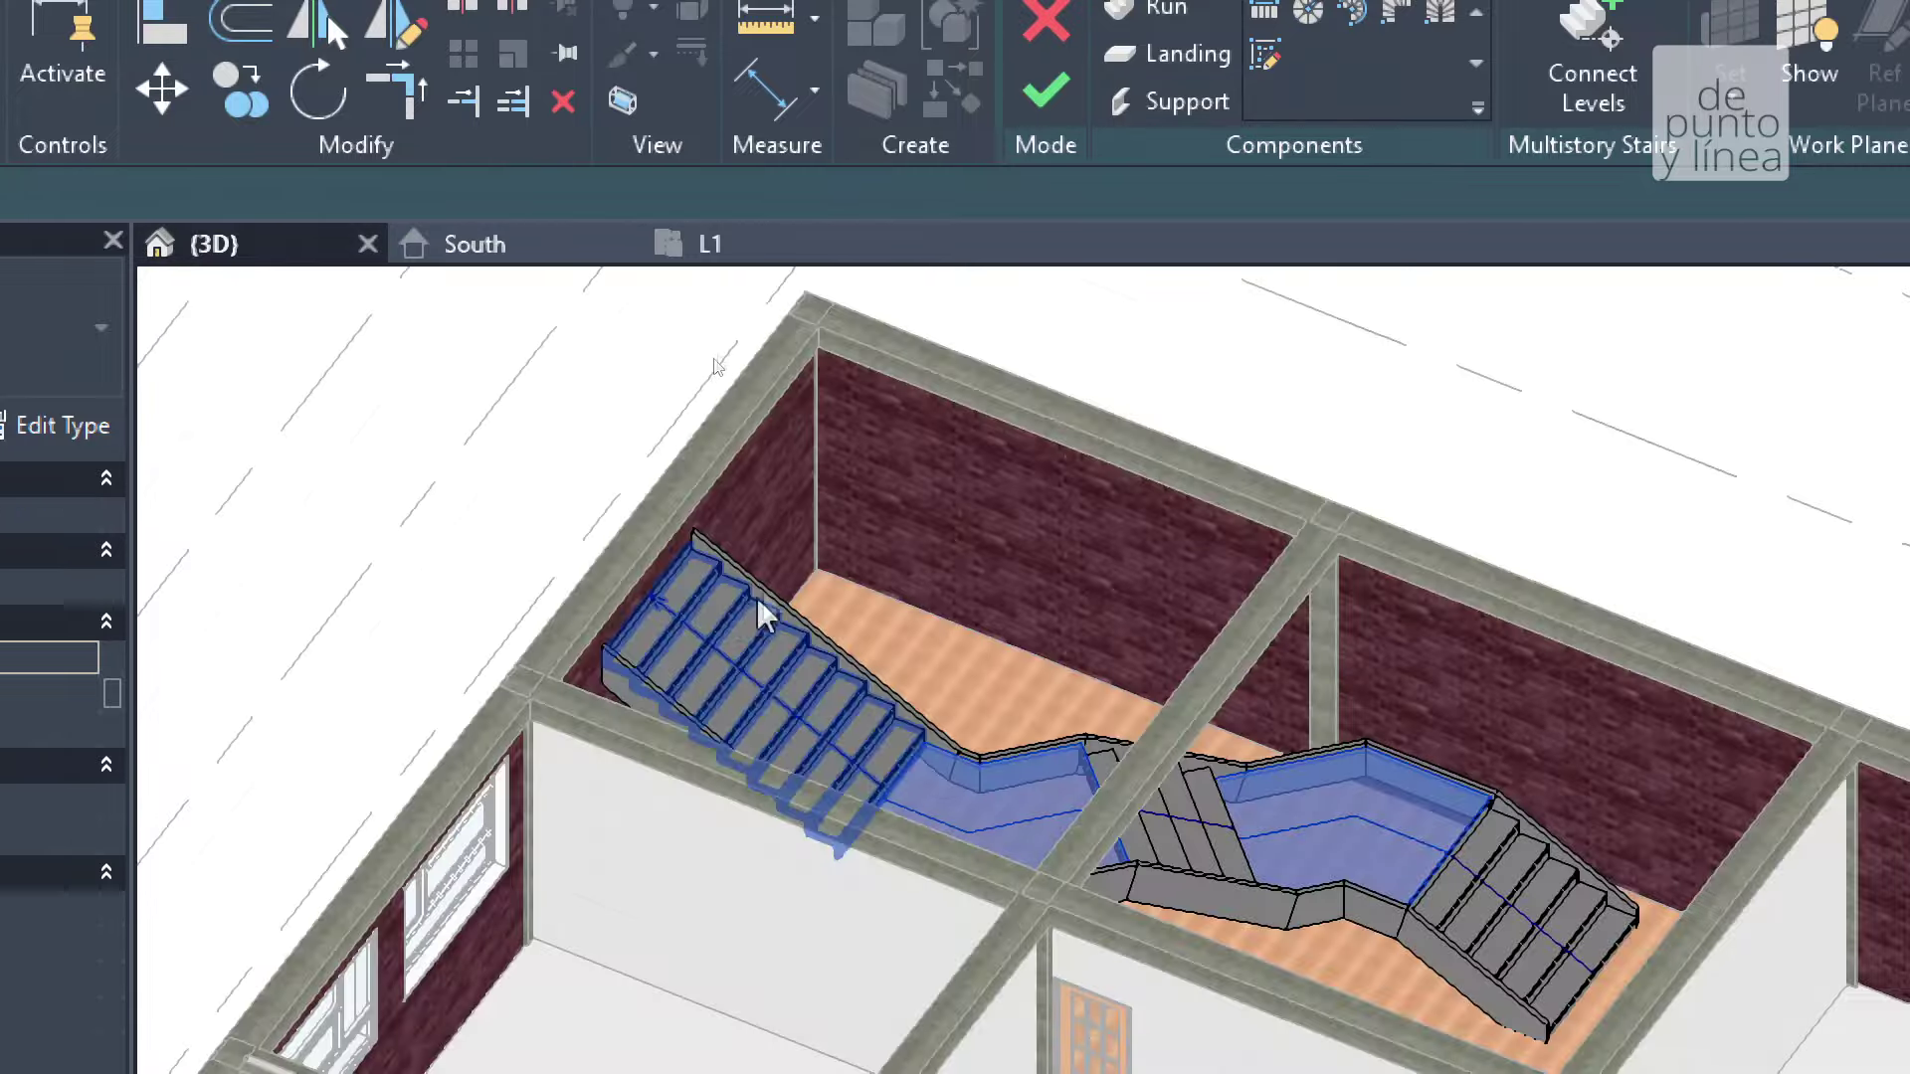
pyautogui.scroll(-5, 762, 614)
pyautogui.keyDown('shift'); pyautogui.moveTo(874, 418); pyautogui.dragTo(1223, 618, button='middle'); pyautogui.keyUp('shift')
pyautogui.click(1309, 725)
pyautogui.moveTo(1309, 726)
pyautogui.keyDown('shift'); pyautogui.mouseDown(button='middle')
pyautogui.moveTo(758, 376)
pyautogui.moveTo(912, 414)
pyautogui.mouseUp(button='middle'); pyautogui.keyUp('shift')
# Back in the L1 plan, window-select all runs and landings and delete them.
pyautogui.click(710, 244)
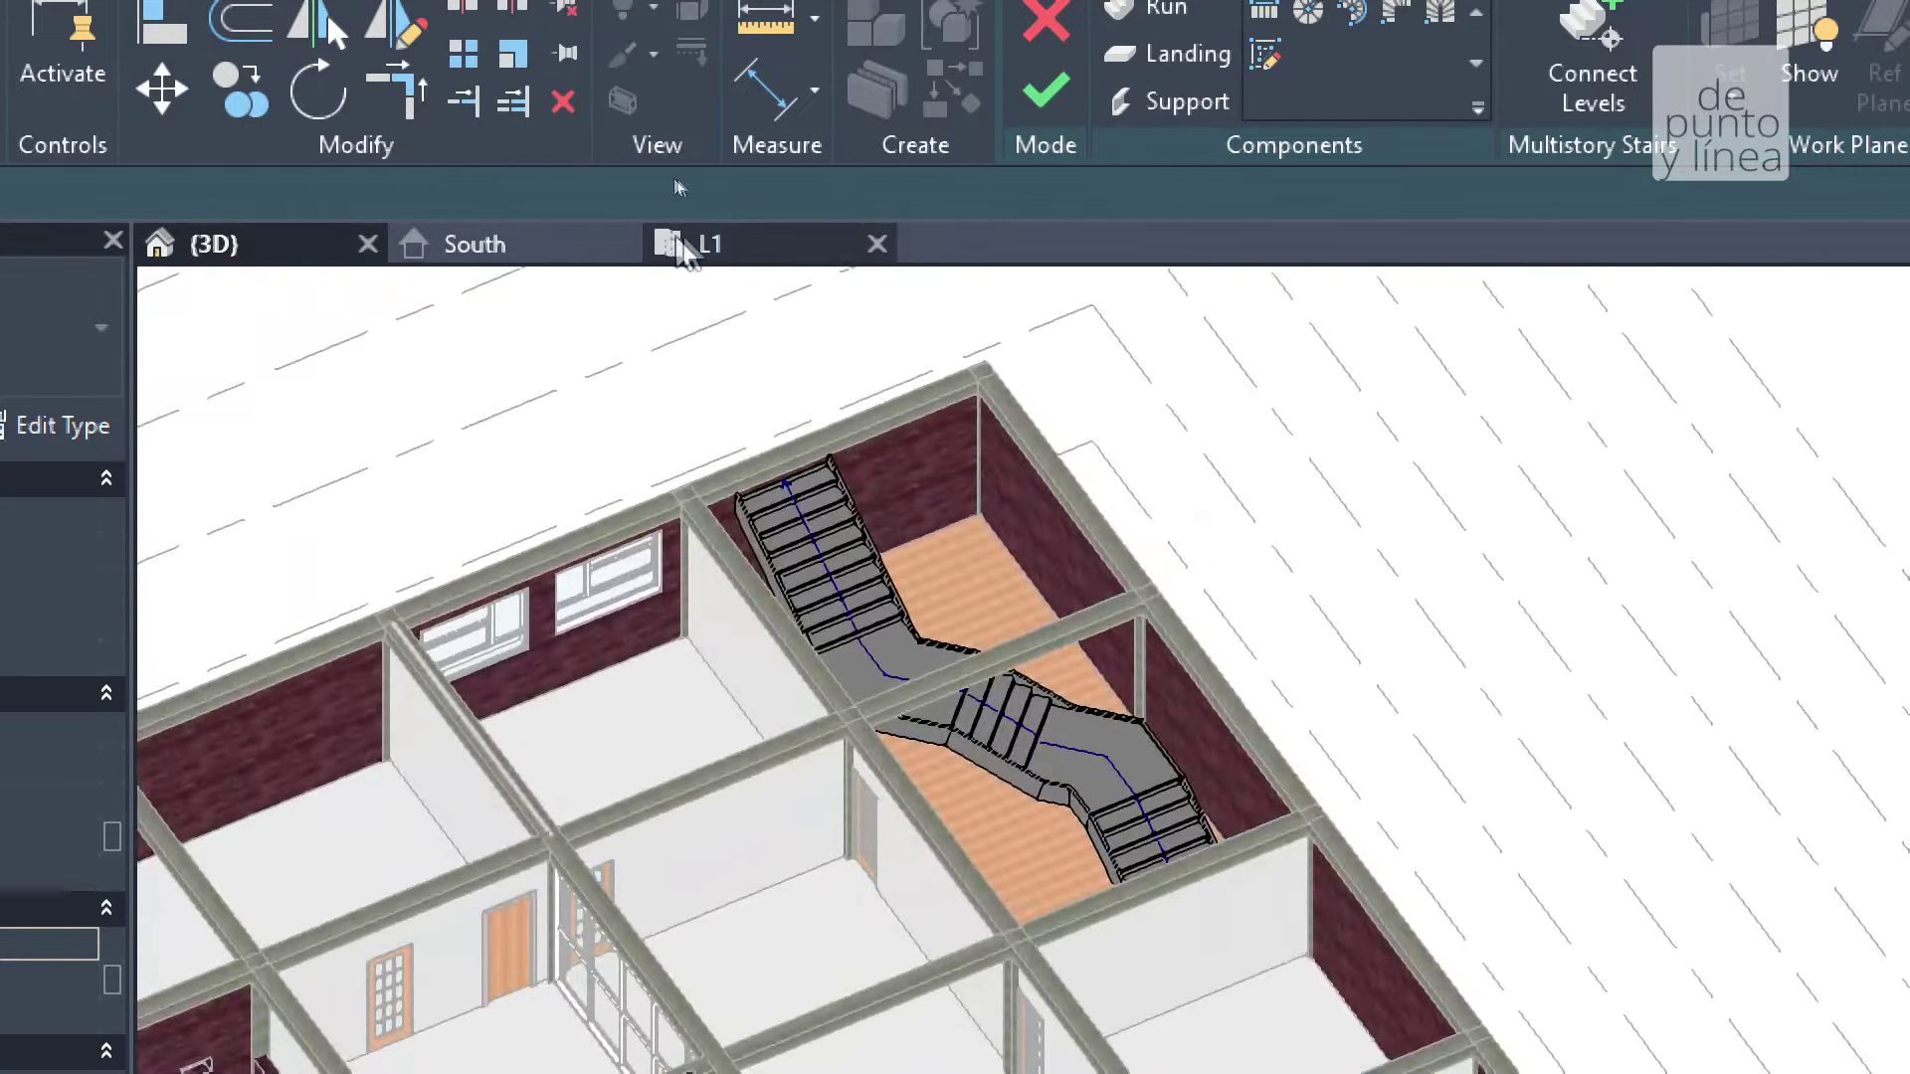
pyautogui.moveTo(575, 363); pyautogui.dragTo(1526, 767)
pyautogui.press('Delete')
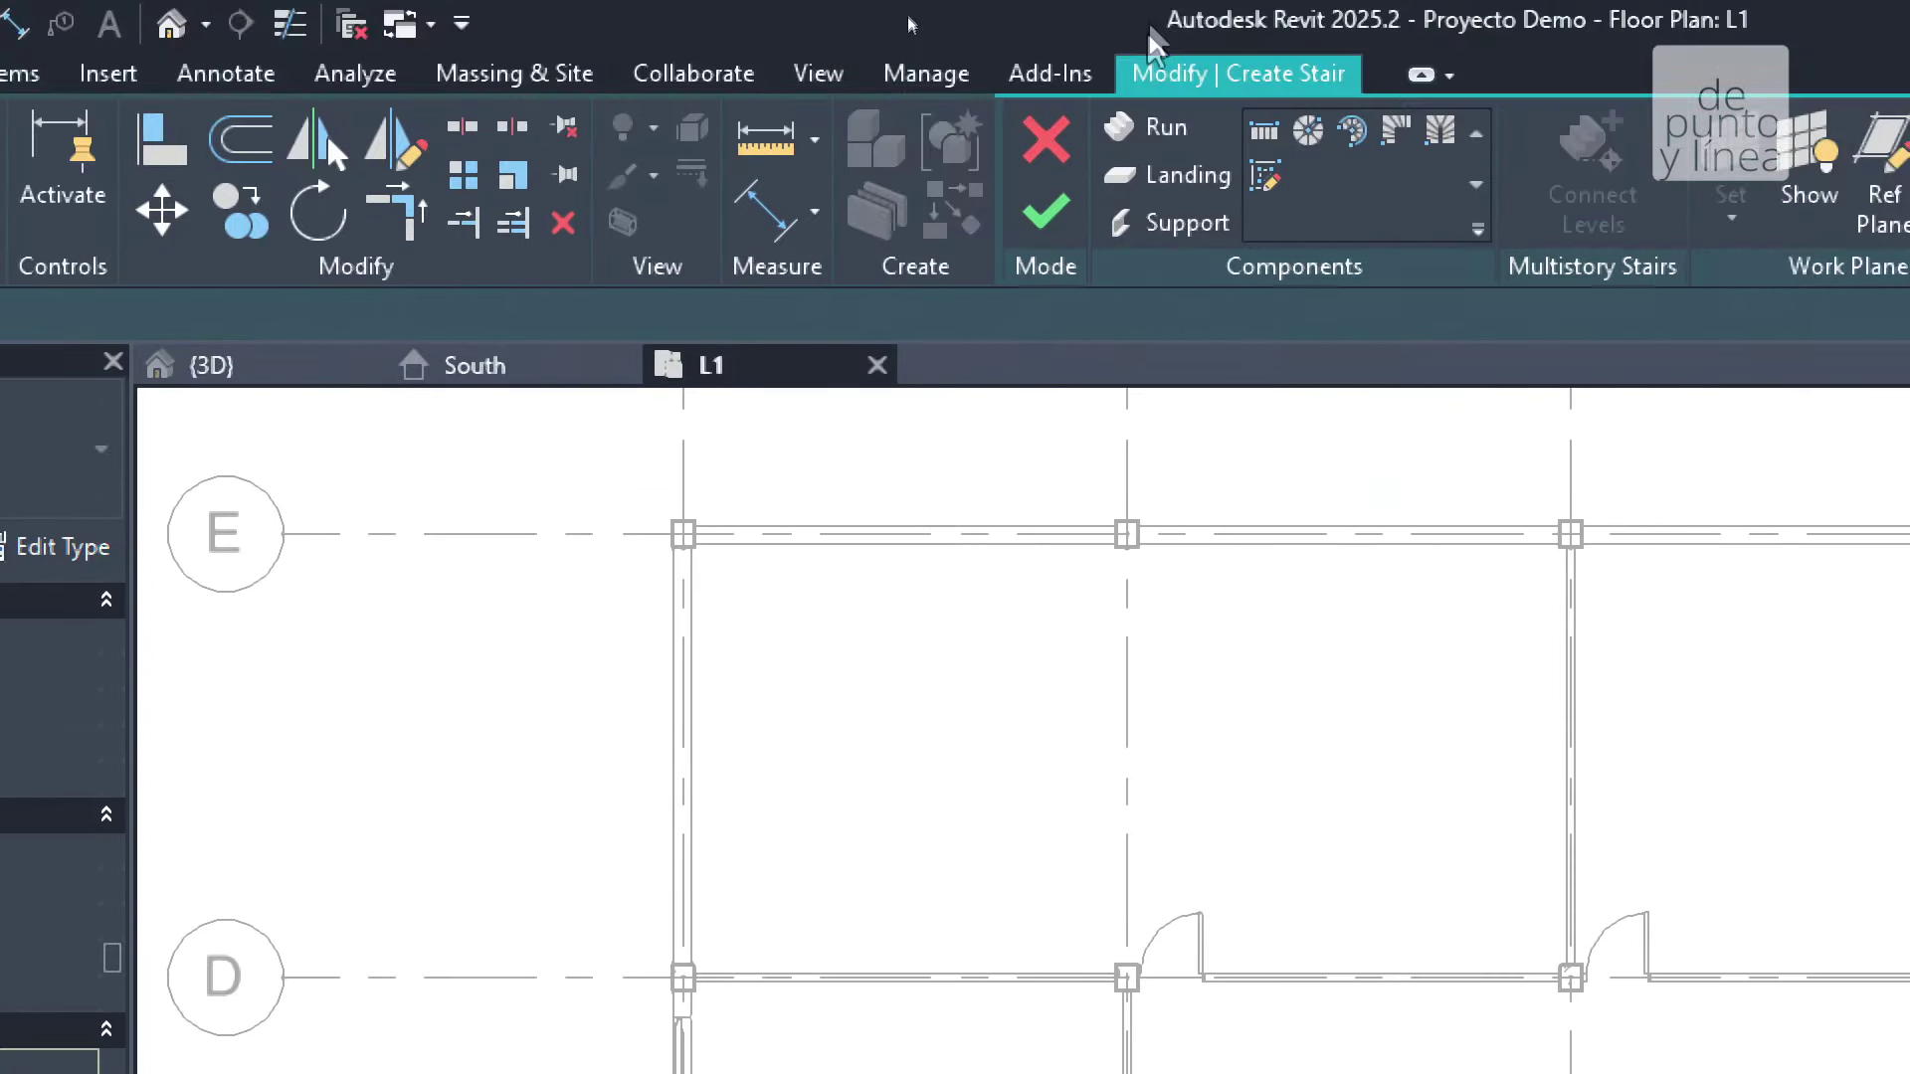
# Draw a run right to left, then a parallel second run back past the landing.
pyautogui.click(1261, 135)
pyautogui.click(1338, 644)
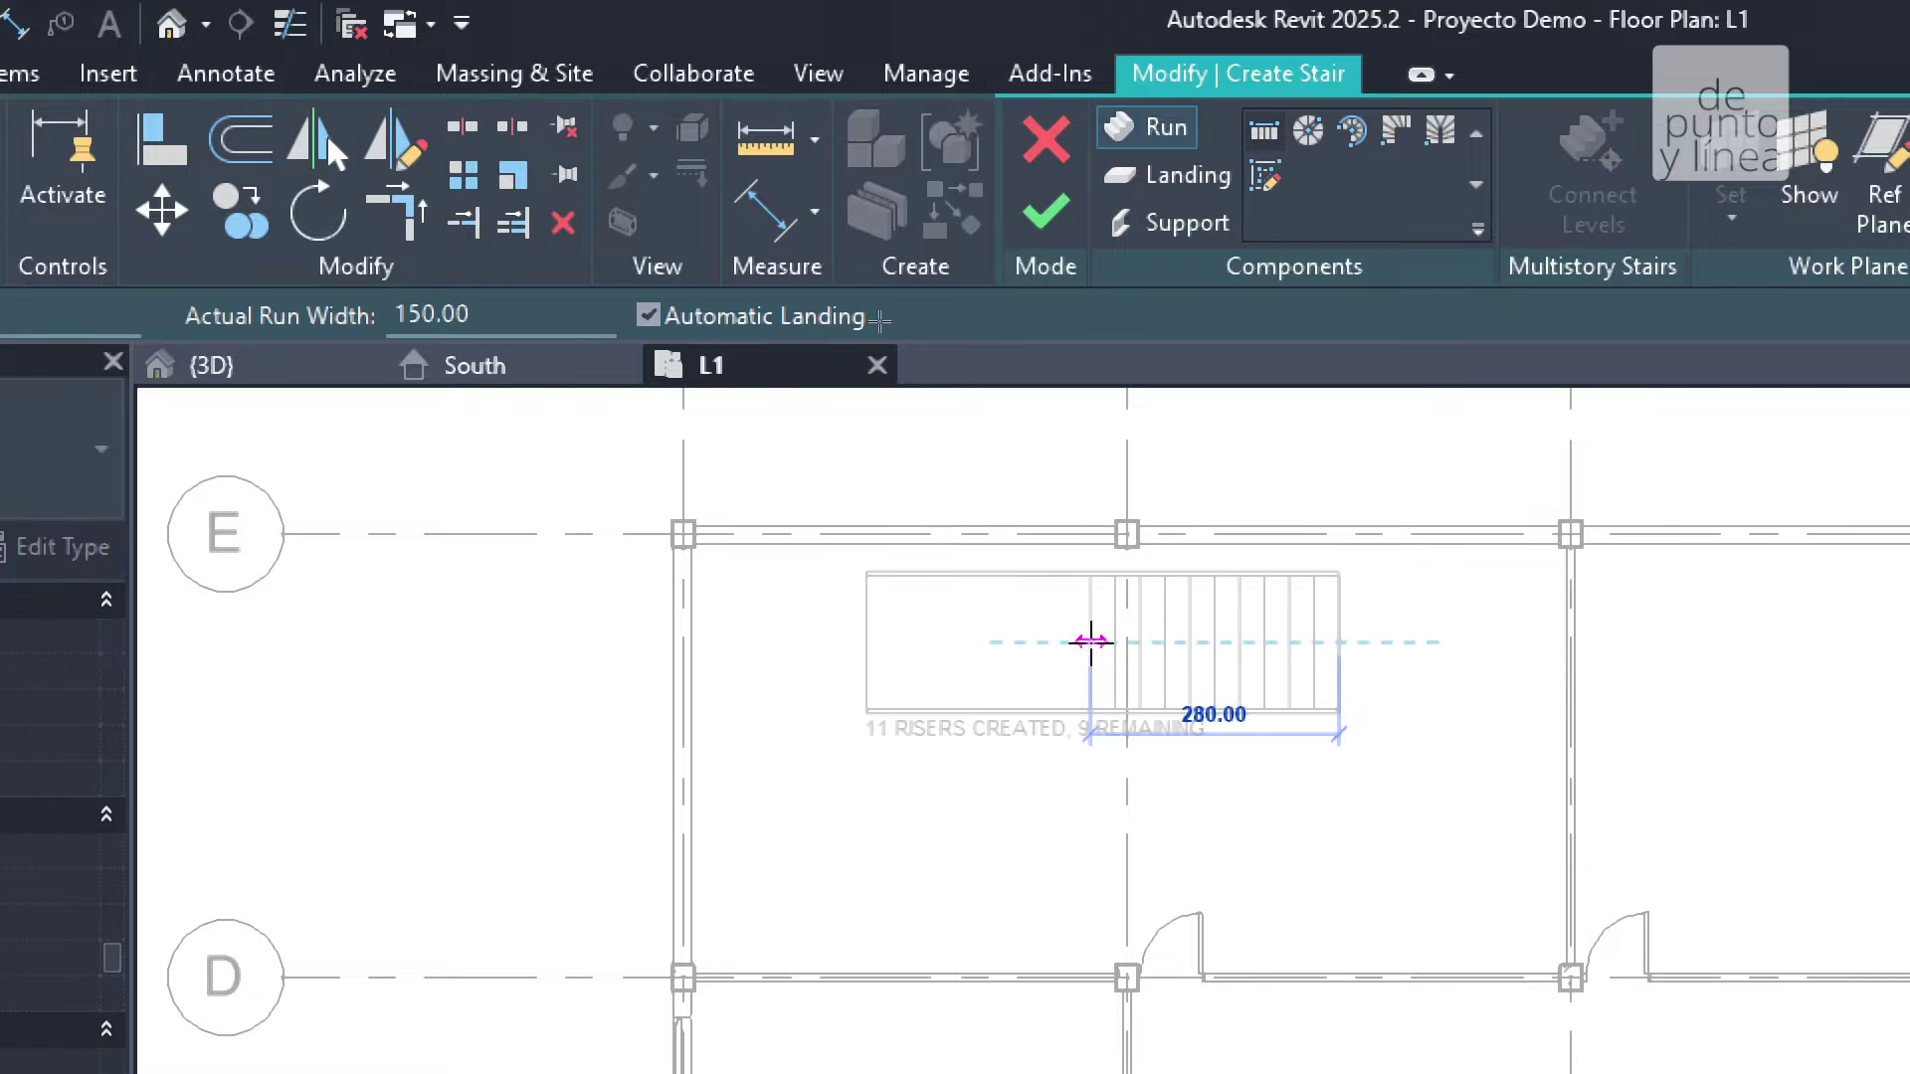
pyautogui.click(1089, 642)
pyautogui.click(916, 707)
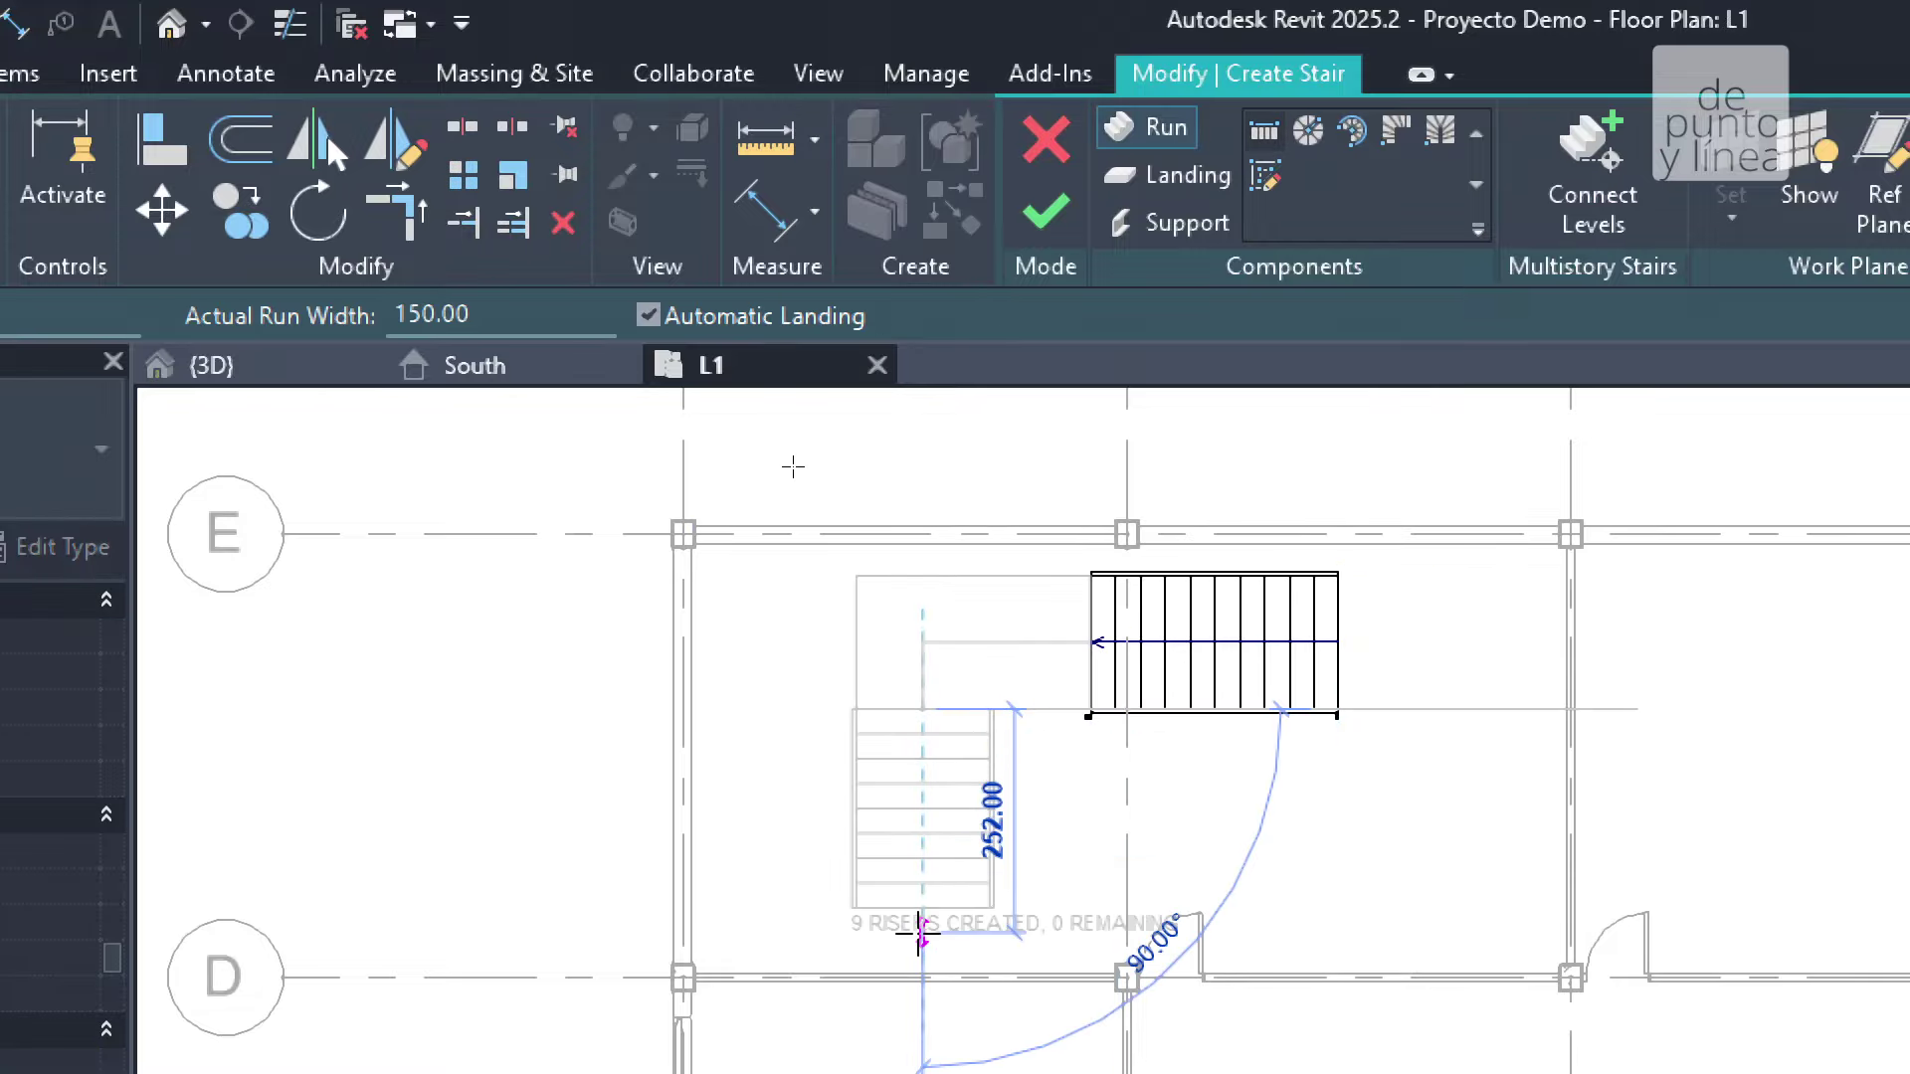
pyautogui.click(923, 905)
pyautogui.press('Escape')
# Orbit the new U-shaped stair in 3D, then return to the L1 plan.
pyautogui.click(242, 370)
pyautogui.keyDown('shift'); pyautogui.moveTo(1372, 775); pyautogui.dragTo(817, 342, button='middle'); pyautogui.keyUp('shift')
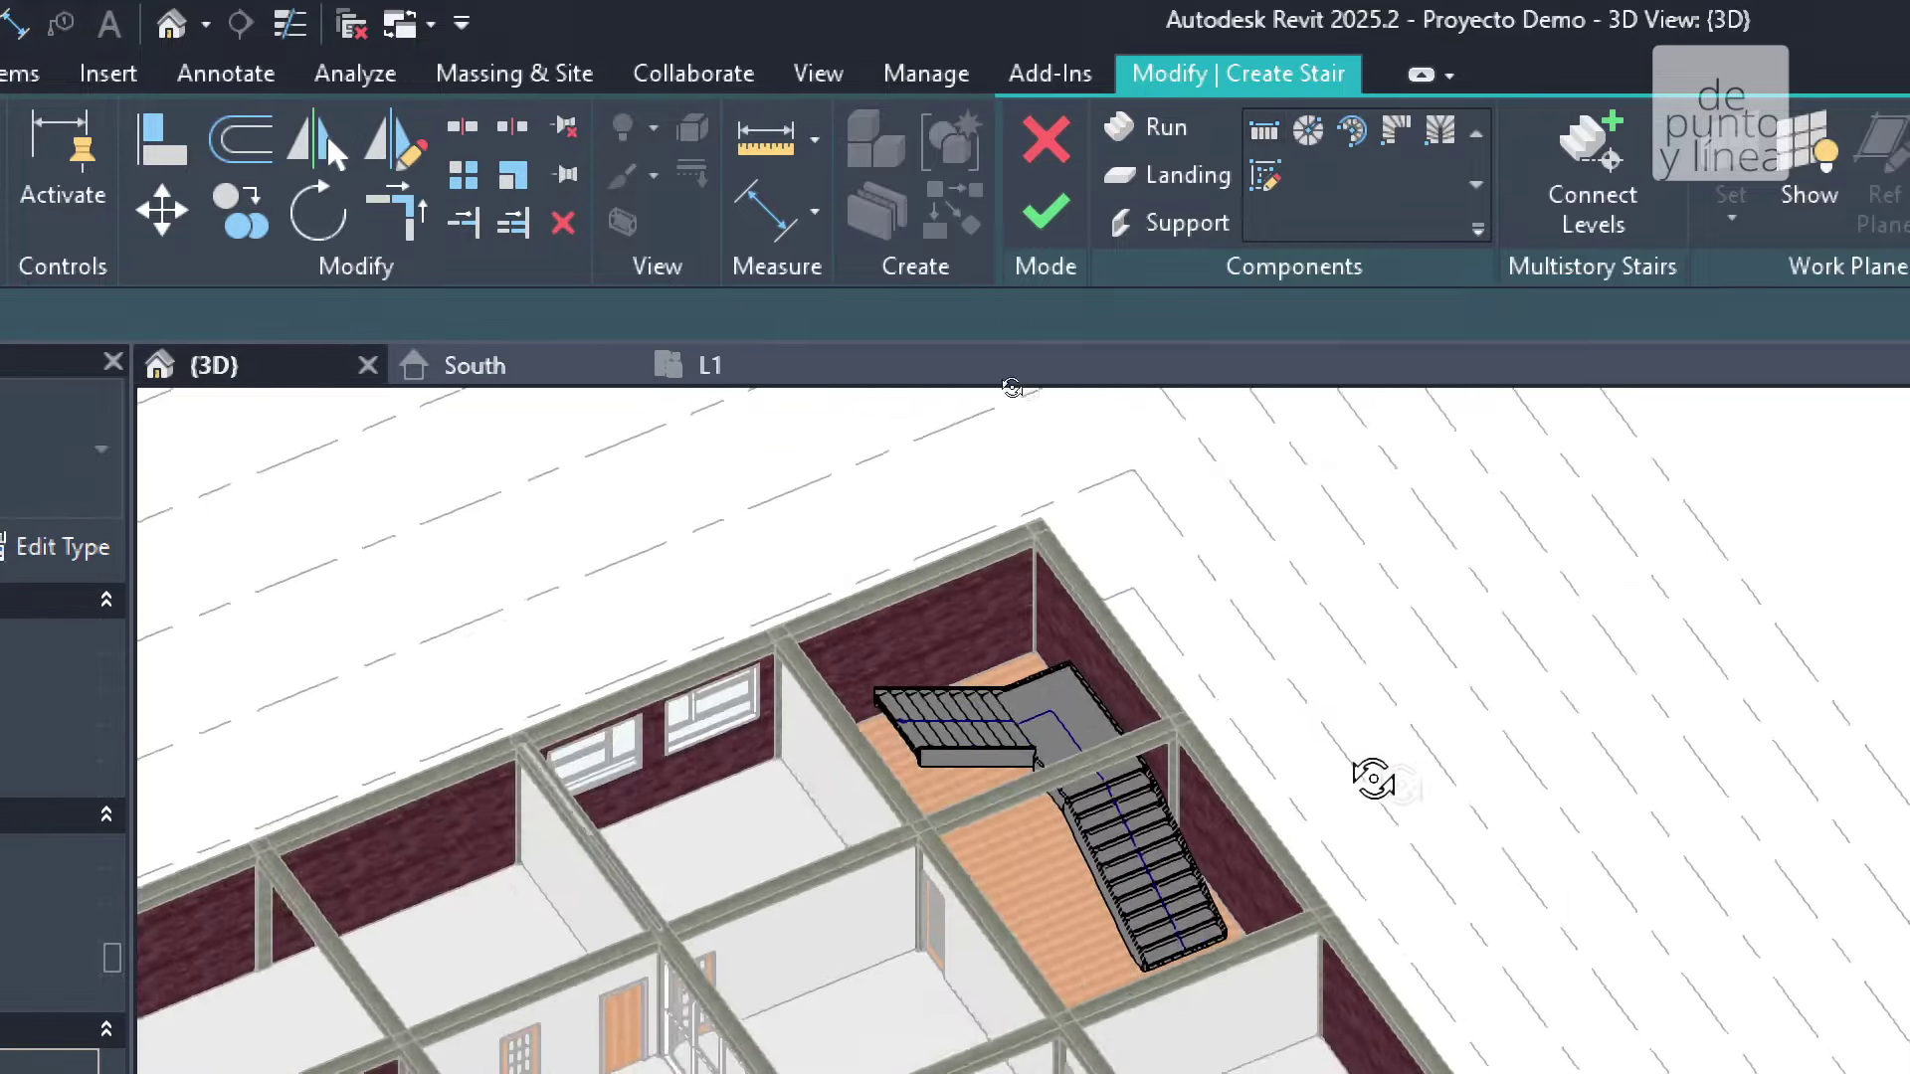
pyautogui.click(709, 365)
pyautogui.scroll(1, 993, 507)
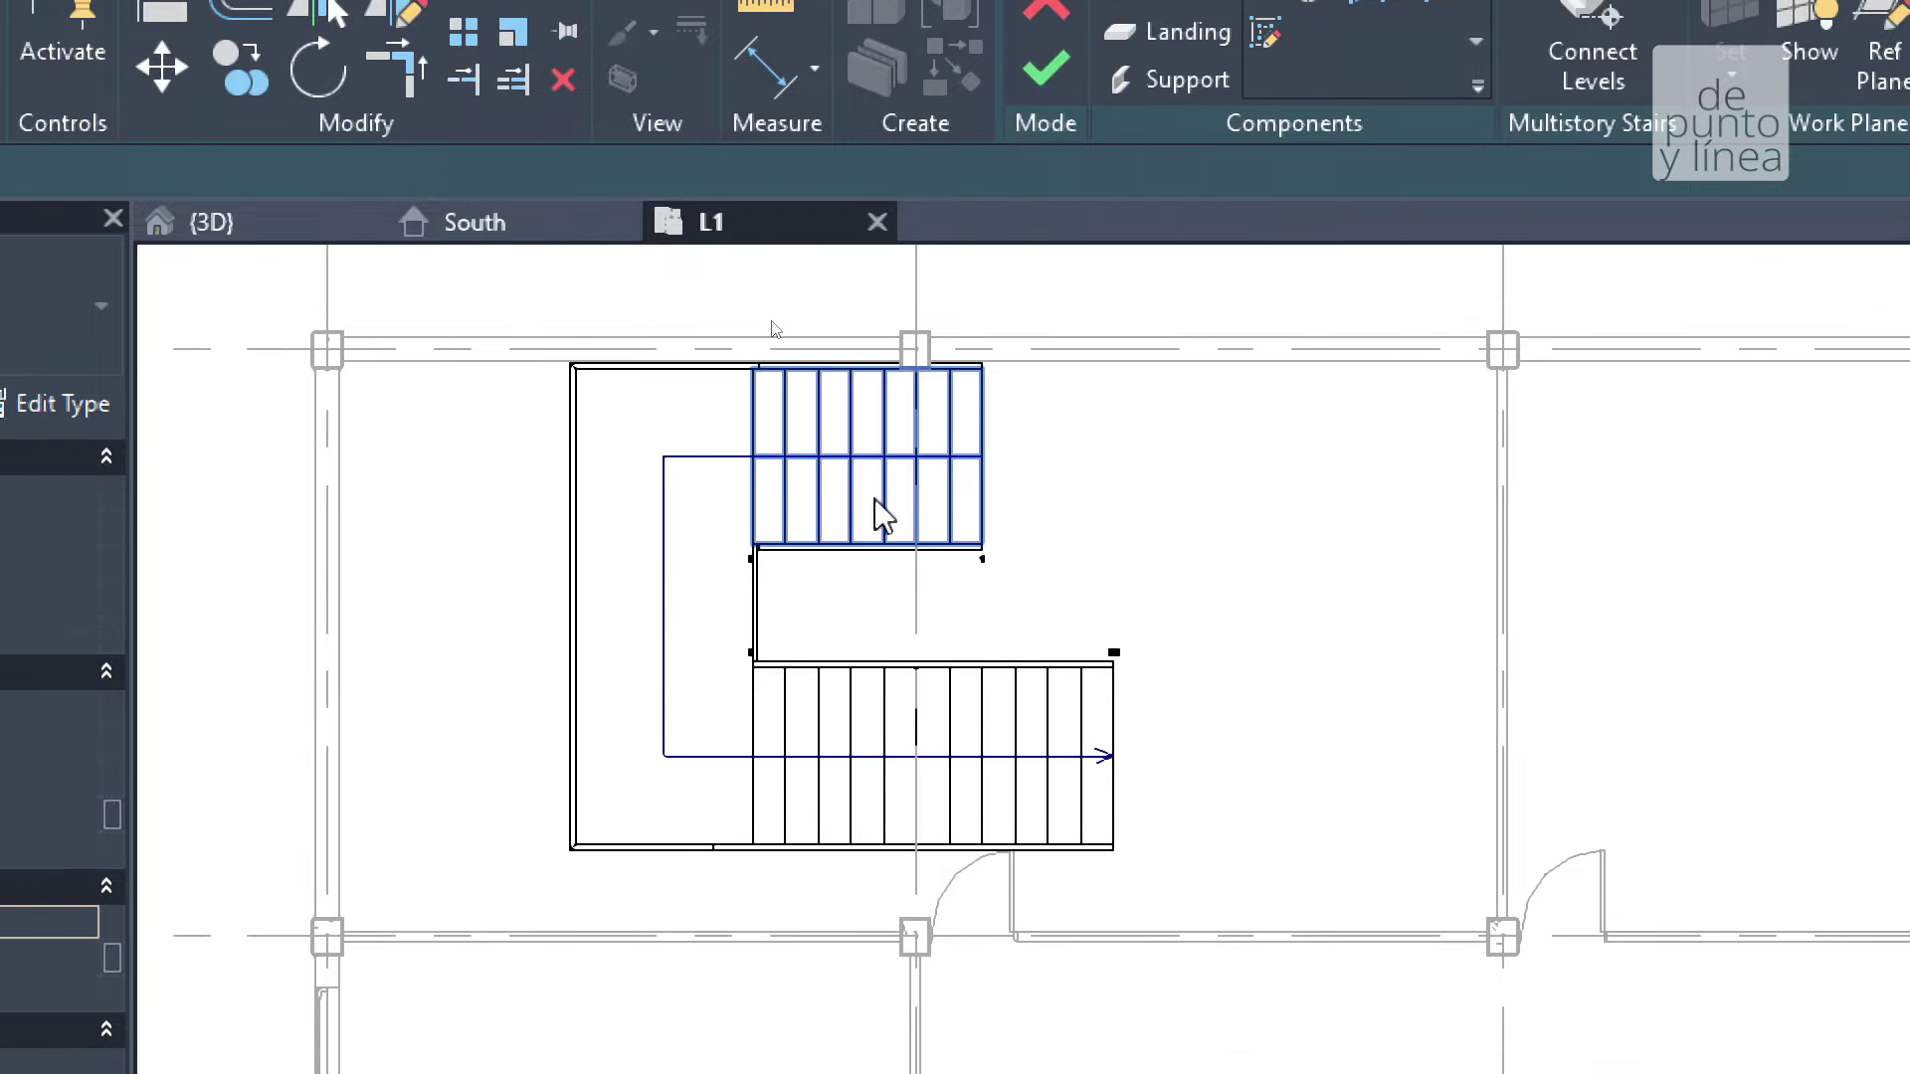
# Select the upper run, left landing and lower run in turn to compare them.
pyautogui.click(845, 478)
pyautogui.click(665, 478)
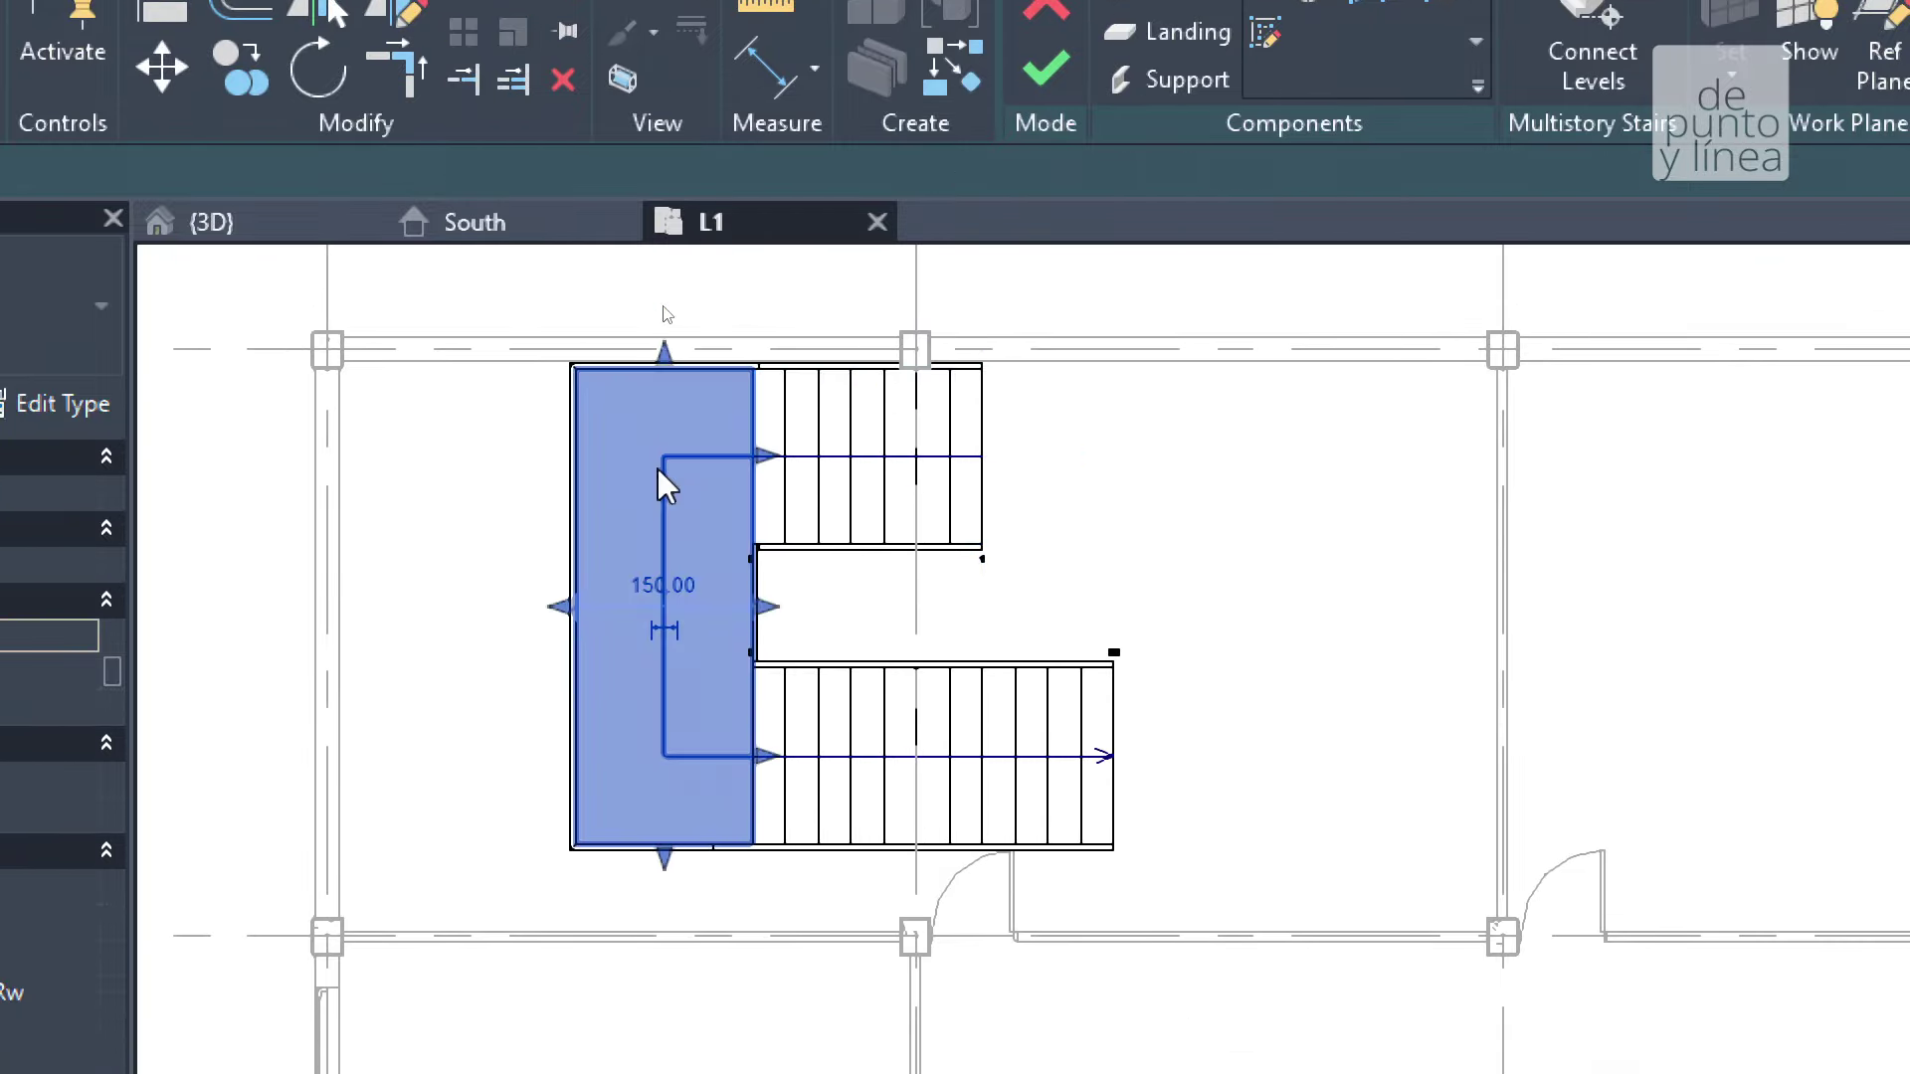
pyautogui.click(913, 746)
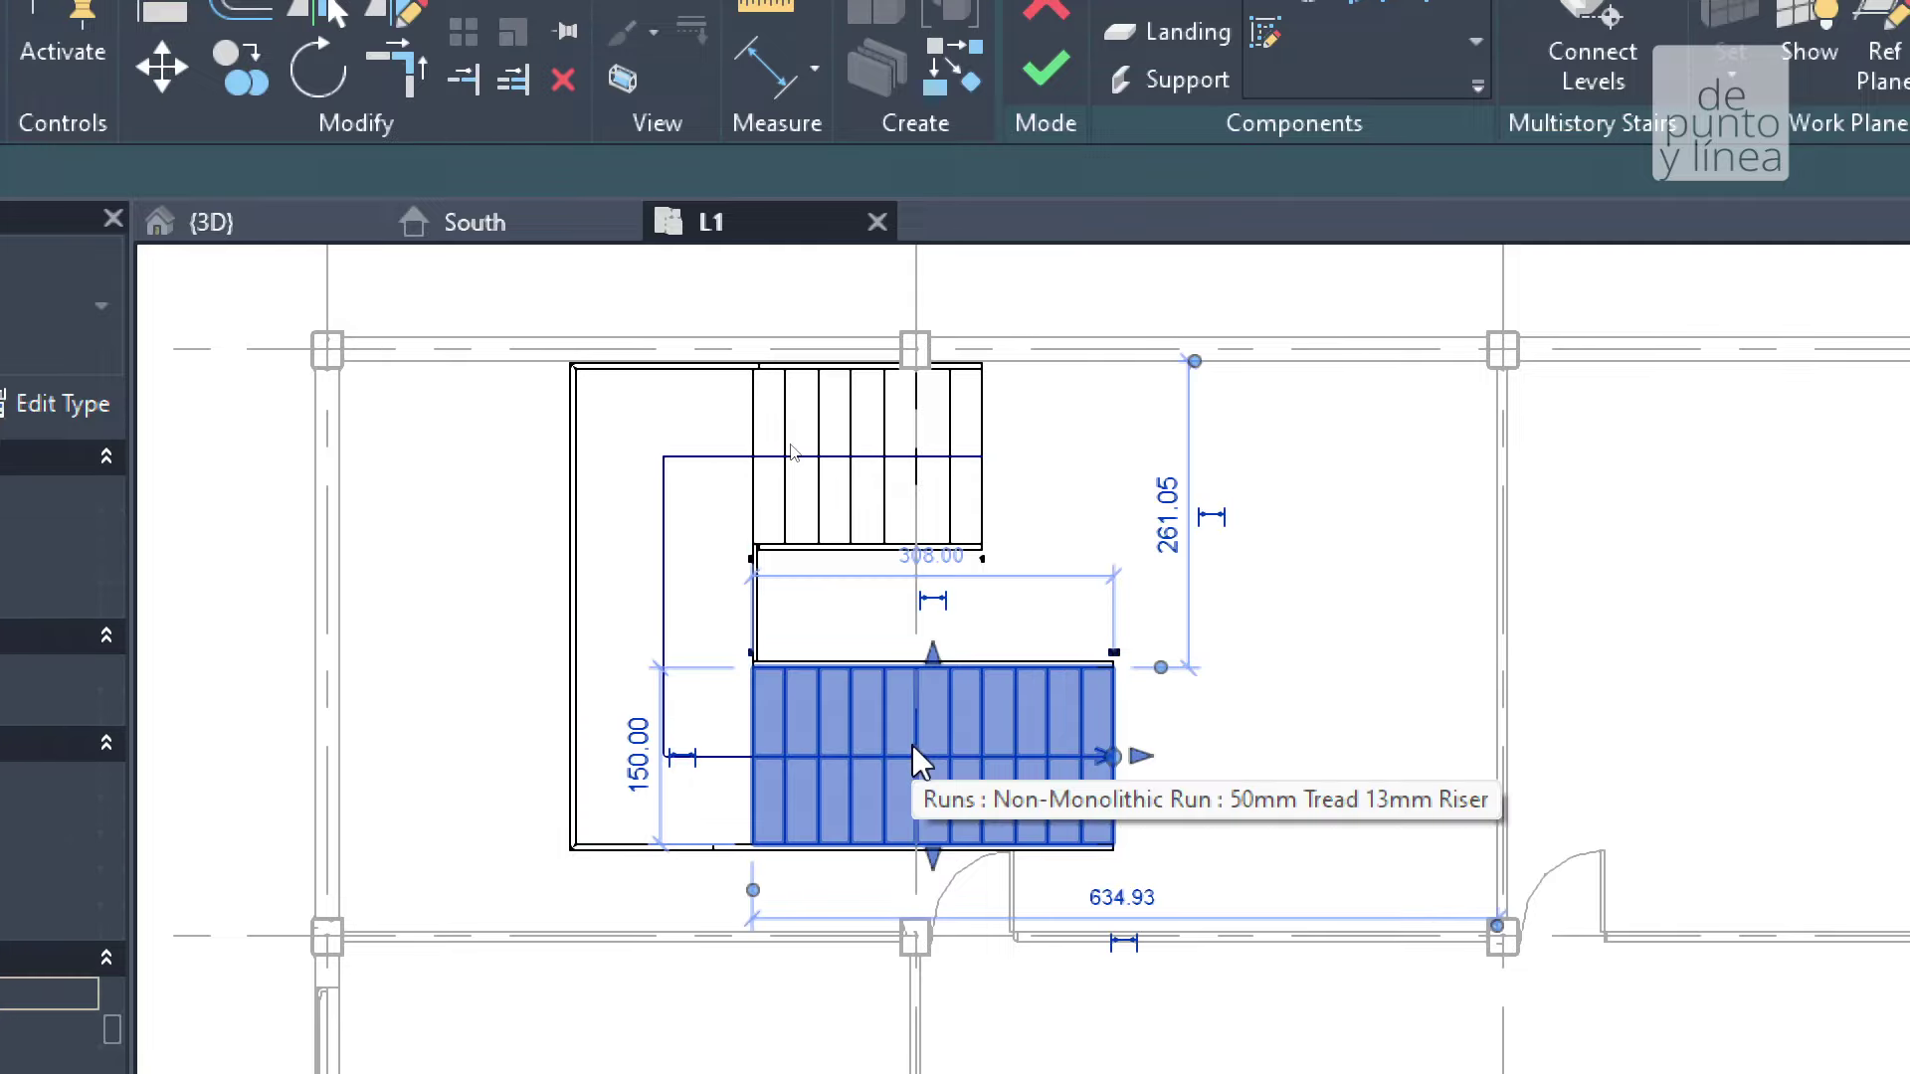
pyautogui.click(908, 469)
pyautogui.click(674, 482)
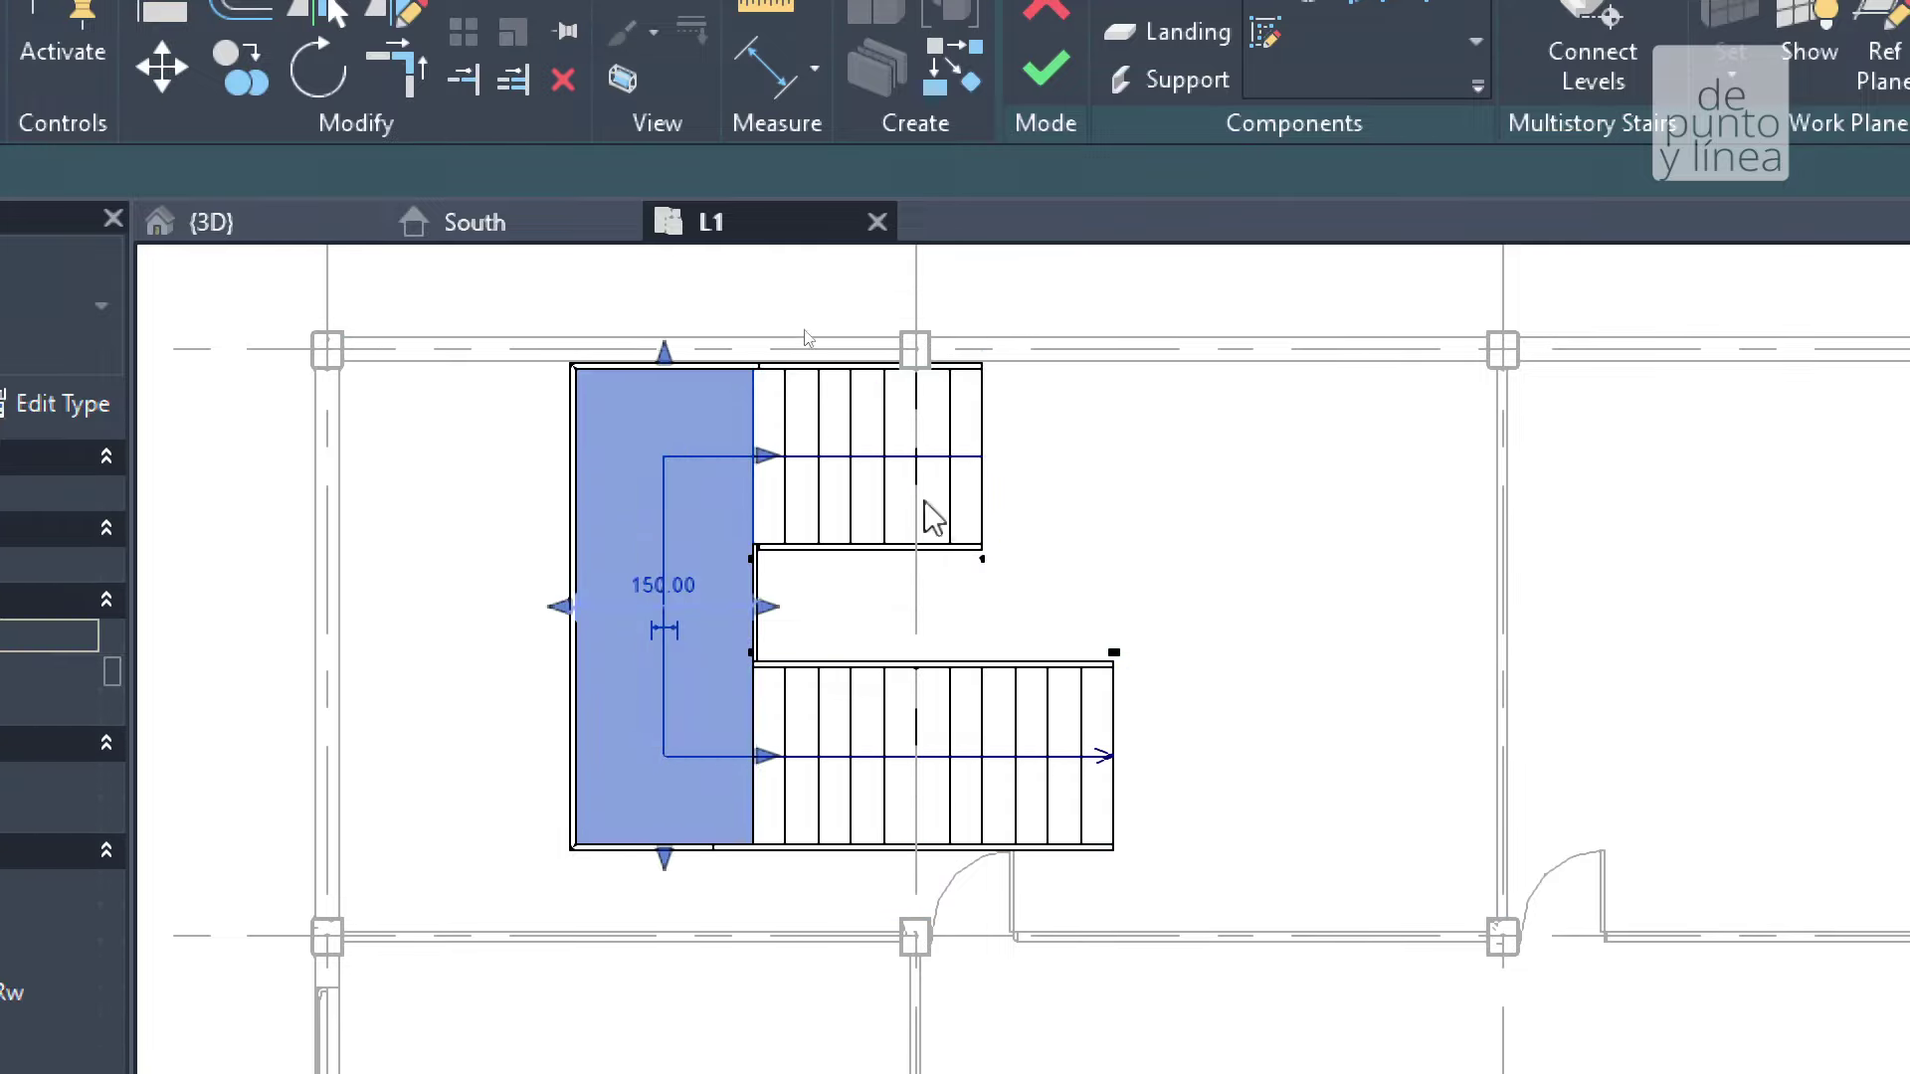
pyautogui.click(930, 746)
pyautogui.click(1334, 546)
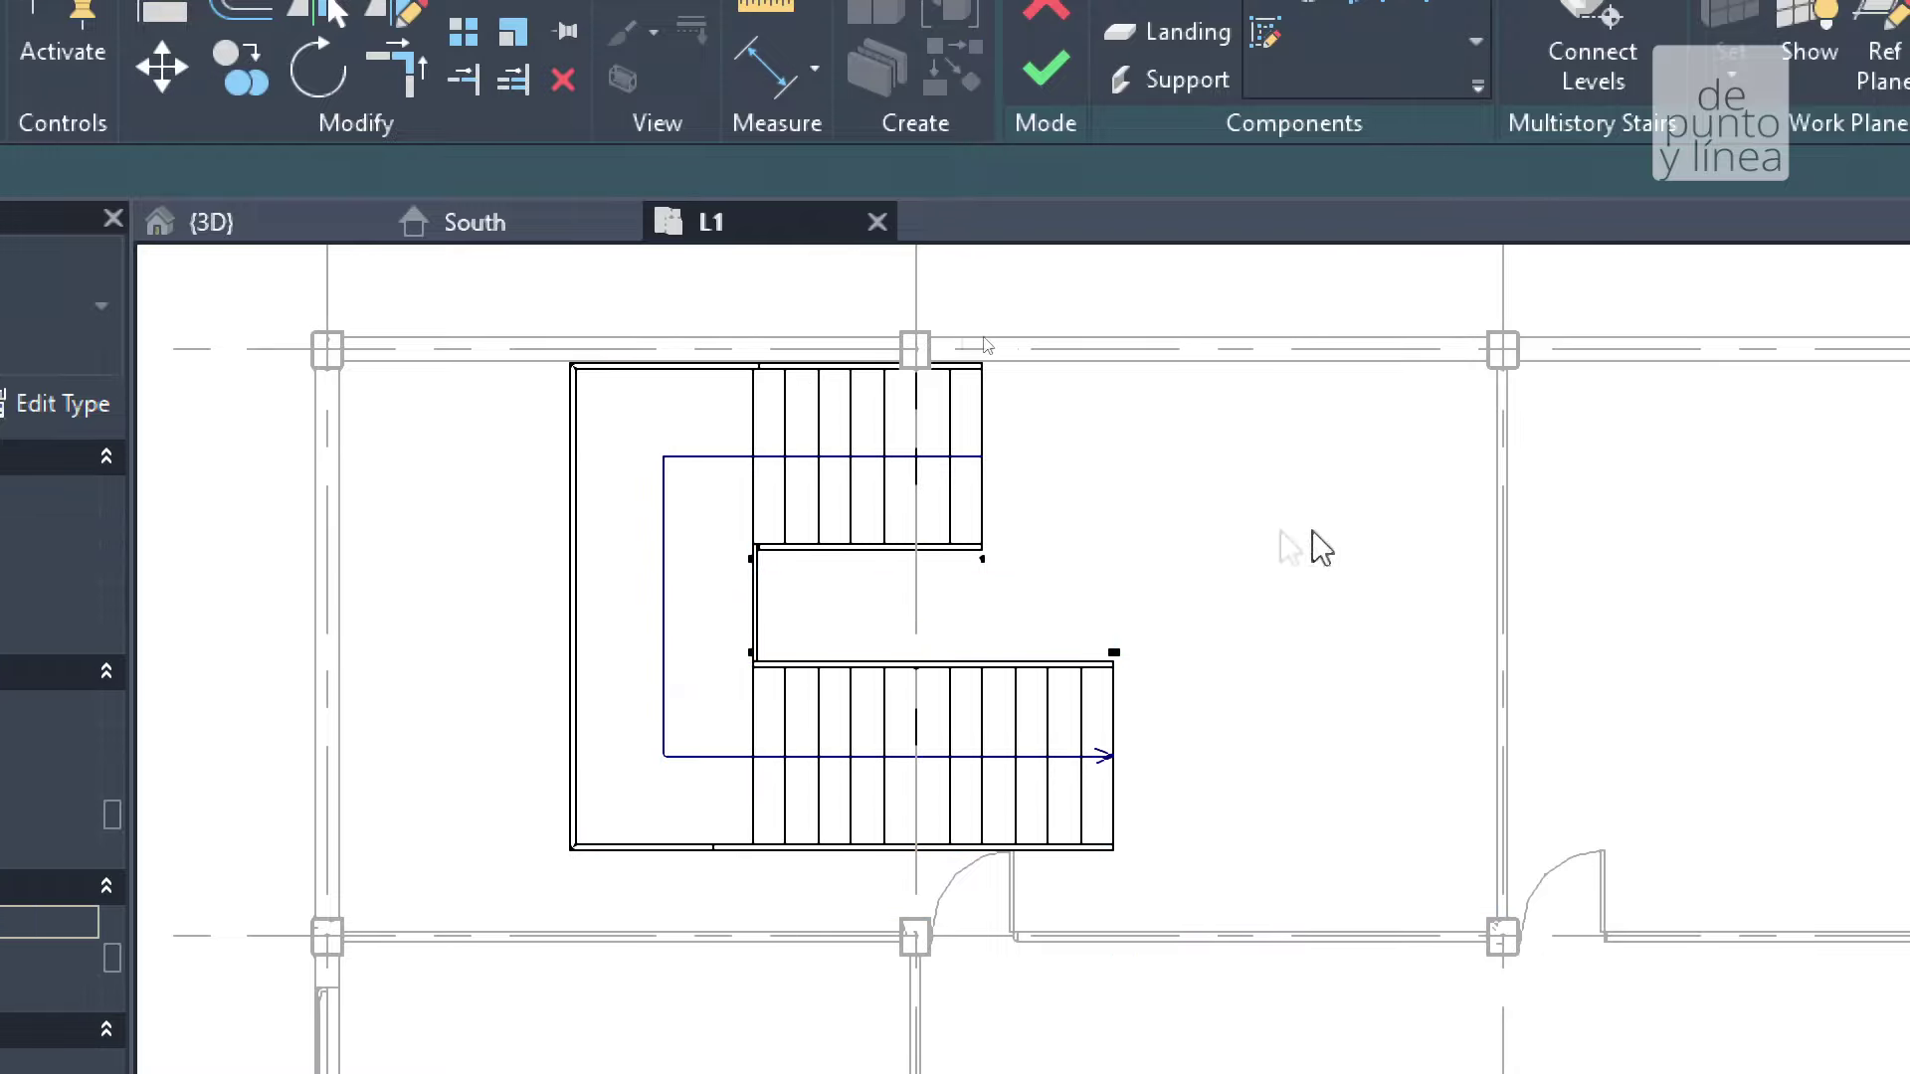
pyautogui.click(850, 465)
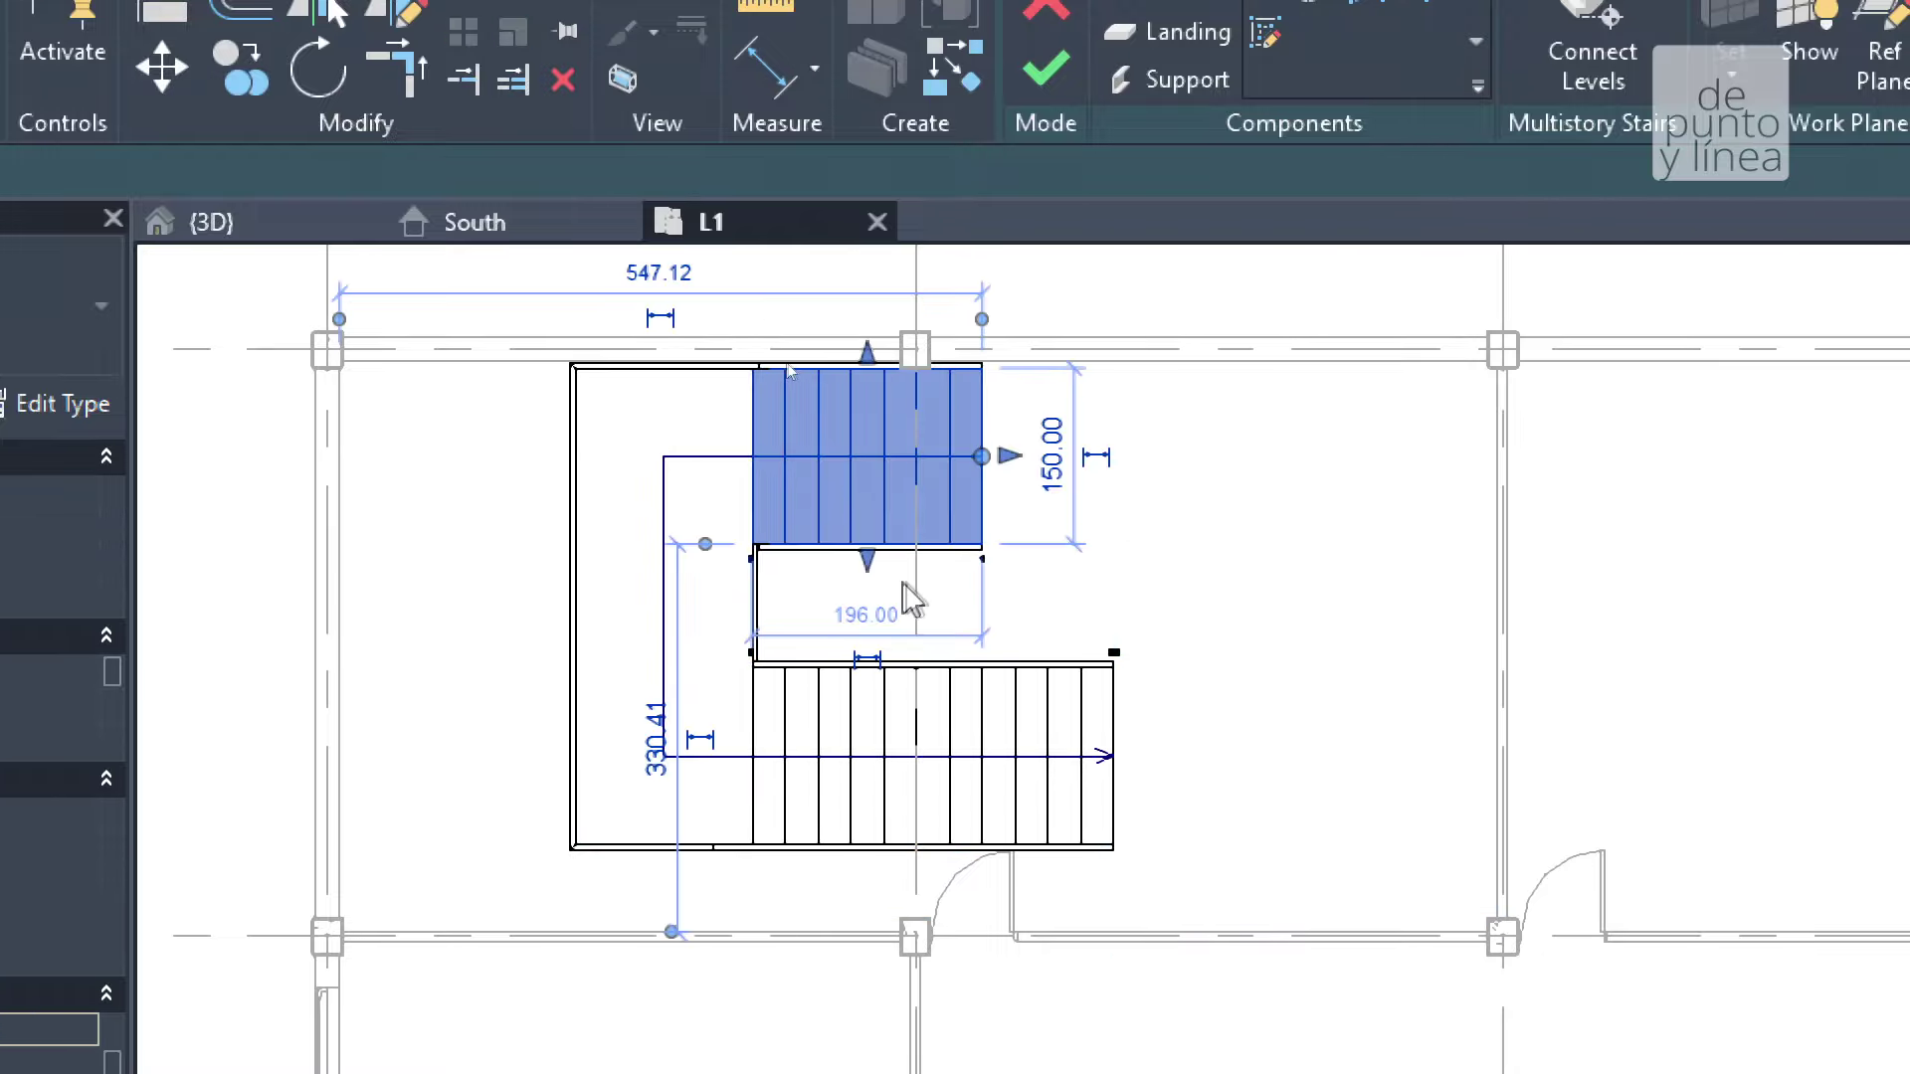
pyautogui.click(972, 780)
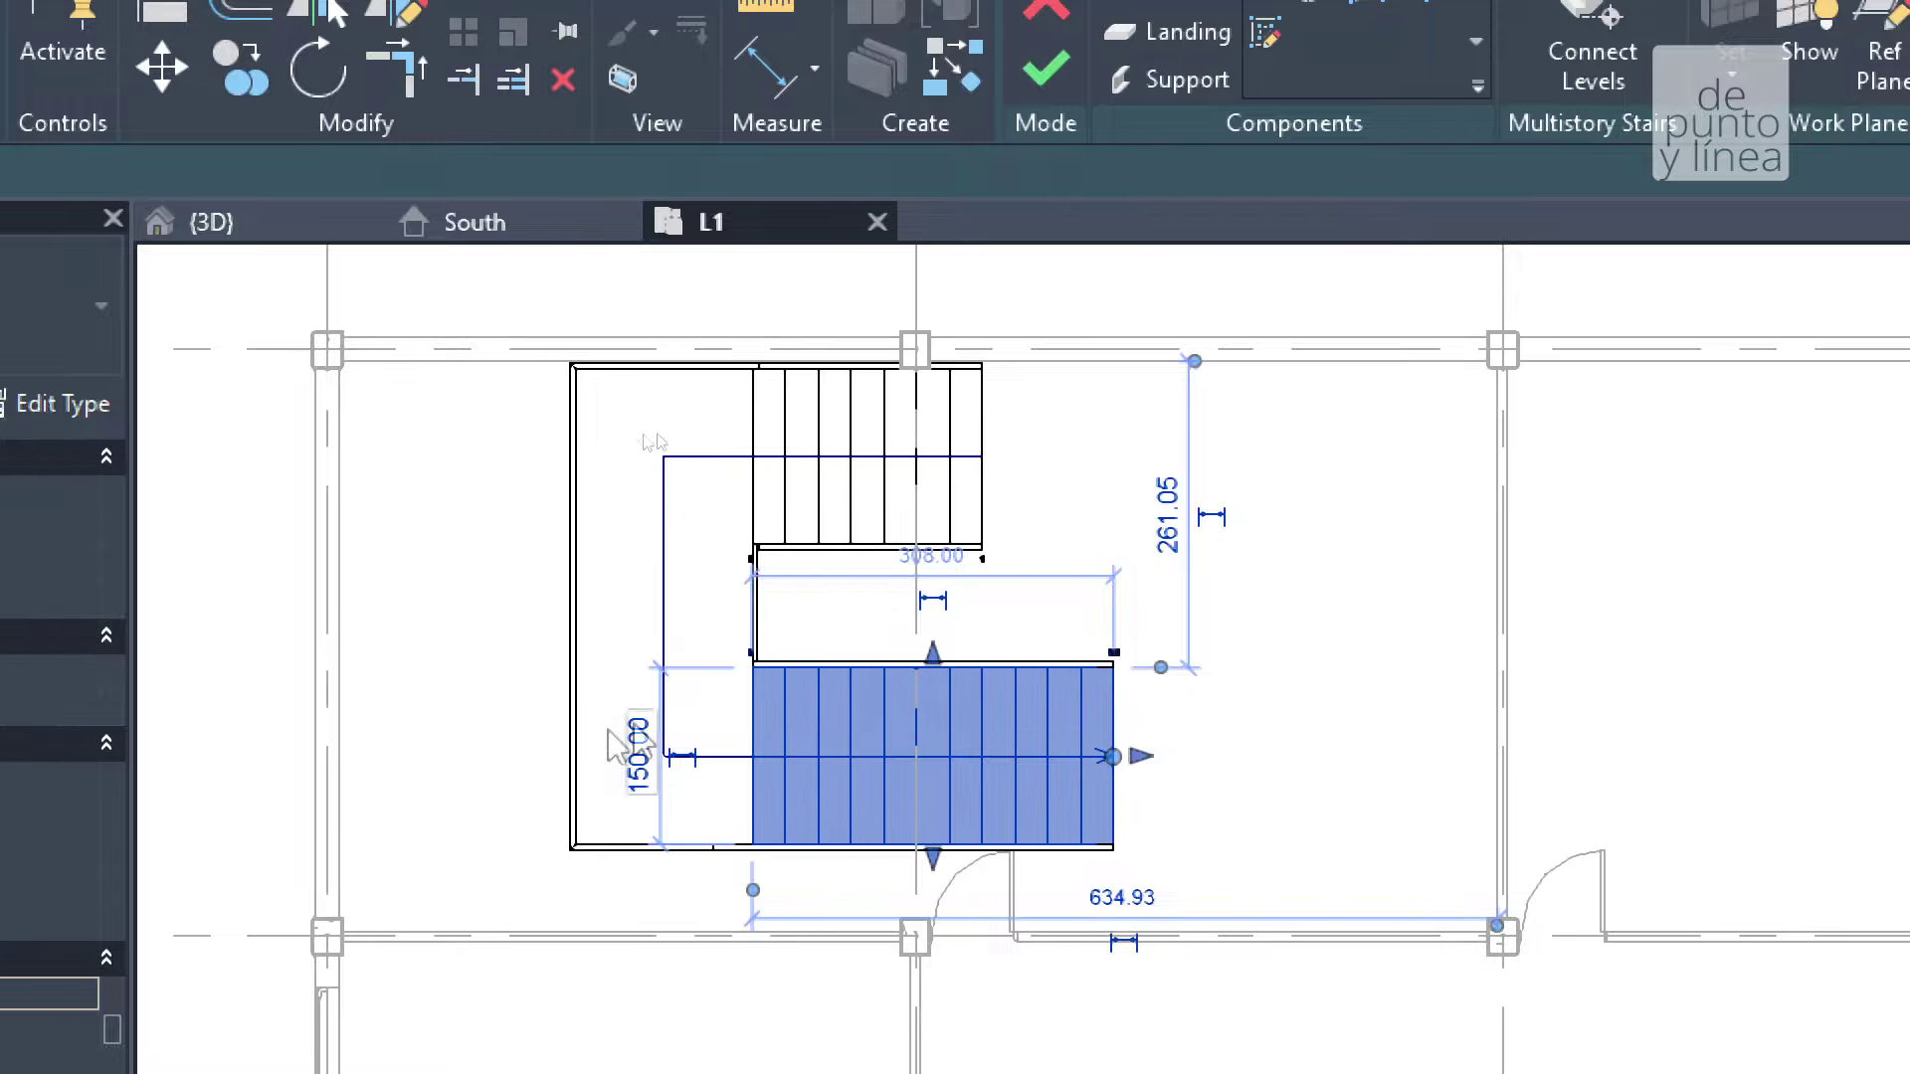
# Reselect the lower run to give it an Actual Run Width of 200, then clear the selection.
pyautogui.scroll(3, 646, 771)
pyautogui.scroll(-3, 756, 756)
pyautogui.click(1147, 748)
pyautogui.click(699, 698)
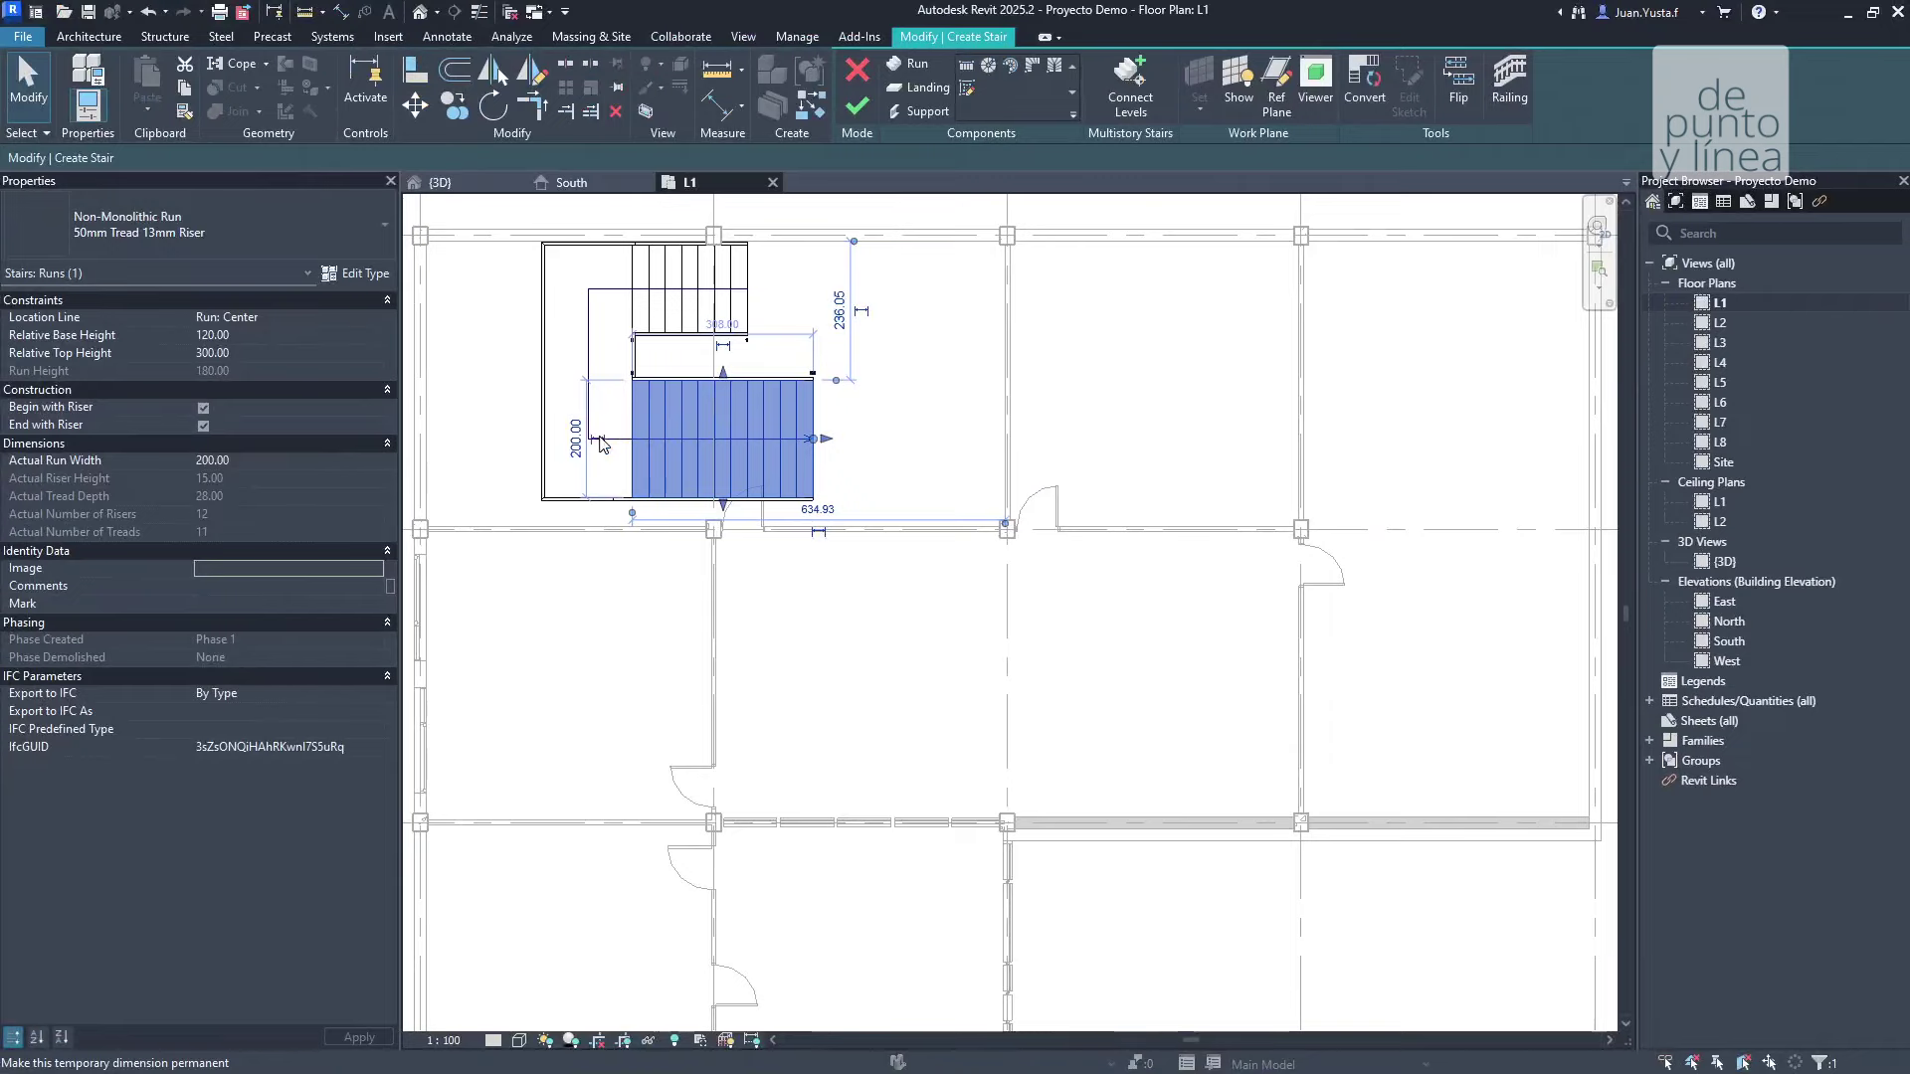
pyautogui.click(1070, 439)
pyautogui.scroll(2, 737, 396)
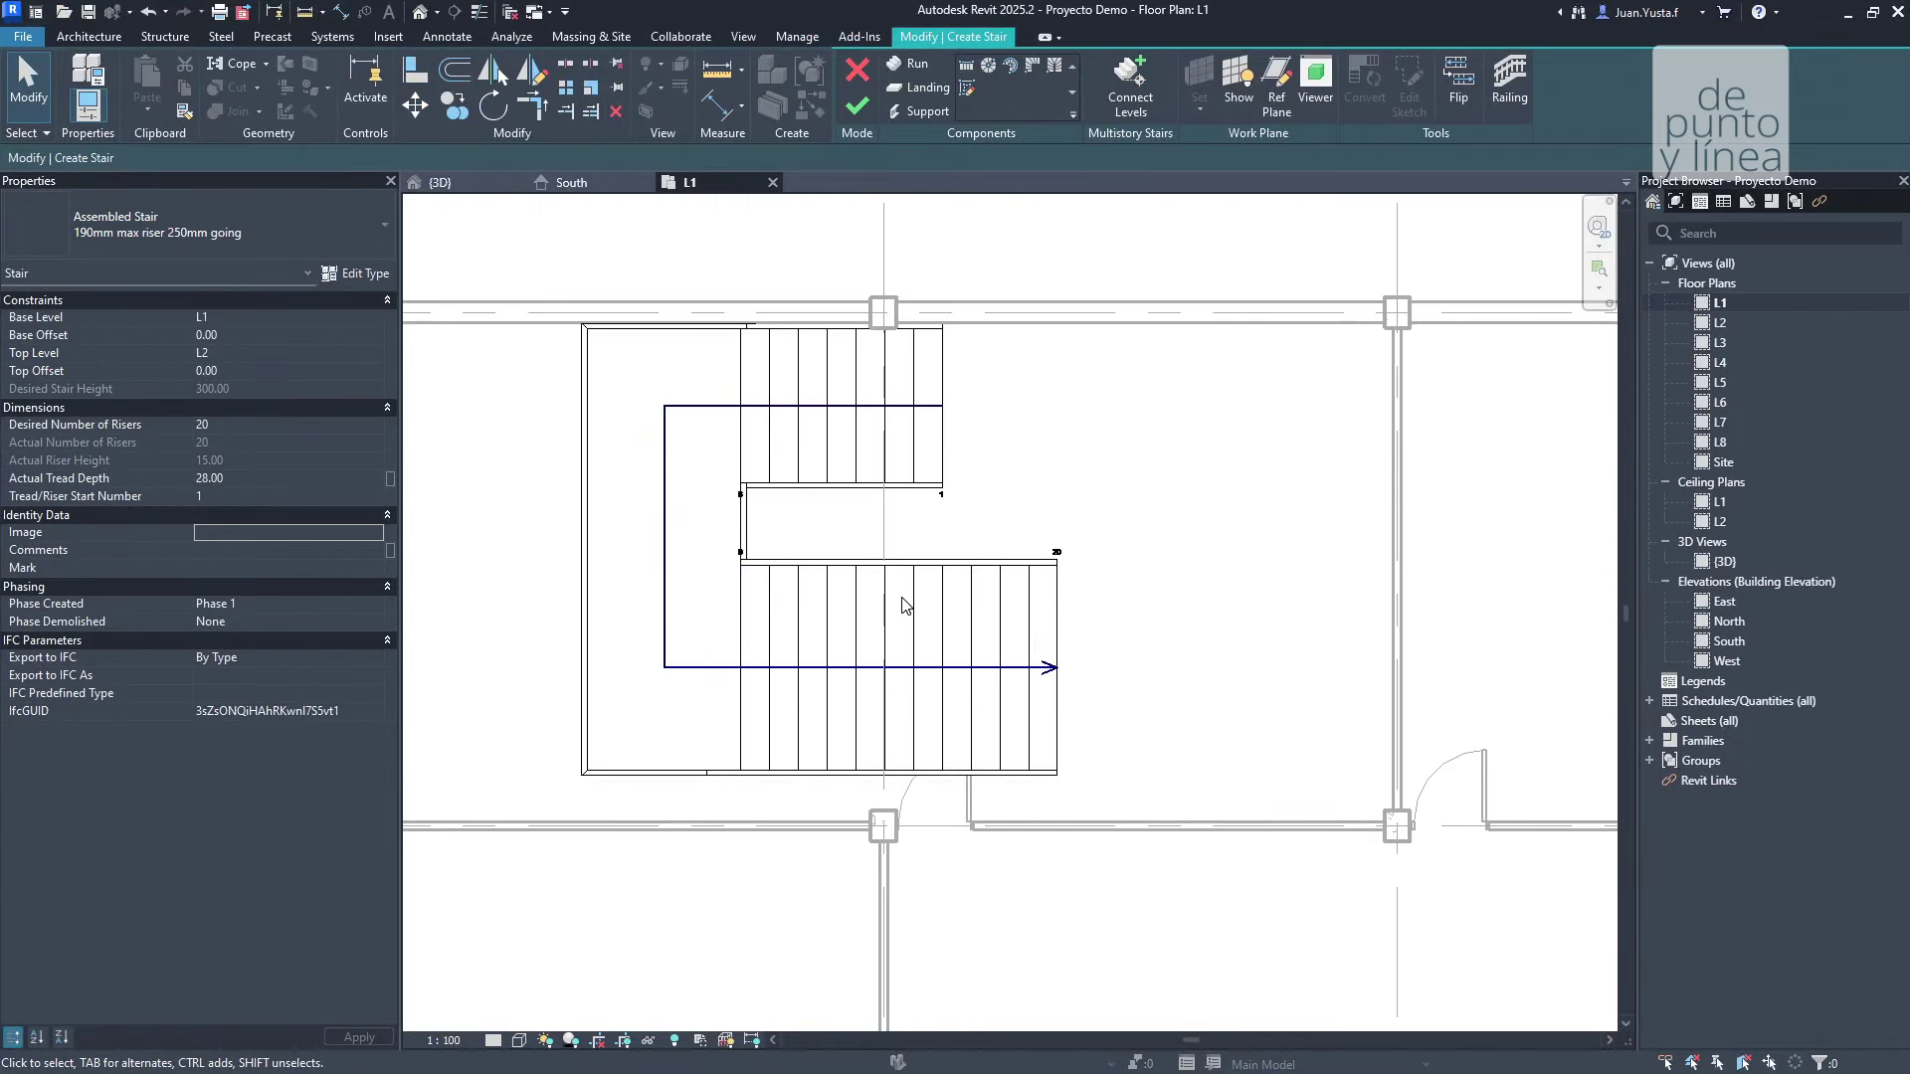
pyautogui.click(906, 606)
pyautogui.press('Escape')
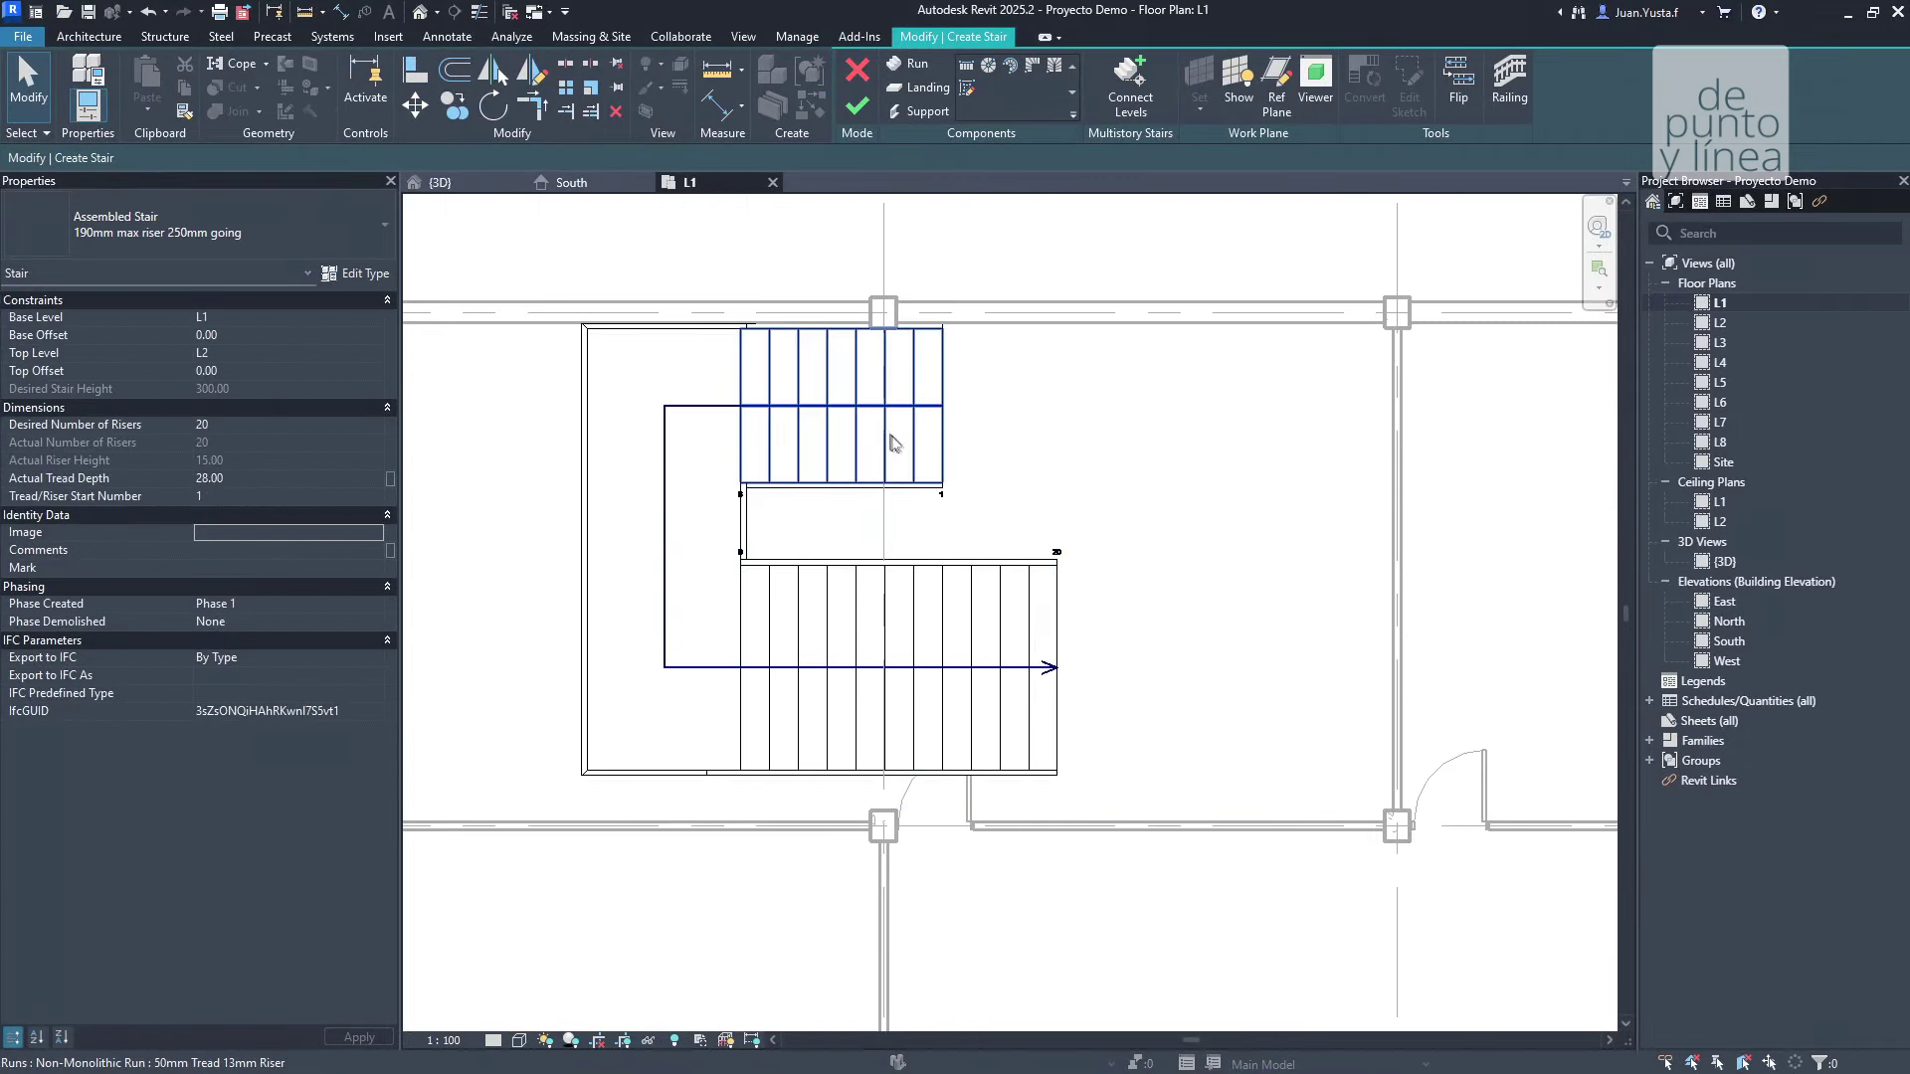
pyautogui.scroll(3, 900, 576)
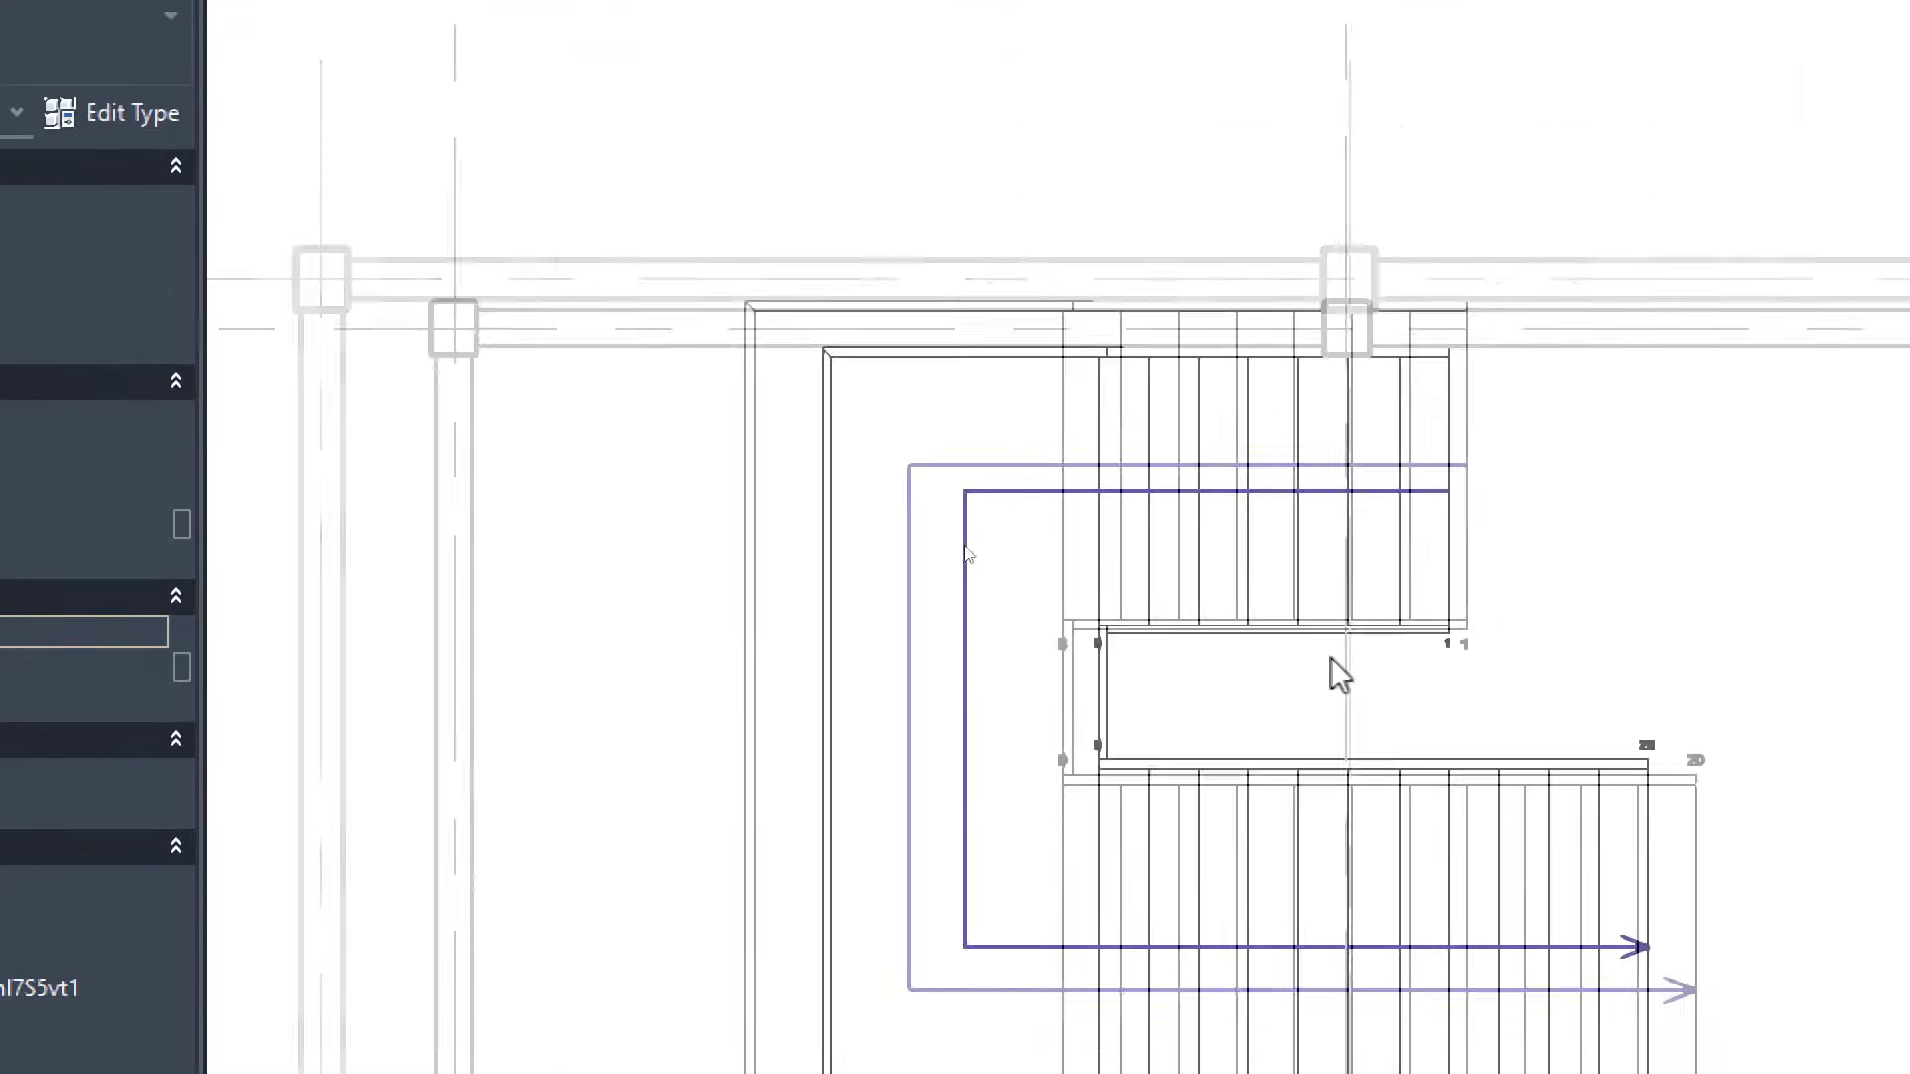
pyautogui.click(557, 174)
pyautogui.scroll(3, 736, 756)
pyautogui.scroll(4, 661, 542)
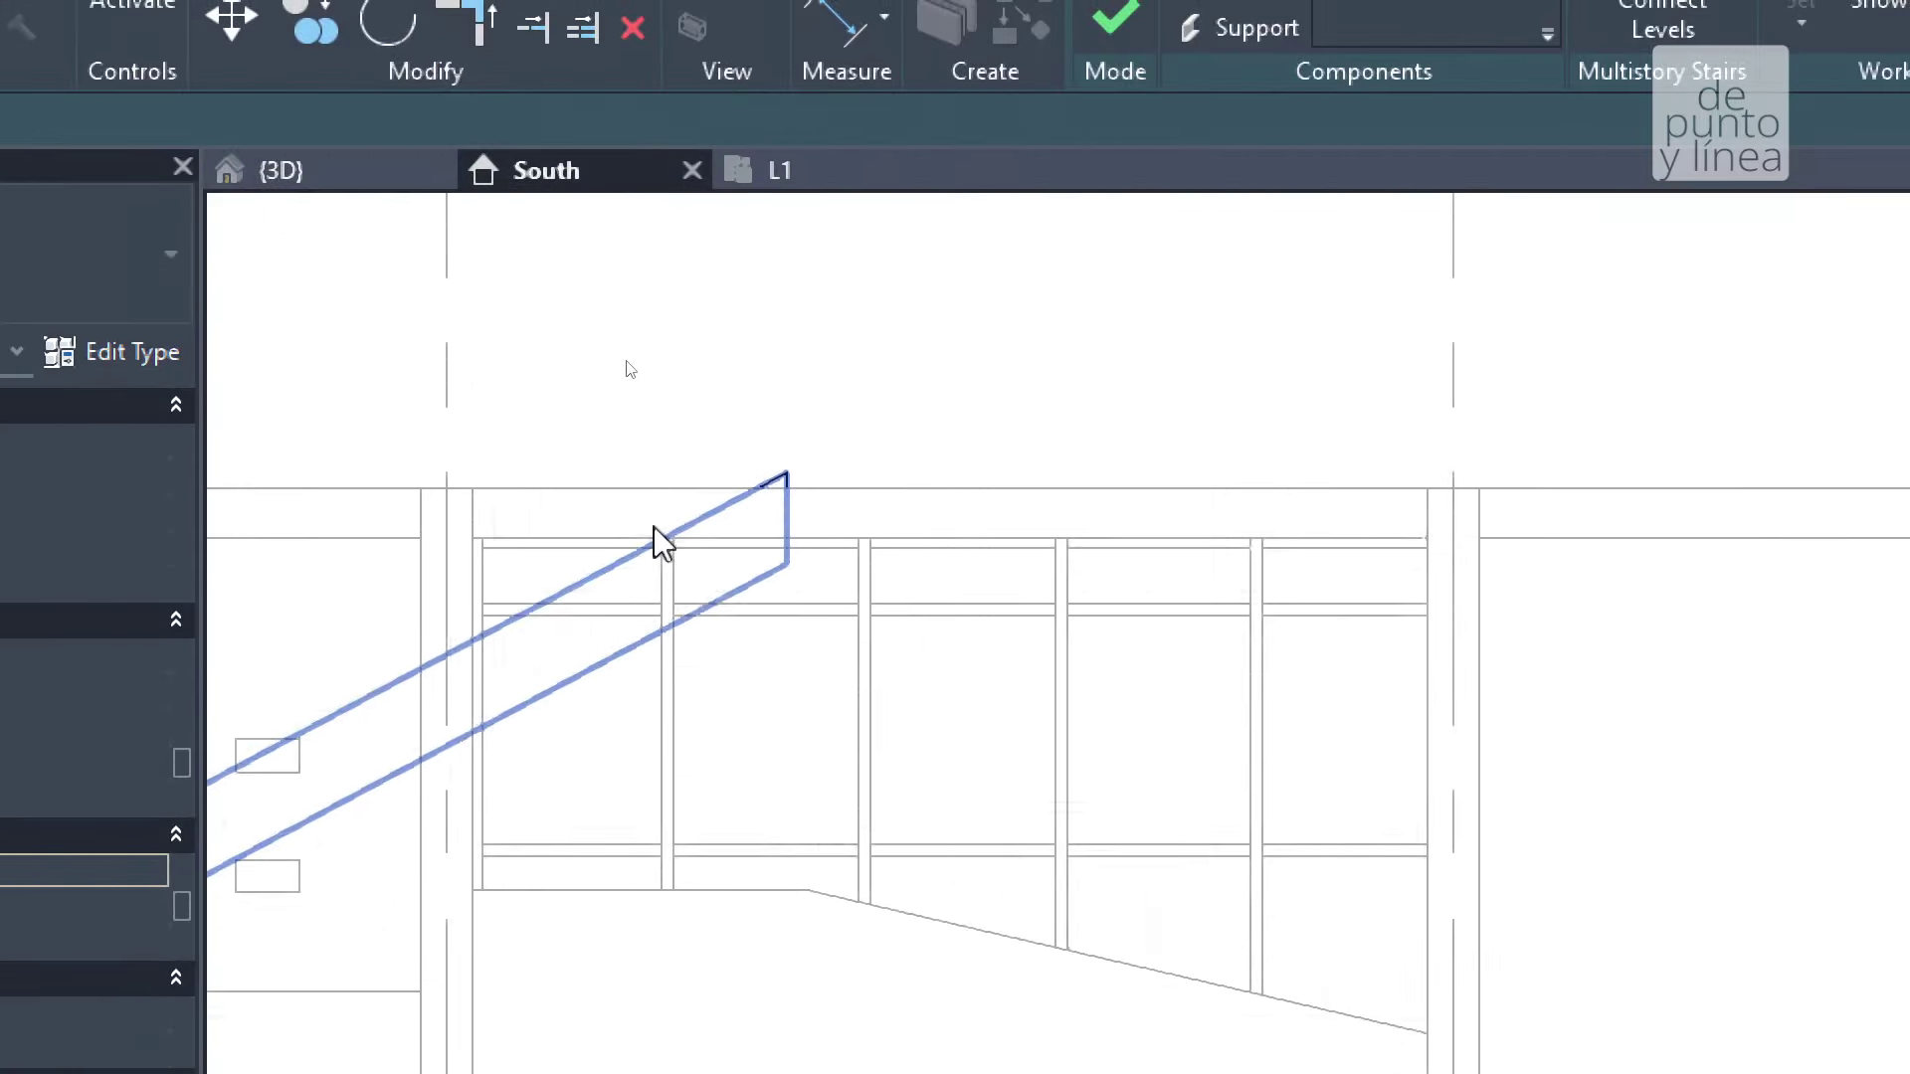
pyautogui.scroll(1, 781, 533)
pyautogui.scroll(-3, 980, 517)
pyautogui.click(283, 174)
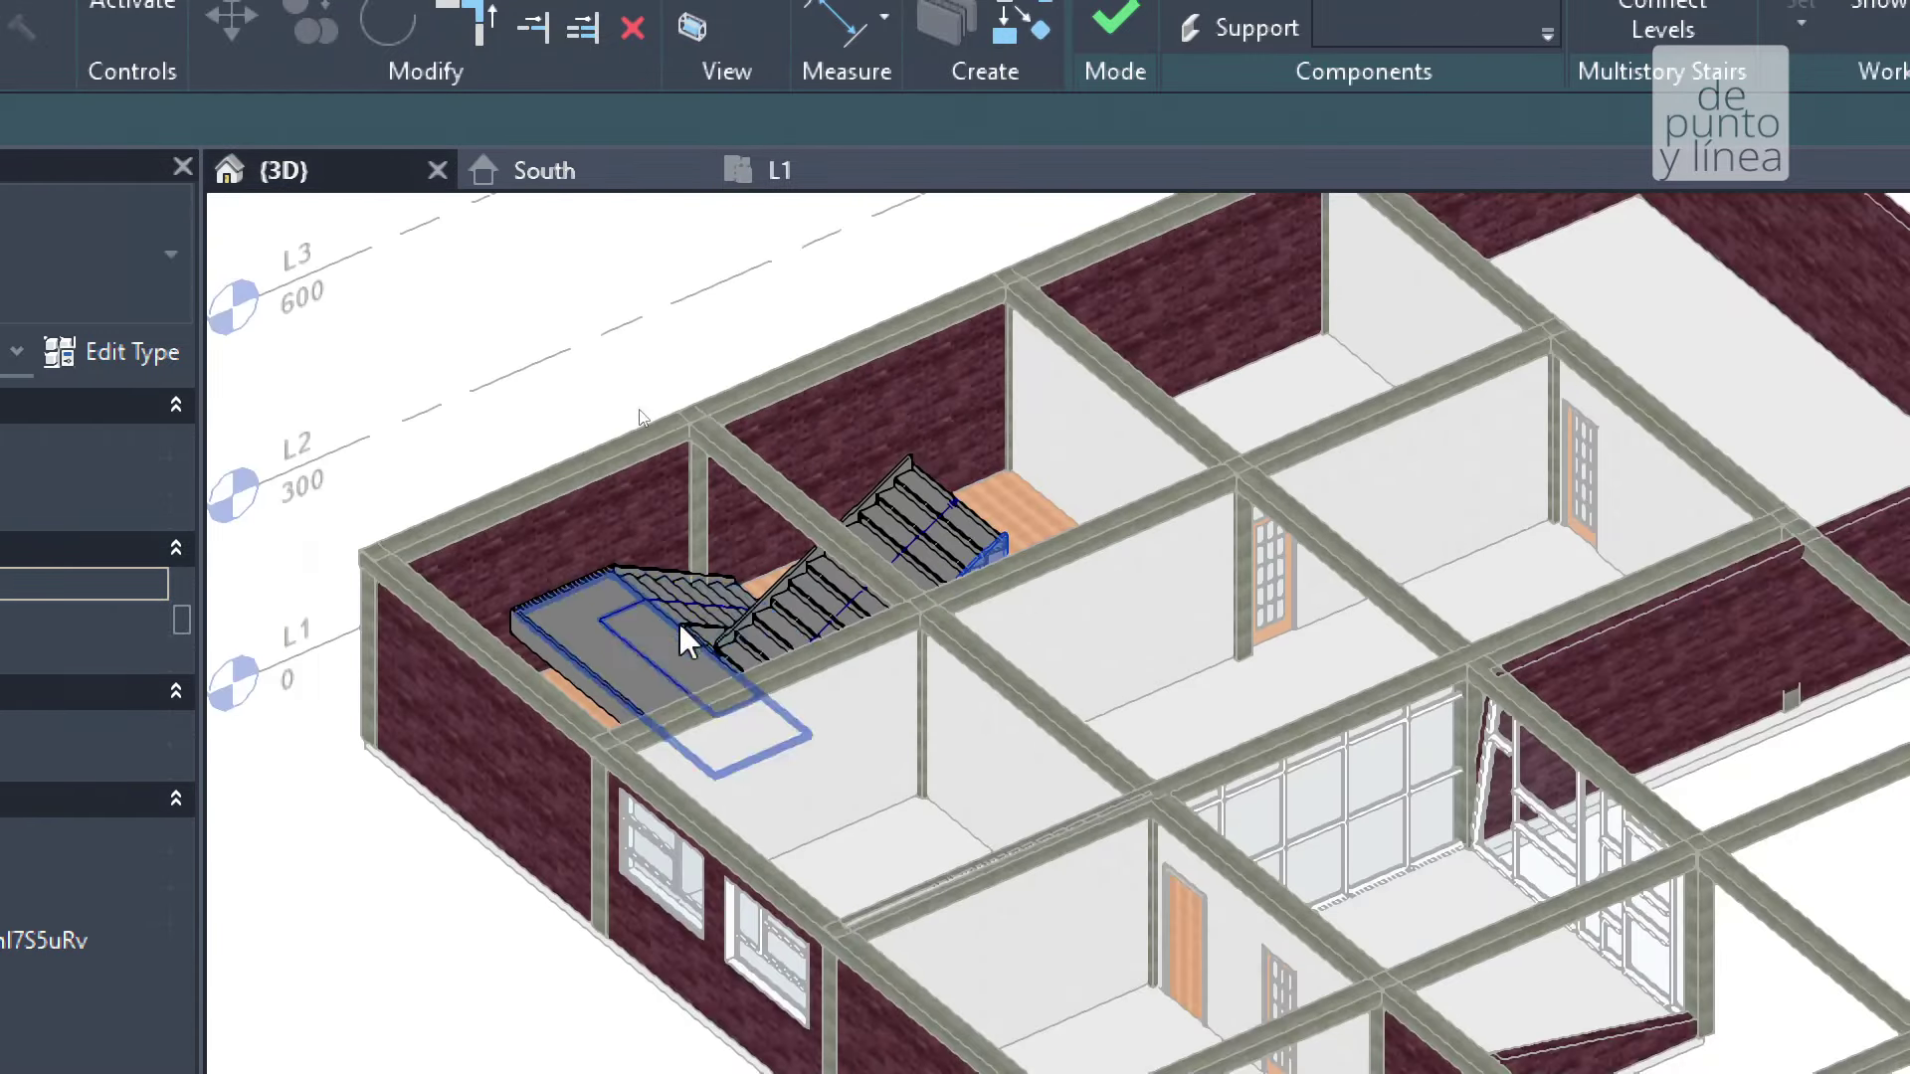
pyautogui.moveTo(678, 621)
pyautogui.keyDown('shift'); pyautogui.mouseDown(button='middle')
pyautogui.moveTo(931, 809)
pyautogui.moveTo(1040, 746)
pyautogui.mouseUp(button='middle'); pyautogui.keyUp('shift')
pyautogui.scroll(5, 915, 610)
pyautogui.click(917, 615)
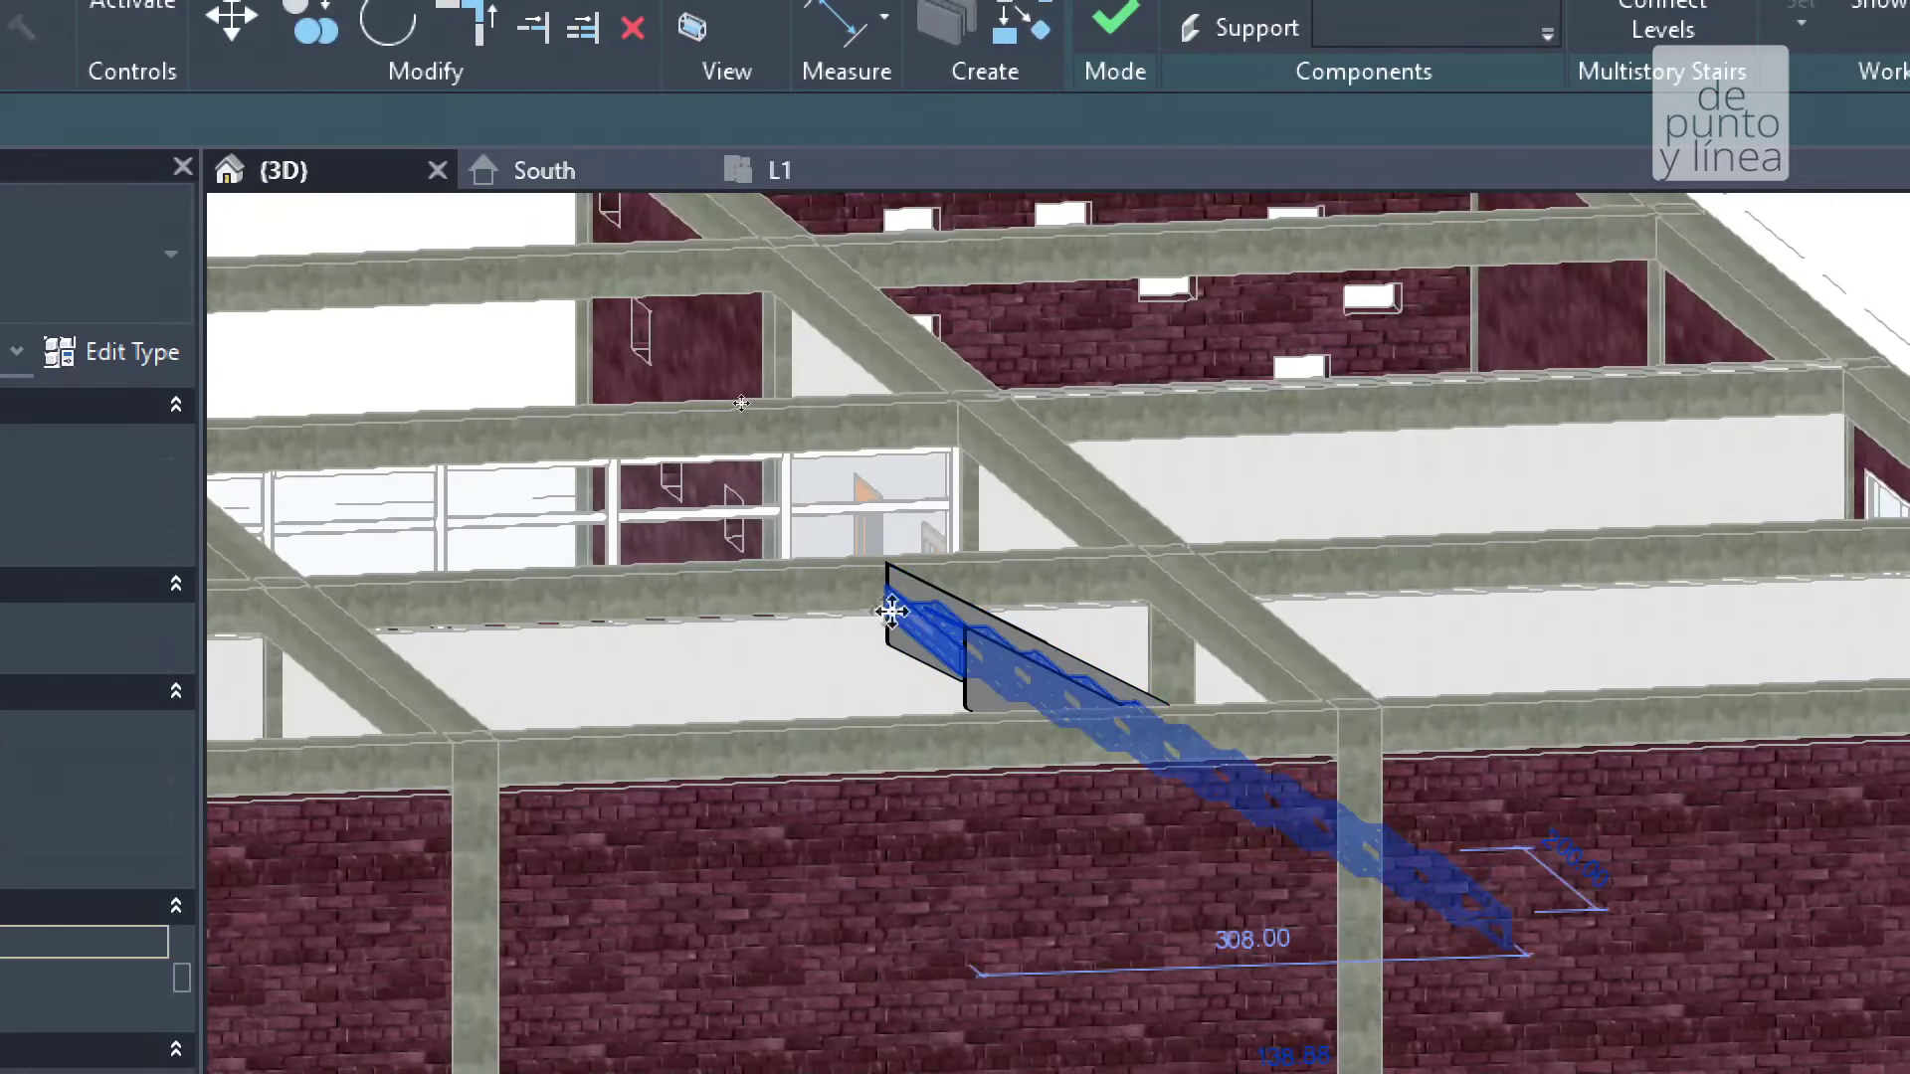
pyautogui.click(779, 170)
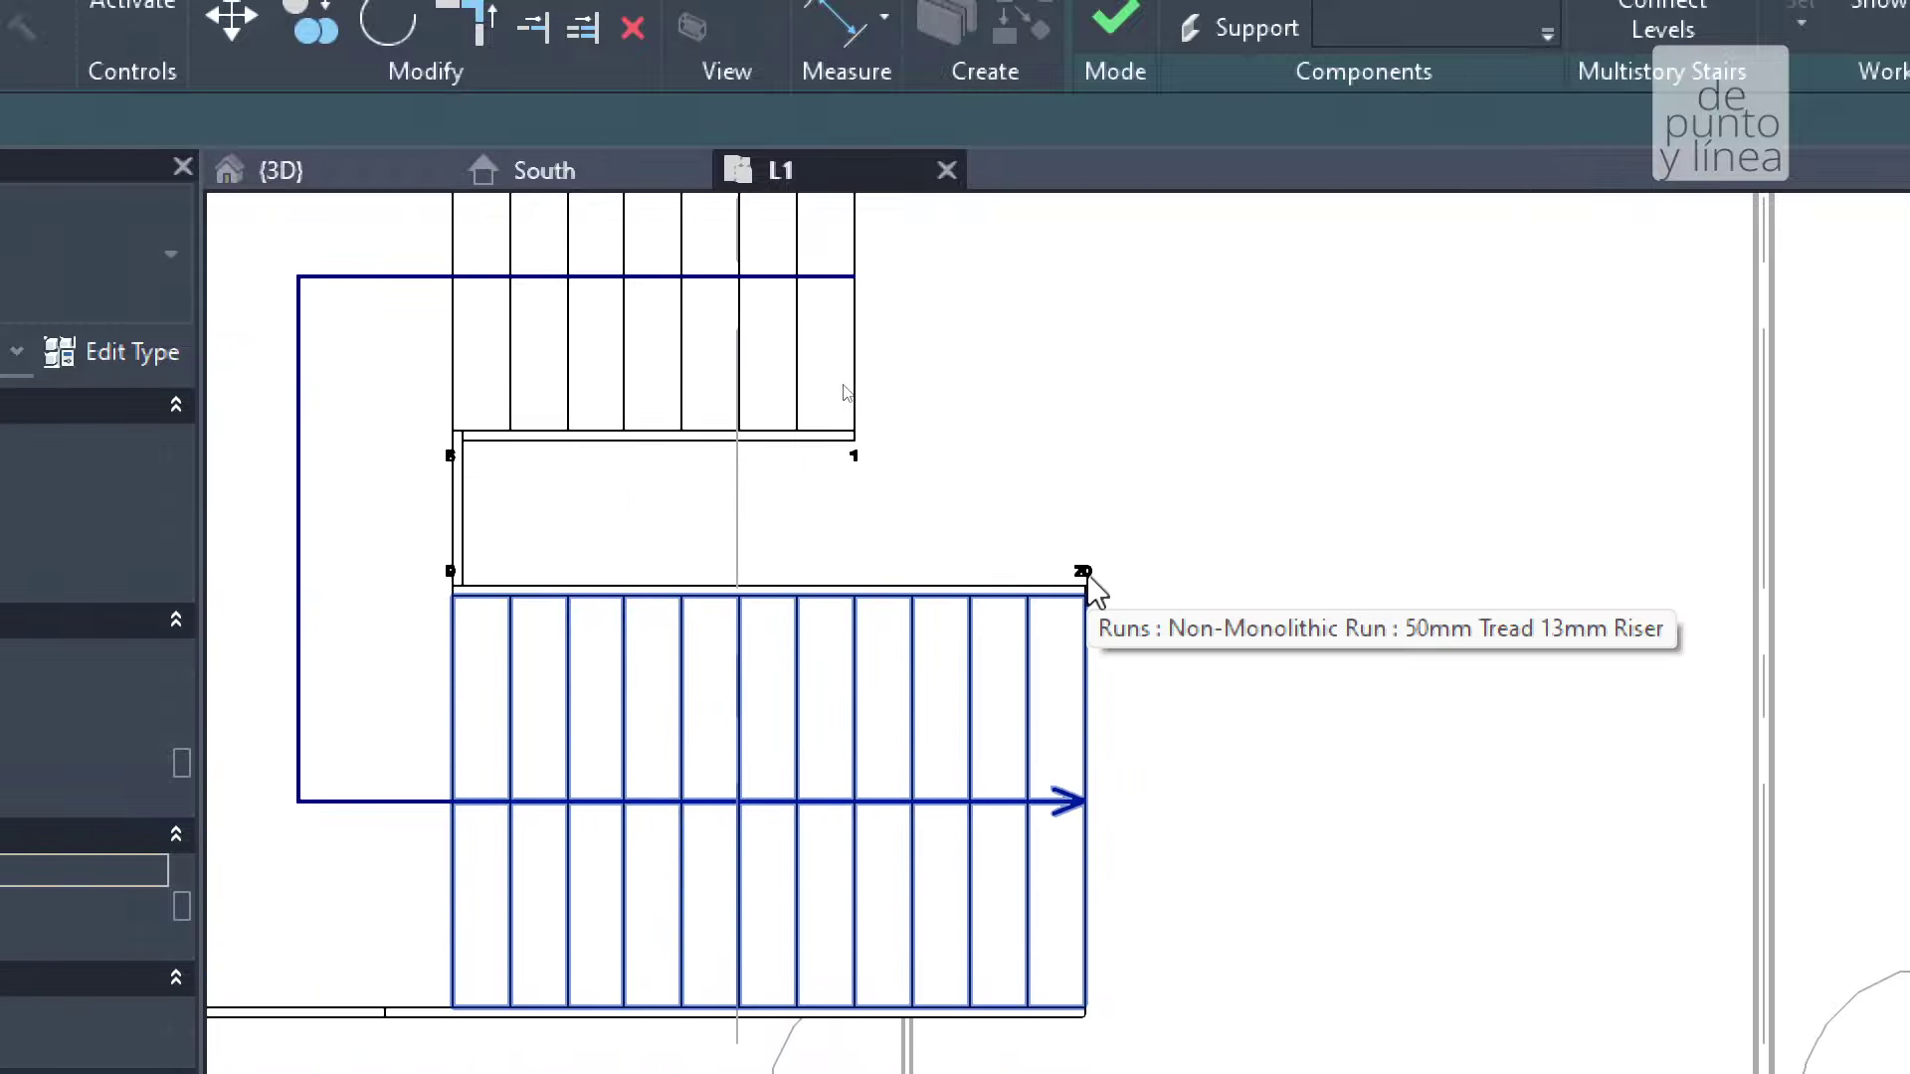
pyautogui.scroll(5, 1099, 587)
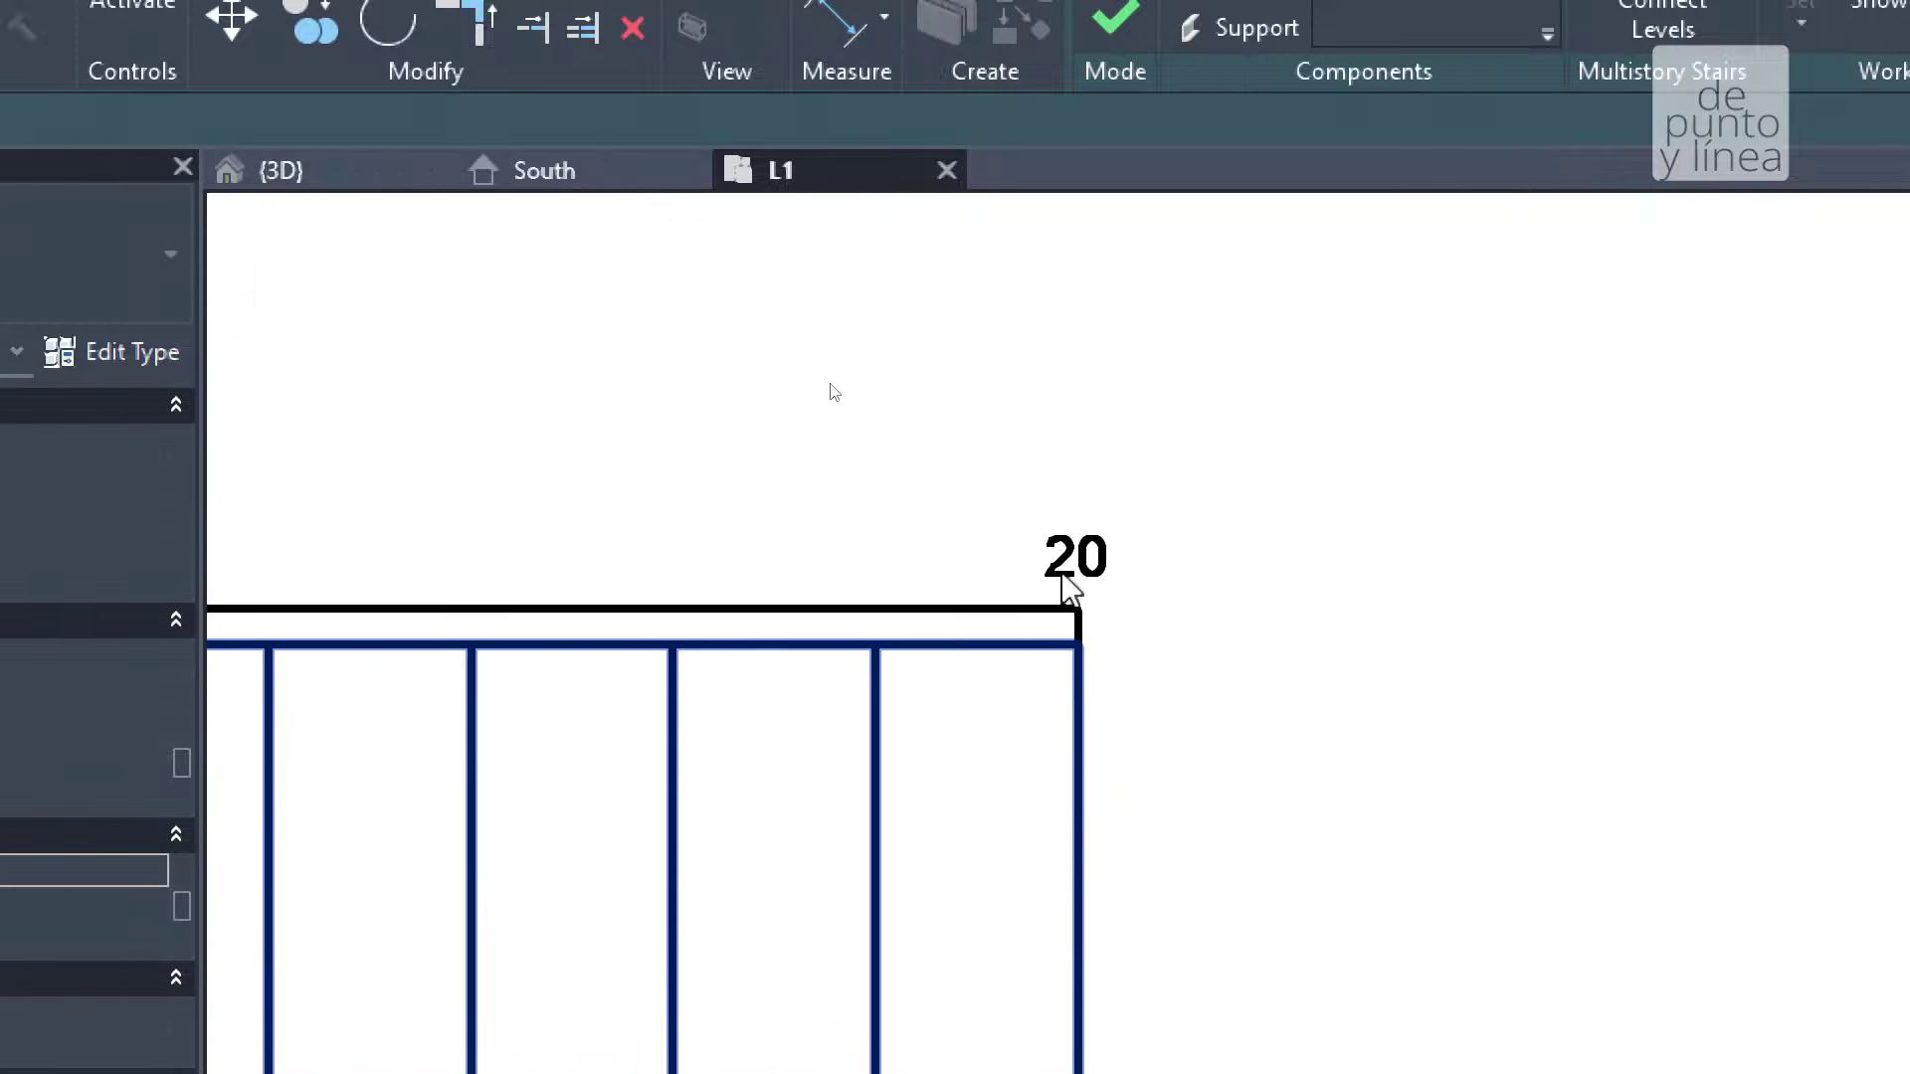
pyautogui.scroll(-5, 1062, 585)
pyautogui.scroll(-2, 925, 448)
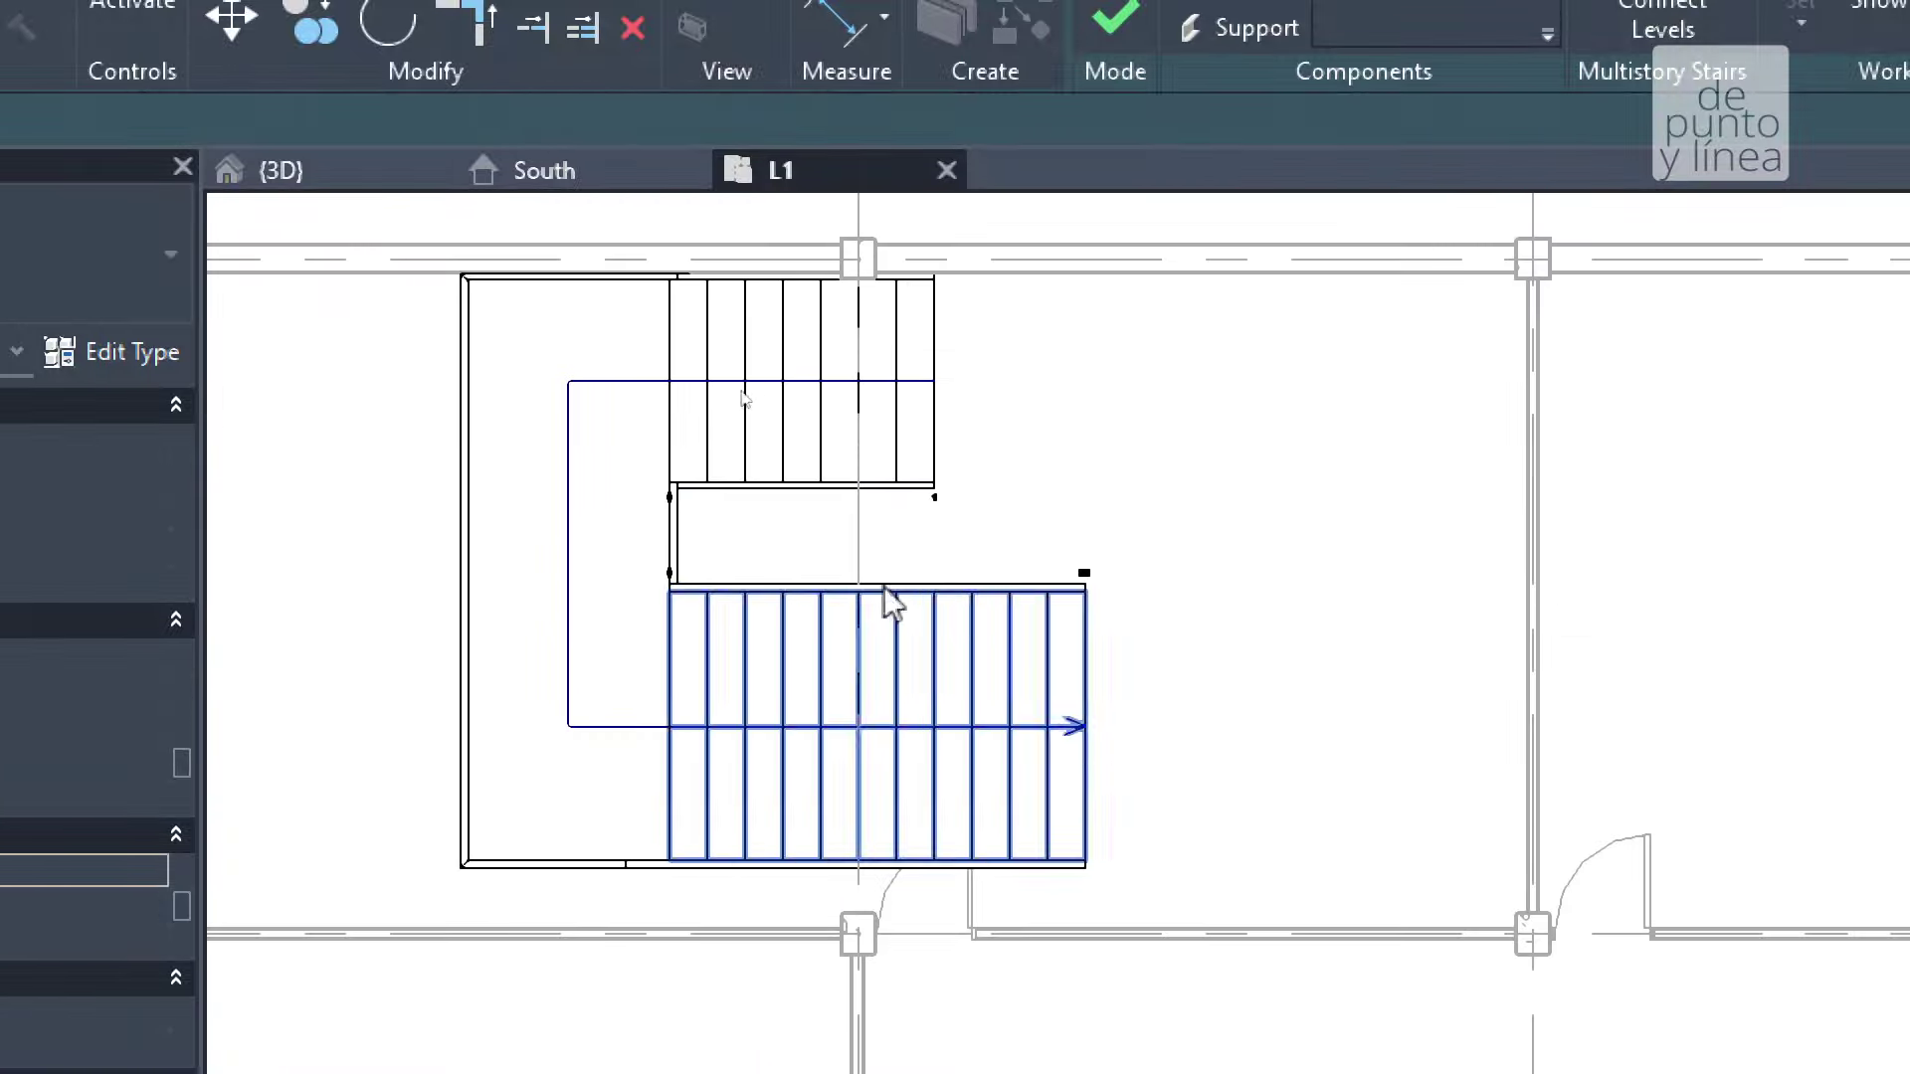
pyautogui.scroll(4, 950, 288)
pyautogui.scroll(-5, 876, 422)
pyautogui.moveTo(738, 567); pyautogui.dragTo(866, 605, button='middle')
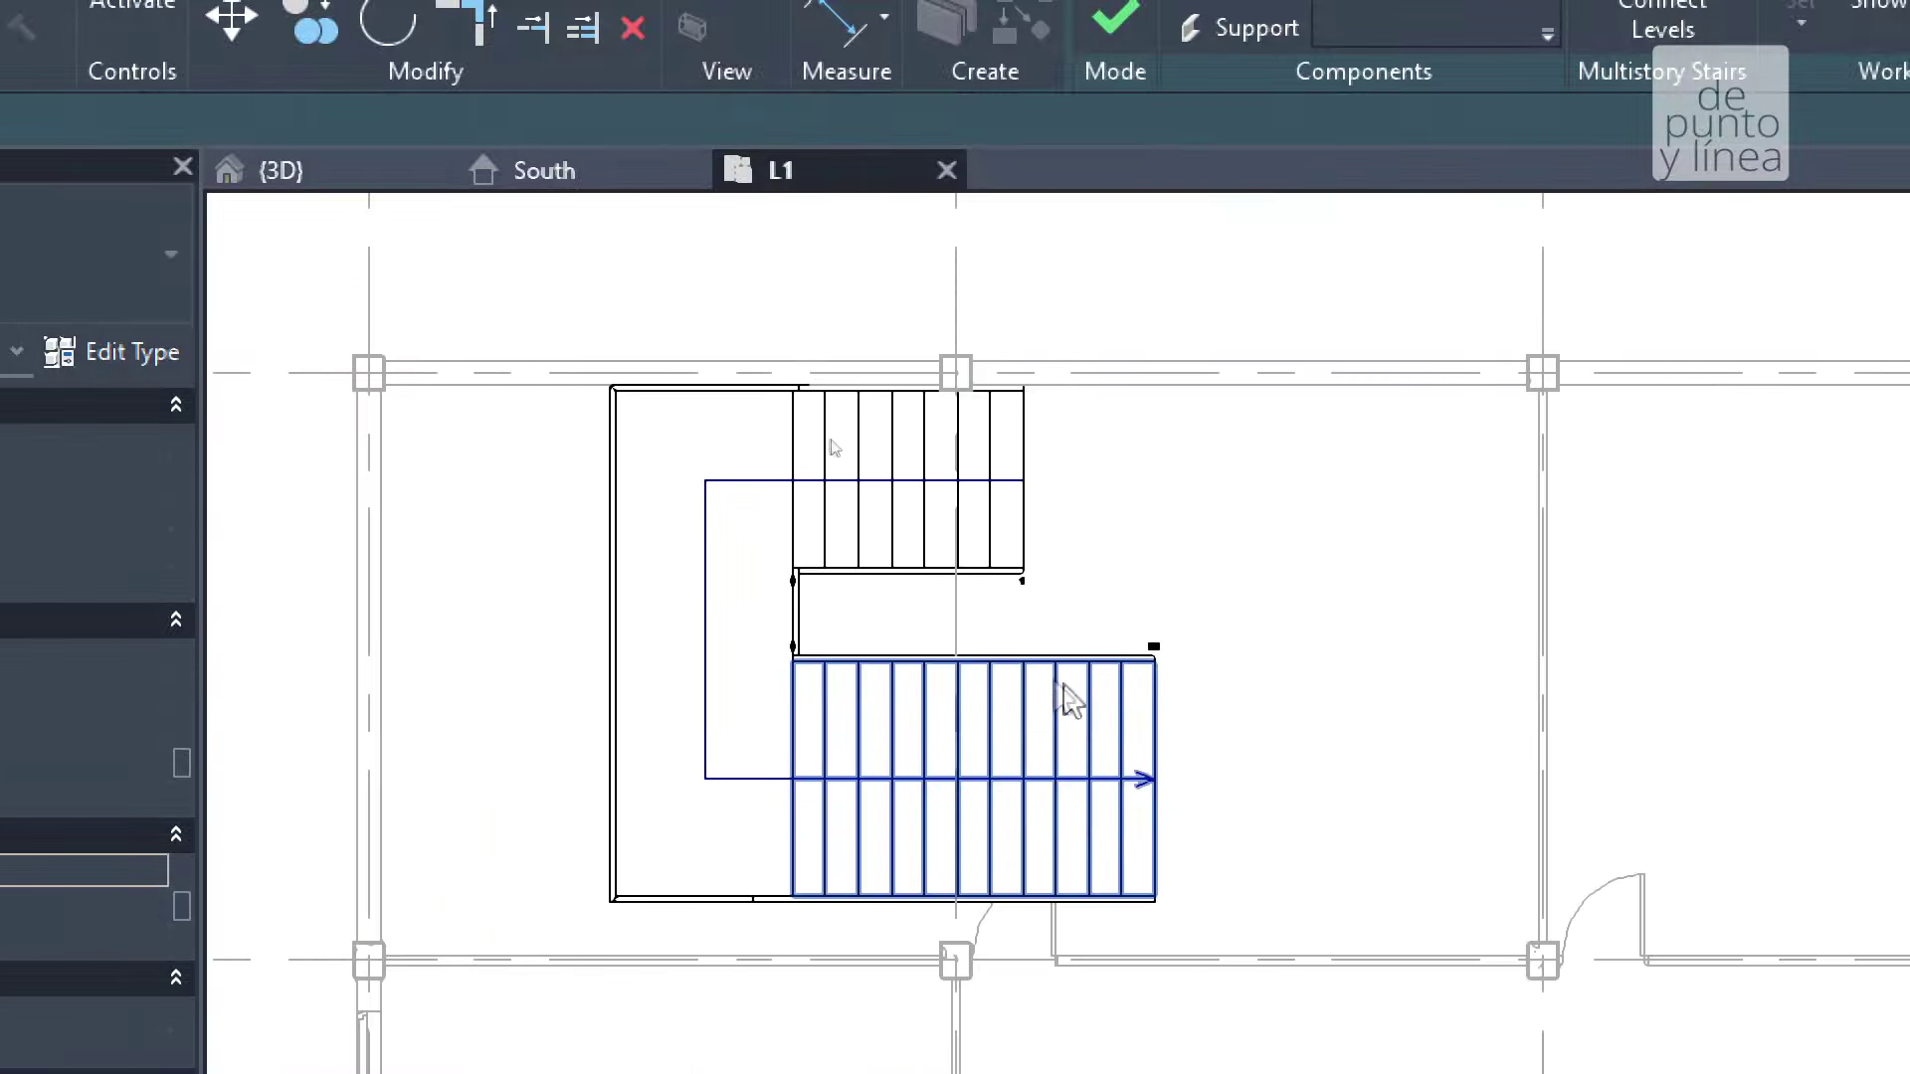
pyautogui.scroll(2, 1070, 701)
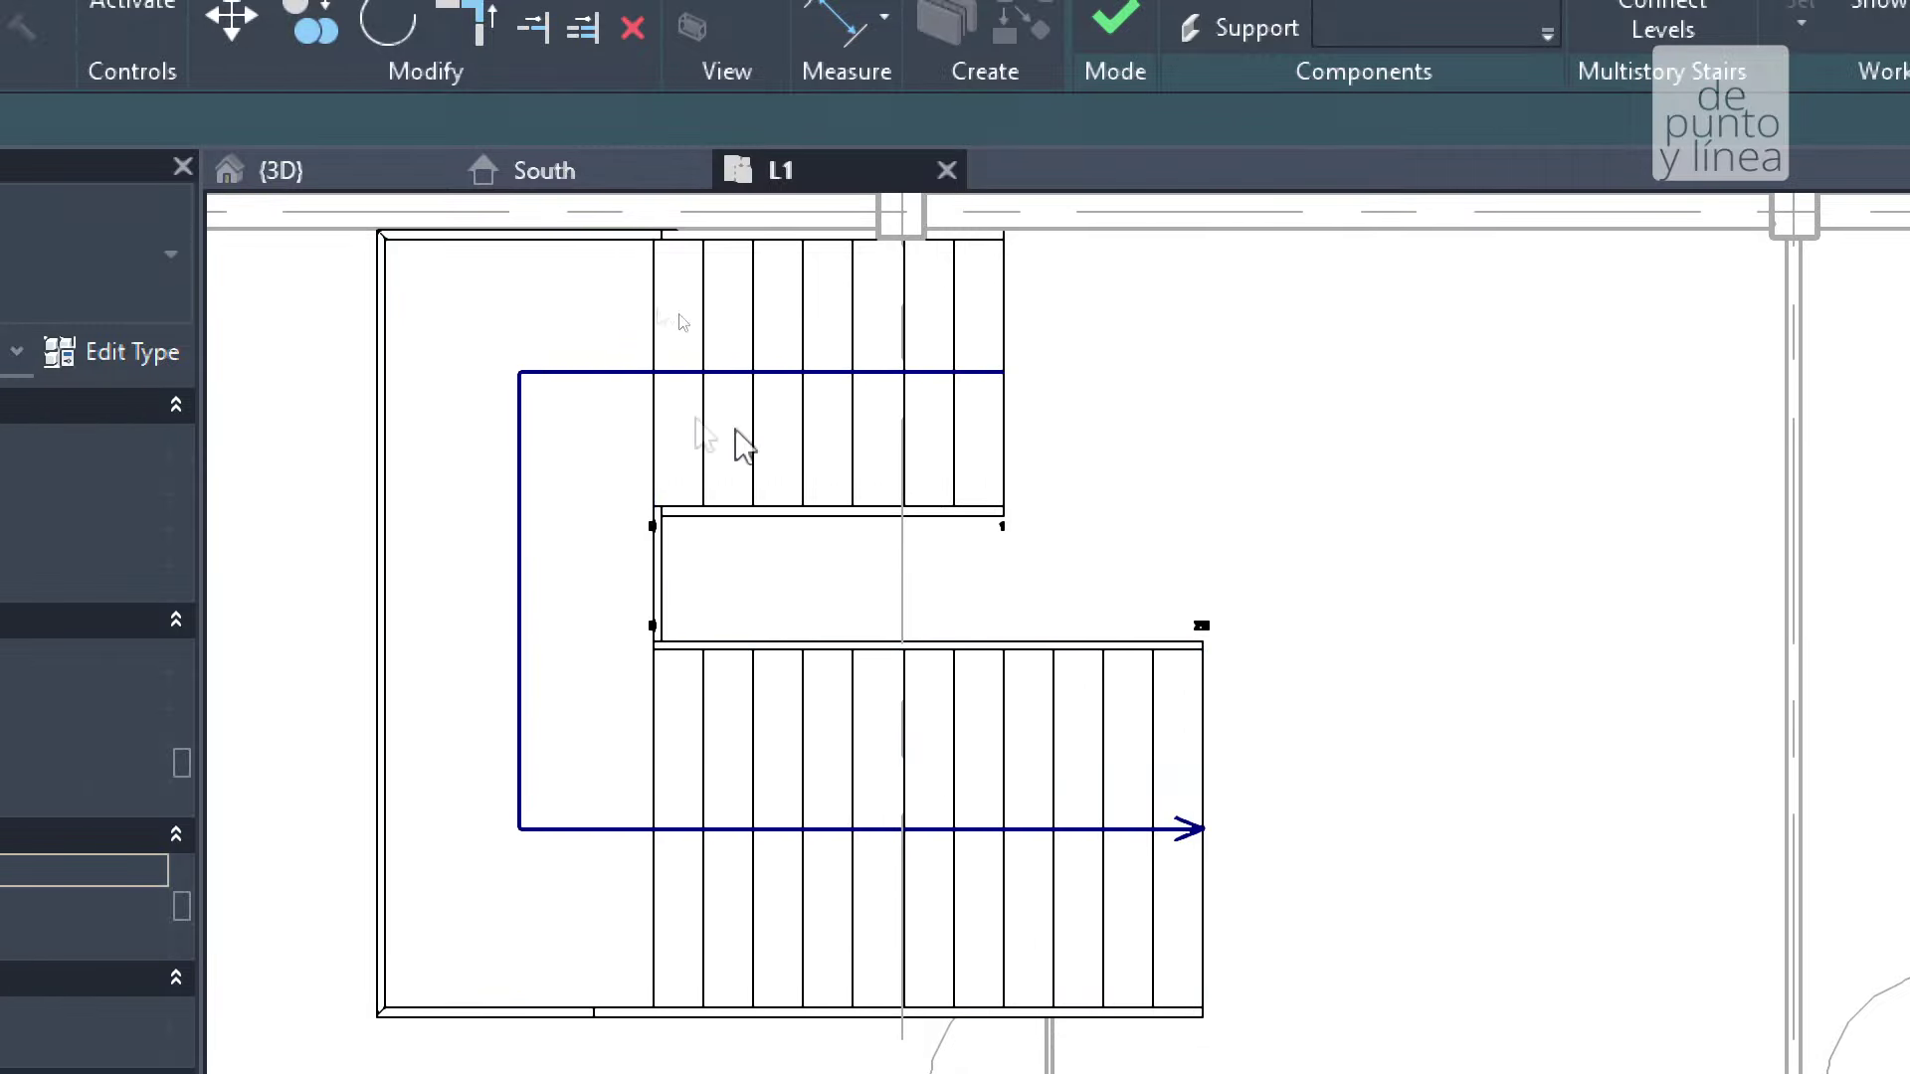
pyautogui.click(994, 432)
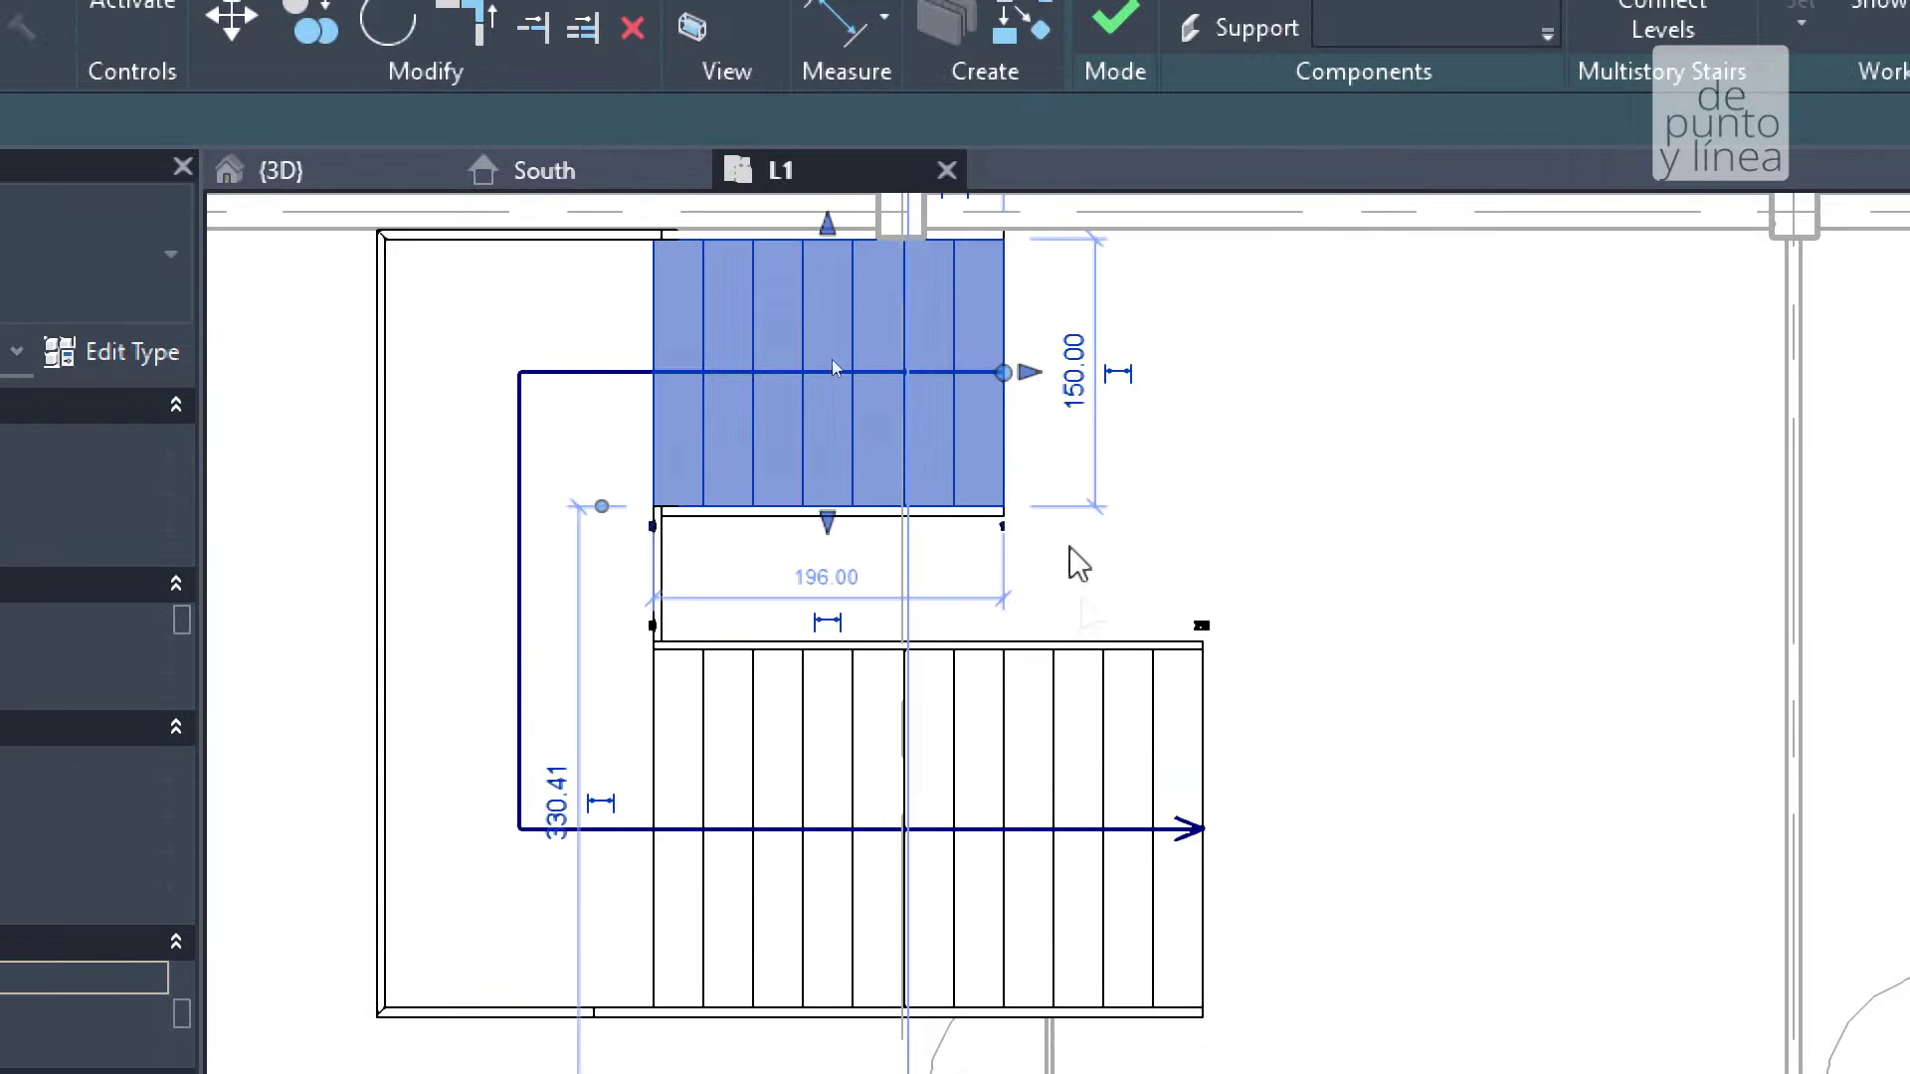
pyautogui.click(1172, 776)
pyautogui.click(1283, 776)
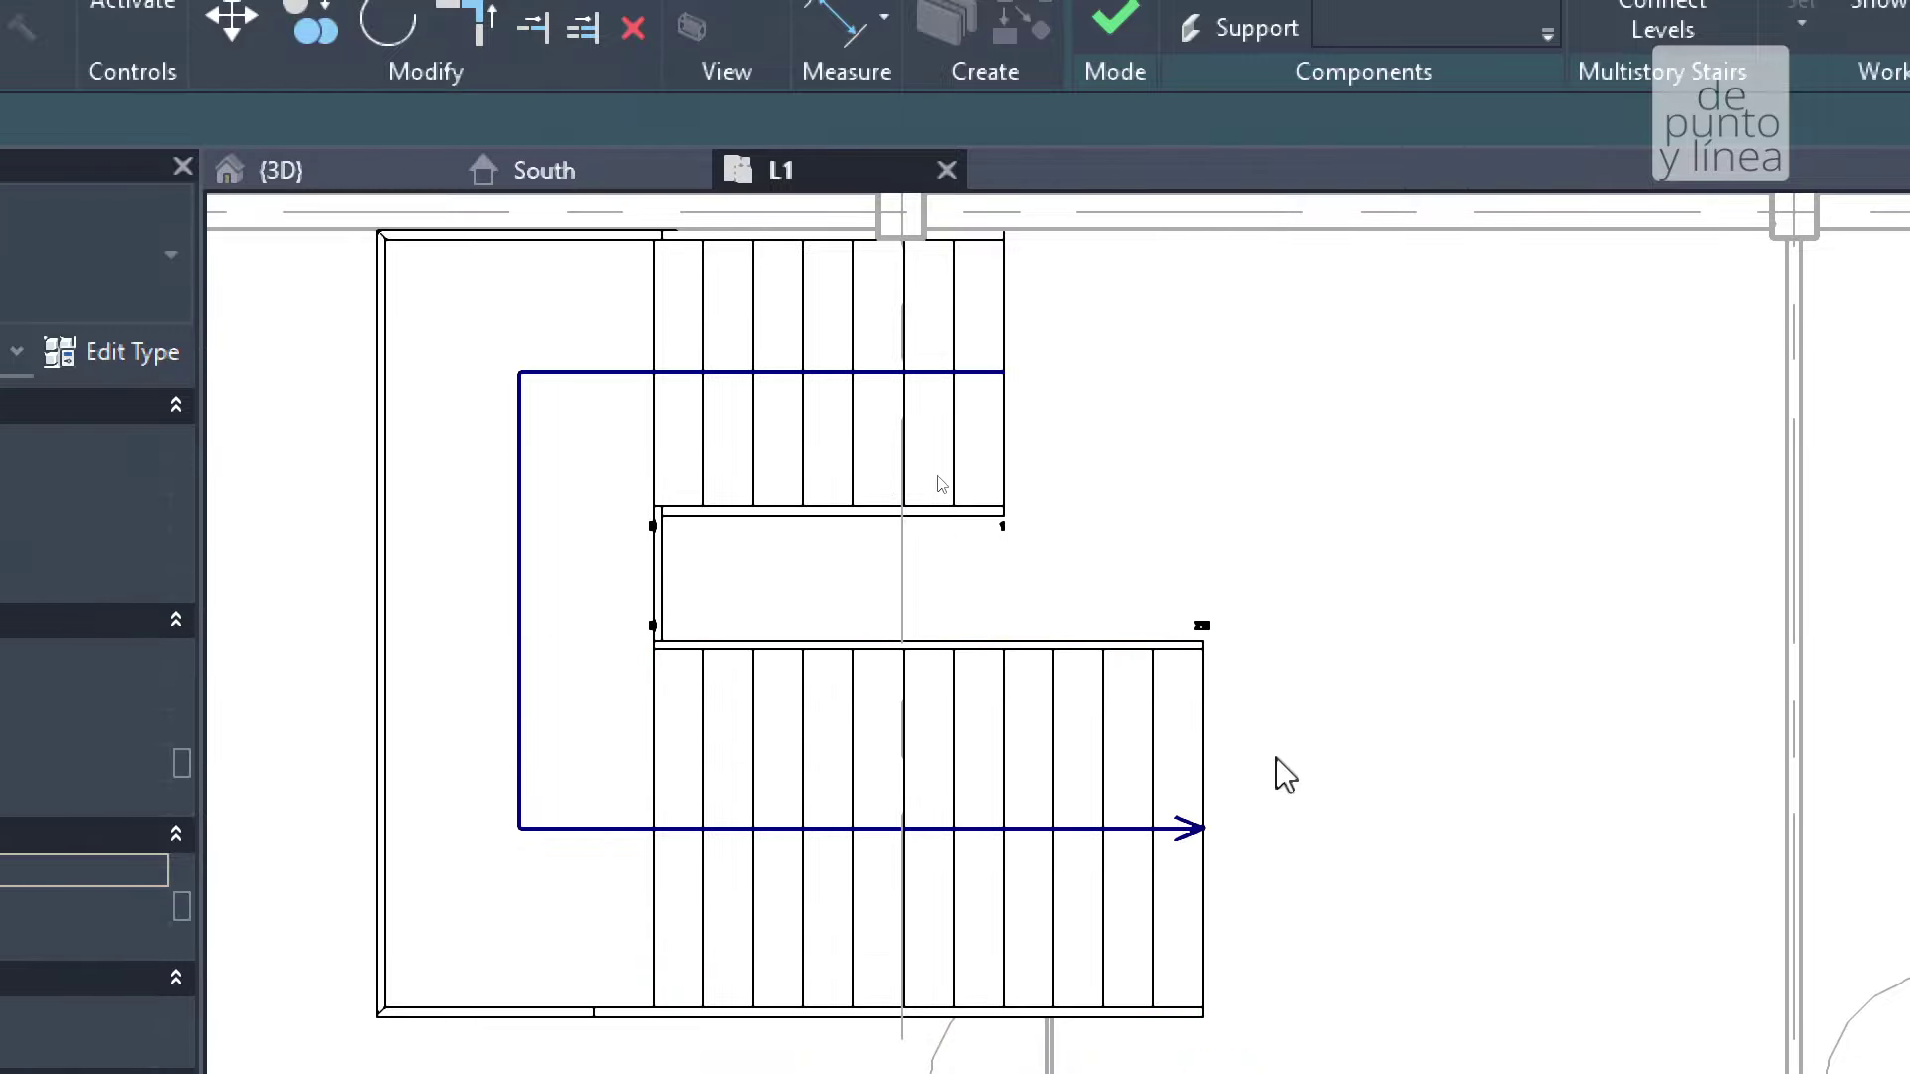
# Pan the plan to centre the lower stair run and select it.
pyautogui.click(999, 476)
pyautogui.click(1079, 761)
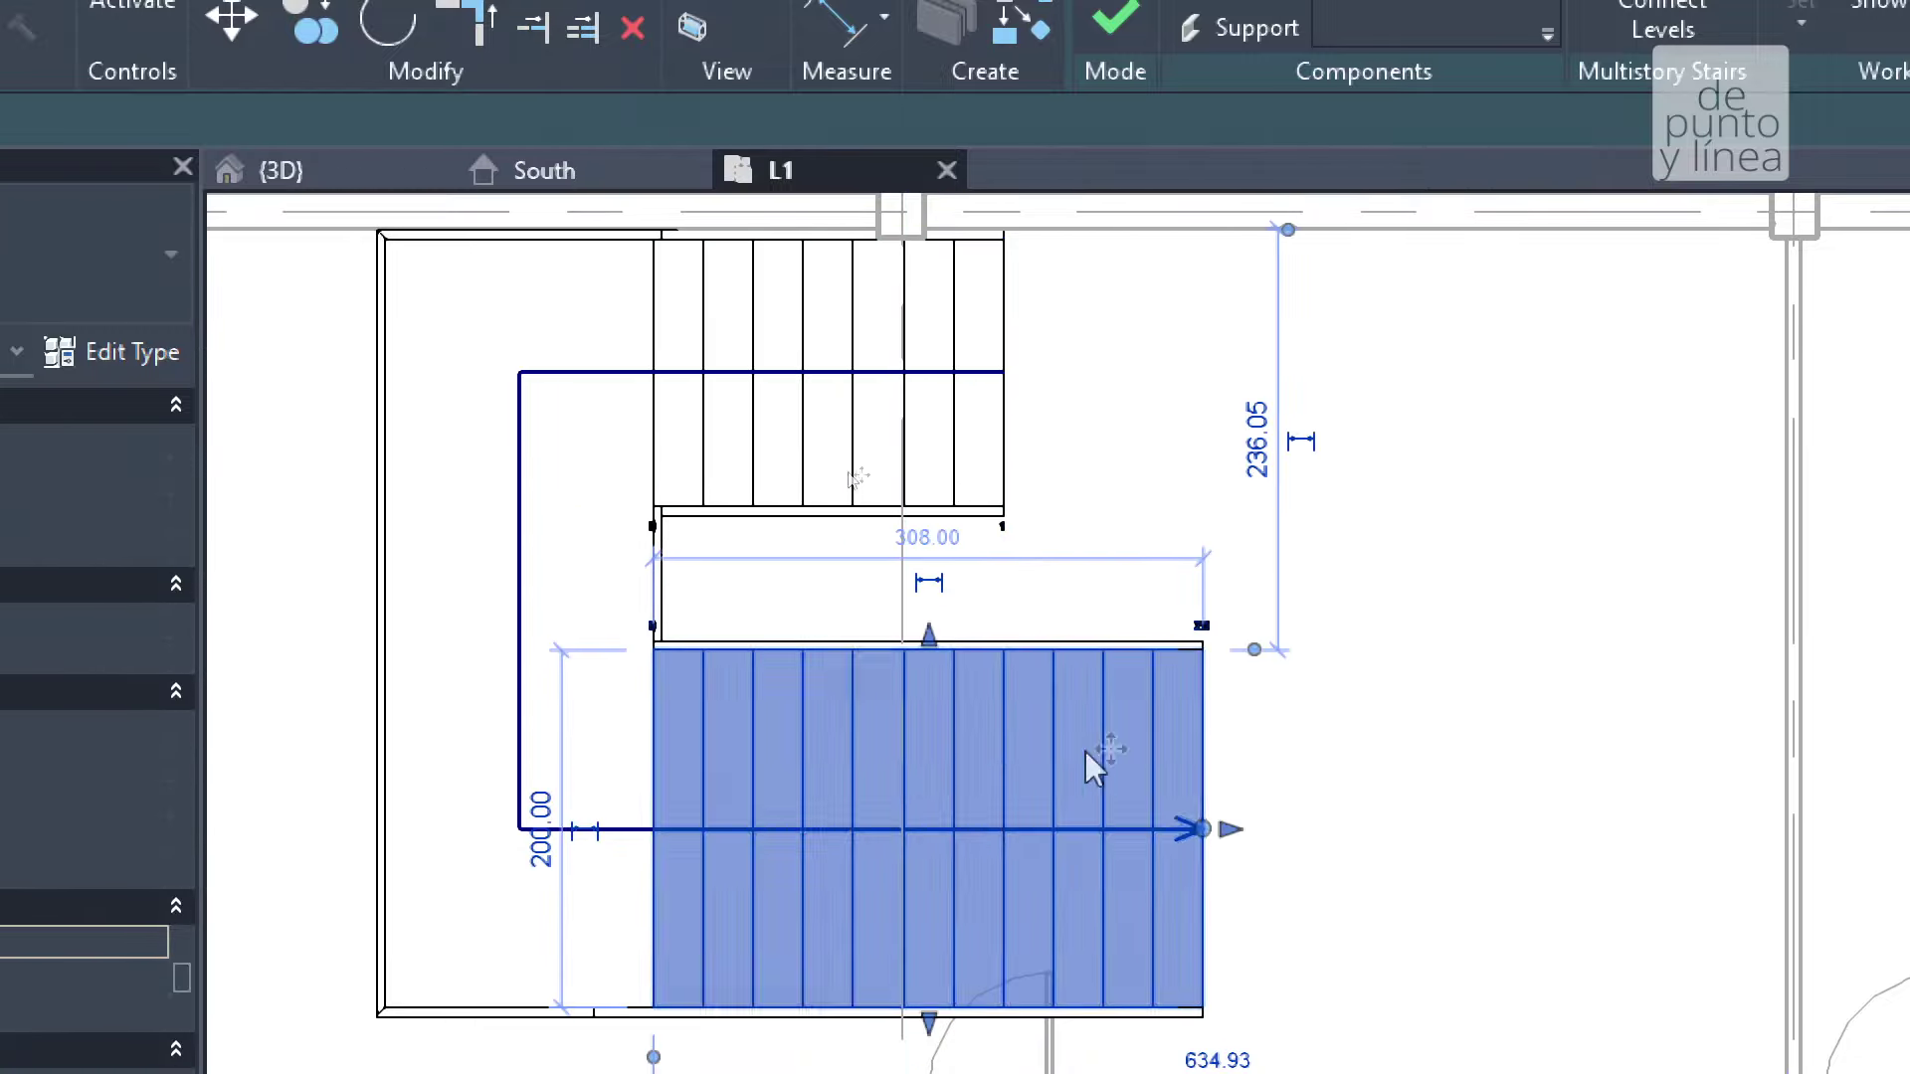
pyautogui.click(1015, 449)
pyautogui.click(1343, 761)
pyautogui.moveTo(1338, 761); pyautogui.dragTo(1231, 597, button='middle')
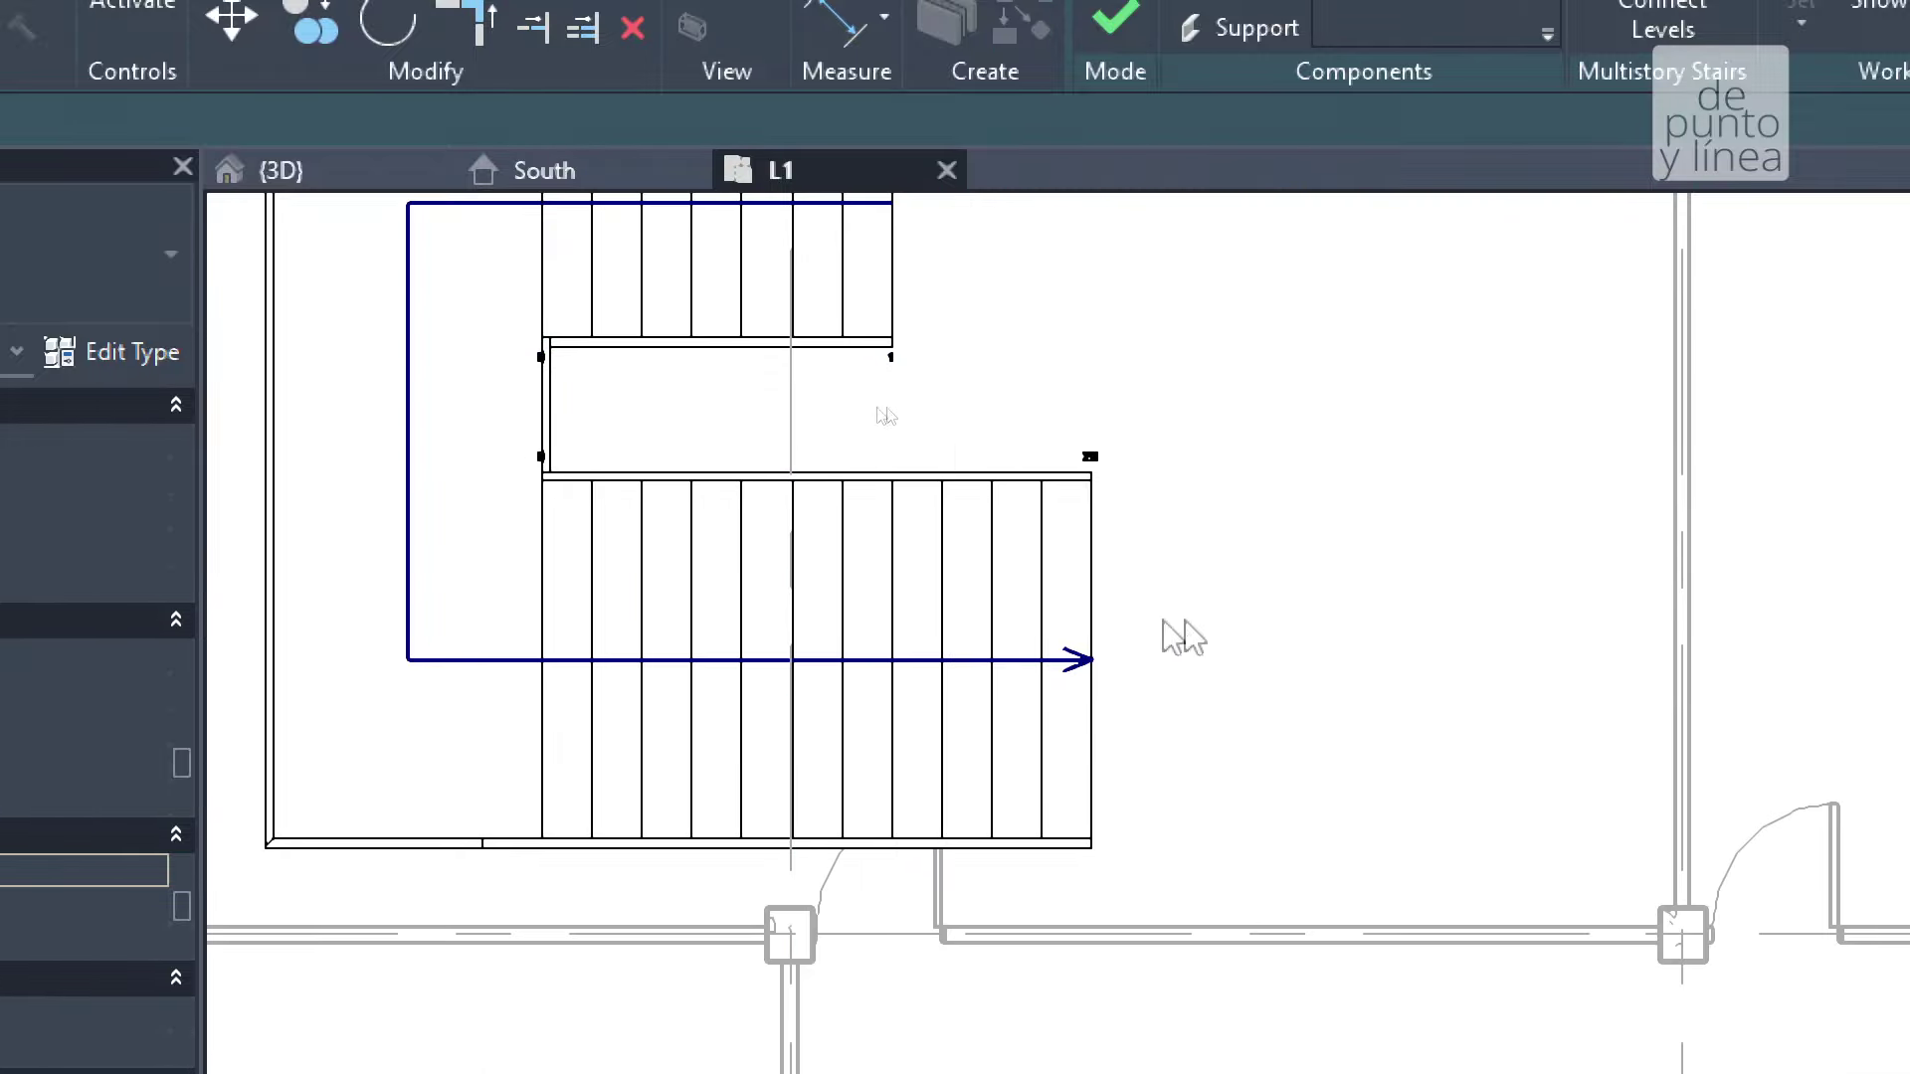
pyautogui.click(952, 560)
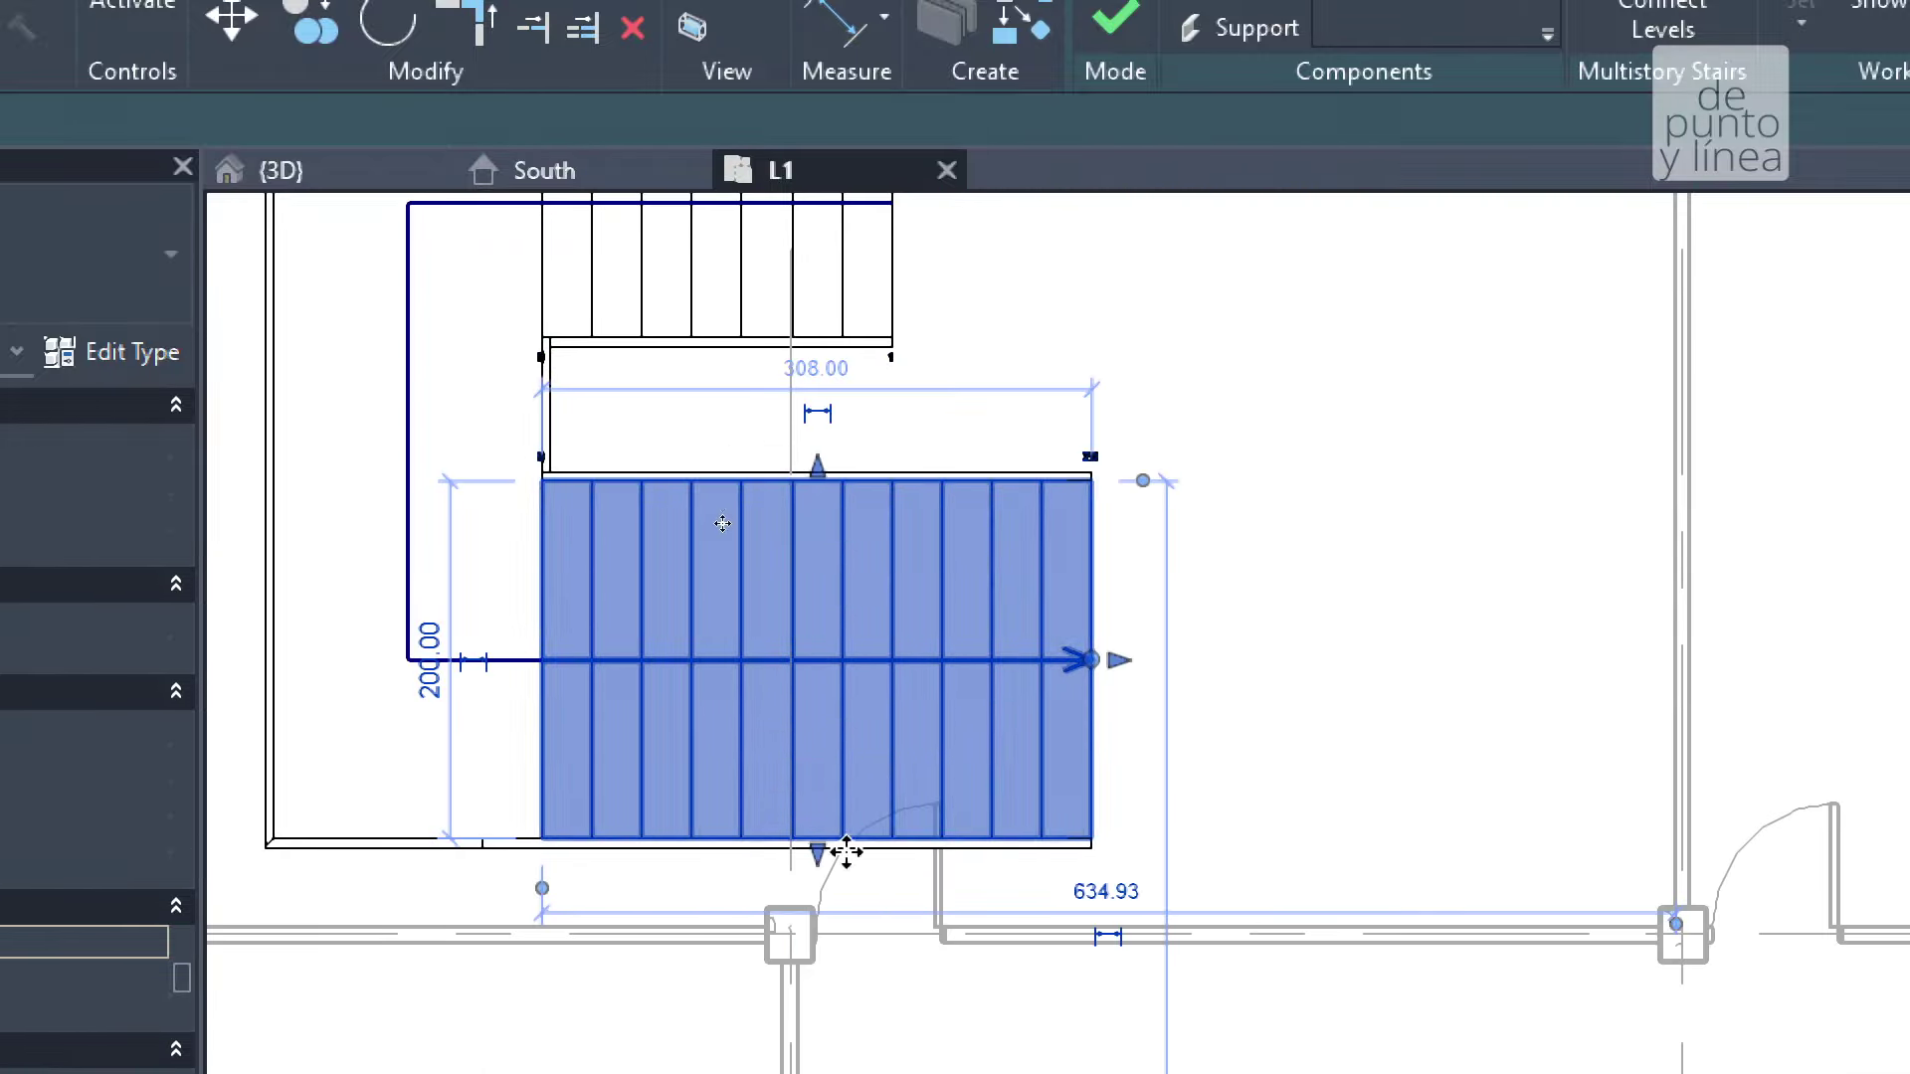
# Drag the lower run's end arrow grip right until it measures 476.00.
pyautogui.click(1122, 657)
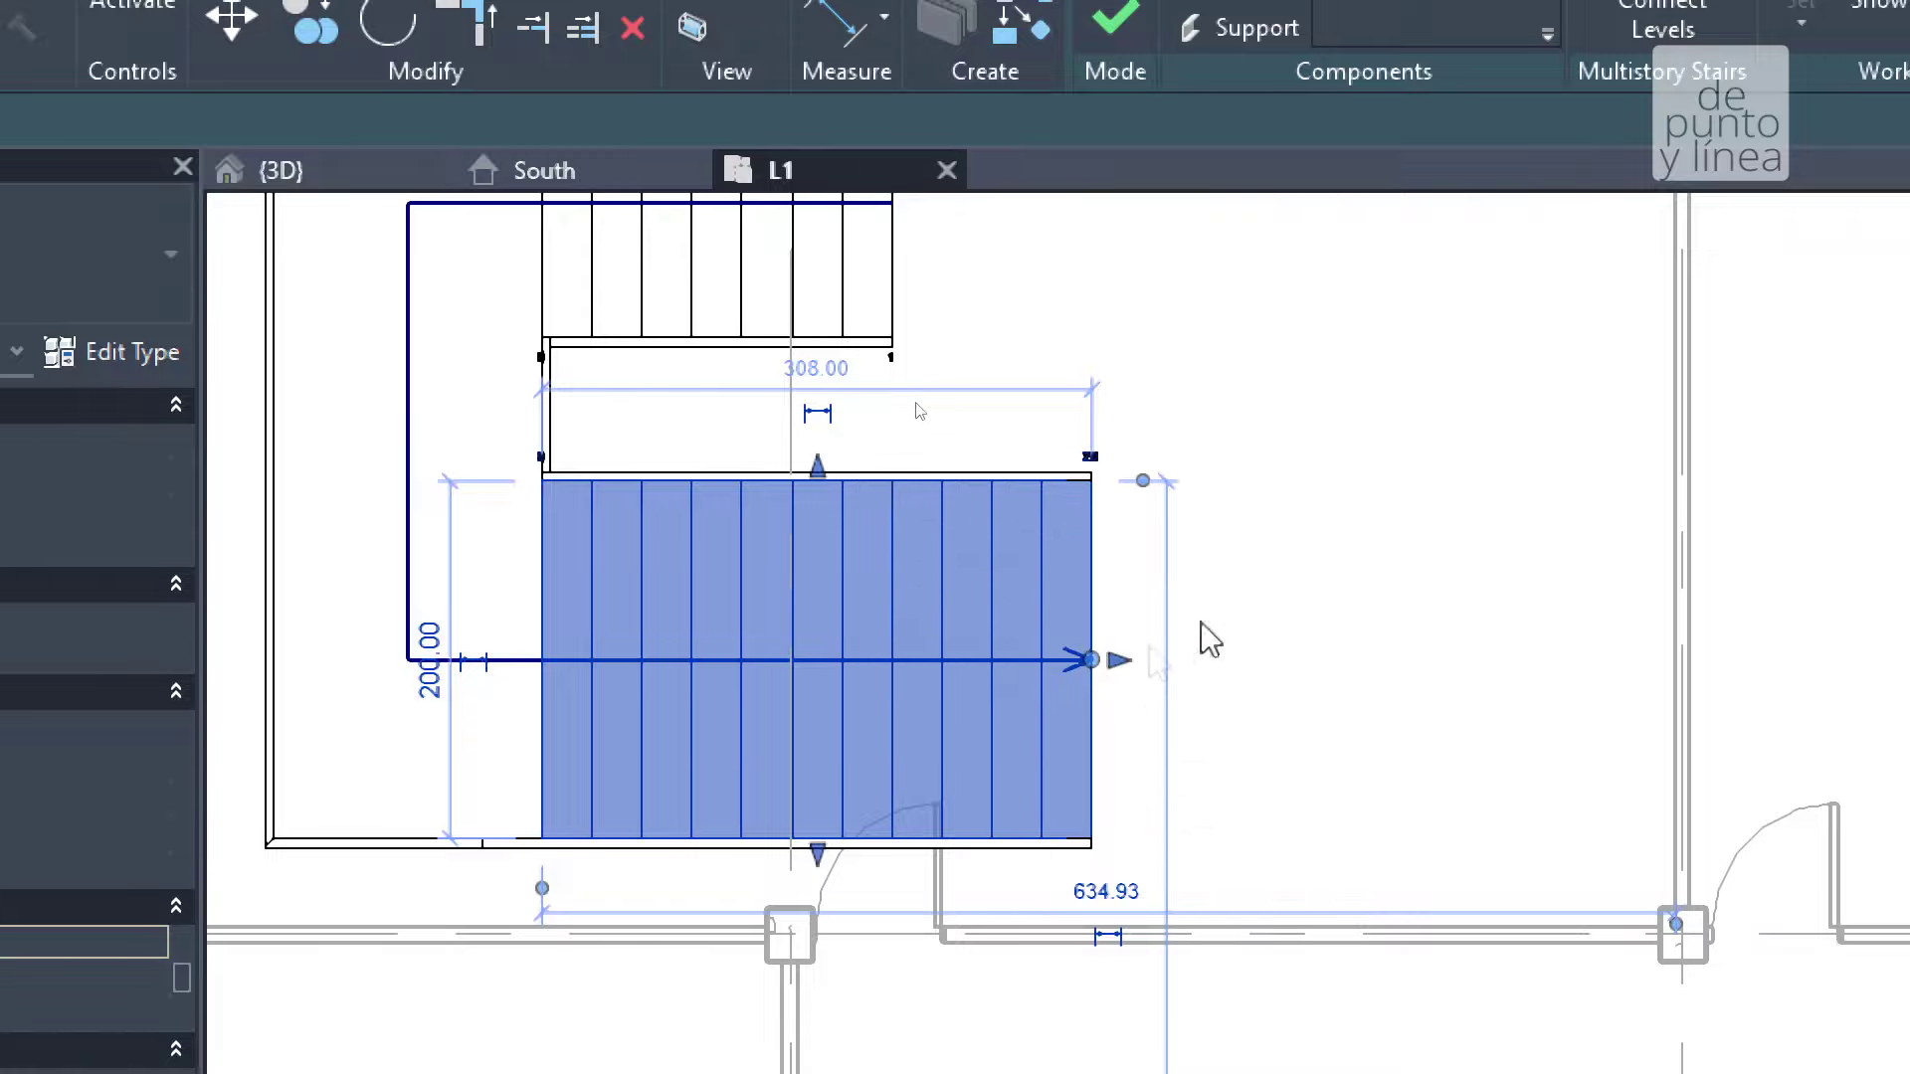
pyautogui.click(1093, 663)
pyautogui.click(1121, 663)
pyautogui.moveTo(1122, 662); pyautogui.dragTo(1402, 662)
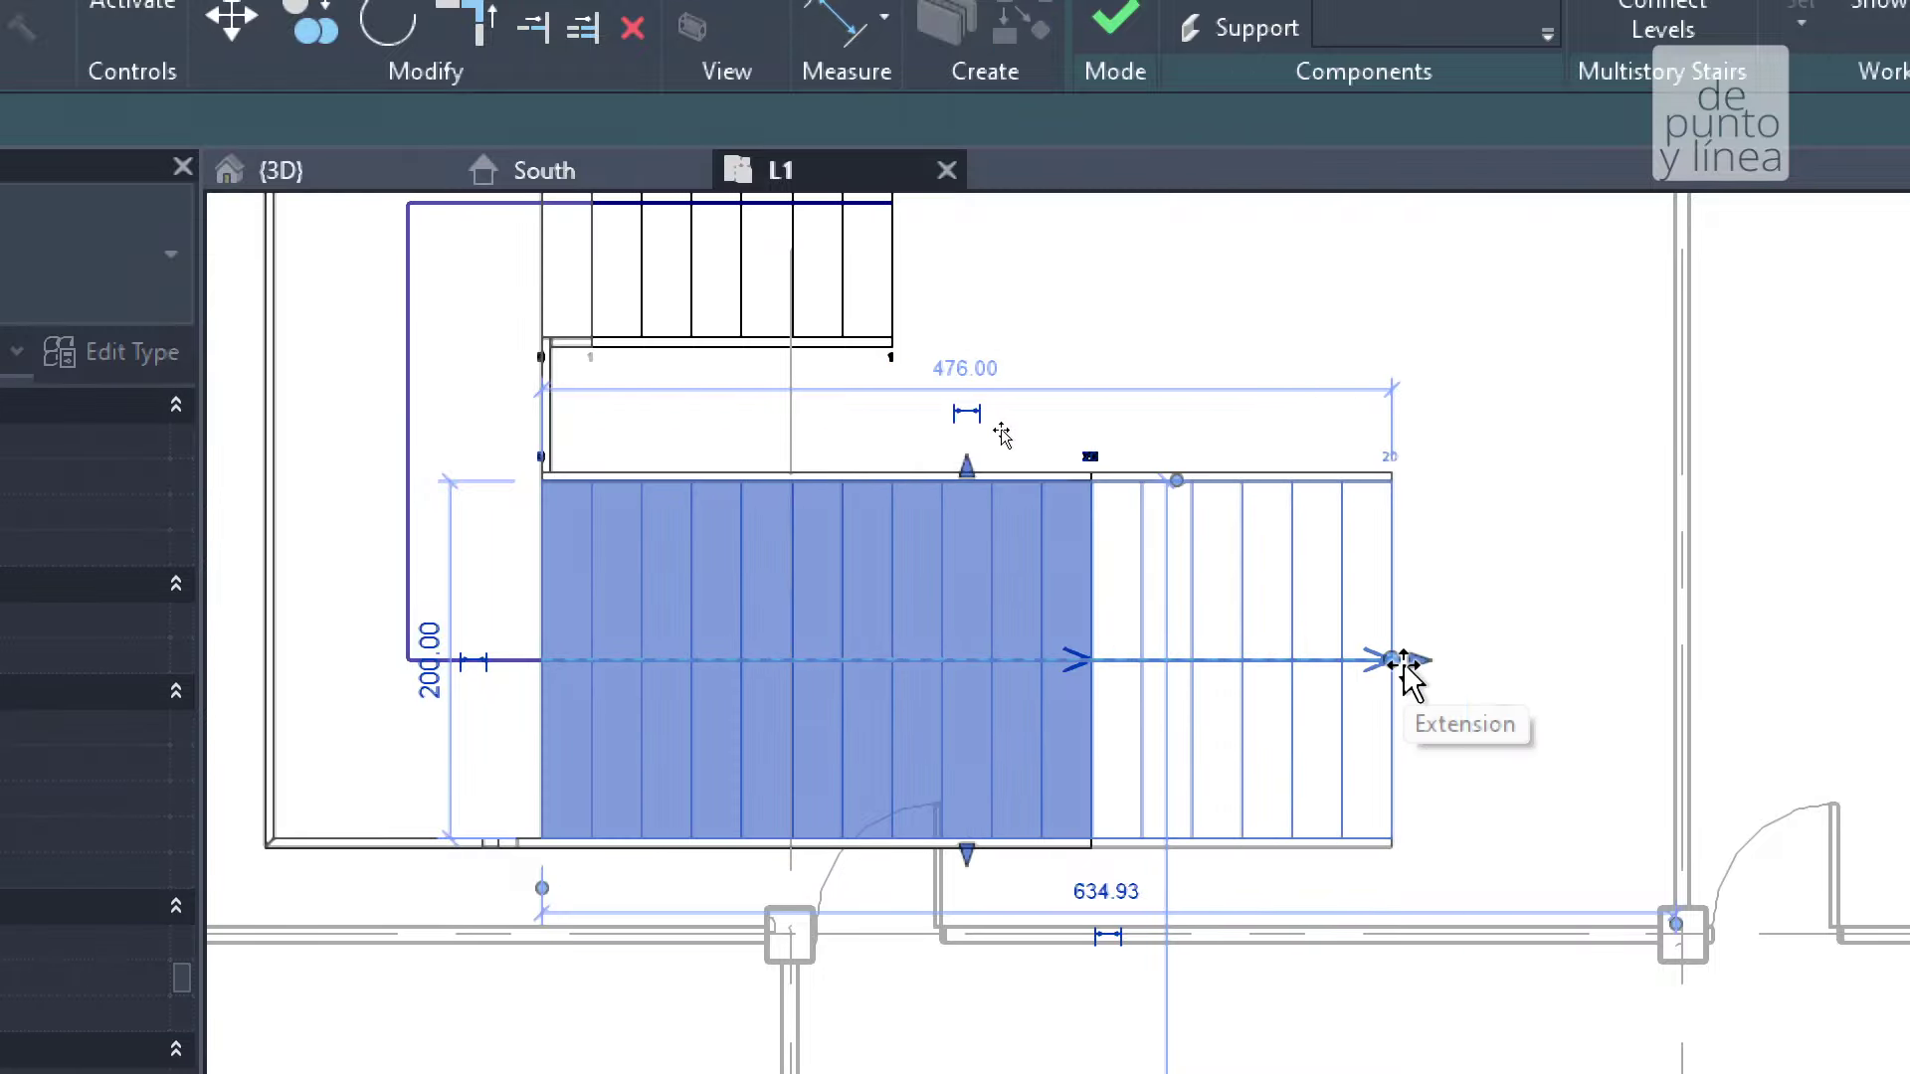
# Inspect the lengthened stair in 3D and return to the L1 plan.
pyautogui.moveTo(766, 338); pyautogui.dragTo(814, 485, button='middle')
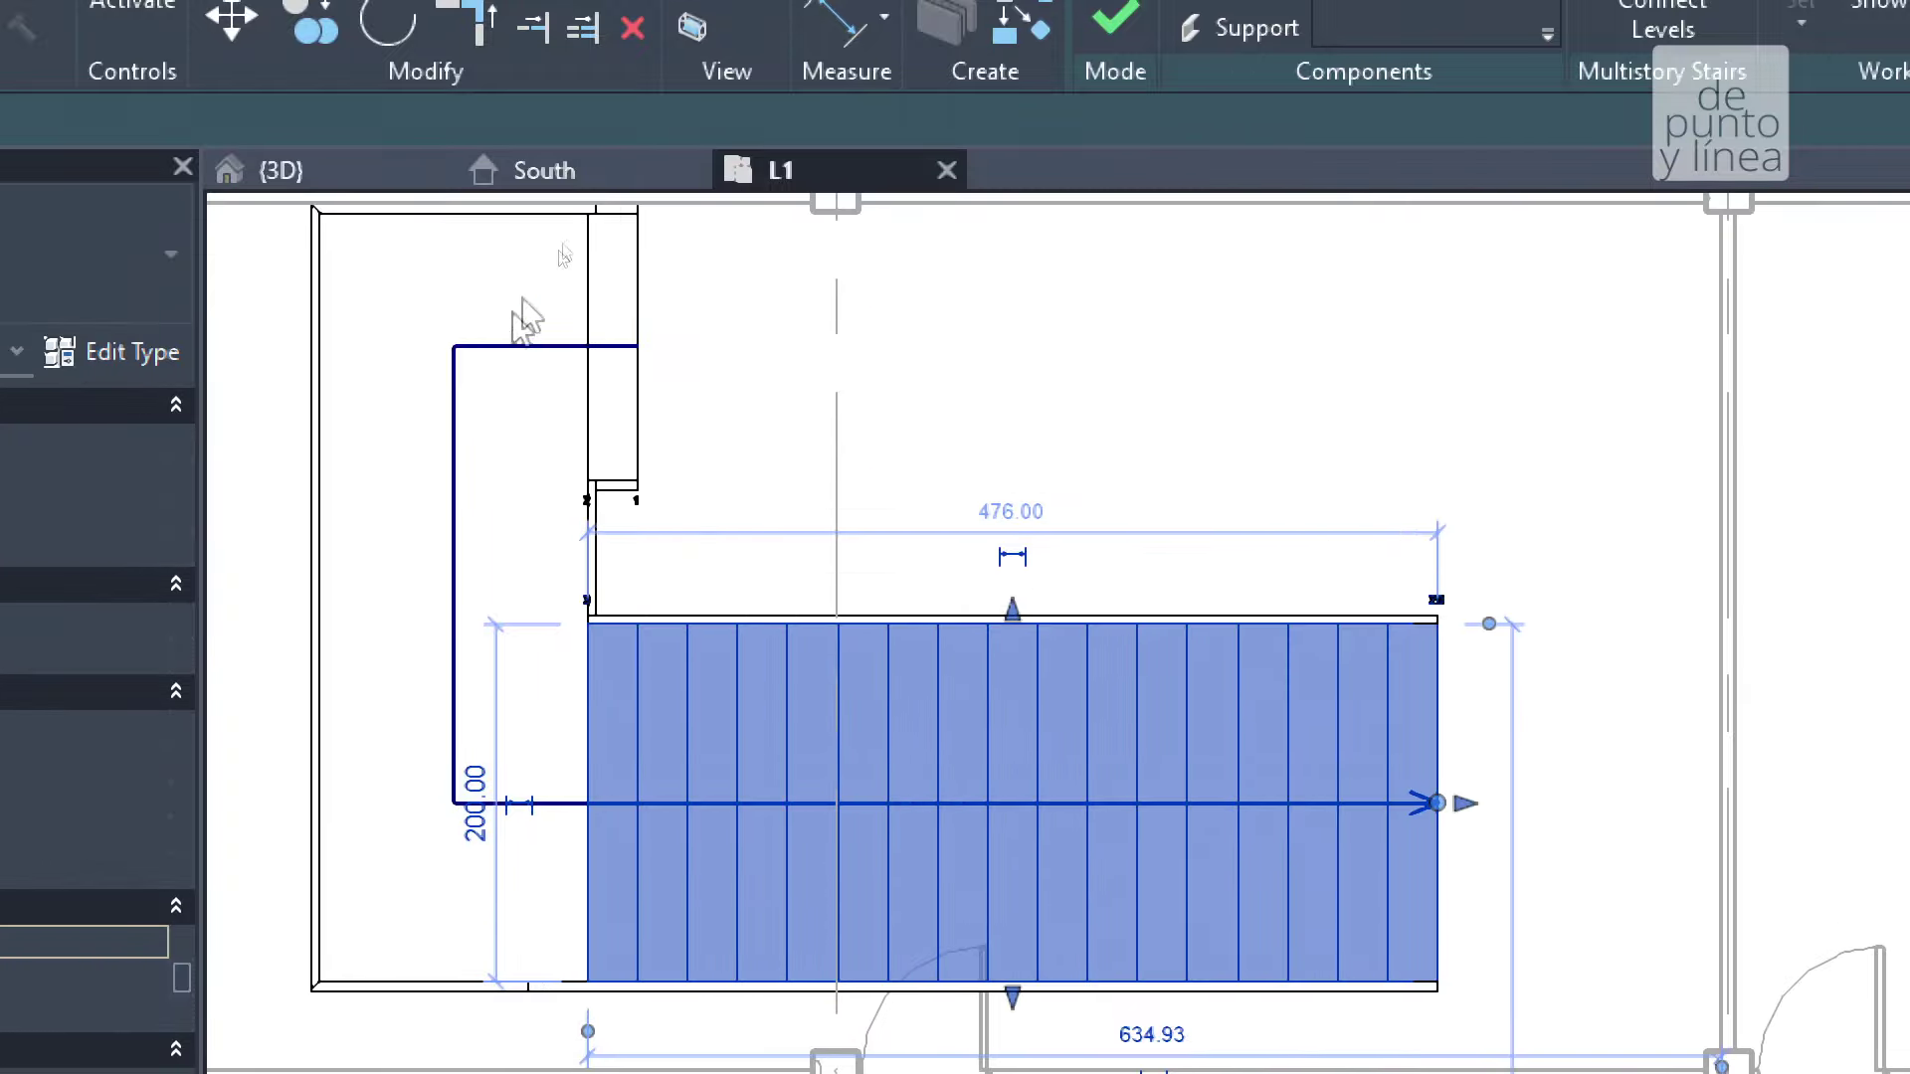
pyautogui.click(281, 170)
pyautogui.moveTo(959, 618)
pyautogui.keyDown('shift'); pyautogui.mouseDown(button='middle')
pyautogui.moveTo(1239, 879)
pyautogui.moveTo(1177, 579)
pyautogui.moveTo(916, 576)
pyautogui.moveTo(754, 481)
pyautogui.mouseUp(button='middle'); pyautogui.keyUp('shift')
pyautogui.click(801, 173)
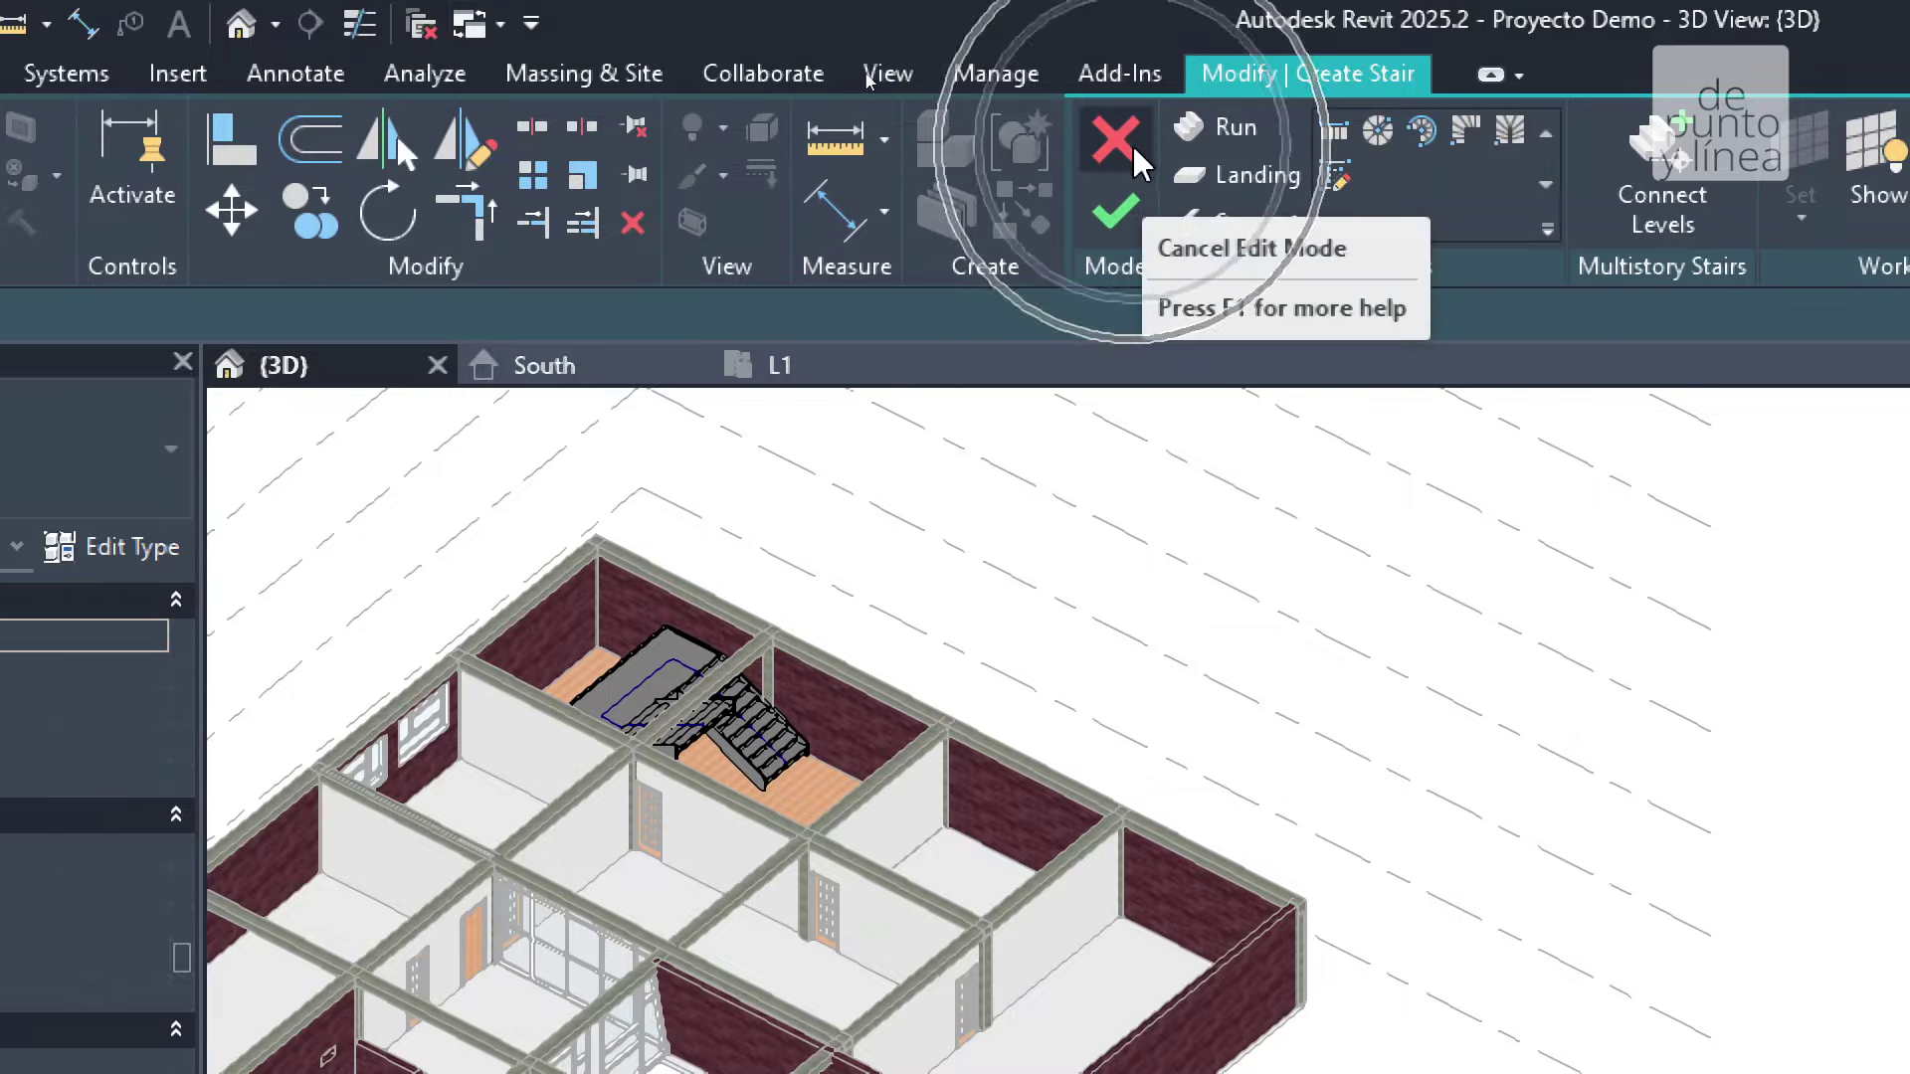
# Finish edit mode on Modify | Create Stair to build the U-shaped stair with railings.
pyautogui.click(1114, 213)
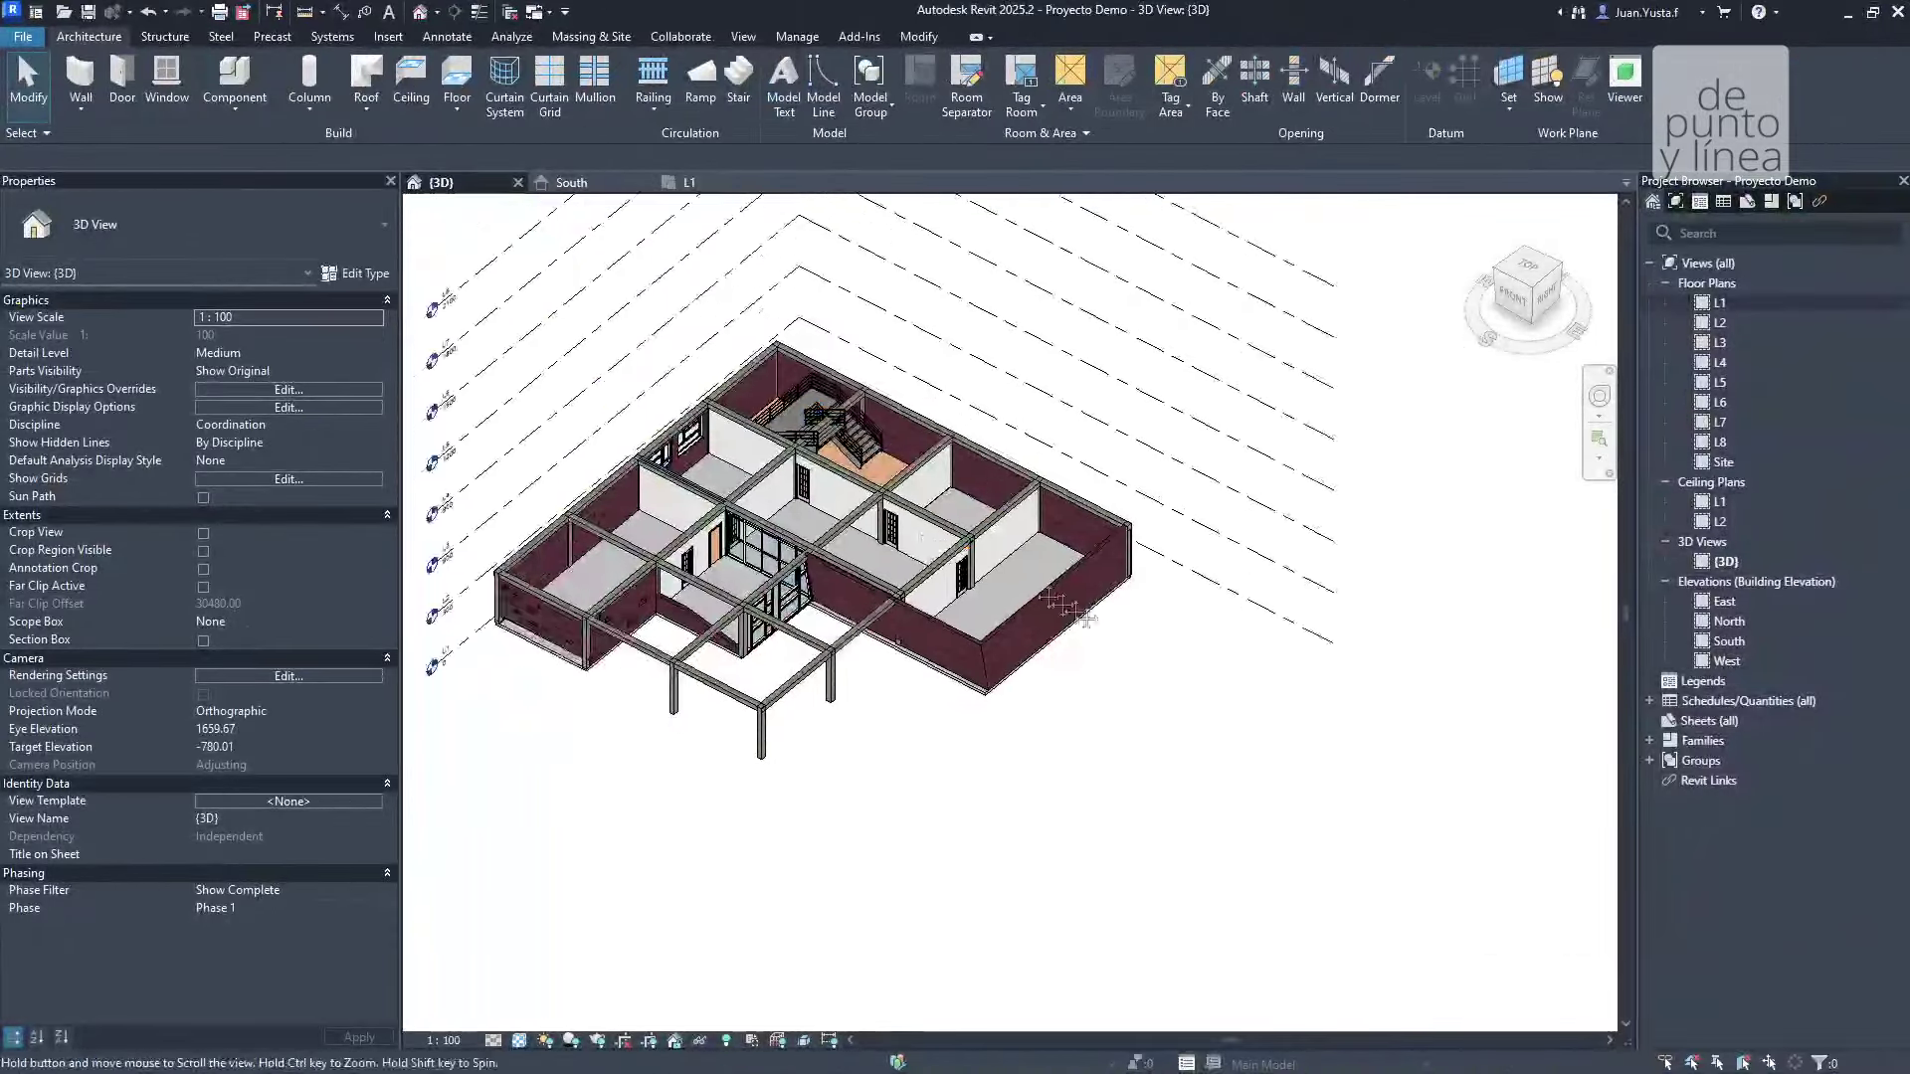
pyautogui.scroll(5, 1077, 528)
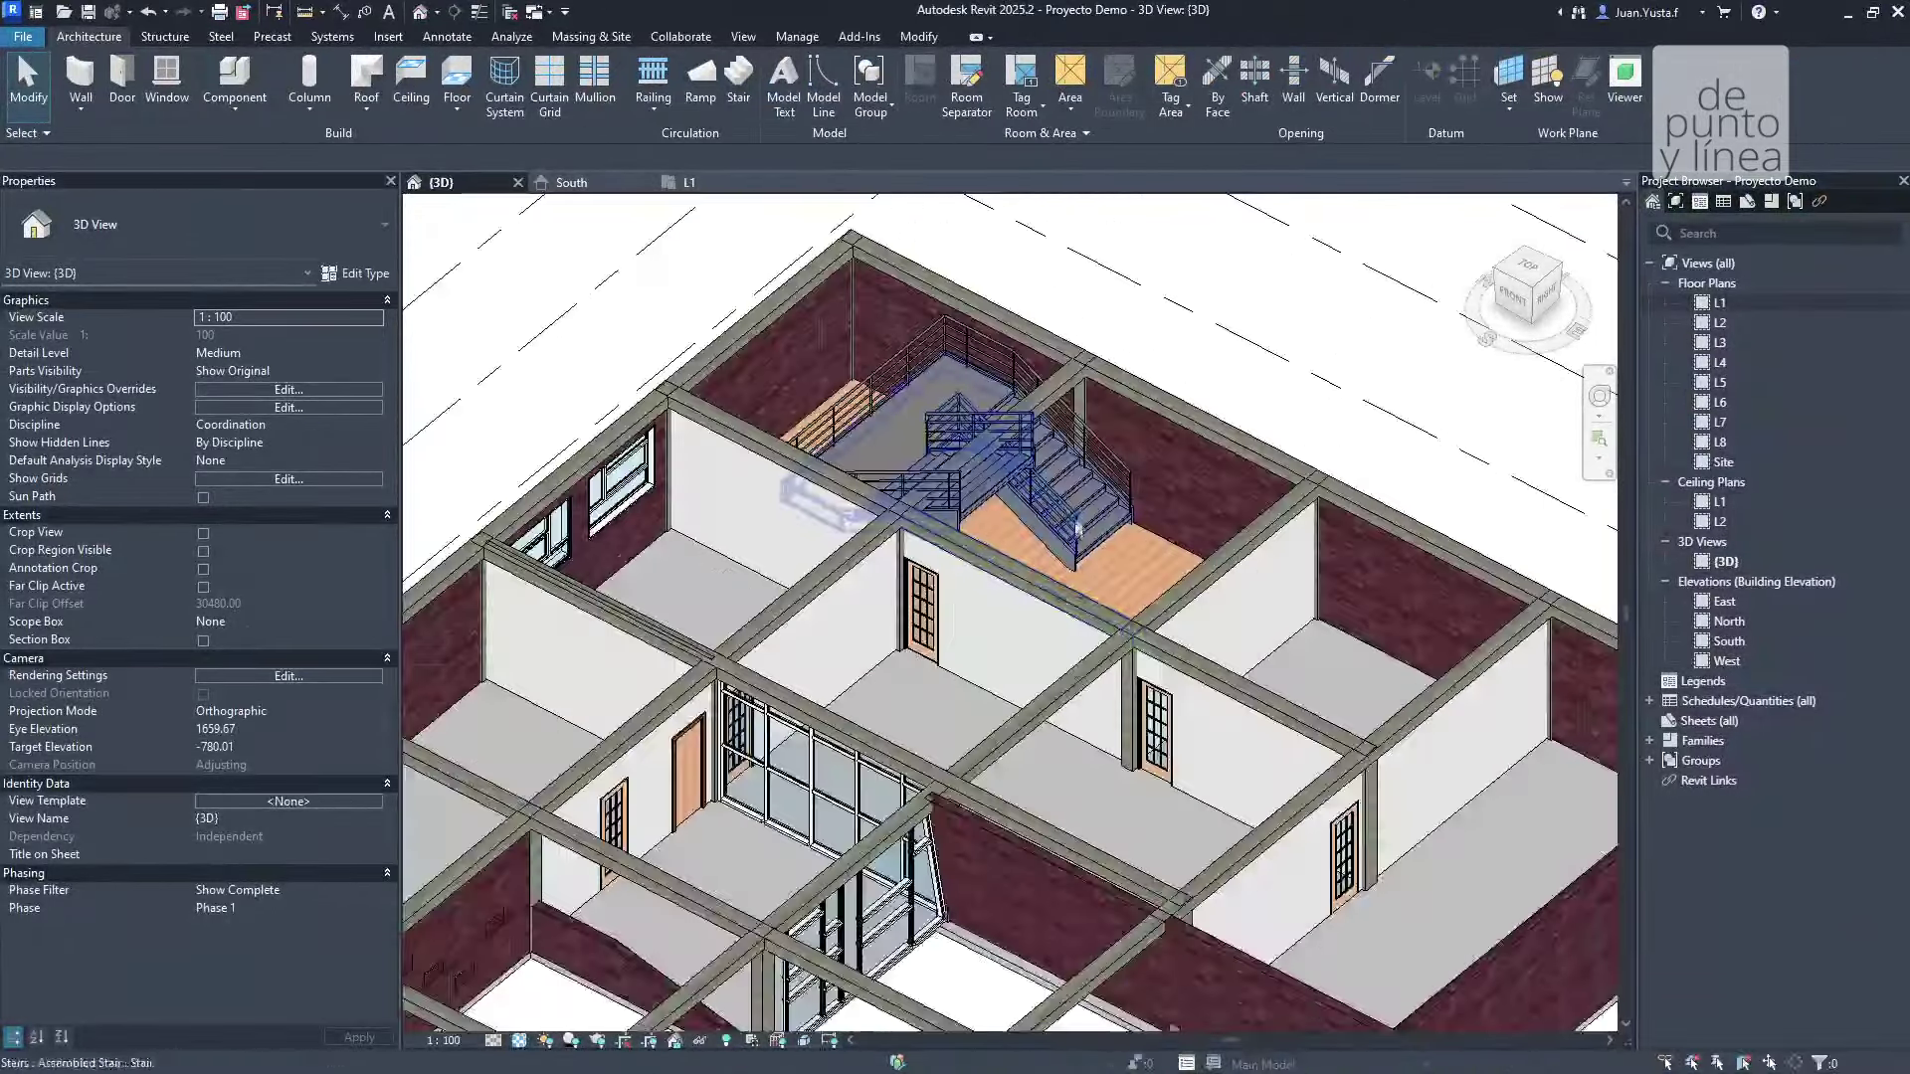
pyautogui.scroll(3, 1077, 527)
pyautogui.scroll(2, 1077, 527)
pyautogui.click(970, 563)
pyautogui.moveTo(970, 563)
pyautogui.keyDown('shift'); pyautogui.mouseDown(button='middle')
pyautogui.moveTo(943, 624)
pyautogui.moveTo(853, 595)
pyautogui.mouseUp(button='middle'); pyautogui.keyUp('shift')
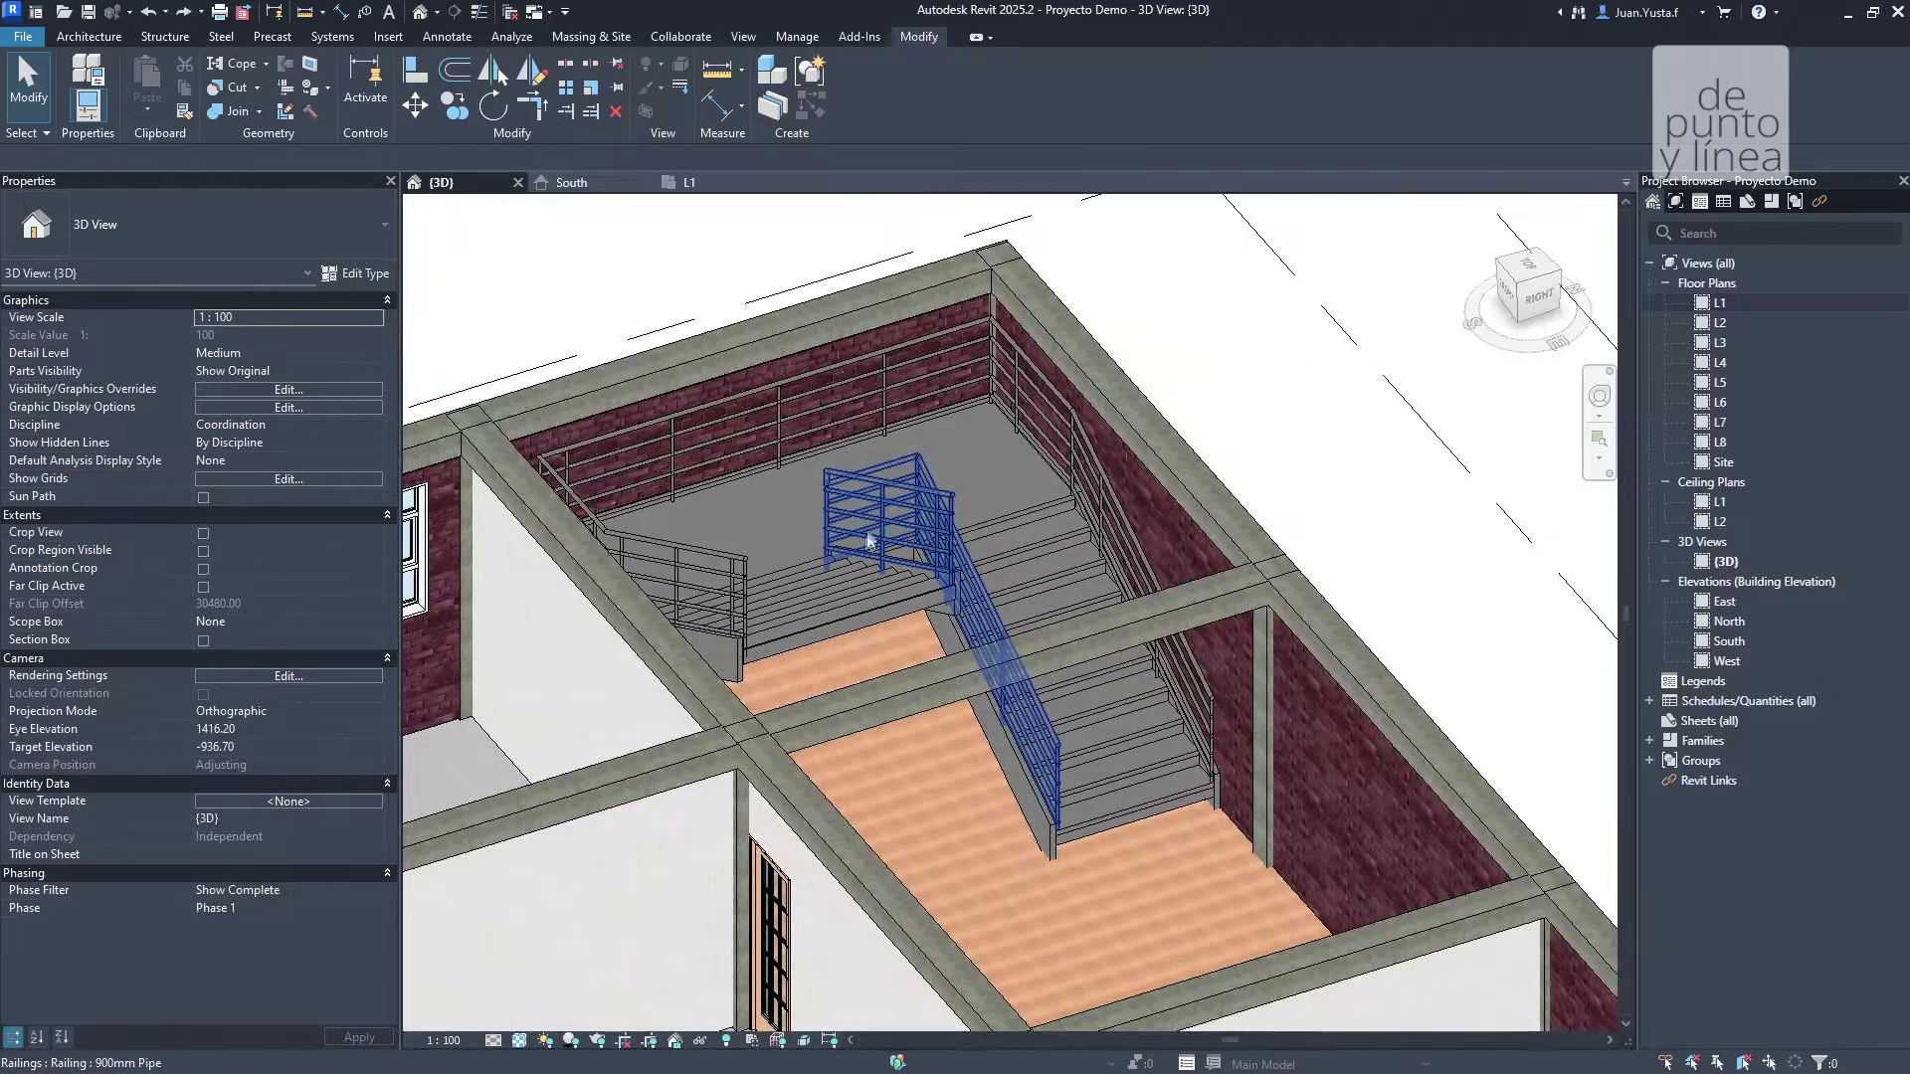
# Orbit into the stairwell and select the railing along its edge.
pyautogui.moveTo(917, 527)
pyautogui.keyDown('shift'); pyautogui.mouseDown(button='middle')
pyautogui.moveTo(1048, 539)
pyautogui.moveTo(1058, 567)
pyautogui.mouseUp(button='middle'); pyautogui.keyUp('shift')
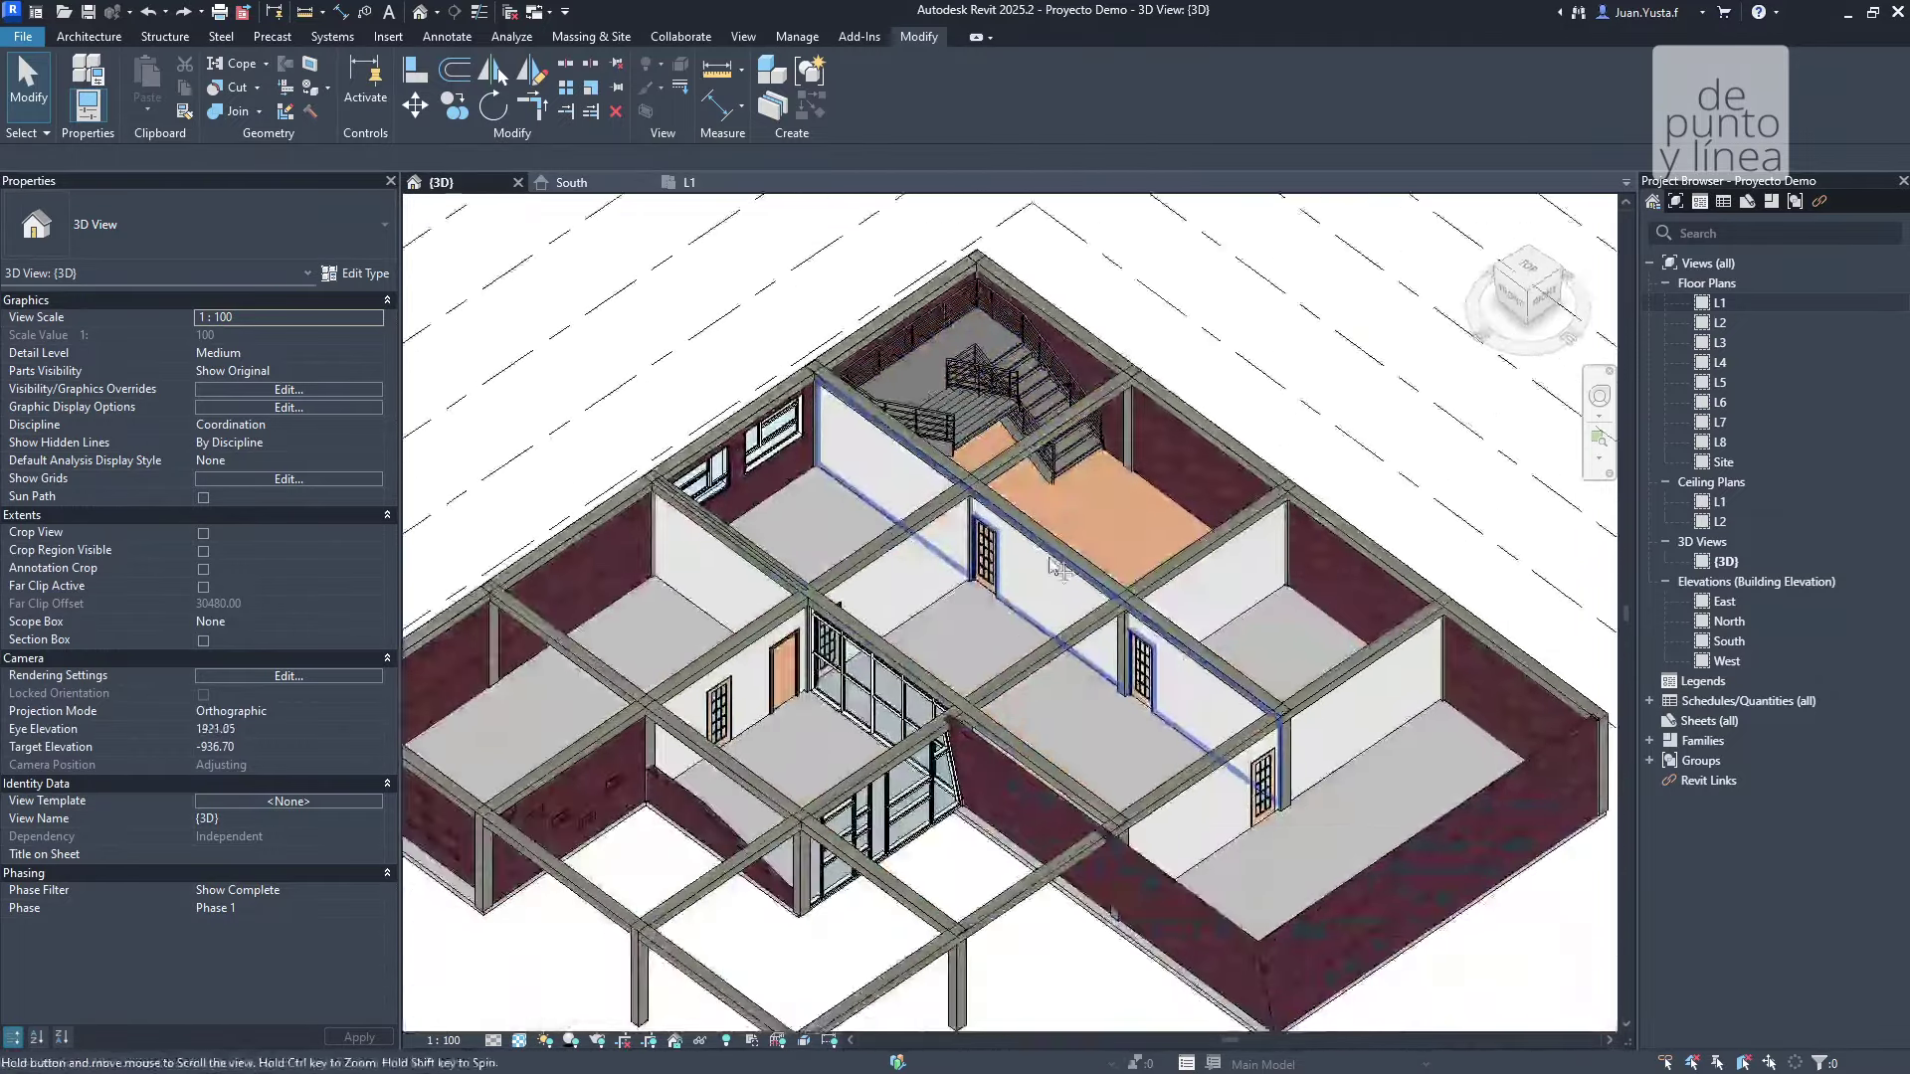
pyautogui.scroll(2, 886, 497)
pyautogui.scroll(2, 898, 537)
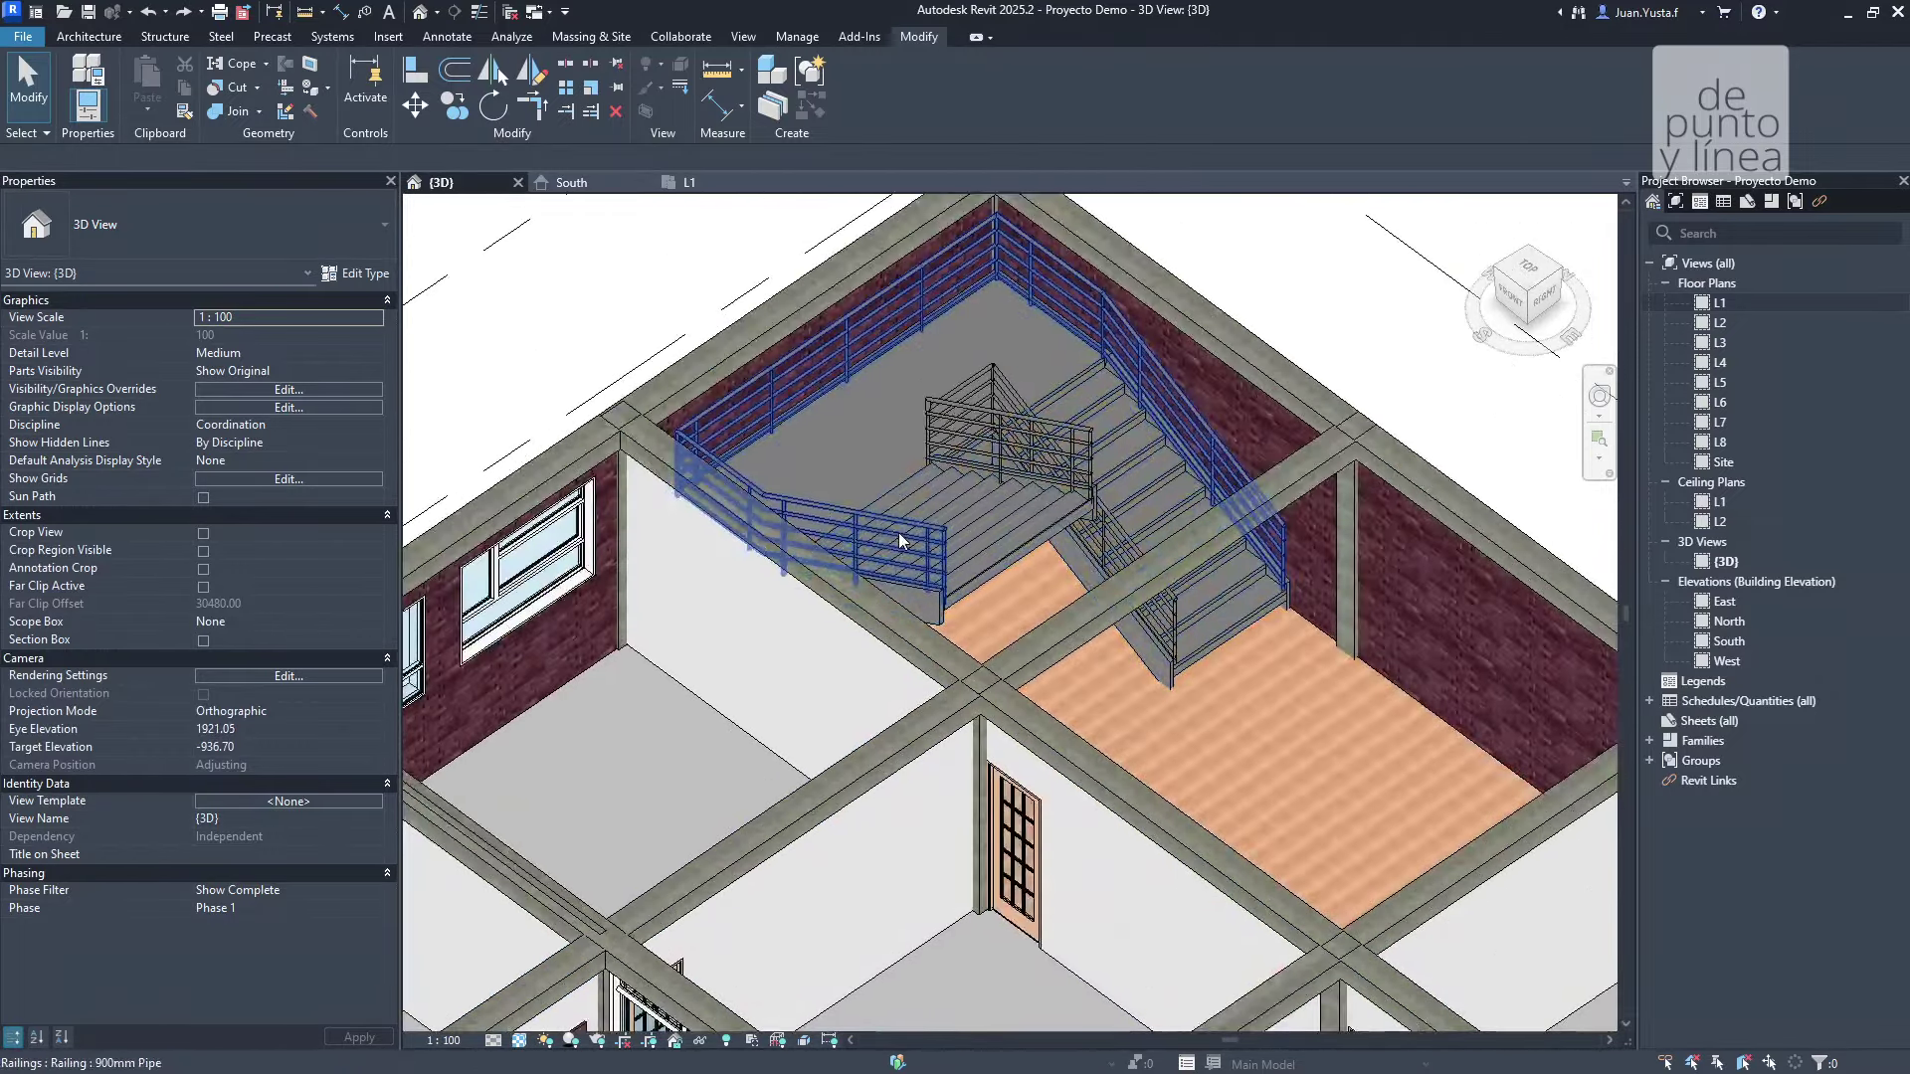
pyautogui.click(899, 537)
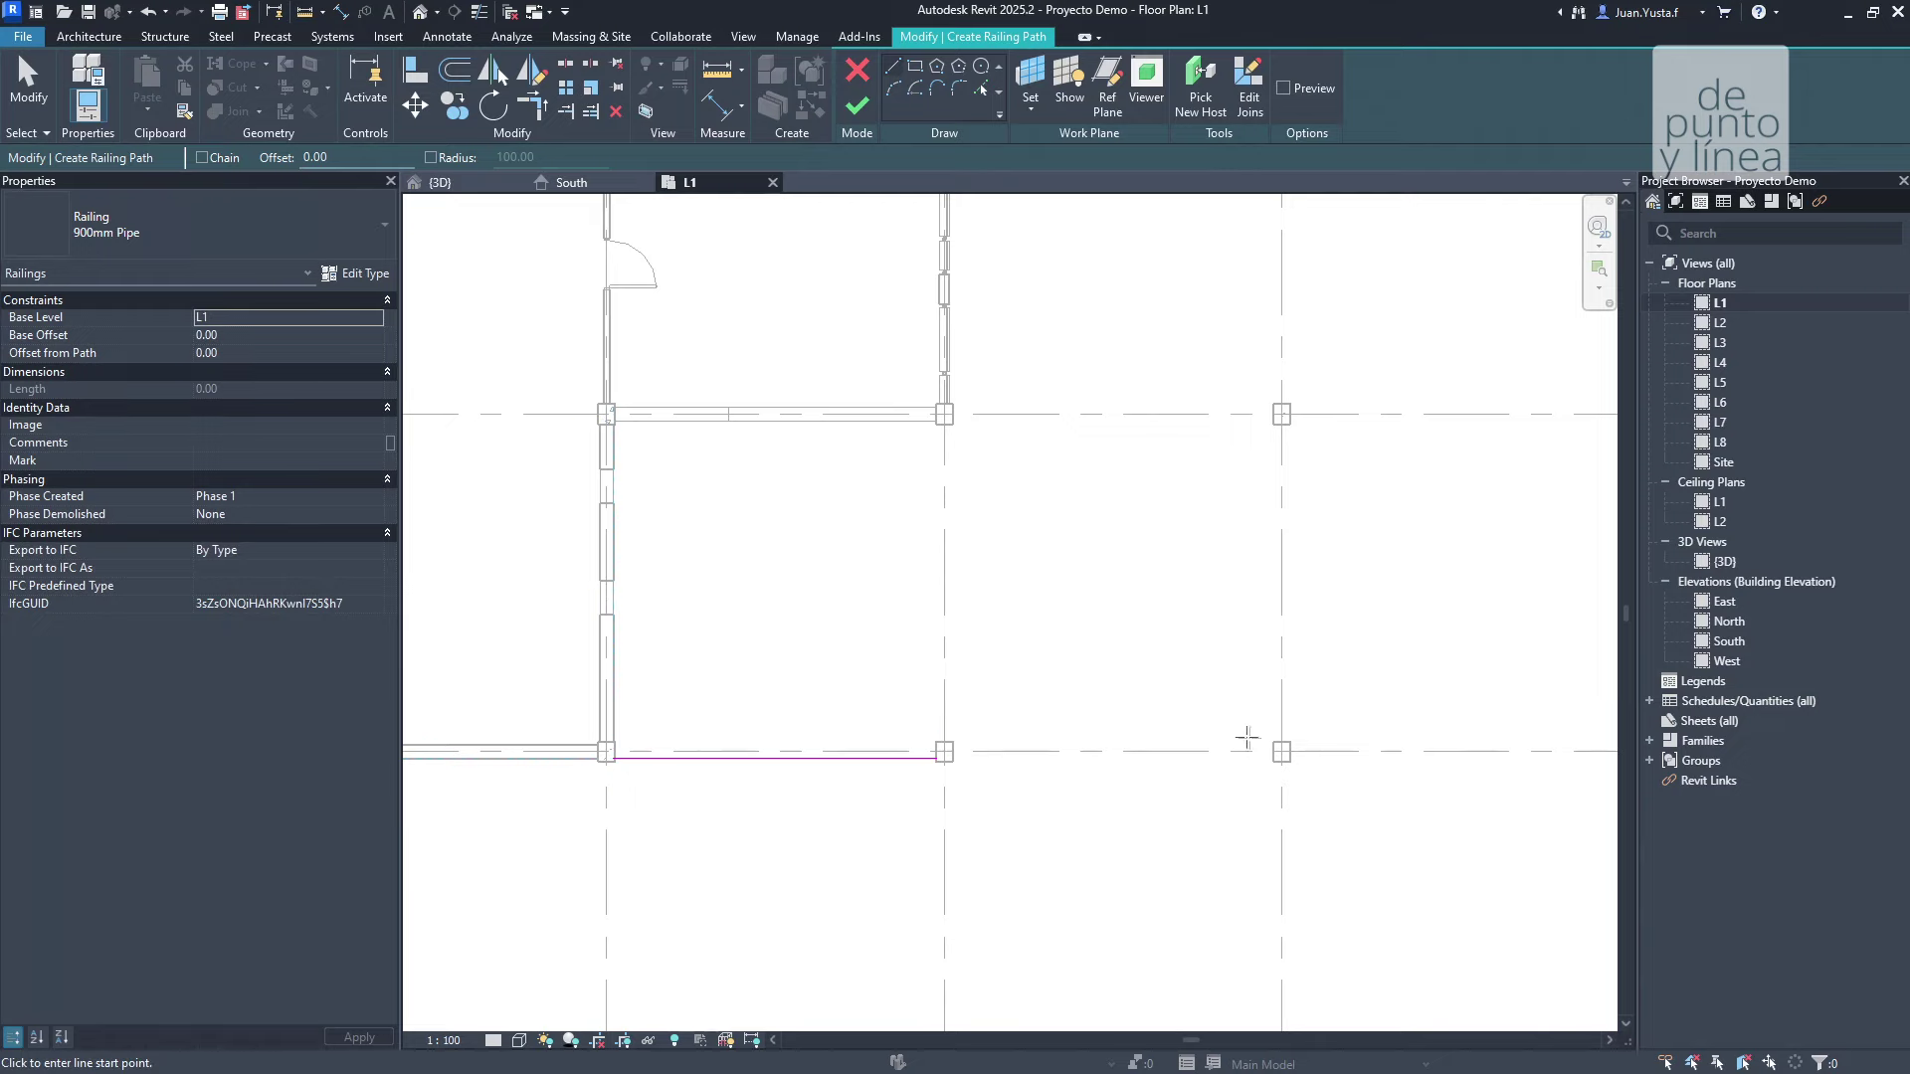
# Begin the next railing path segment at the corner column.
pyautogui.click(1285, 748)
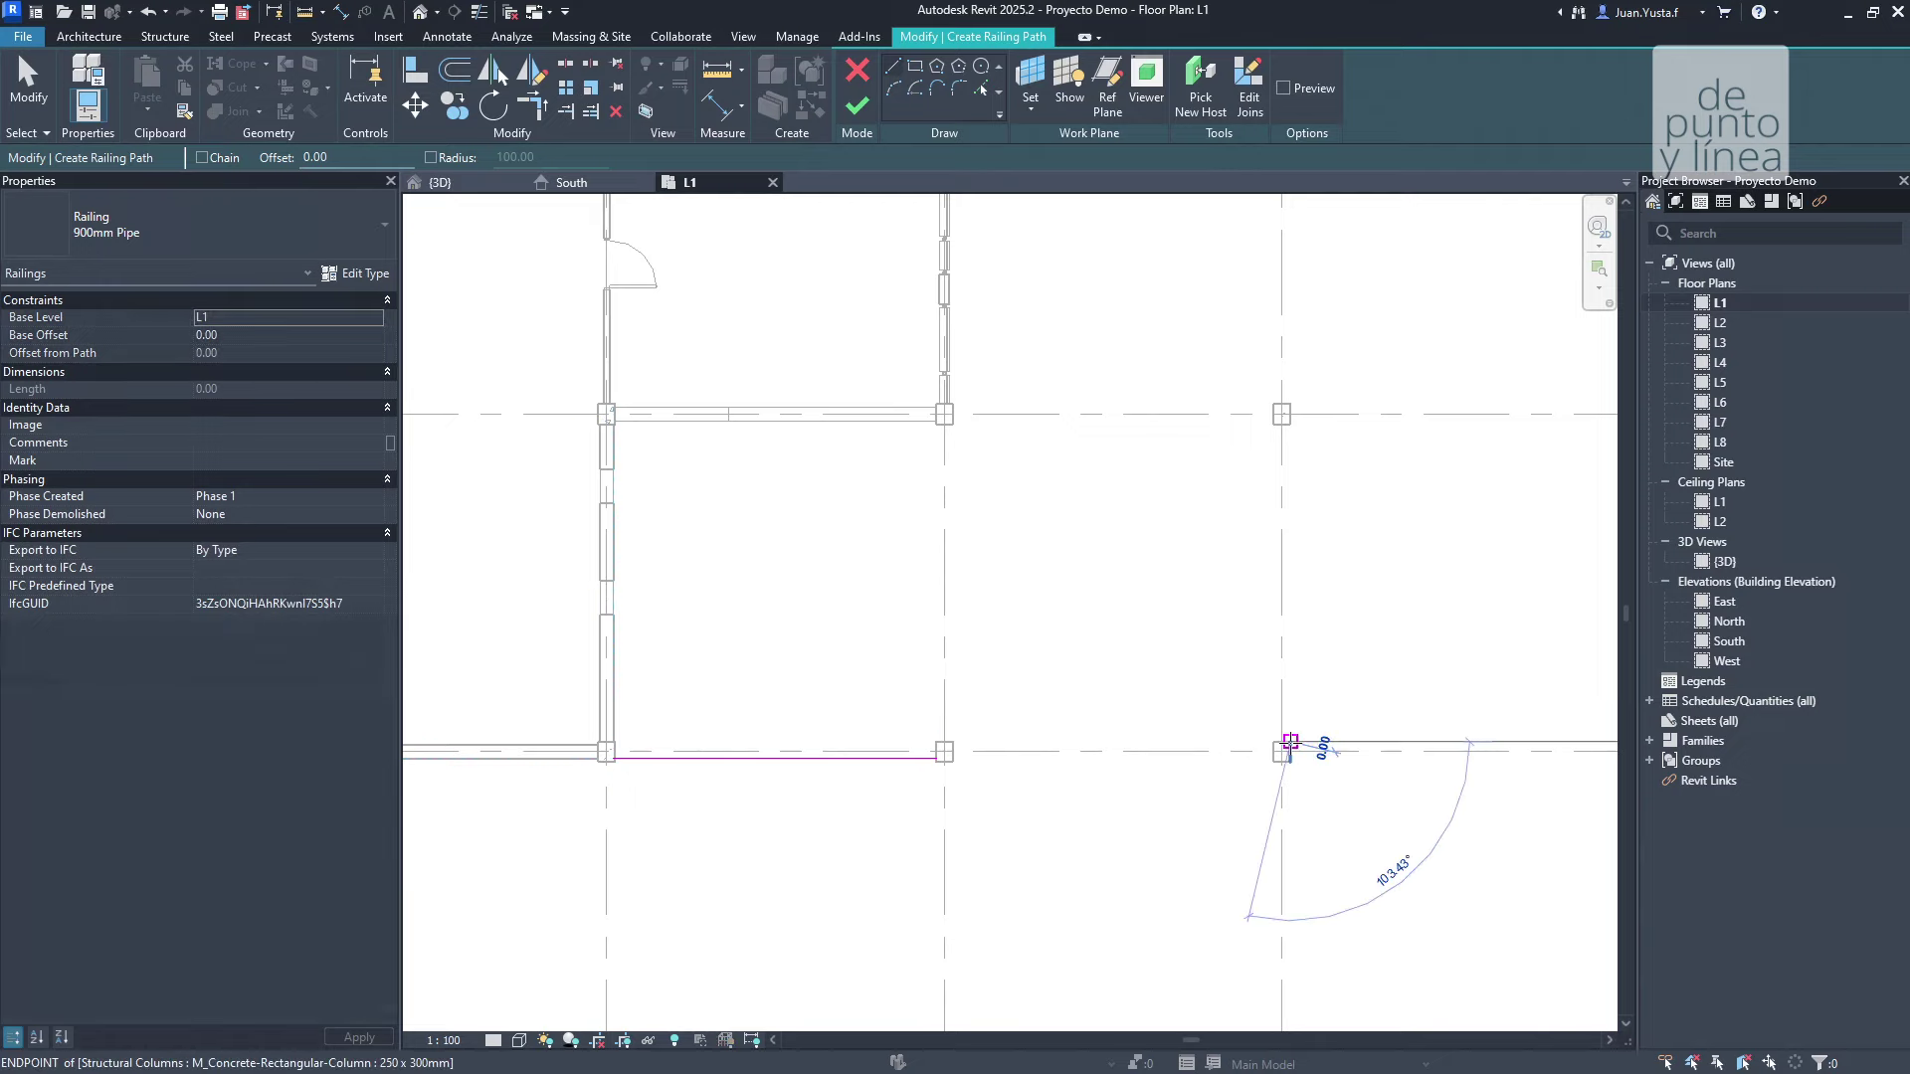
# Sketch railing lines up the right column line and back along the top, then zoom in.
pyautogui.click(1289, 406)
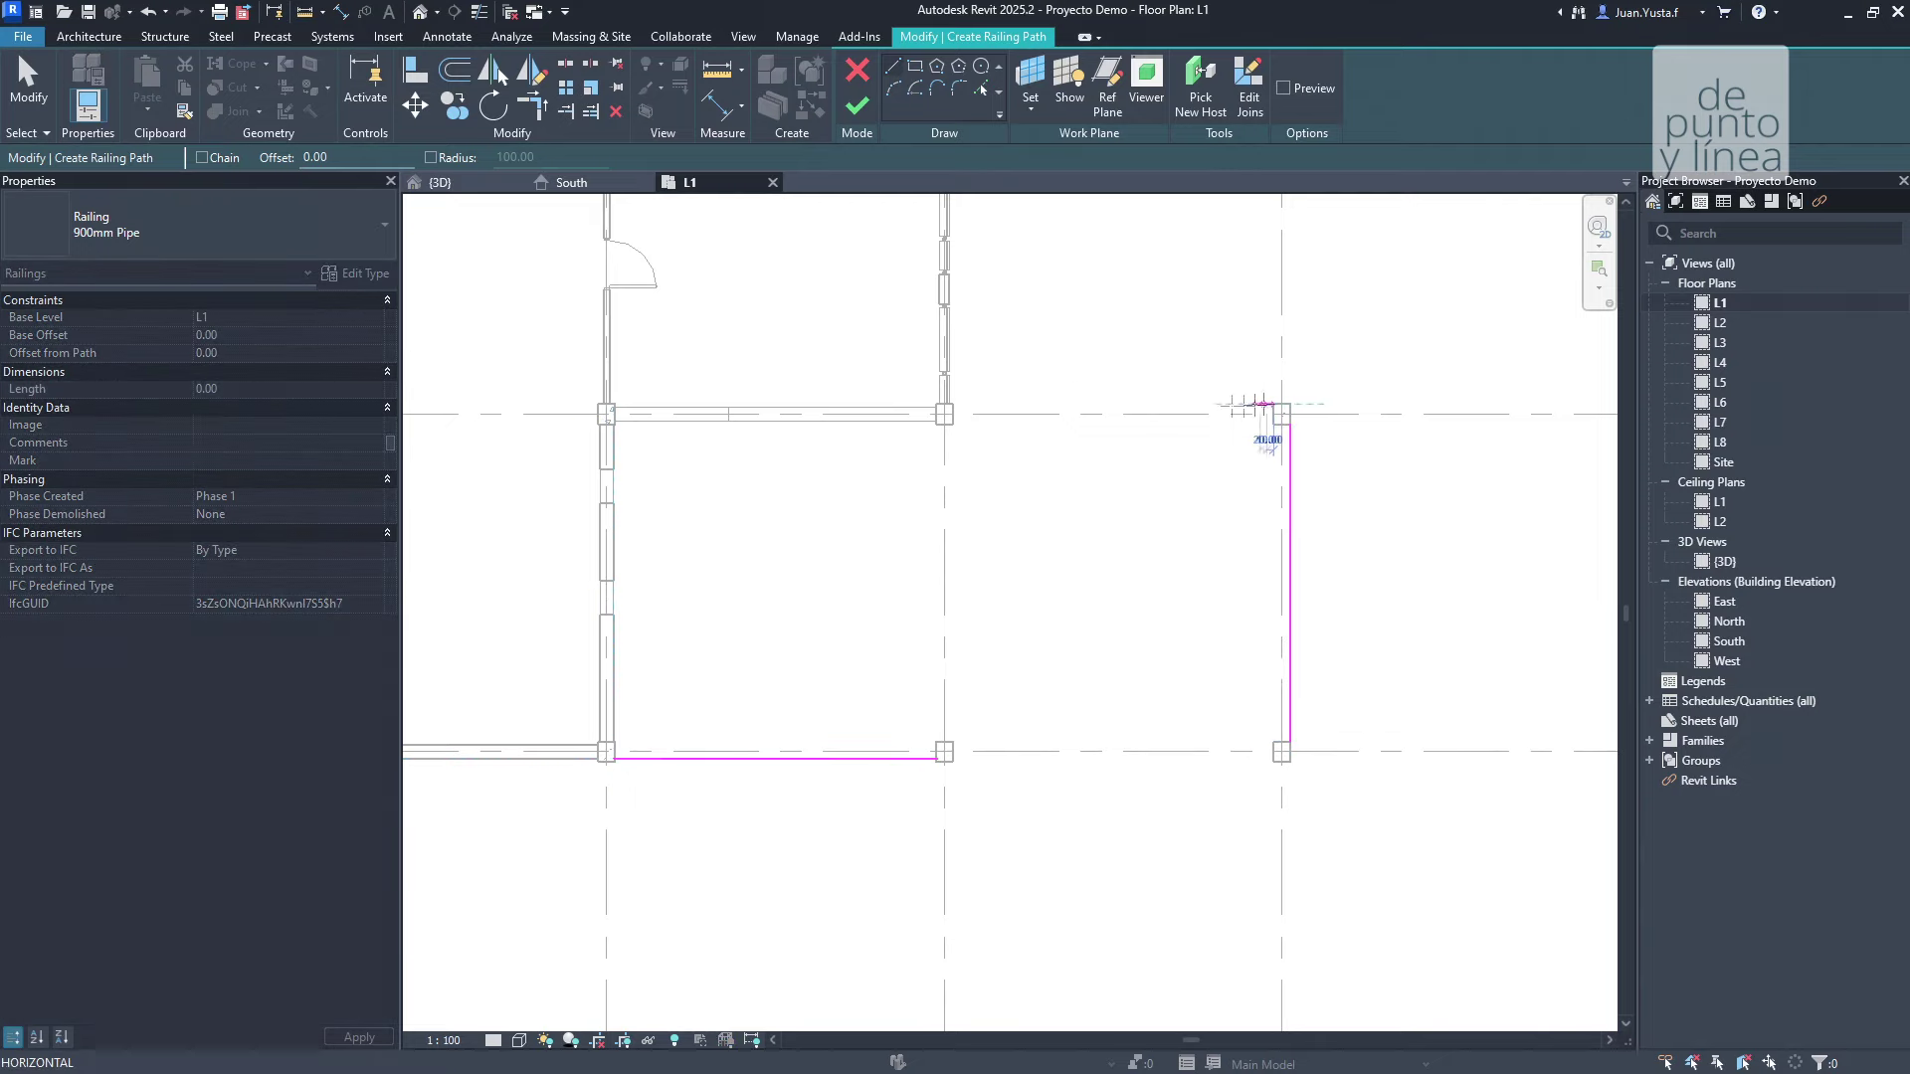
pyautogui.click(946, 407)
pyautogui.press('Escape')
pyautogui.press('Escape')
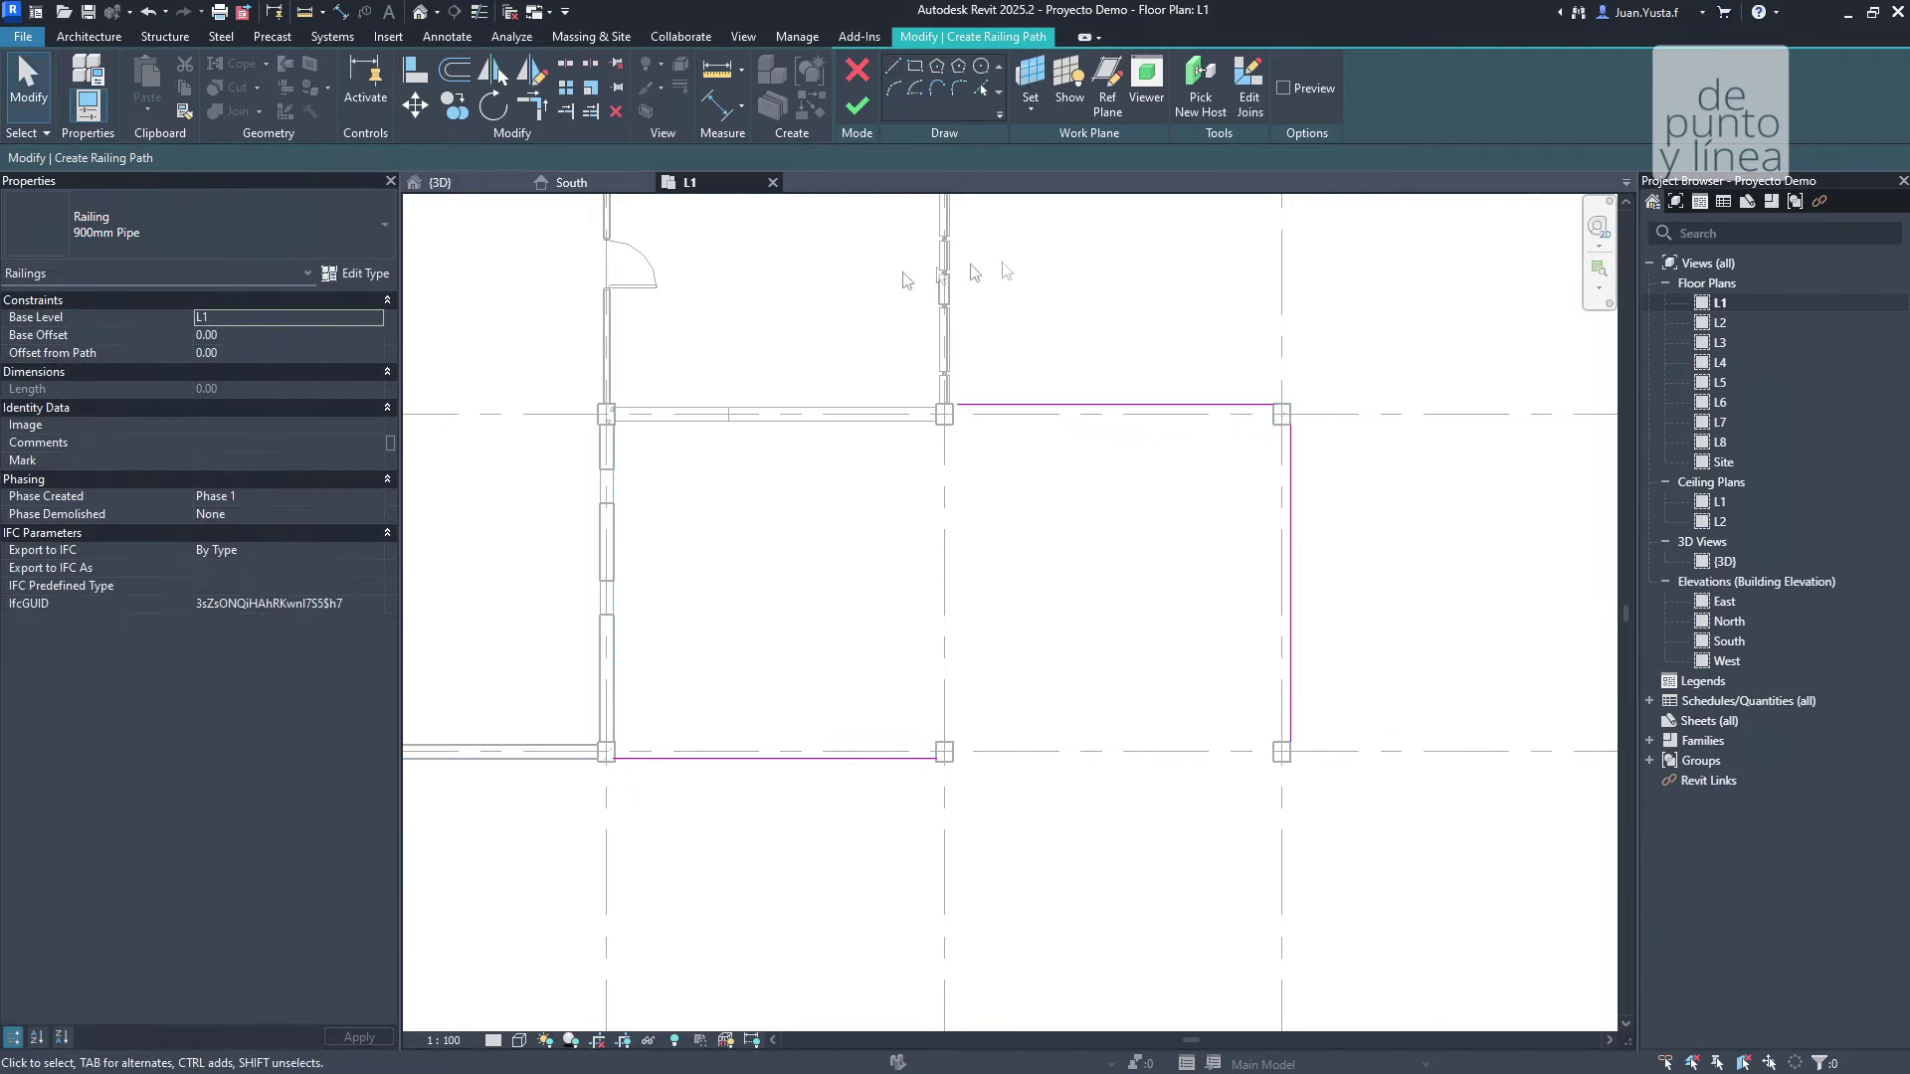
pyautogui.scroll(4, 1254, 418)
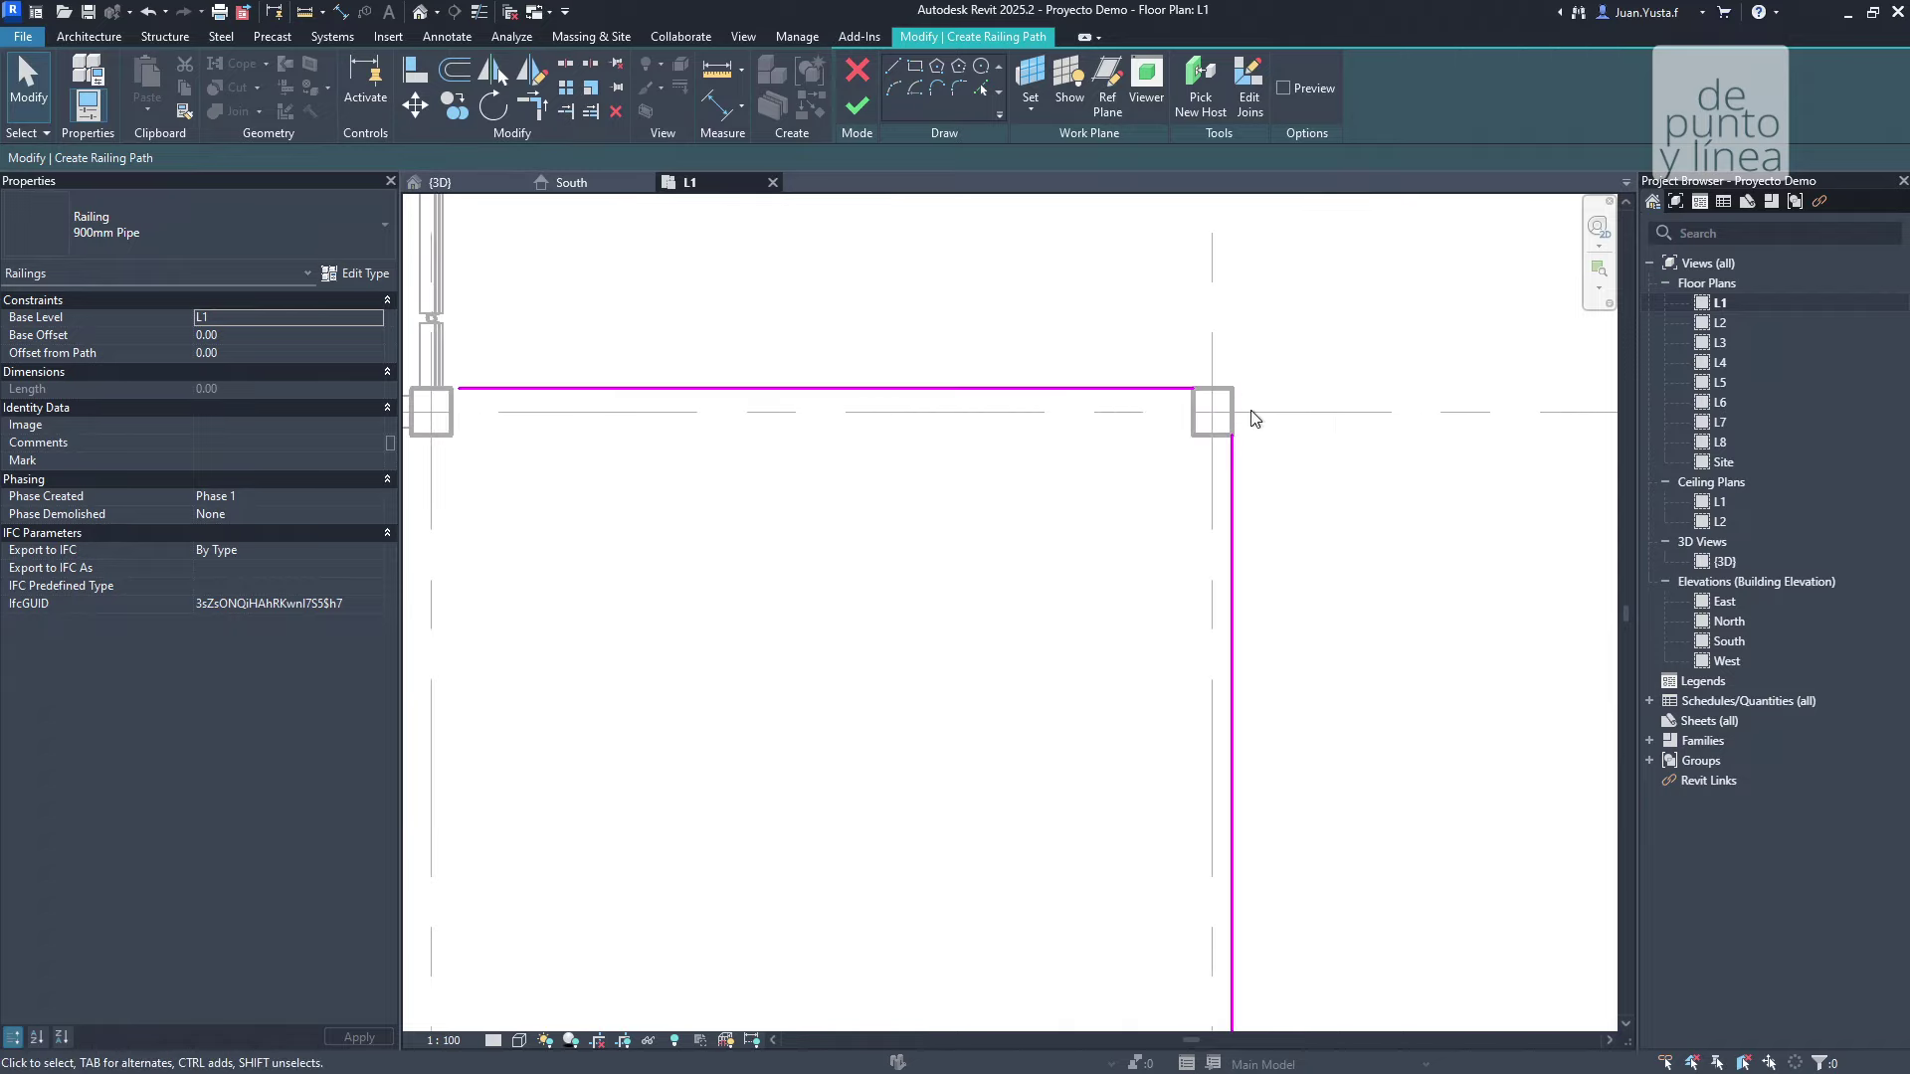
pyautogui.scroll(5, 1243, 408)
pyautogui.moveTo(990, 273)
pyautogui.mouseDown()
pyautogui.moveTo(1255, 518)
pyautogui.moveTo(1423, 726)
pyautogui.mouseUp()
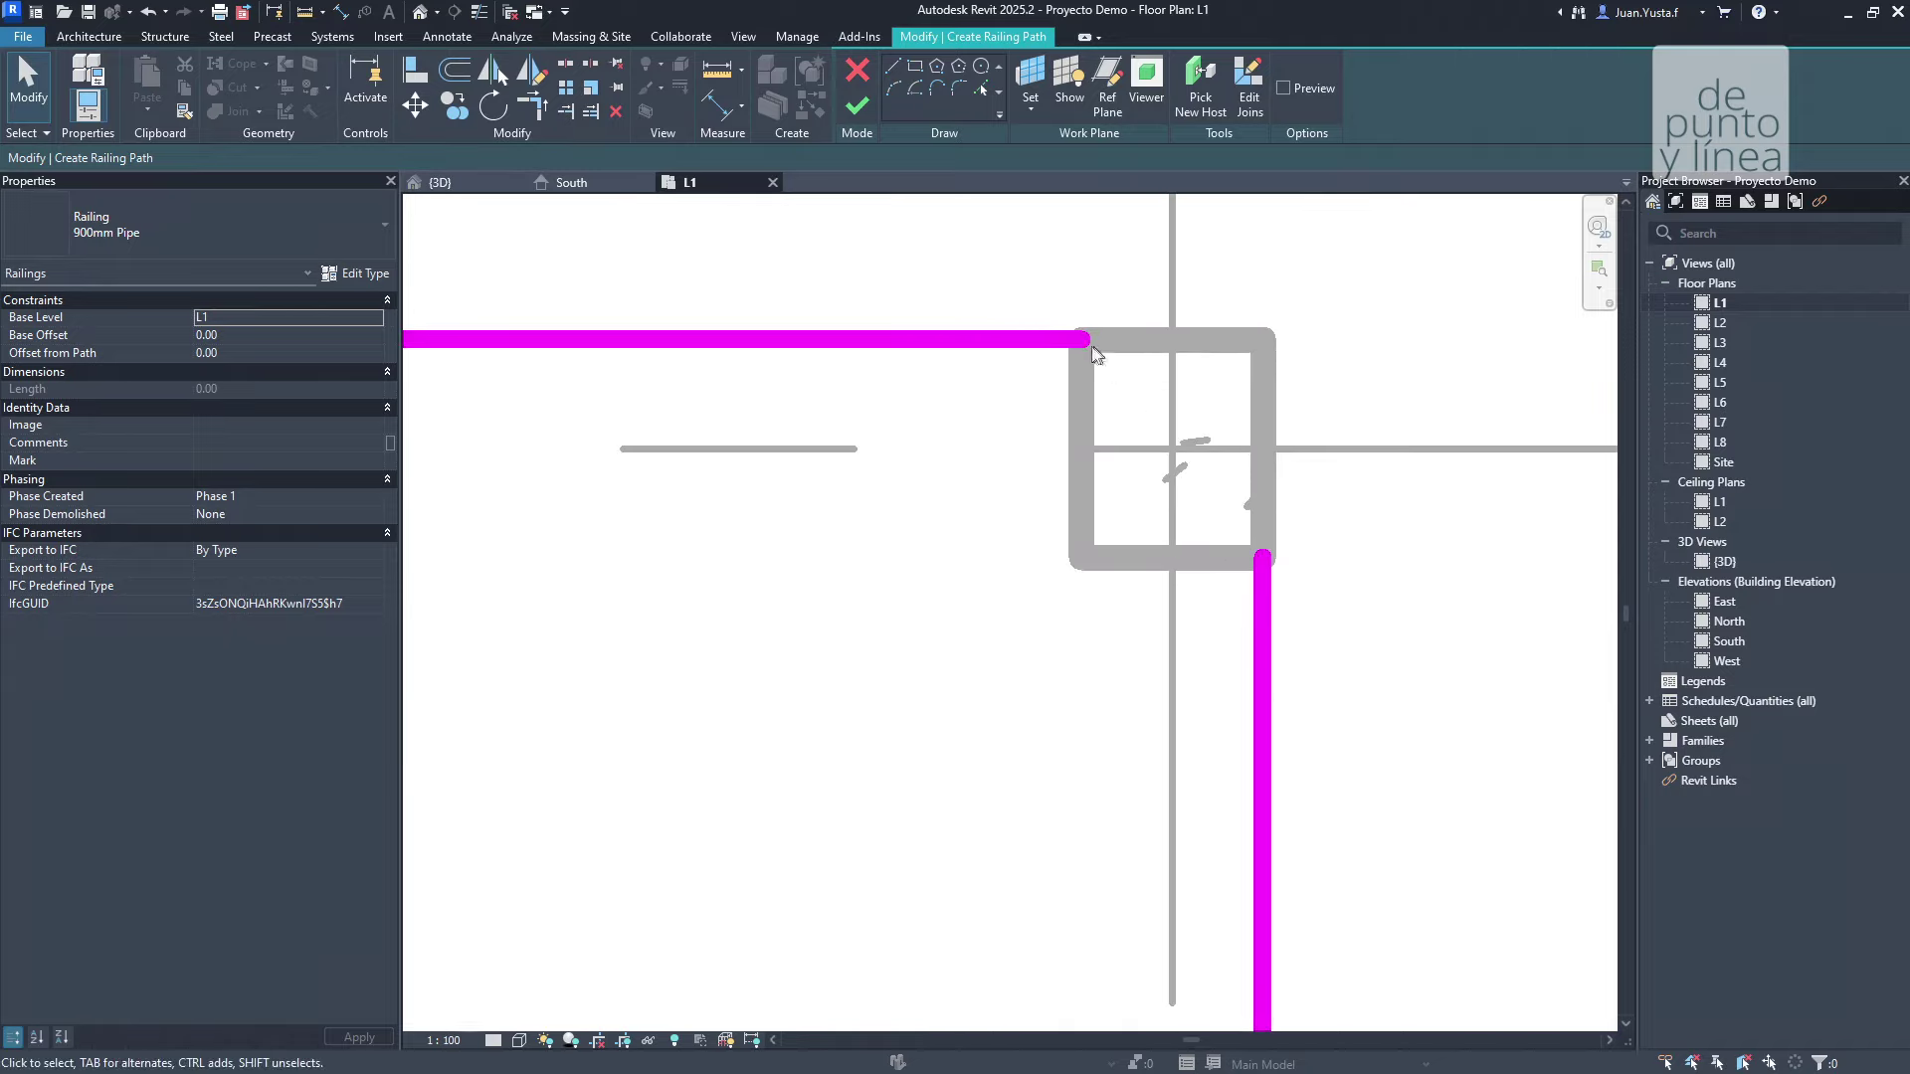
pyautogui.scroll(-3, 1263, 543)
pyautogui.scroll(2, 1203, 502)
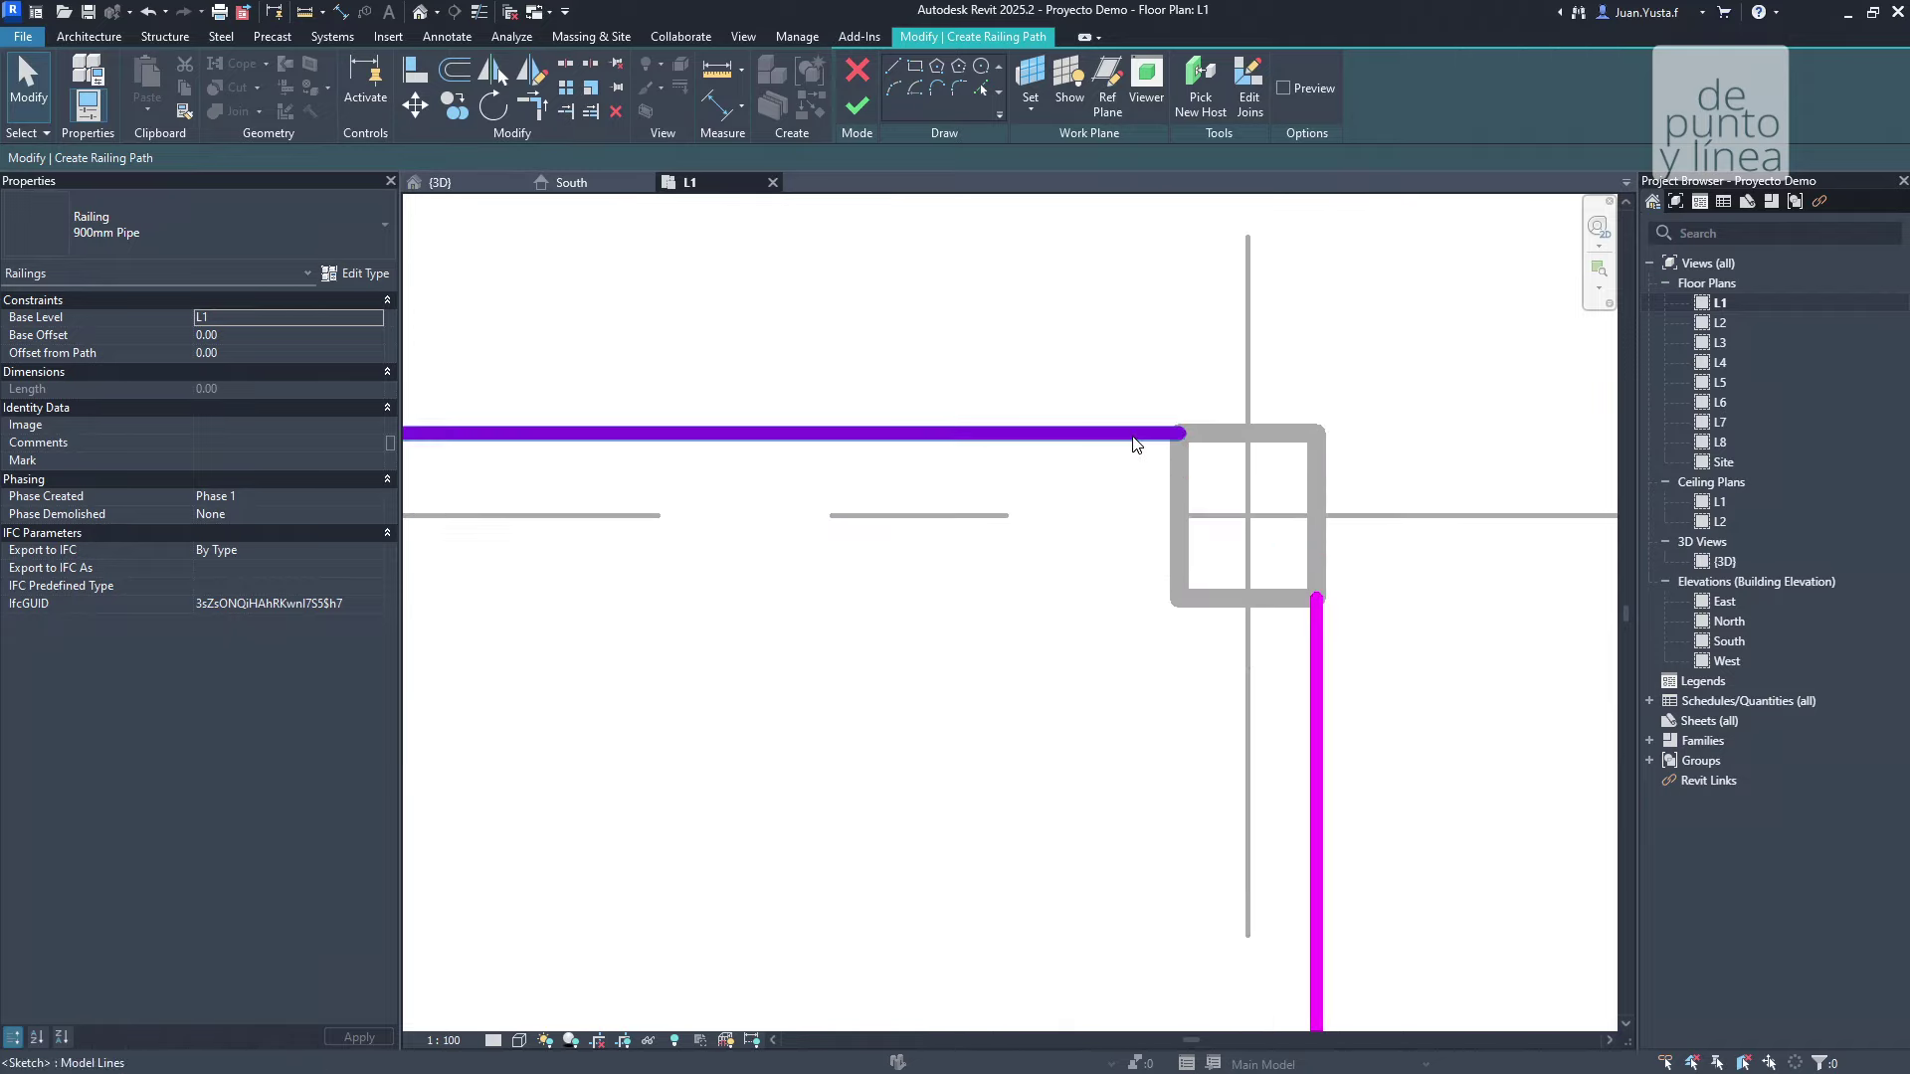
# Extend the top and vertical sketch lines to meet at the corner, then remove them.
pyautogui.click(1136, 434)
pyautogui.moveTo(1183, 433); pyautogui.dragTo(1321, 432)
pyautogui.click(1314, 621)
pyautogui.moveTo(1315, 599); pyautogui.dragTo(1315, 435)
pyautogui.scroll(-3, 1251, 489)
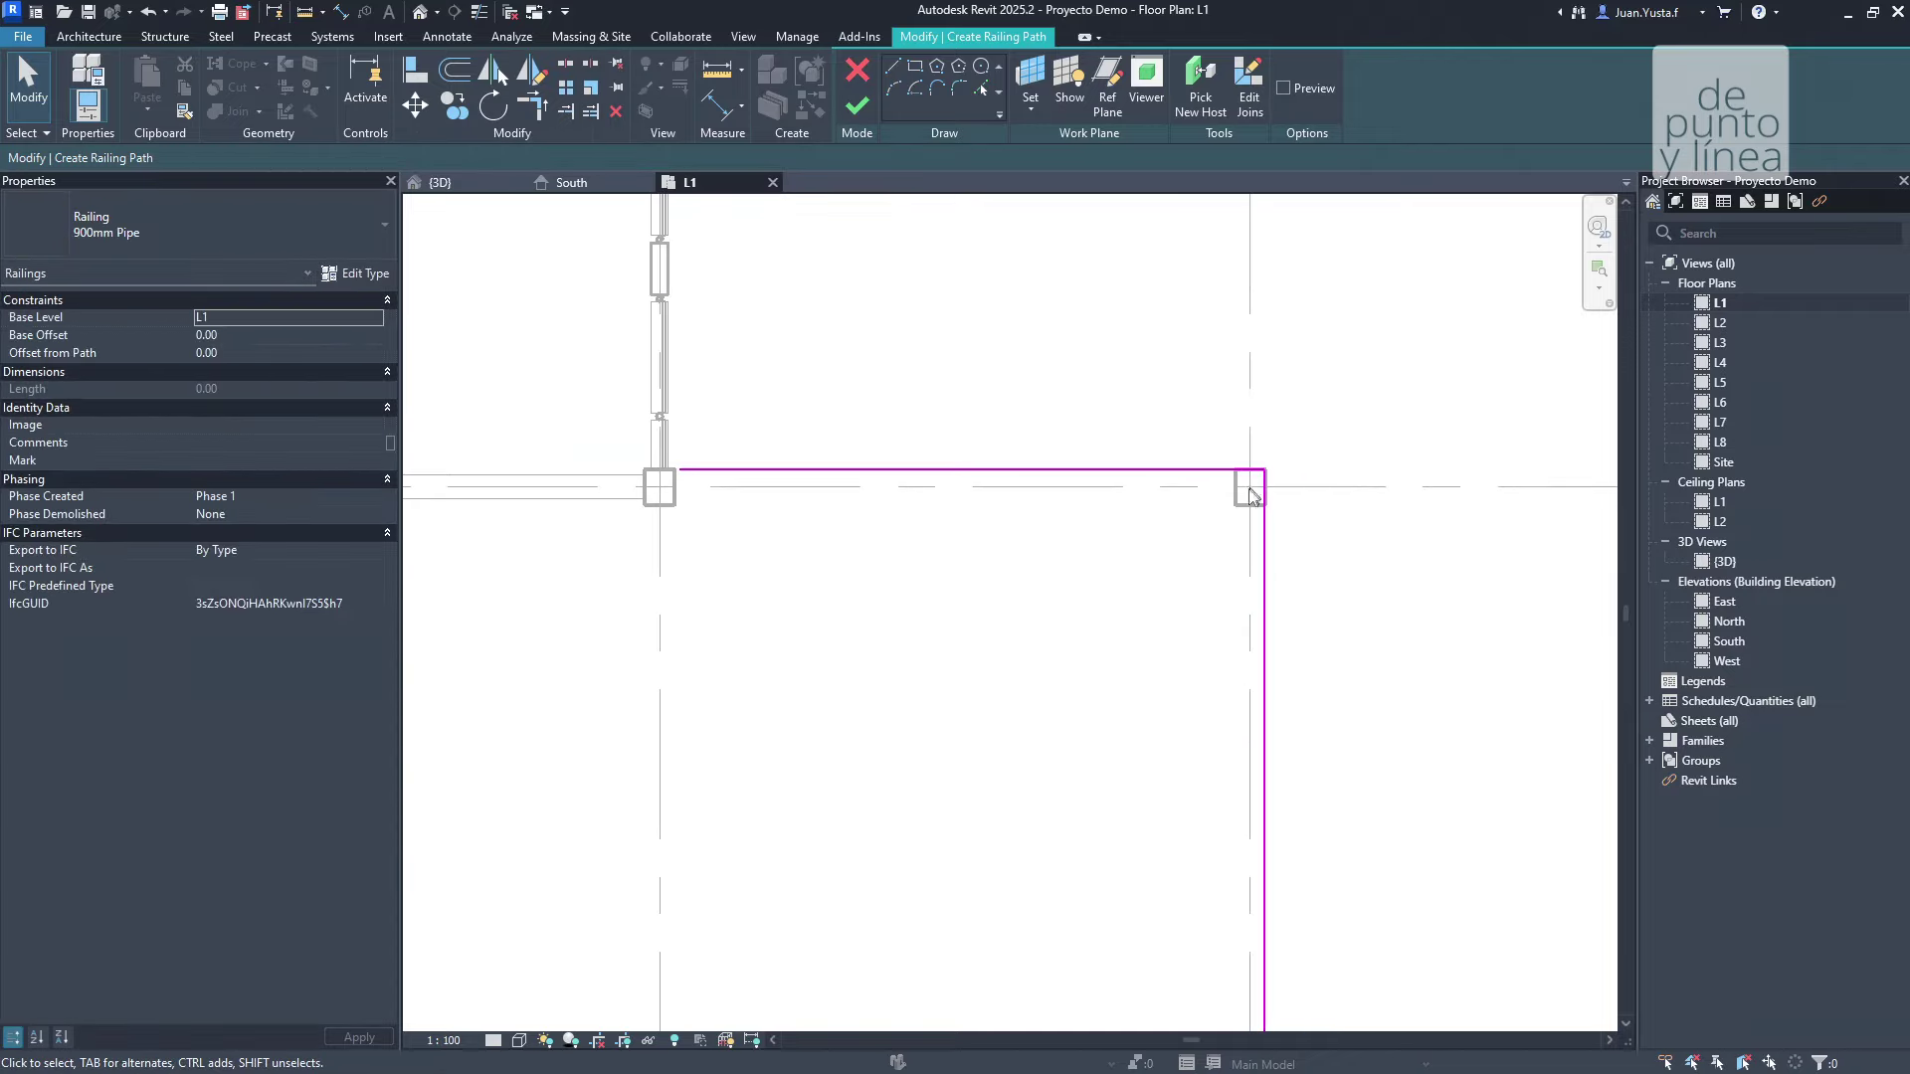
pyautogui.click(1243, 469)
pyautogui.click(1263, 507)
pyautogui.scroll(-3, 1159, 507)
pyautogui.scroll(-2, 1159, 507)
pyautogui.scroll(3, 946, 696)
pyautogui.scroll(3, 925, 625)
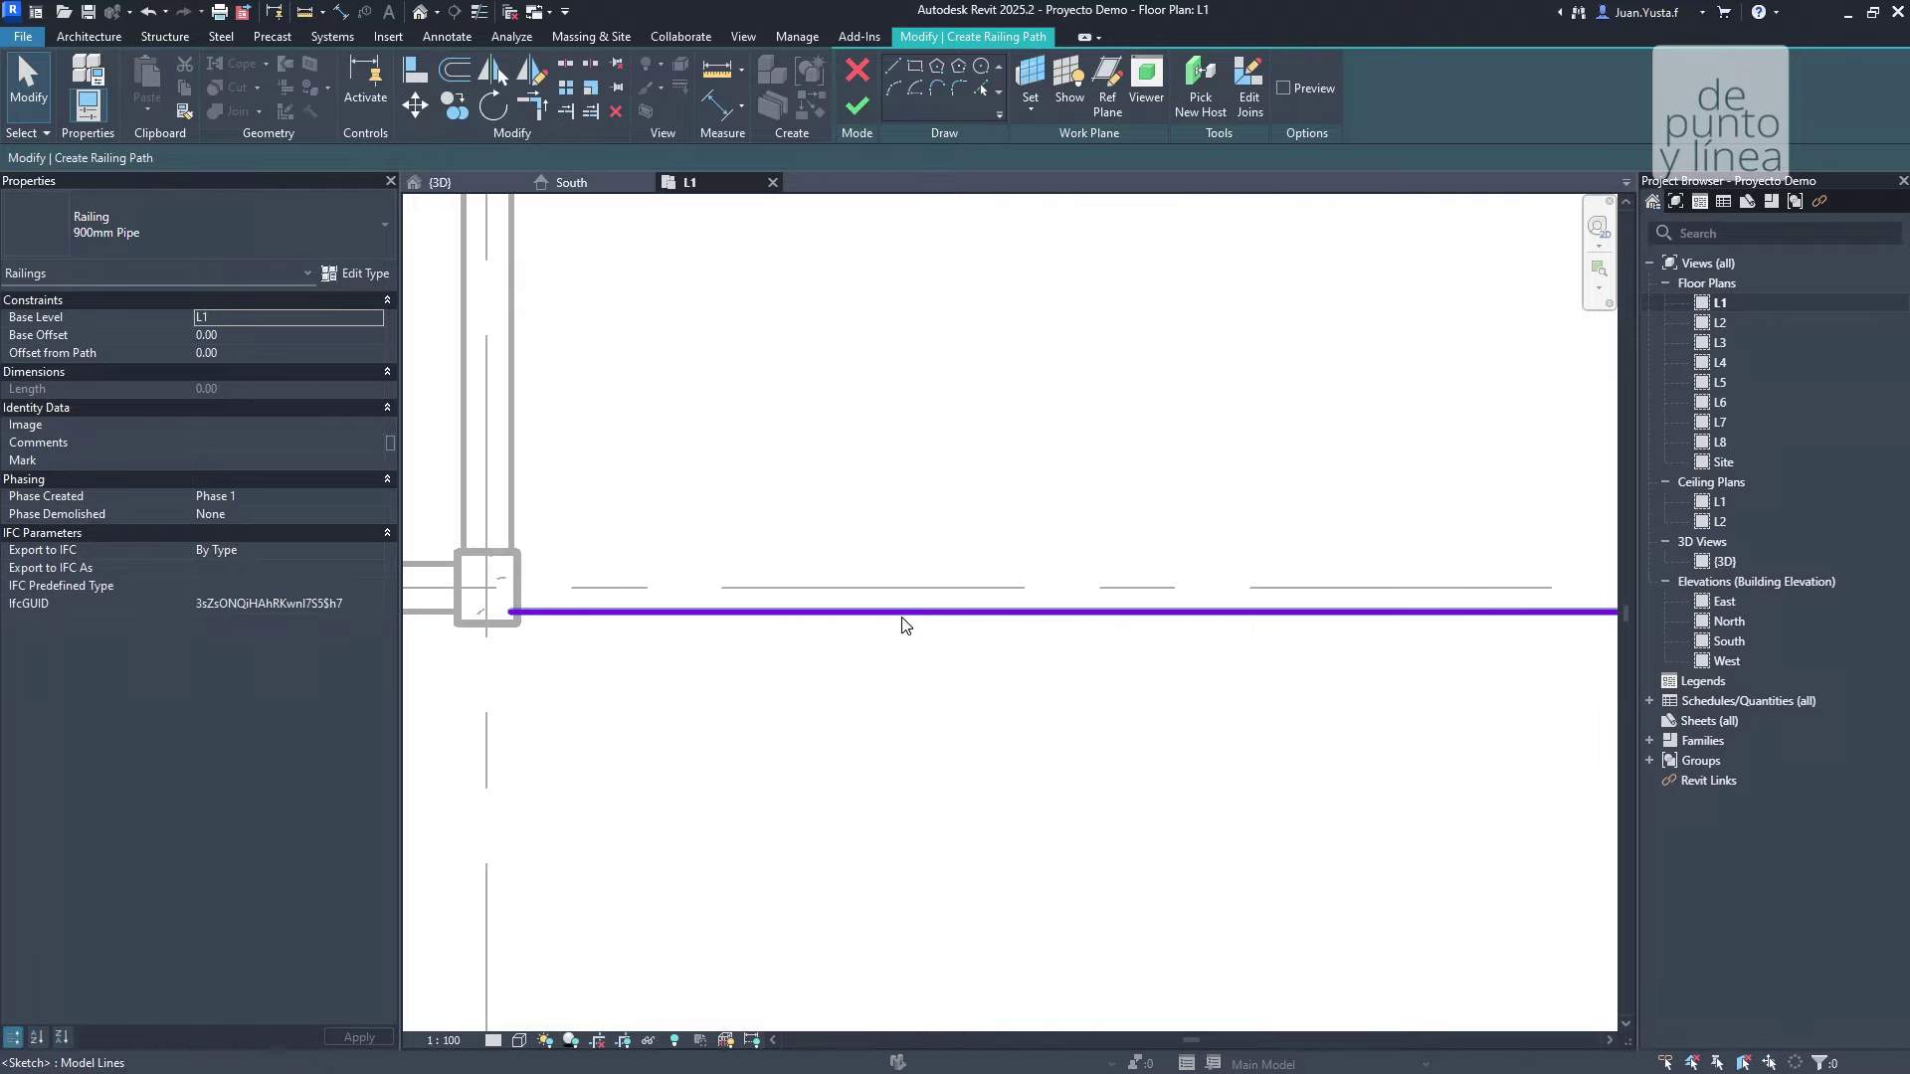
pyautogui.scroll(3, 510, 601)
pyautogui.scroll(2, 509, 601)
# Move the bottom sketch line up onto the wall line between grids 2 and 3.
pyautogui.click(603, 634)
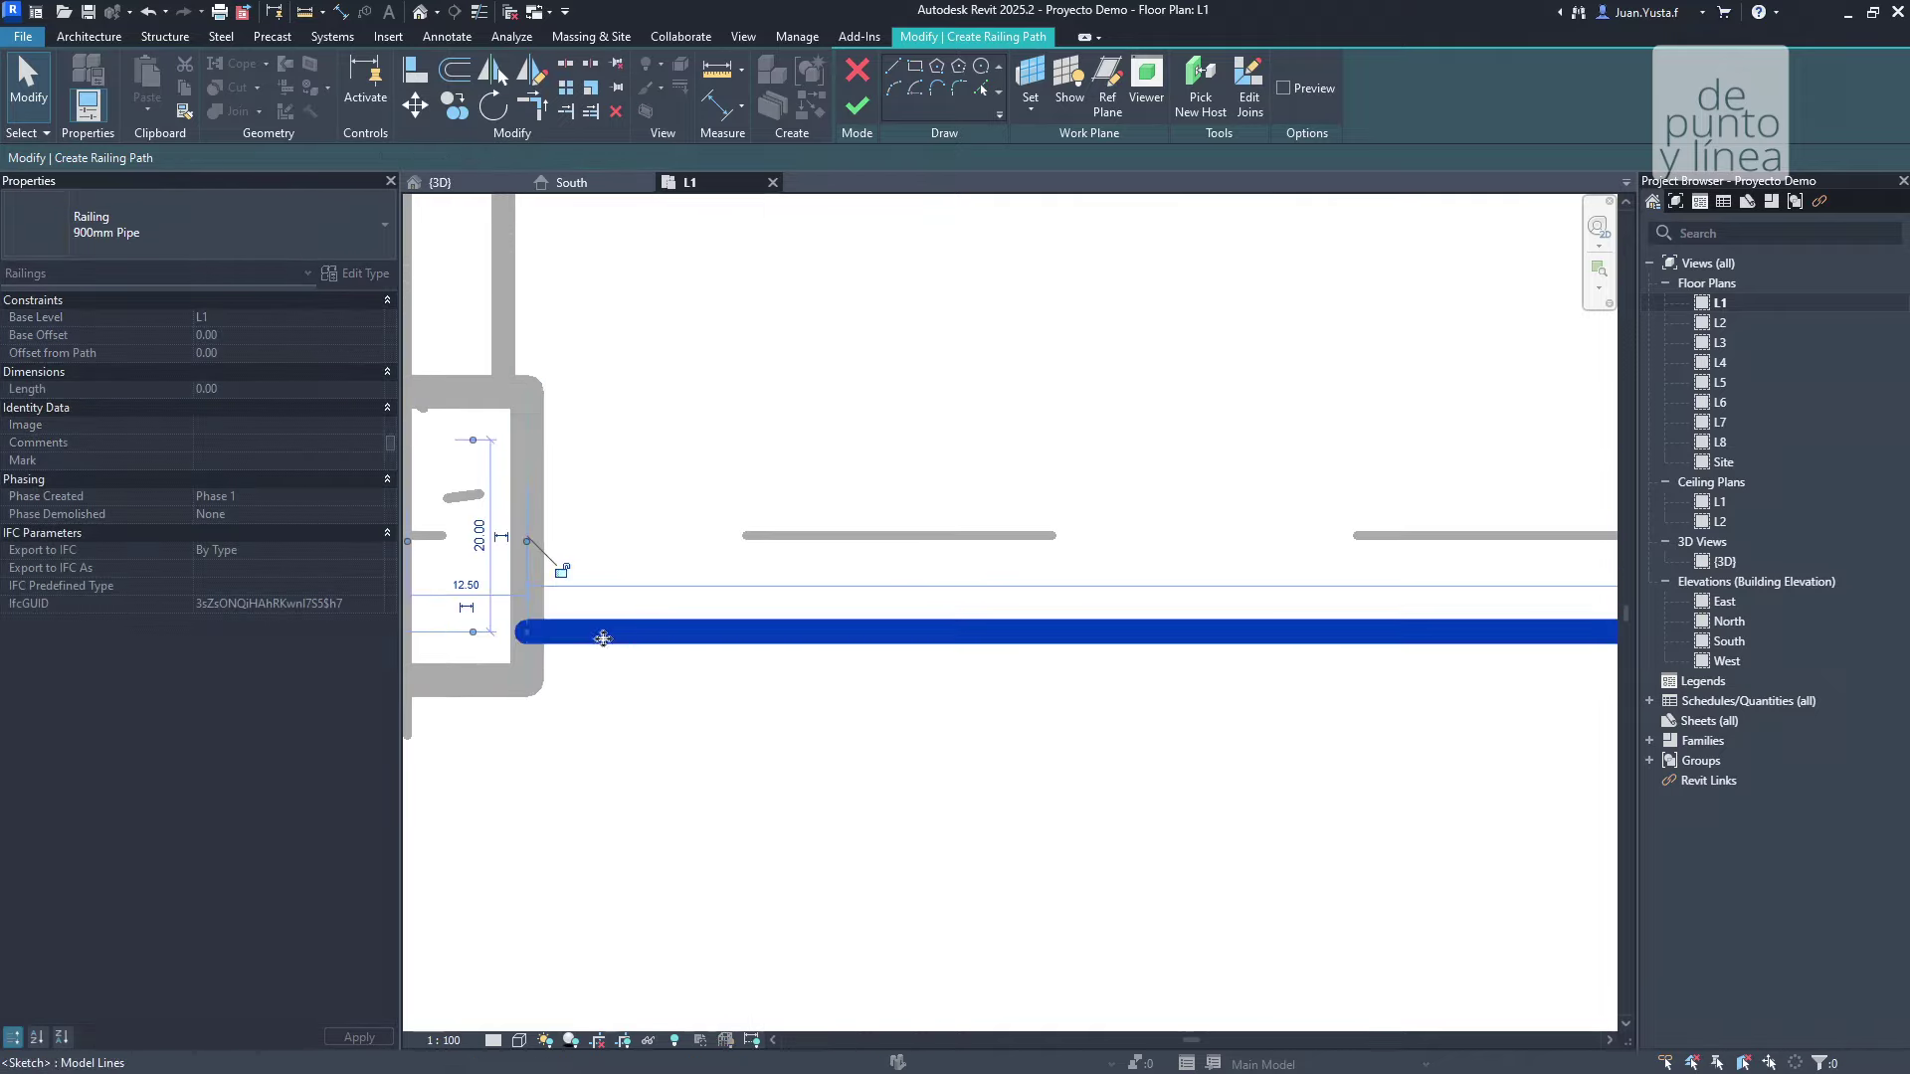
pyautogui.moveTo(603, 638); pyautogui.dragTo(616, 542)
pyautogui.scroll(-3, 696, 652)
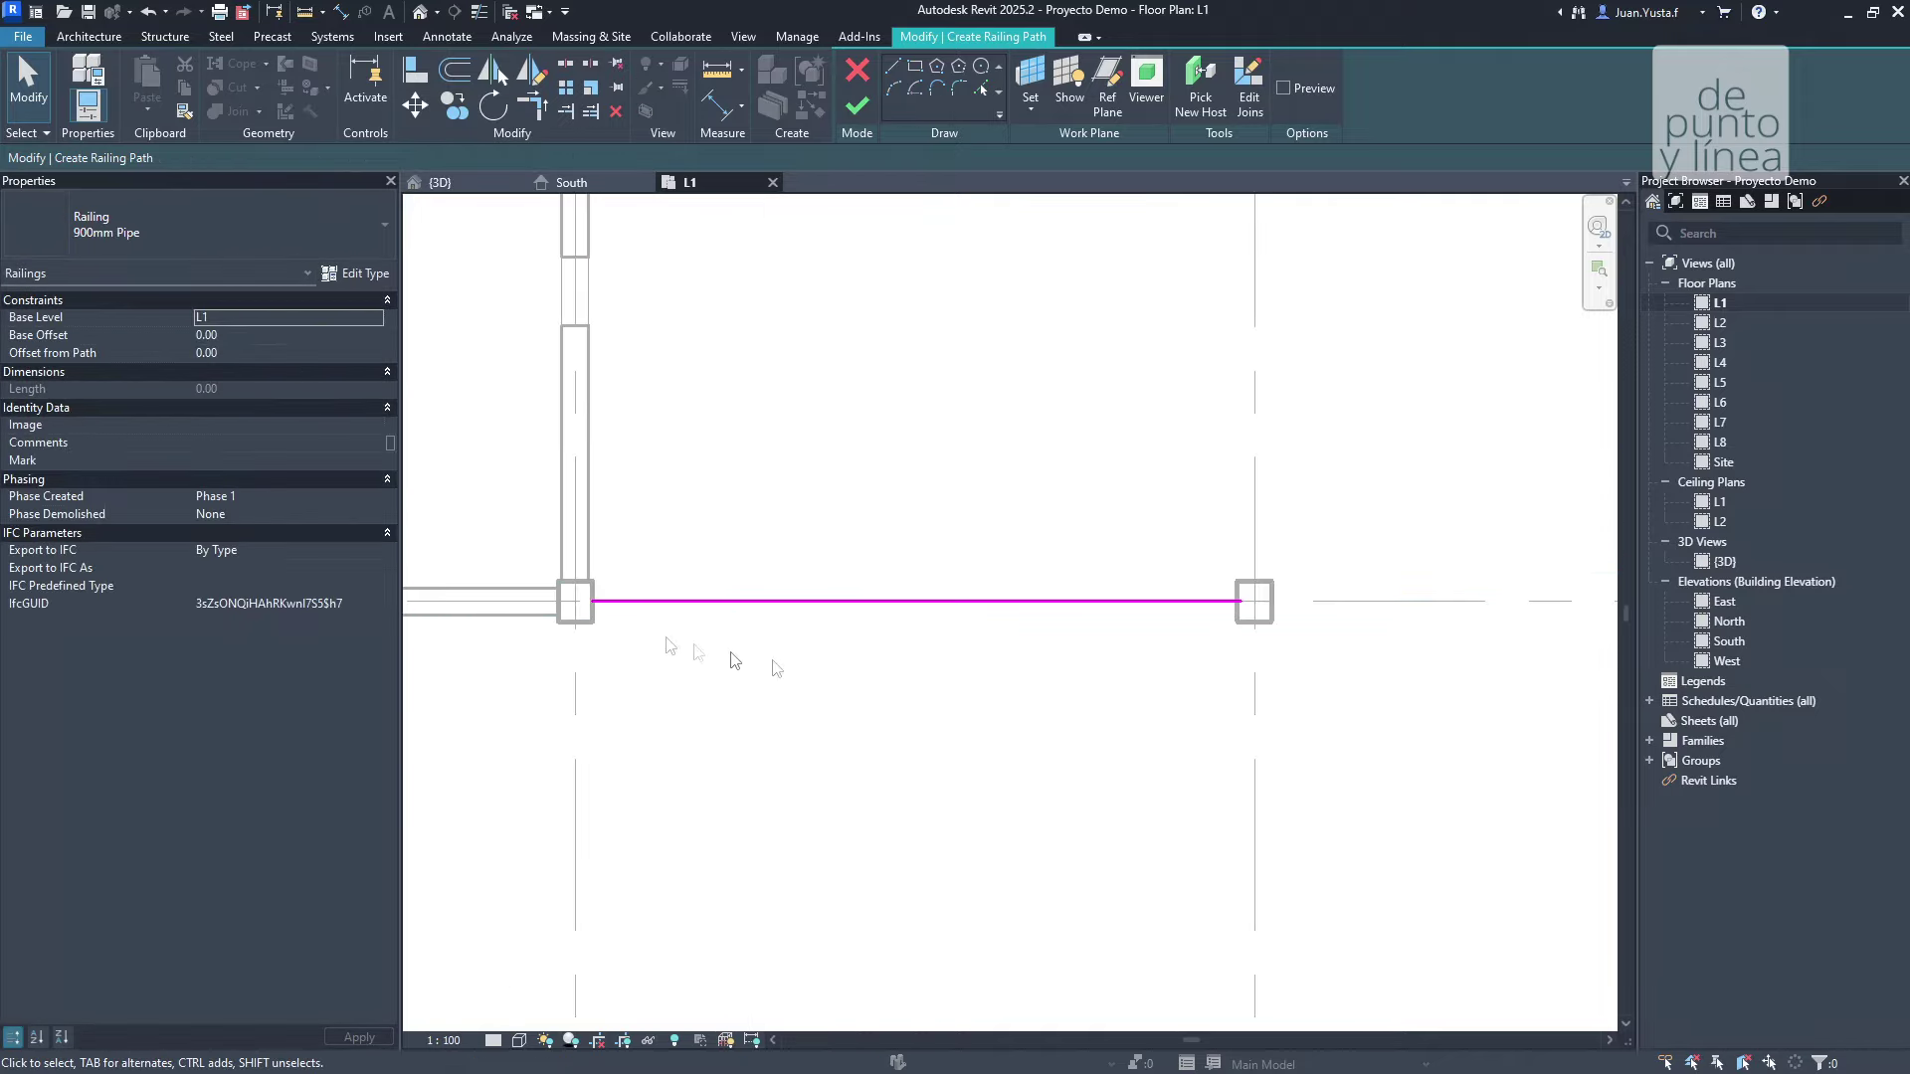
pyautogui.scroll(-1, 1006, 746)
pyautogui.scroll(-2, 1036, 725)
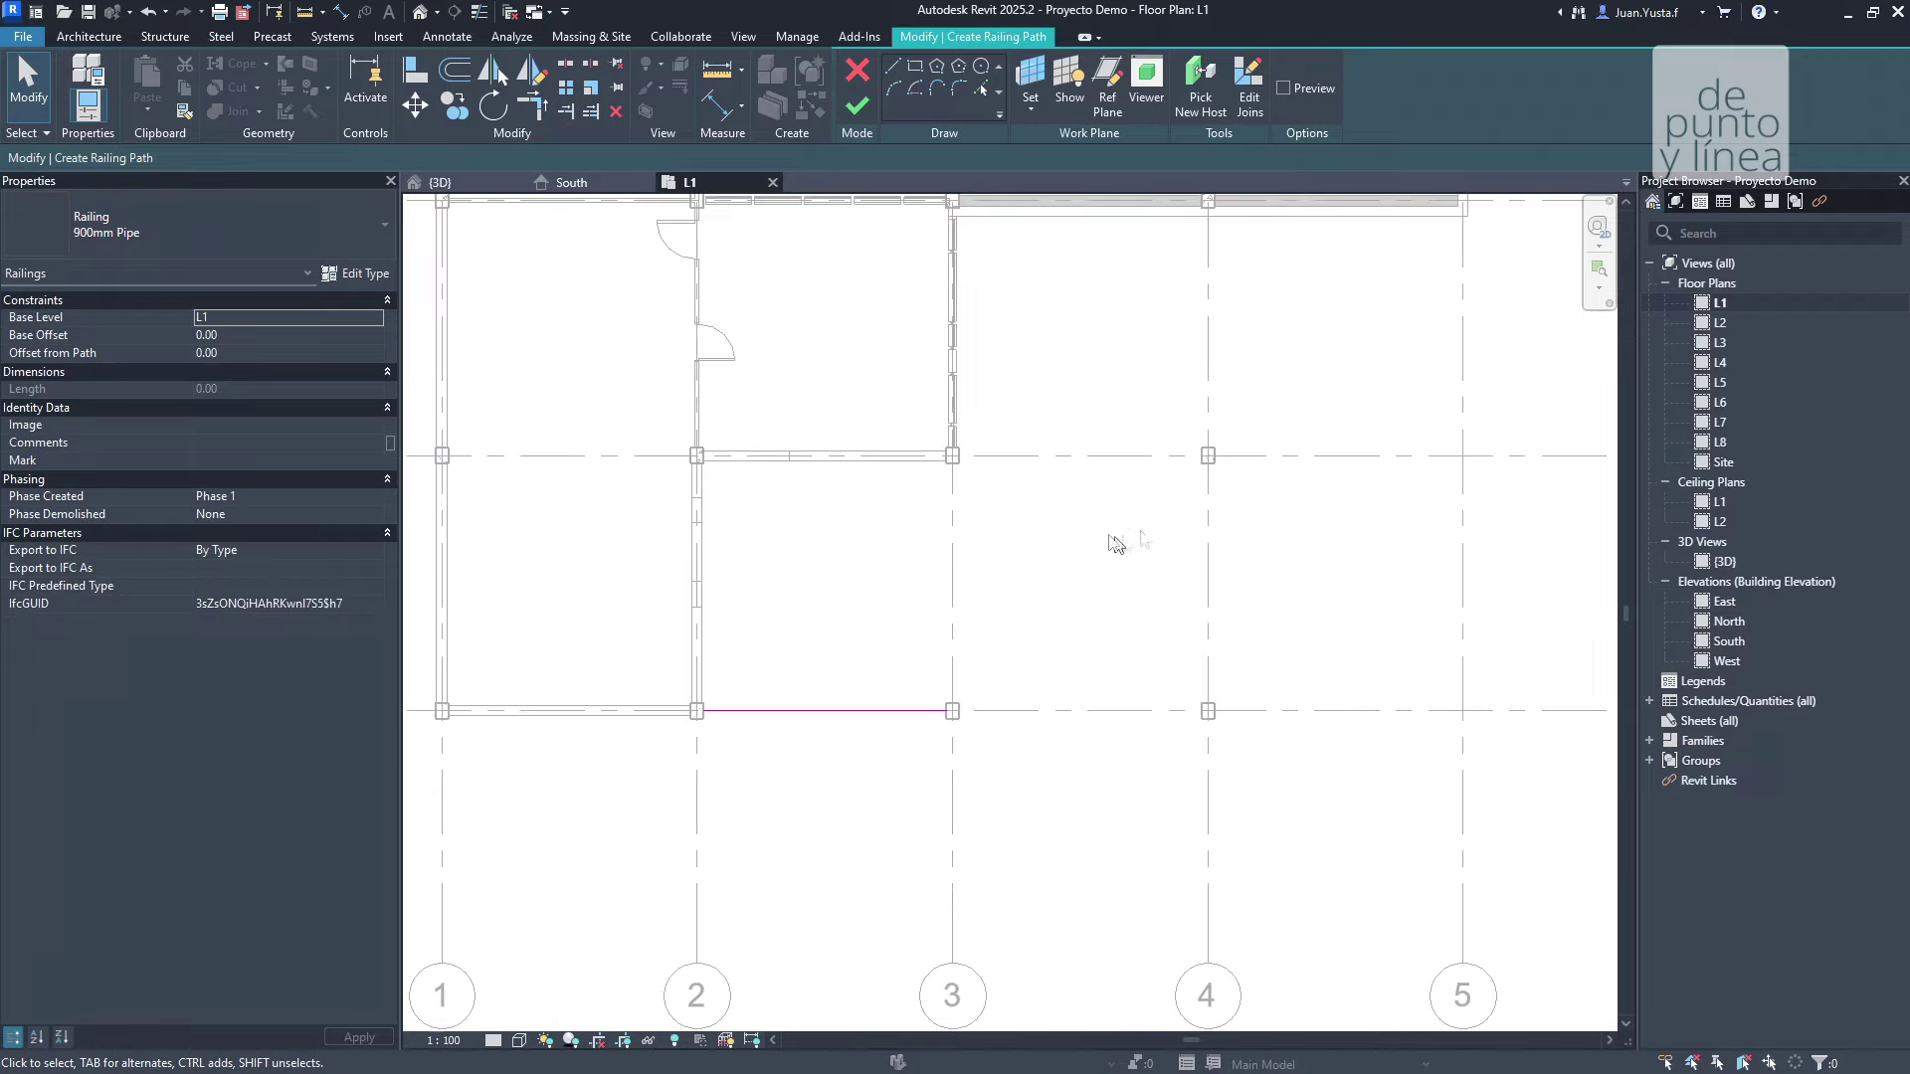
pyautogui.scroll(3, 866, 737)
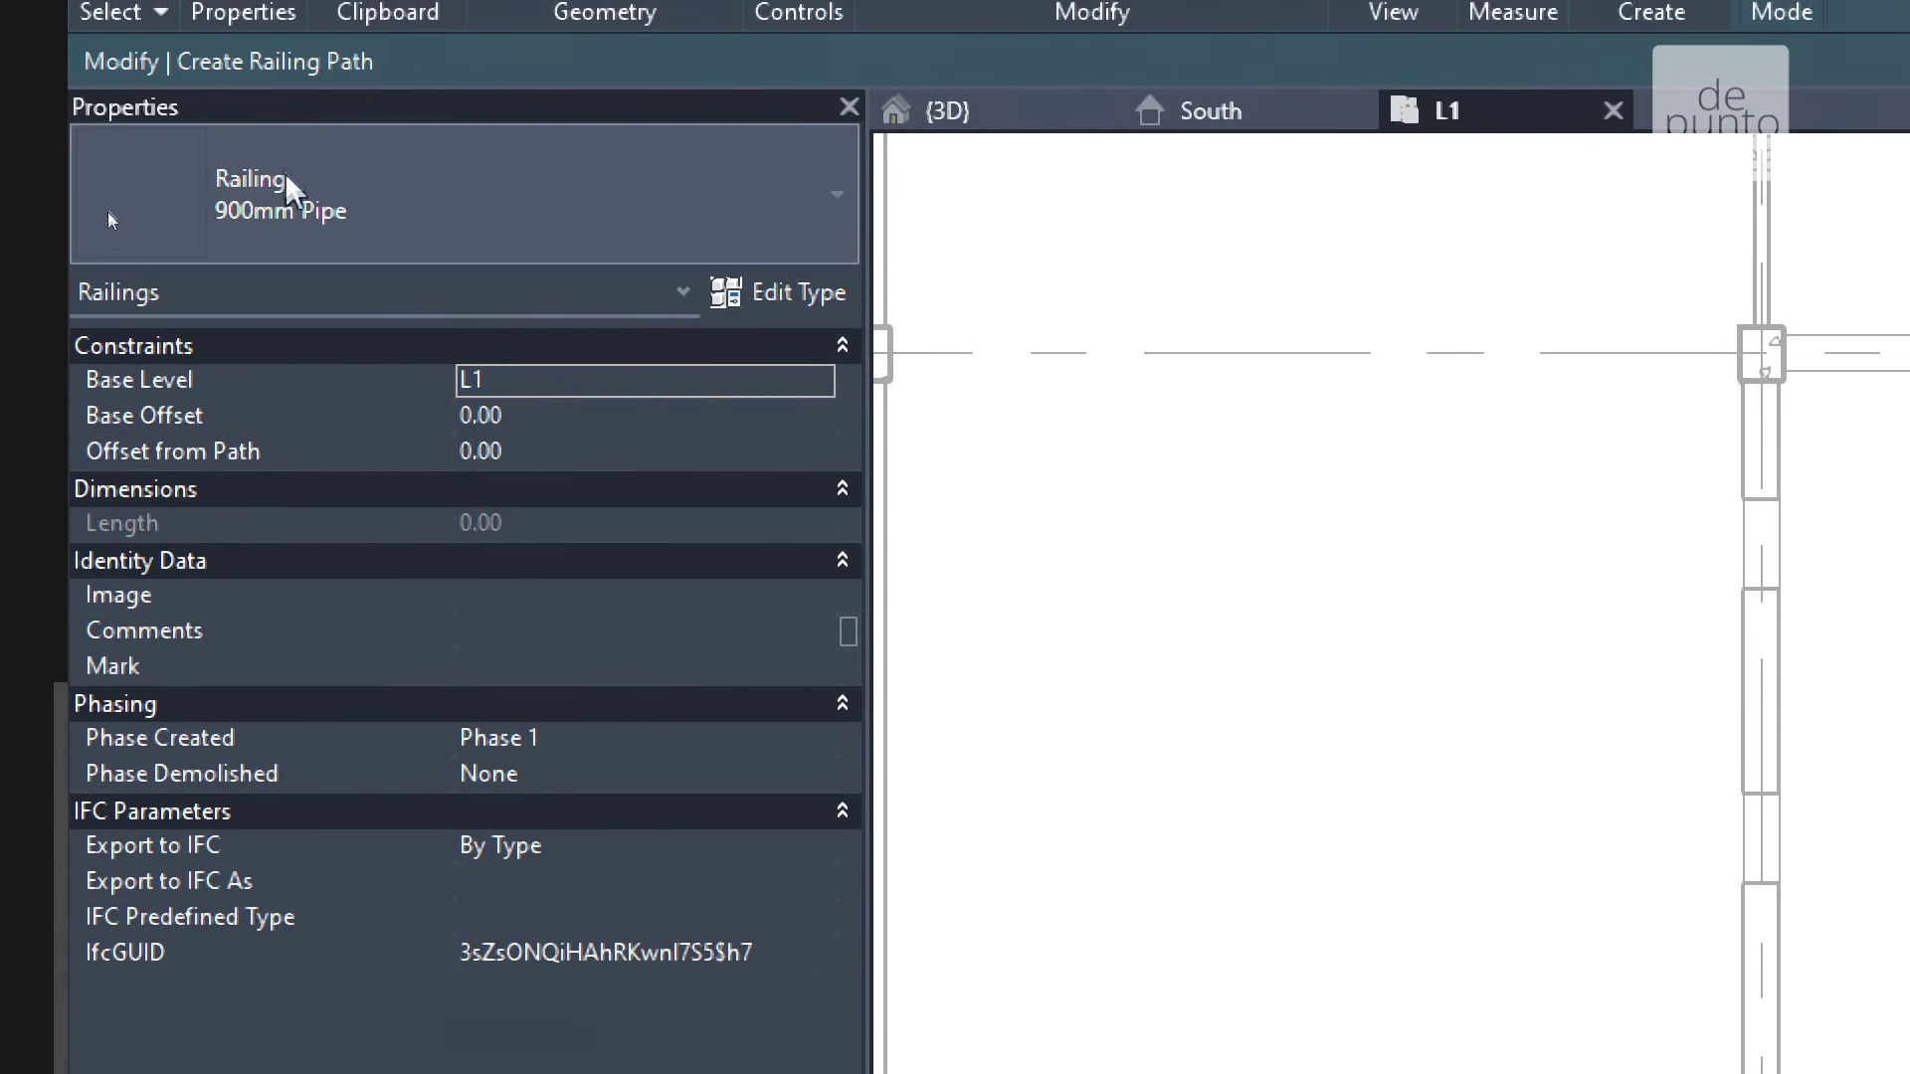
# Confirm Base Level L1 and Base Offset, then finish the 477.50-long railing.
pyautogui.click(127, 372)
pyautogui.click(493, 386)
pyautogui.click(589, 425)
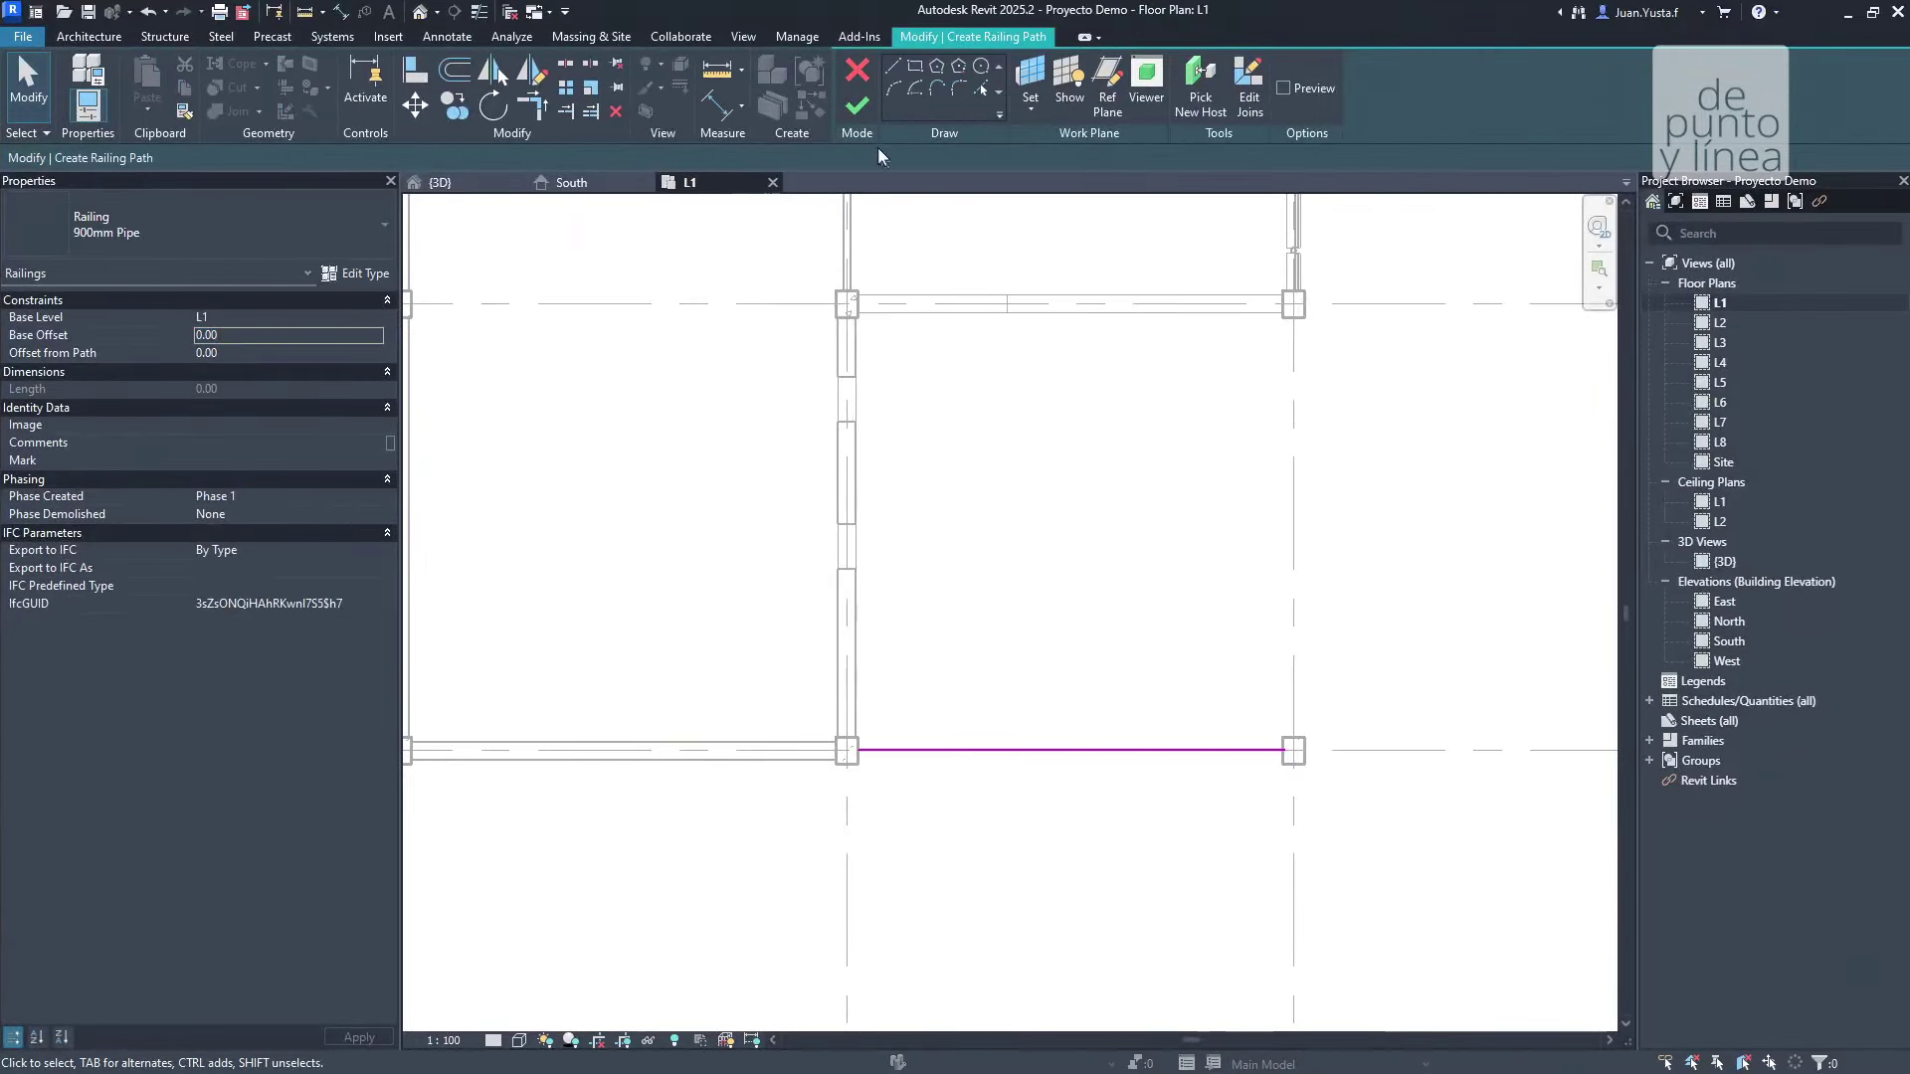
pyautogui.click(858, 106)
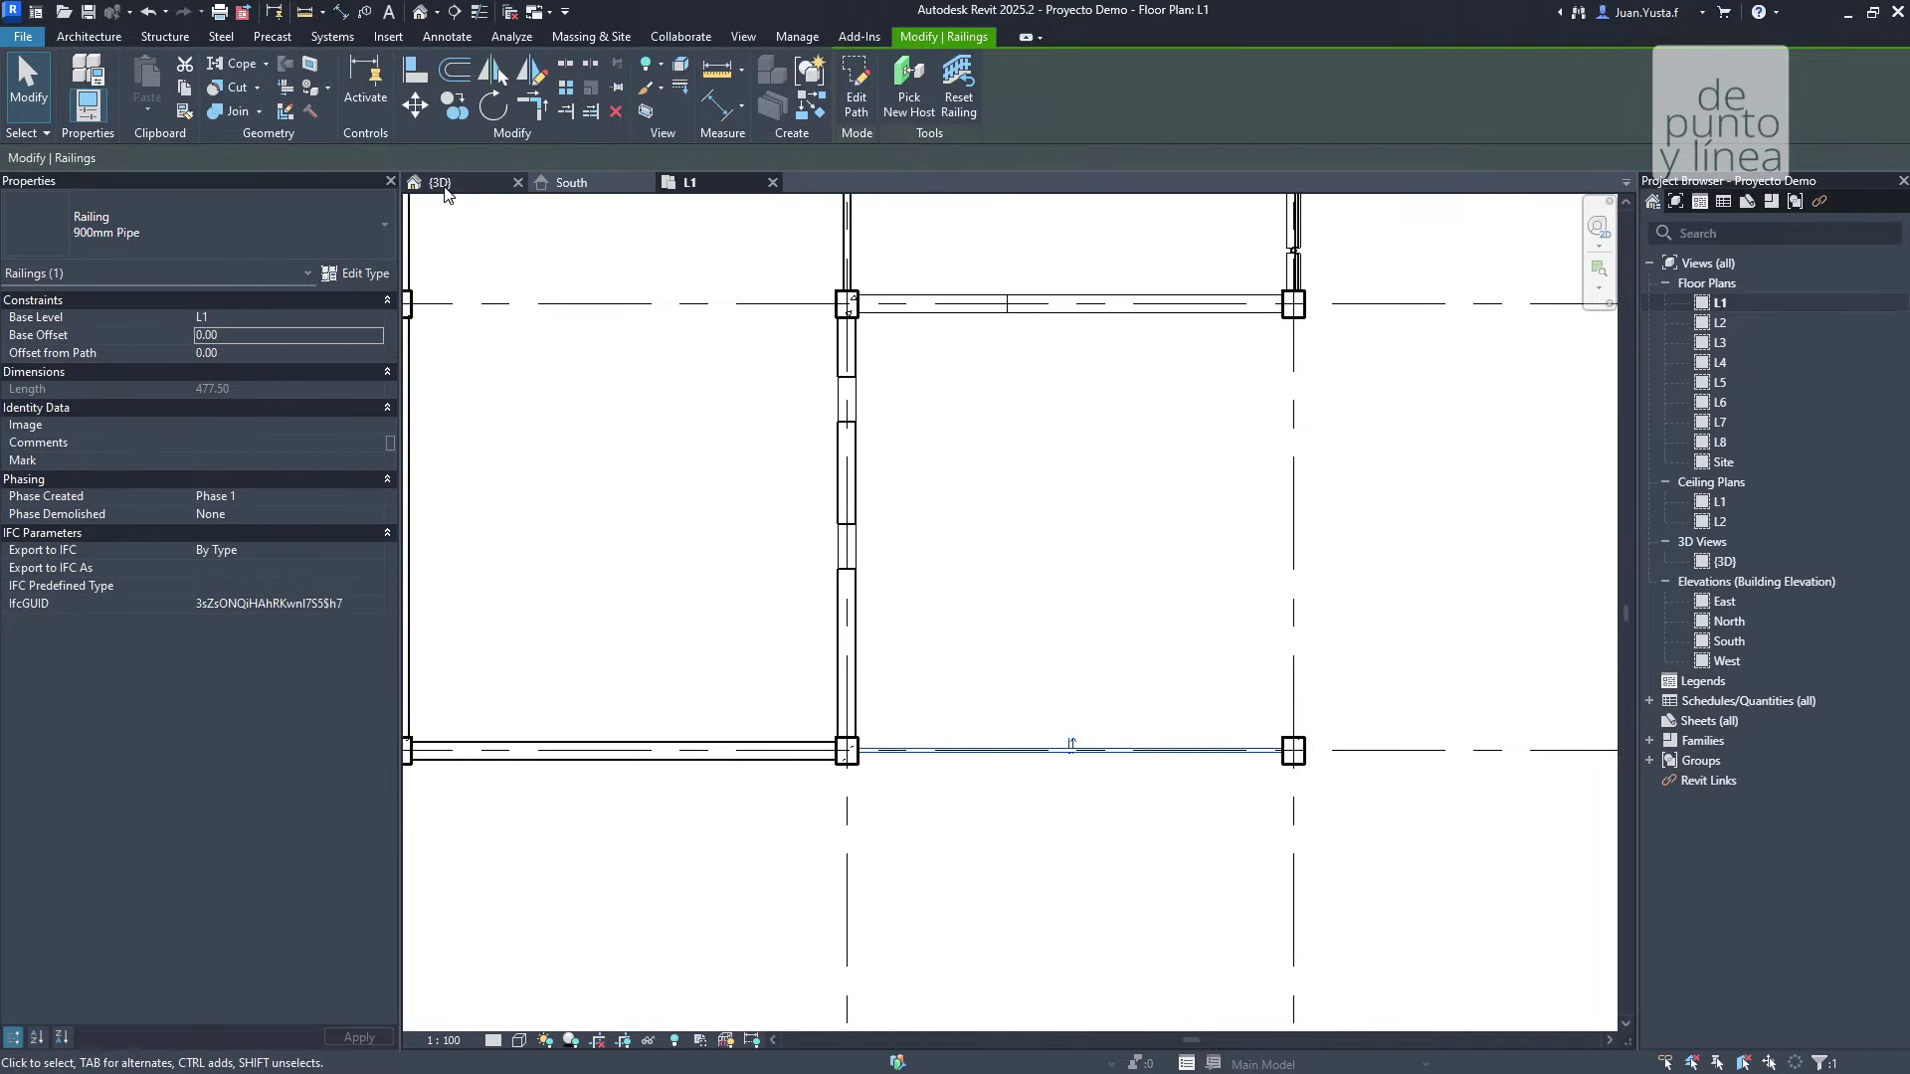
# In 3D, change the wall-side railing between the L1 columns to the 900mm Pipe type.
pyautogui.click(445, 189)
pyautogui.scroll(8, 909, 783)
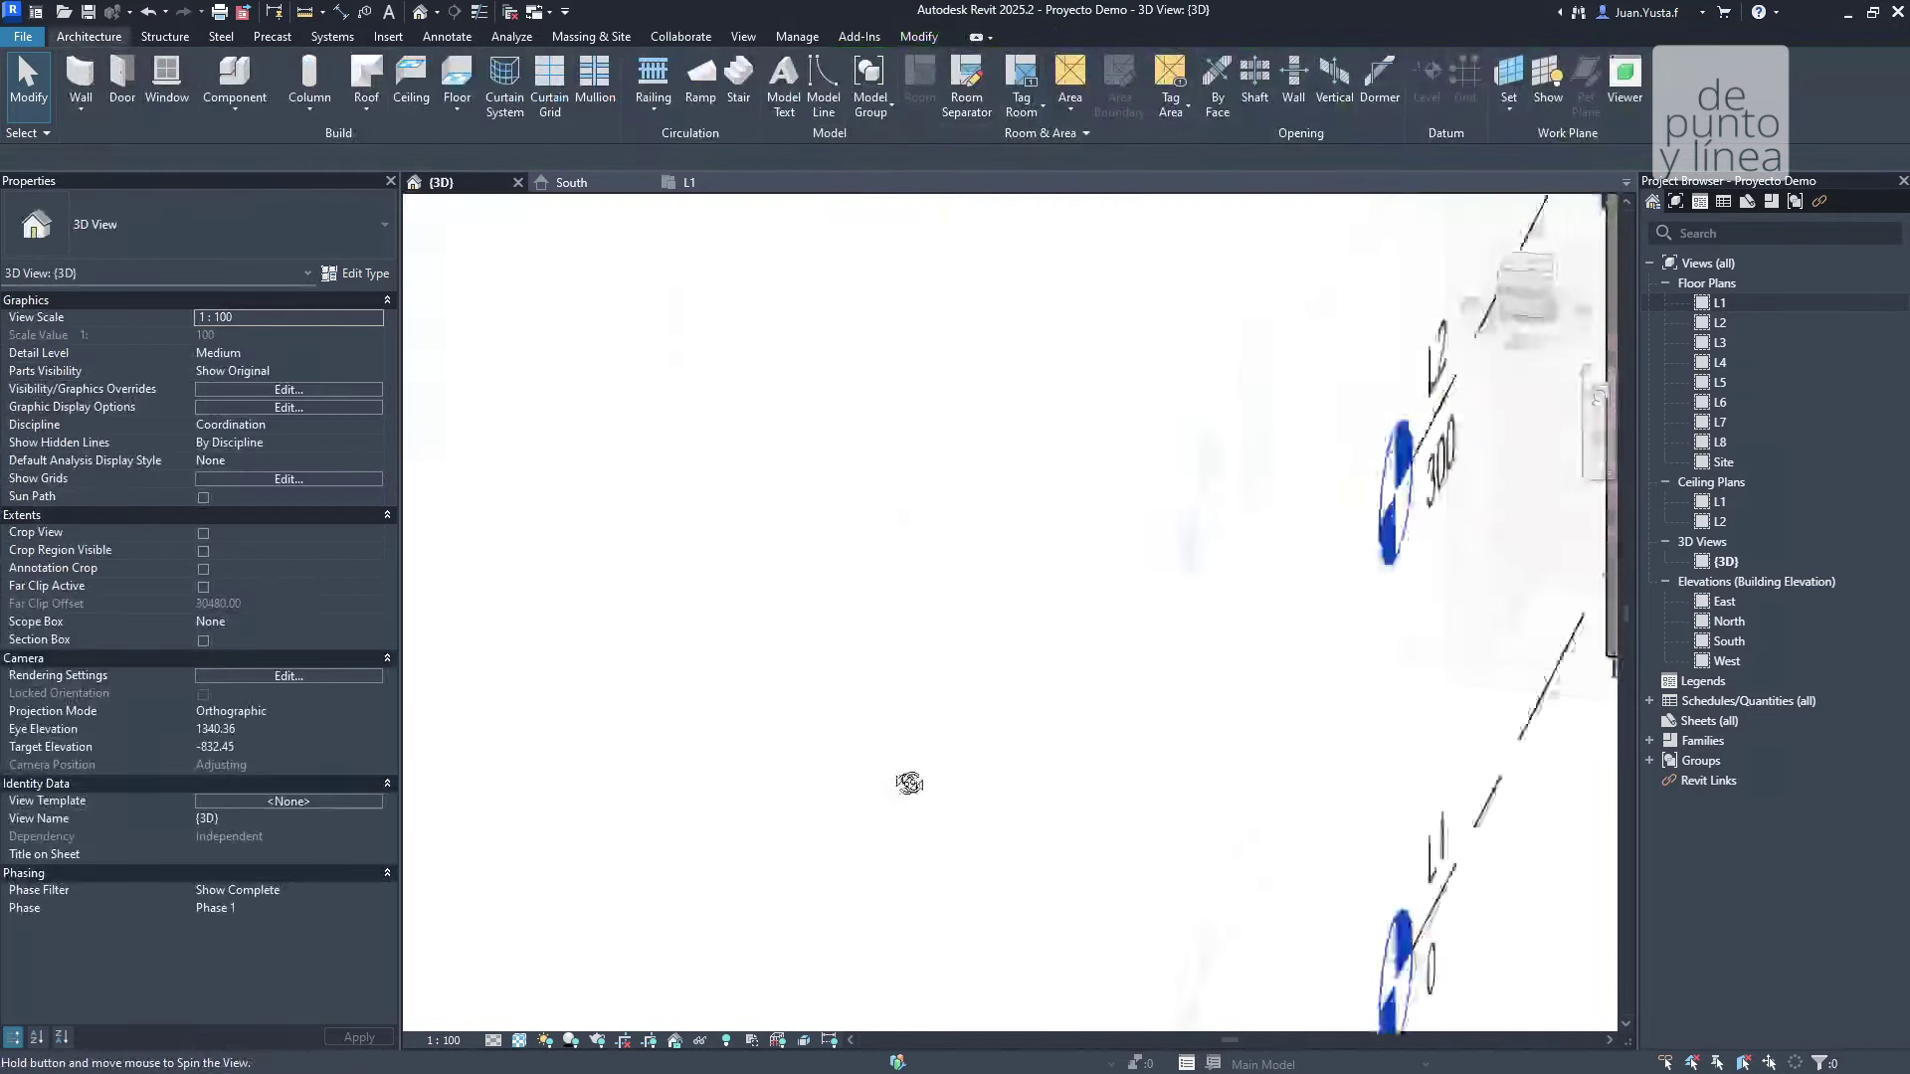
pyautogui.moveTo(909, 783)
pyautogui.keyDown('shift'); pyautogui.mouseDown(button='middle')
pyautogui.moveTo(957, 700)
pyautogui.moveTo(1032, 712)
pyautogui.moveTo(749, 594)
pyautogui.mouseUp(button='middle'); pyautogui.keyUp('shift')
pyautogui.scroll(3, 1031, 712)
pyautogui.press('Escape')
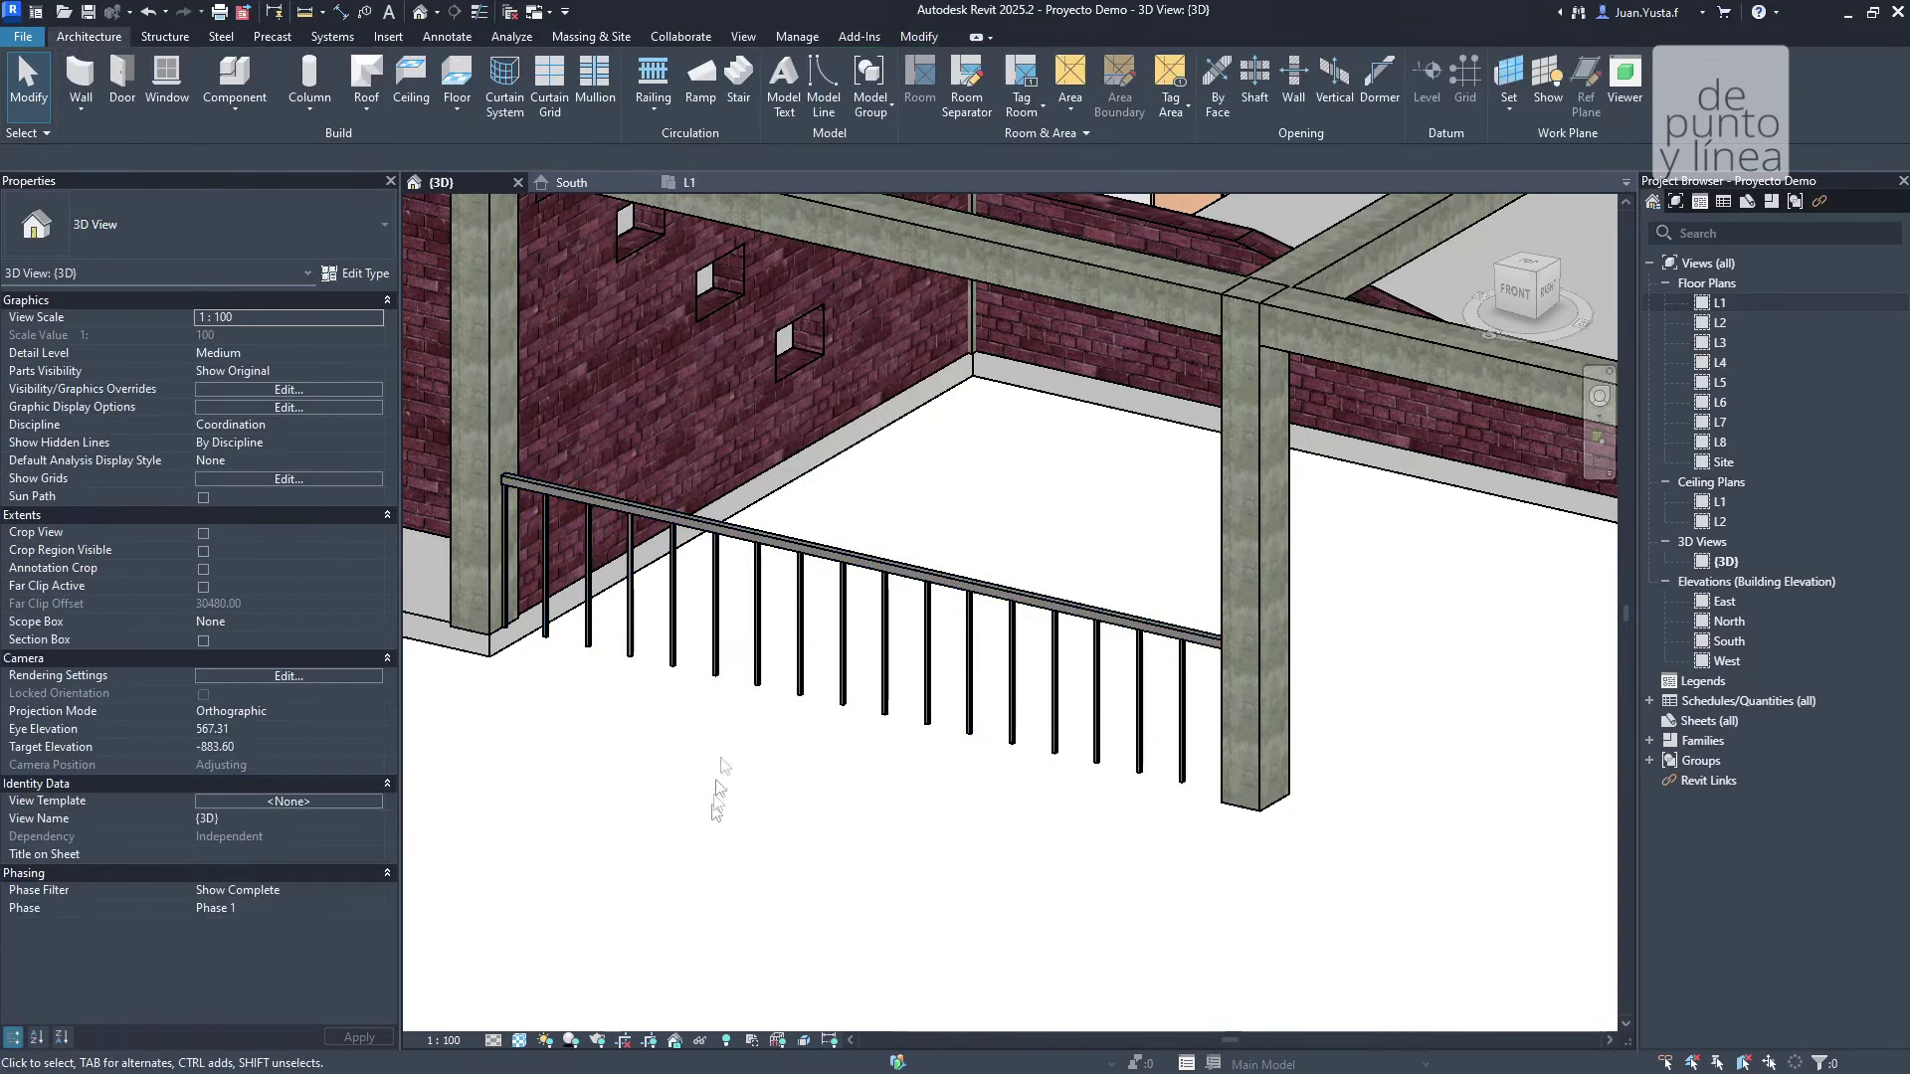
pyautogui.click(749, 594)
pyautogui.click(121, 243)
pyautogui.click(84, 336)
pyautogui.click(789, 785)
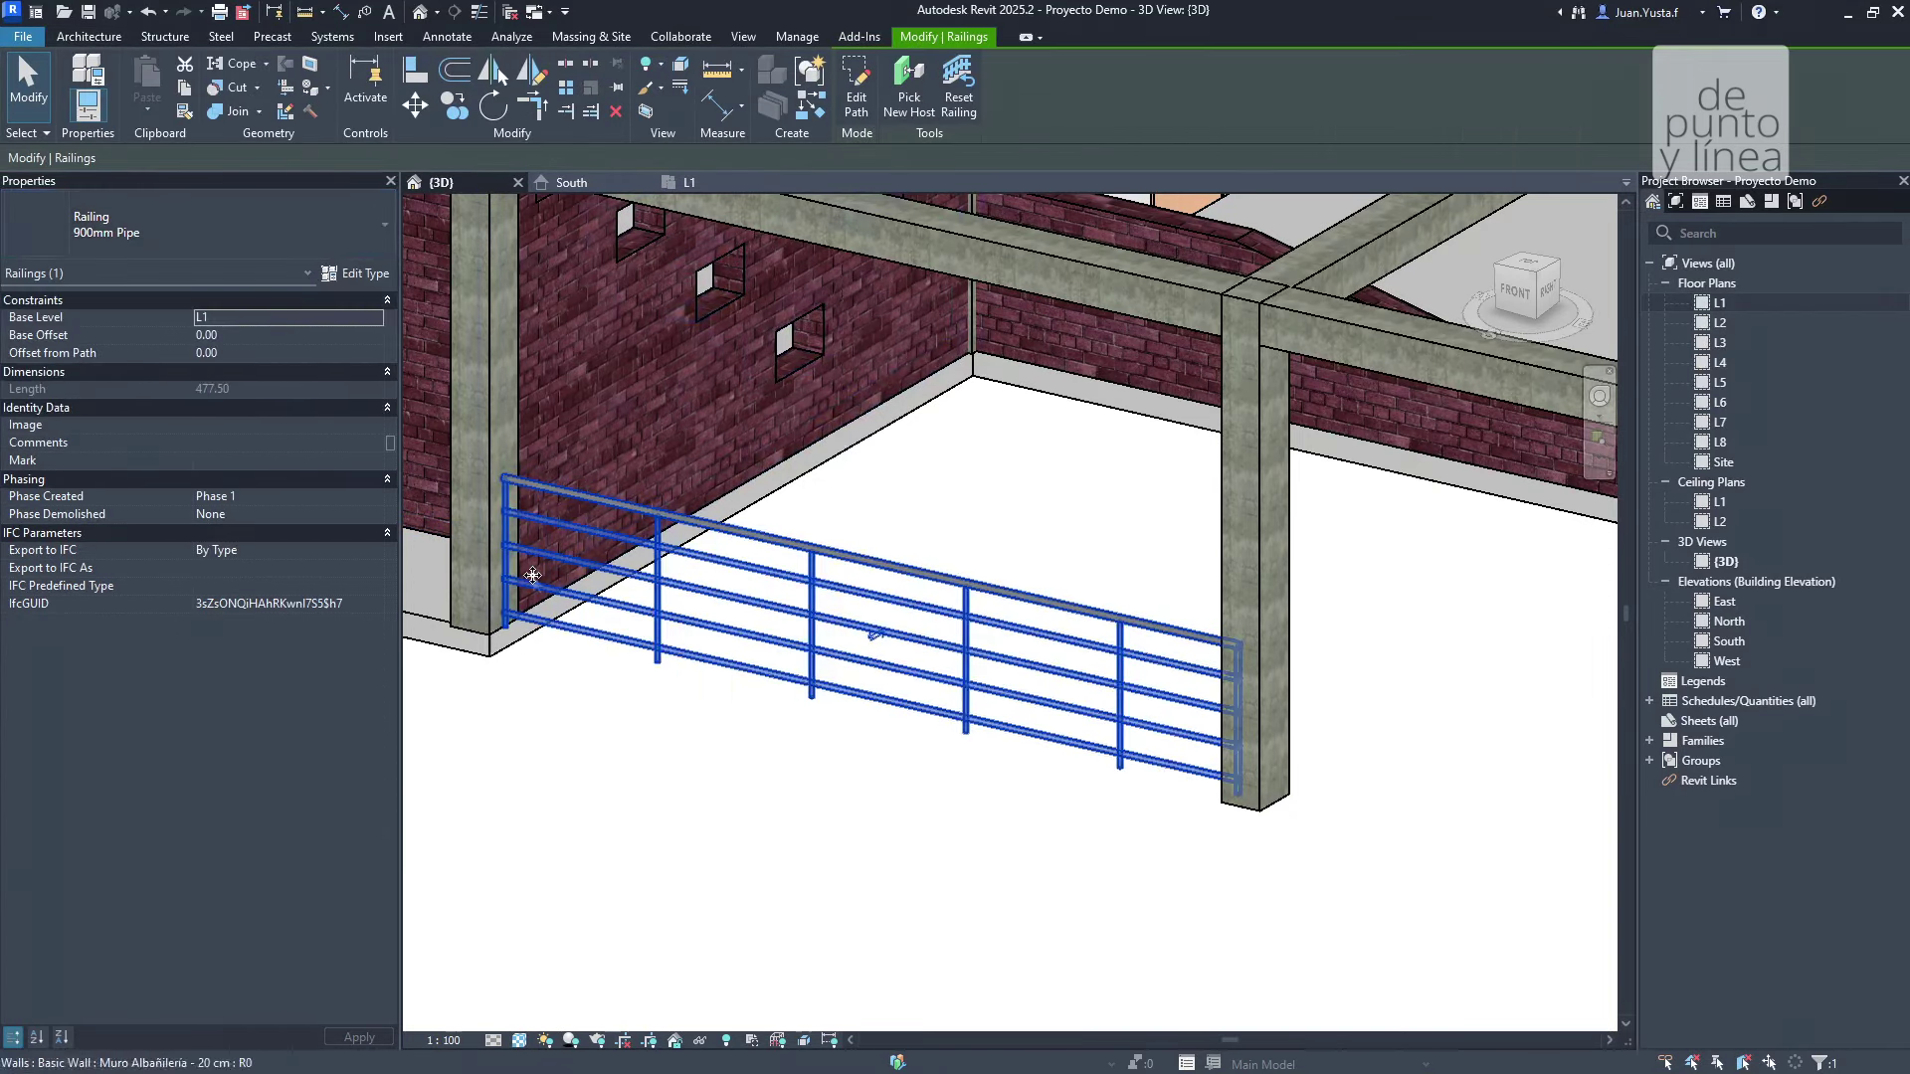
pyautogui.scroll(-2, 534, 575)
pyautogui.moveTo(640, 716)
pyautogui.keyDown('shift'); pyautogui.mouseDown(button='middle')
pyautogui.moveTo(989, 796)
pyautogui.moveTo(610, 746)
pyautogui.mouseUp(button='middle'); pyautogui.keyUp('shift')
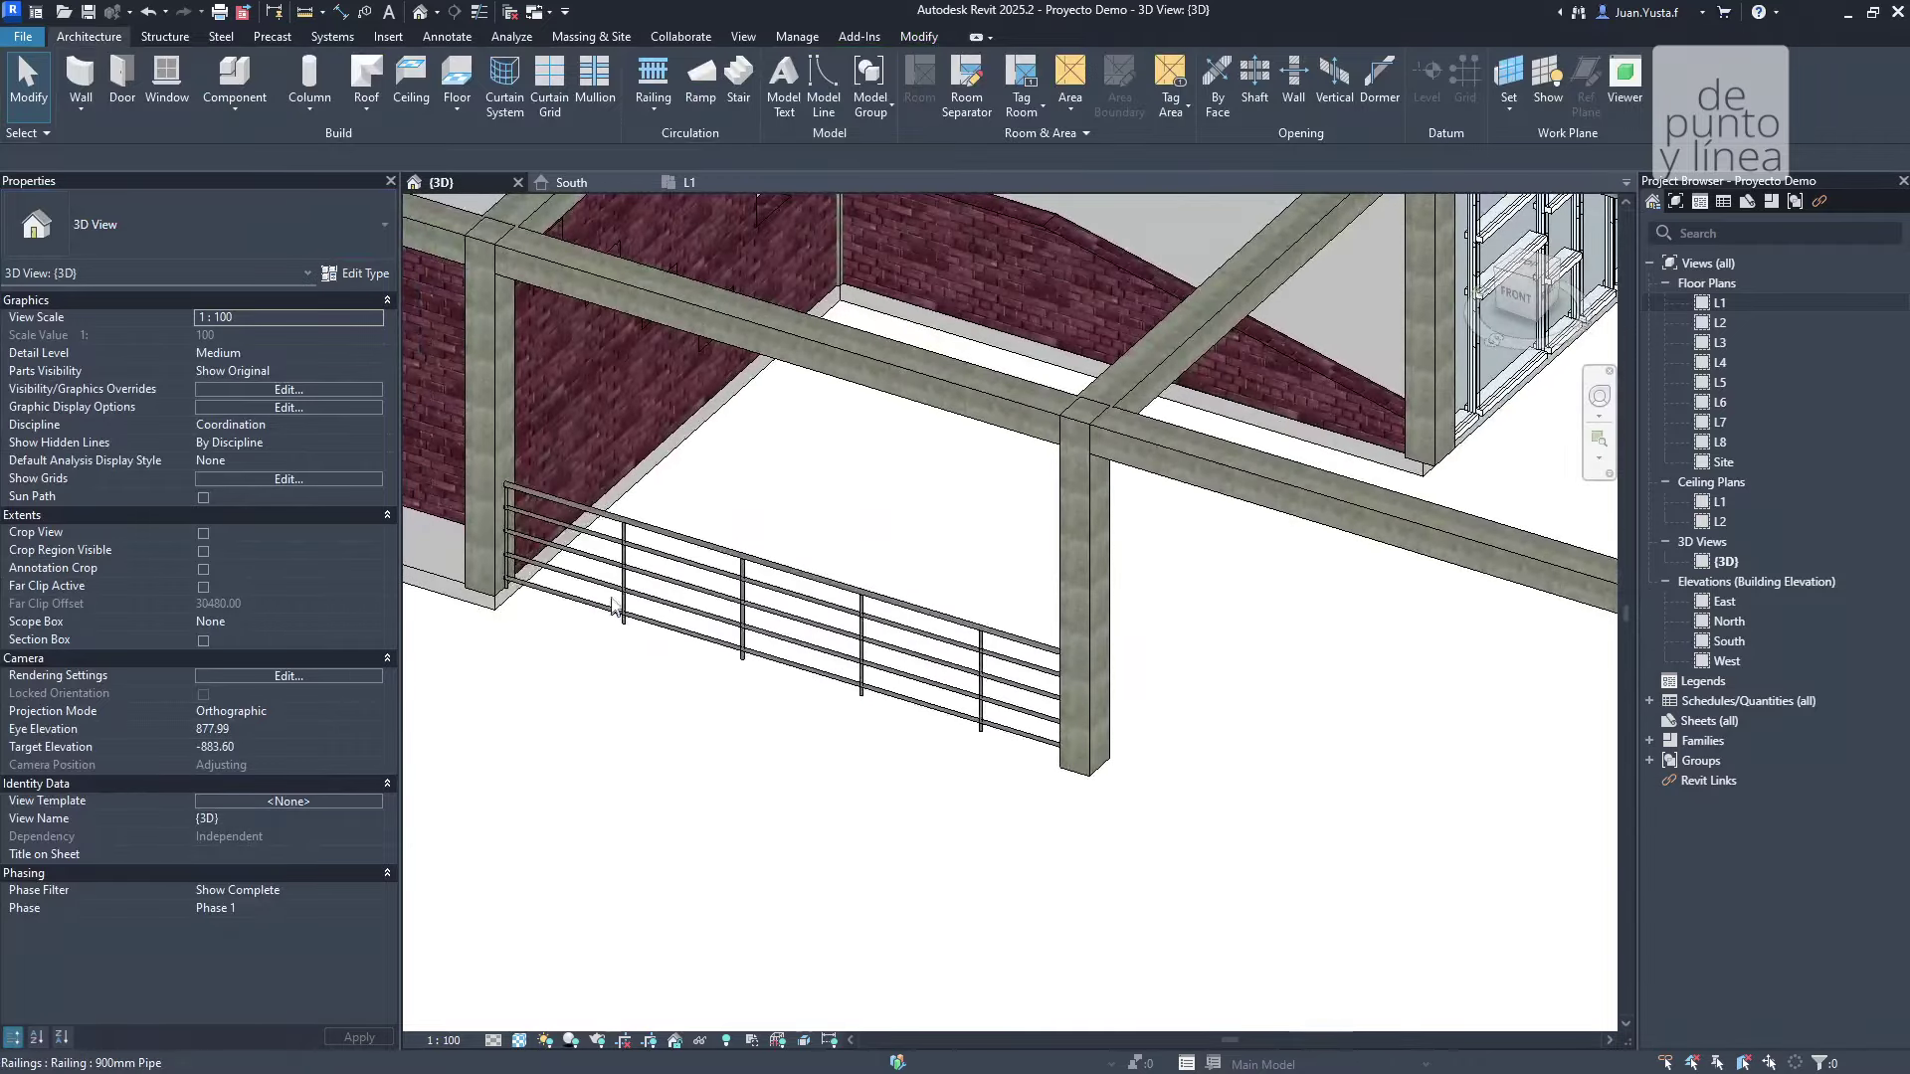
pyautogui.click(619, 547)
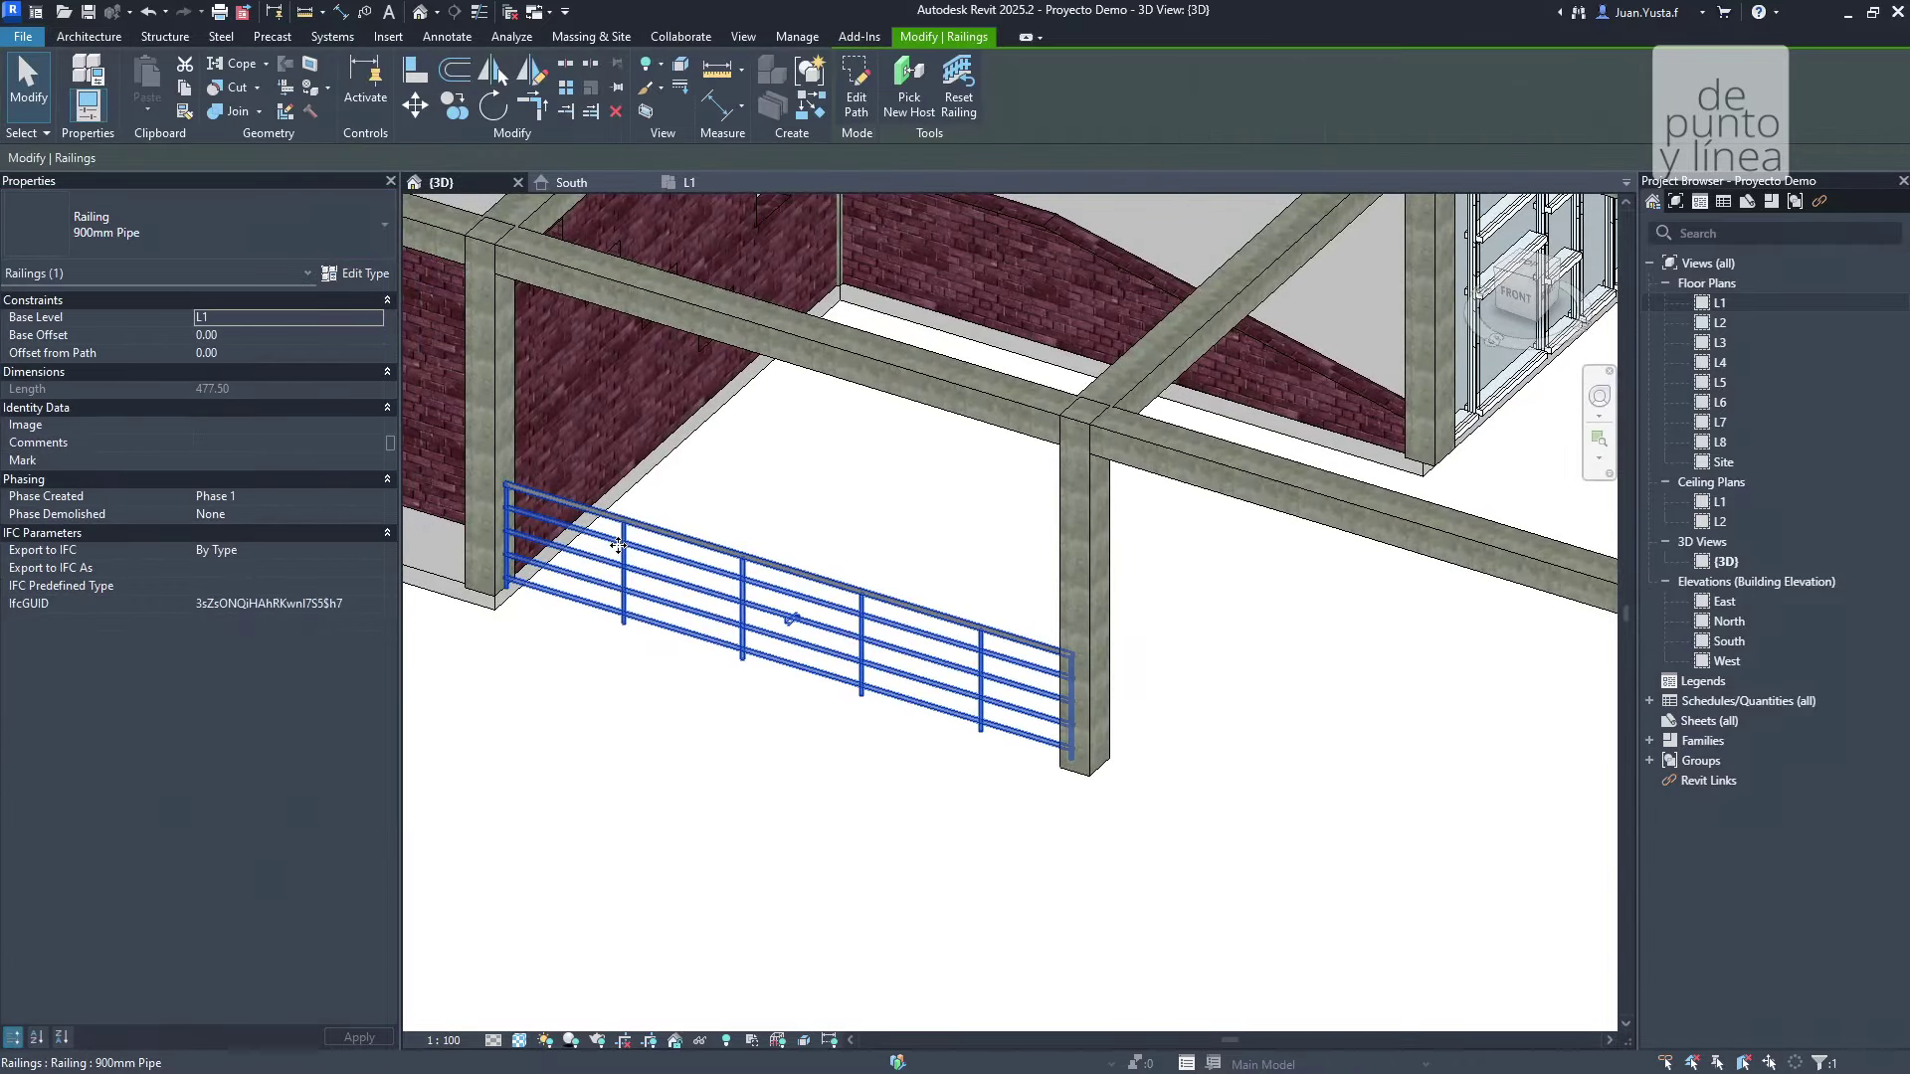
# Duplicate the 900mm Pipe railing type as 'Barandilla nueva'.
pyautogui.click(370, 278)
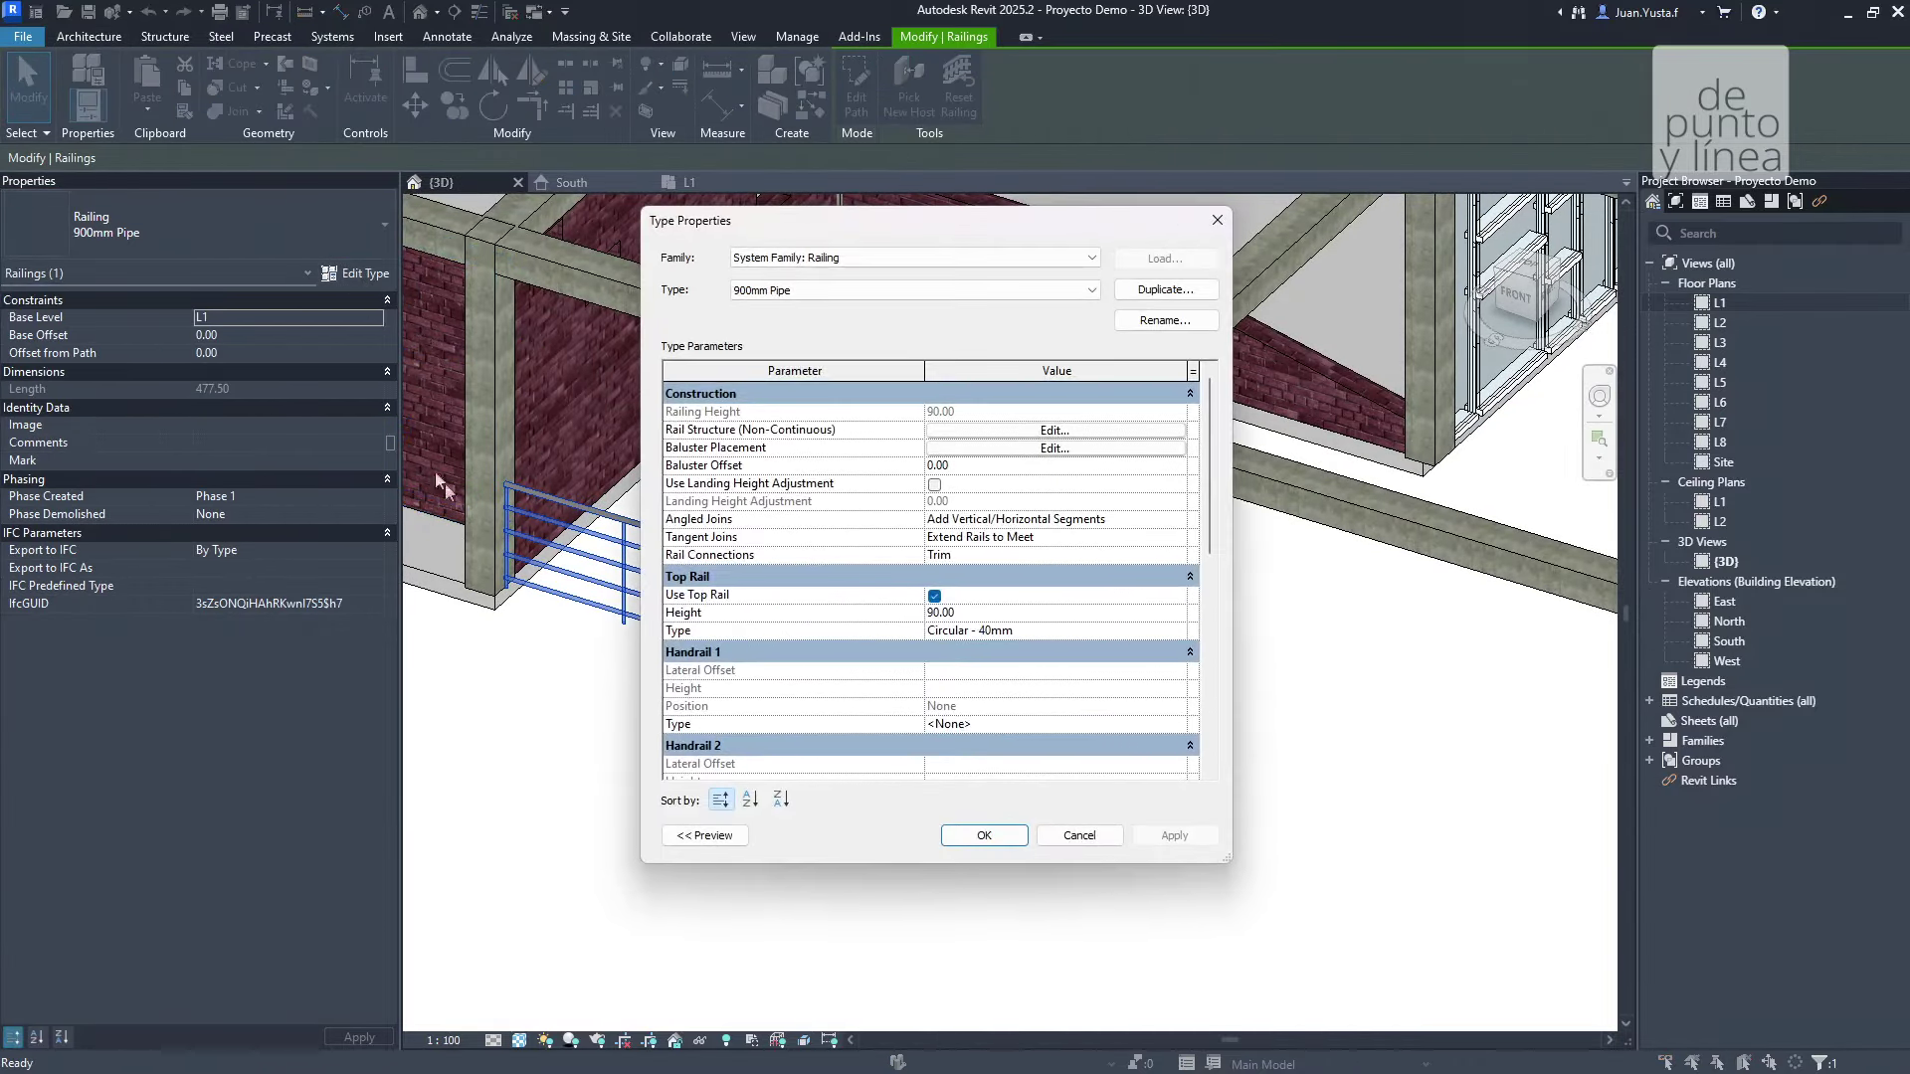
pyautogui.click(1189, 290)
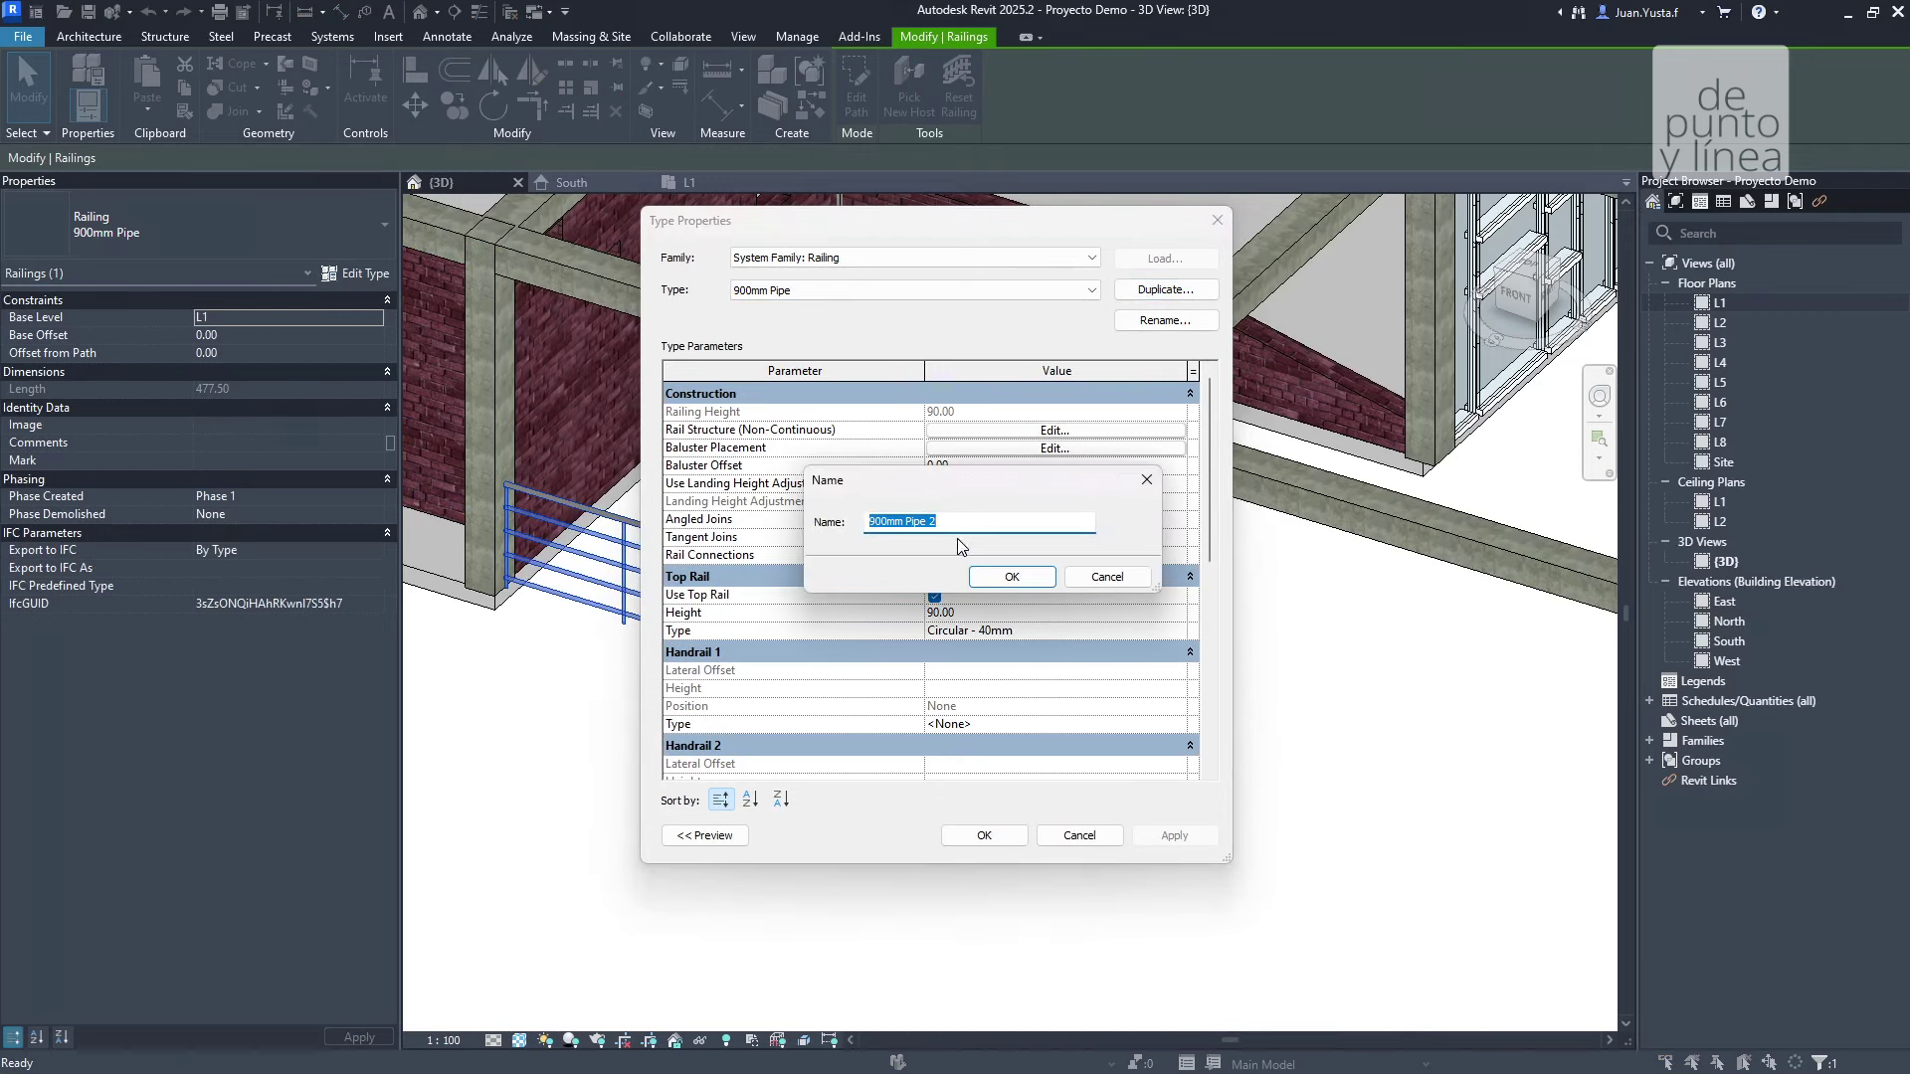
pyautogui.write('Barandilla ')
pyautogui.write('nueva')
pyautogui.press('Return')
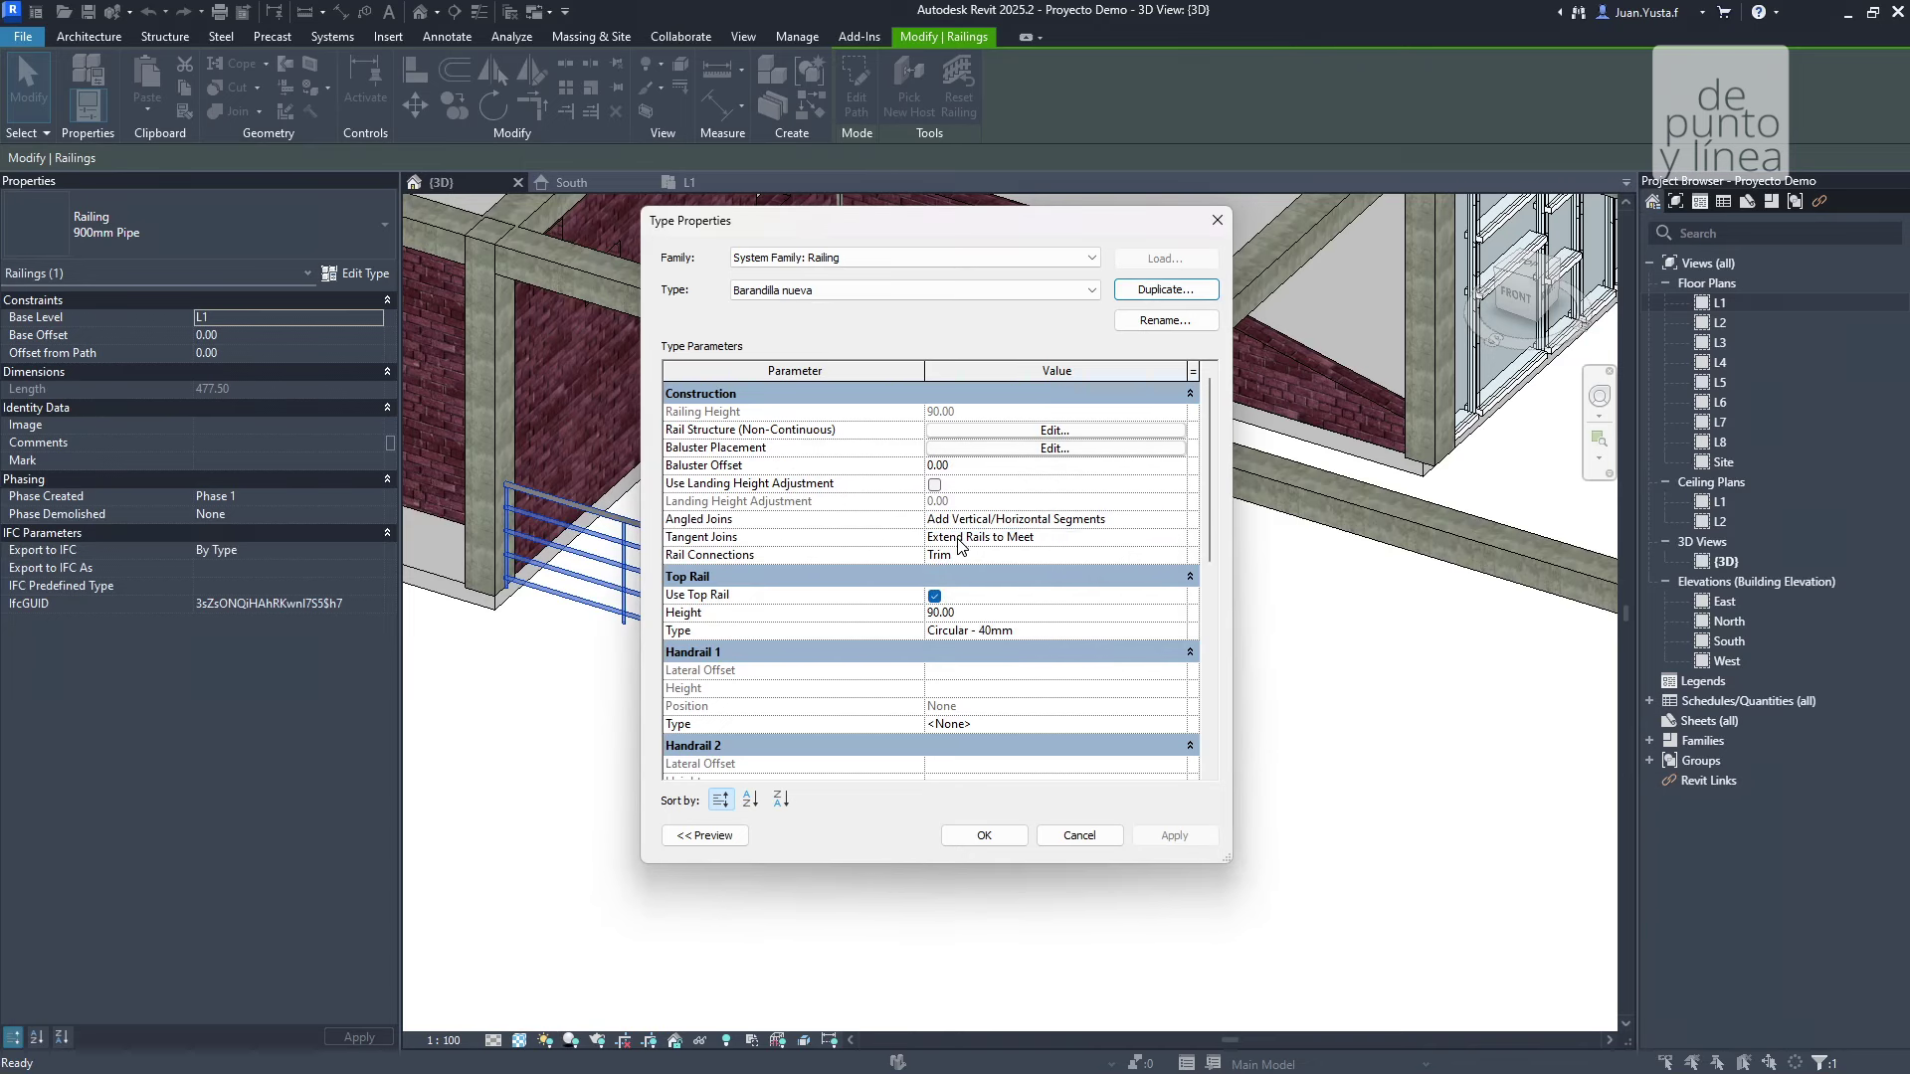
# Show the type preview and orbit it to view the railing at an angle.
pyautogui.moveTo(890, 221); pyautogui.dragTo(1292, 224)
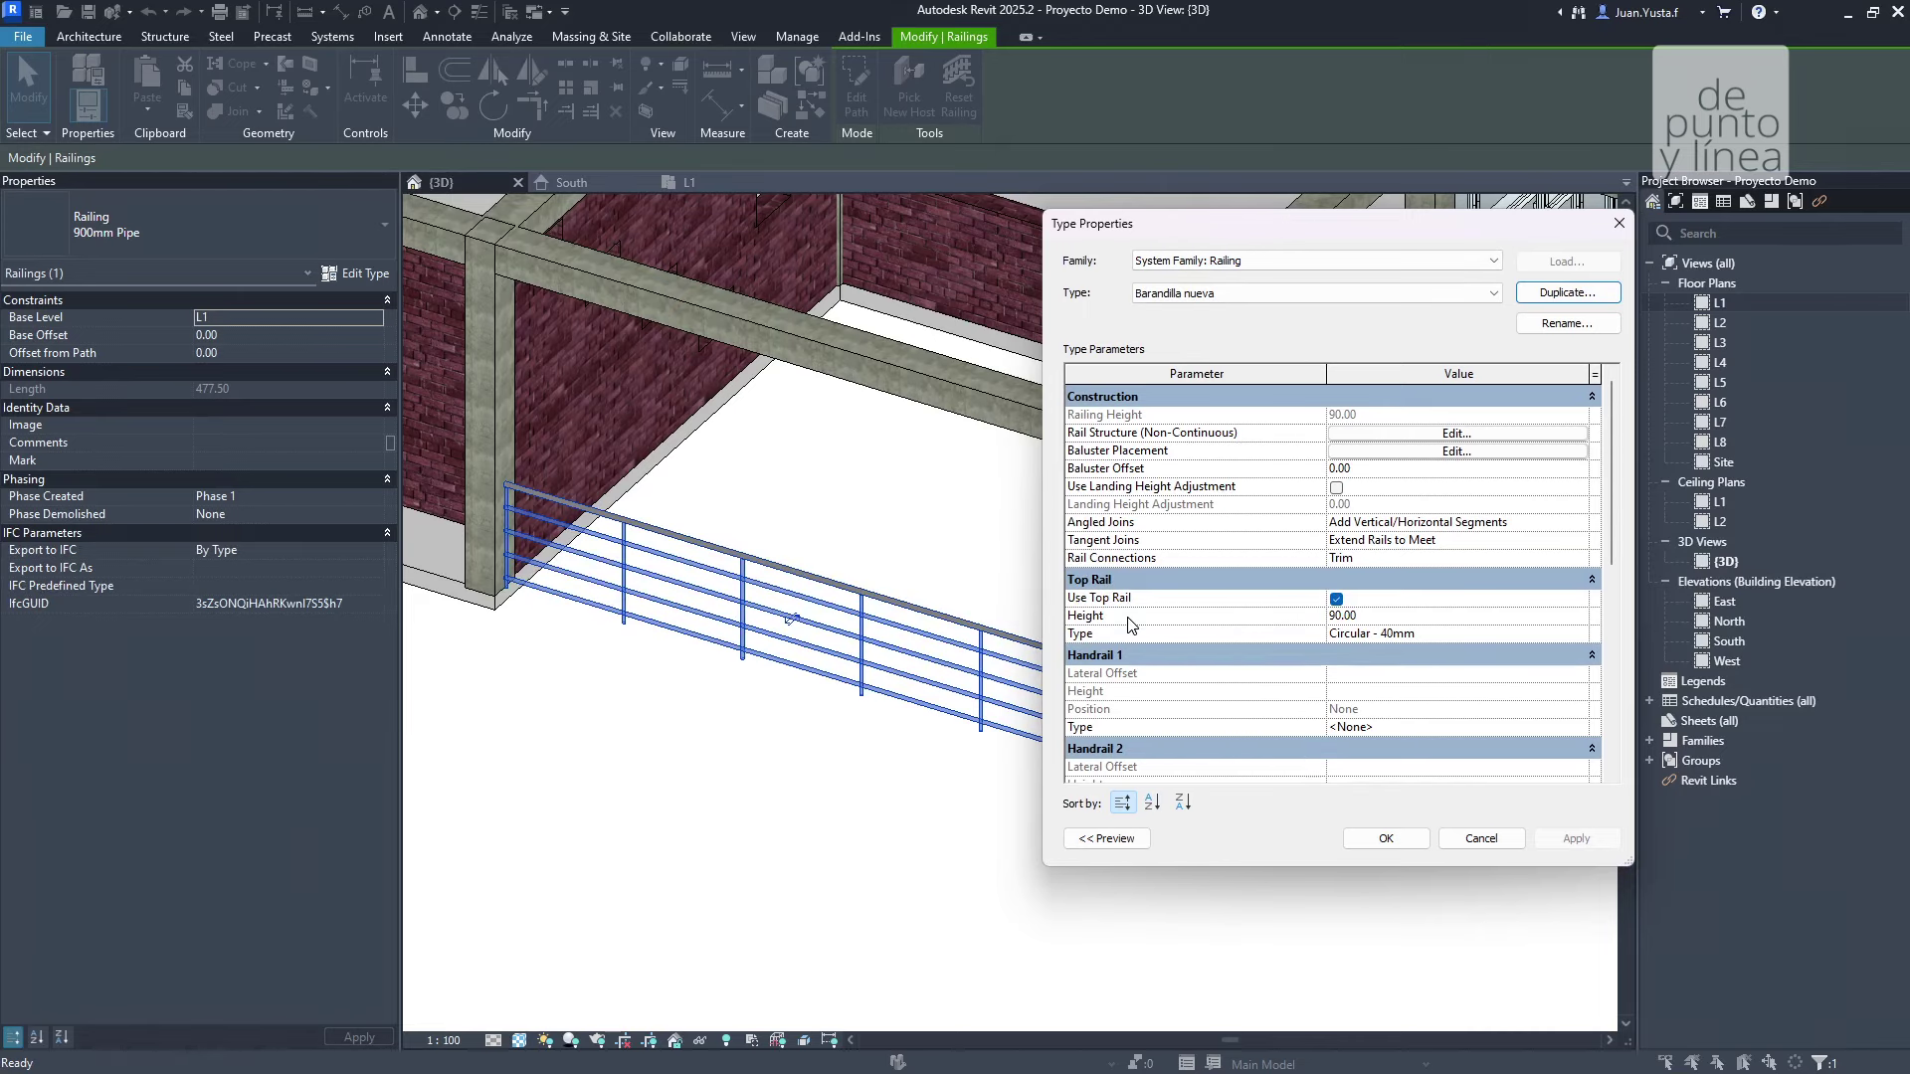
pyautogui.click(1133, 842)
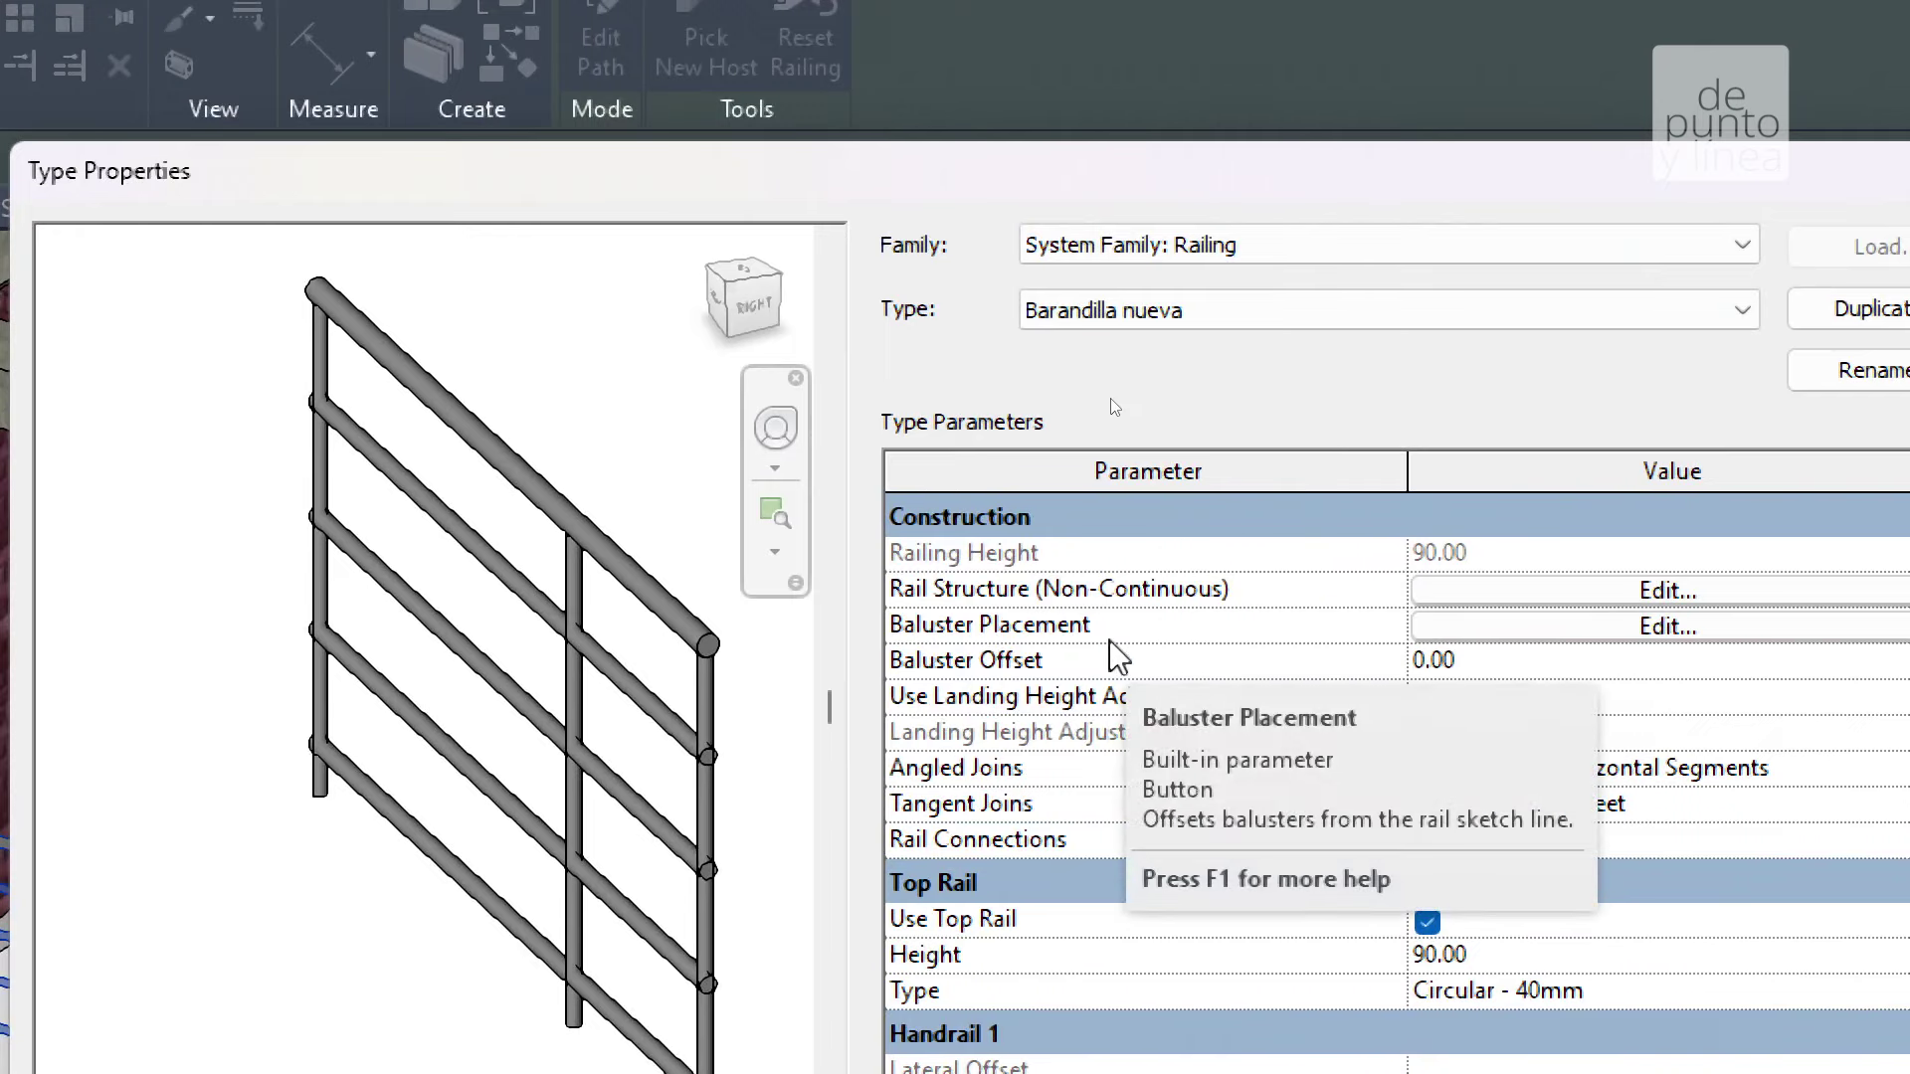
pyautogui.scroll(-3, 528, 679)
pyautogui.moveTo(503, 653)
pyautogui.keyDown('shift'); pyautogui.mouseDown(button='middle')
pyautogui.moveTo(662, 525)
pyautogui.moveTo(631, 669)
pyautogui.mouseUp(button='middle'); pyautogui.keyUp('shift')
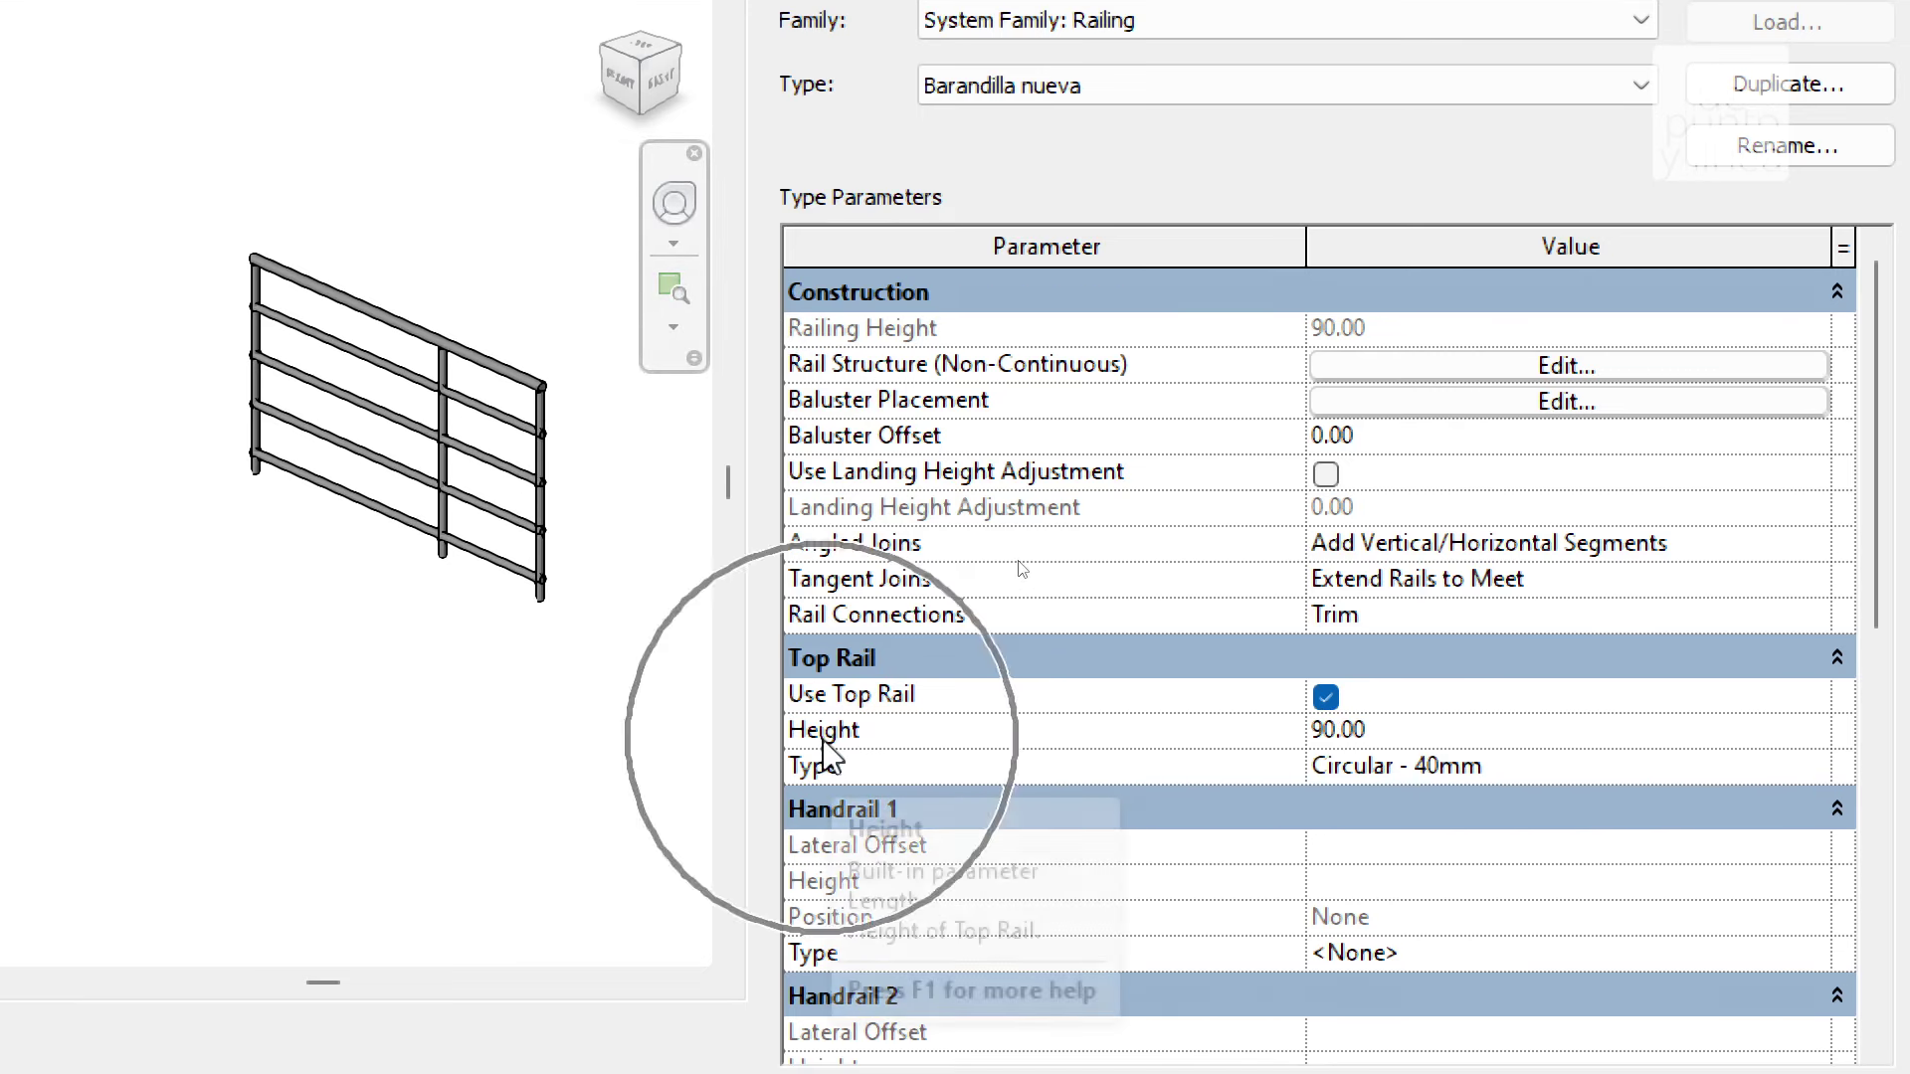
pyautogui.click(1502, 736)
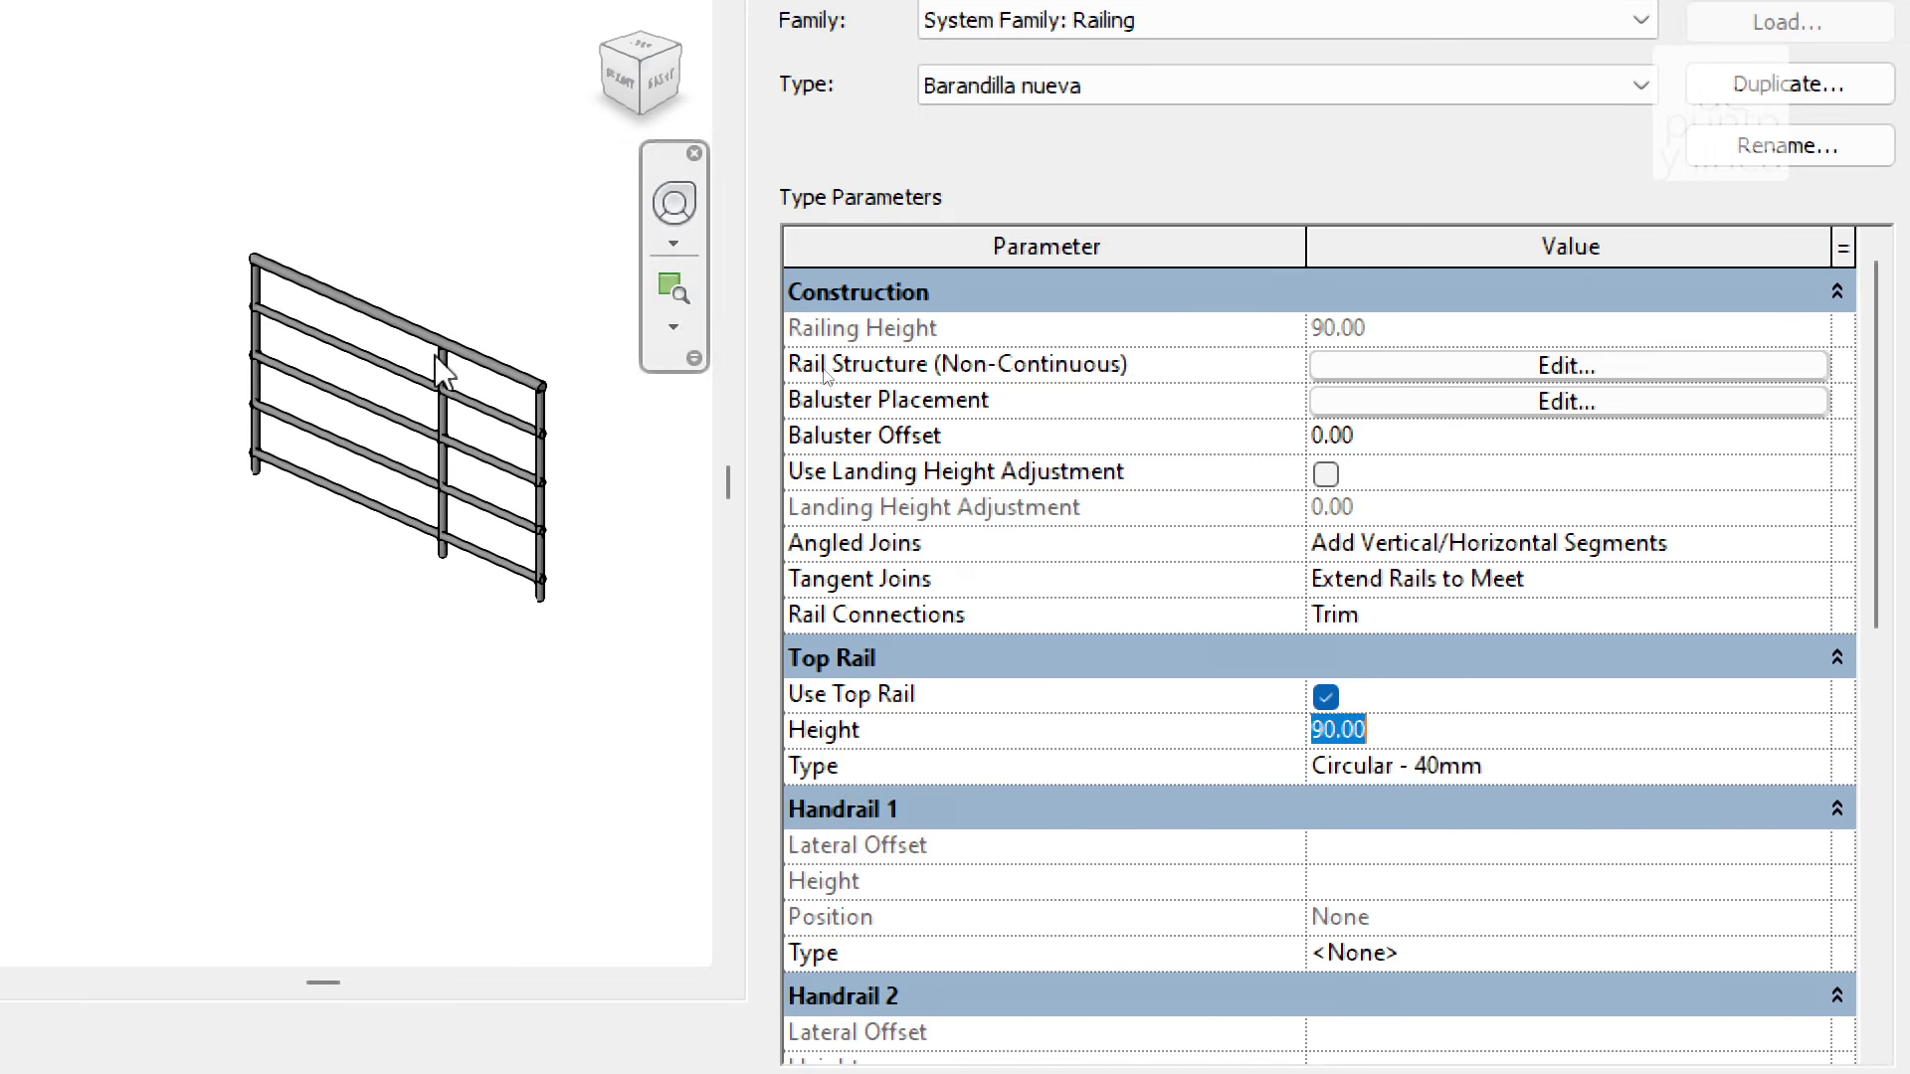
# Set the top rail height to 120 and review the top rail type properties.
pyautogui.write('120')
pyautogui.click(1283, 594)
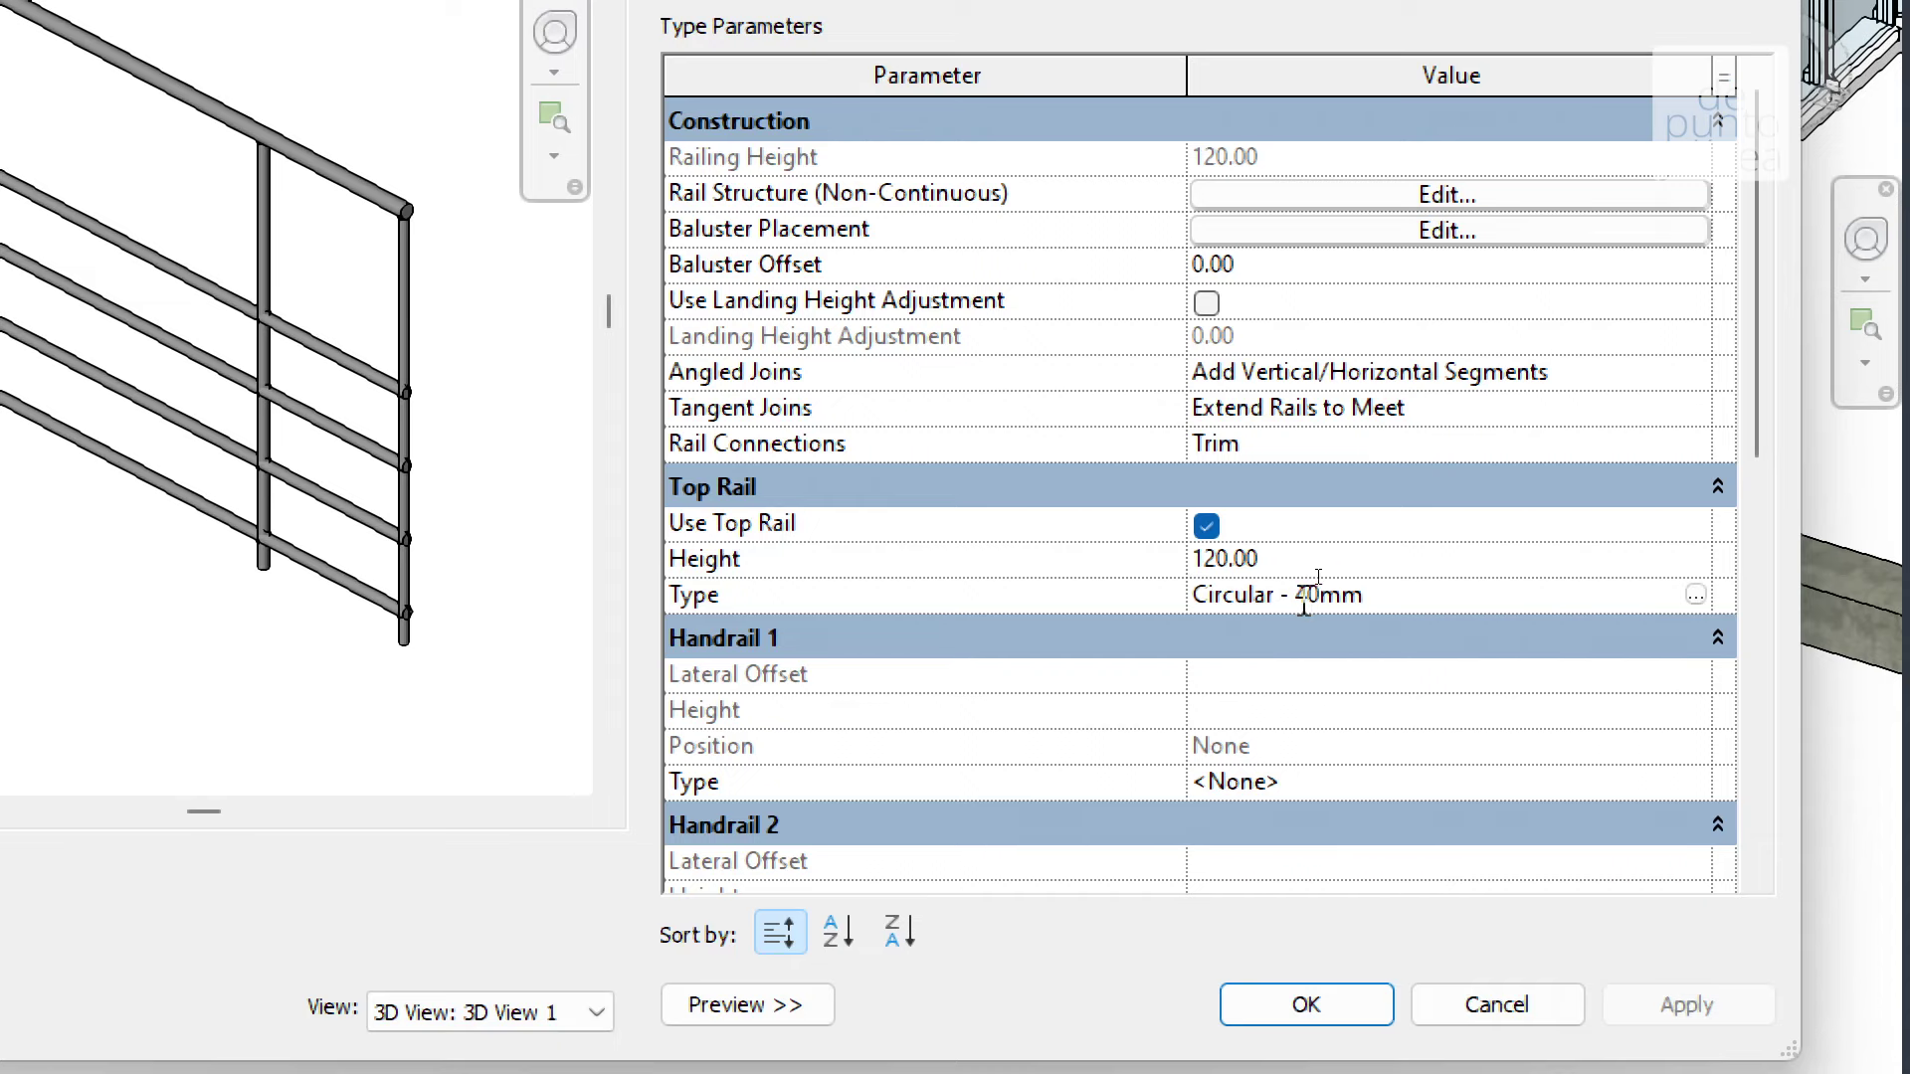
pyautogui.click(1697, 594)
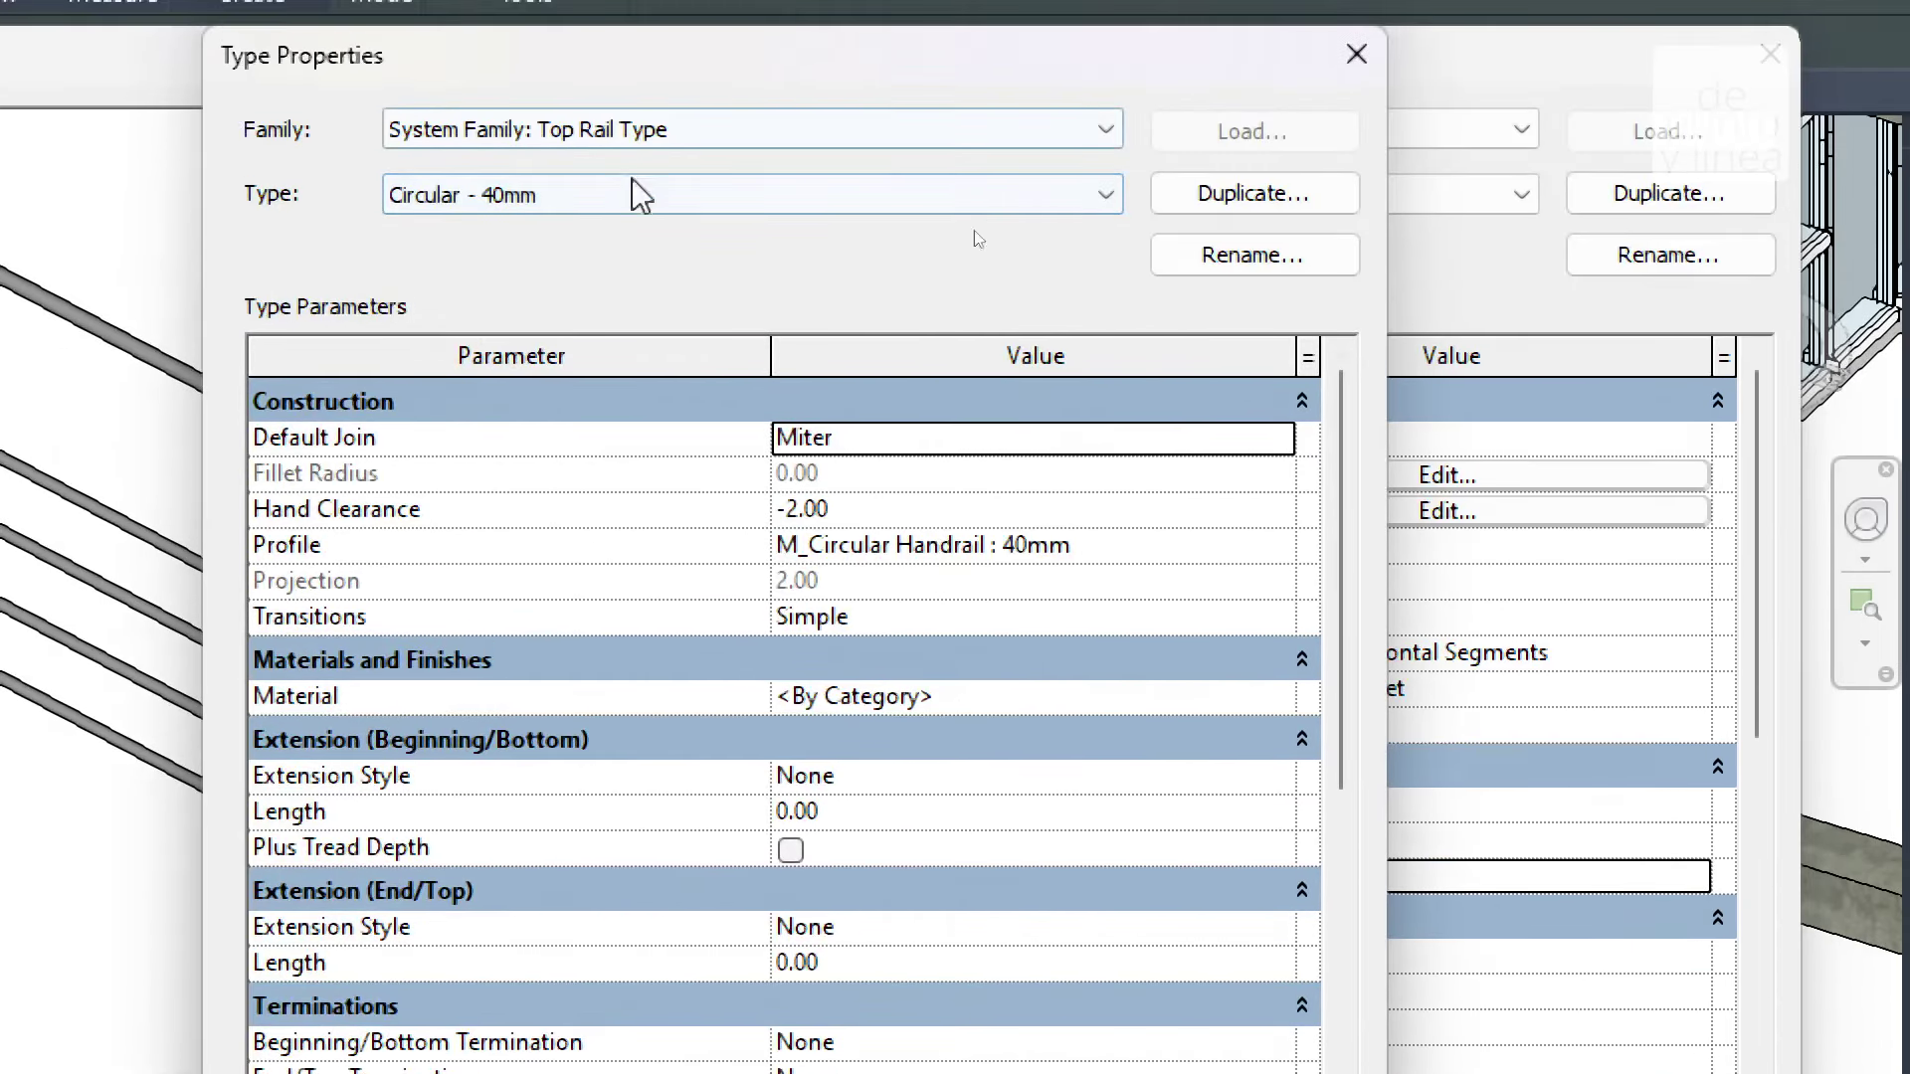
pyautogui.click(634, 189)
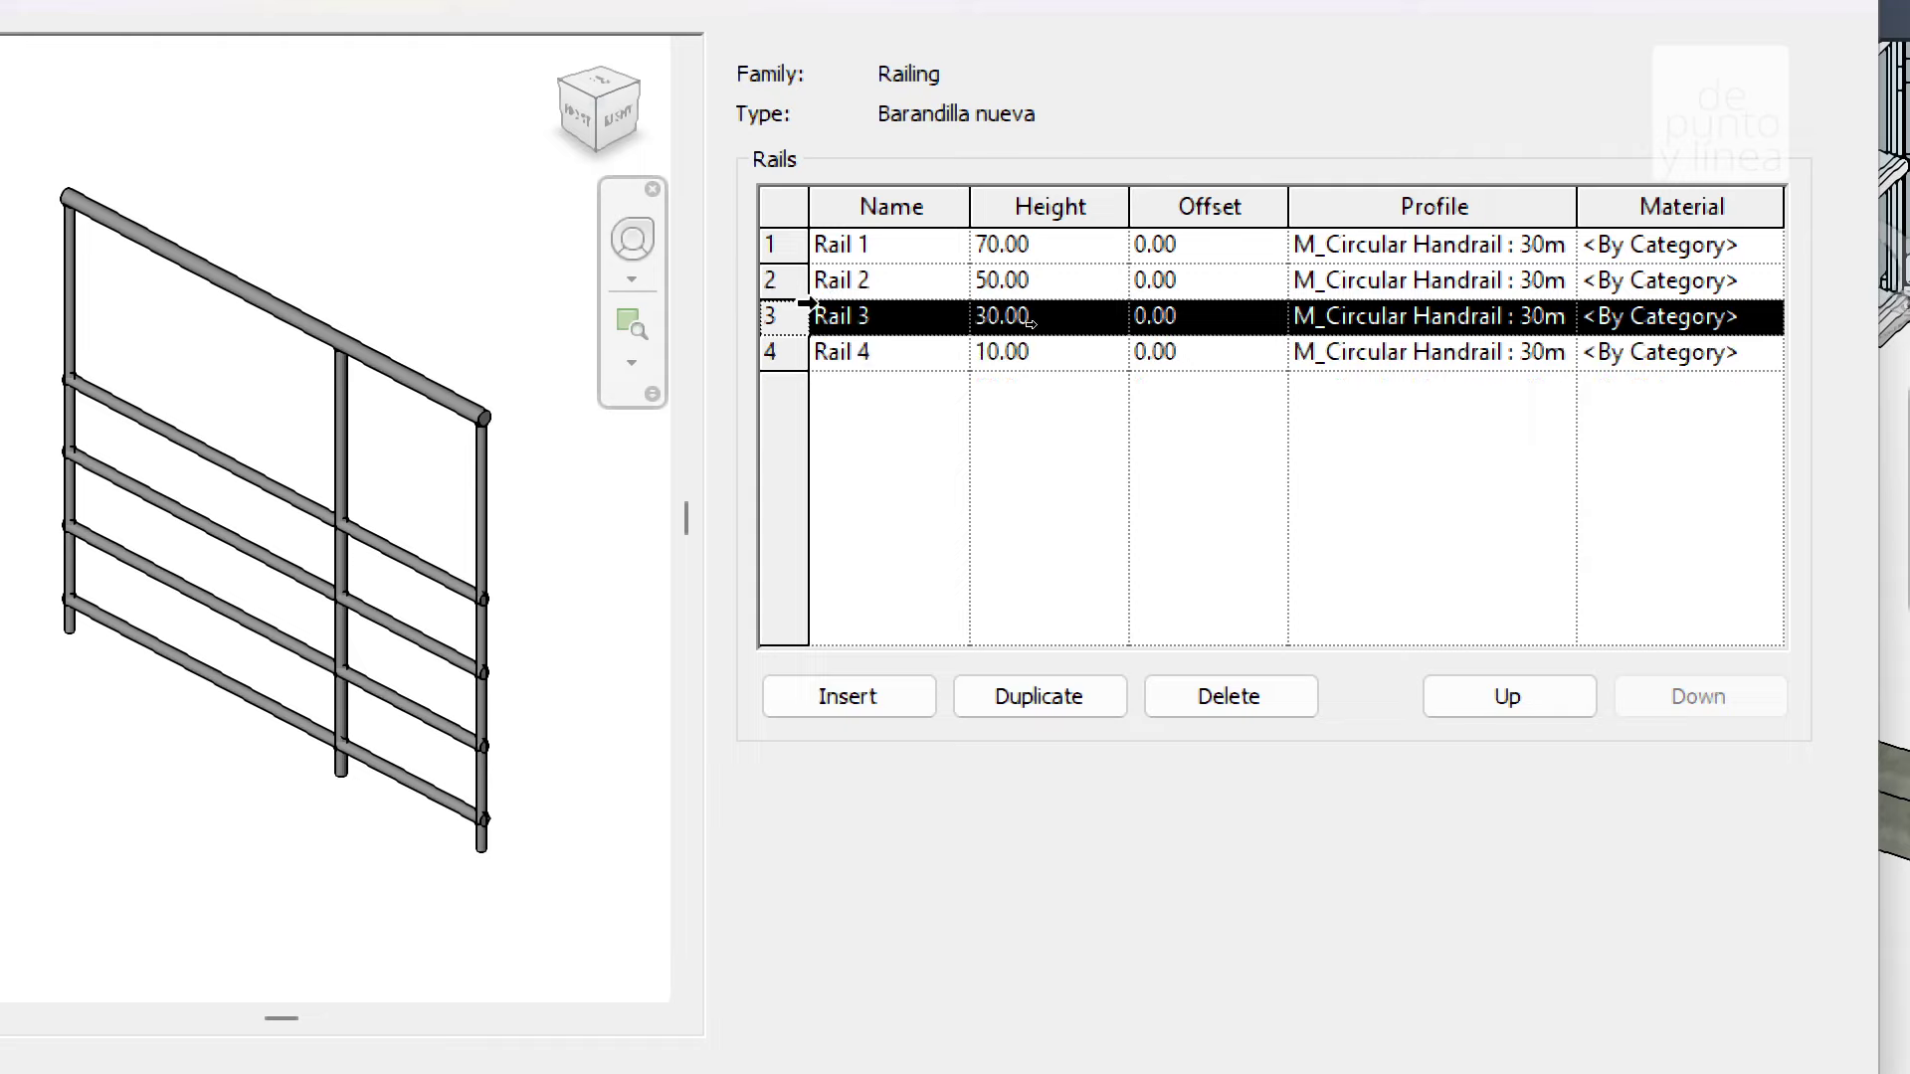
# Select Rails 1–4 in turn to locate each one in the orbited preview.
pyautogui.click(796, 281)
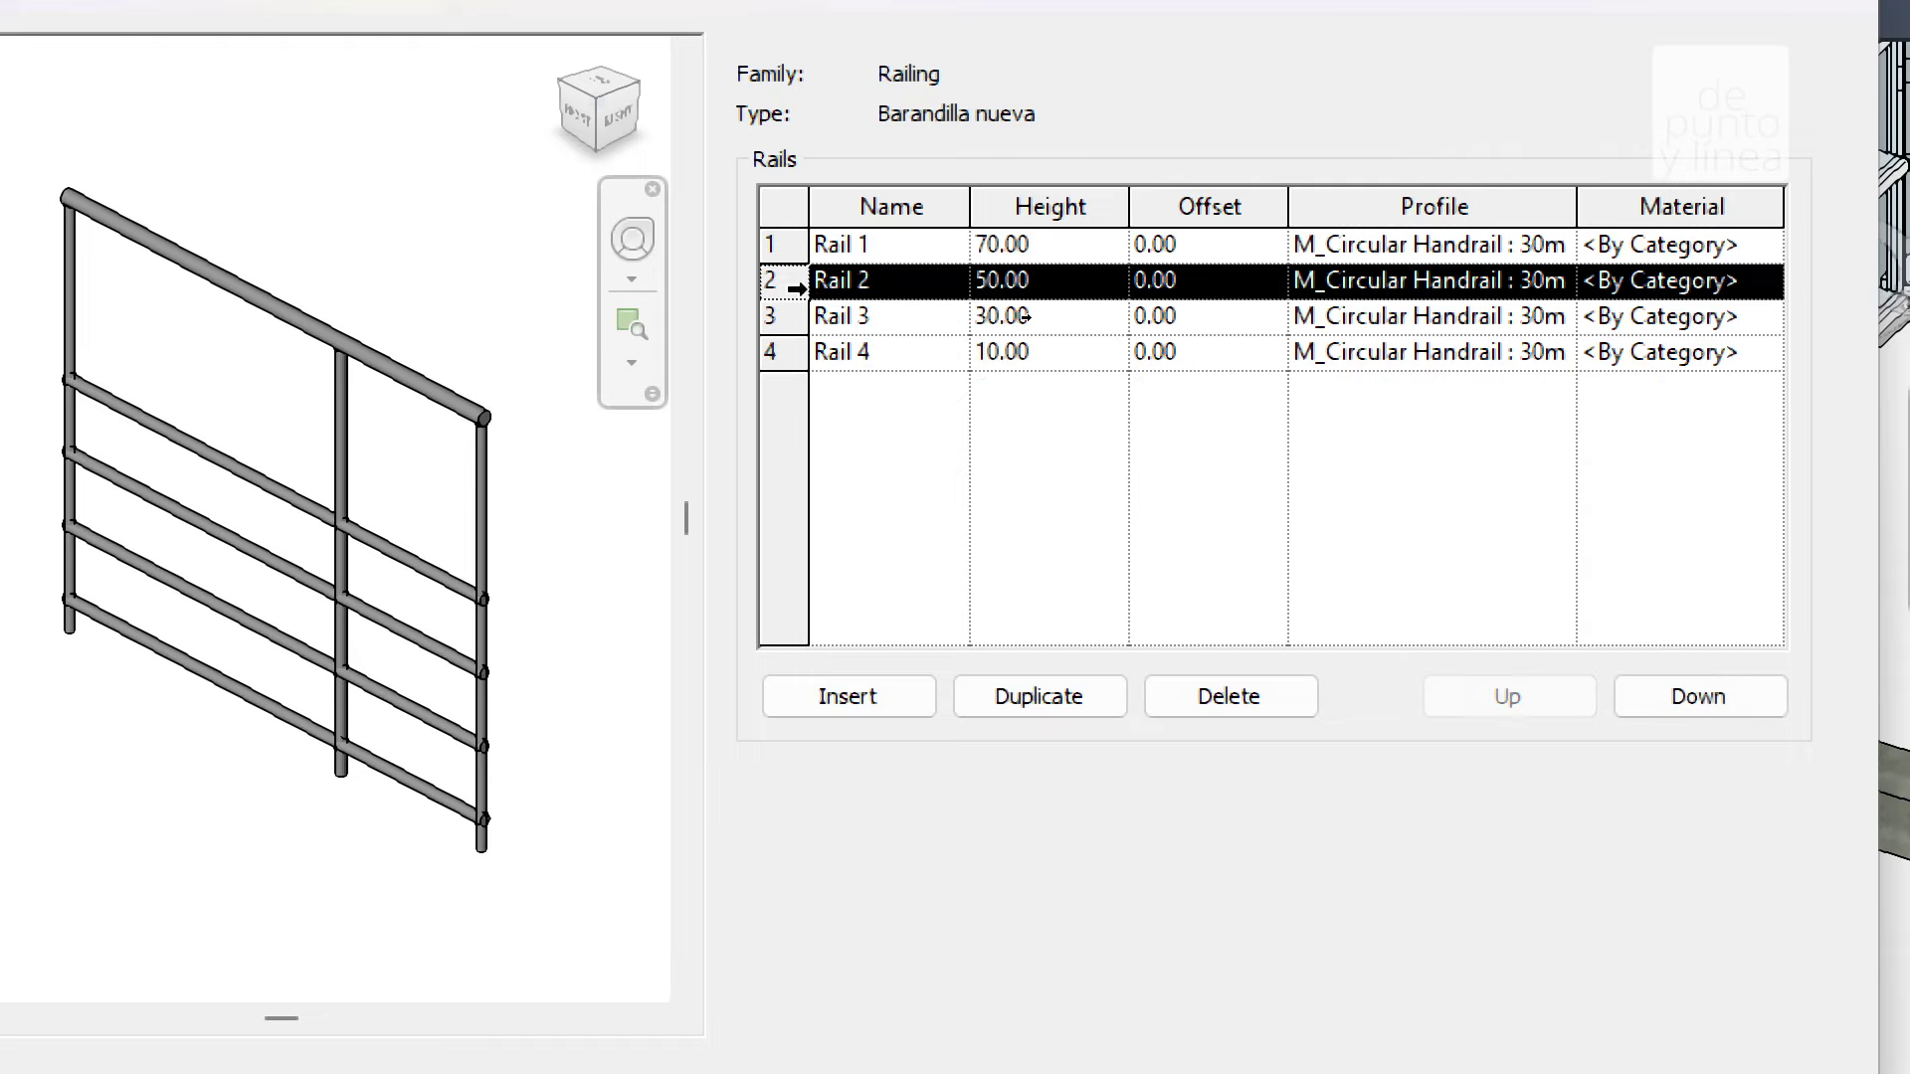
pyautogui.click(793, 352)
pyautogui.moveTo(485, 597)
pyautogui.keyDown('shift'); pyautogui.mouseDown(button='middle')
pyautogui.moveTo(458, 587)
pyautogui.moveTo(491, 558)
pyautogui.mouseUp(button='middle'); pyautogui.keyUp('shift')
pyautogui.click(776, 315)
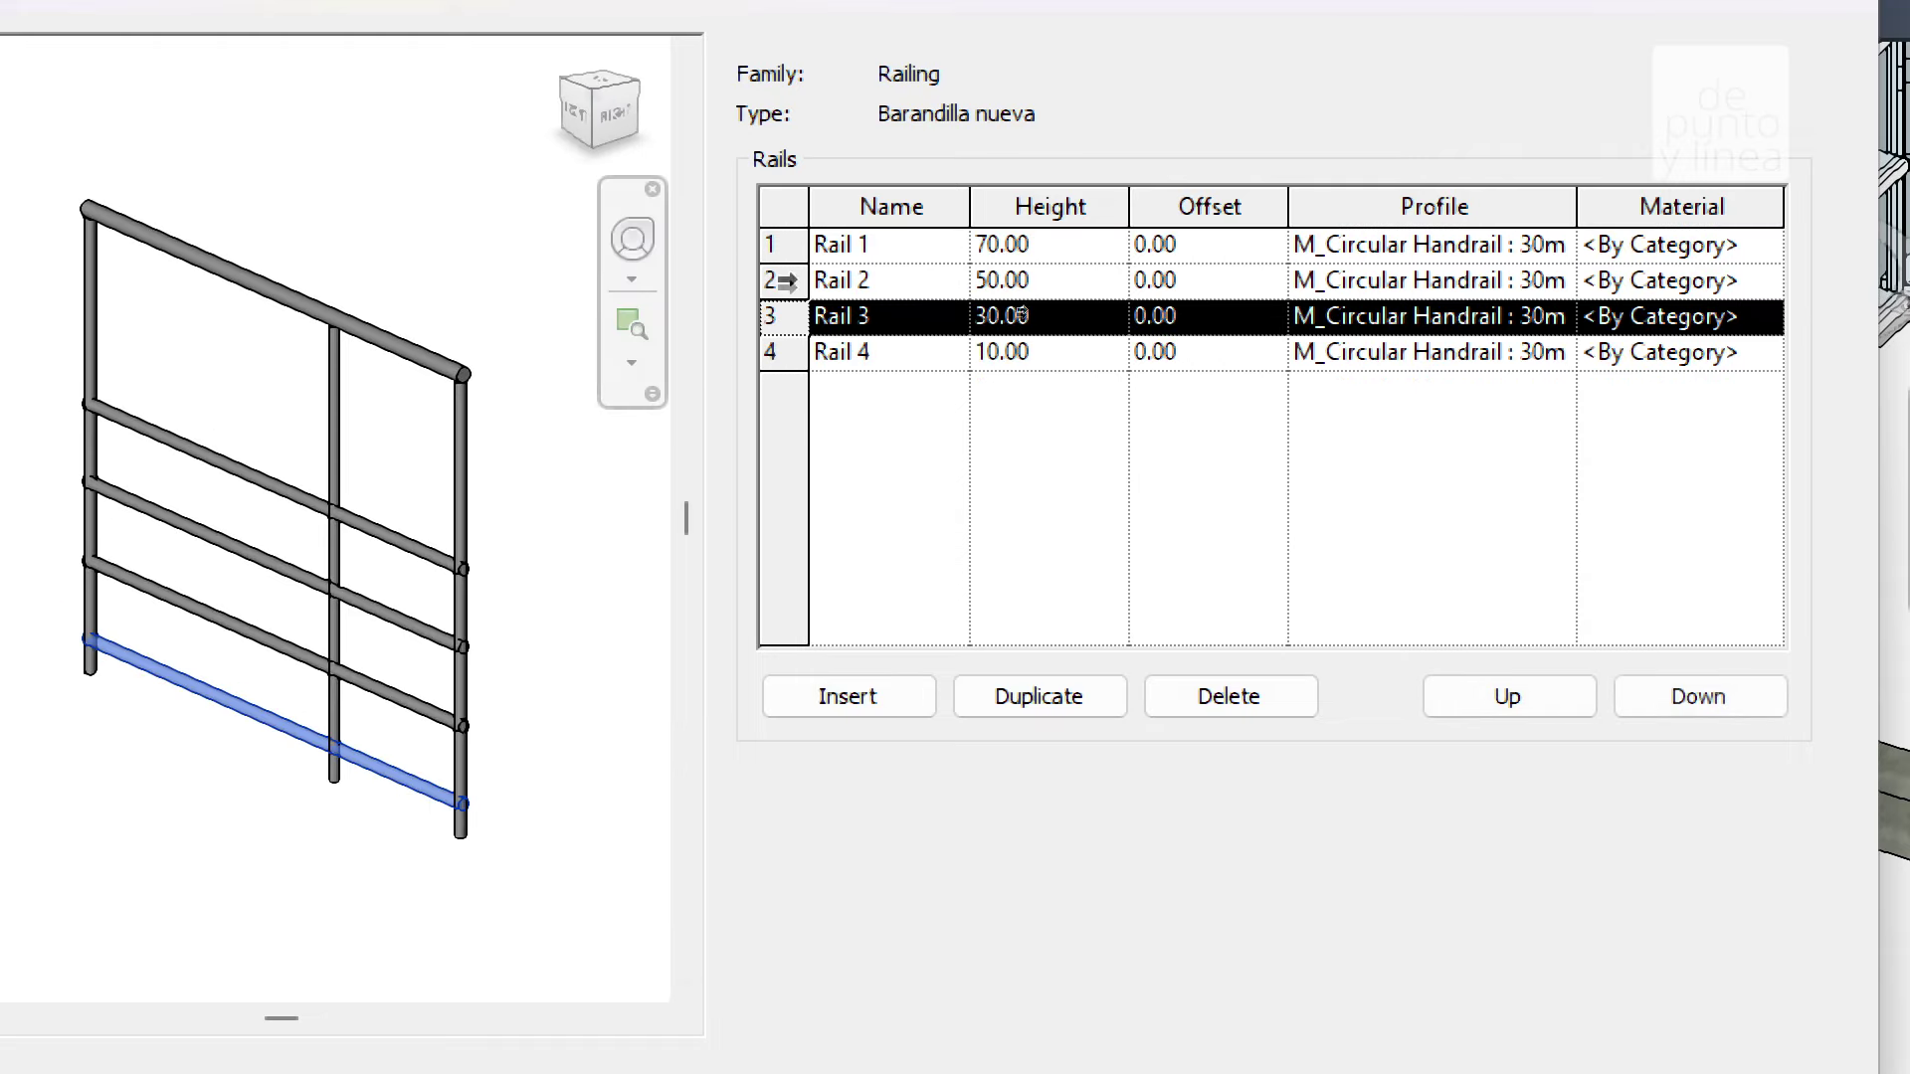
pyautogui.click(782, 278)
pyautogui.keyDown('shift'); pyautogui.moveTo(524, 517); pyautogui.dragTo(462, 627, button='middle'); pyautogui.keyUp('shift')
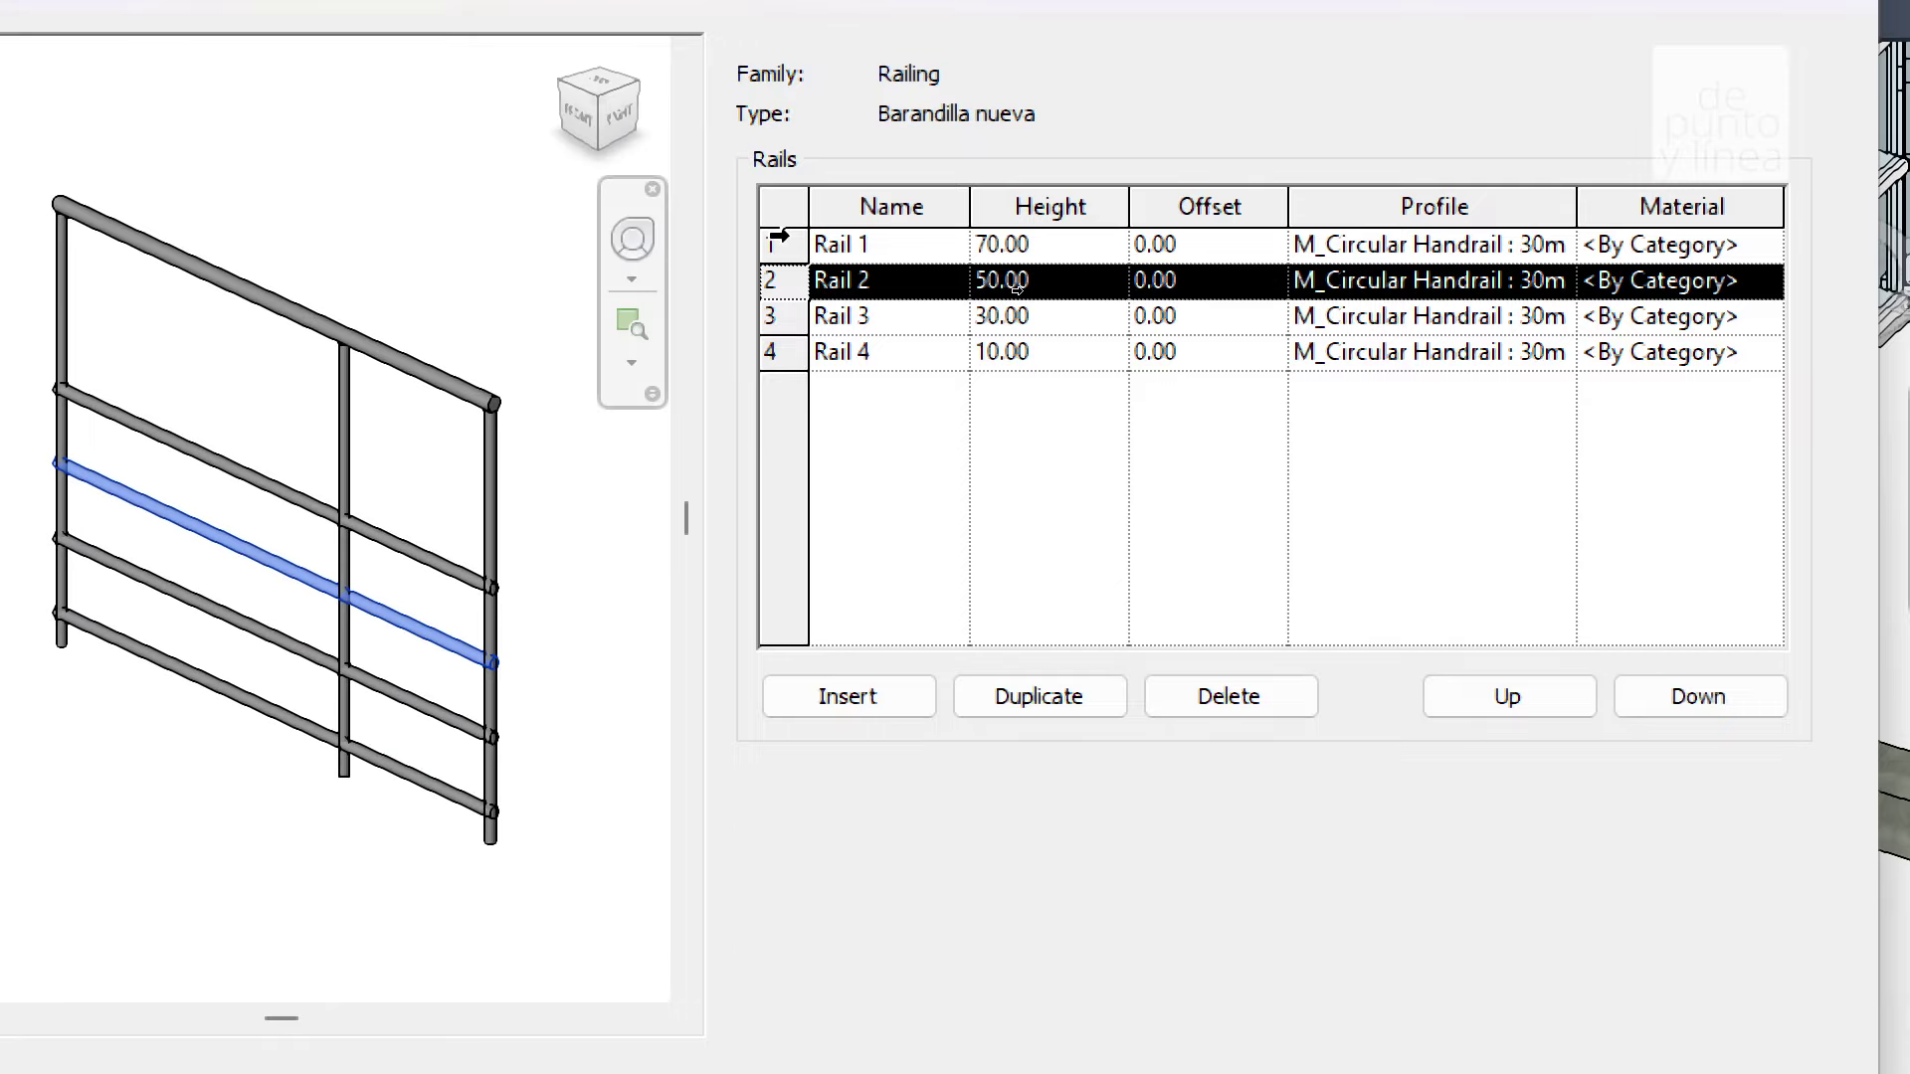
pyautogui.click(776, 244)
pyautogui.keyDown('shift'); pyautogui.moveTo(542, 556); pyautogui.dragTo(565, 70, button='middle'); pyautogui.keyUp('shift')
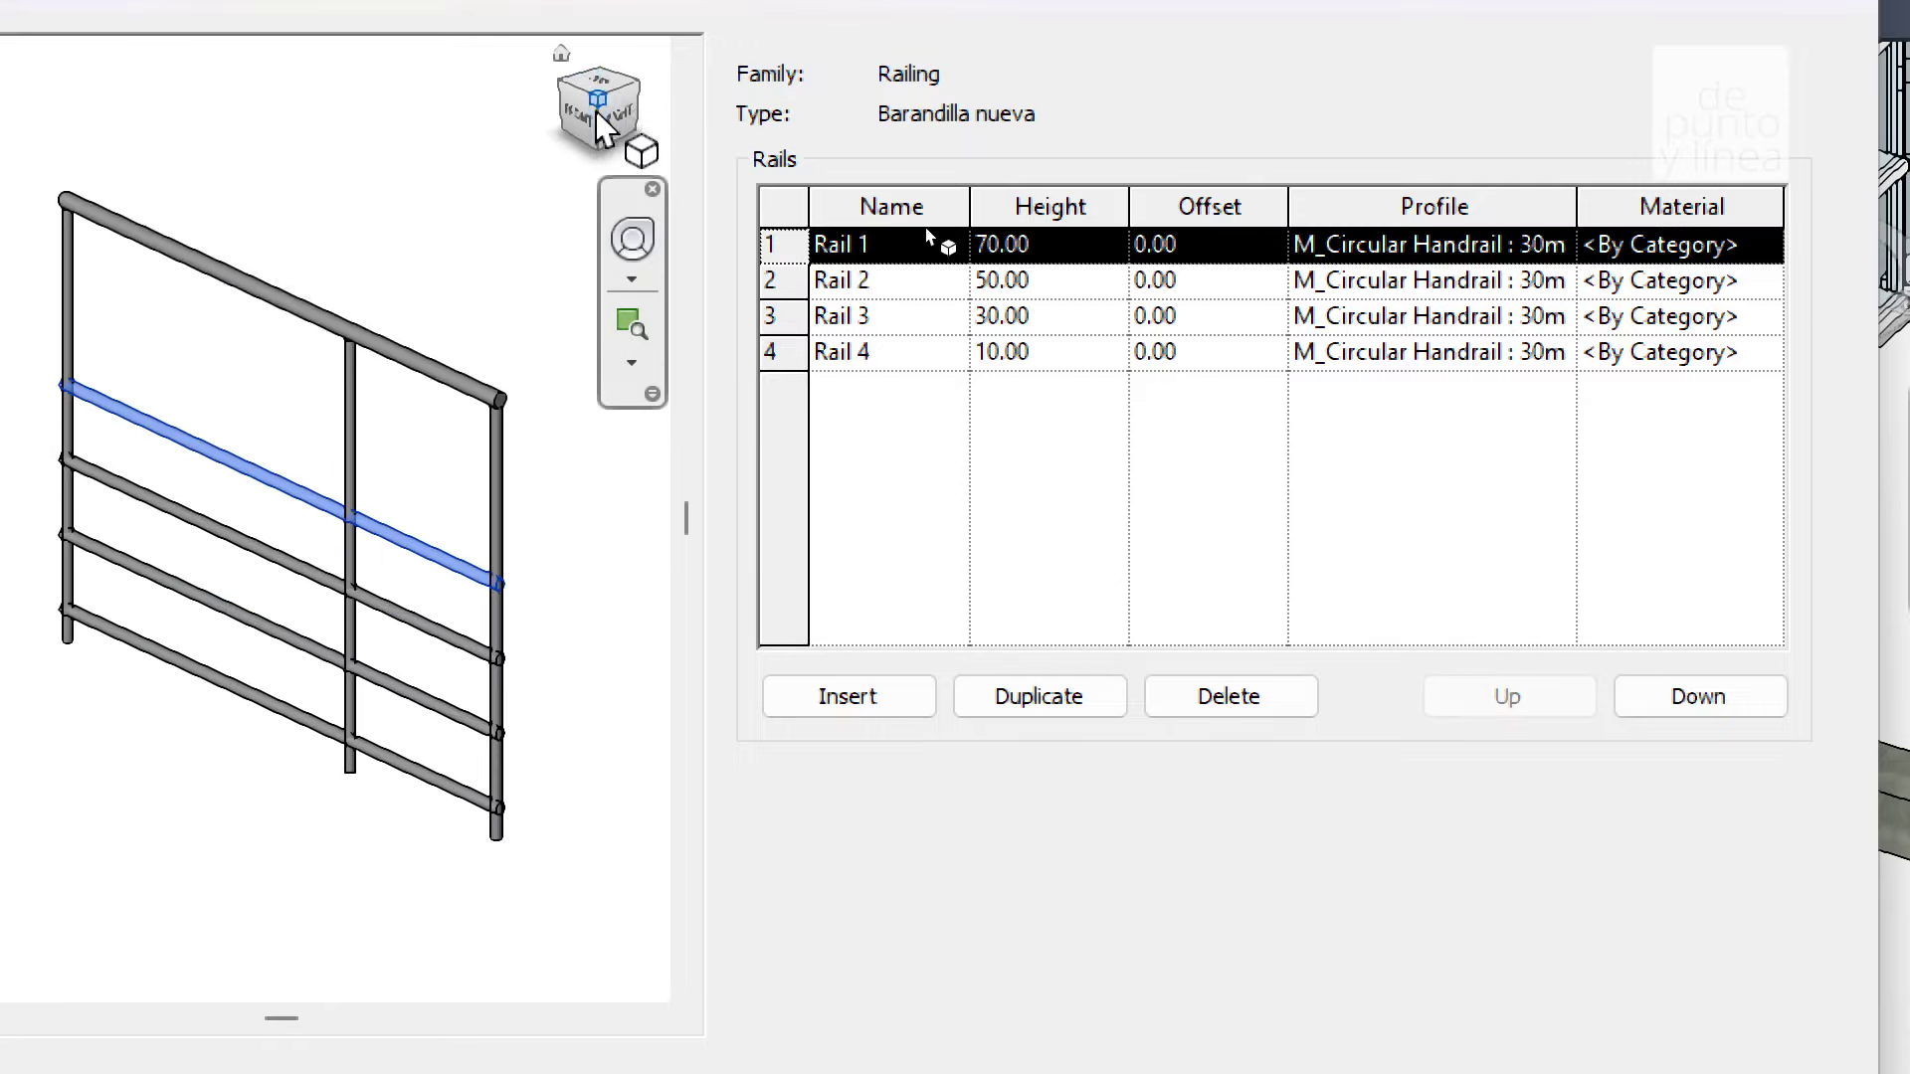
# Change the rail heights to 80, 60, 40 and 20, and insert a new rail.
pyautogui.press('Down')
pyautogui.press('Down')
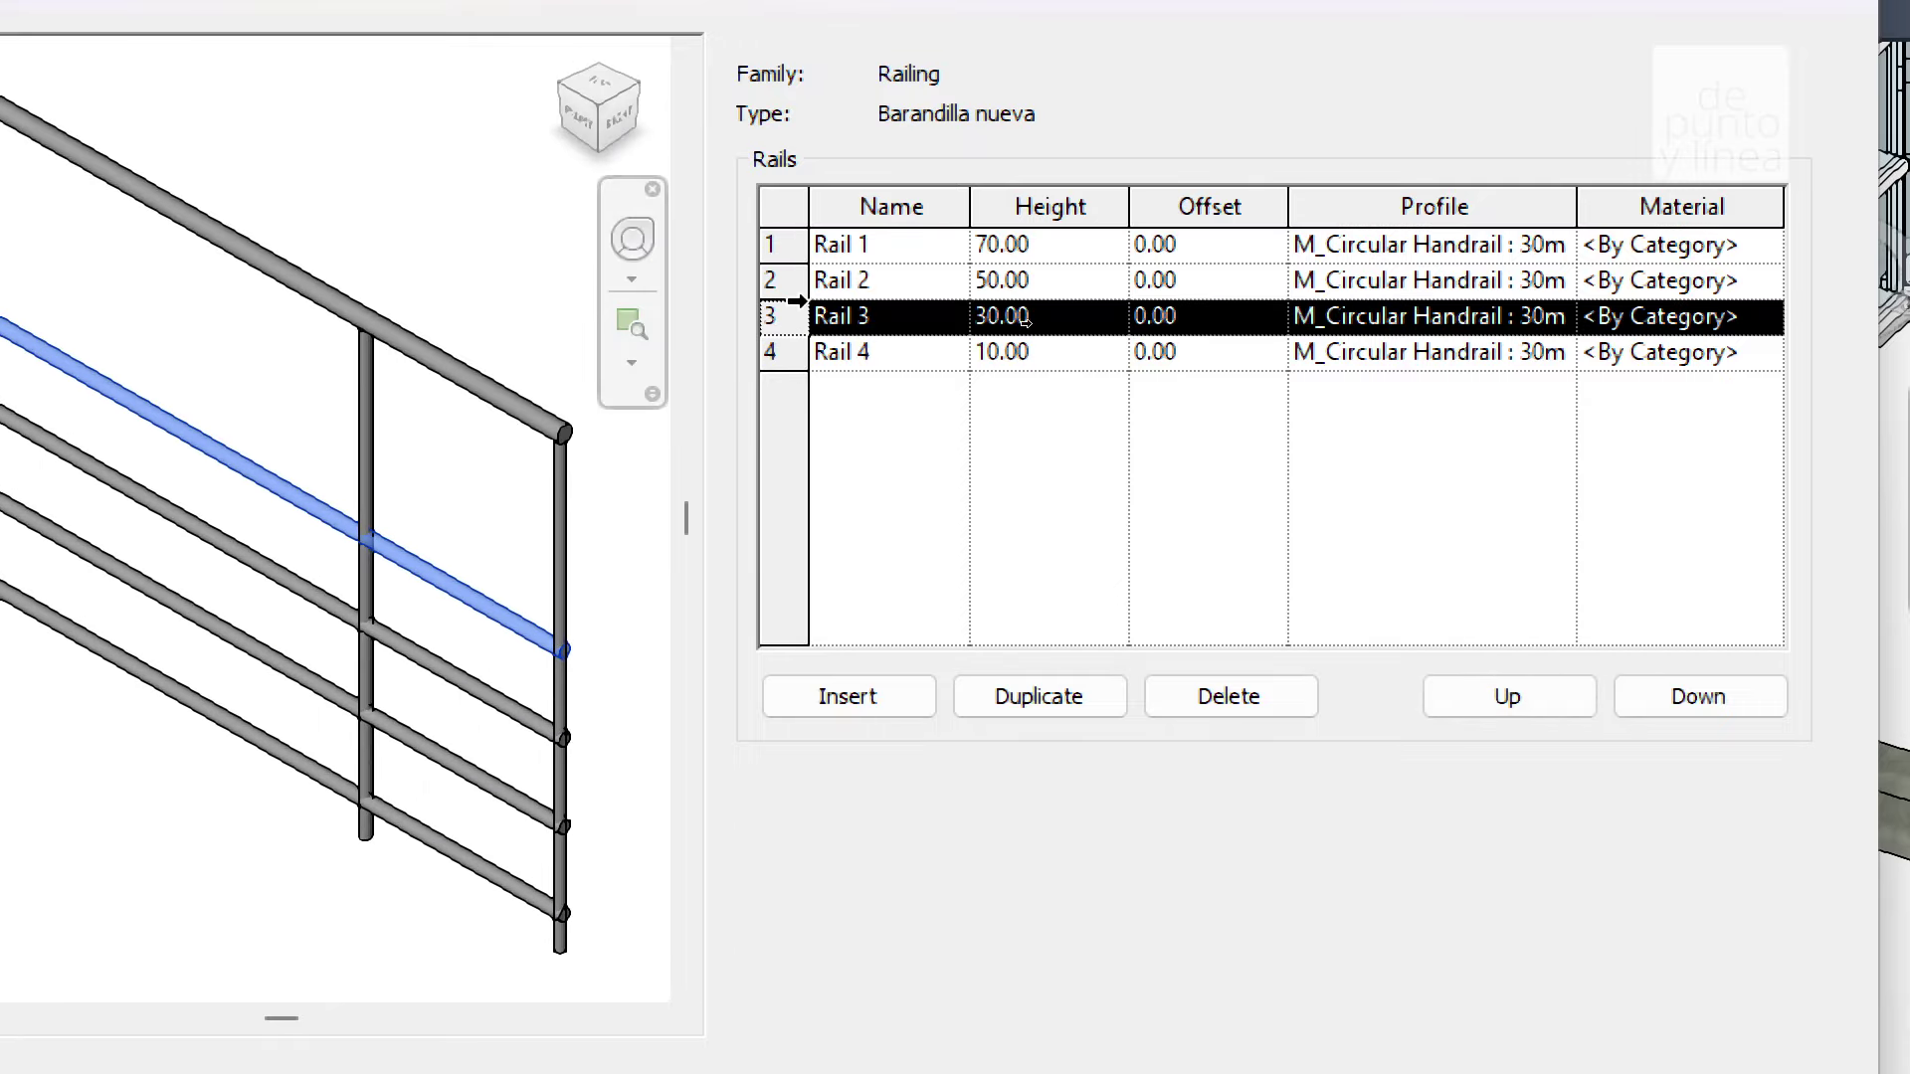
pyautogui.press('Down')
pyautogui.click(787, 241)
pyautogui.click(1035, 351)
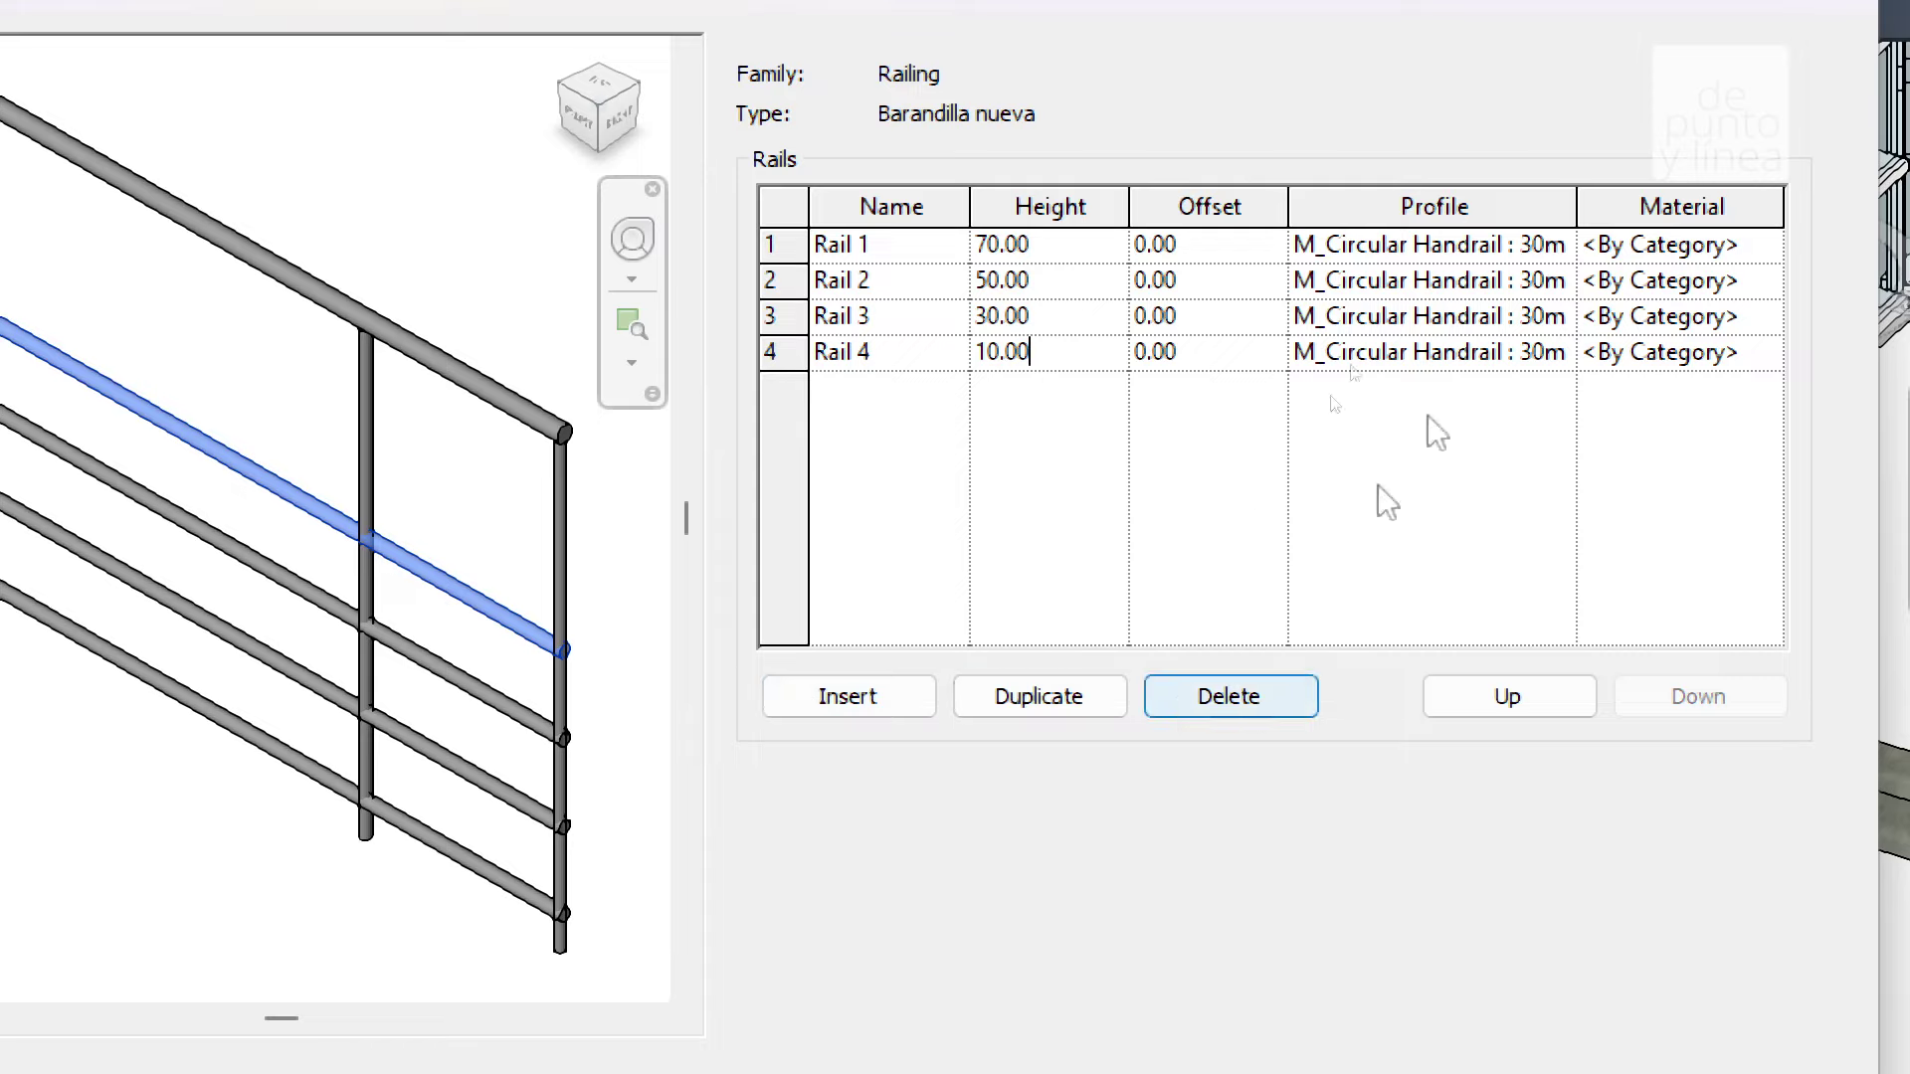
pyautogui.click(1527, 244)
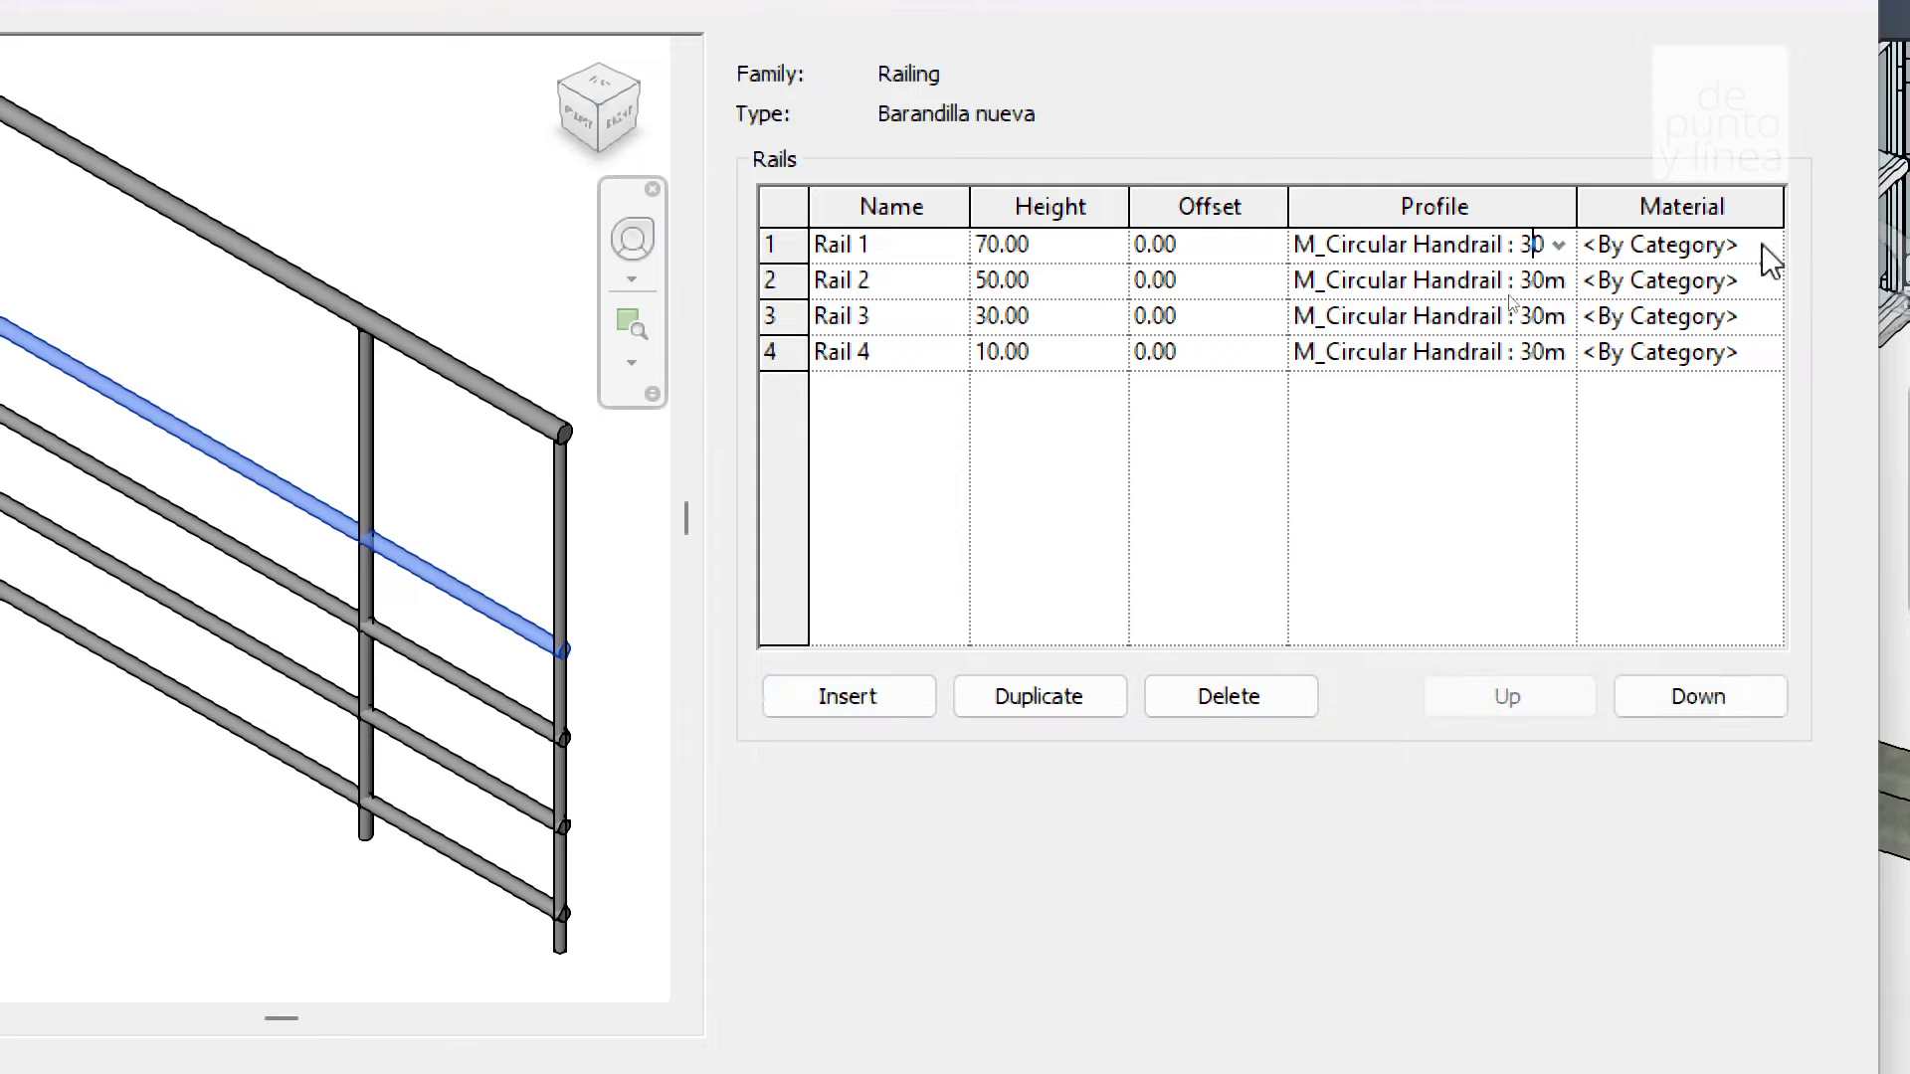
pyautogui.moveTo(1040, 254); pyautogui.dragTo(1024, 352)
pyautogui.write('80')
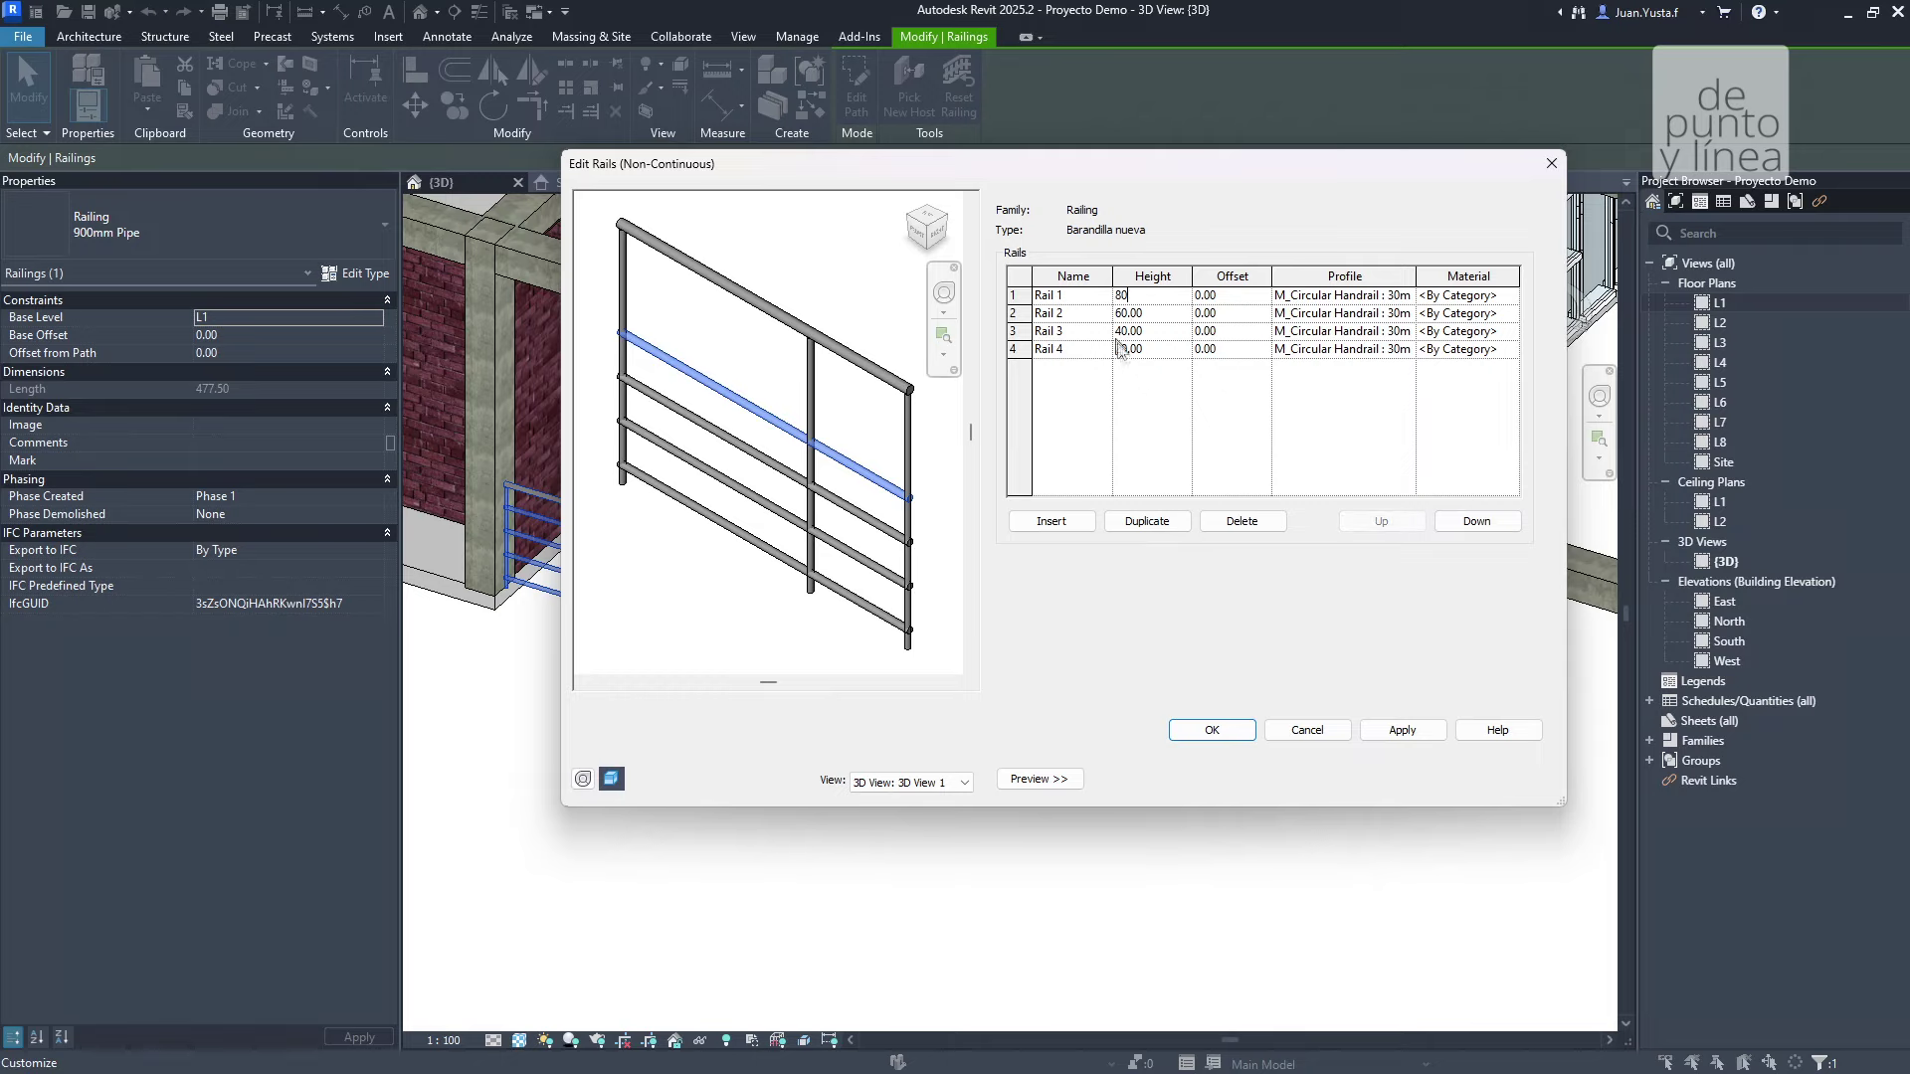
pyautogui.click(1074, 524)
# Set the inserted rail's height to 100.
pyautogui.click(1156, 296)
pyautogui.write('120')
pyautogui.press('BackSpace')
pyautogui.press('BackSpace')
pyautogui.write('00')
# Give all five rails the M_Square Handrail : 20mm profile.
pyautogui.click(1345, 295)
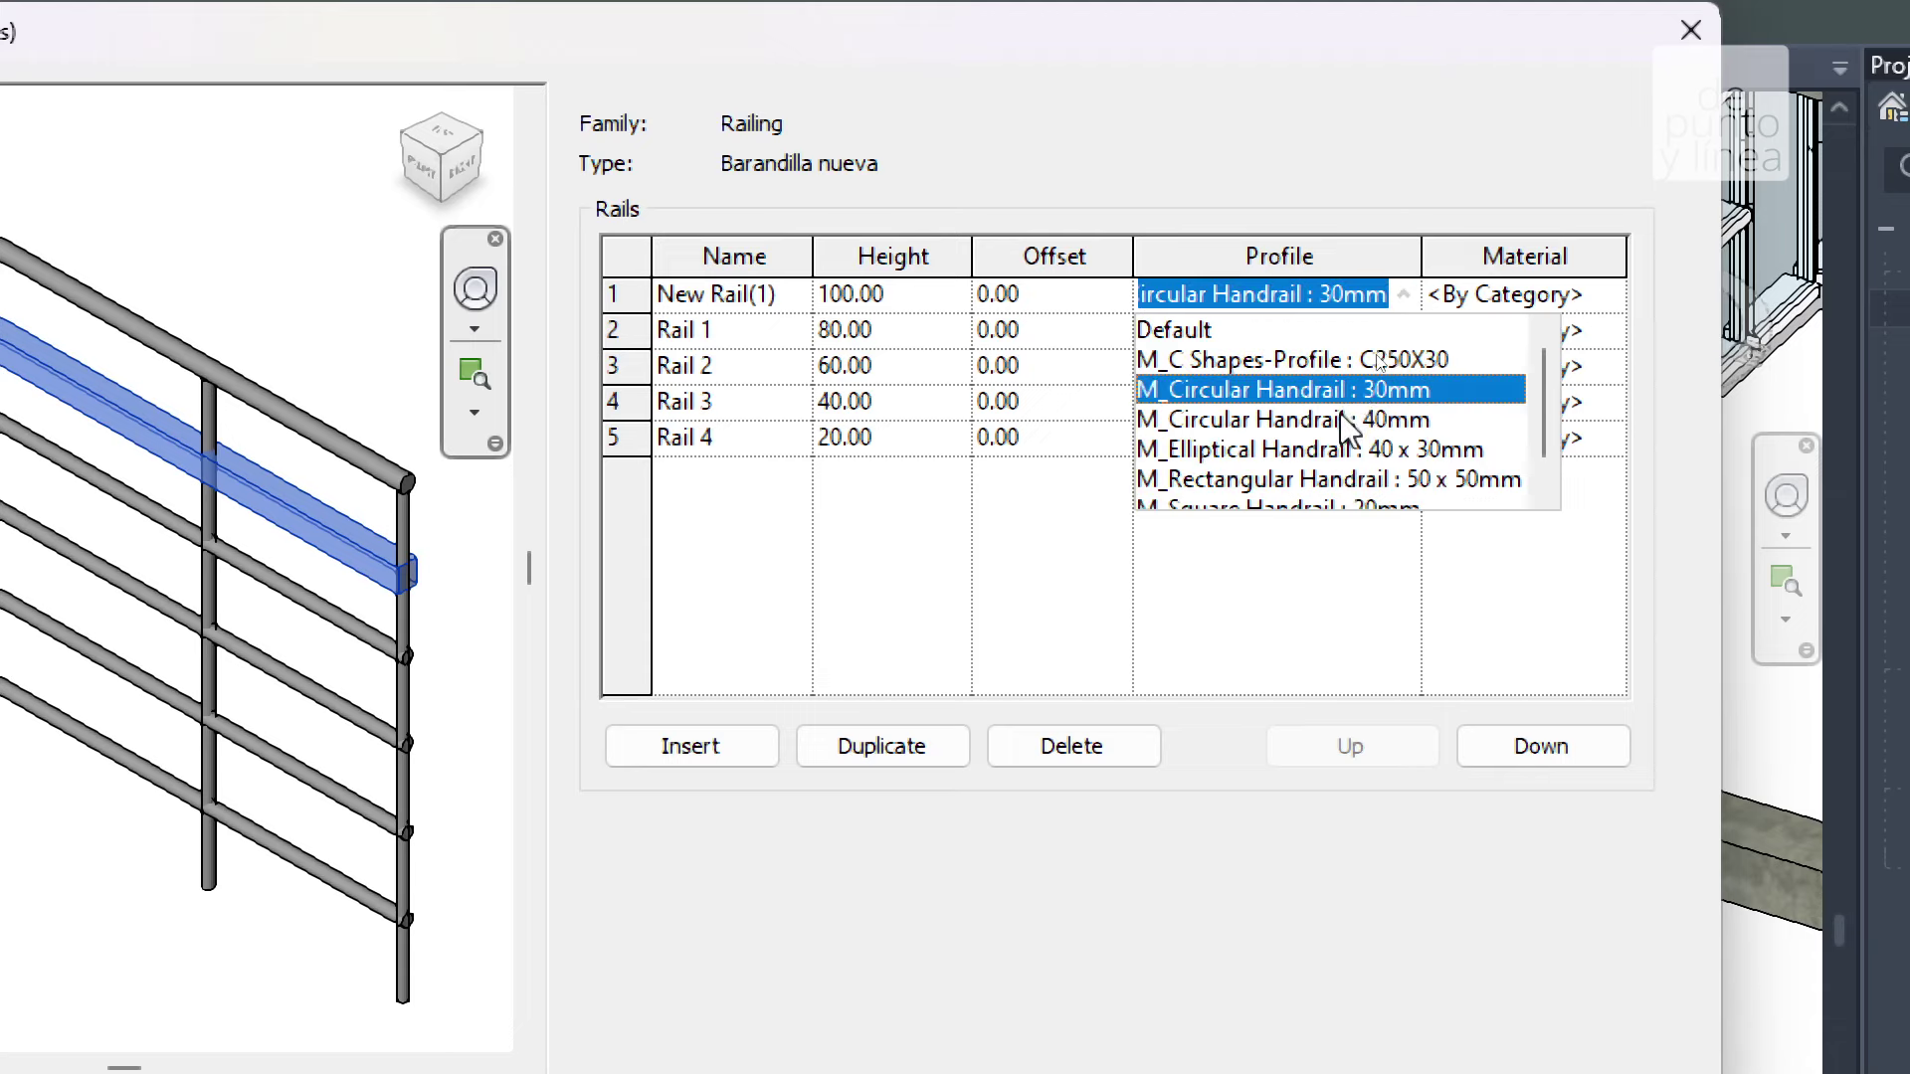
pyautogui.scroll(-1, 1398, 398)
pyautogui.click(1278, 481)
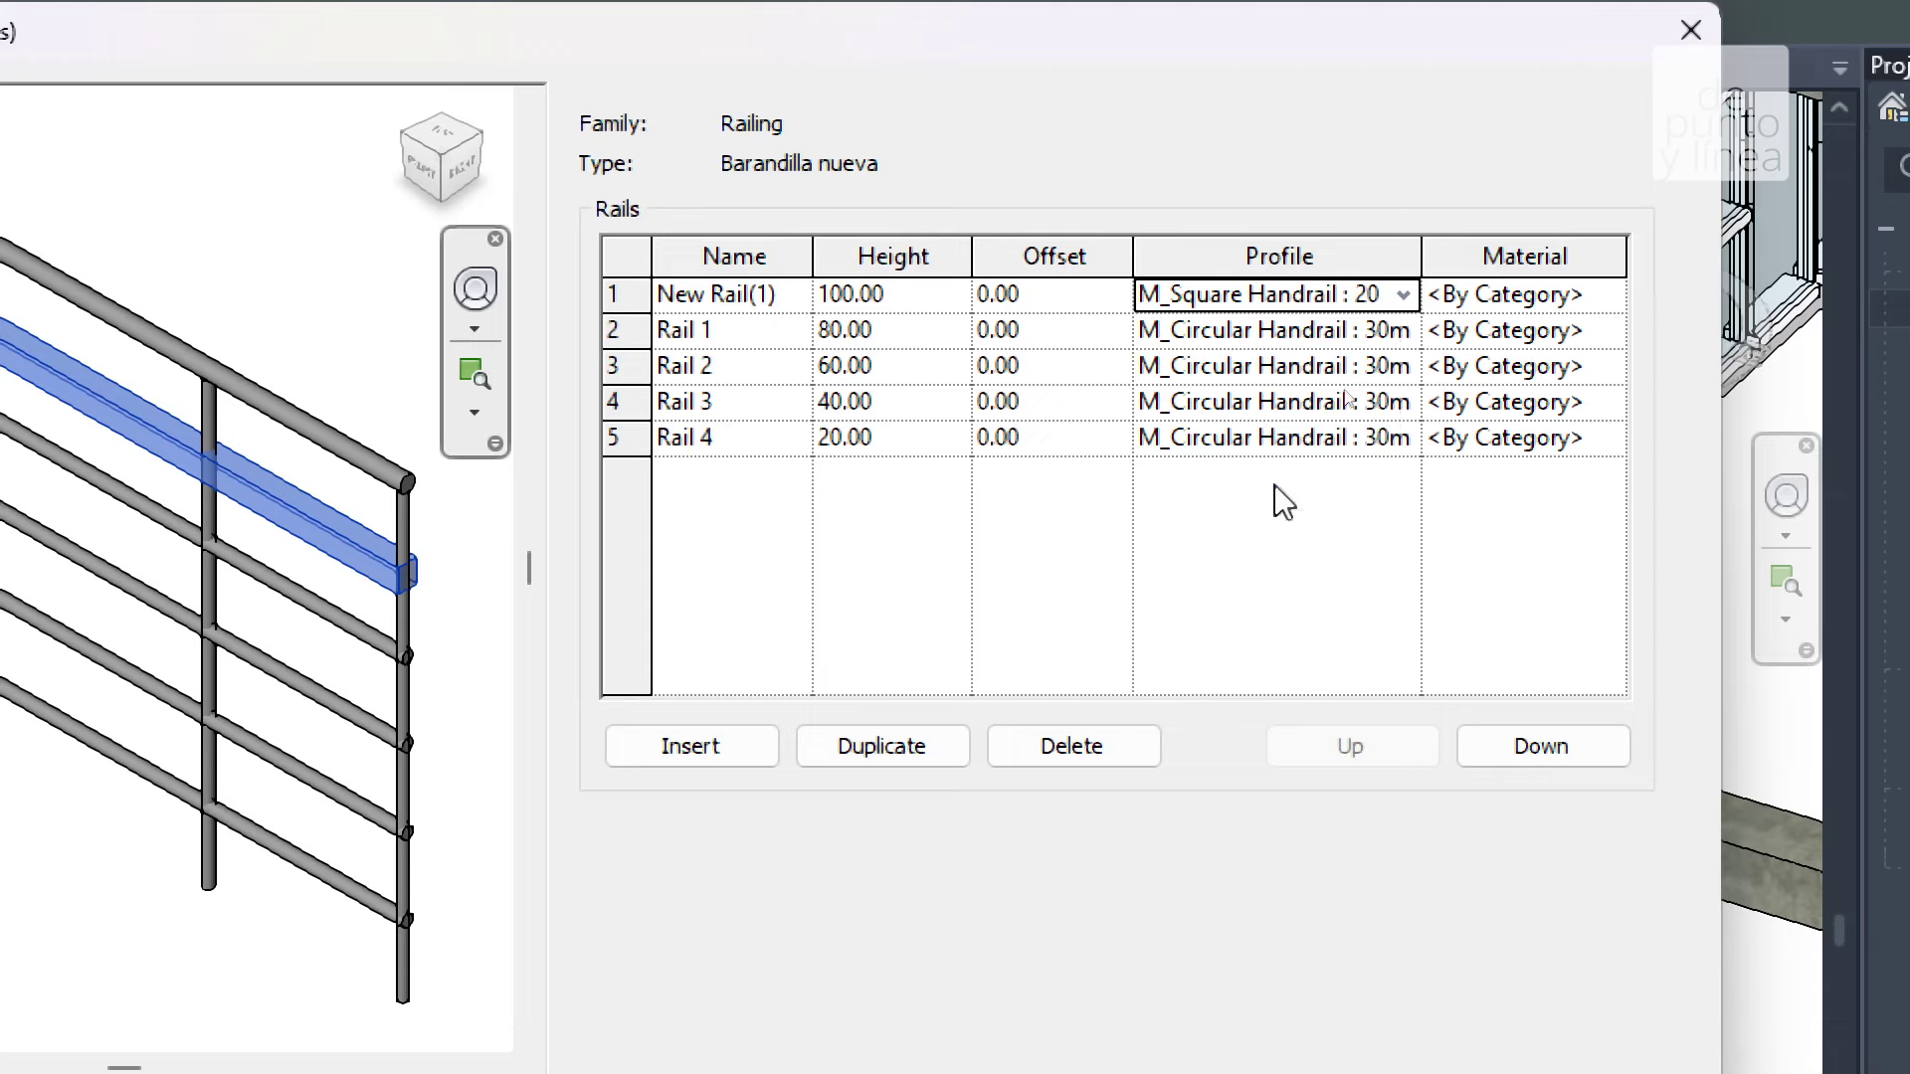
pyautogui.click(1402, 331)
pyautogui.scroll(-1, 1338, 527)
pyautogui.click(1343, 533)
pyautogui.click(1405, 366)
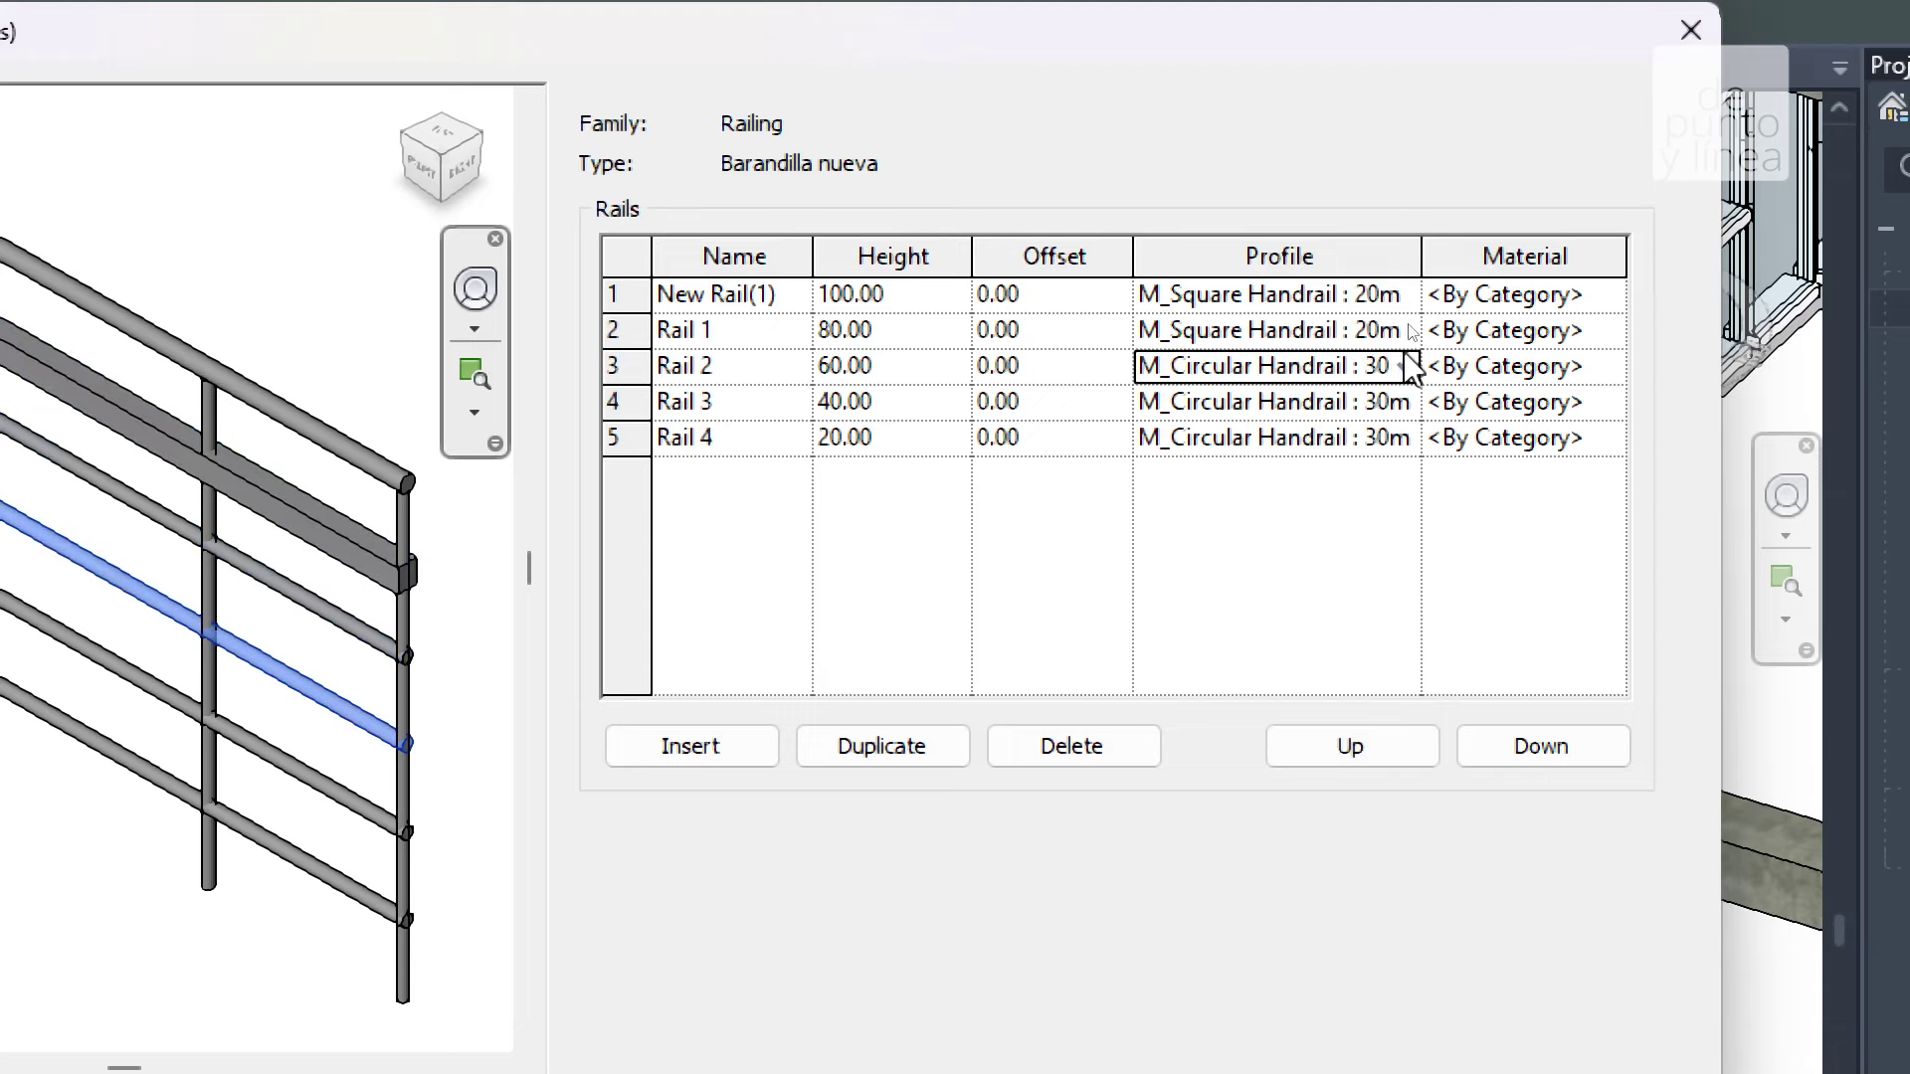
pyautogui.scroll(-1, 1357, 513)
pyautogui.click(1369, 550)
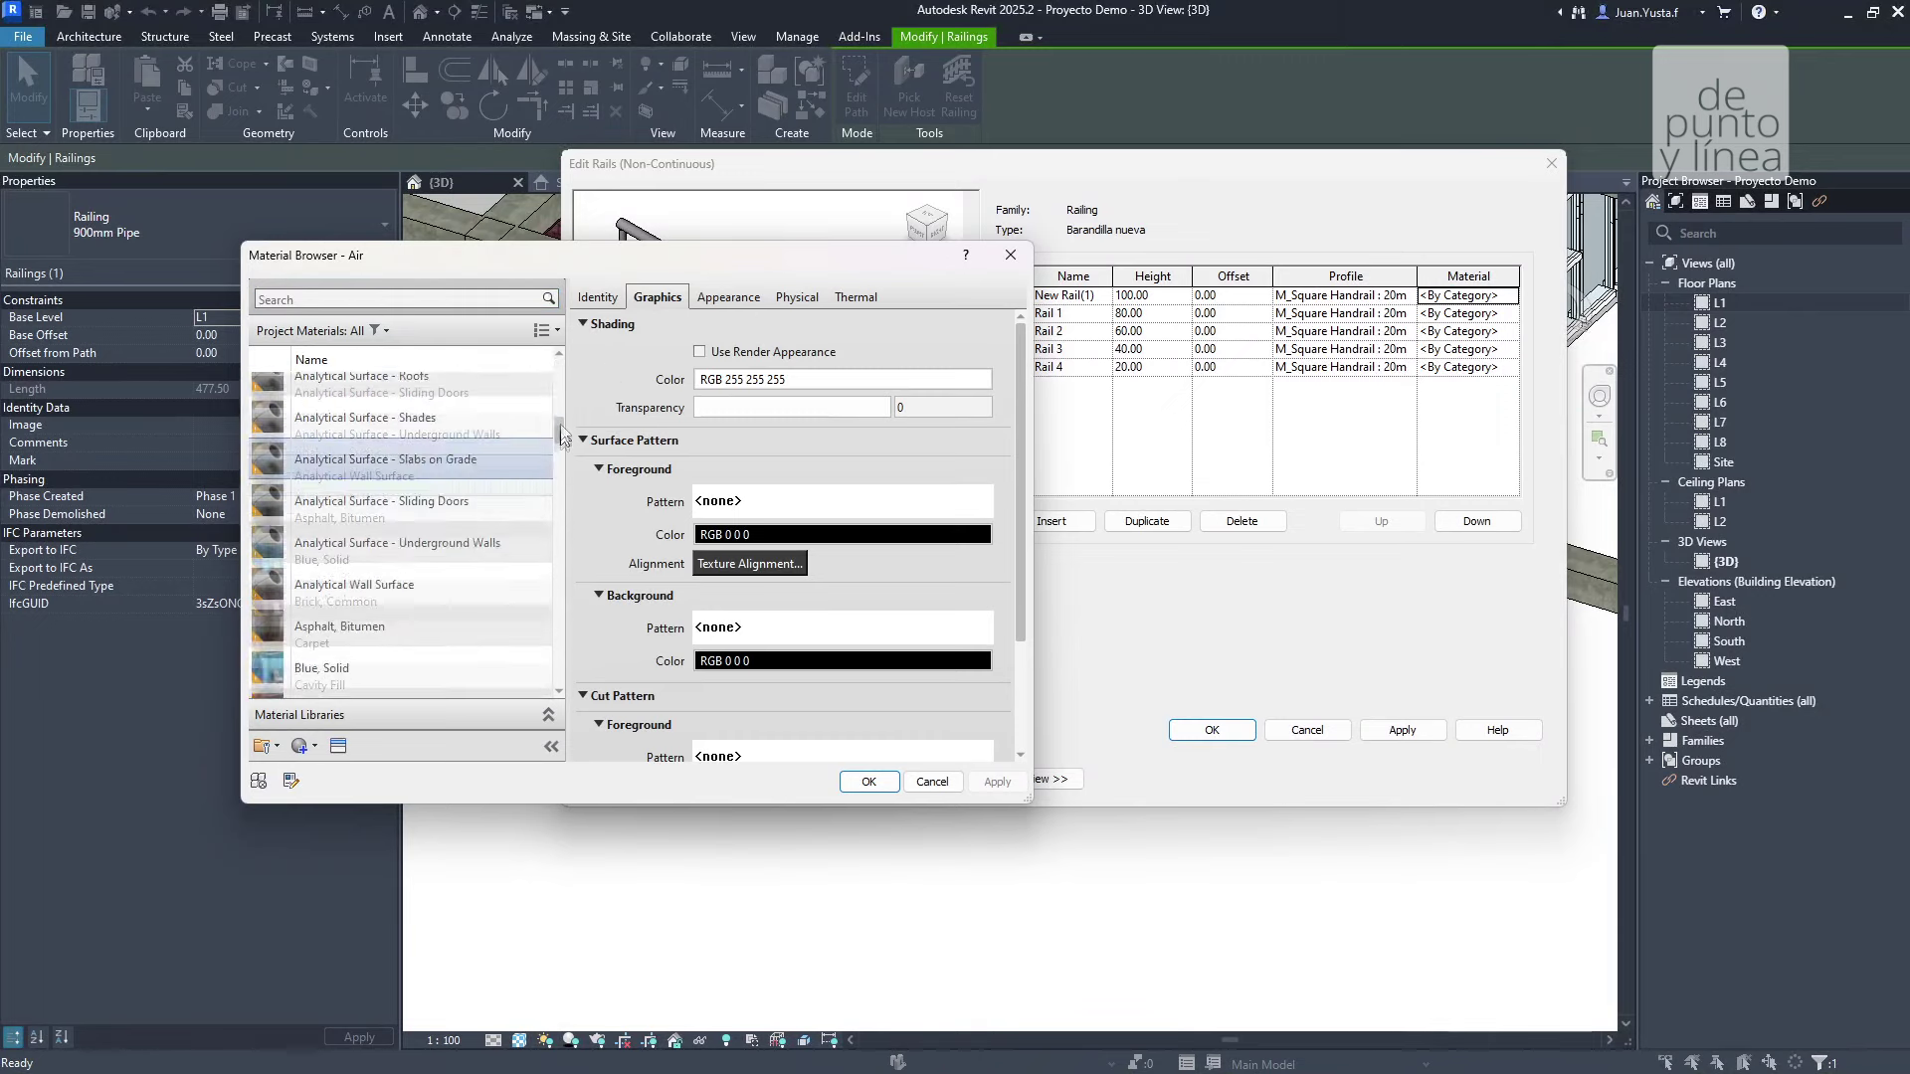
# Choose Wood - Stained as the rail material in the Material Browser.
pyautogui.press('w')
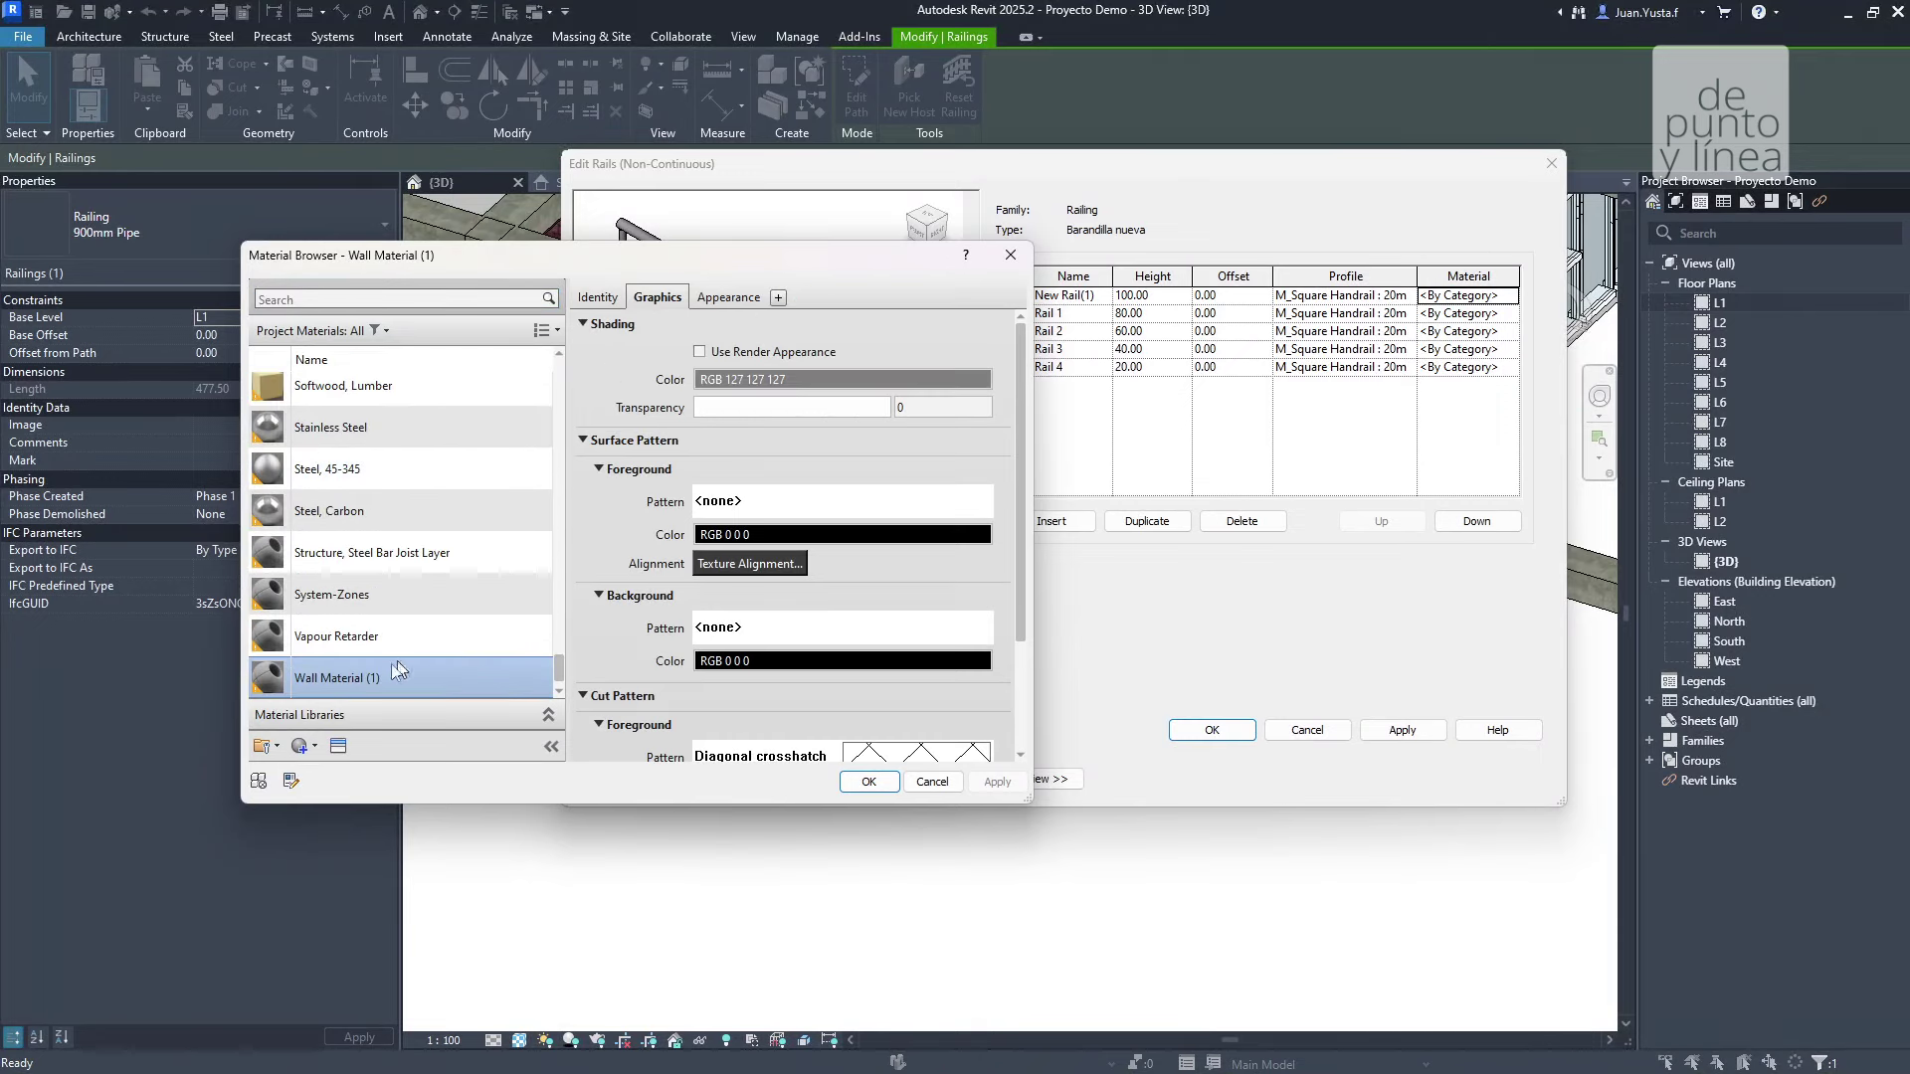
pyautogui.scroll(-1, 378, 675)
pyautogui.click(337, 677)
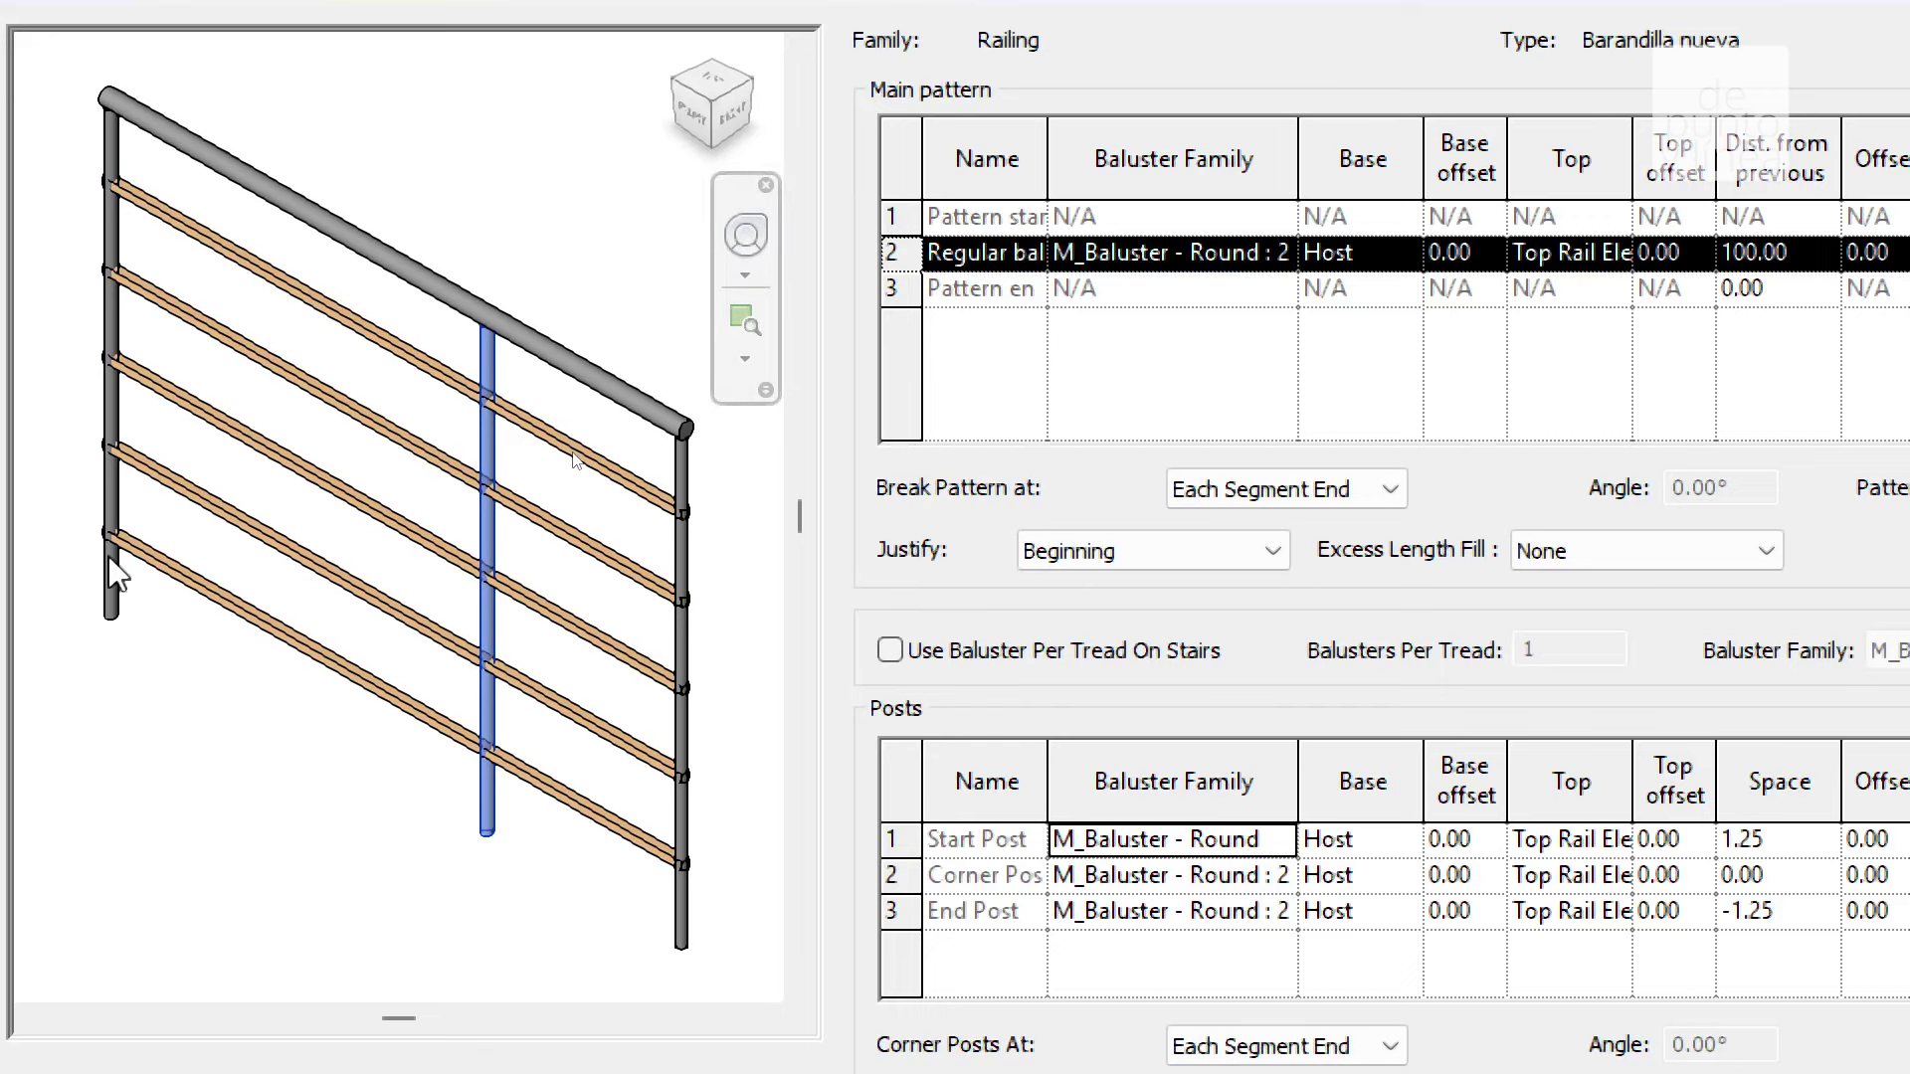
# Set the regular balusters to M_Baluster - Square, spaced 20 apart.
pyautogui.click(510, 433)
pyautogui.click(1174, 252)
pyautogui.click(1279, 251)
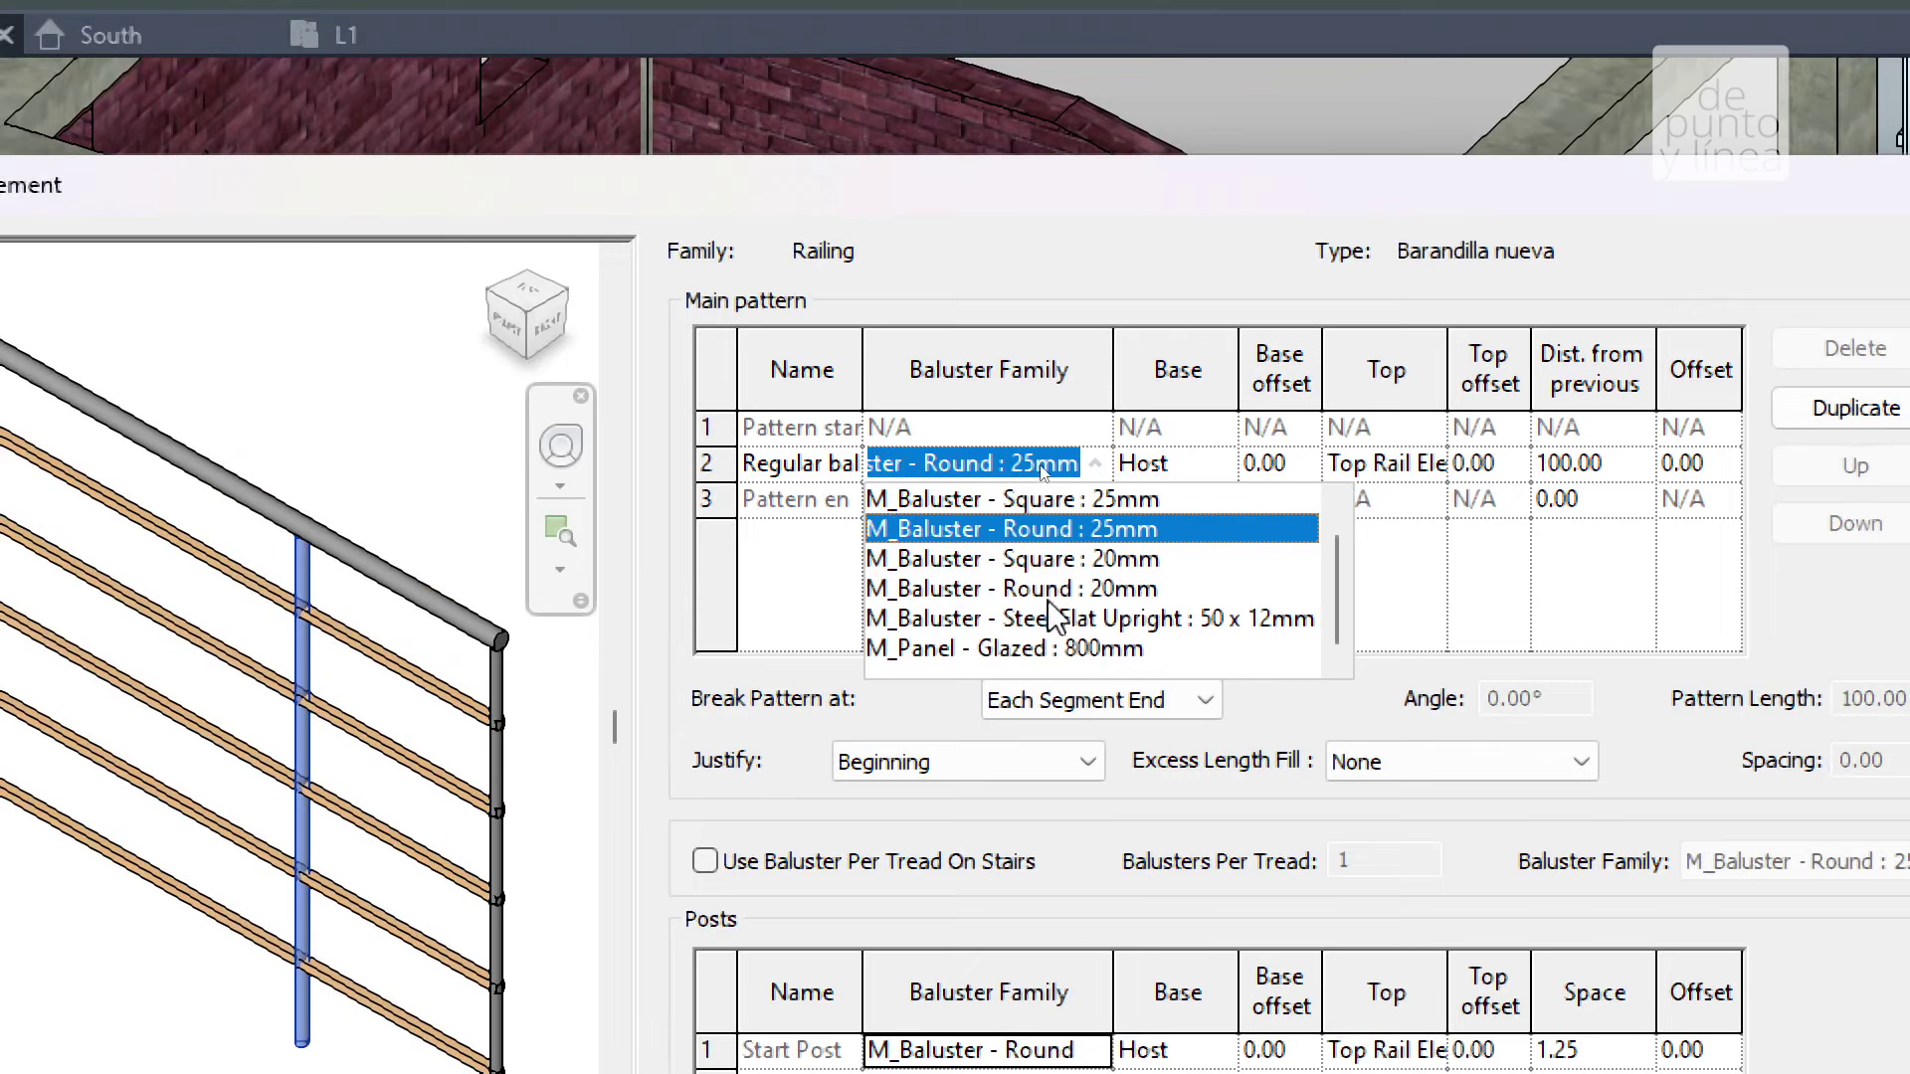
pyautogui.click(1056, 560)
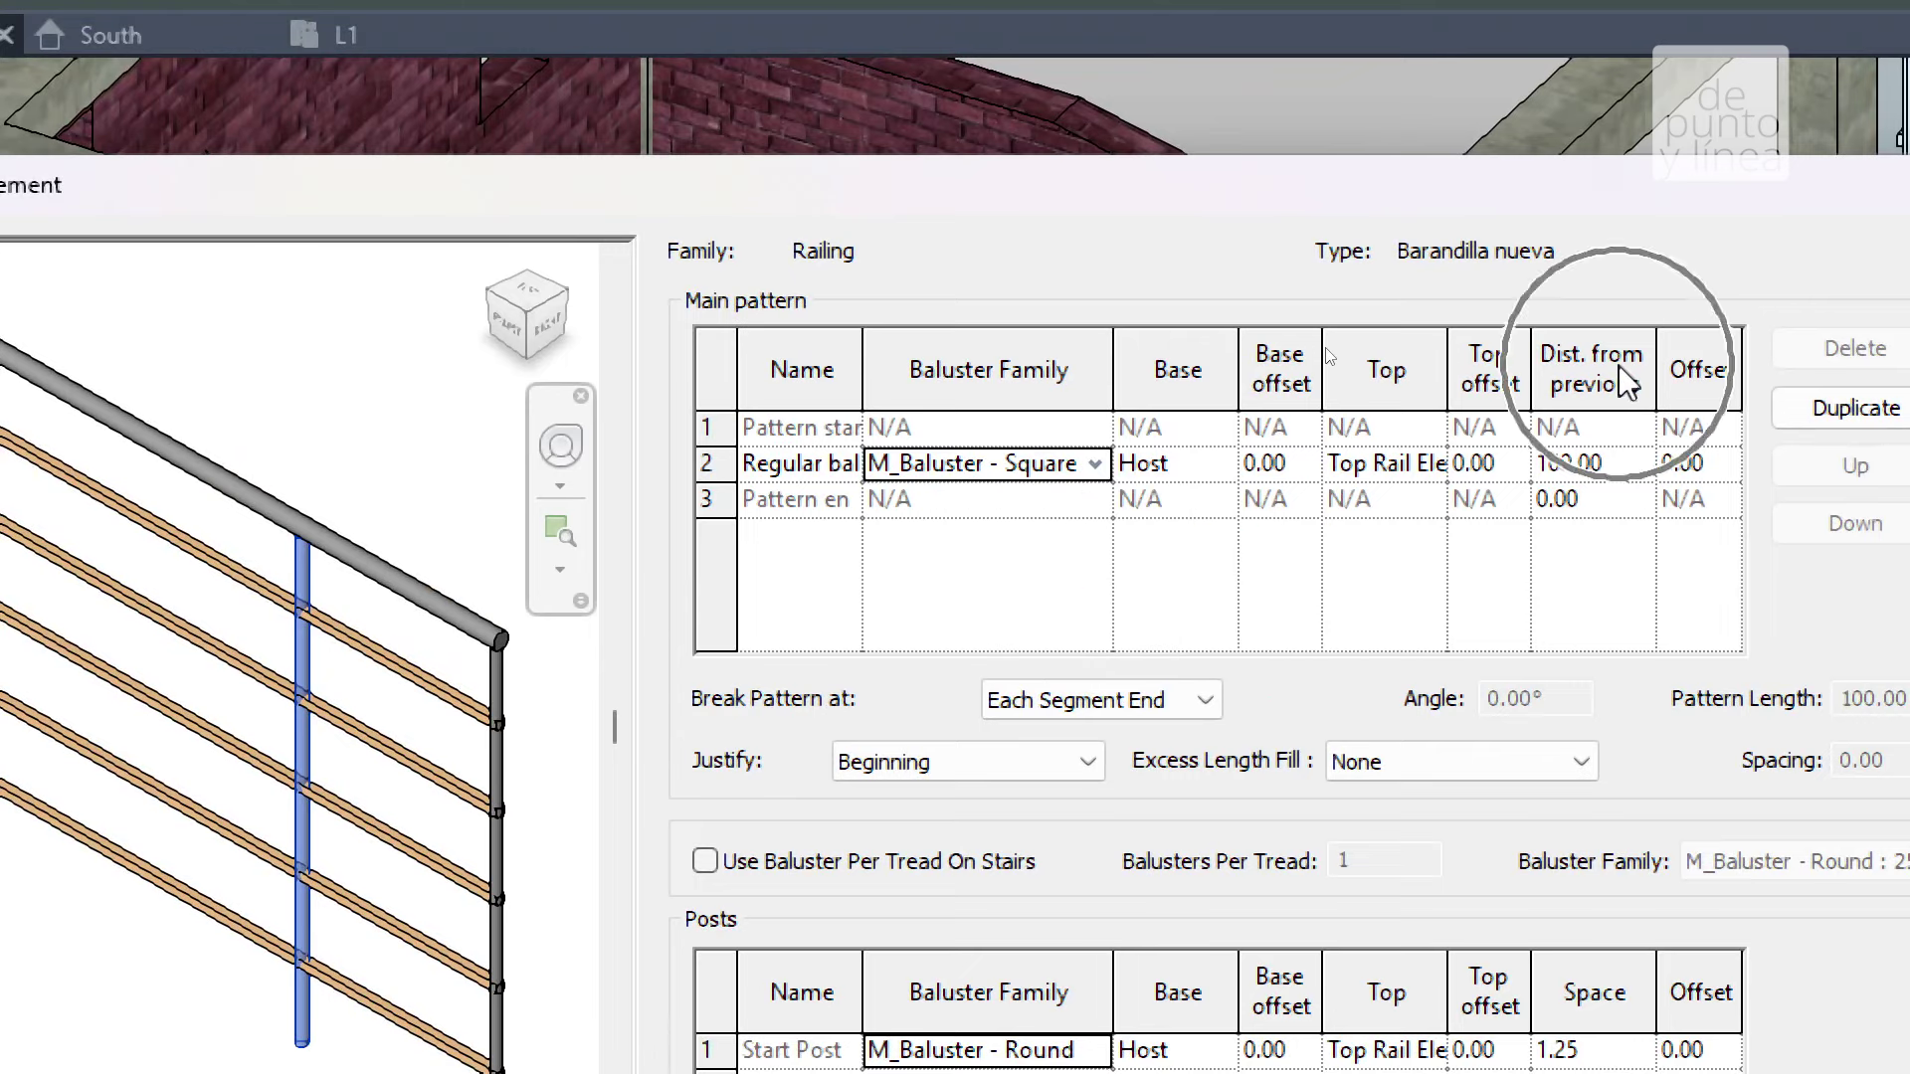
pyautogui.click(1552, 463)
pyautogui.write('20')
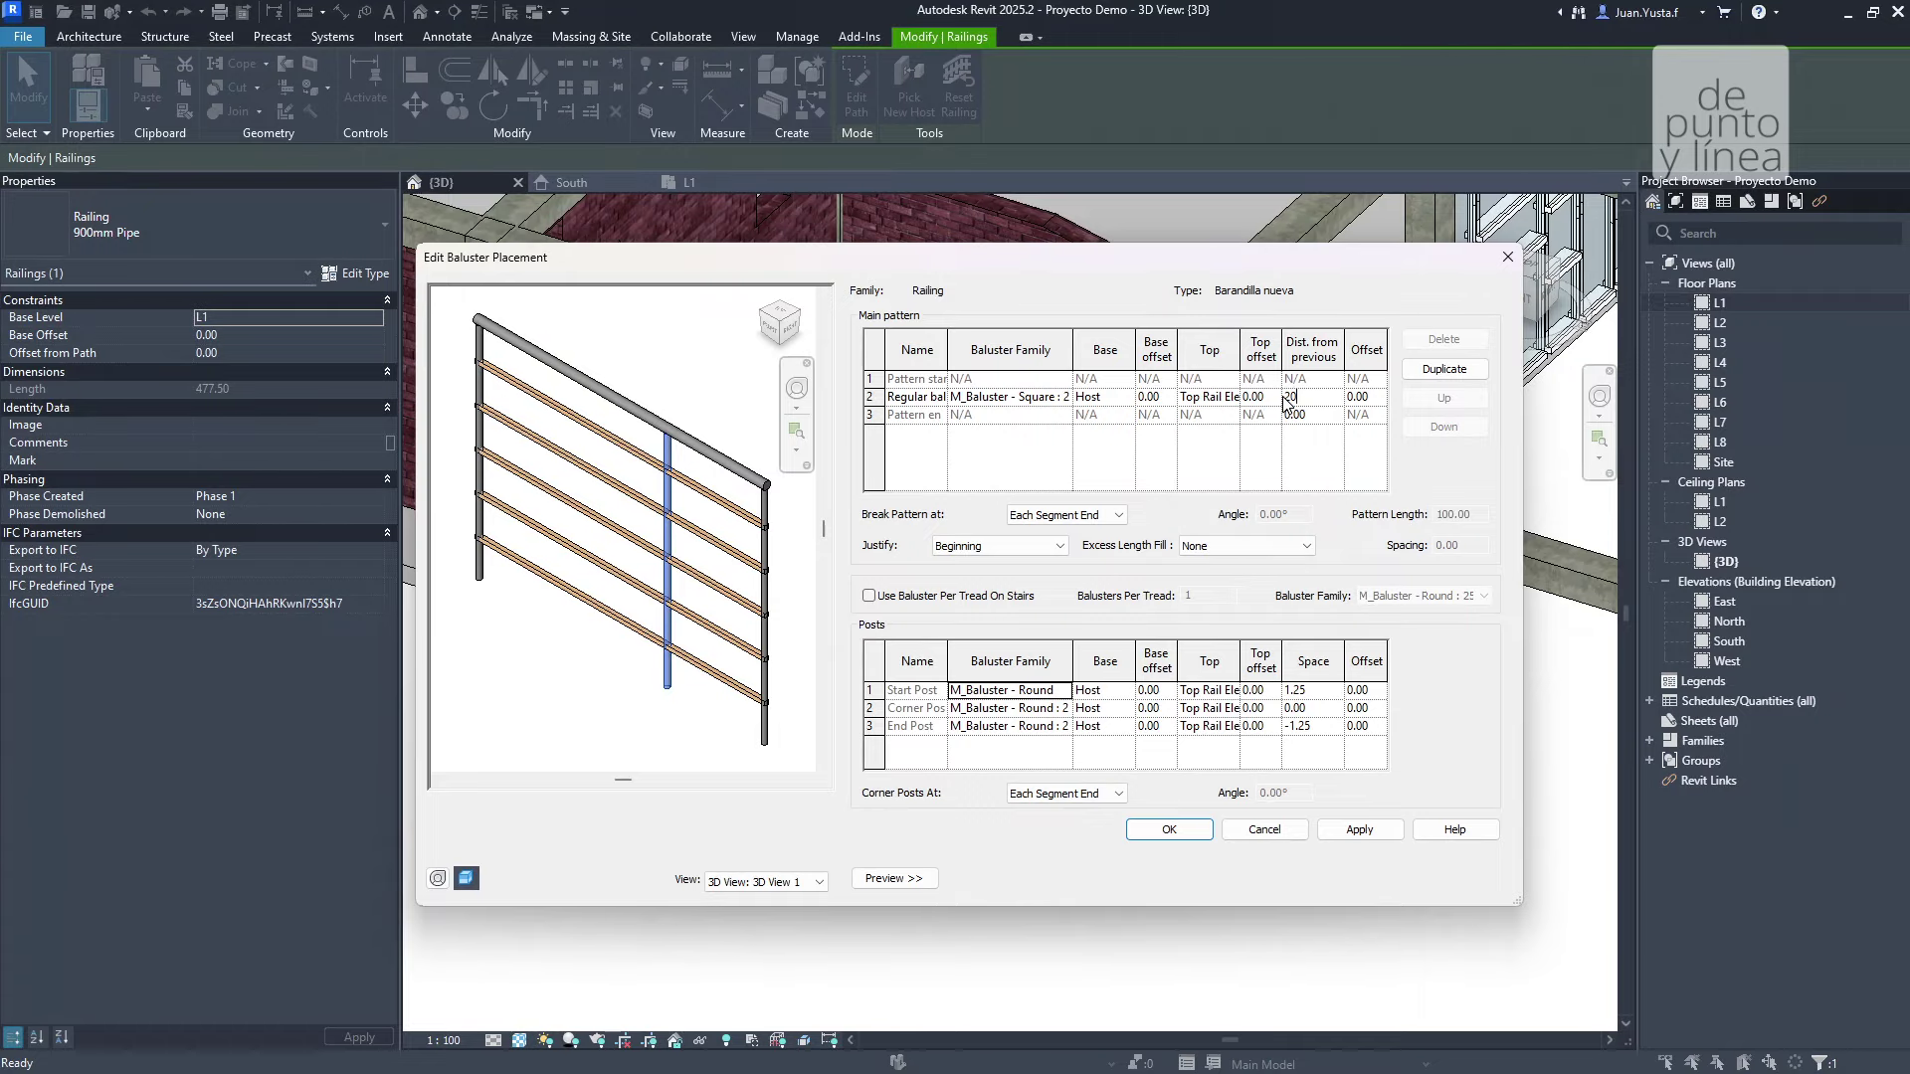
# Make both start and end posts M_Baluster - Square : 20mm.
pyautogui.click(1375, 841)
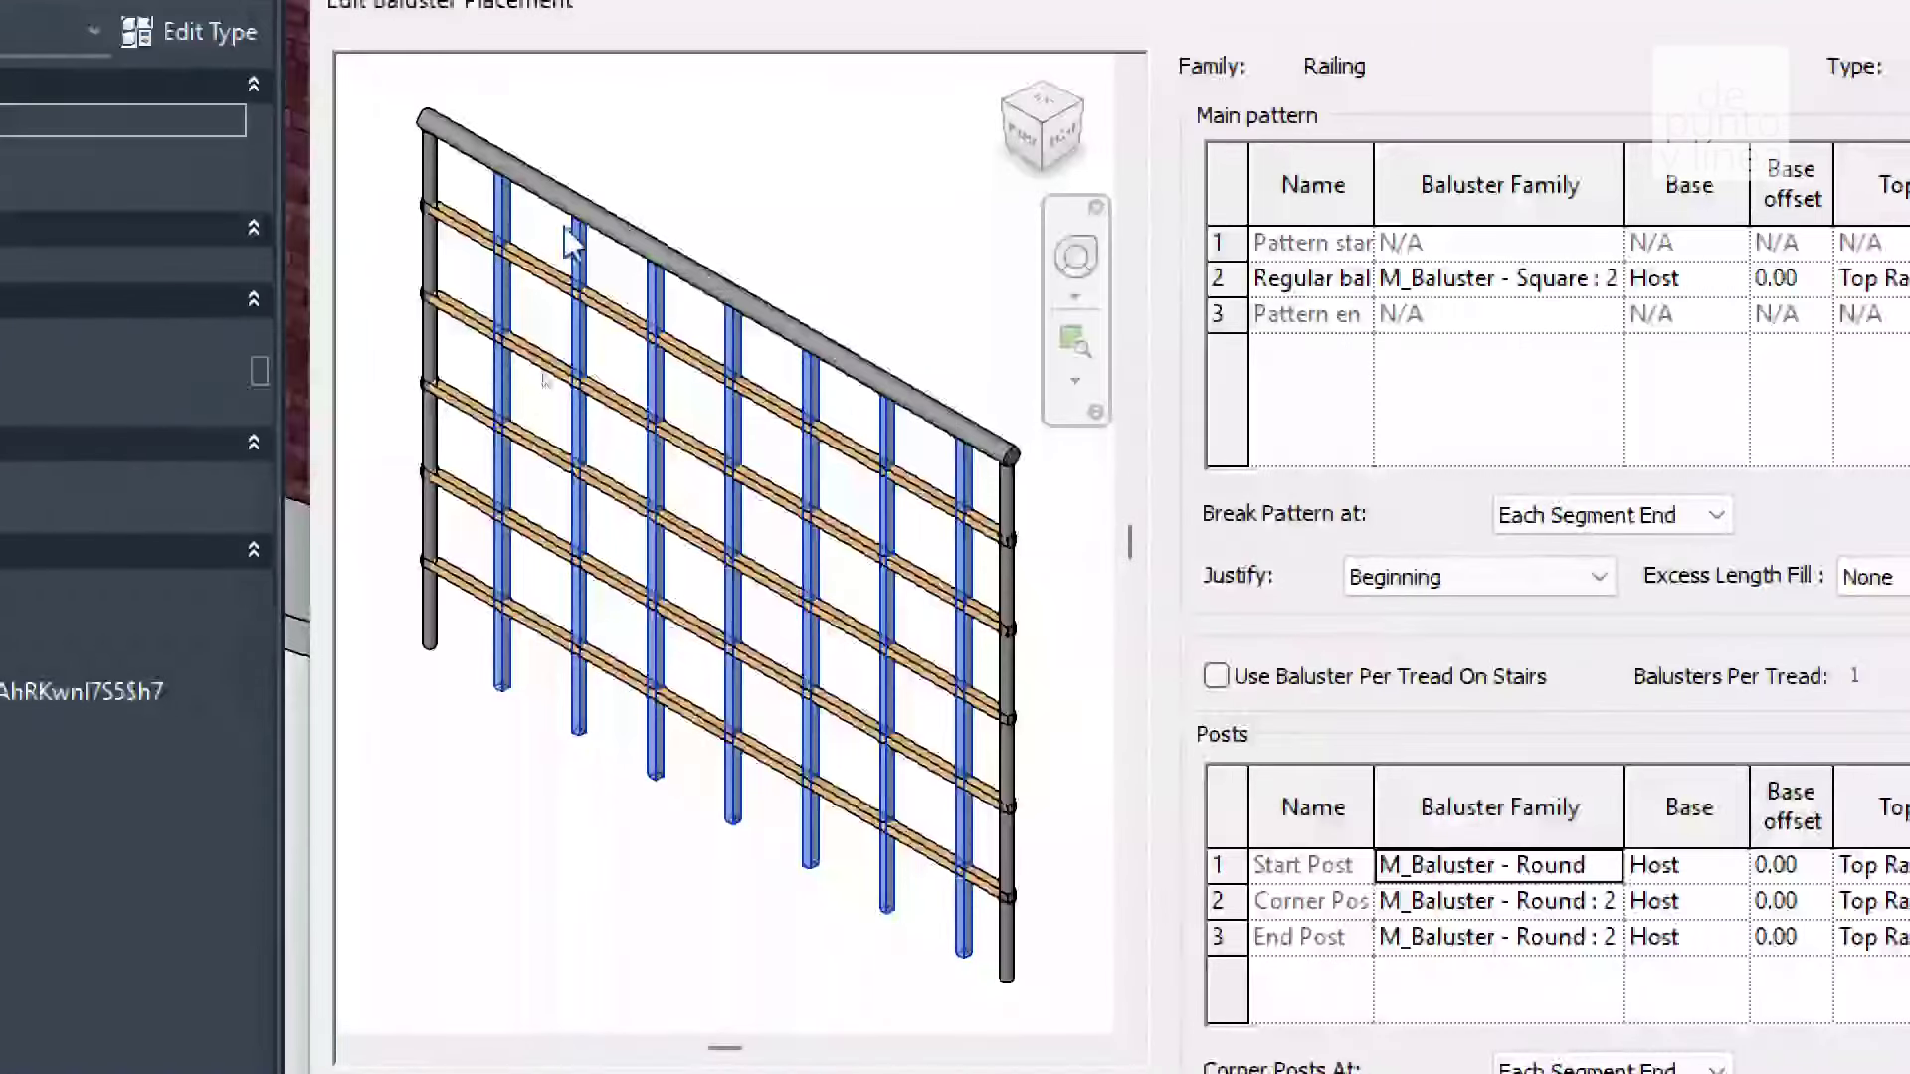
pyautogui.click(1380, 858)
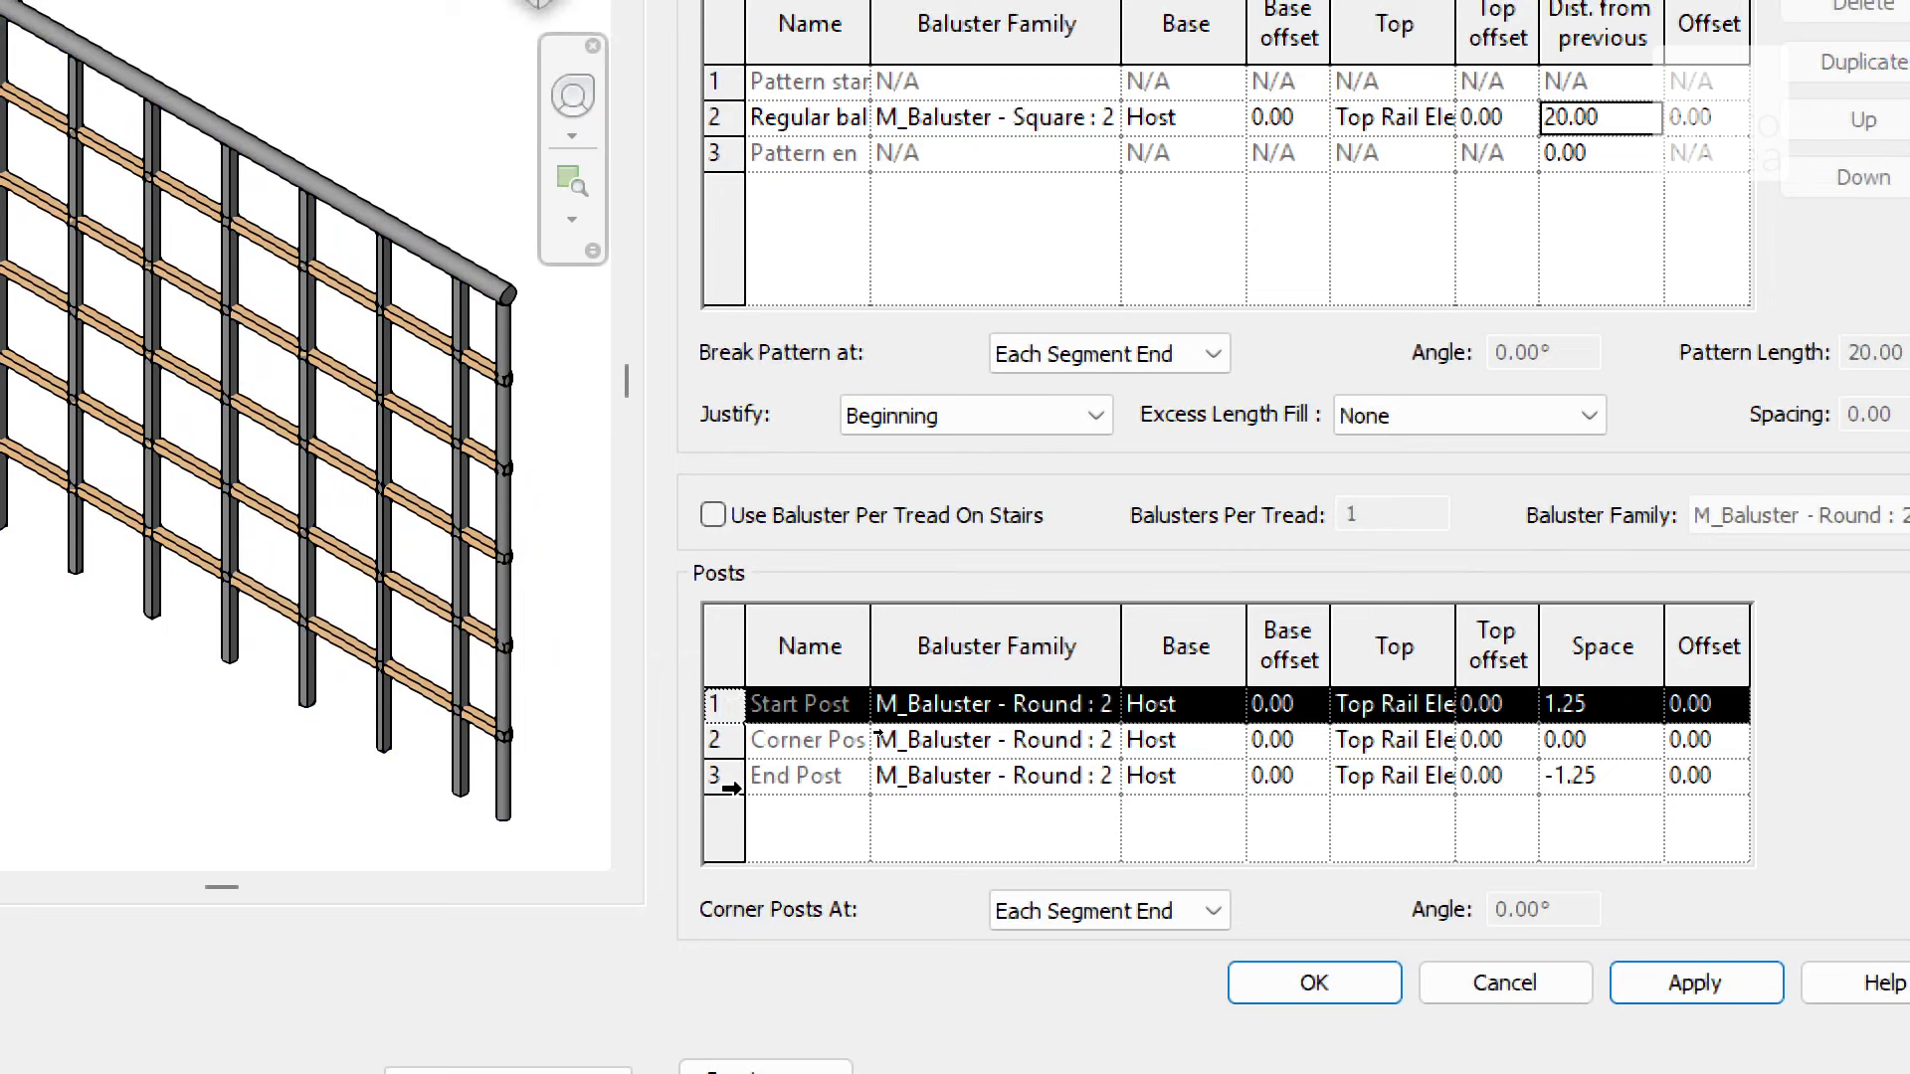
pyautogui.click(733, 788)
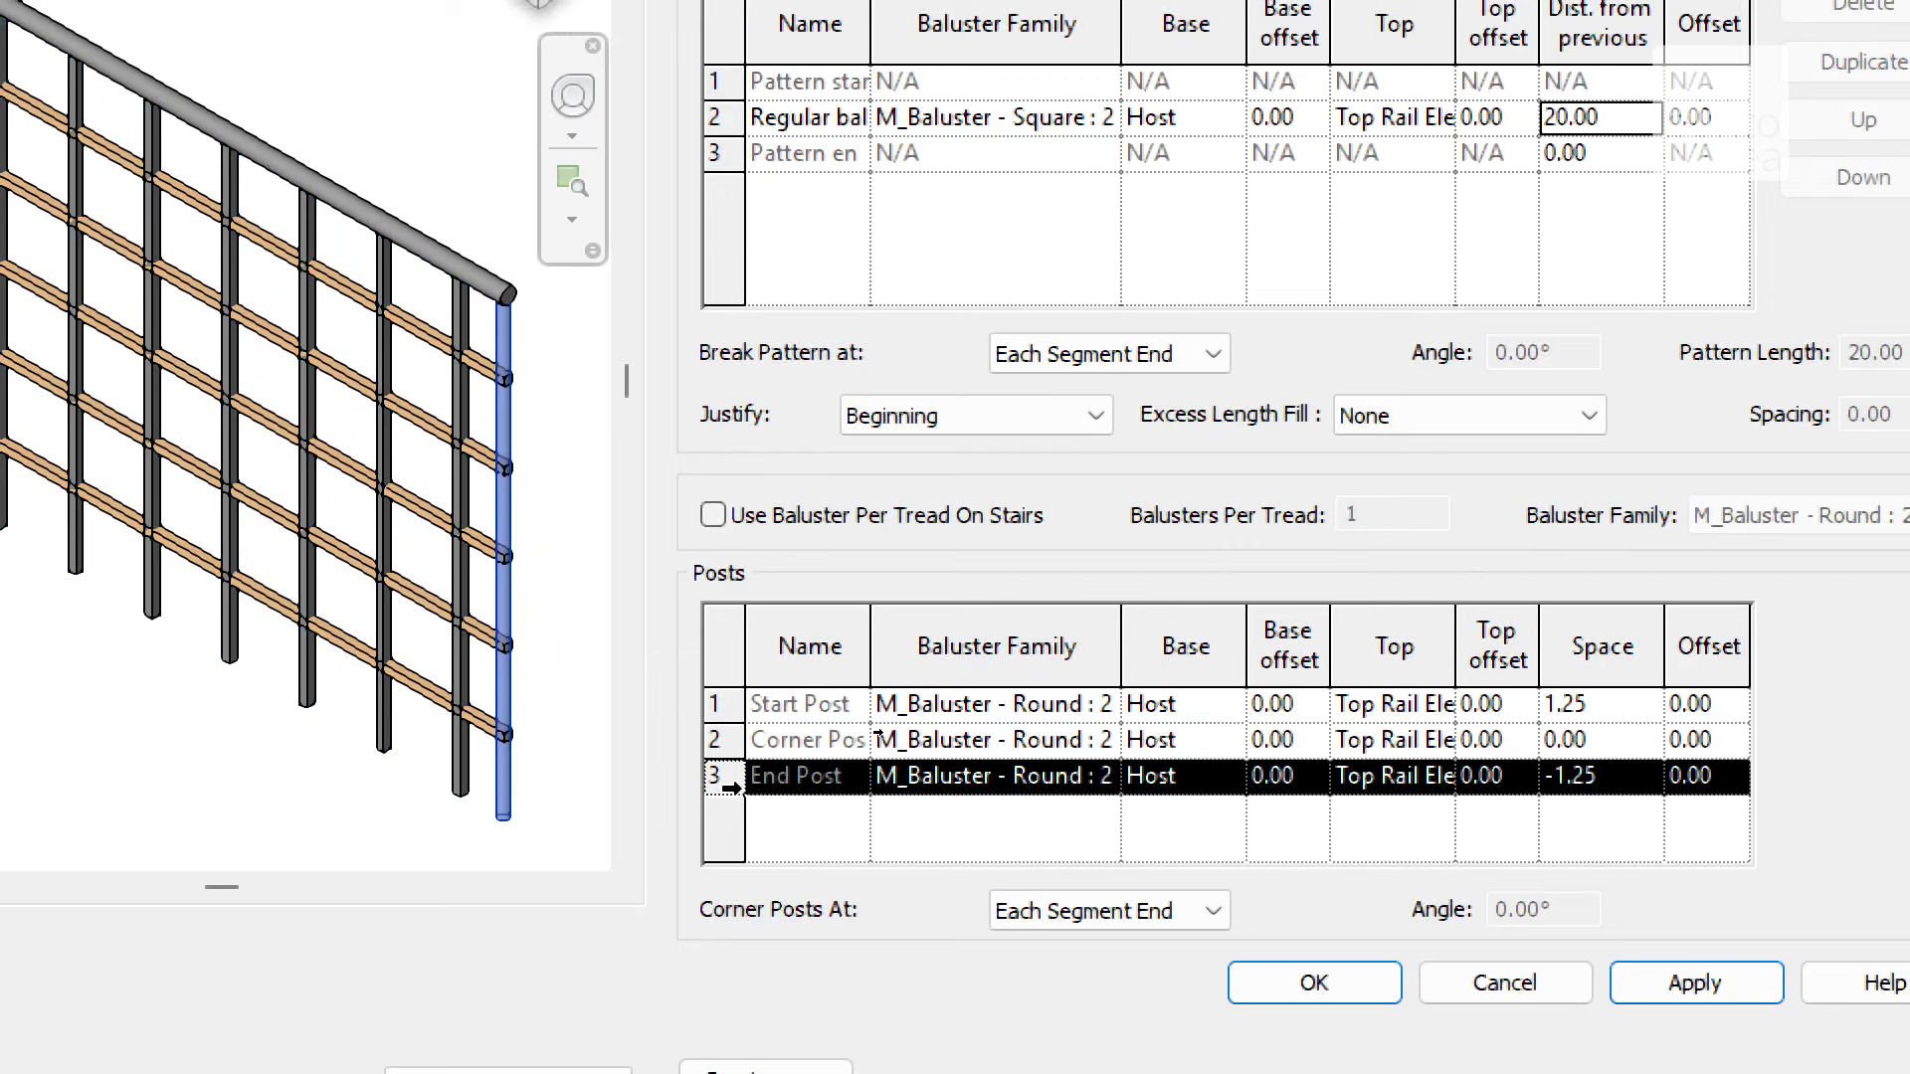
pyautogui.click(1104, 704)
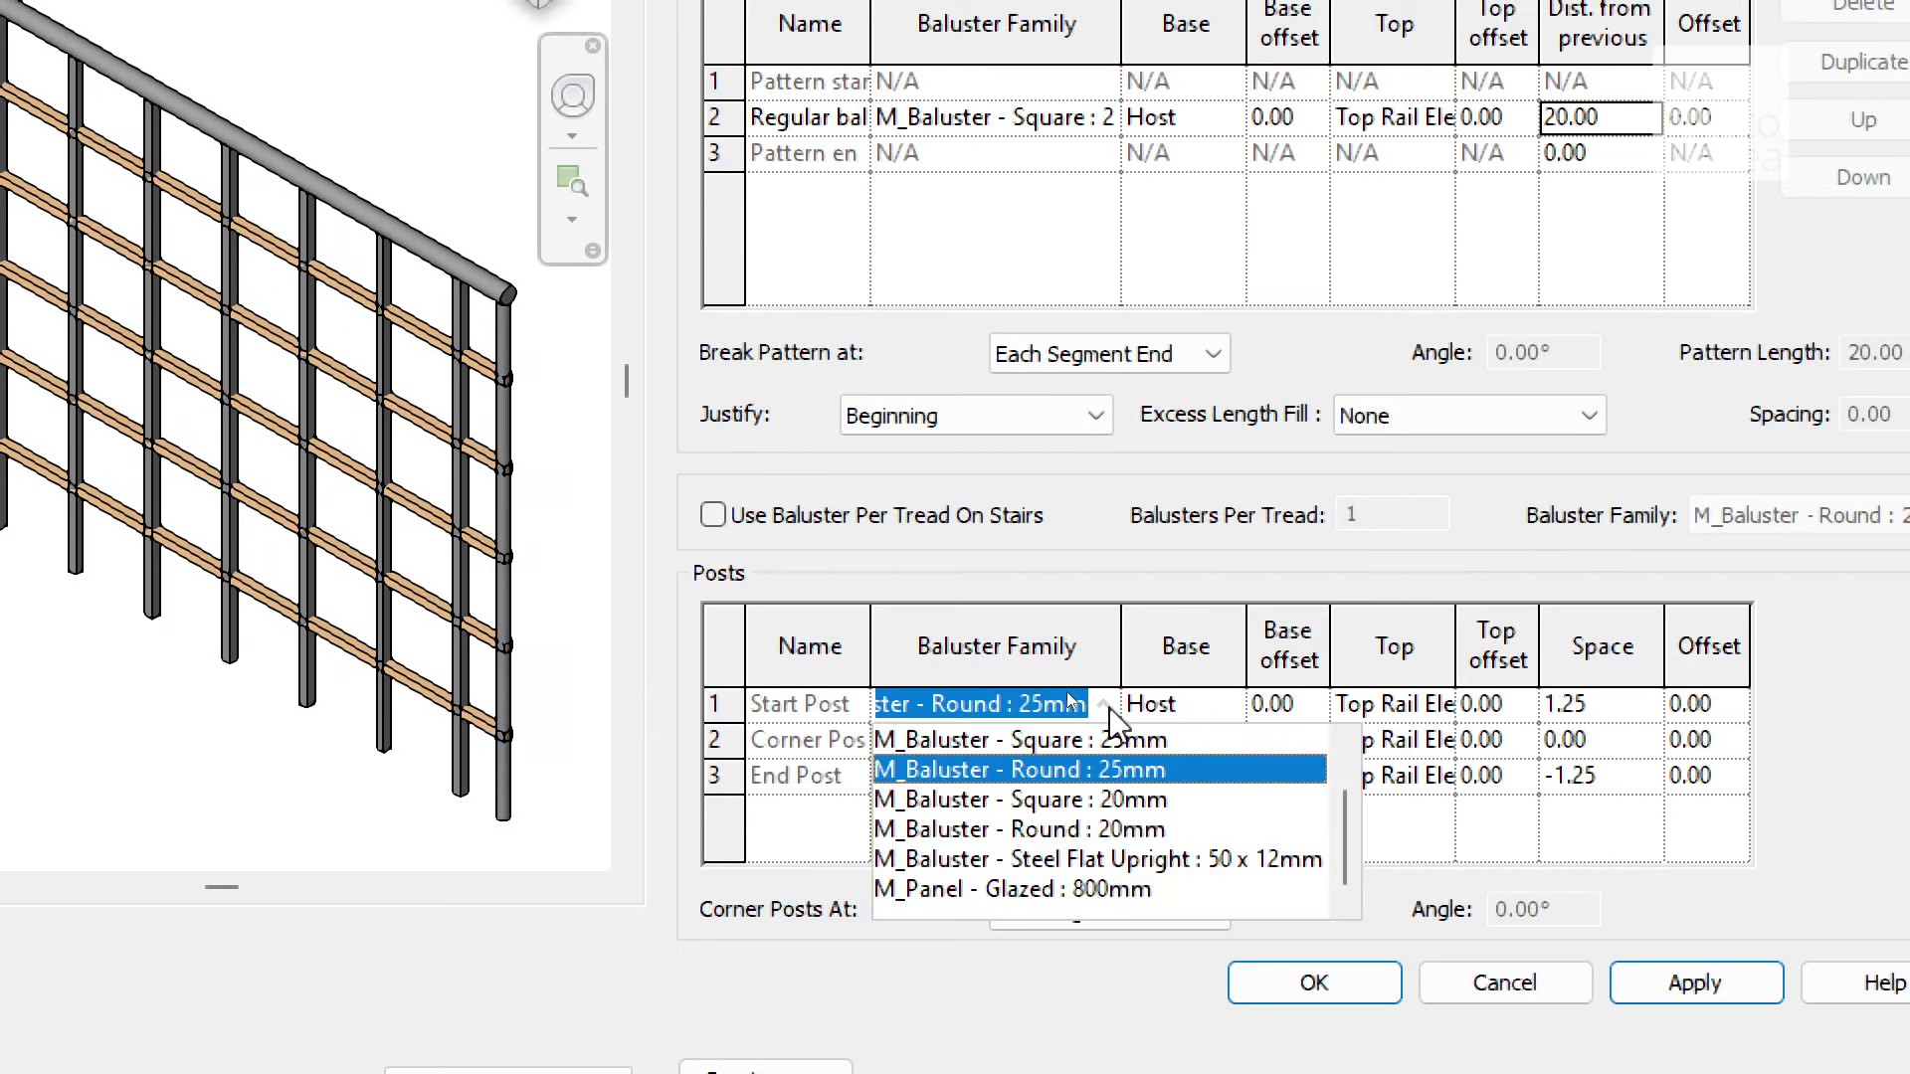
pyautogui.click(1064, 790)
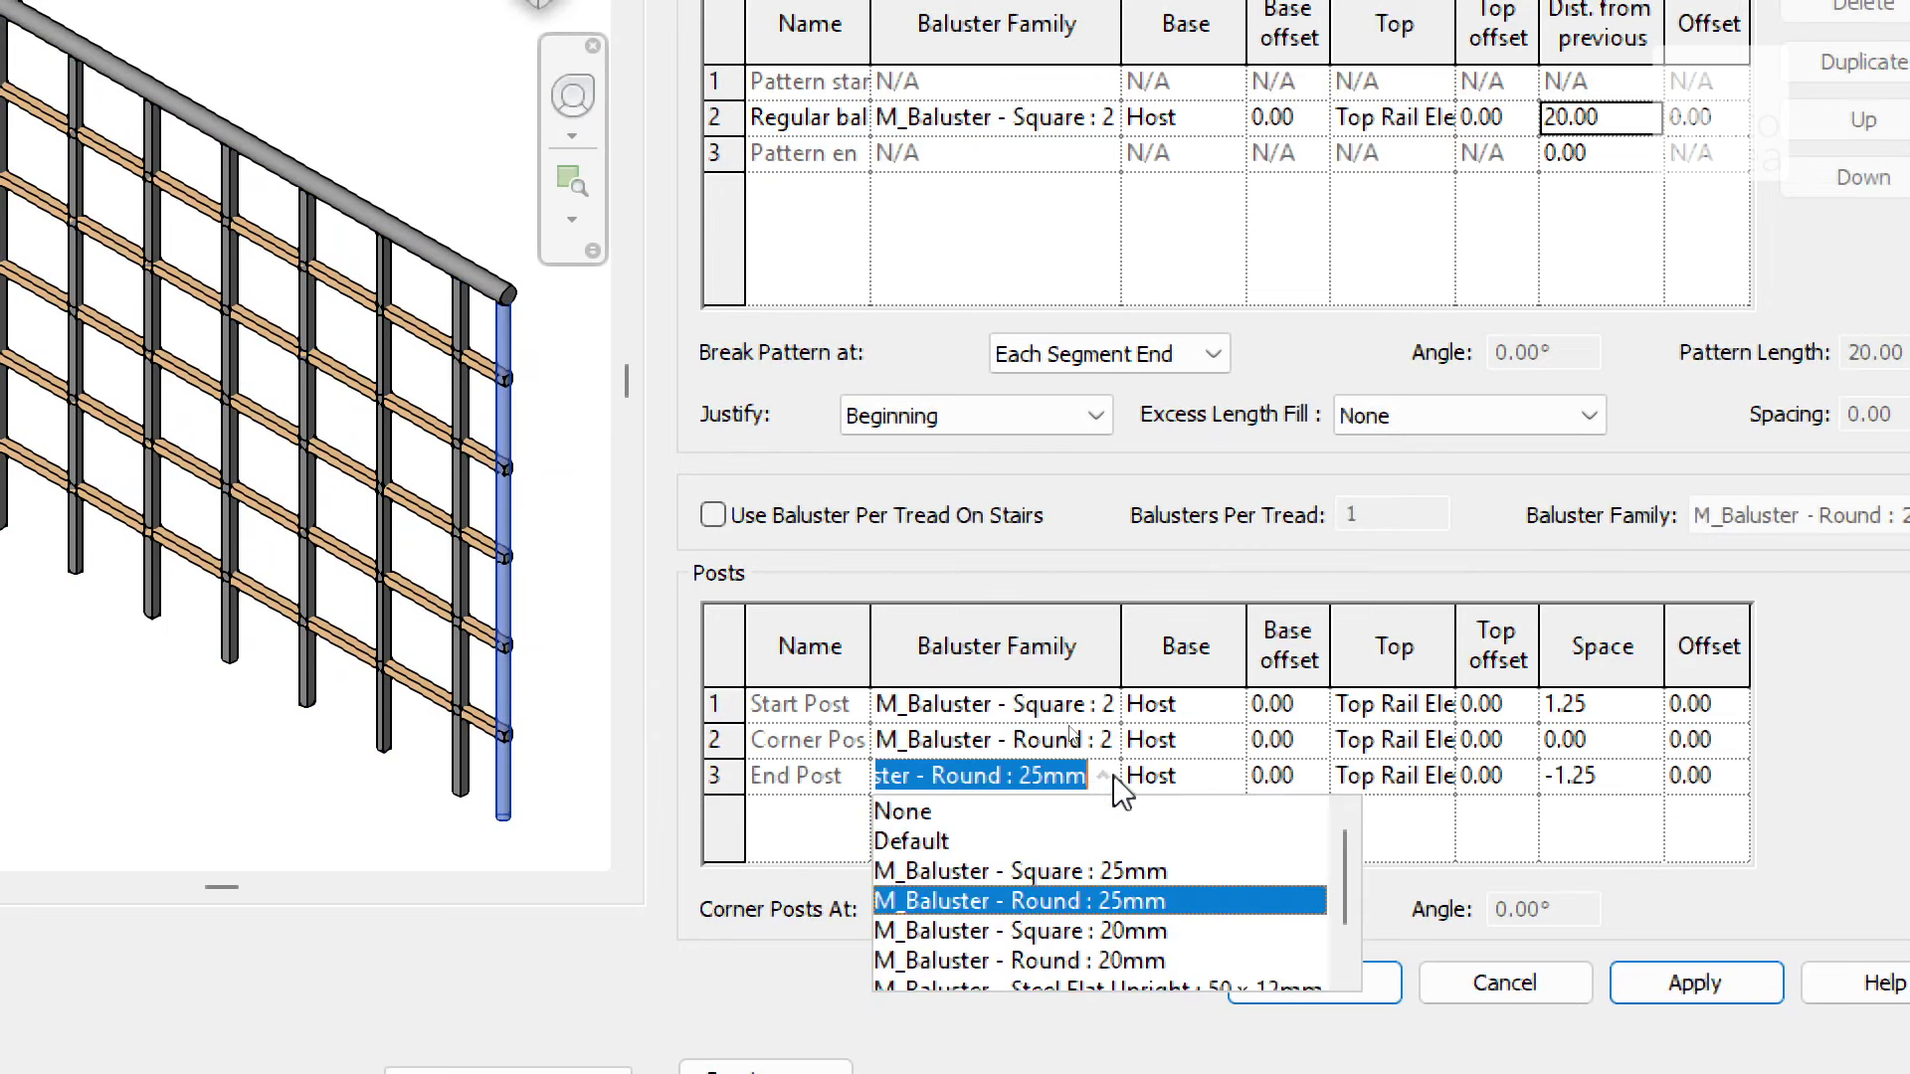
pyautogui.click(1071, 933)
pyautogui.click(1413, 706)
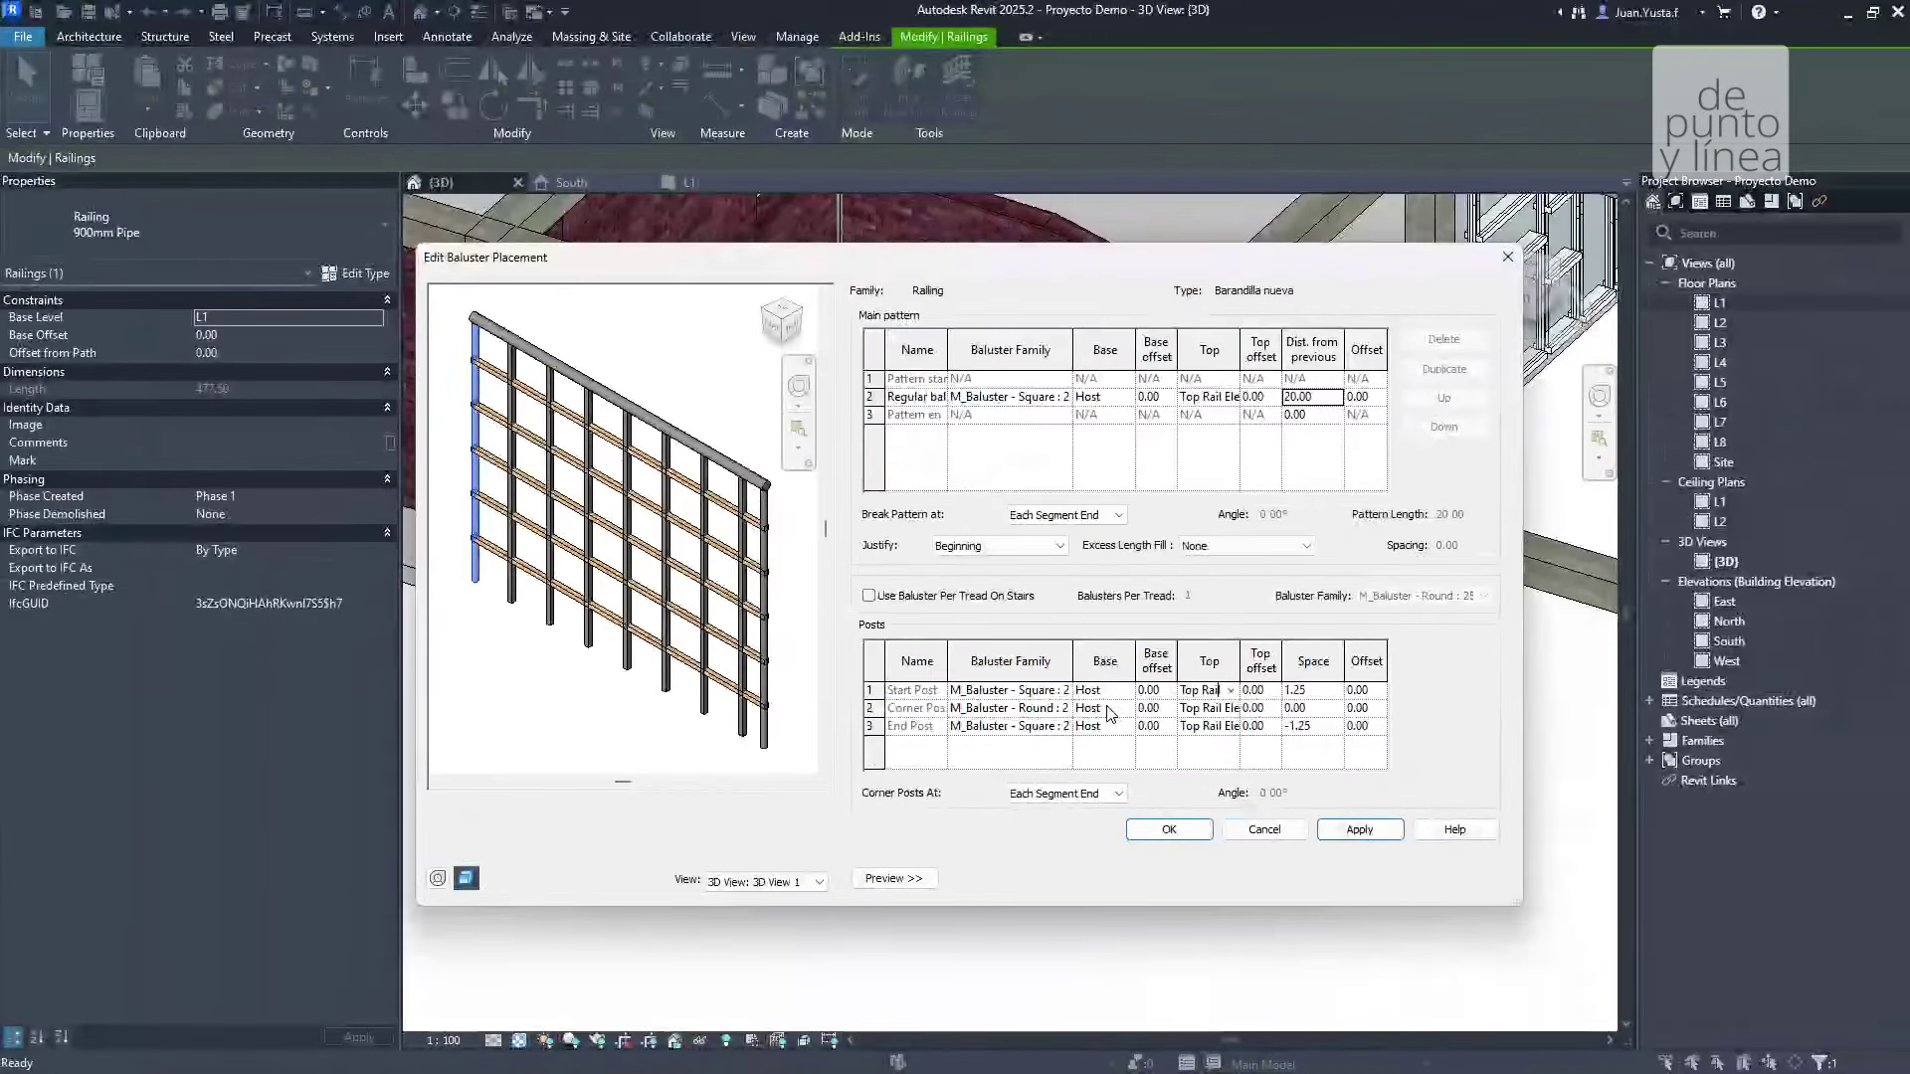
# Apply the baluster placement and accept the railing type properties.
pyautogui.click(1361, 829)
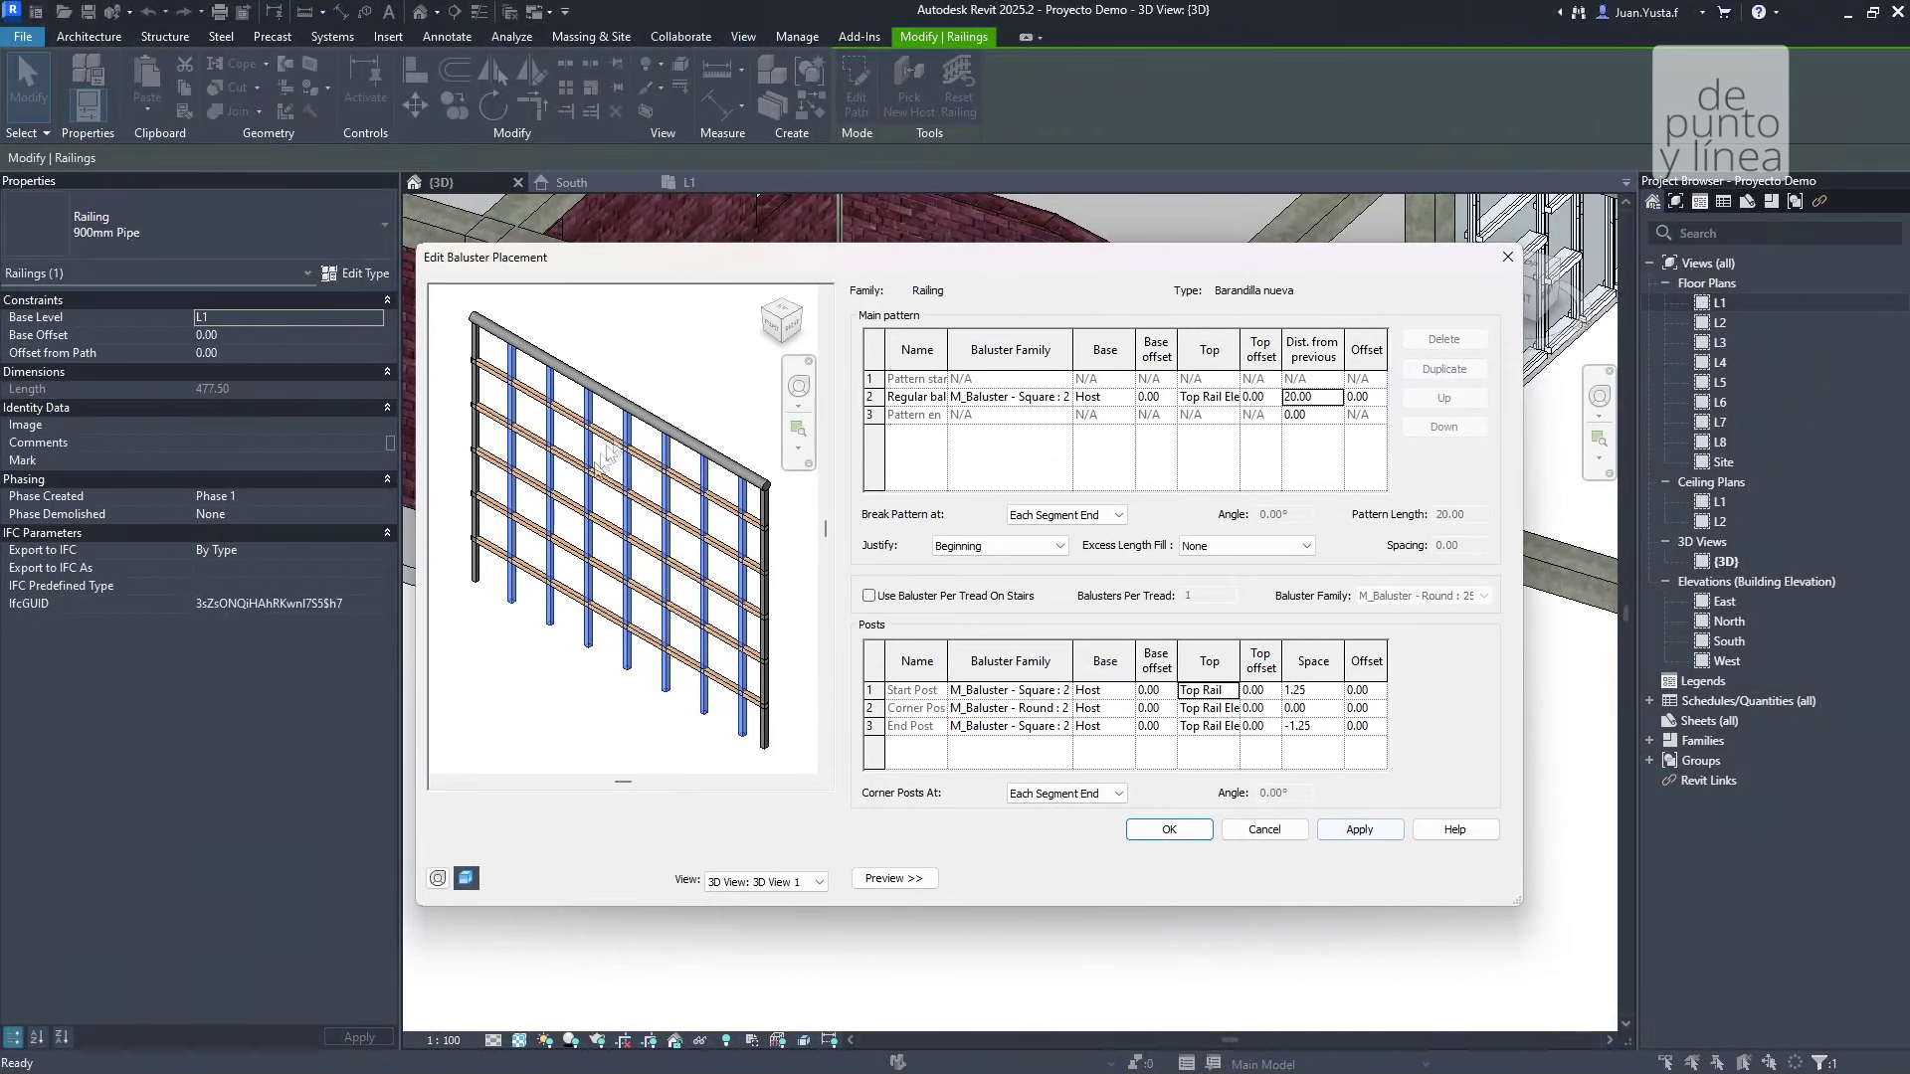
pyautogui.click(1171, 829)
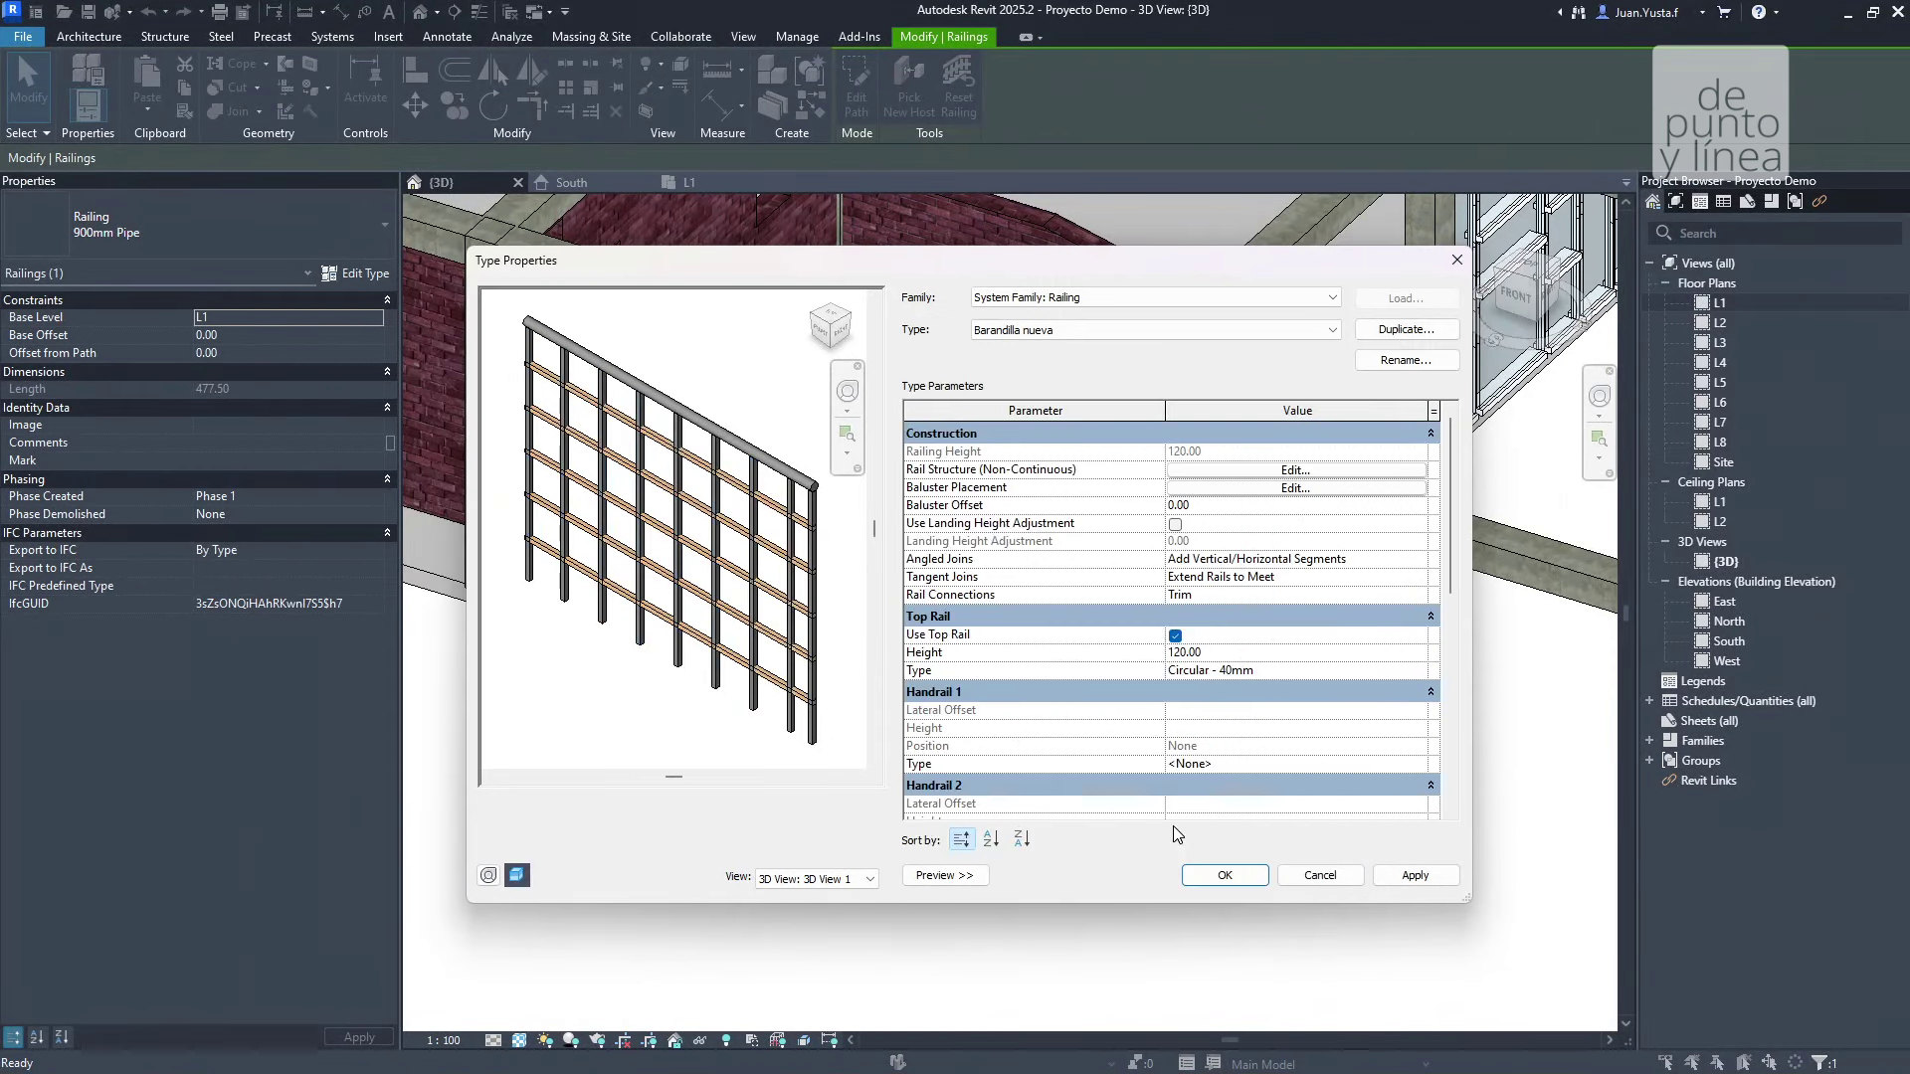
pyautogui.click(1230, 876)
# Orbit and zoom around the building to inspect the updated railing and level markers.
pyautogui.scroll(-2, 1233, 880)
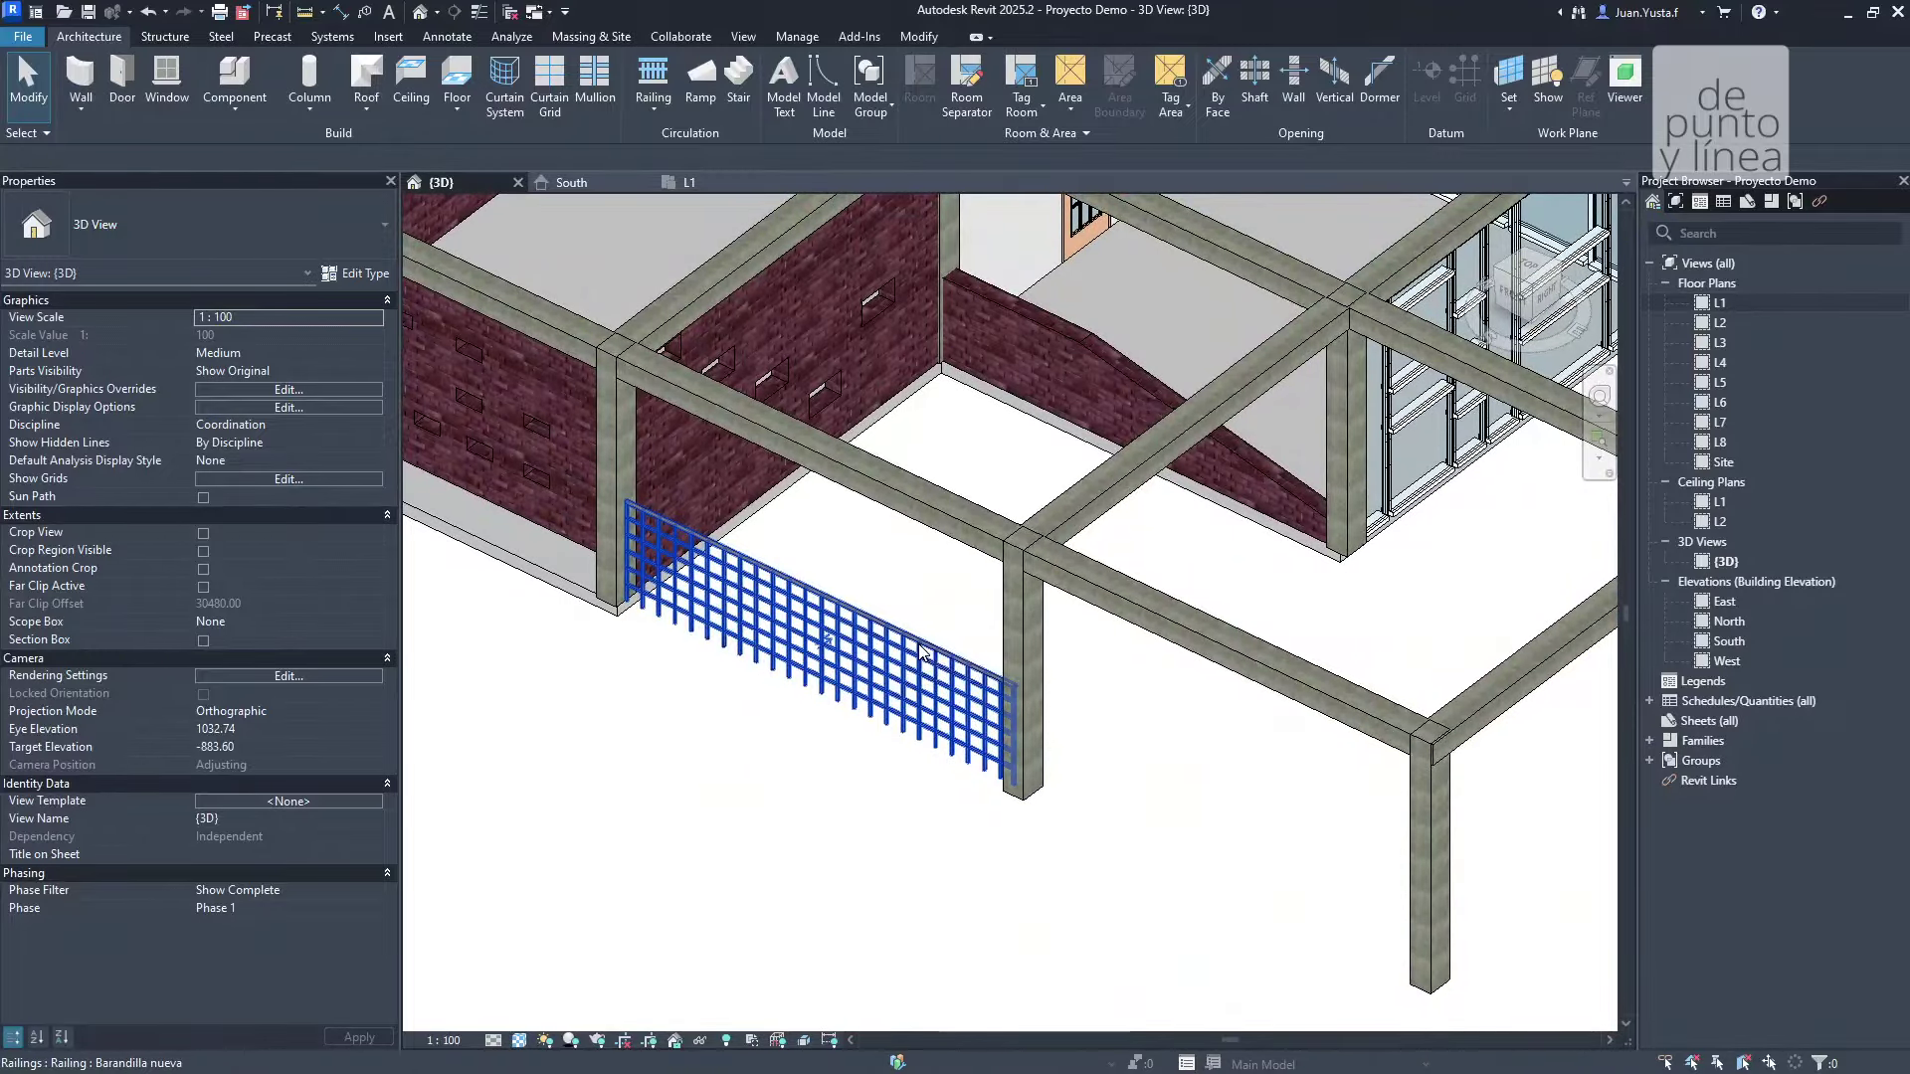
pyautogui.click(920, 652)
pyautogui.click(756, 754)
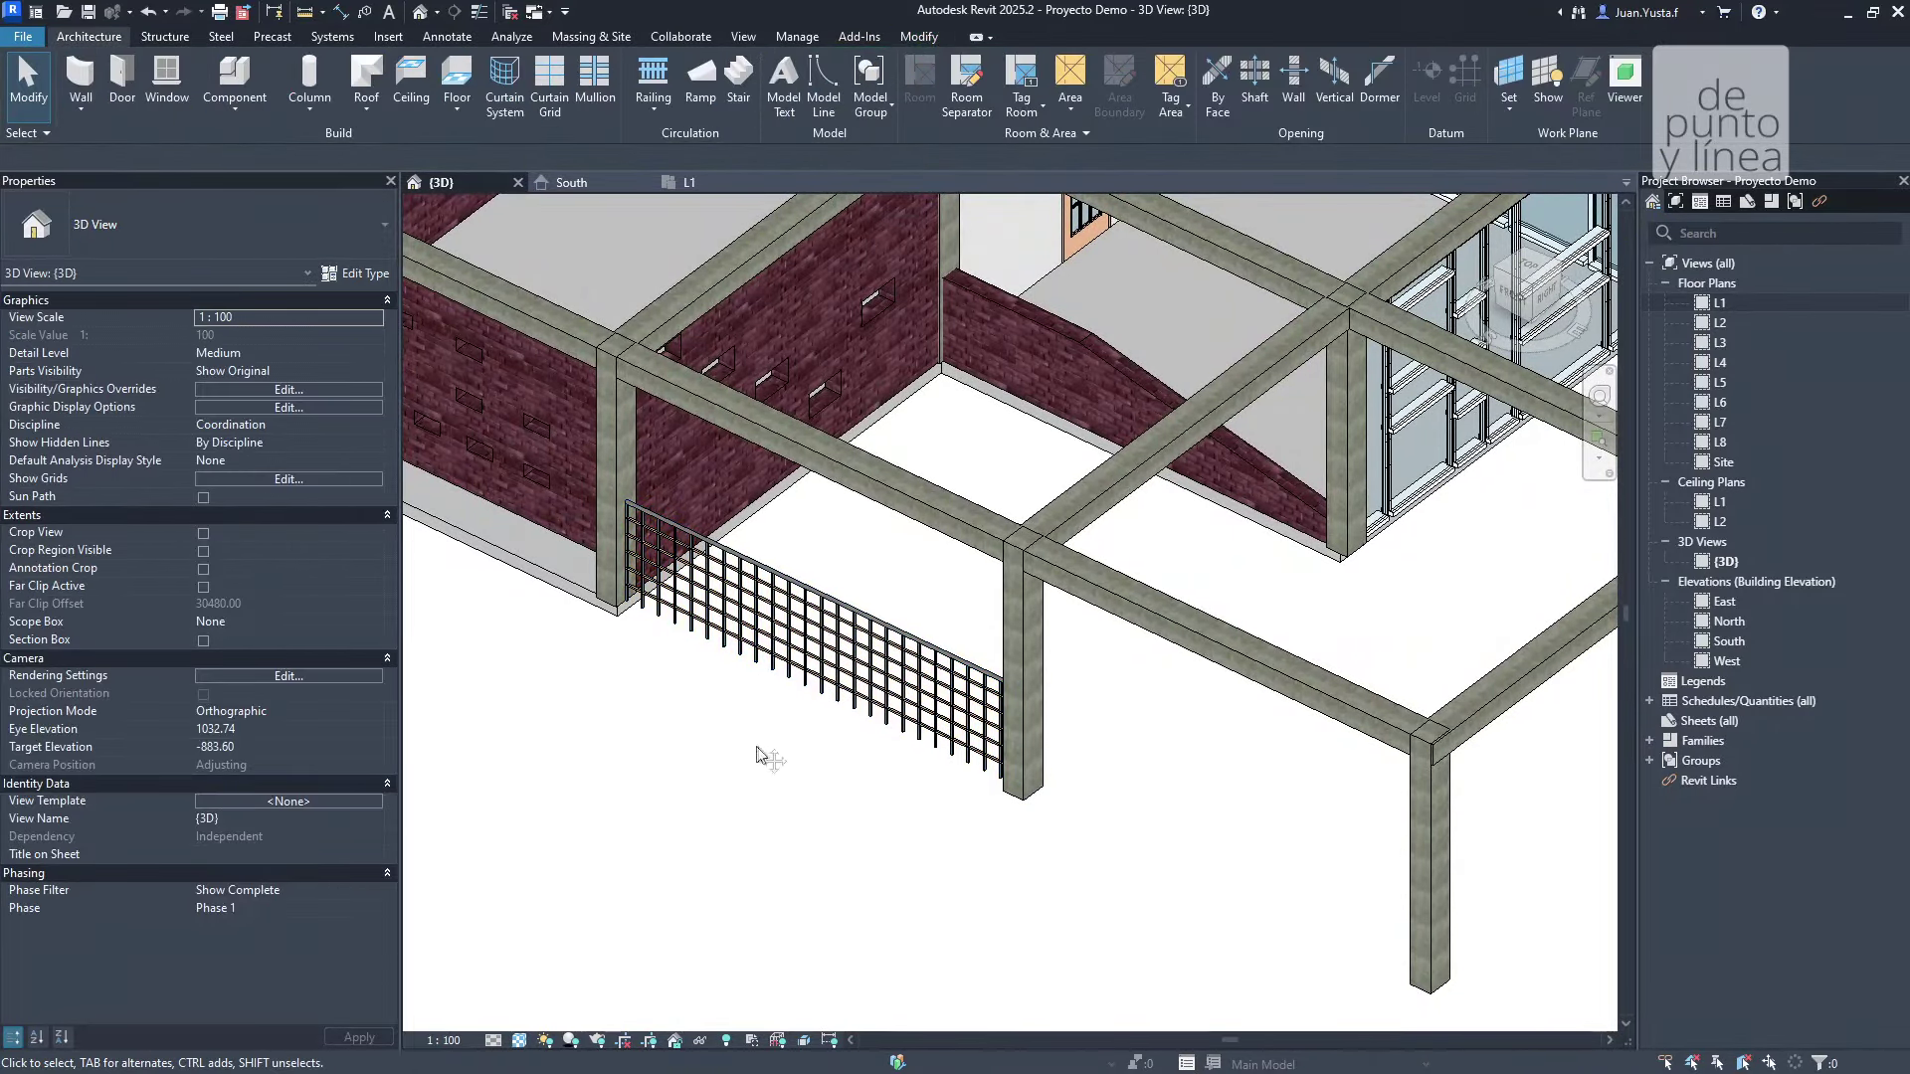
pyautogui.scroll(3, 809, 793)
pyautogui.scroll(3, 818, 396)
pyautogui.scroll(-3, 817, 396)
pyautogui.scroll(-3, 817, 396)
pyautogui.moveTo(817, 396)
pyautogui.keyDown('shift'); pyautogui.mouseDown(button='middle')
pyautogui.moveTo(1082, 792)
pyautogui.moveTo(779, 802)
pyautogui.mouseUp(button='middle'); pyautogui.keyUp('shift')
pyautogui.scroll(-2, 780, 802)
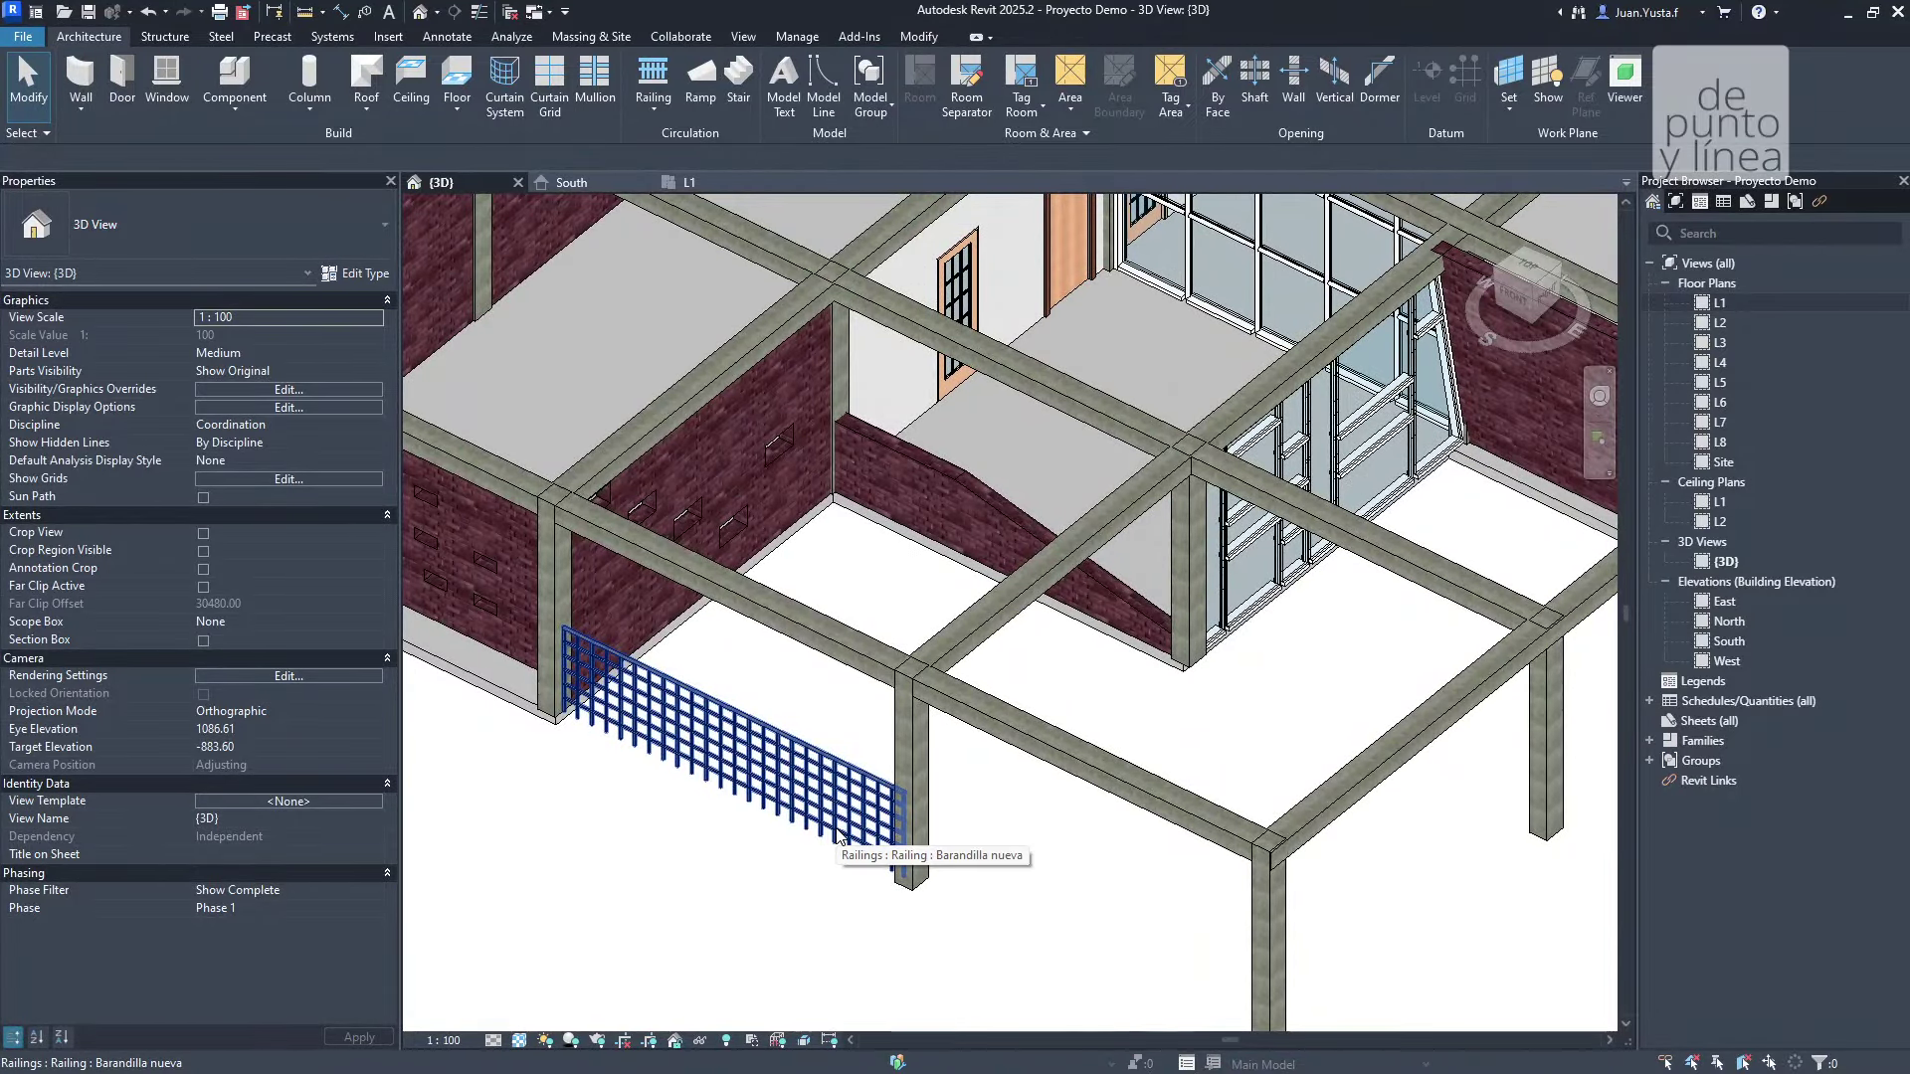
pyautogui.scroll(-3, 839, 836)
pyautogui.scroll(2, 972, 832)
pyautogui.keyDown('shift'); pyautogui.moveTo(972, 832); pyautogui.dragTo(783, 778, button='middle'); pyautogui.keyUp('shift')
pyautogui.scroll(-3, 783, 778)
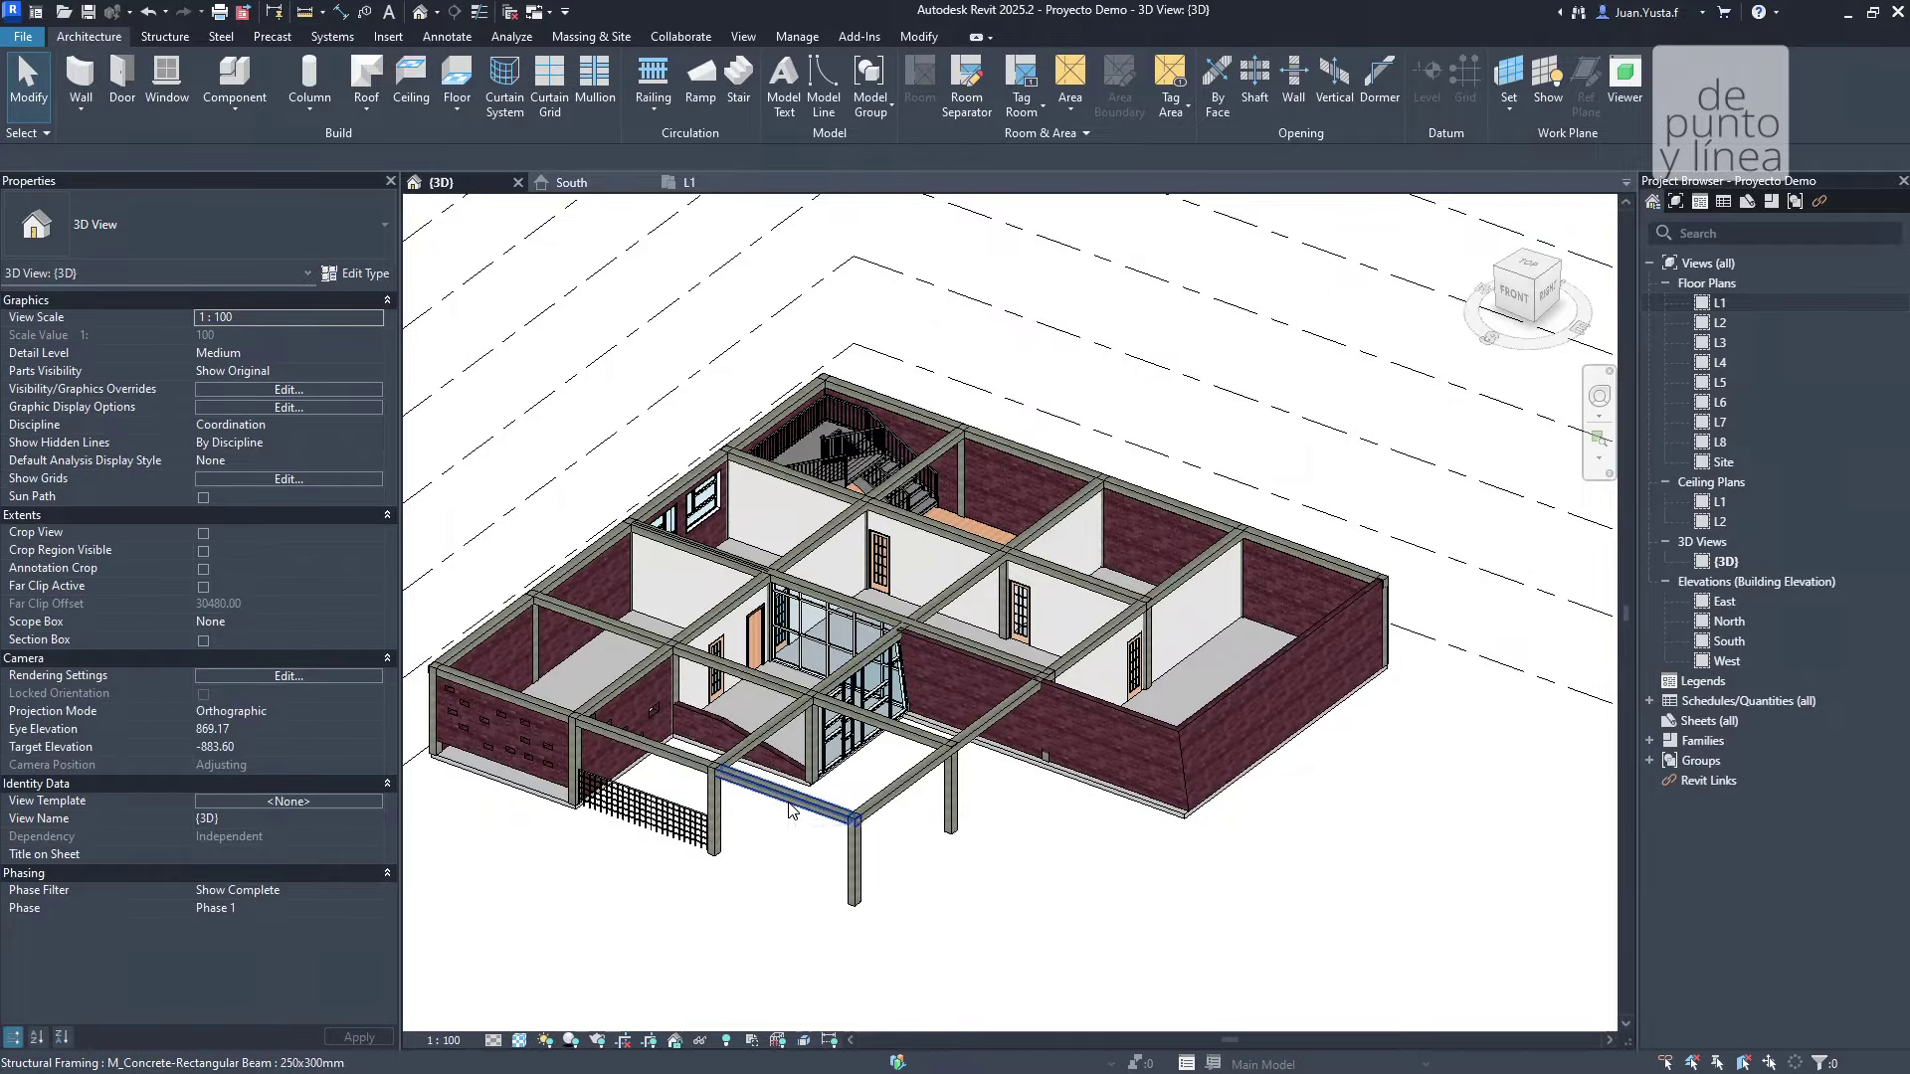
pyautogui.scroll(5, 821, 694)
pyautogui.moveTo(821, 693); pyautogui.dragTo(1040, 677, button='middle')
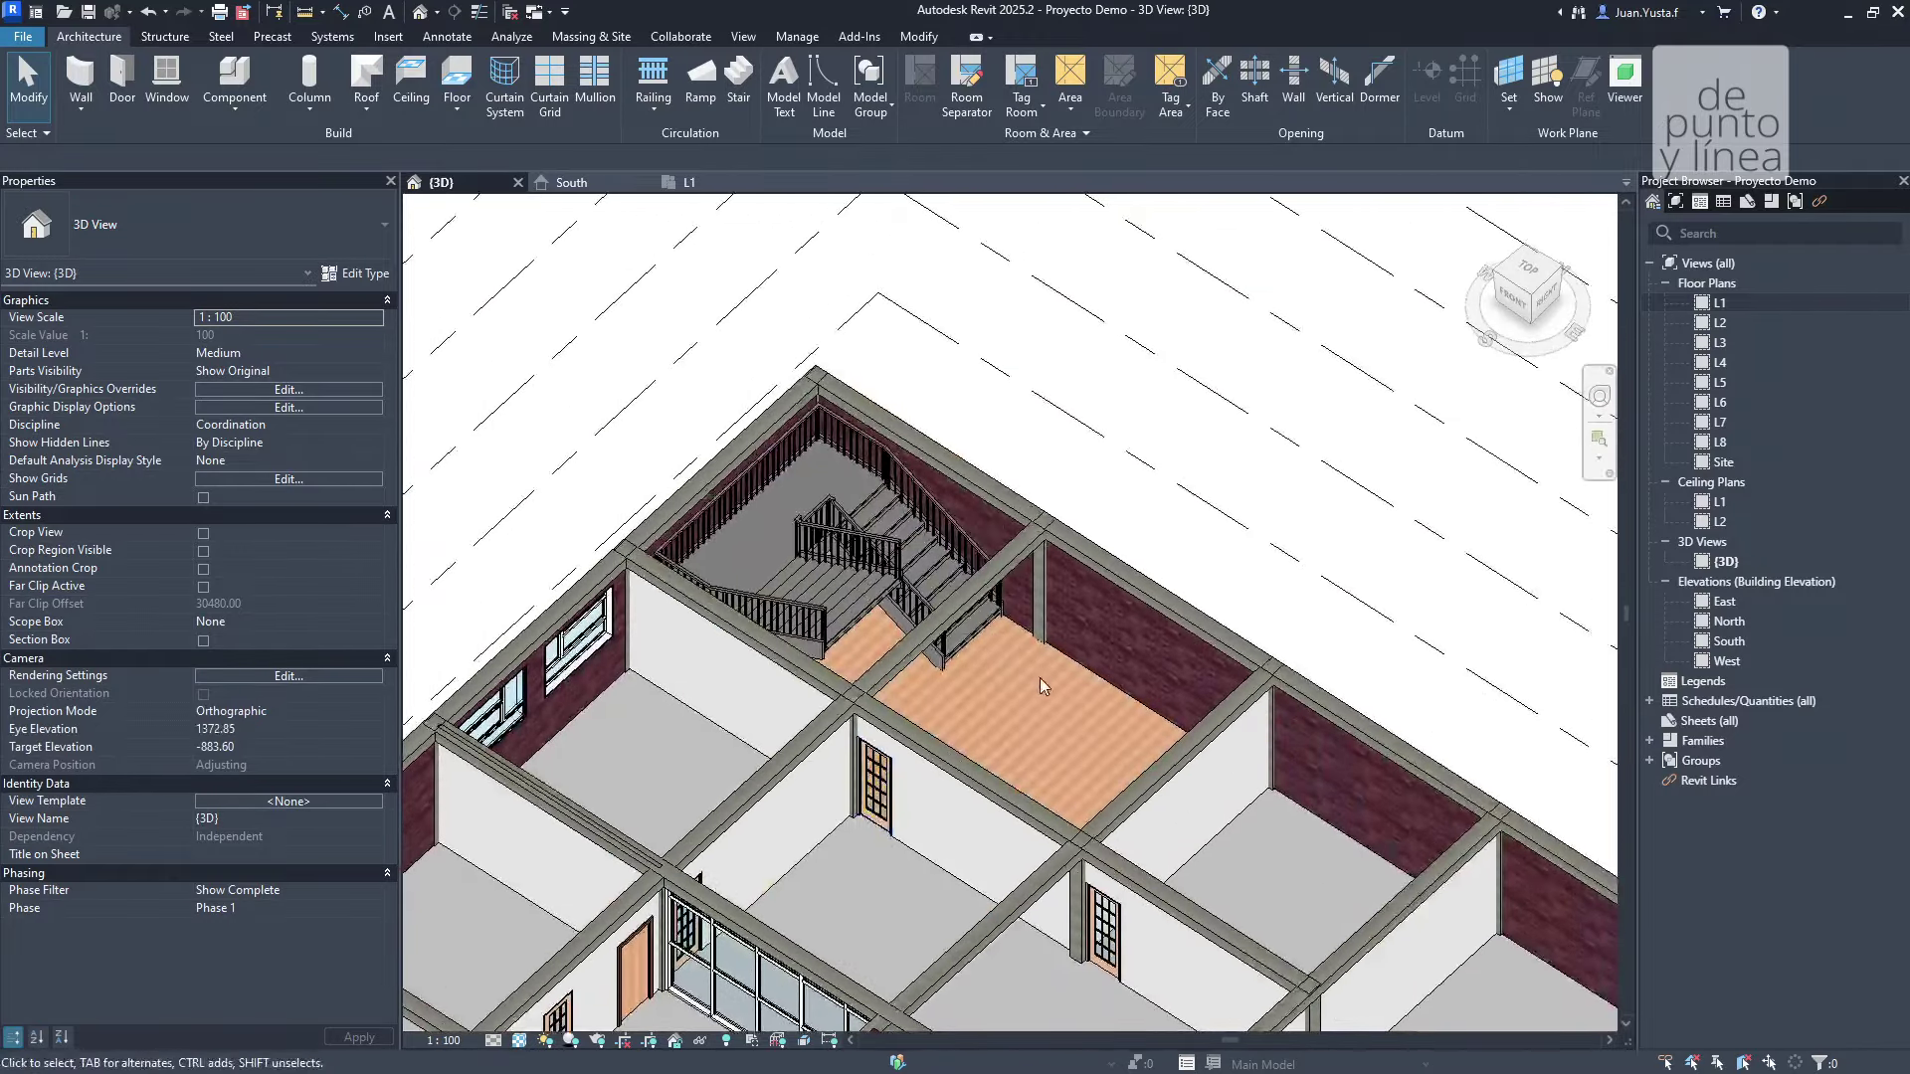
pyautogui.scroll(2, 1040, 677)
# Select the square-baluster railing and orbit around it and the brick wall.
pyautogui.click(736, 865)
pyautogui.moveTo(736, 866)
pyautogui.keyDown('shift'); pyautogui.mouseDown(button='middle')
pyautogui.moveTo(1076, 732)
pyautogui.moveTo(1034, 697)
pyautogui.mouseUp(button='middle'); pyautogui.keyUp('shift')
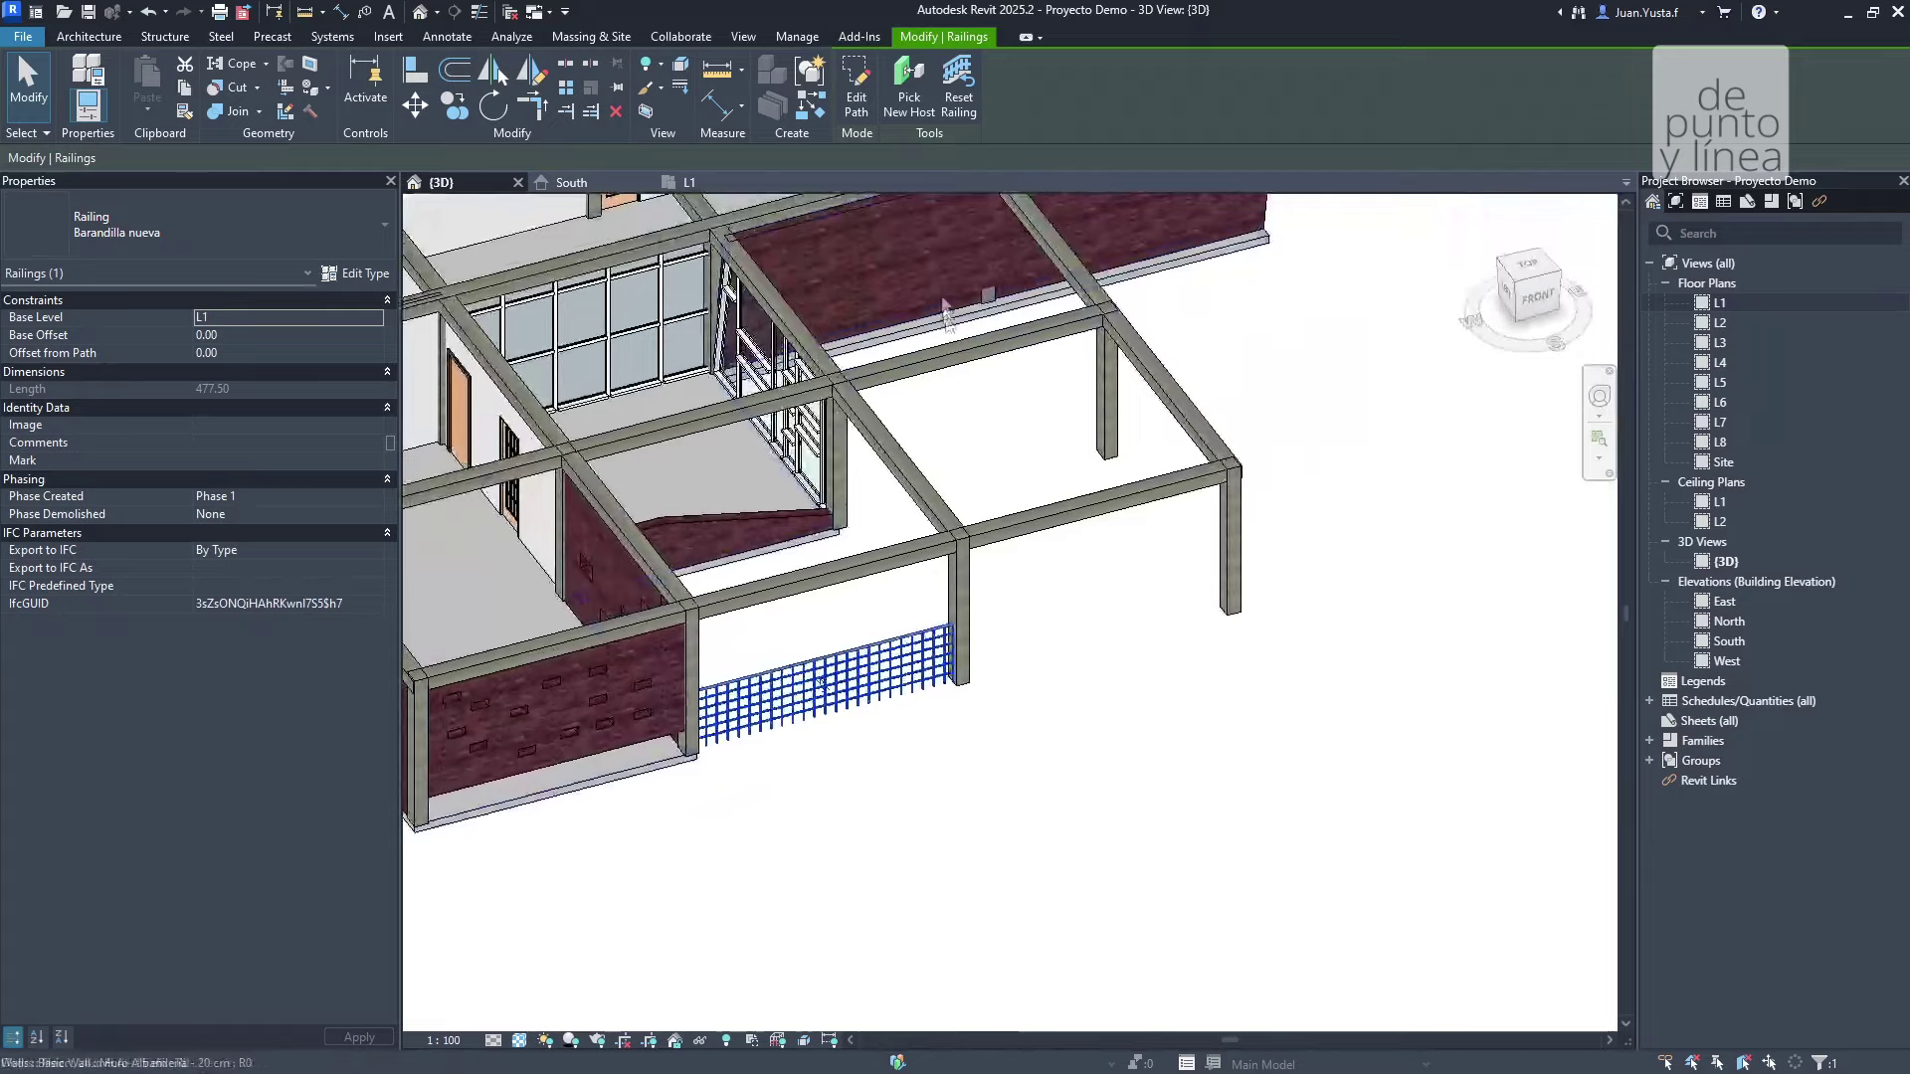
pyautogui.click(927, 113)
pyautogui.keyDown('shift'); pyautogui.moveTo(995, 597); pyautogui.dragTo(992, 551, button='middle'); pyautogui.keyUp('shift')
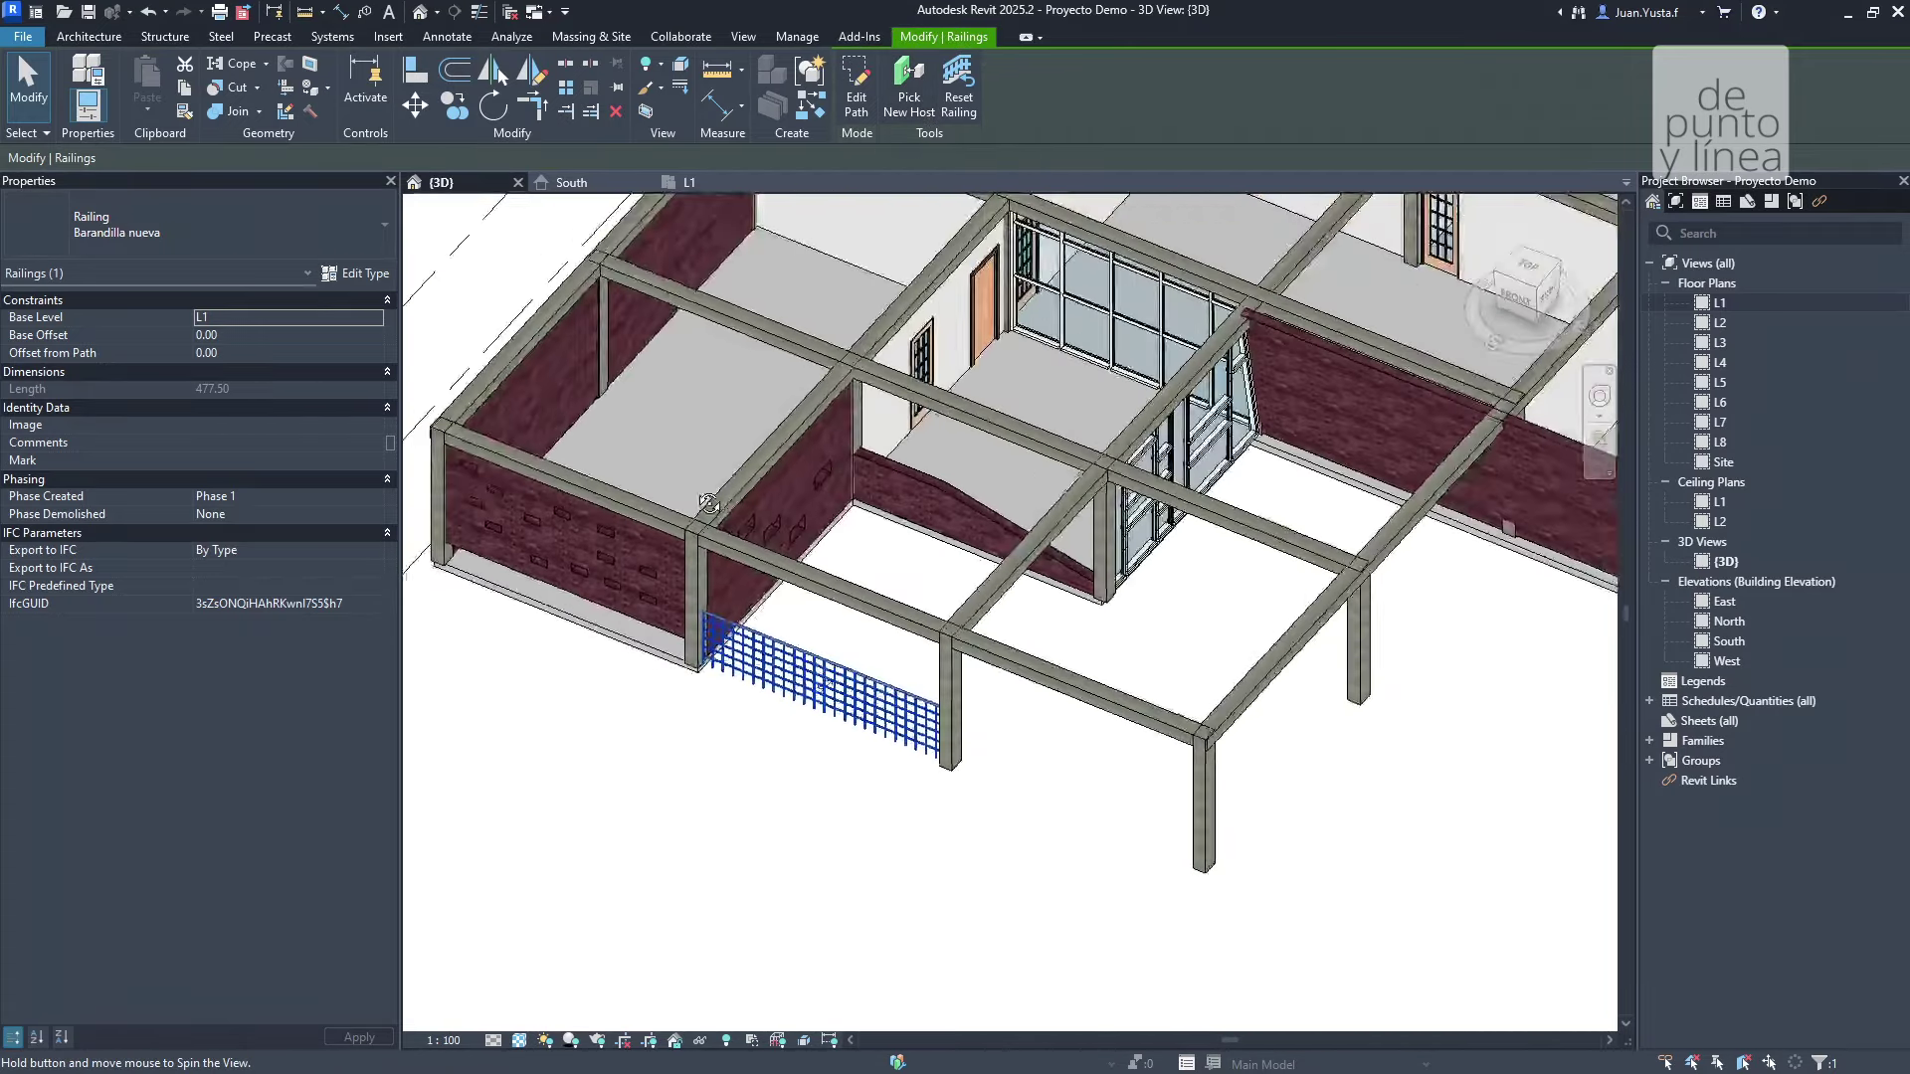
pyautogui.scroll(5, 993, 550)
pyautogui.click(885, 392)
pyautogui.keyDown('shift'); pyautogui.moveTo(1202, 598); pyautogui.dragTo(1186, 603, button='middle'); pyautogui.keyUp('shift')
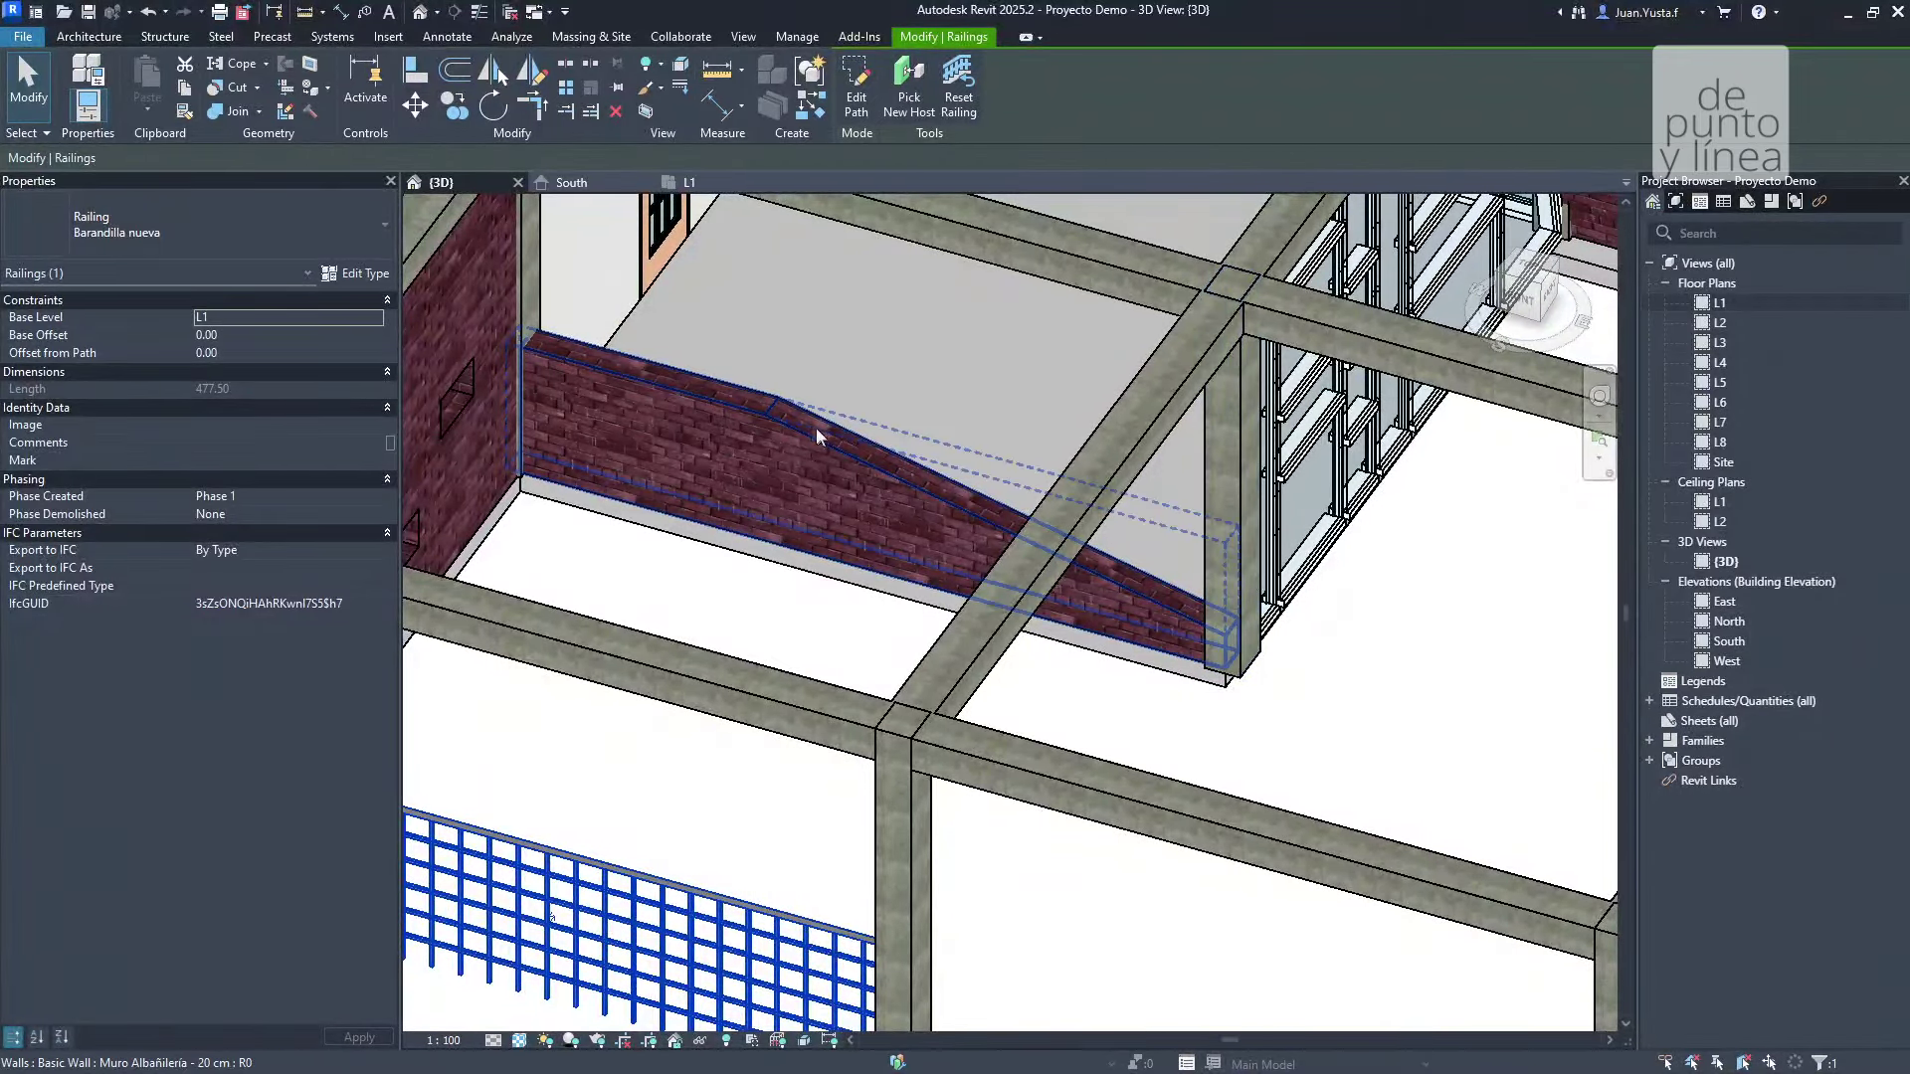
pyautogui.scroll(-5, 706, 408)
pyautogui.keyDown('shift'); pyautogui.moveTo(797, 541); pyautogui.dragTo(883, 375, button='middle'); pyautogui.keyUp('shift')
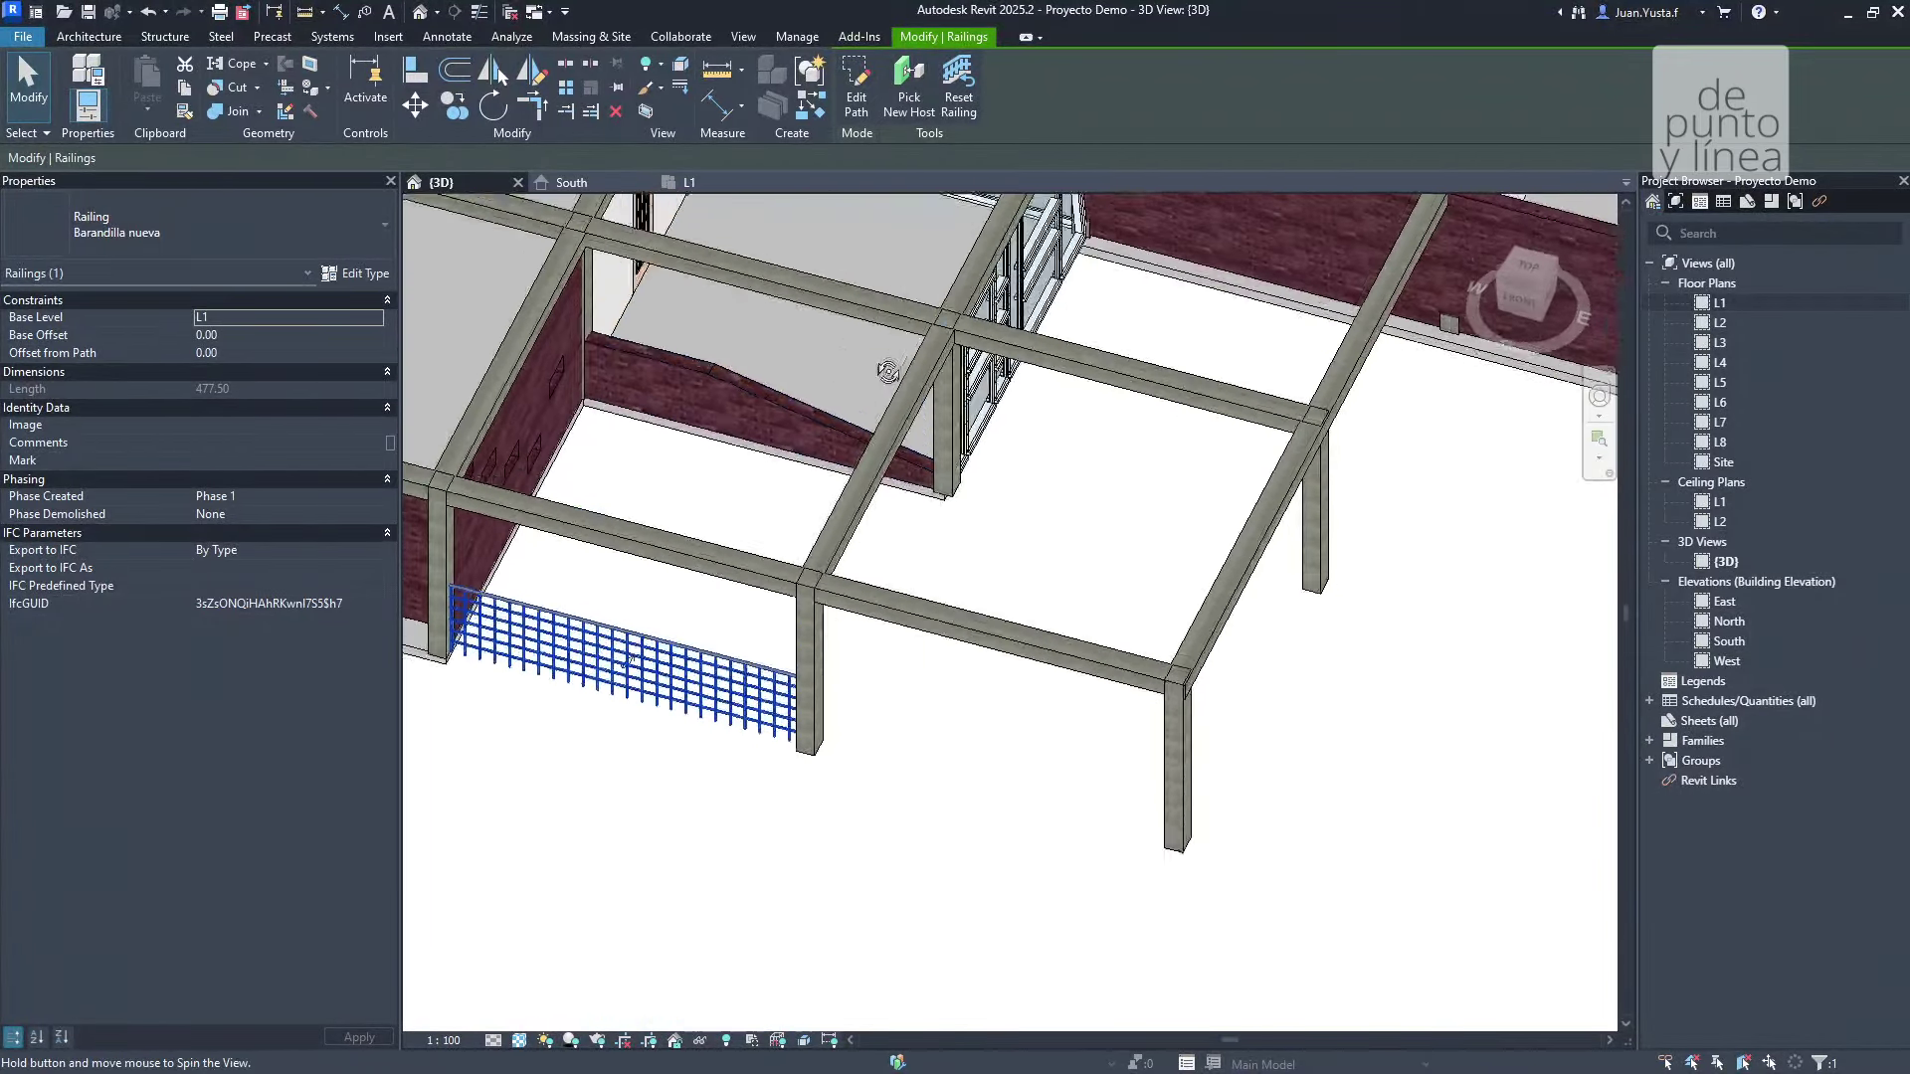
pyautogui.scroll(-5, 896, 418)
pyautogui.keyDown('shift'); pyautogui.moveTo(855, 438); pyautogui.dragTo(892, 414, button='middle'); pyautogui.keyUp('shift')
pyautogui.scroll(4, 892, 414)
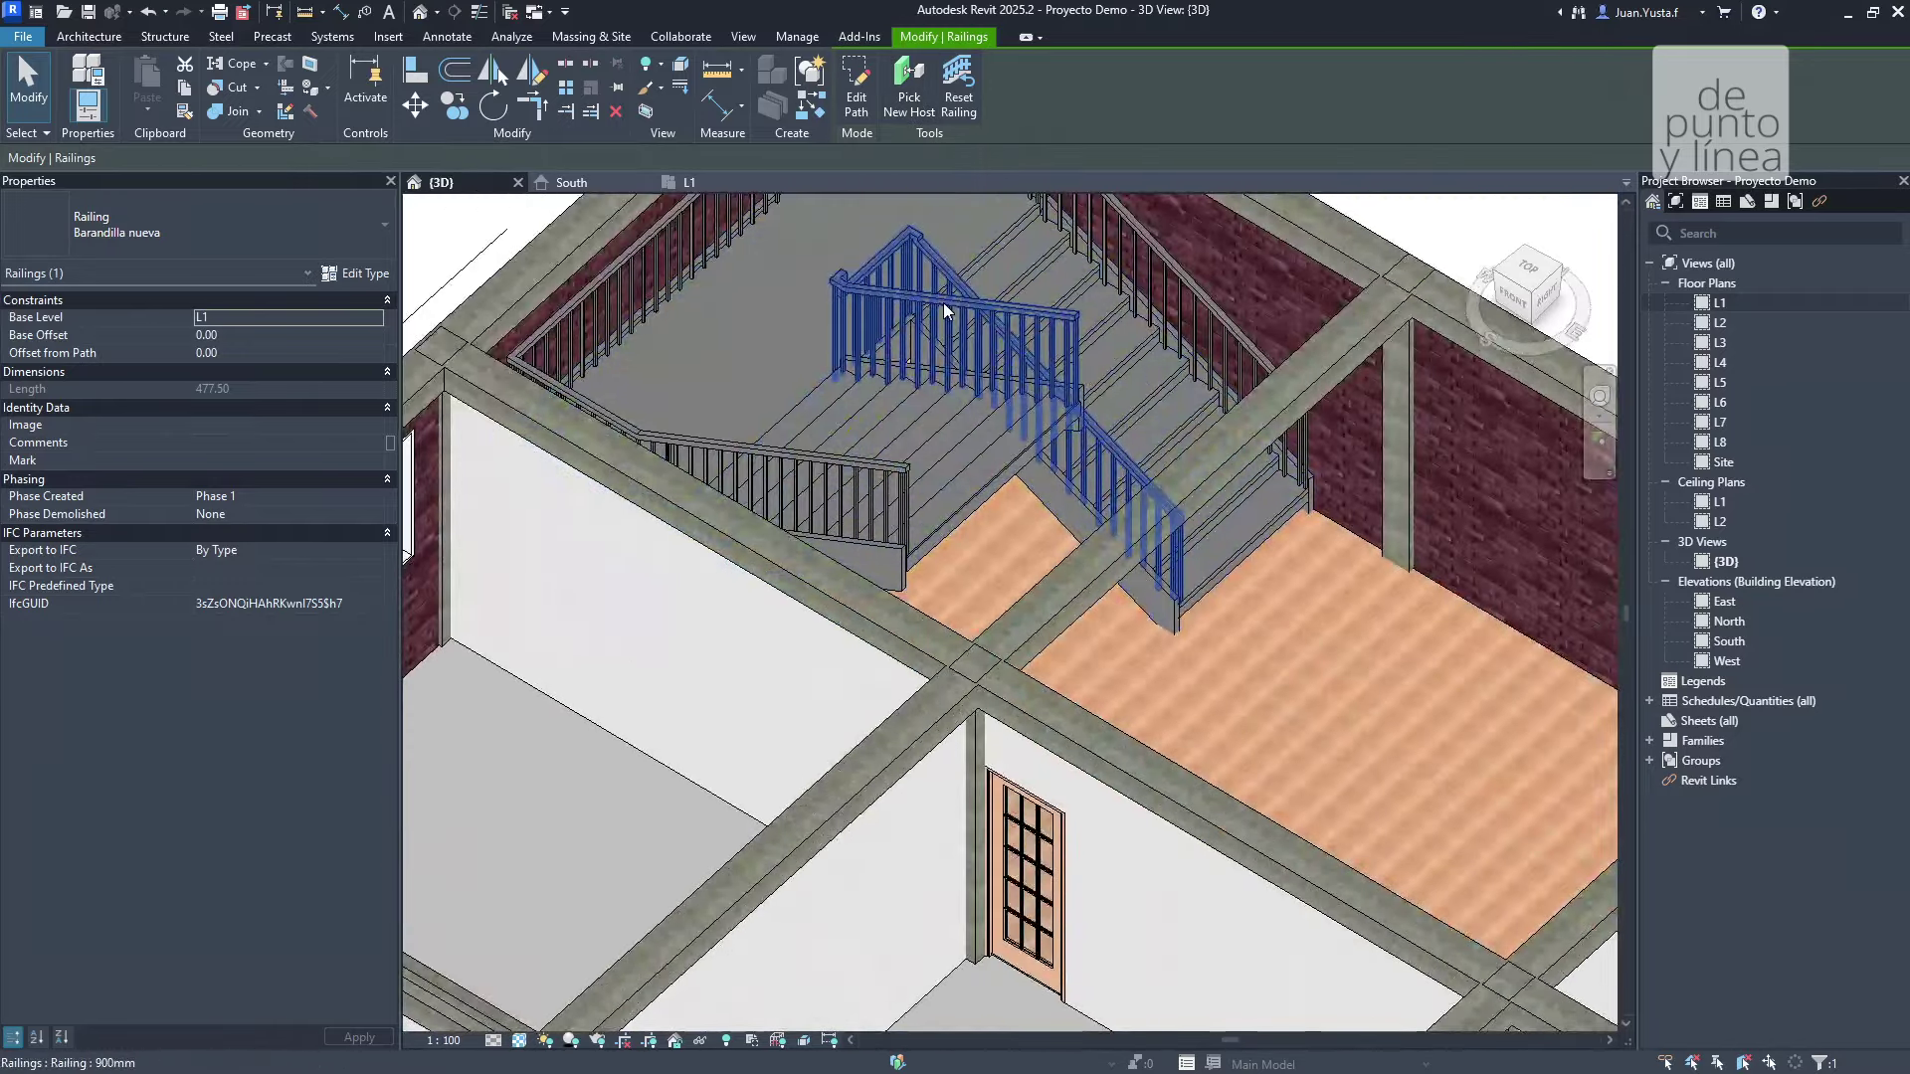
# Clear the railing selection and open the L1 floor plan.
pyautogui.click(932, 341)
pyautogui.scroll(2, 932, 341)
pyautogui.scroll(2, 932, 341)
pyautogui.press('Escape')
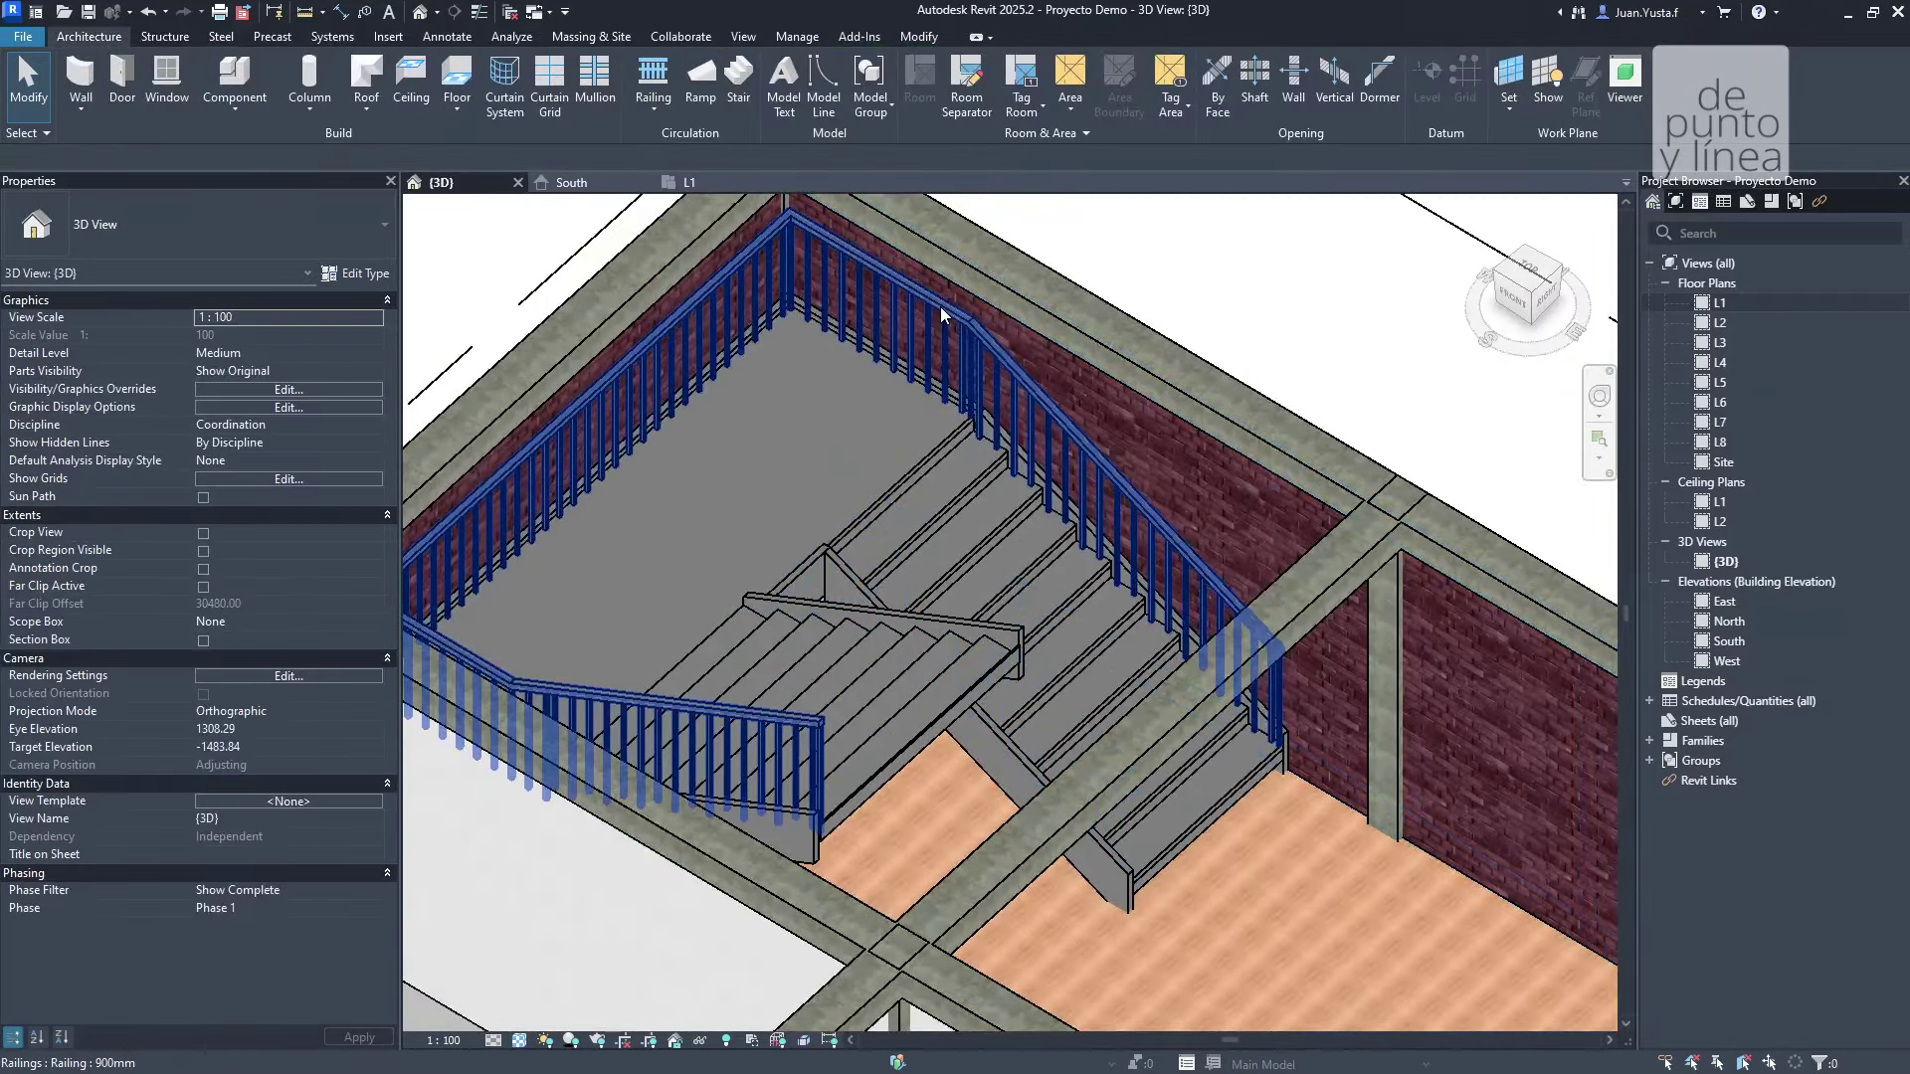
pyautogui.click(724, 184)
pyautogui.scroll(-3, 864, 565)
pyautogui.scroll(8, 767, 405)
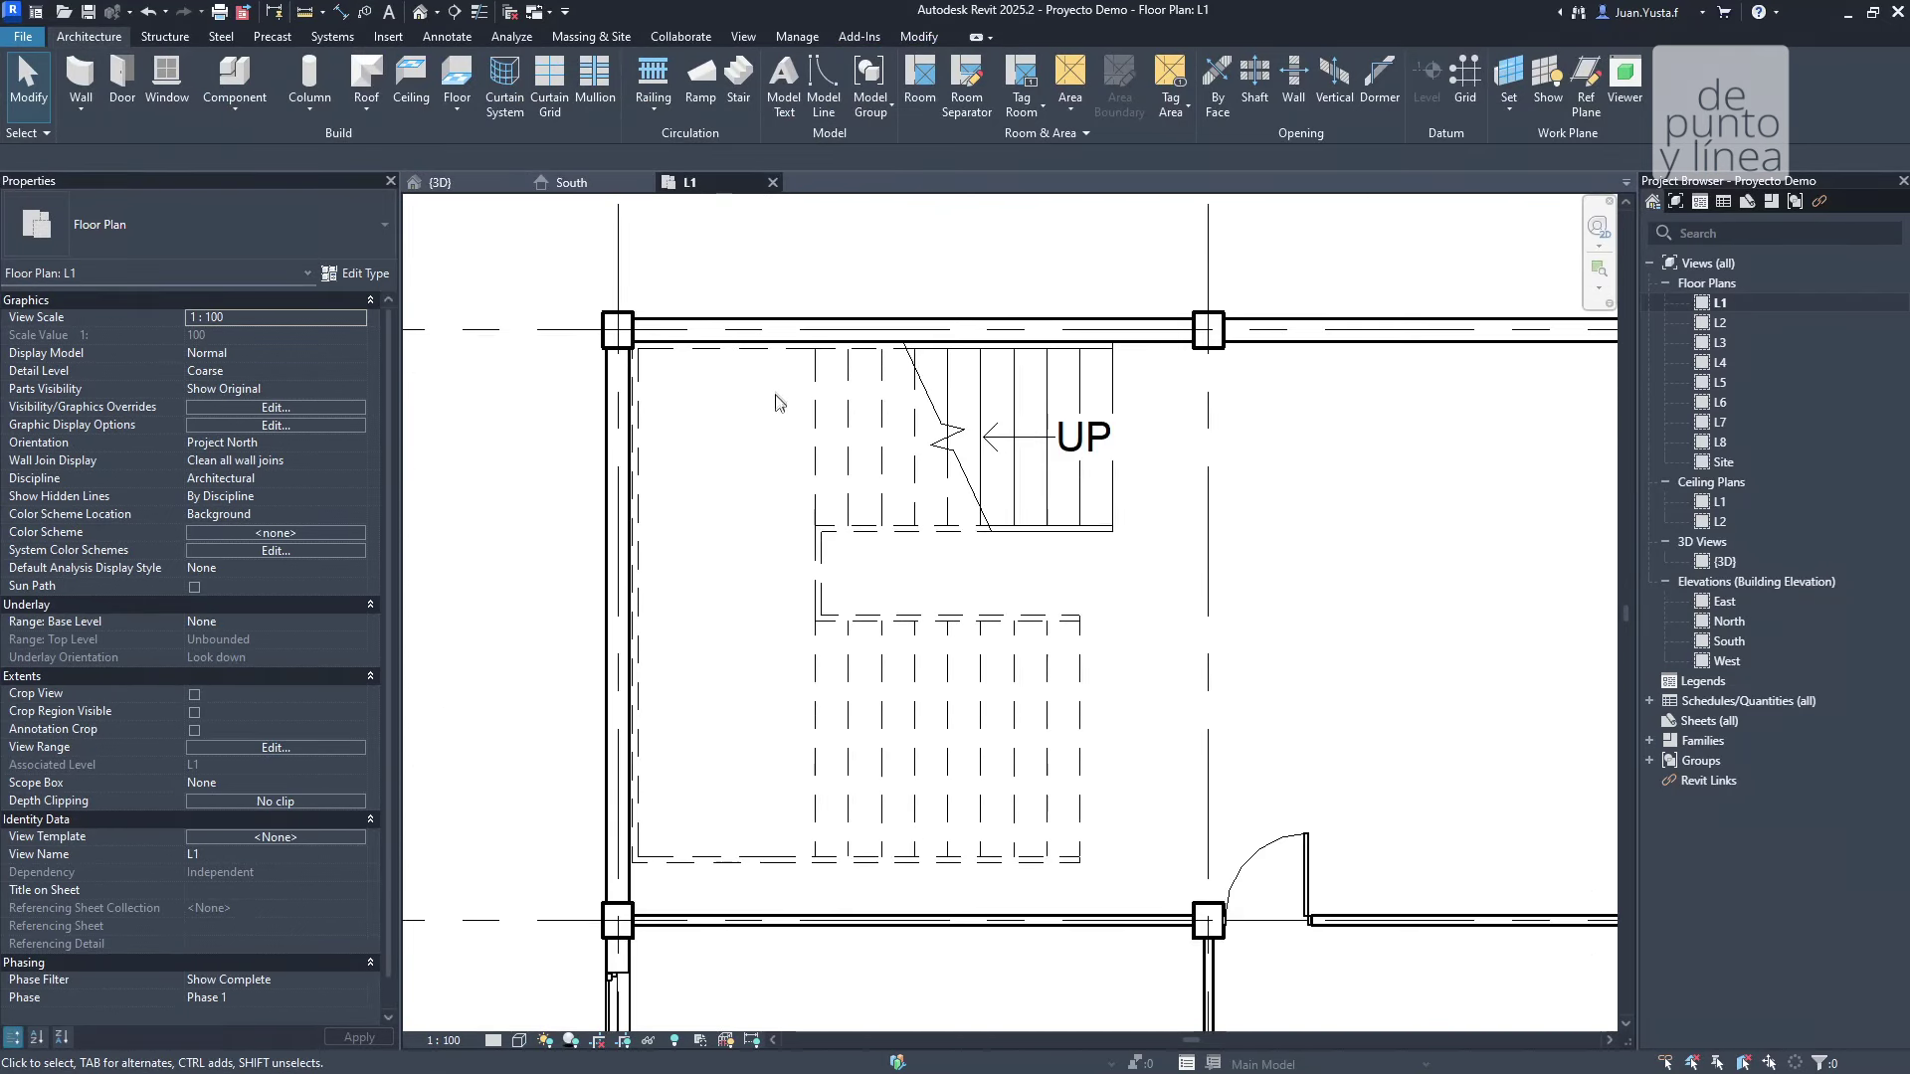
# Start a railing sketch and save the project from the reminder.
pyautogui.click(648, 76)
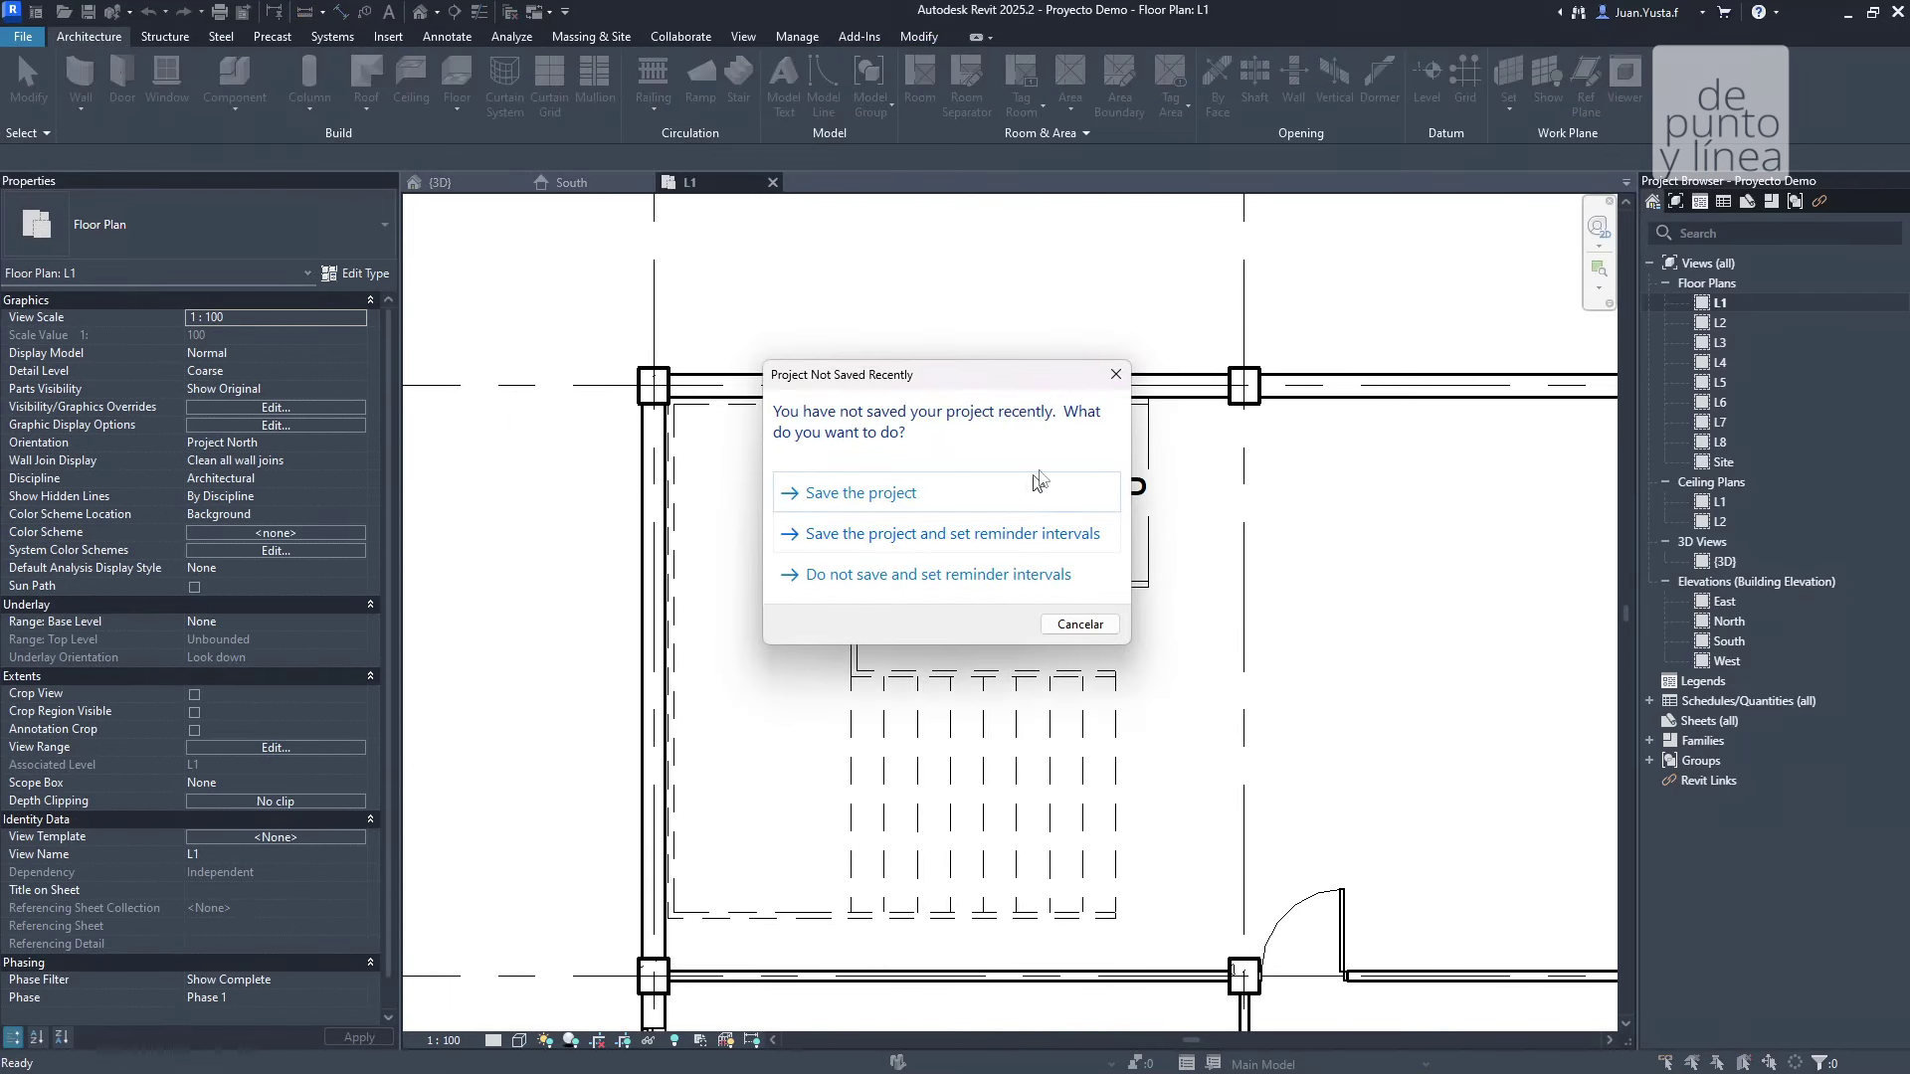
pyautogui.moveTo(905, 380)
pyautogui.mouseDown()
pyautogui.moveTo(838, 314)
pyautogui.moveTo(1034, 355)
pyautogui.mouseUp()
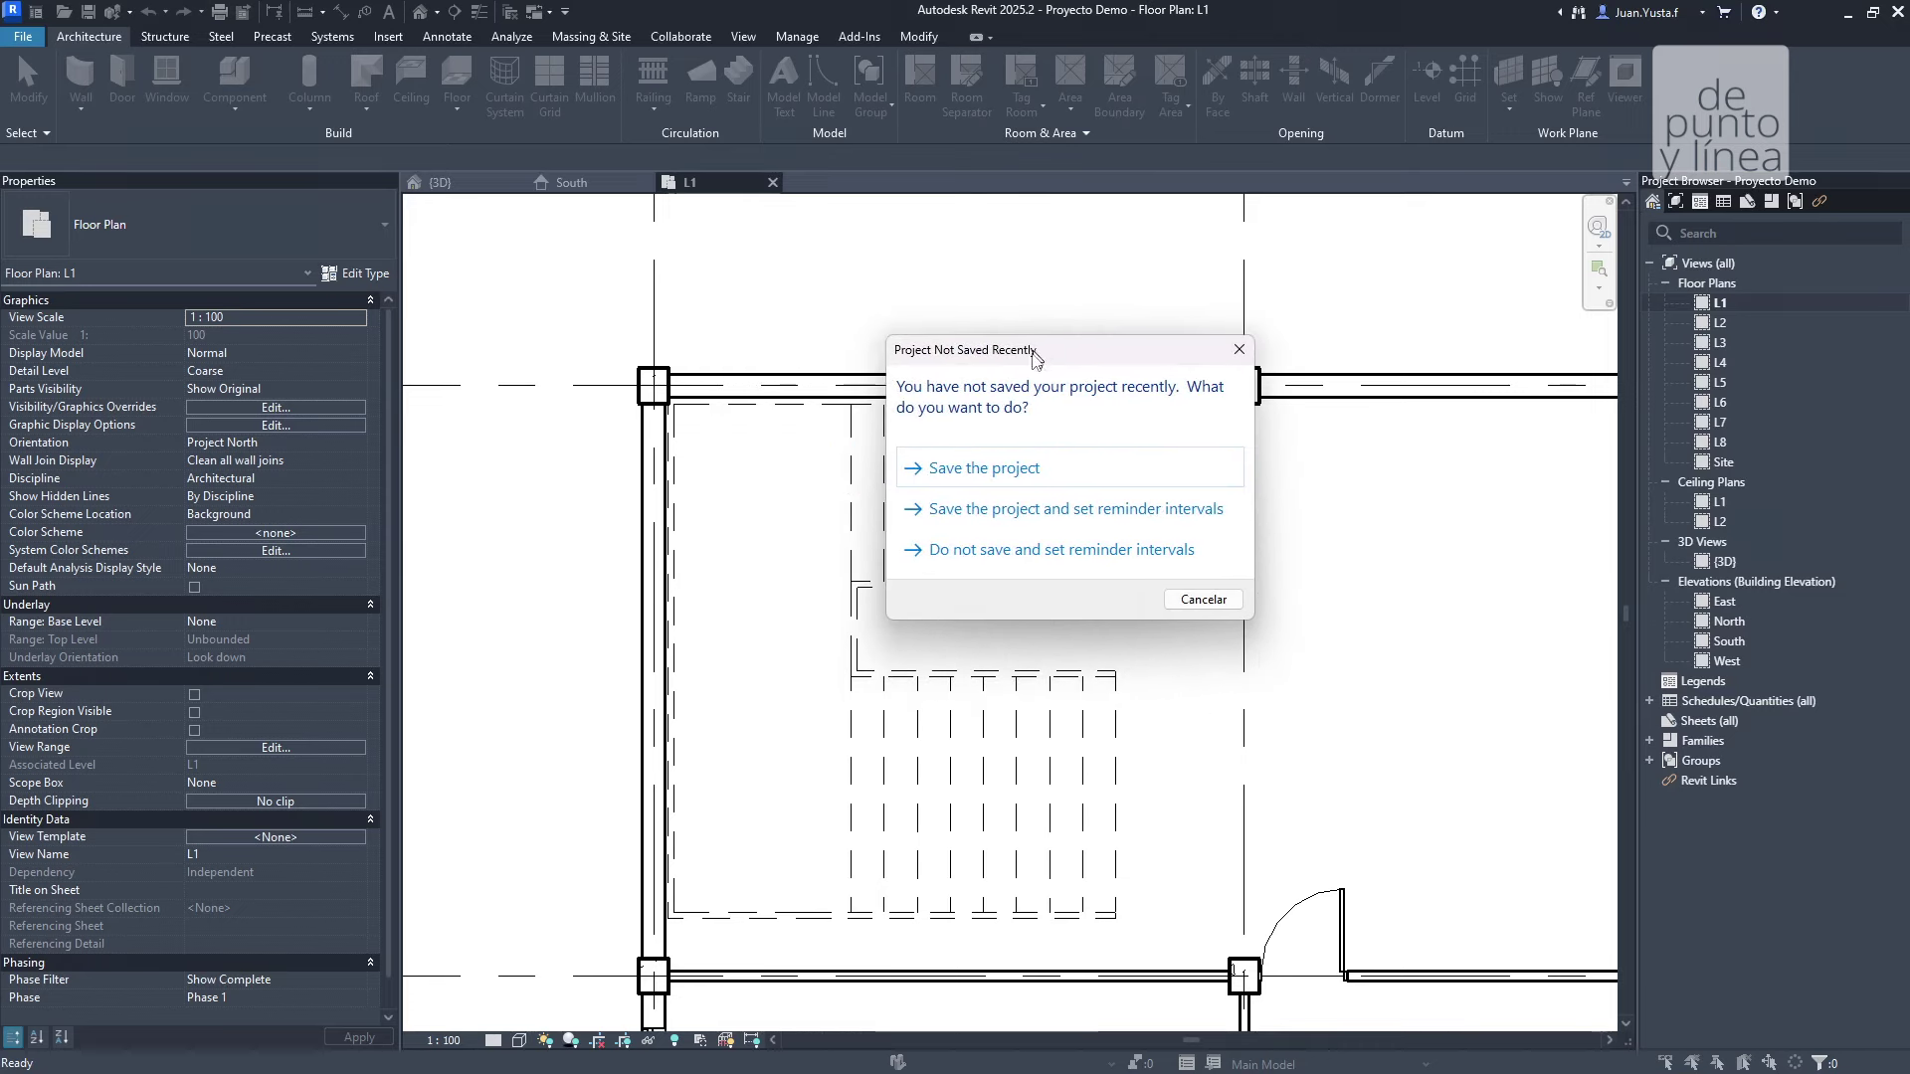
pyautogui.click(979, 460)
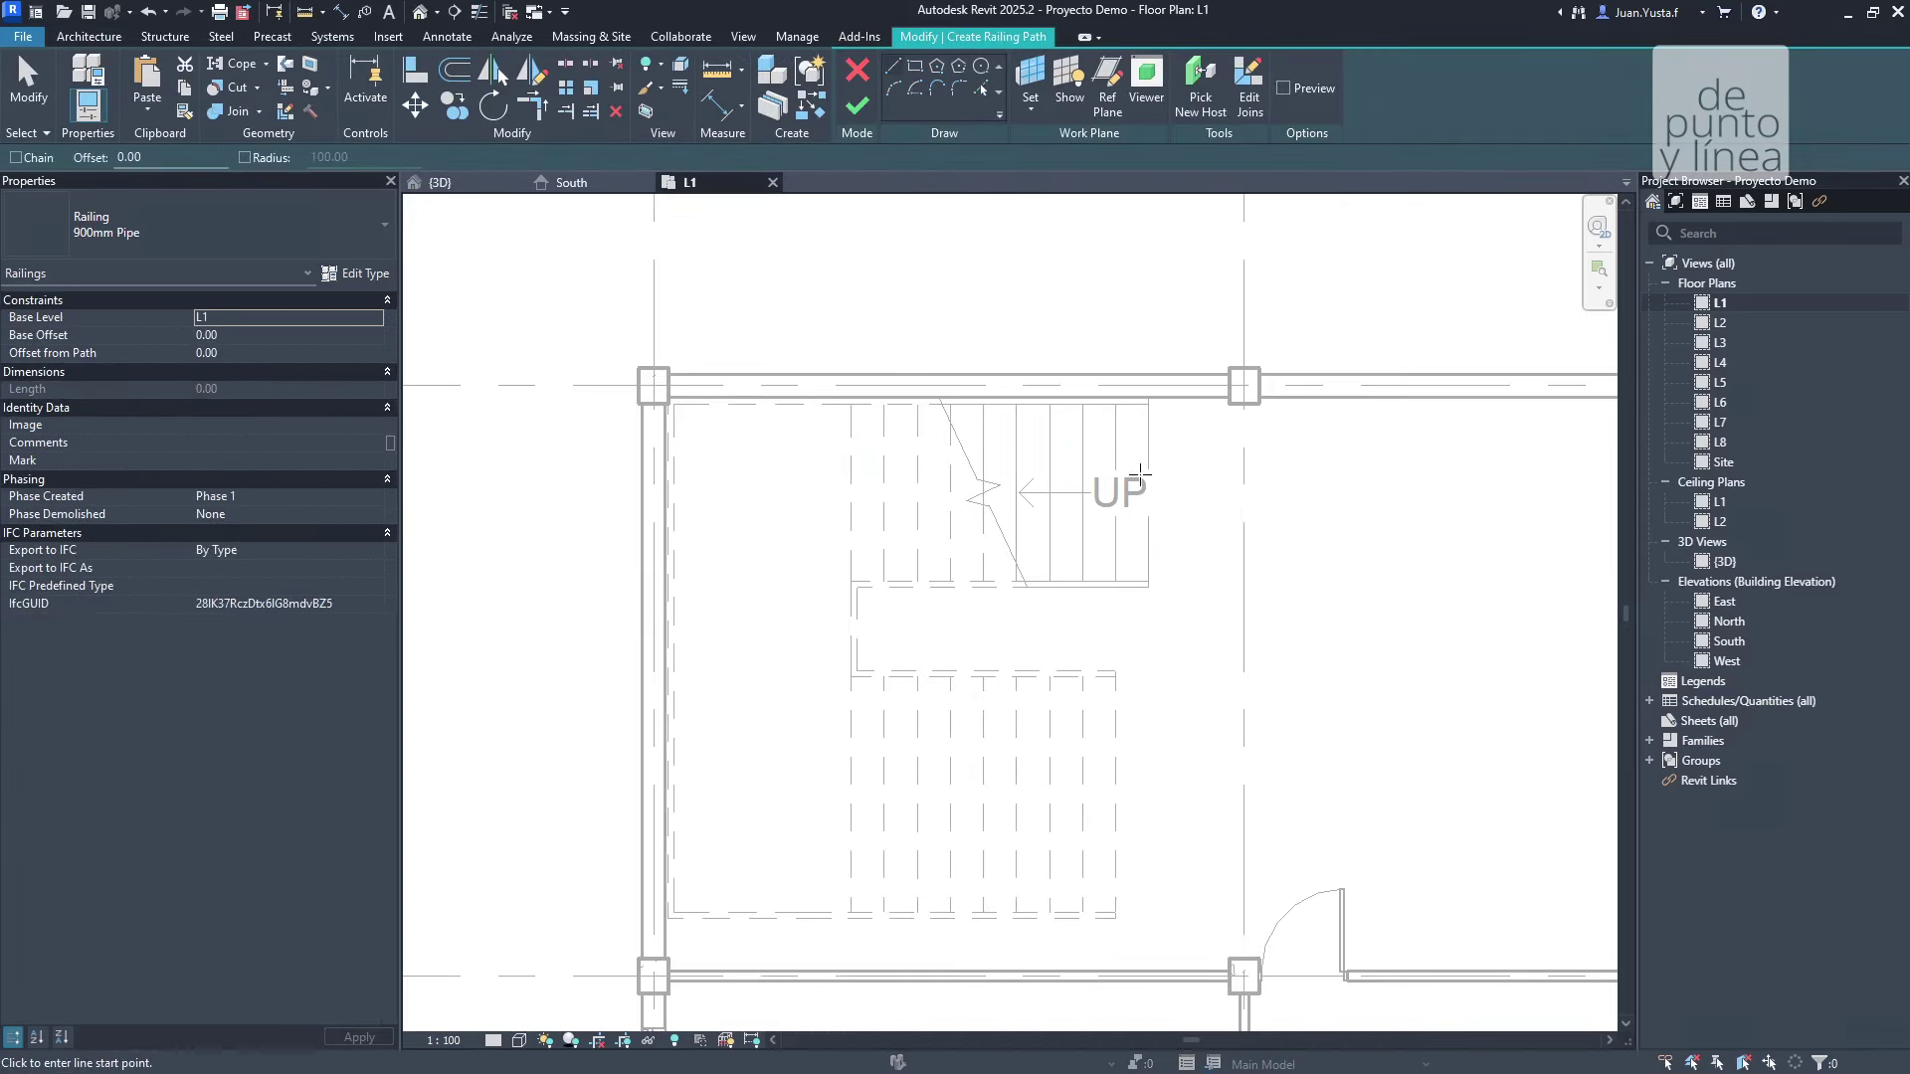
# Sketch the railing path along the stairwell's top and left edges and finish it.
pyautogui.scroll(3, 1141, 424)
pyautogui.click(1158, 384)
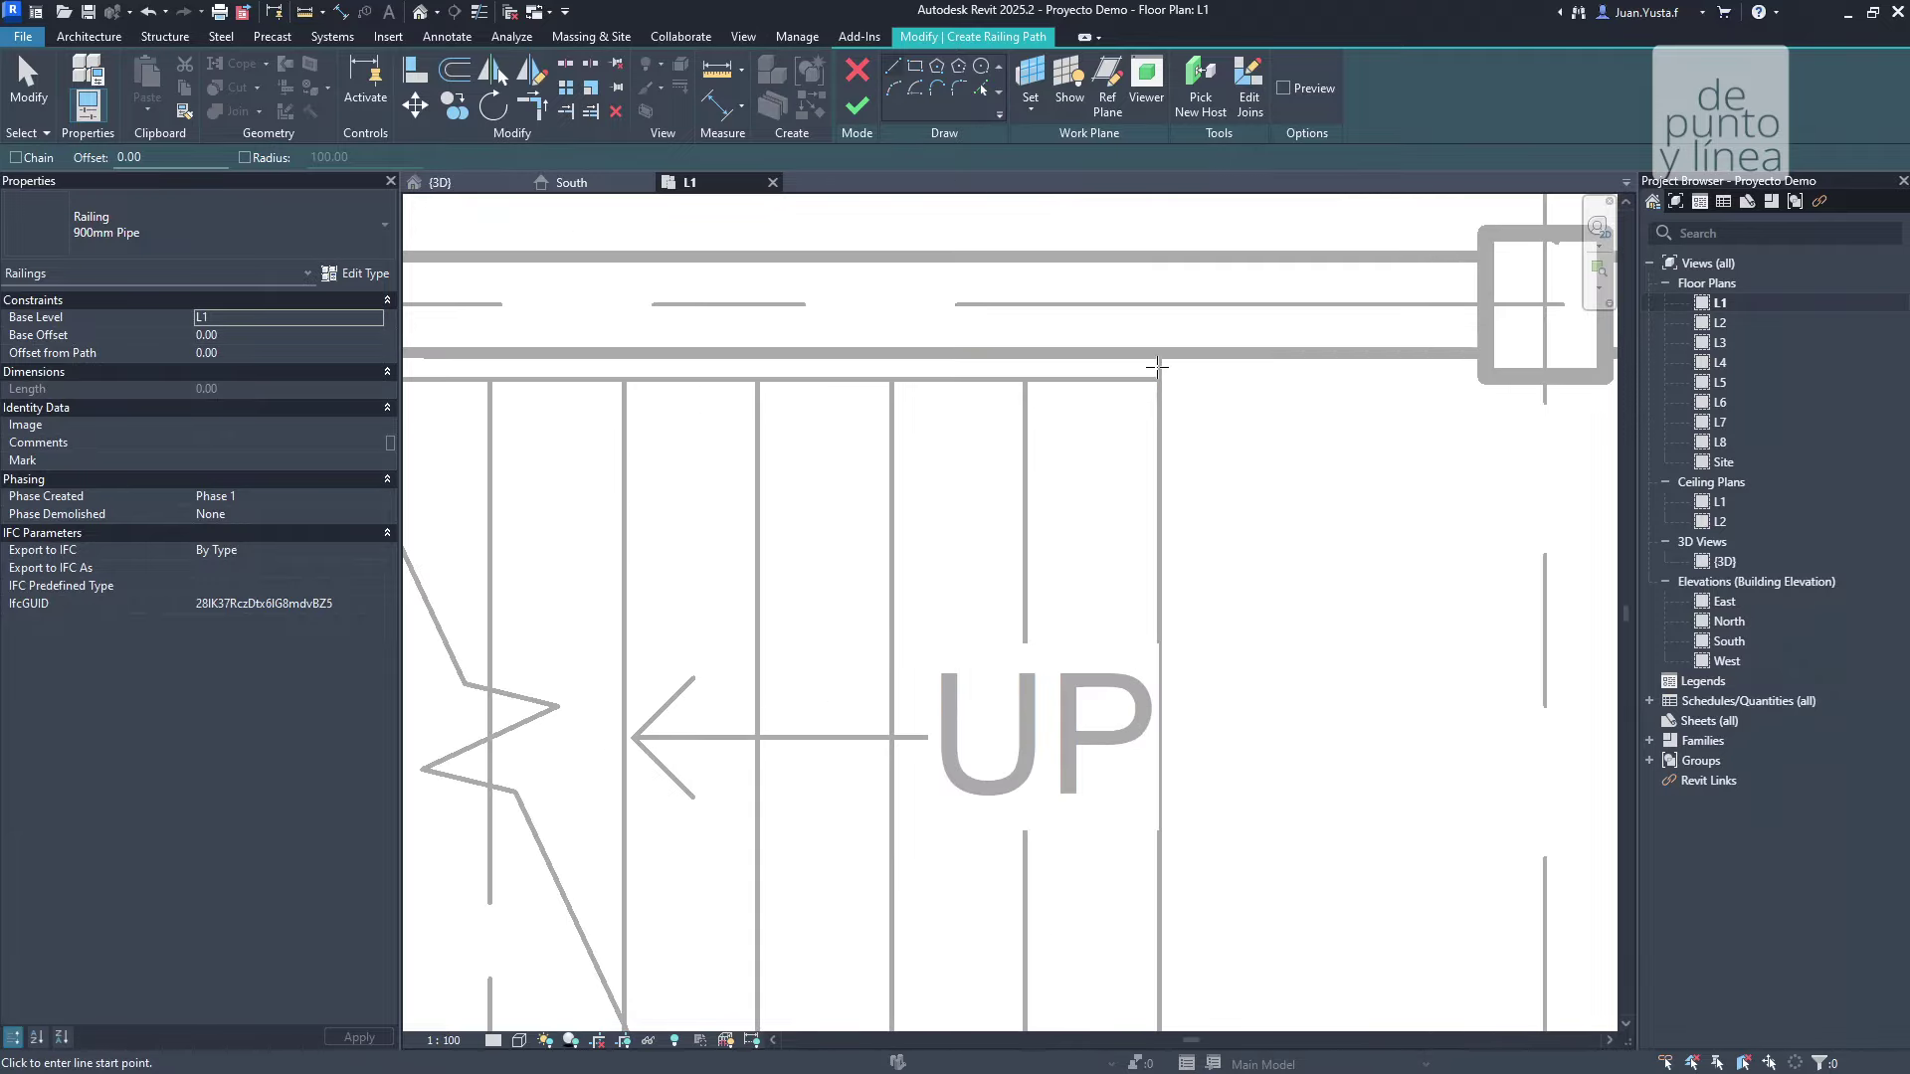
pyautogui.moveTo(833, 400); pyautogui.dragTo(846, 381, button='middle')
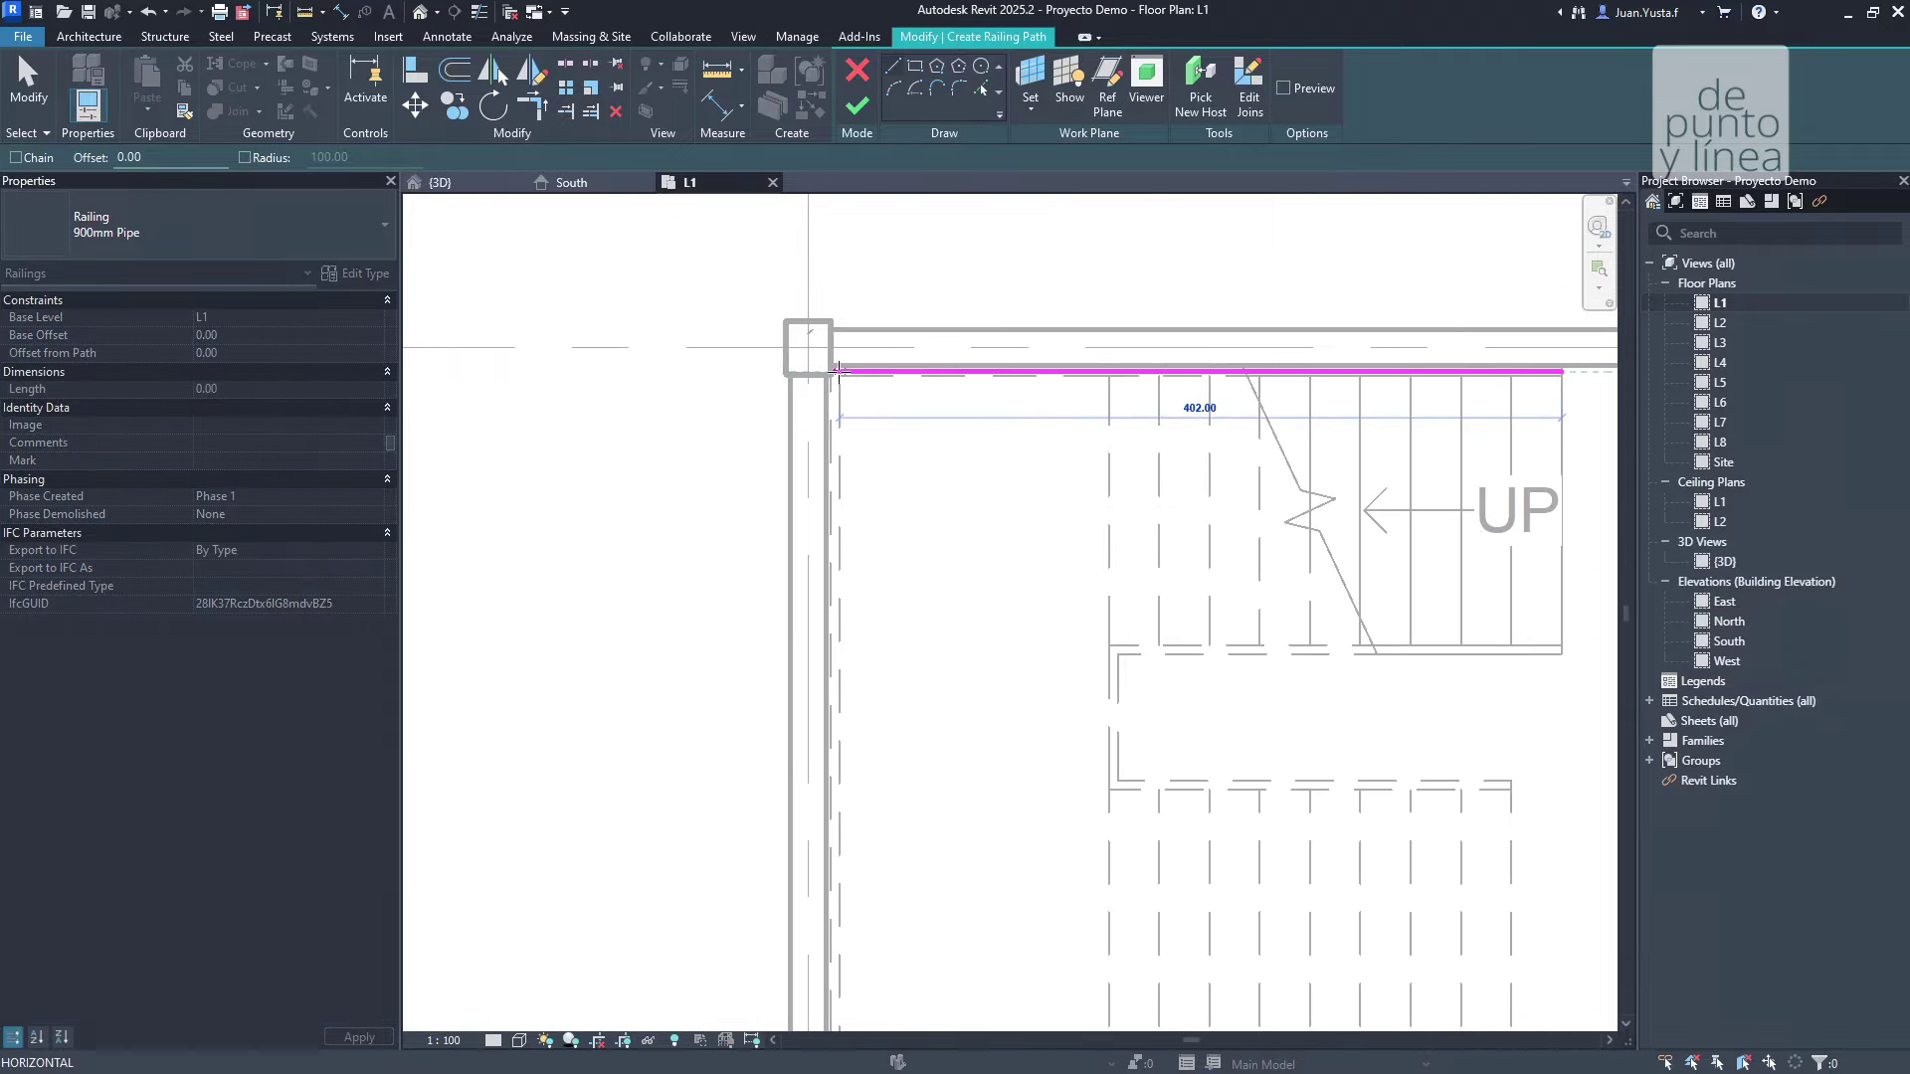
pyautogui.moveTo(883, 627)
pyautogui.mouseDown(button='middle')
pyautogui.moveTo(883, 311)
pyautogui.moveTo(895, 426)
pyautogui.mouseUp(button='middle')
pyautogui.scroll(3, 866, 311)
pyautogui.click(896, 426)
pyautogui.scroll(-3, 907, 448)
pyautogui.scroll(2, 913, 640)
pyautogui.scroll(3, 913, 642)
pyautogui.click(896, 813)
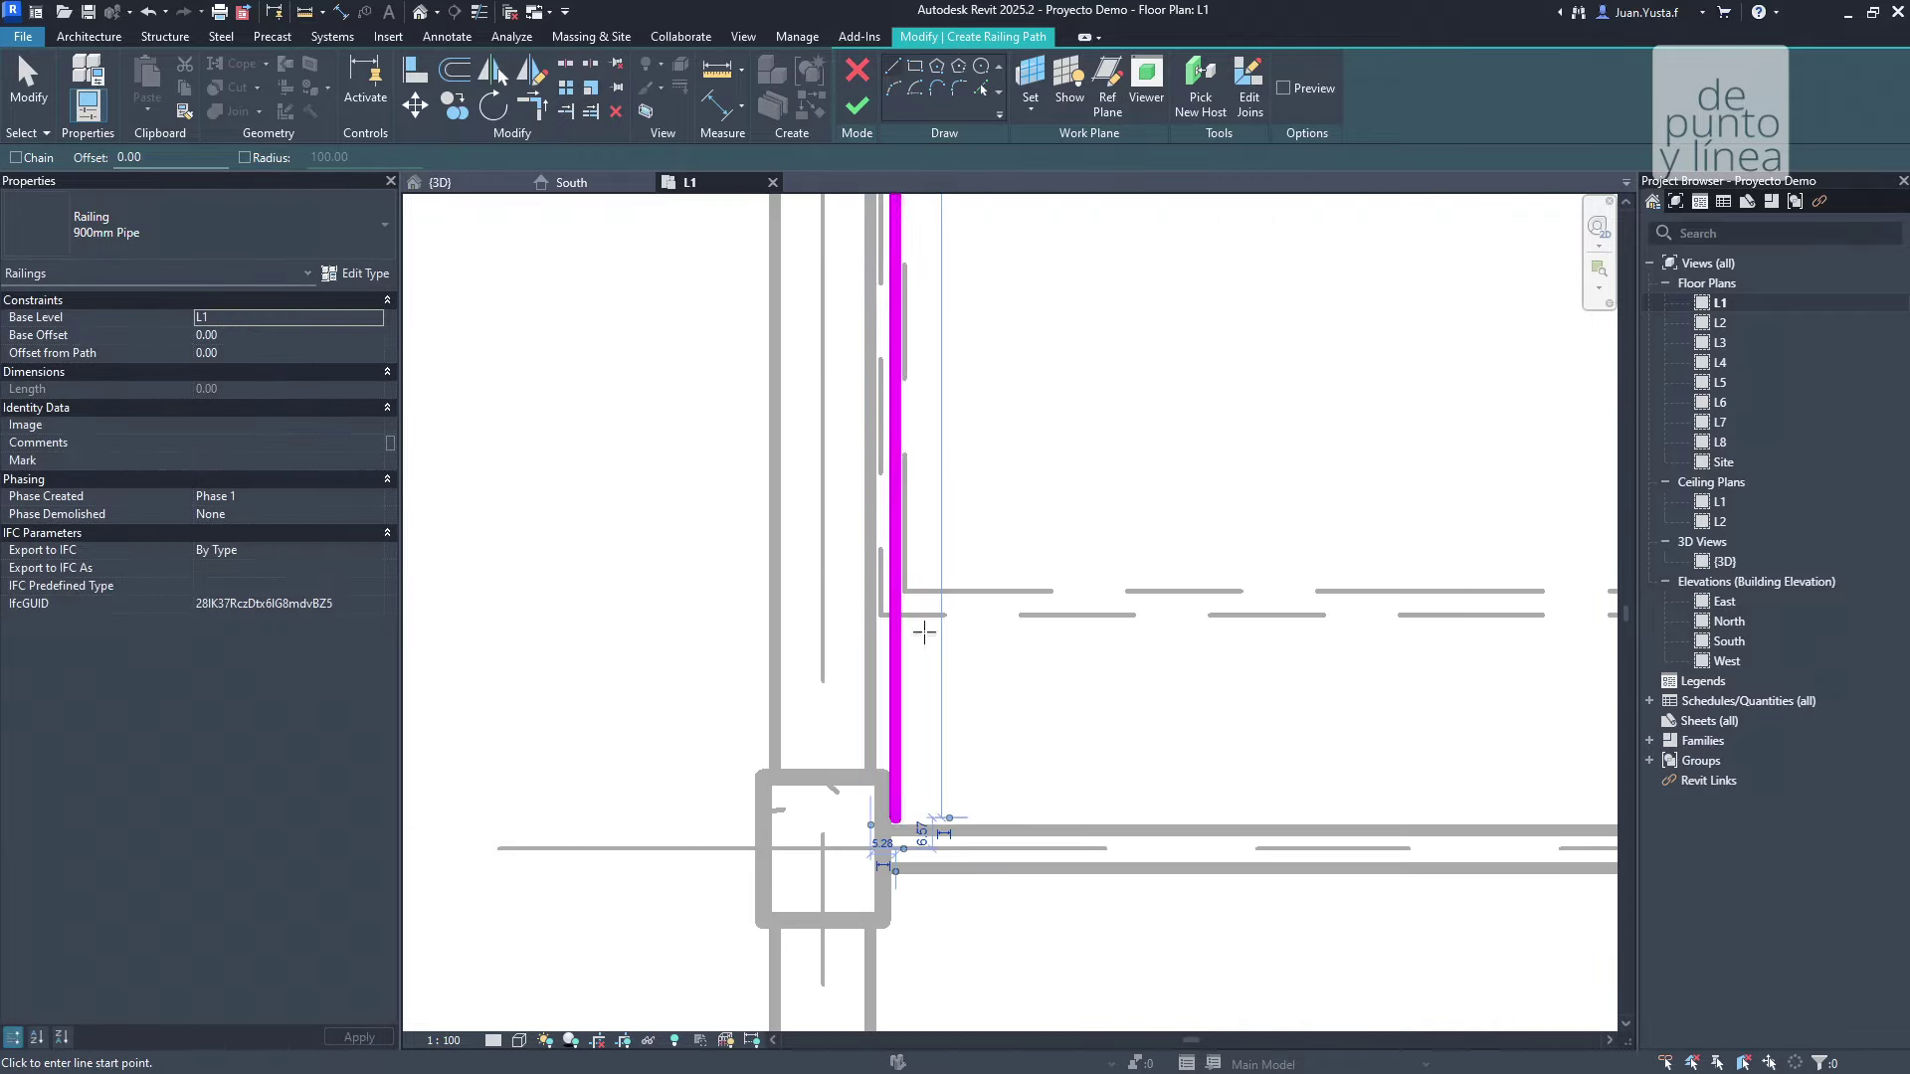
pyautogui.scroll(-6, 862, 669)
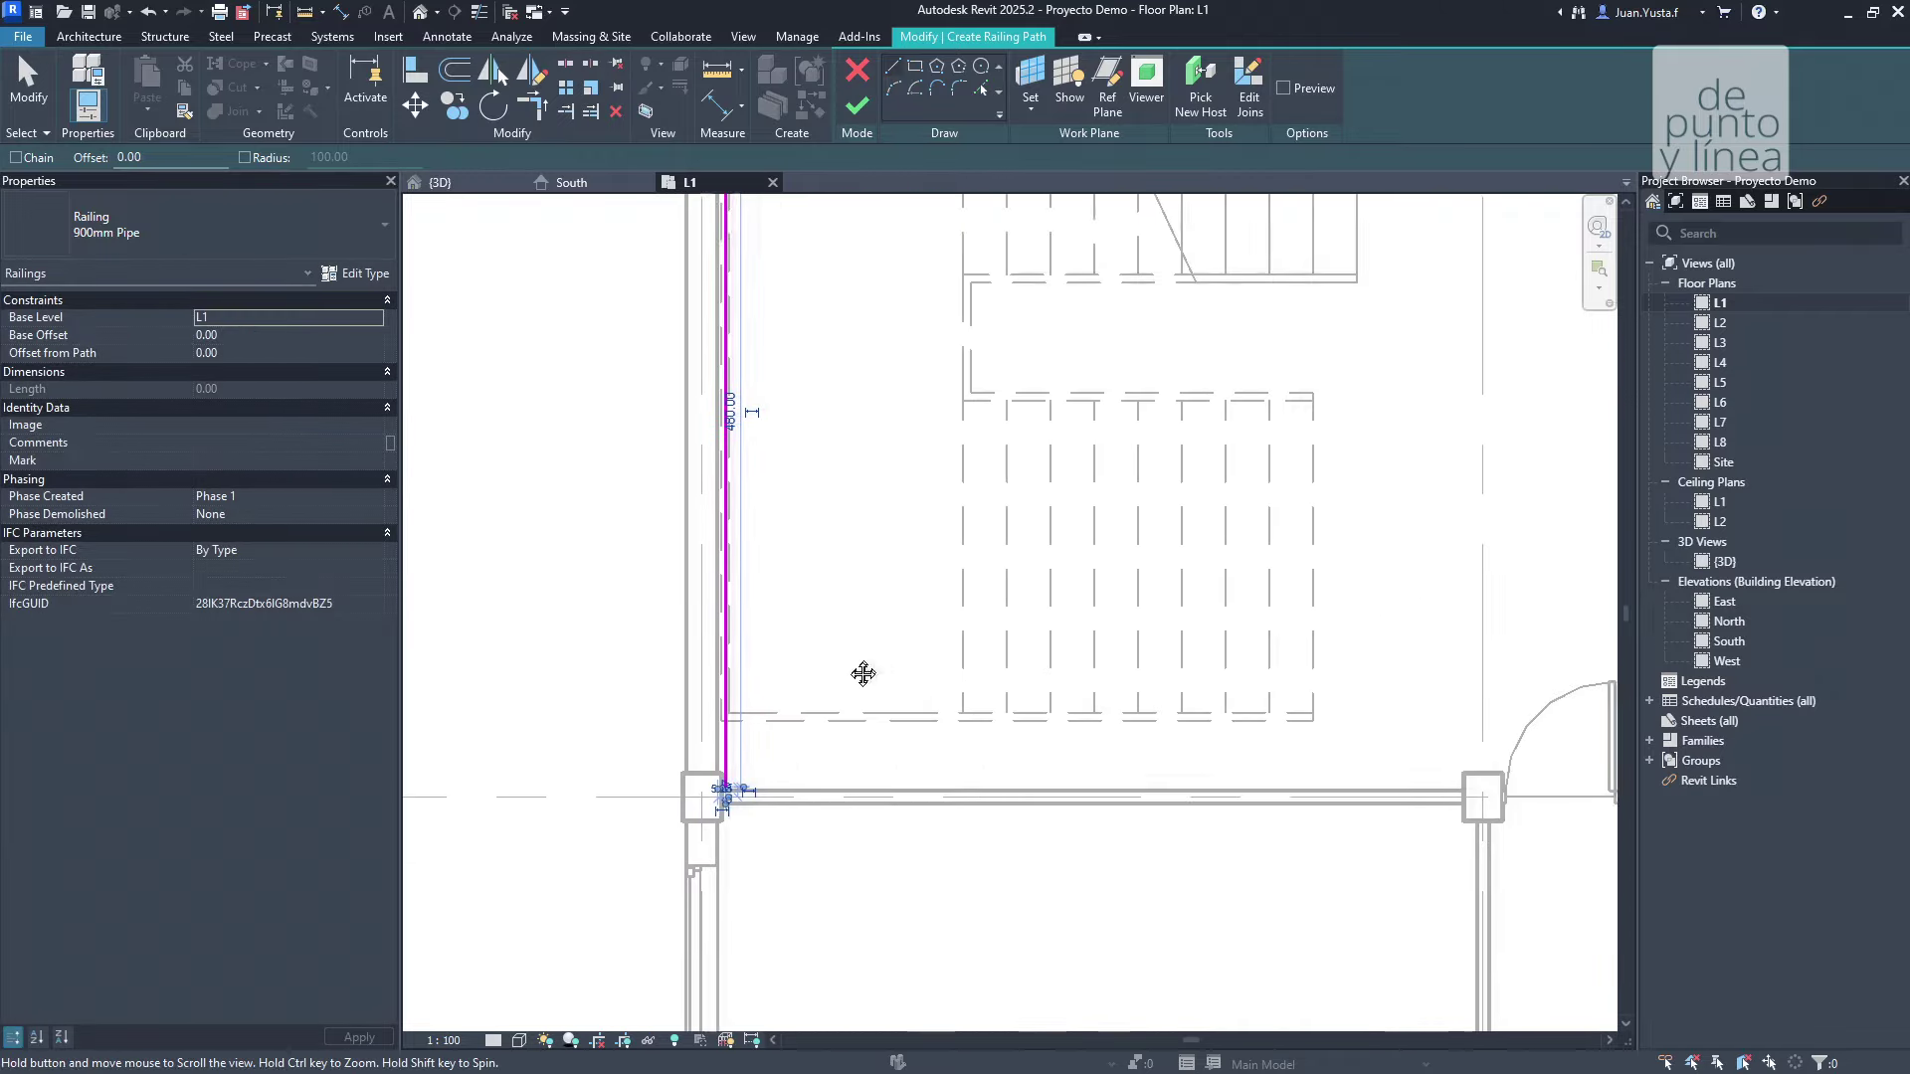
pyautogui.click(857, 105)
pyautogui.click(439, 182)
# Orbit over the stairs and apply the Barandilla nueva type to the new stairwell railing.
pyautogui.scroll(-3, 824, 490)
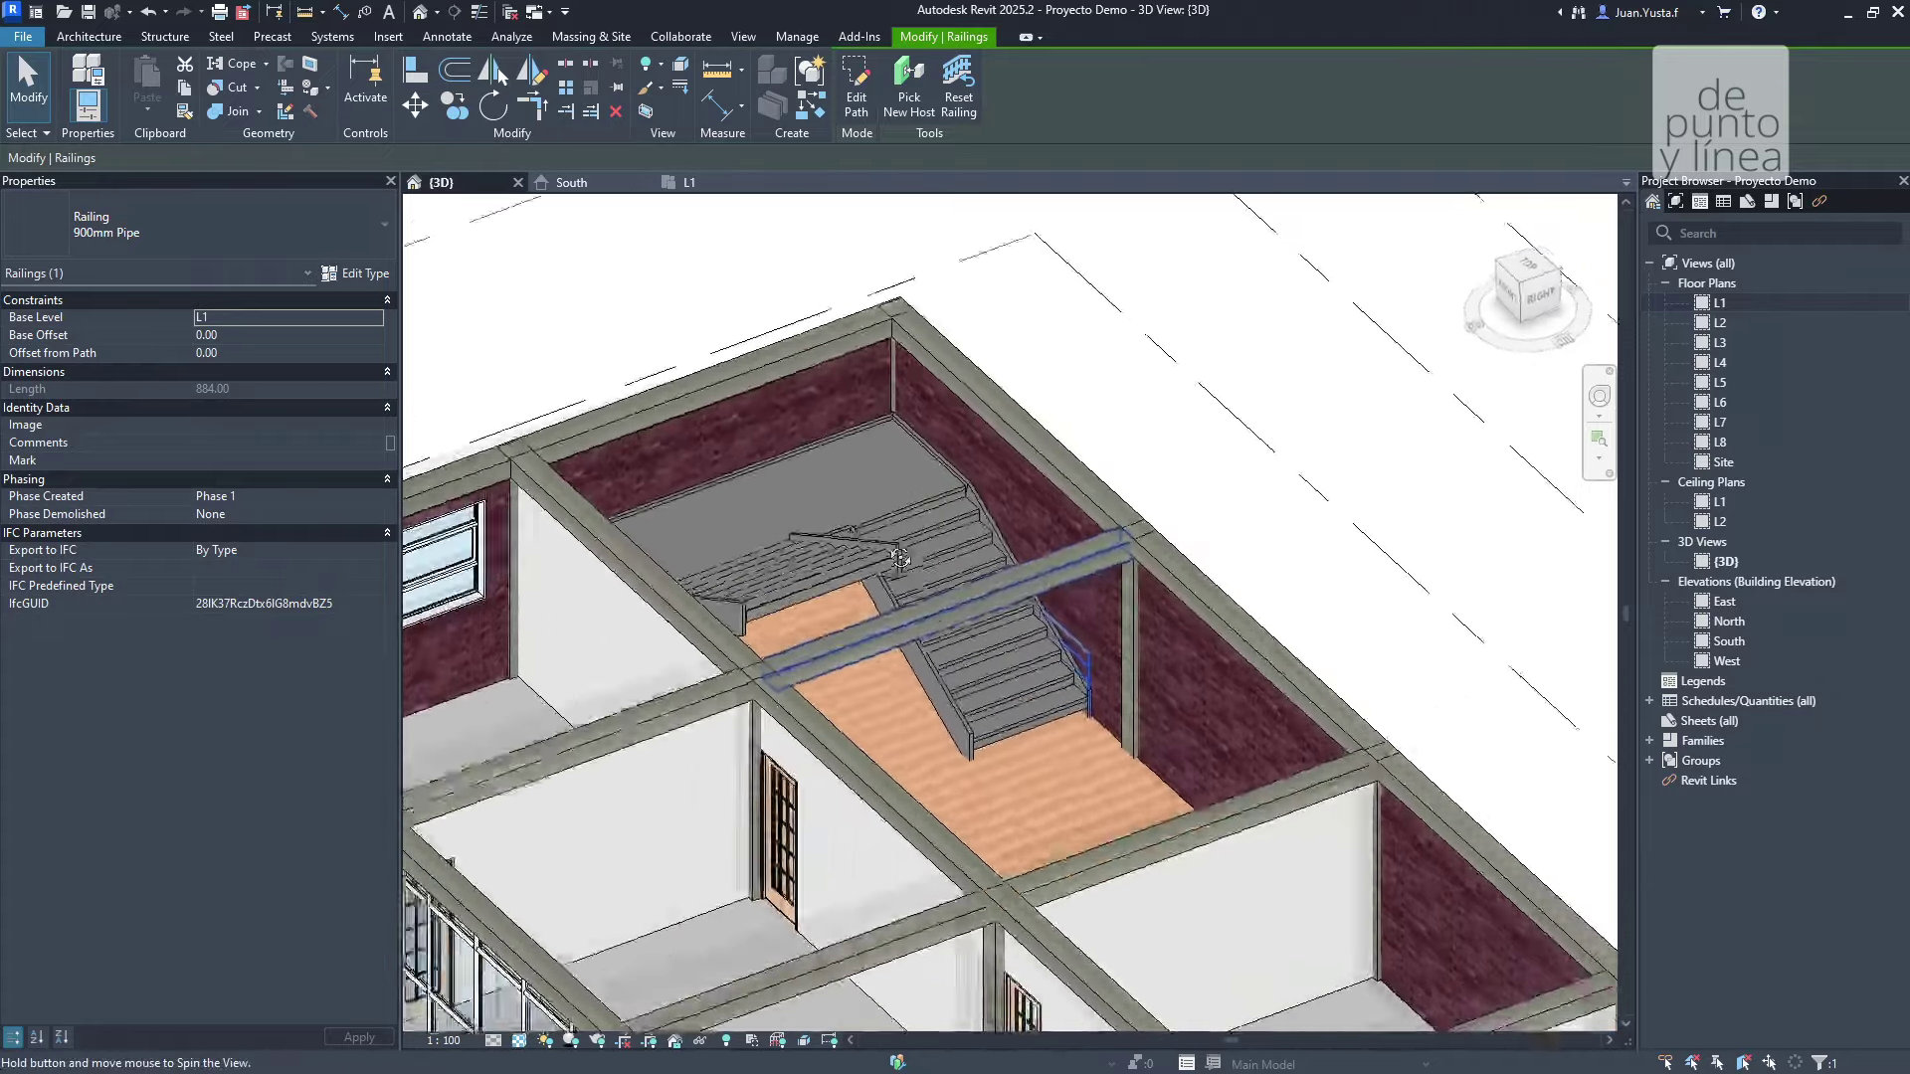
pyautogui.moveTo(791, 449)
pyautogui.keyDown('shift'); pyautogui.mouseDown(button='middle')
pyautogui.moveTo(744, 609)
pyautogui.moveTo(670, 666)
pyautogui.mouseUp(button='middle'); pyautogui.keyUp('shift')
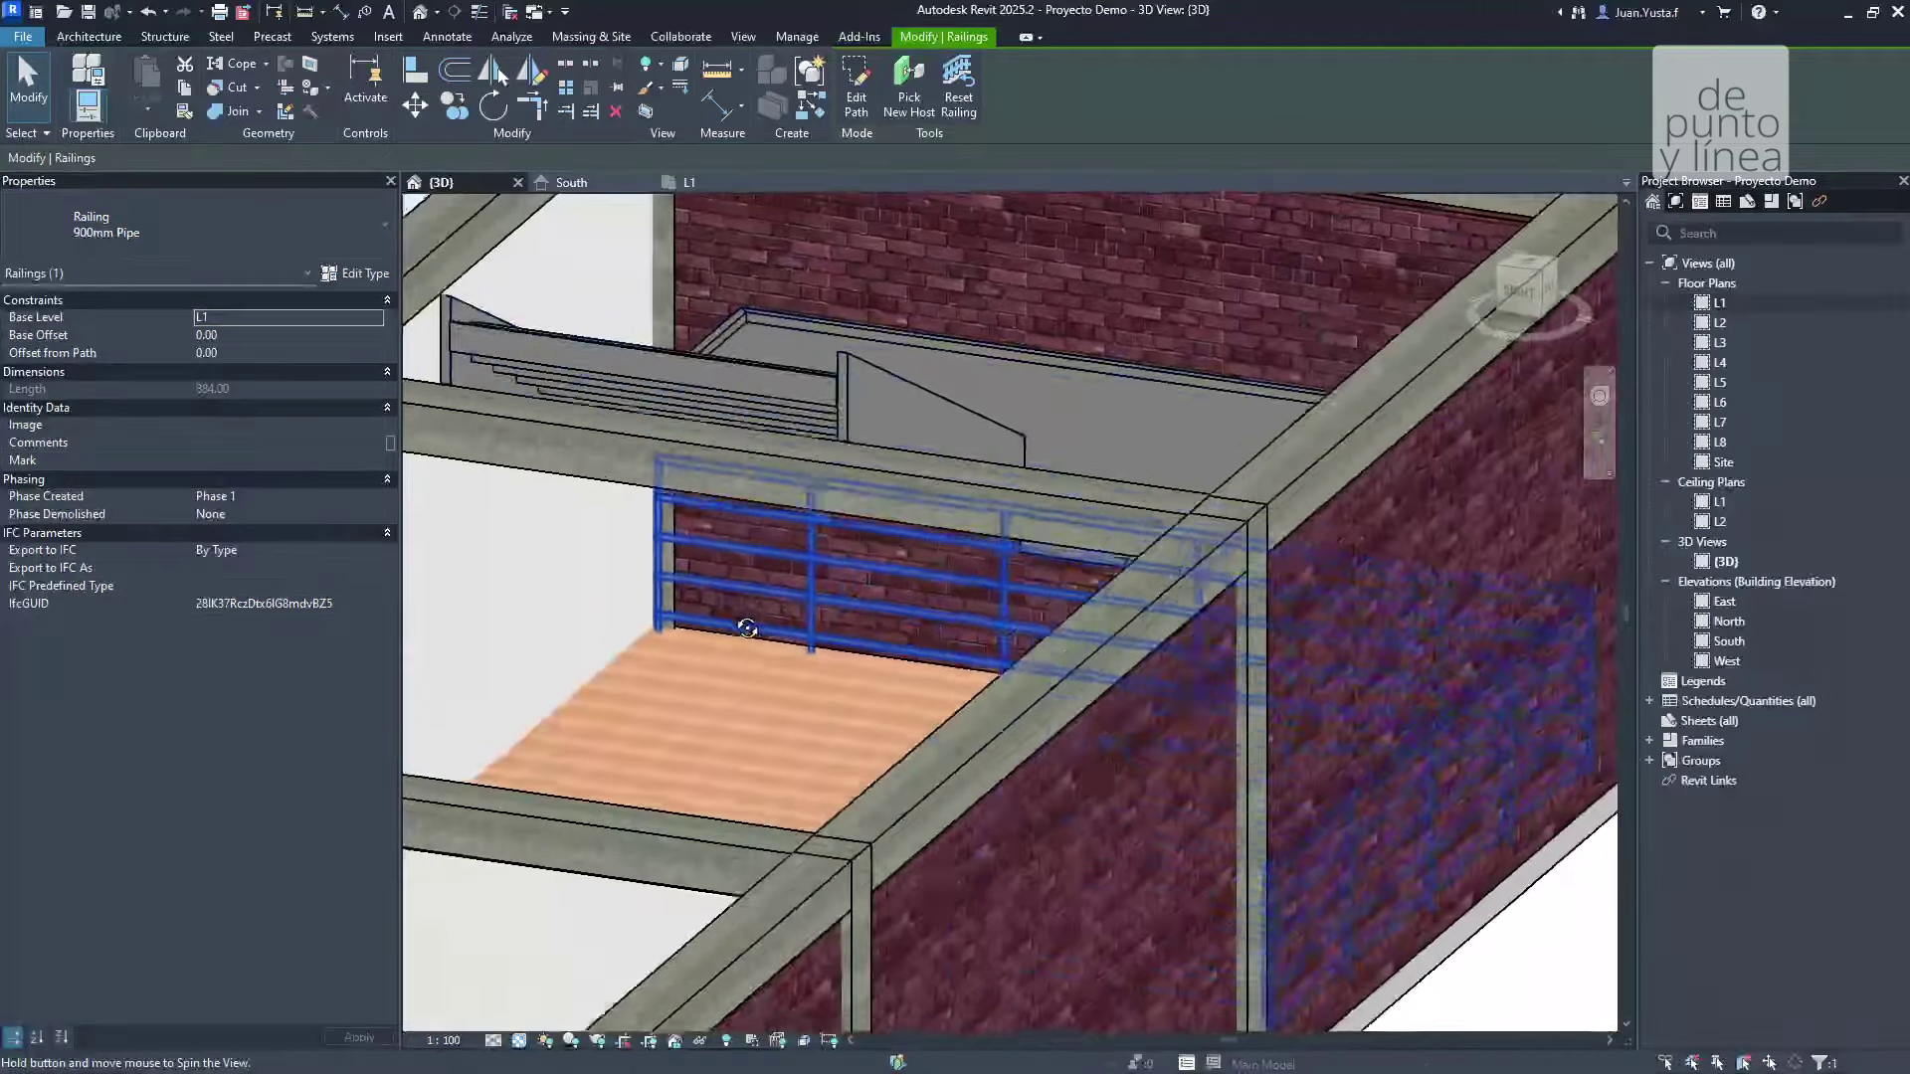
pyautogui.scroll(-5, 670, 676)
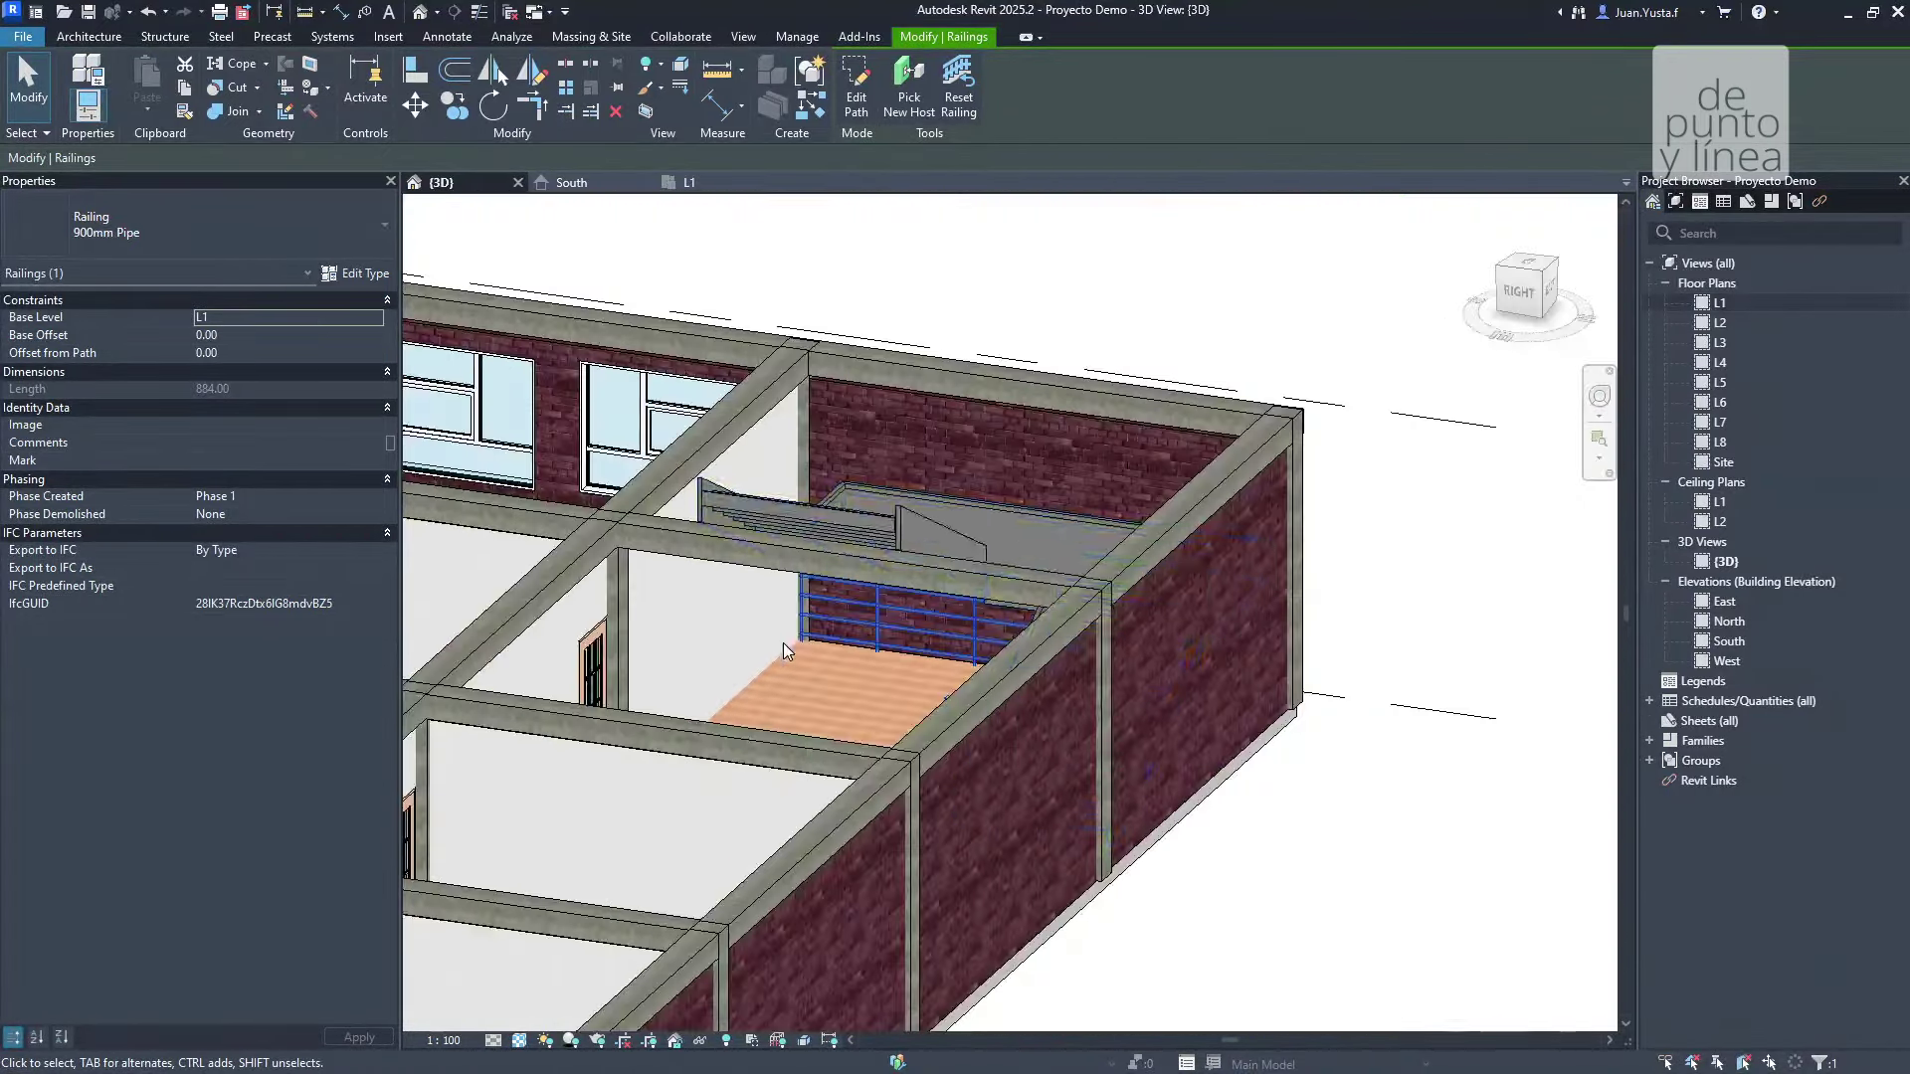
pyautogui.keyDown('shift'); pyautogui.moveTo(784, 643); pyautogui.dragTo(1248, 826, button='middle'); pyautogui.keyUp('shift')
pyautogui.press('Escape')
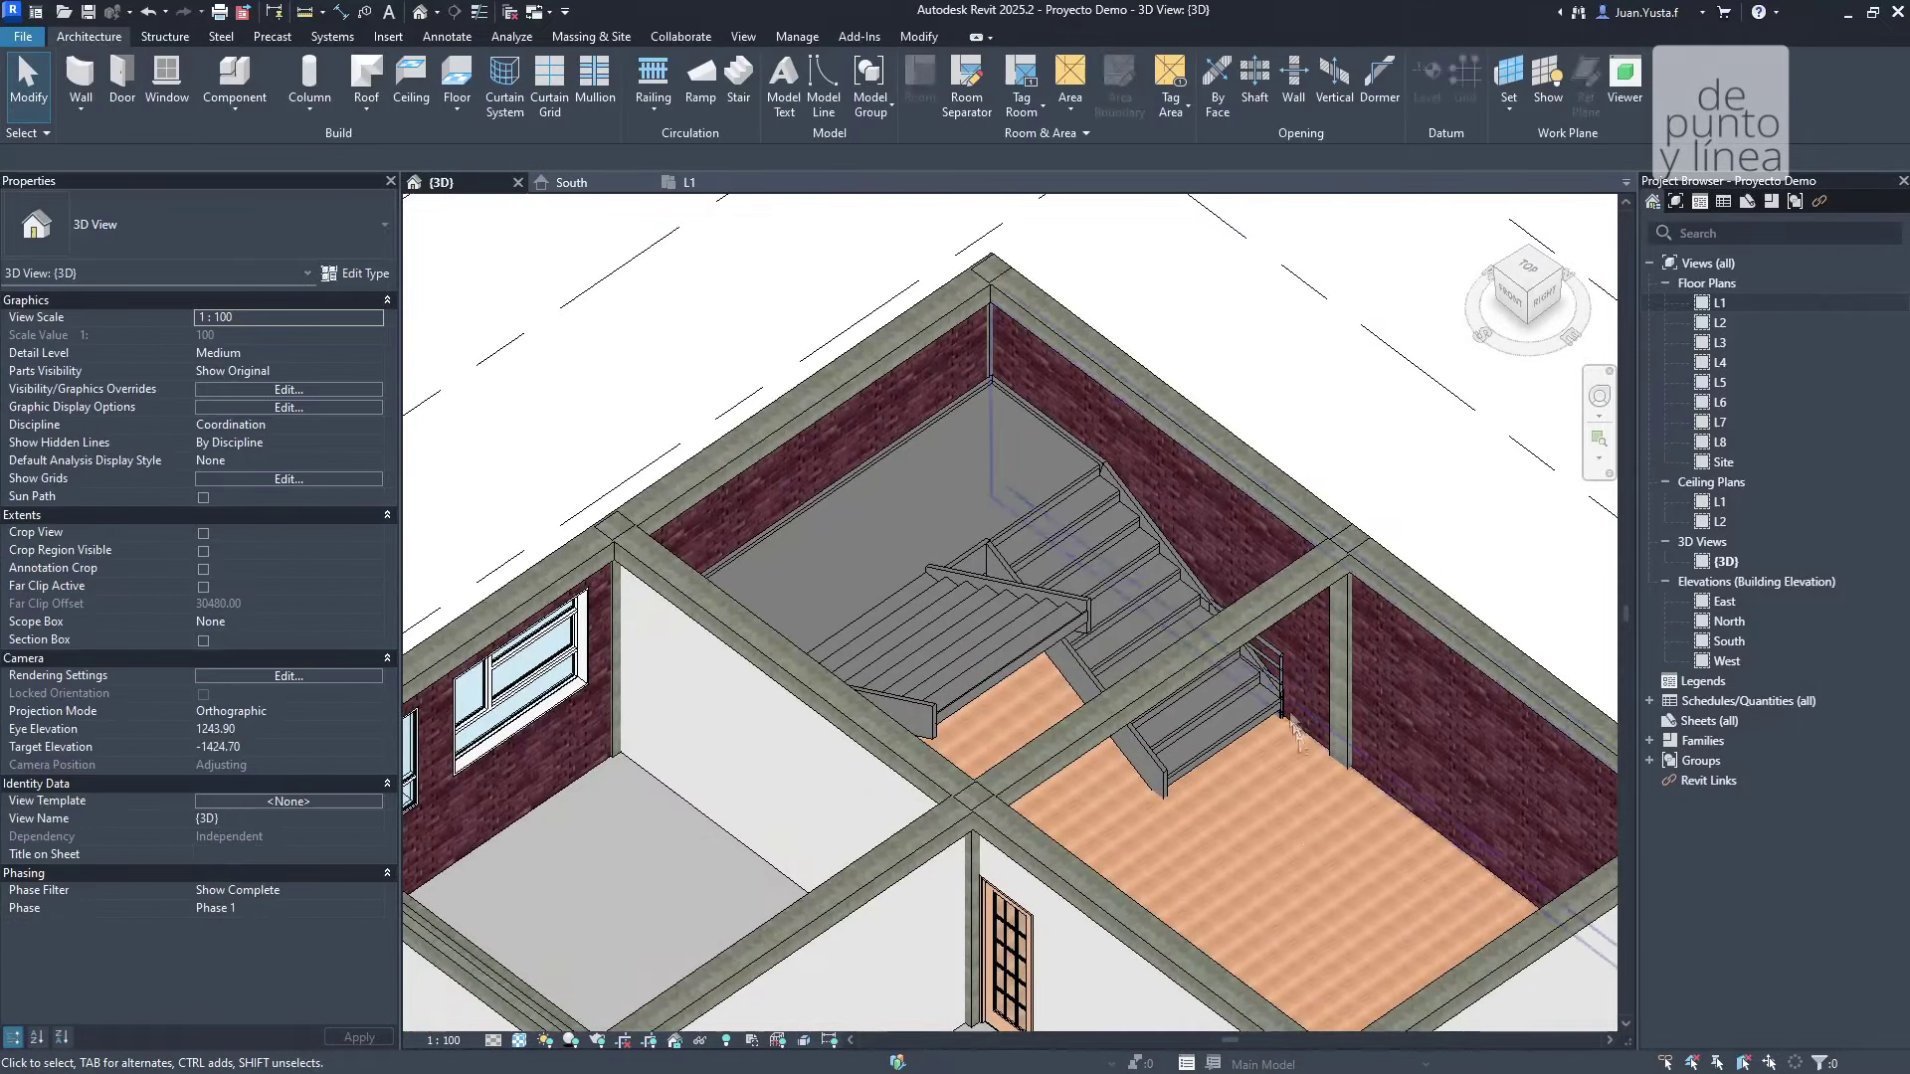
pyautogui.click(1174, 597)
pyautogui.click(260, 225)
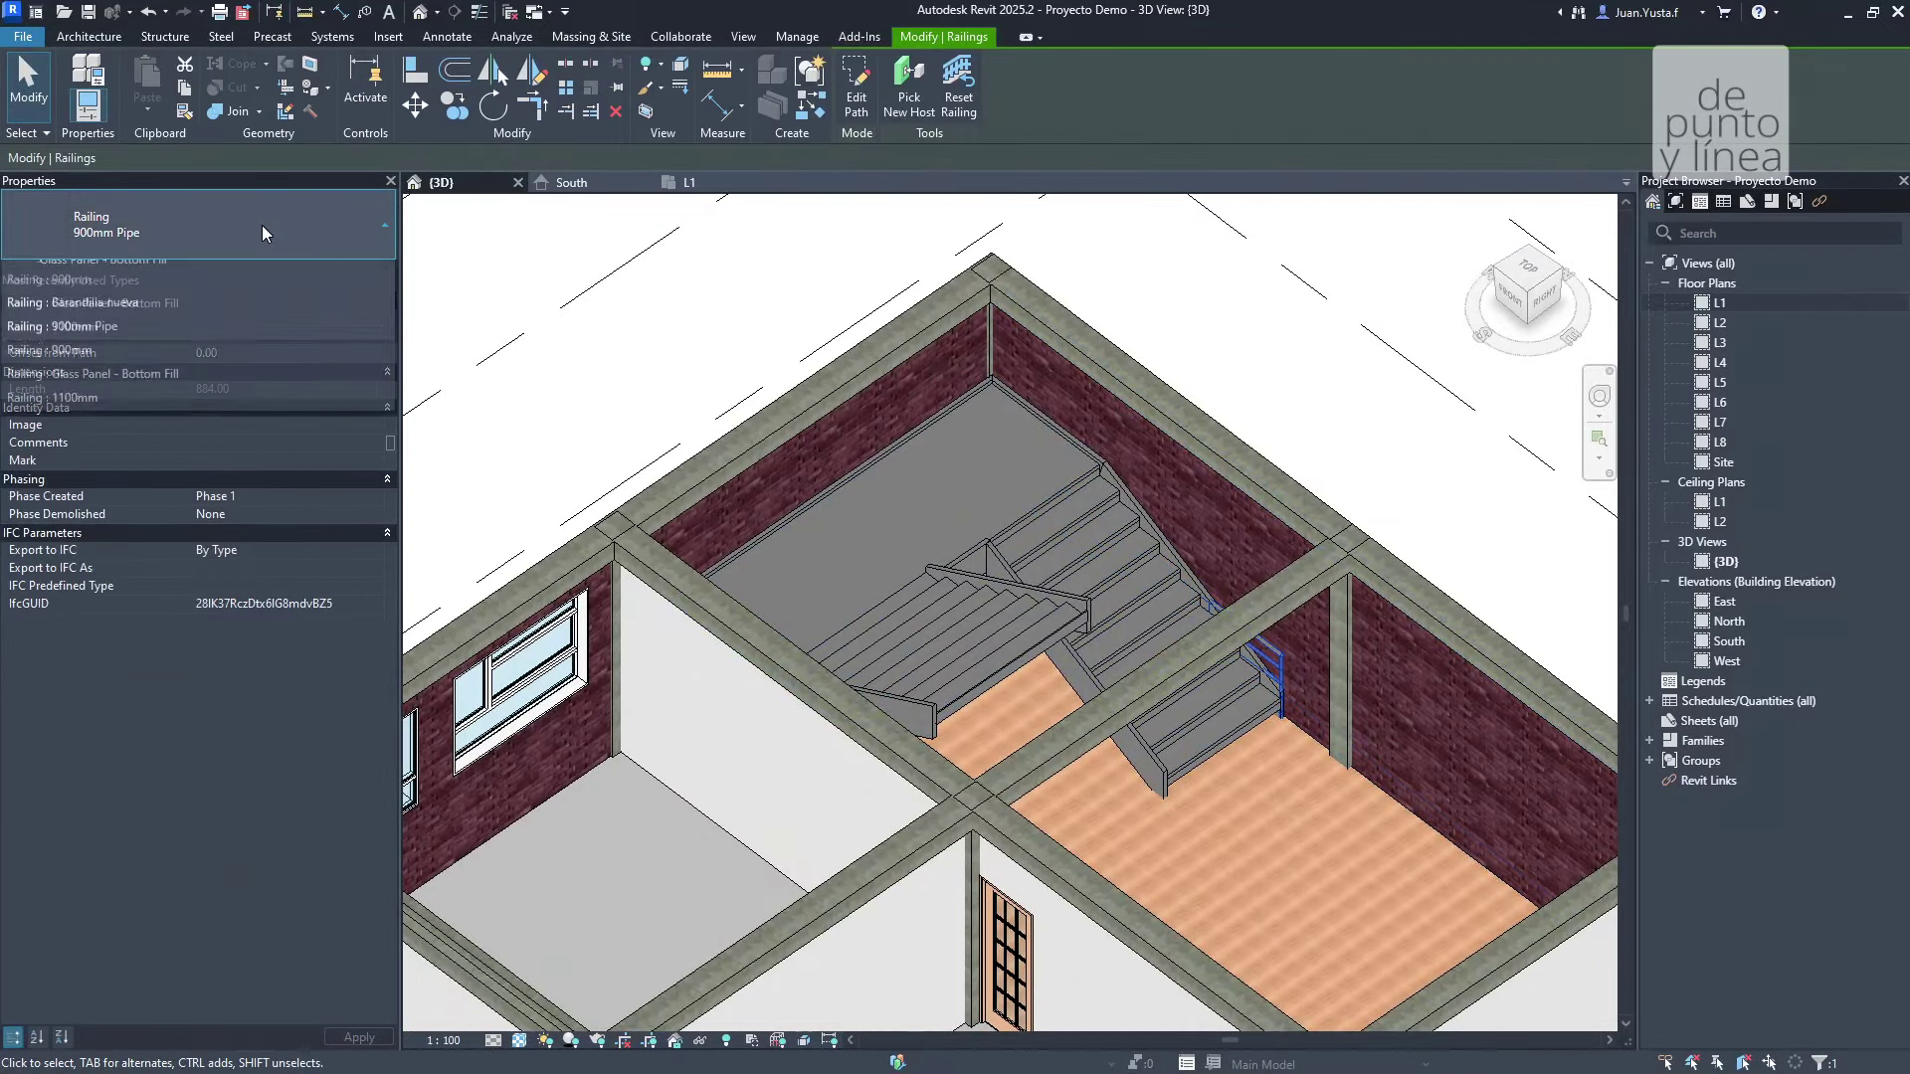
pyautogui.click(103, 398)
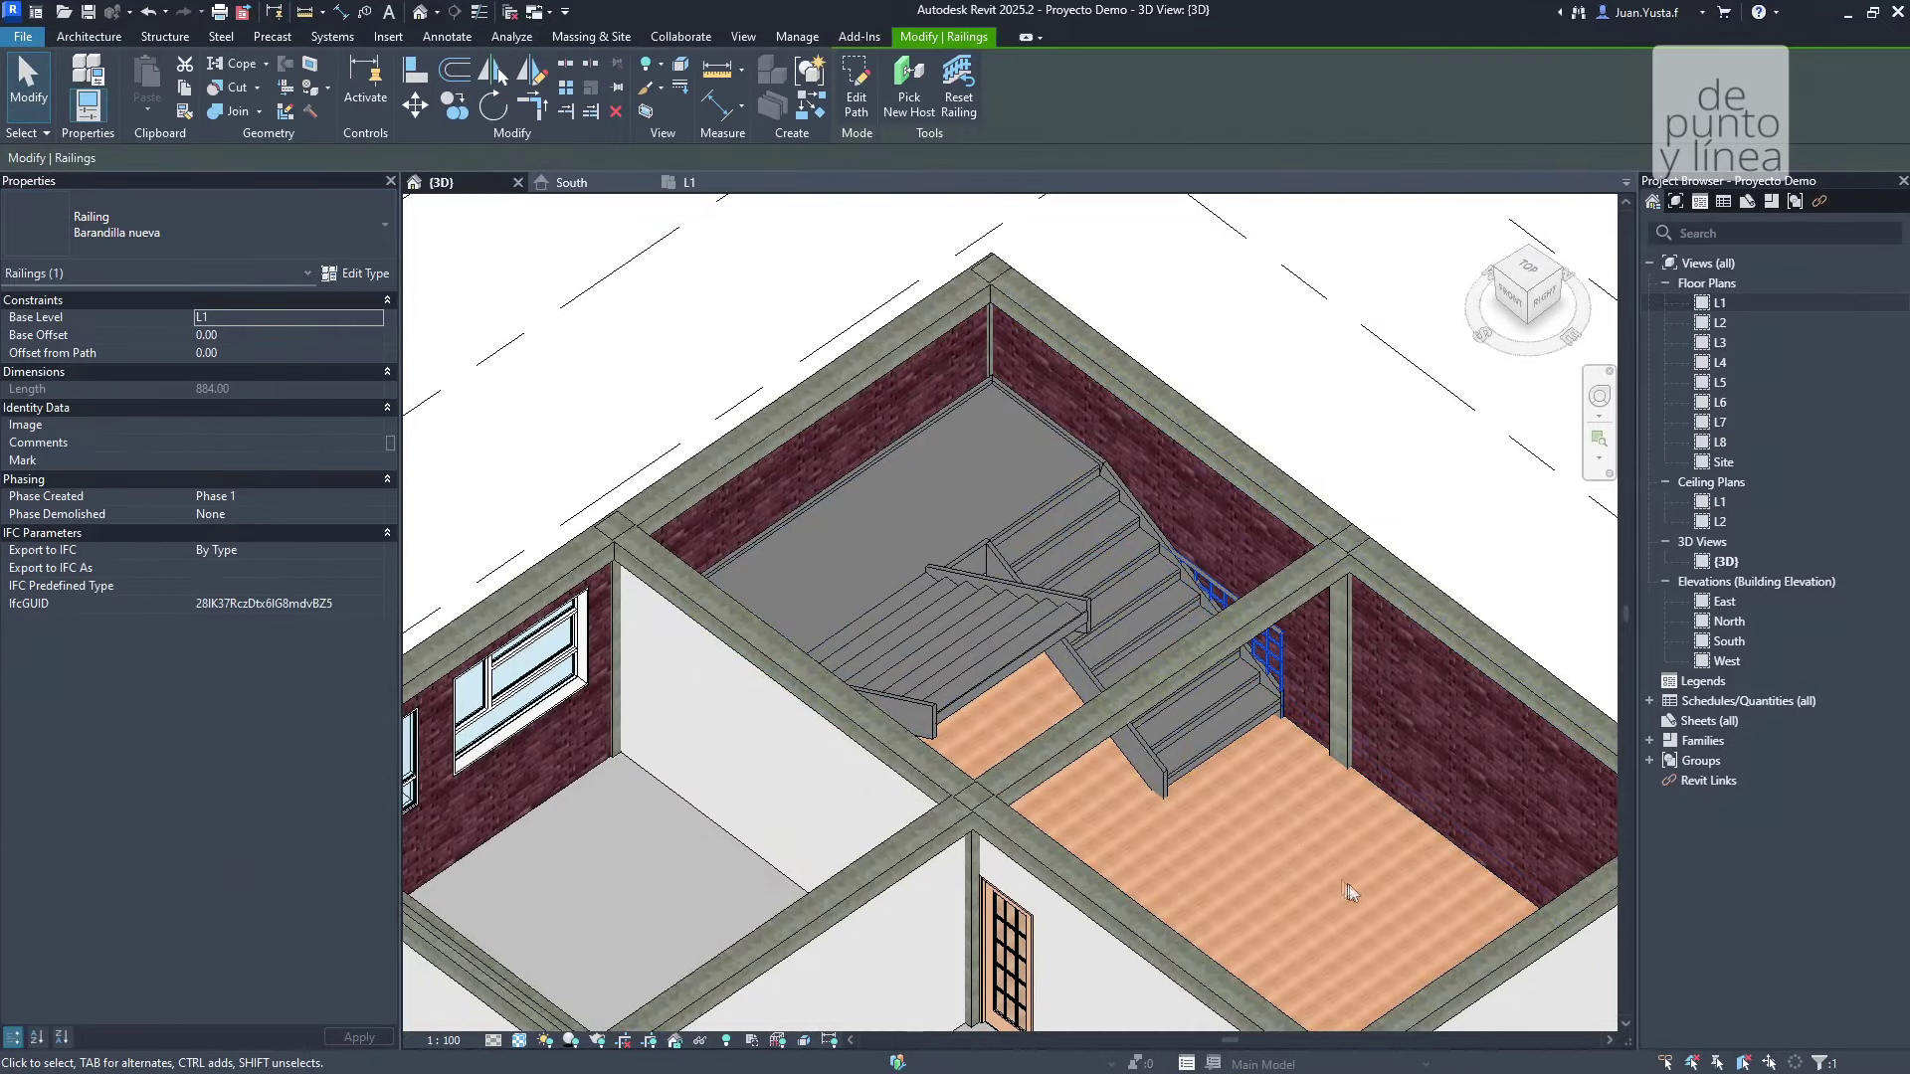
pyautogui.press('Escape')
# Re-host the stairwell-edge railing onto the stair with Pick New Host.
pyautogui.scroll(3, 1265, 628)
pyautogui.scroll(2, 1265, 628)
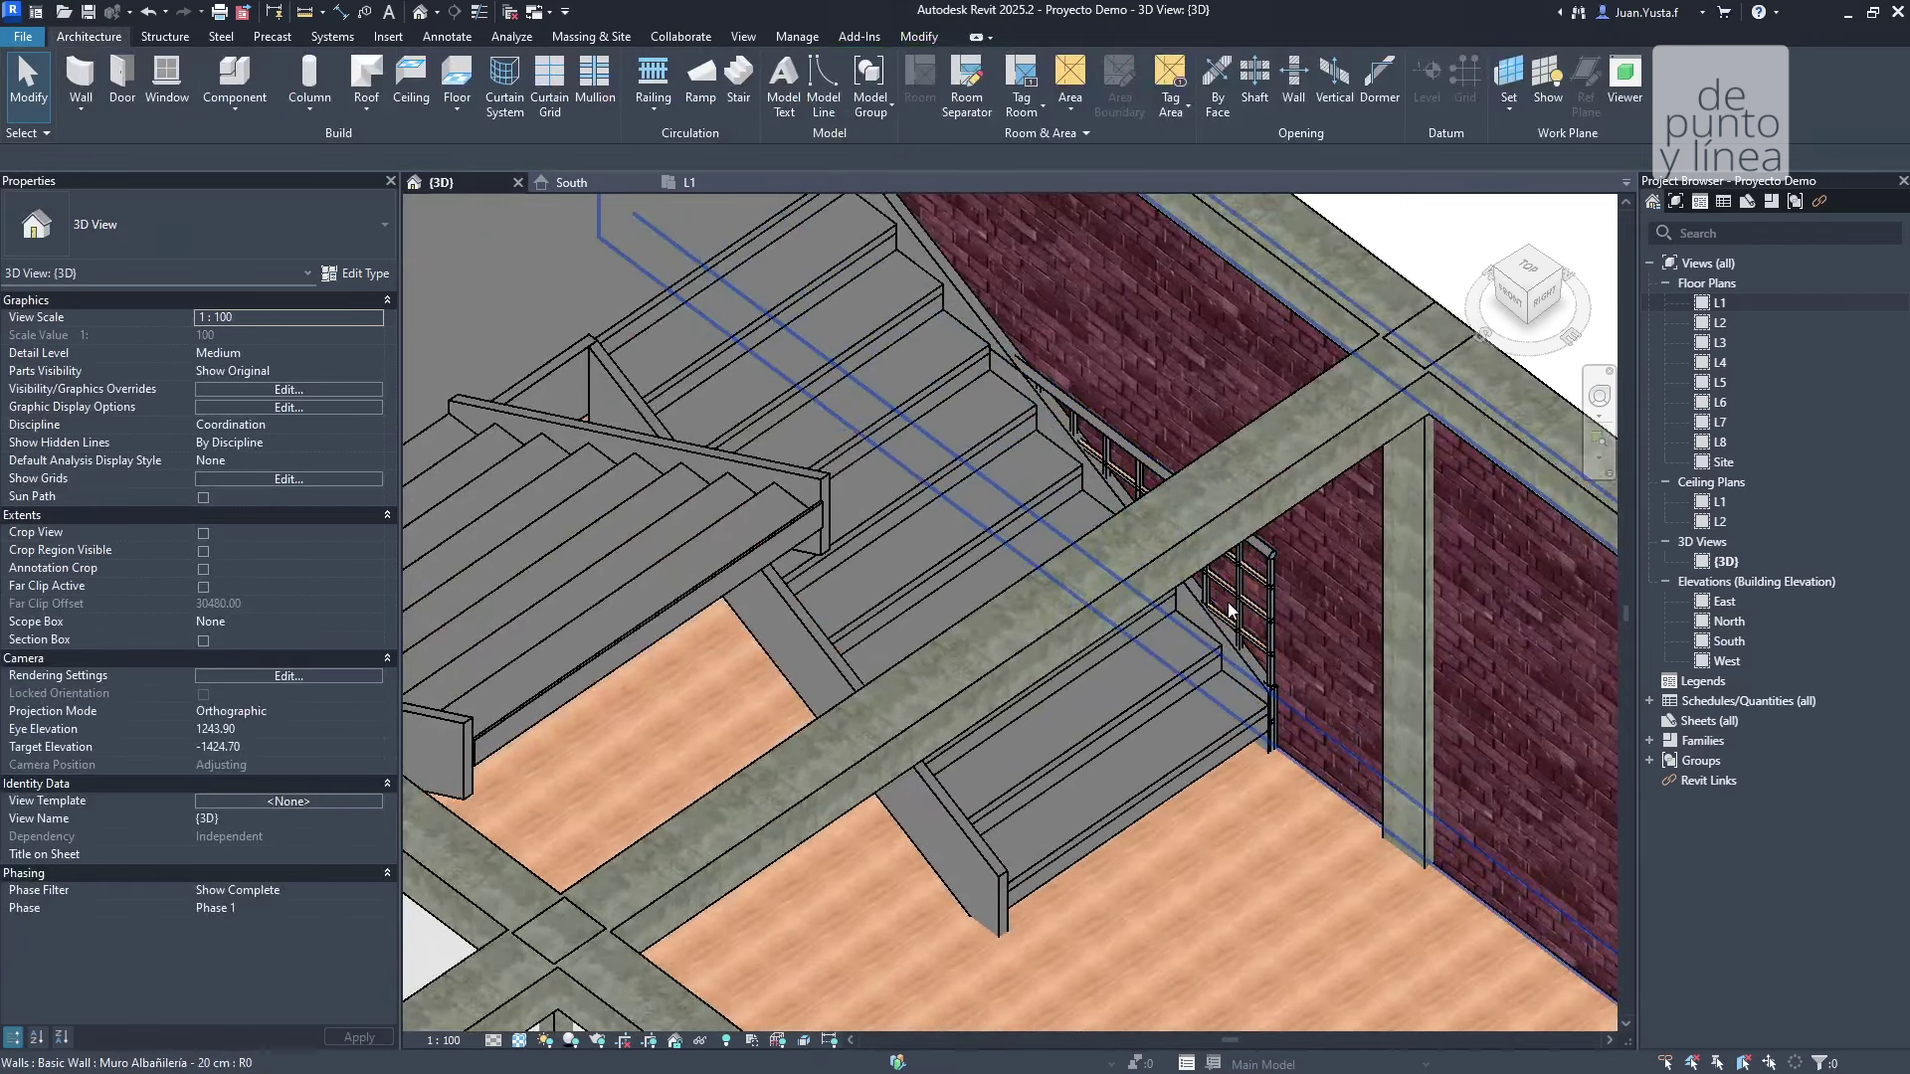
pyautogui.click(1258, 609)
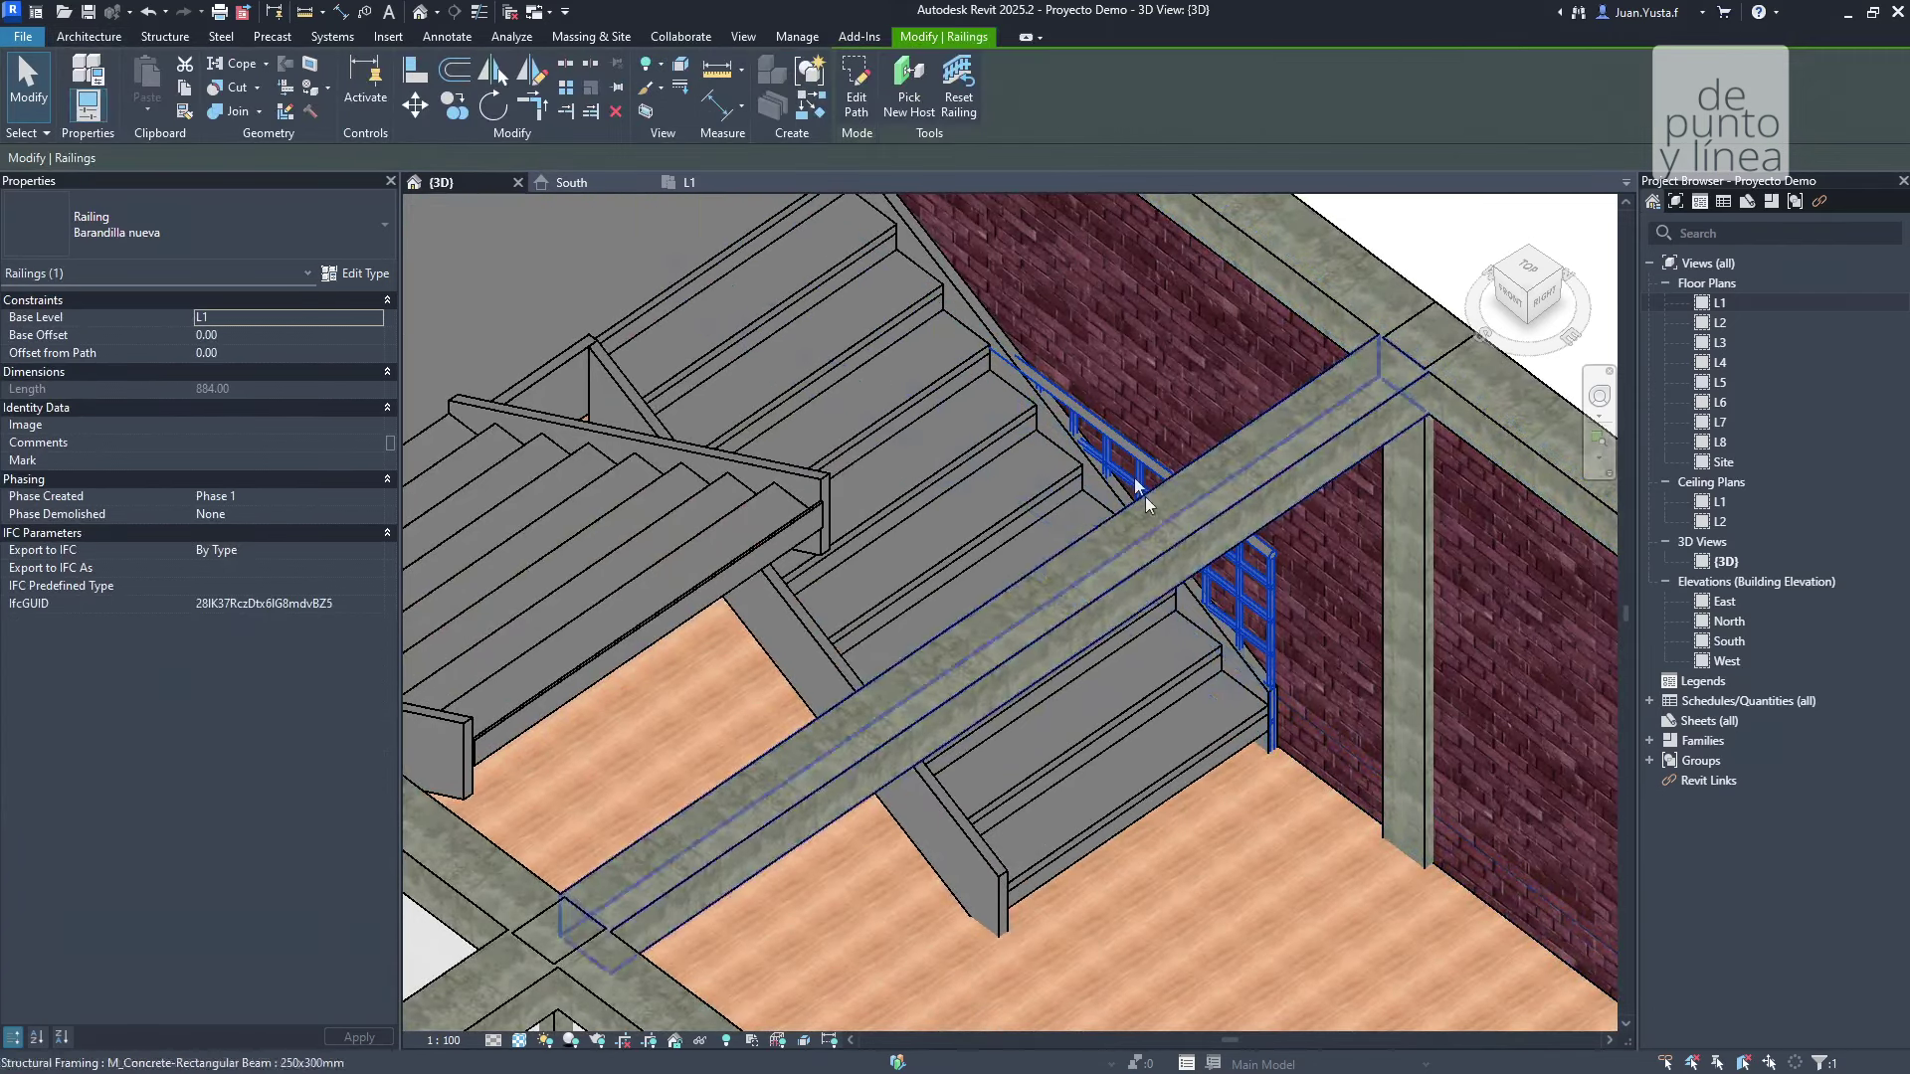
pyautogui.click(911, 91)
pyautogui.scroll(-3, 891, 430)
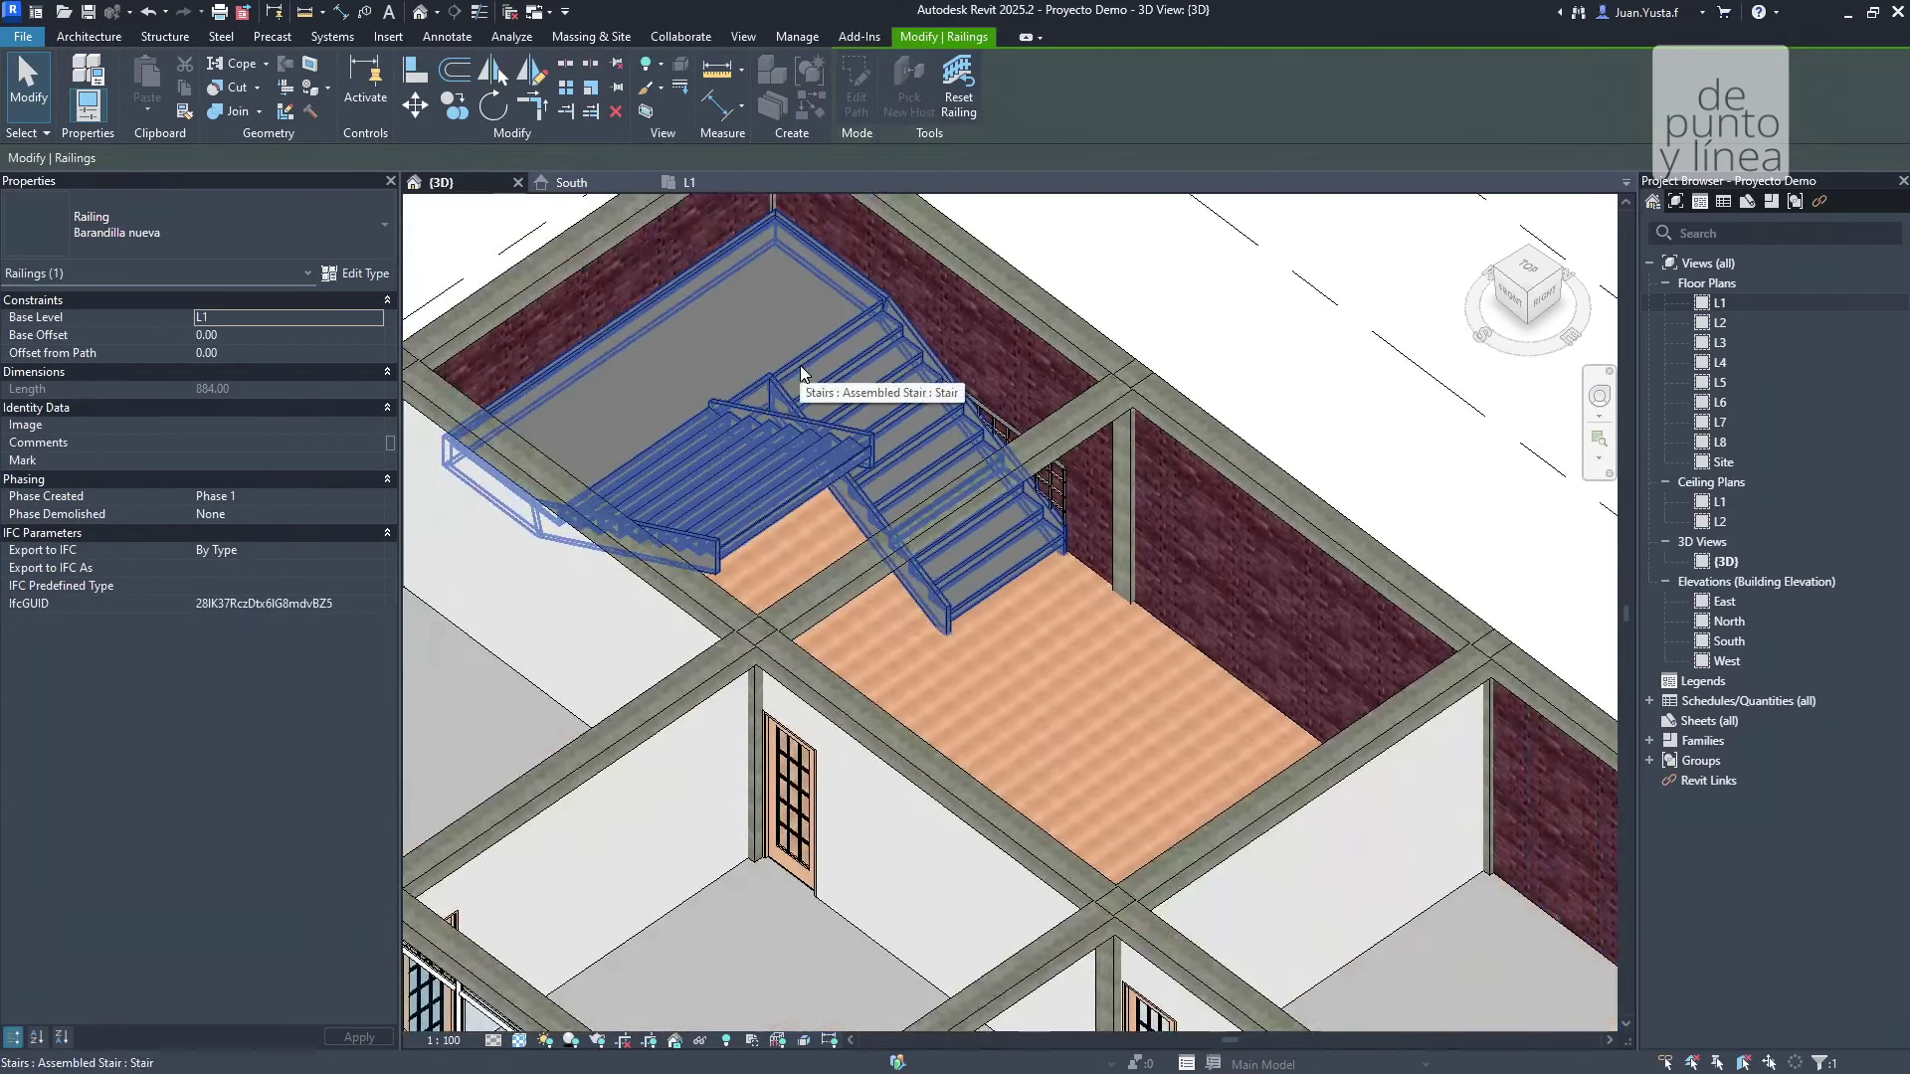
pyautogui.click(800, 366)
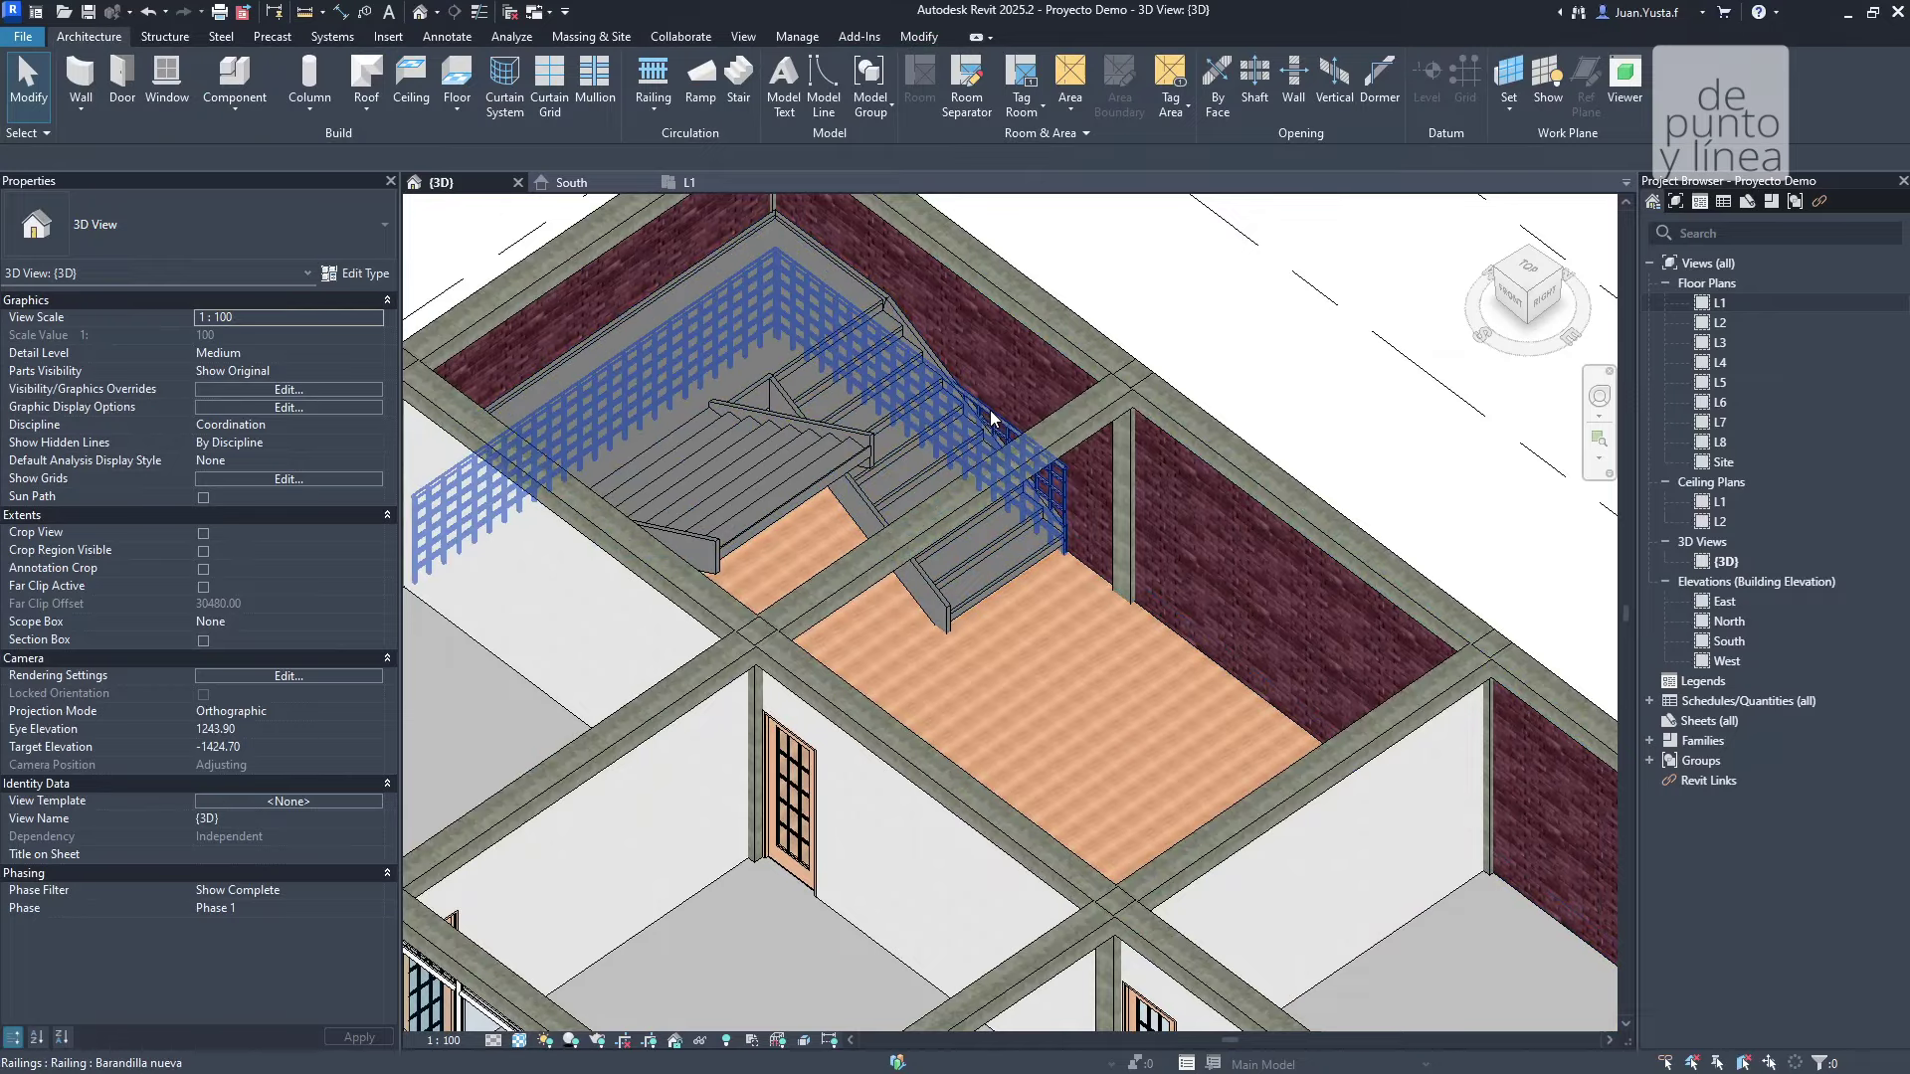
# With the stairwell railing selected, switch to the L1 floor plan to edit its path.
pyautogui.scroll(2, 988, 409)
pyautogui.click(989, 409)
pyautogui.scroll(4, 615, 249)
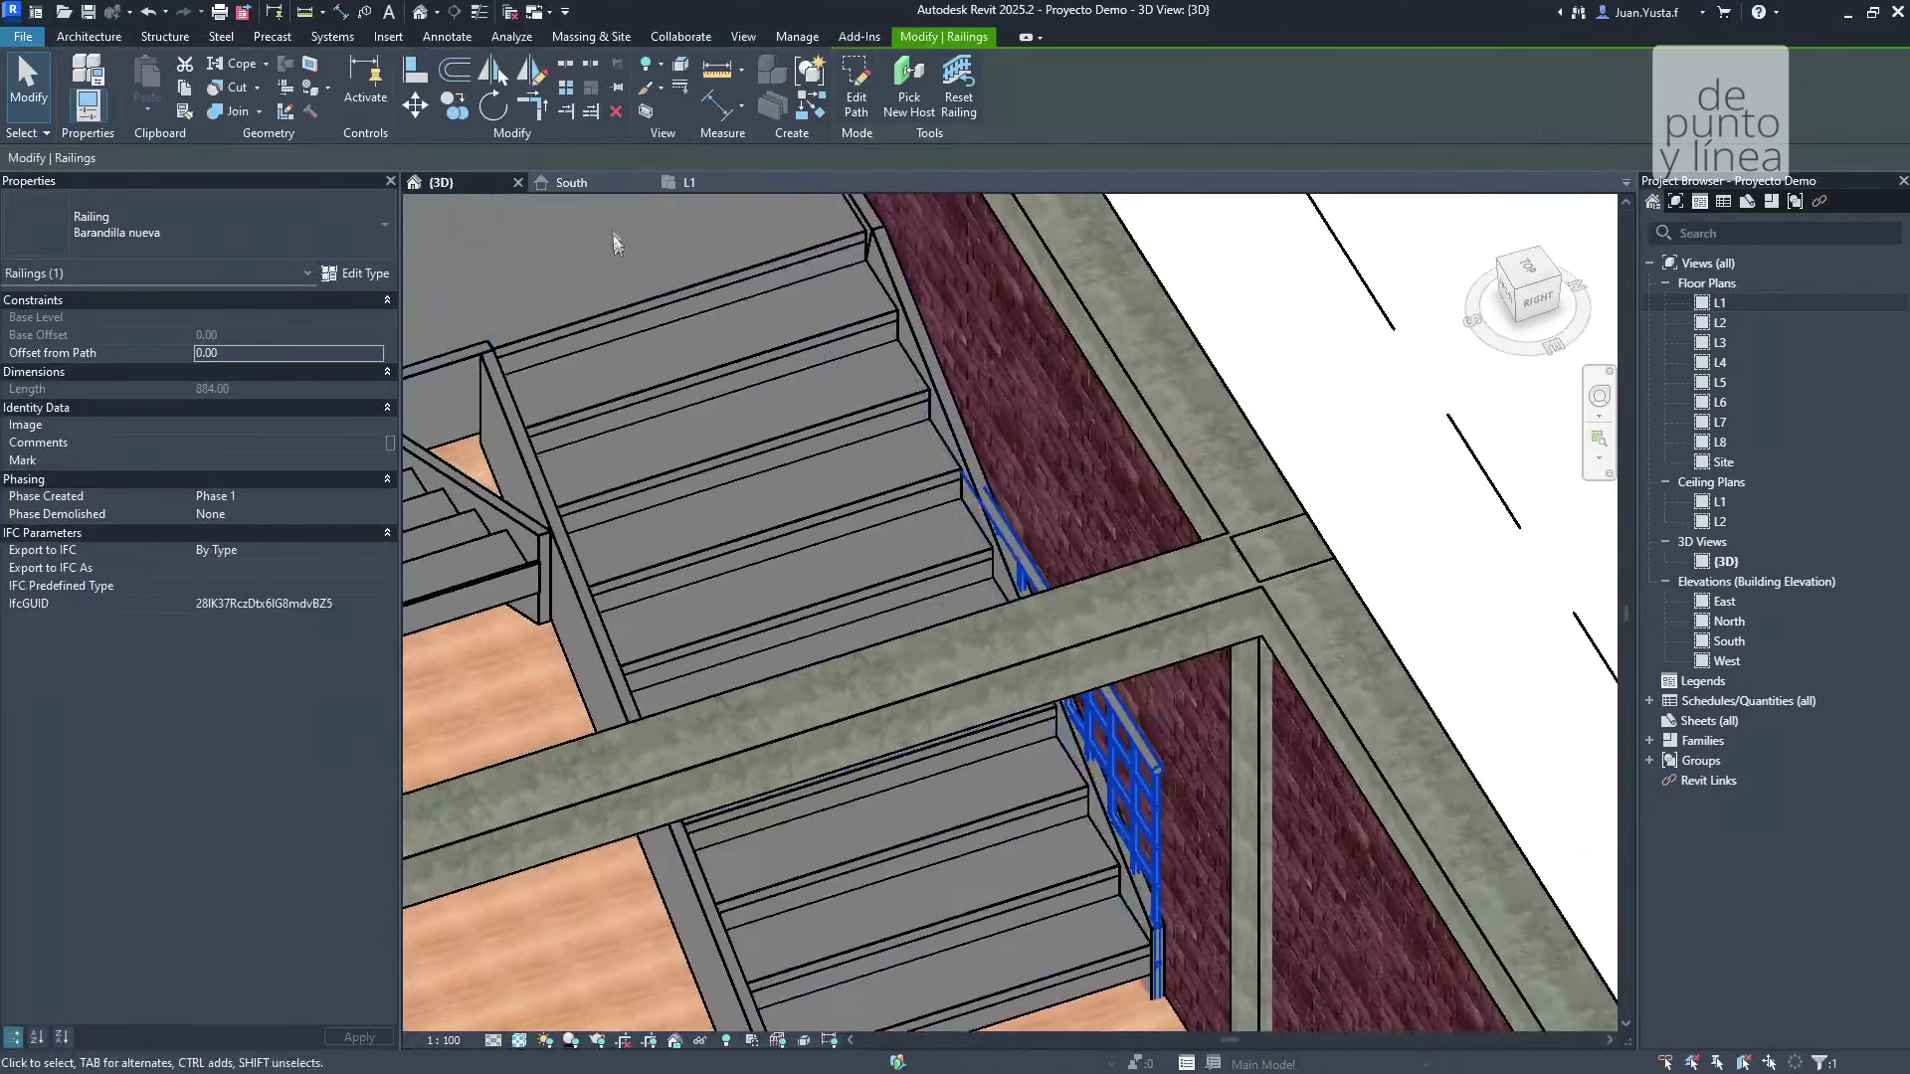
pyautogui.click(687, 183)
pyautogui.scroll(3, 852, 243)
pyautogui.scroll(2, 853, 243)
pyautogui.click(856, 90)
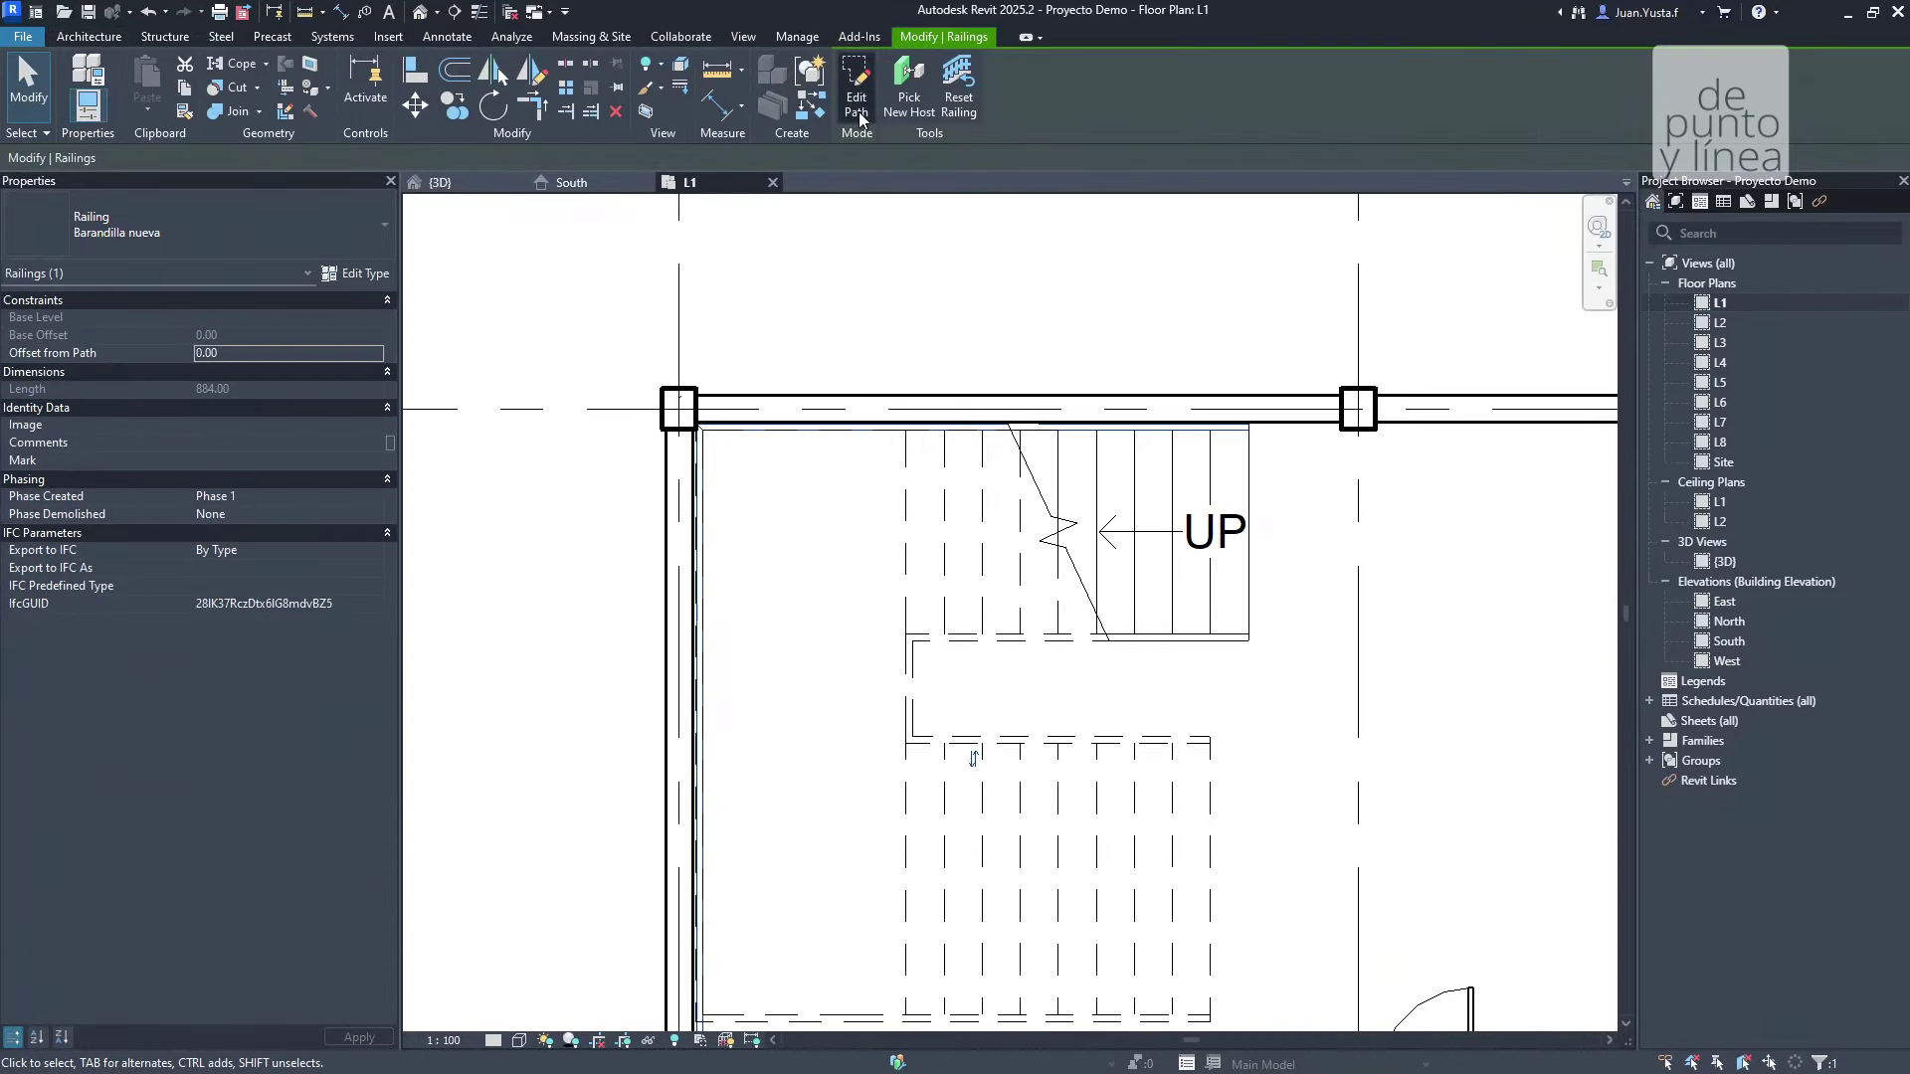
# Move the top and left path lines onto the stairwell edge, finish, and return to {3D}.
pyautogui.moveTo(843, 430); pyautogui.dragTo(767, 439)
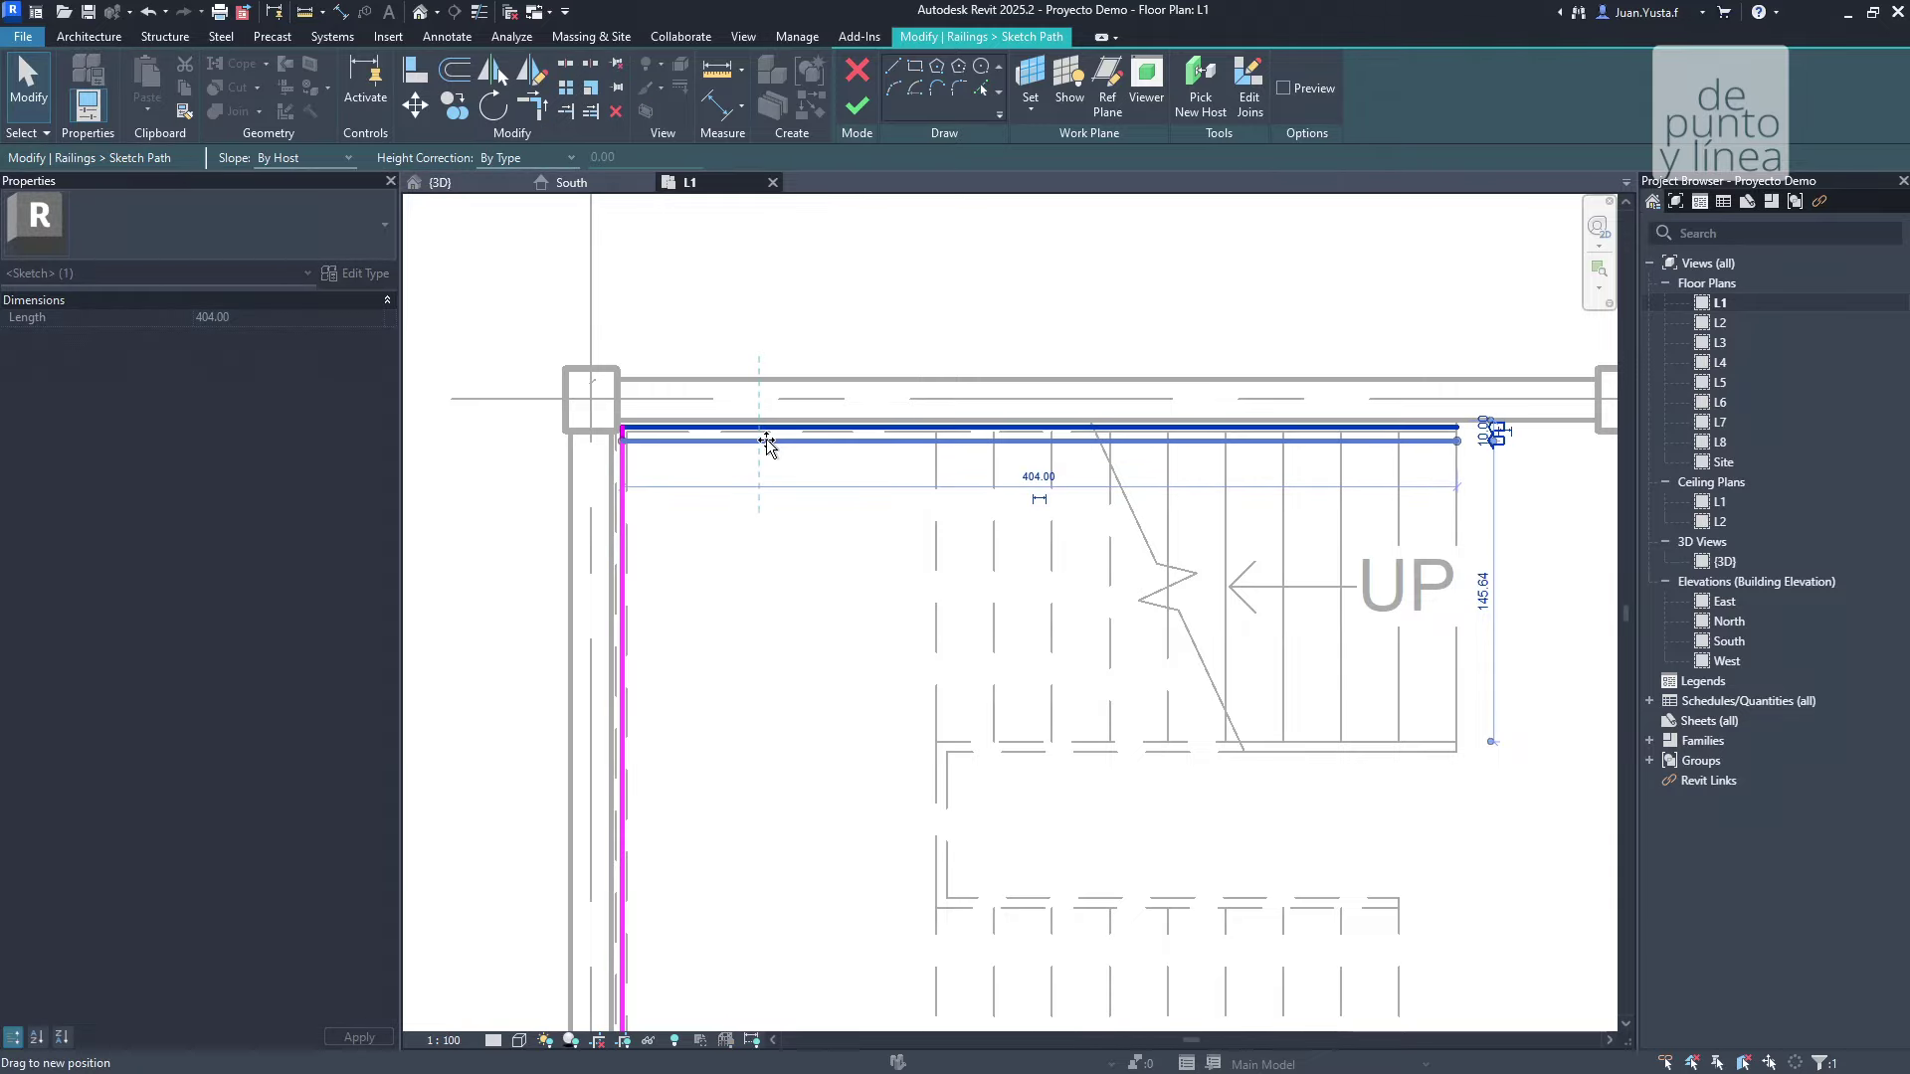
pyautogui.click(627, 475)
pyautogui.moveTo(626, 467); pyautogui.dragTo(636, 463)
pyautogui.click(856, 106)
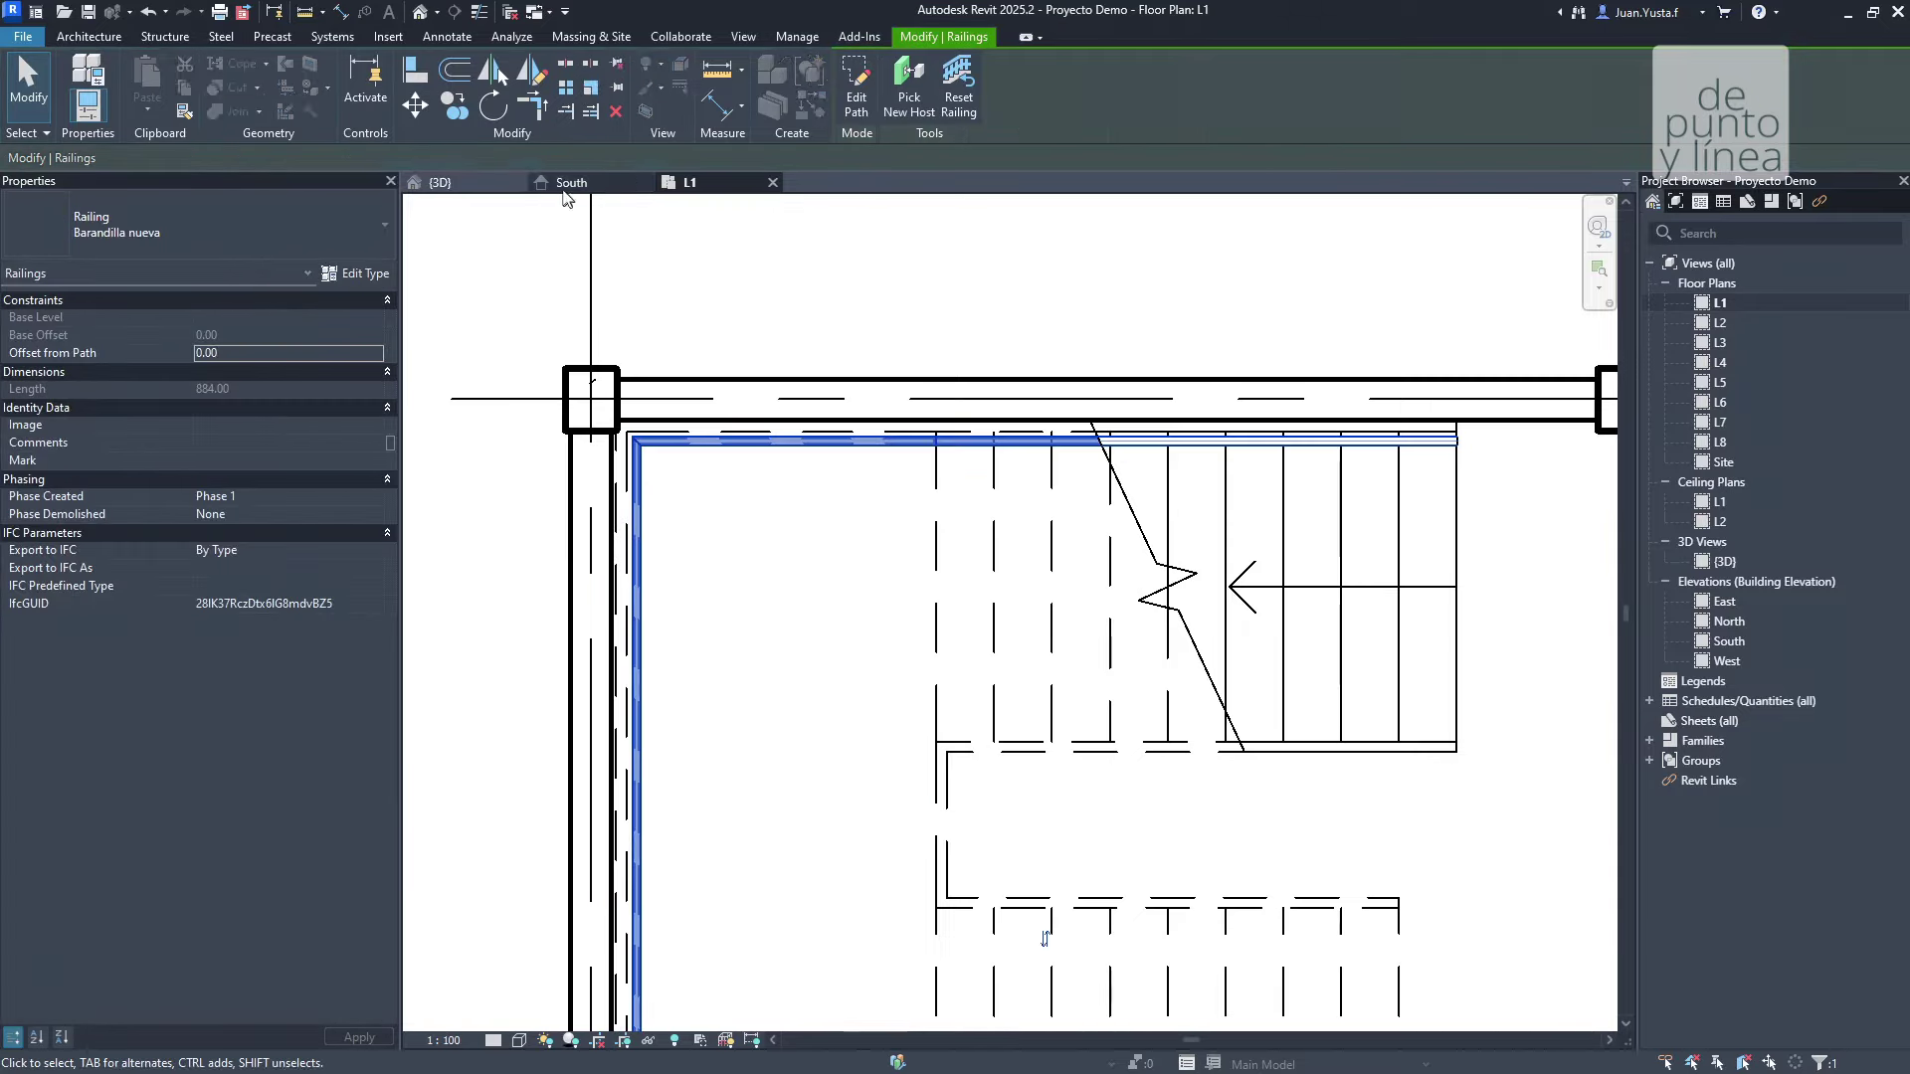
pyautogui.click(440, 182)
pyautogui.scroll(-5, 774, 416)
pyautogui.press('Escape')
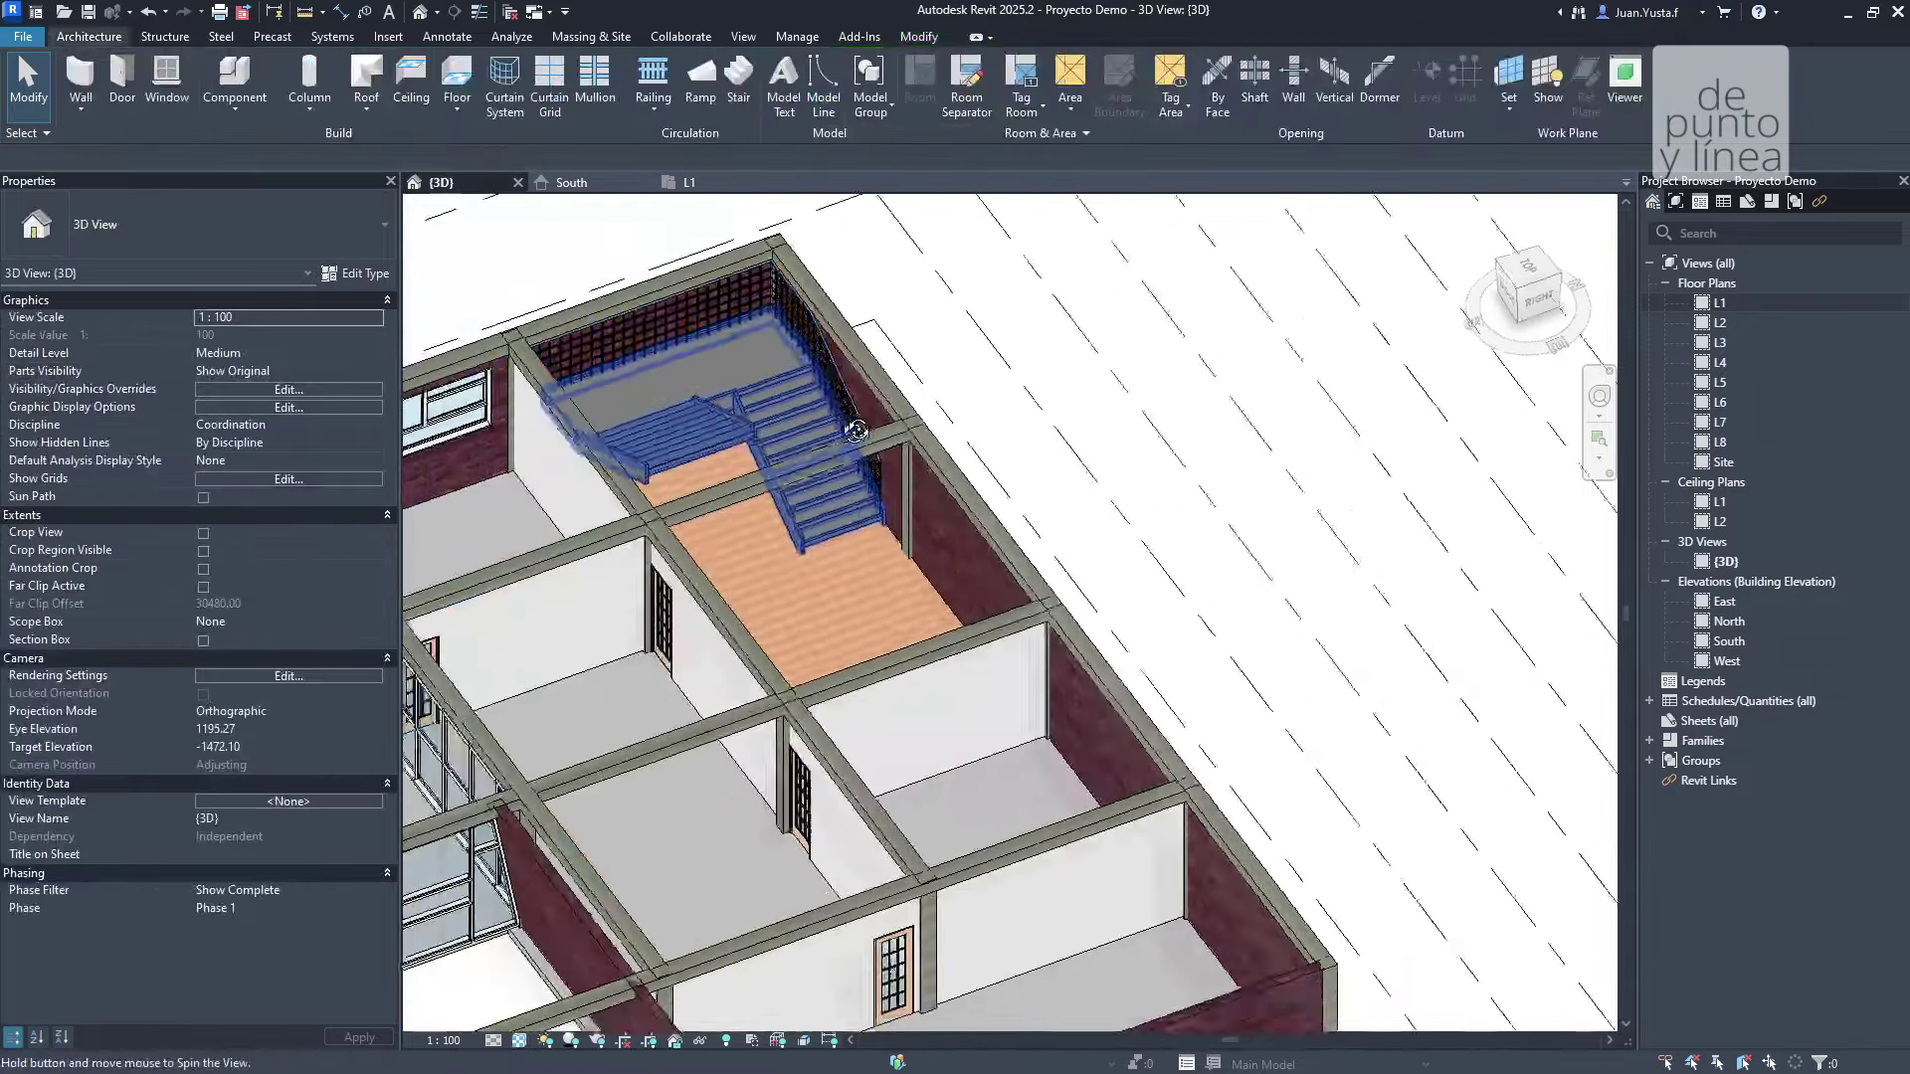
# Orbit to the stairwell and select the Barandilla nueva railing.
pyautogui.scroll(2, 892, 422)
pyautogui.scroll(2, 893, 422)
pyautogui.scroll(2, 892, 422)
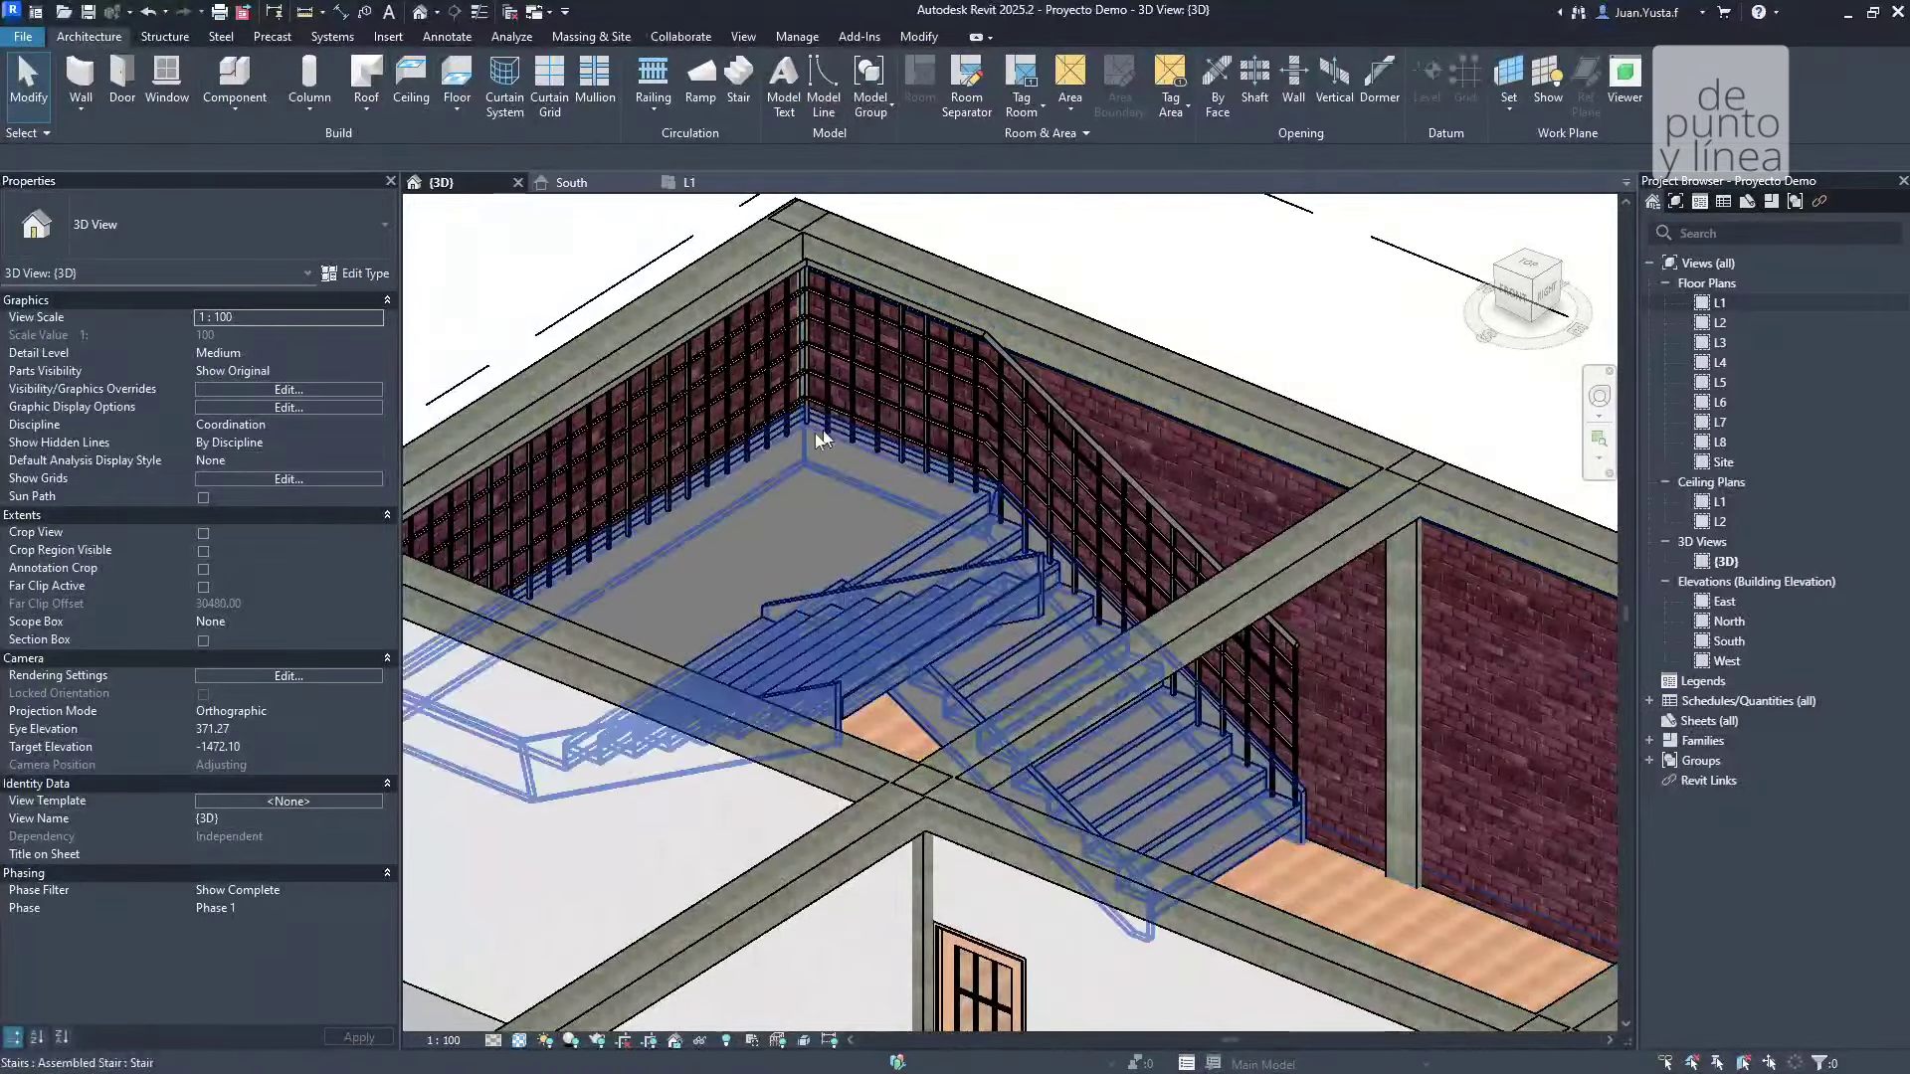
pyautogui.scroll(-4, 839, 430)
pyautogui.keyDown('shift'); pyautogui.moveTo(838, 429); pyautogui.dragTo(587, 516, button='middle'); pyautogui.keyUp('shift')
pyautogui.scroll(2, 868, 463)
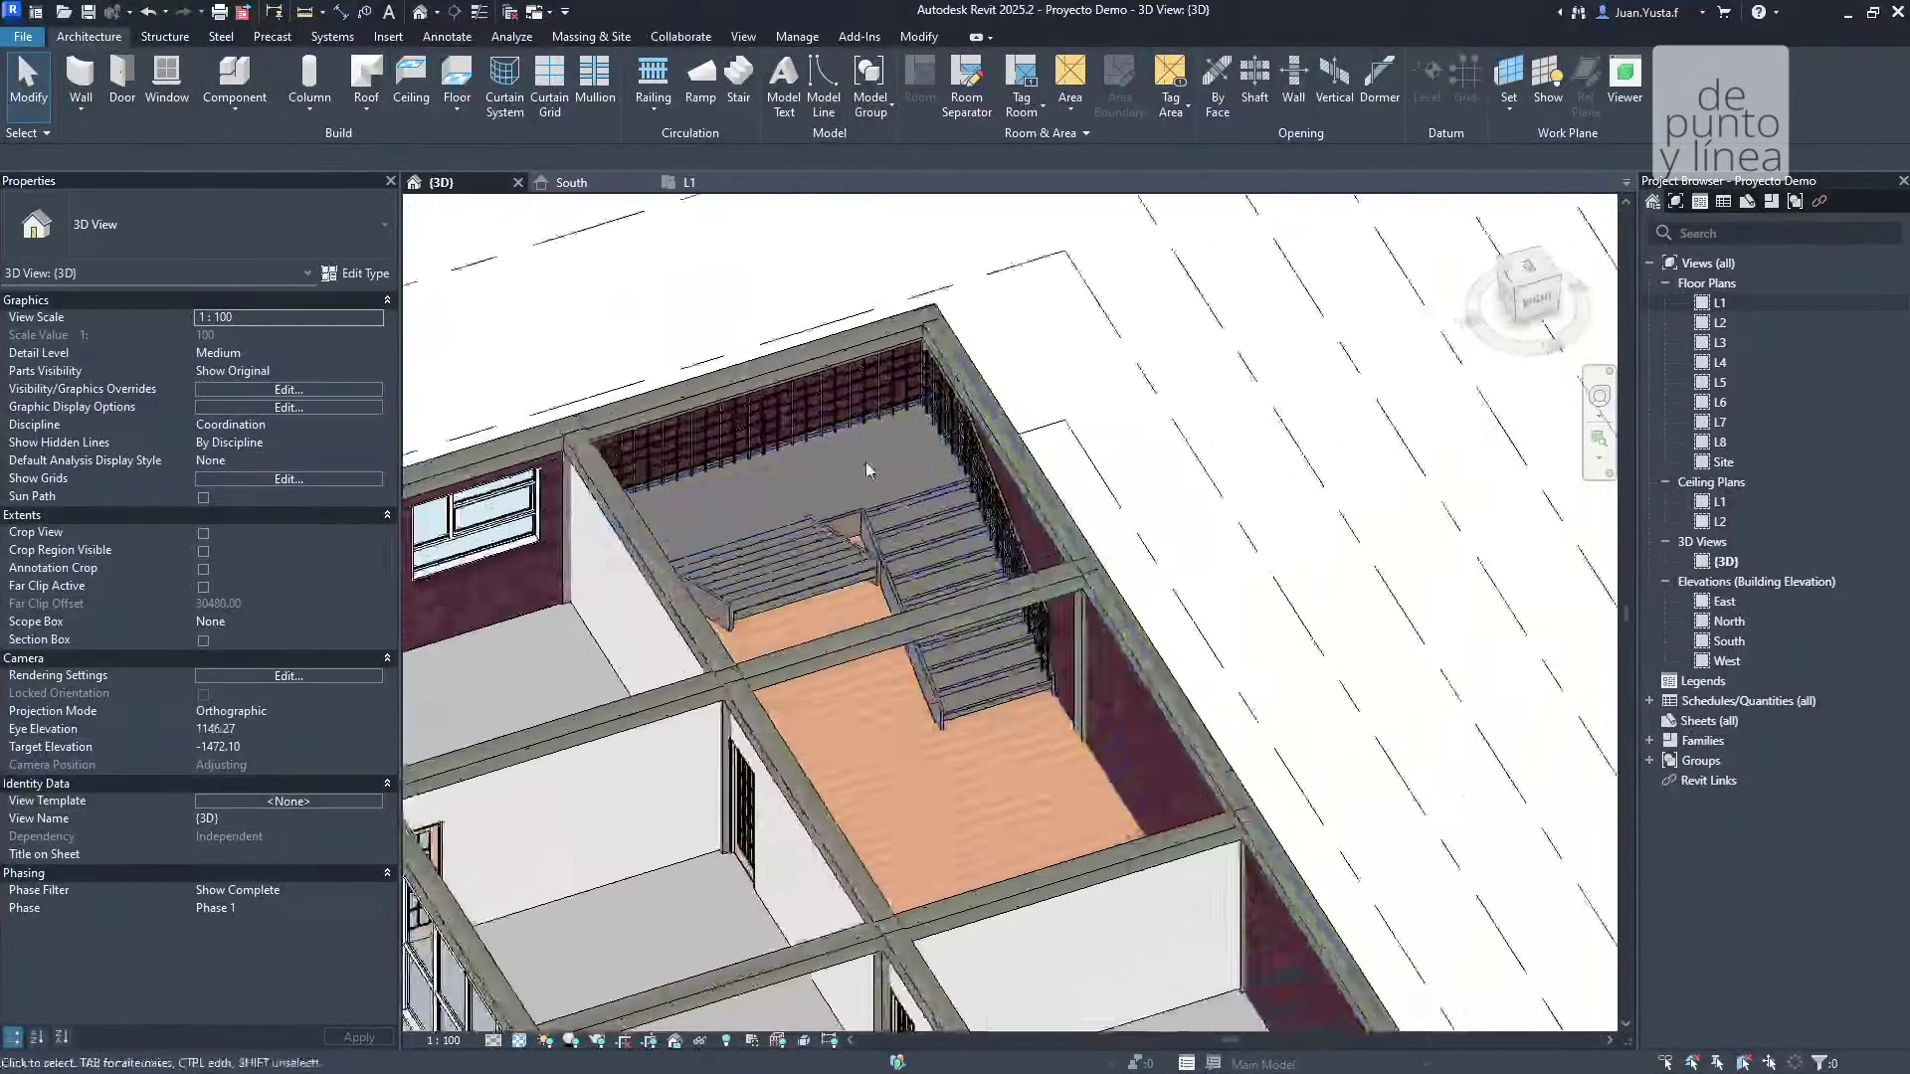
pyautogui.scroll(2, 864, 461)
pyautogui.click(832, 469)
pyautogui.keyDown('shift'); pyautogui.moveTo(831, 469); pyautogui.dragTo(968, 460, button='middle'); pyautogui.keyUp('shift')
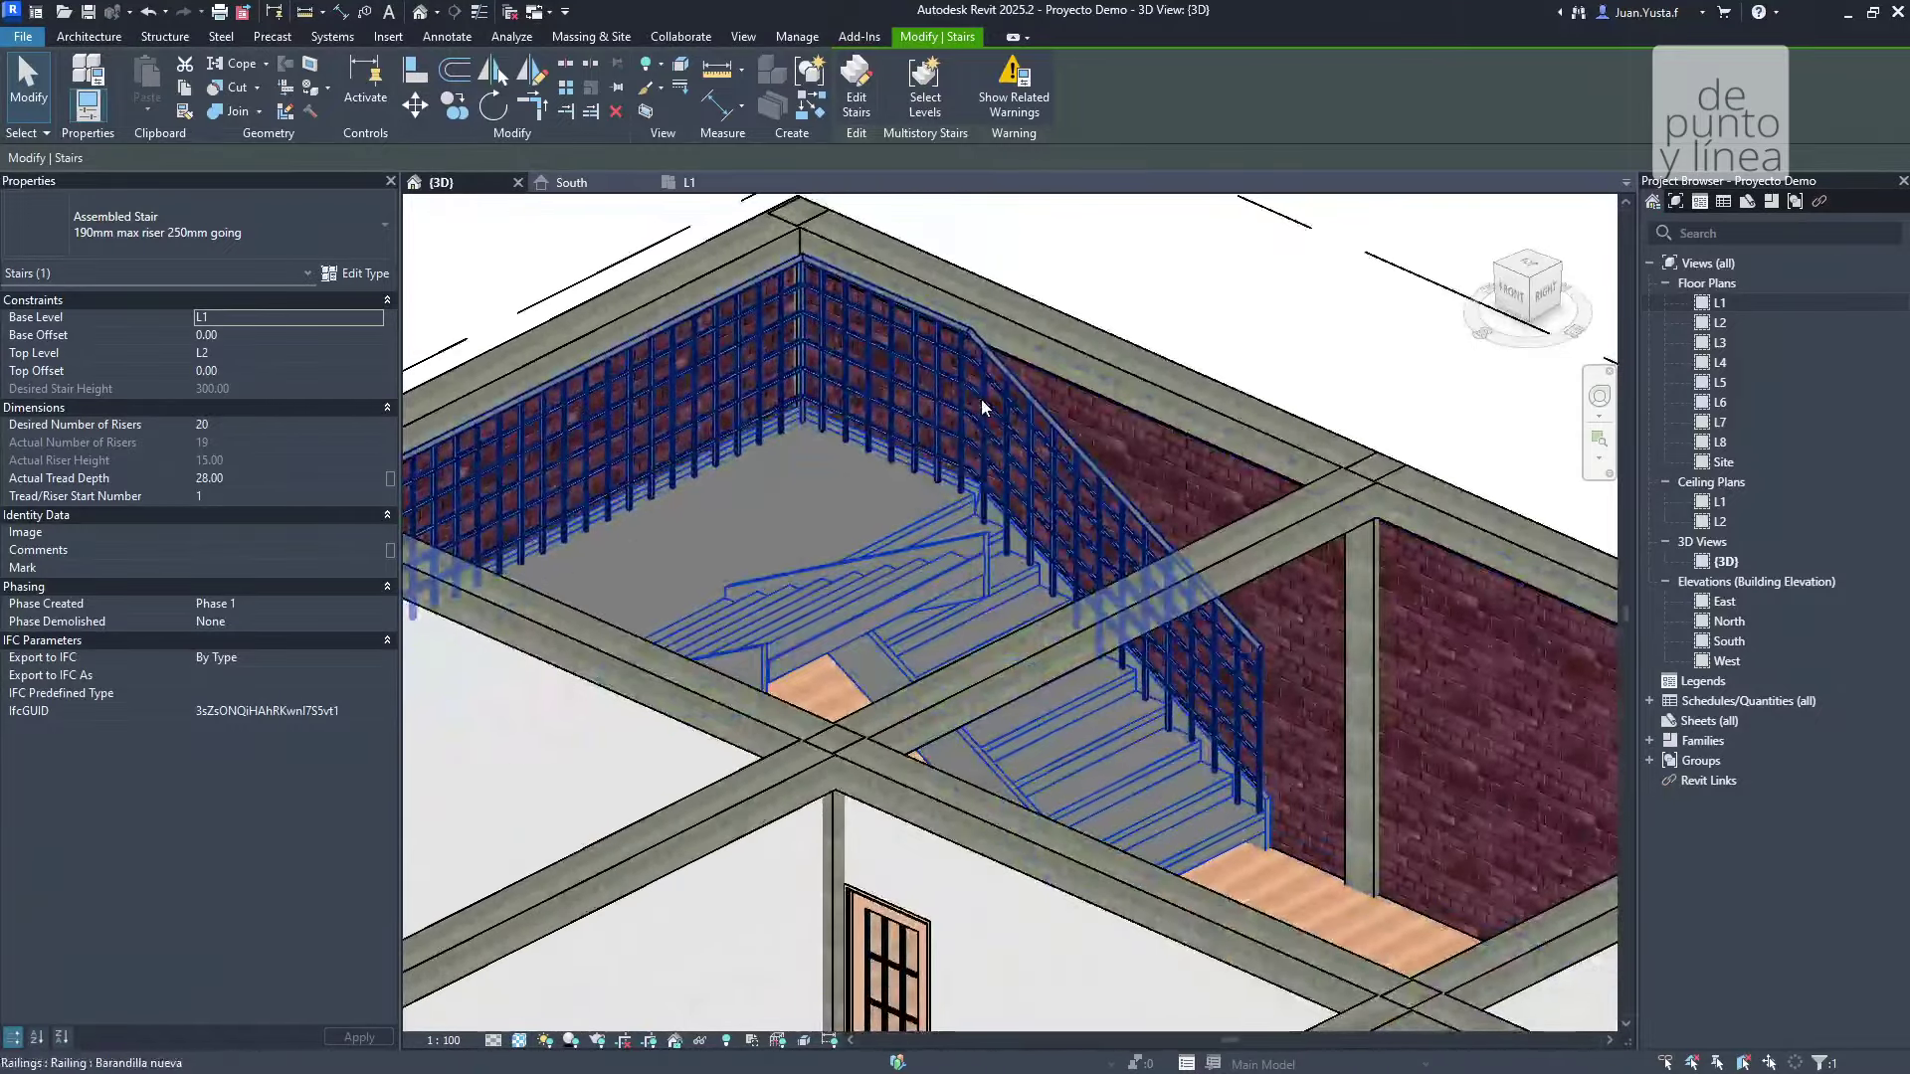
pyautogui.click(968, 461)
# Pick the U-shaped stair as the railing's new host and check the result.
pyautogui.click(898, 112)
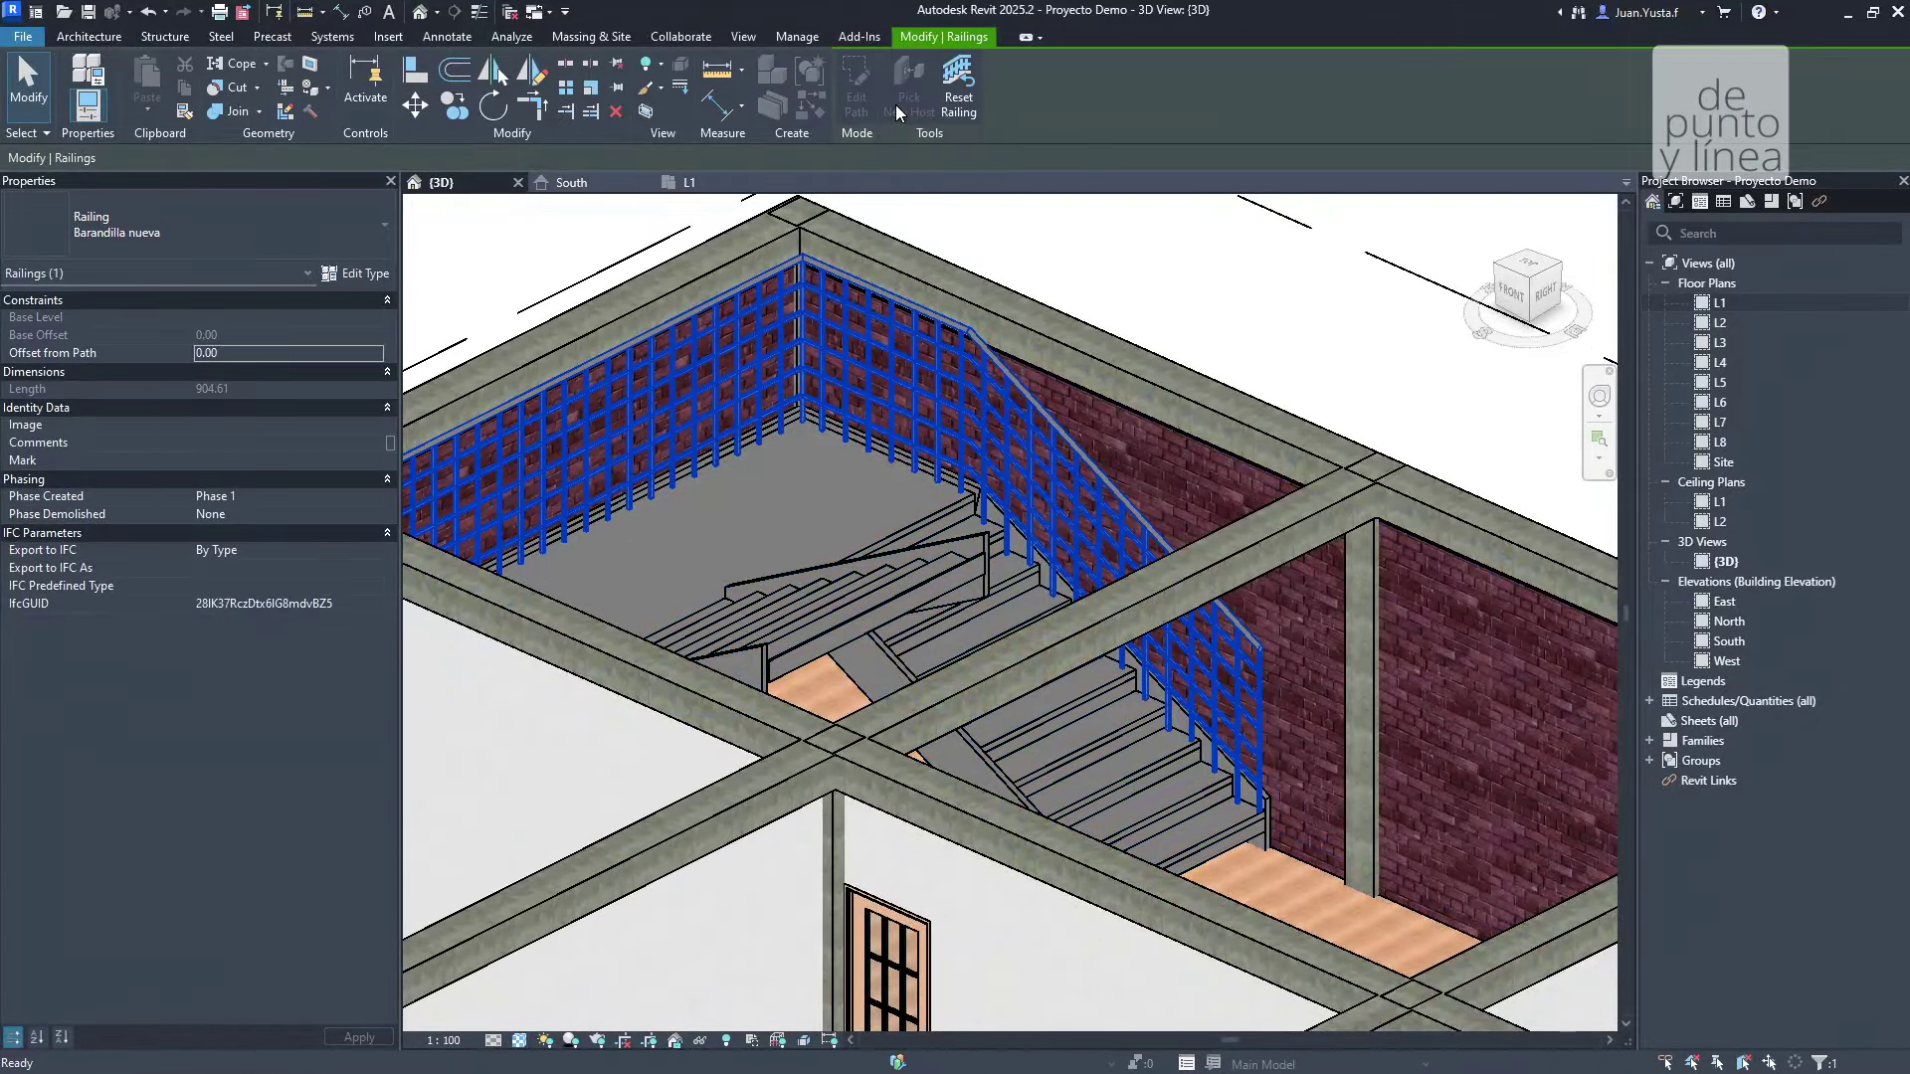
pyautogui.click(1298, 875)
pyautogui.scroll(-3, 1234, 756)
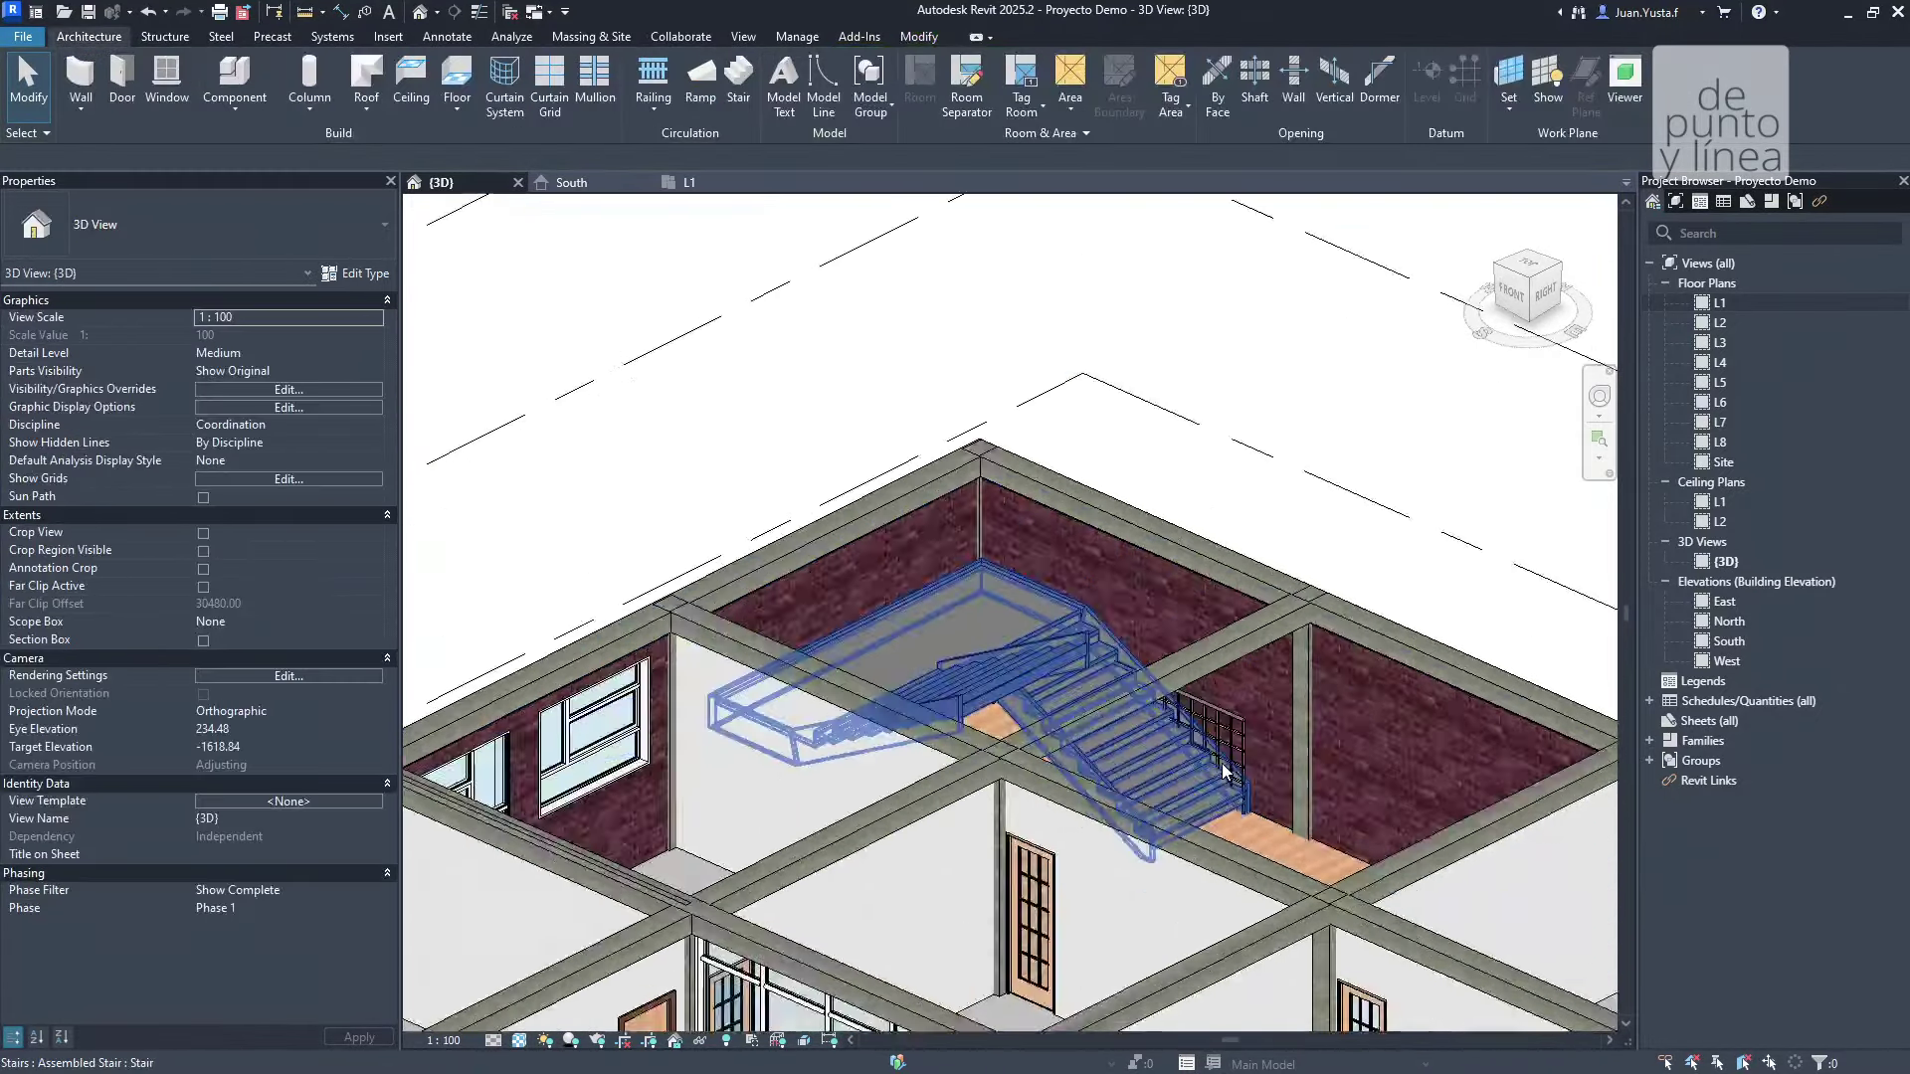
pyautogui.scroll(4, 1231, 746)
pyautogui.click(1232, 746)
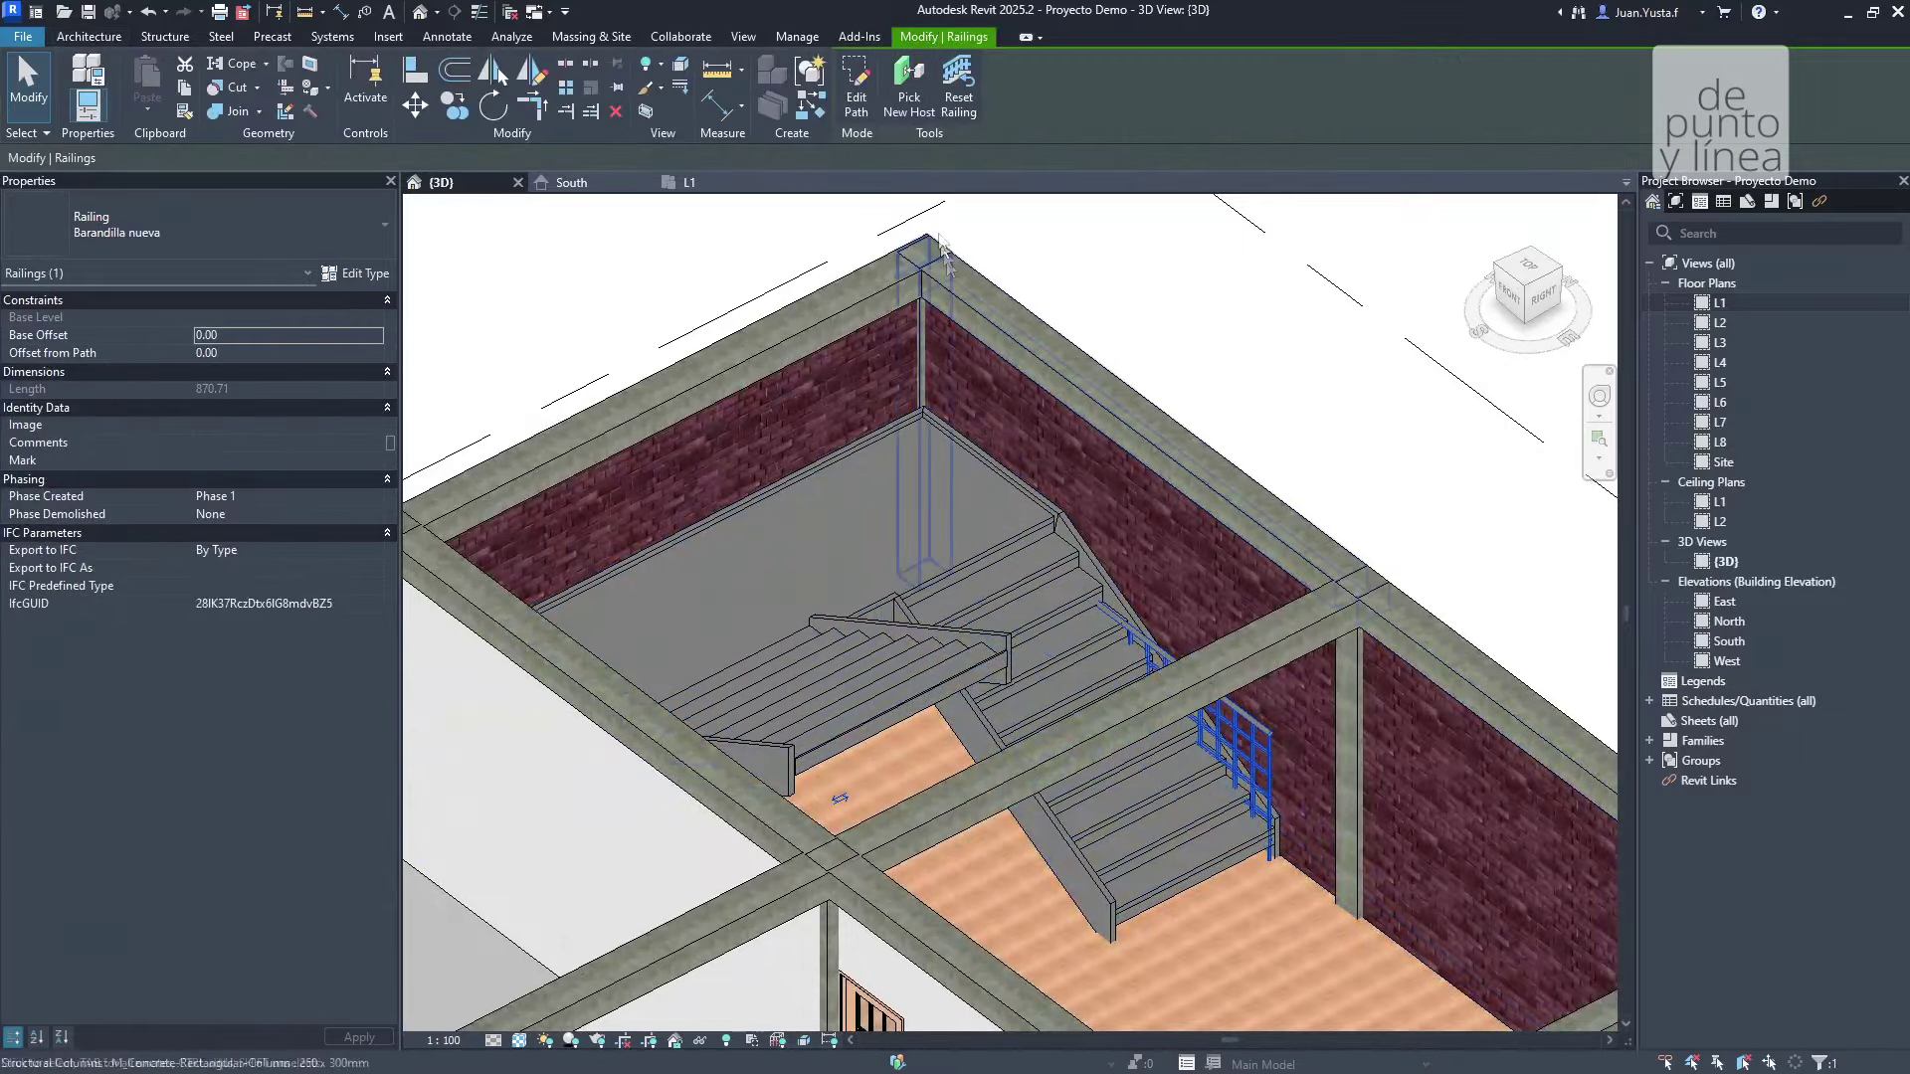
pyautogui.press('Escape')
# Orbit and zoom the 3D model to inspect the stairwell railing and ground floor.
pyautogui.moveTo(988, 458)
pyautogui.keyDown('shift'); pyautogui.mouseDown(button='middle')
pyautogui.moveTo(1094, 468)
pyautogui.moveTo(1099, 720)
pyautogui.moveTo(950, 617)
pyautogui.mouseUp(button='middle'); pyautogui.keyUp('shift')
pyautogui.scroll(5, 950, 617)
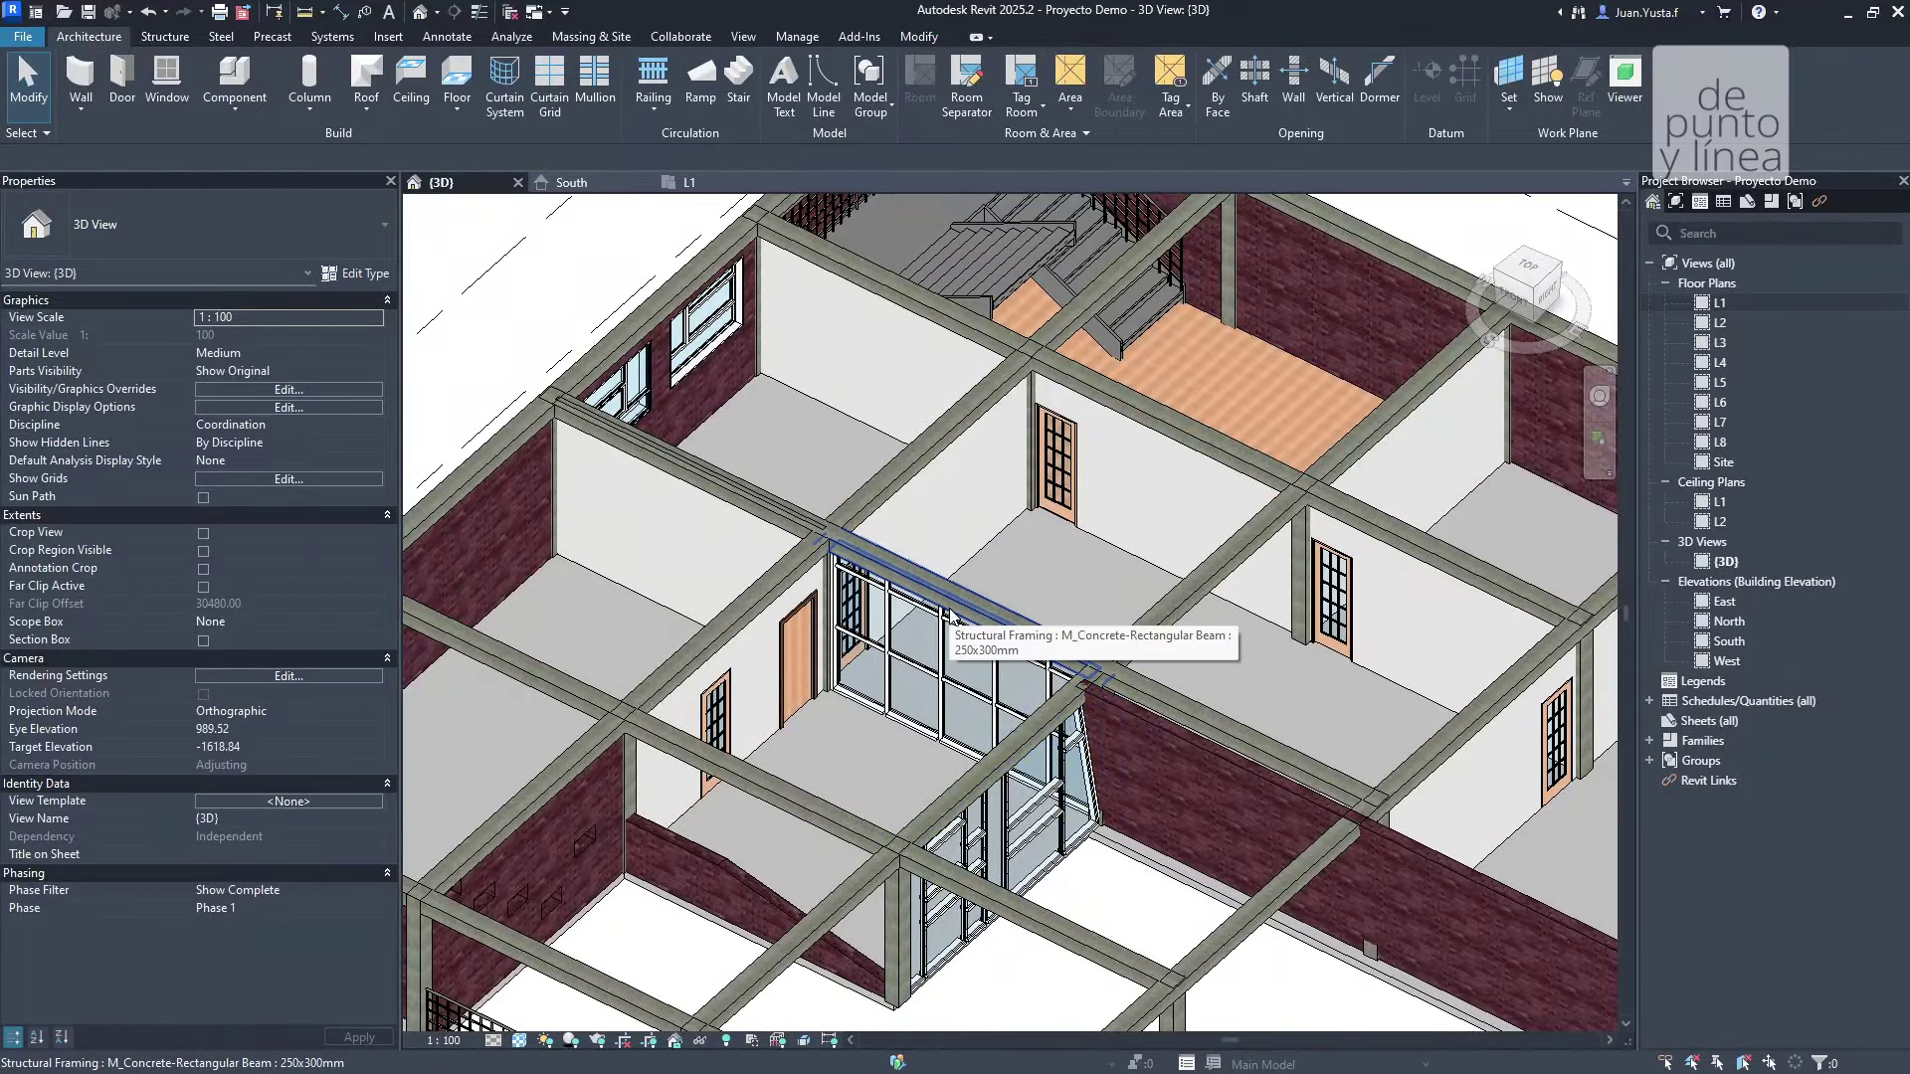
pyautogui.scroll(-5, 950, 617)
pyautogui.moveTo(950, 617)
pyautogui.keyDown('shift'); pyautogui.mouseDown(button='middle')
pyautogui.moveTo(863, 766)
pyautogui.moveTo(955, 756)
pyautogui.mouseUp(button='middle'); pyautogui.keyUp('shift')
pyautogui.scroll(5, 864, 766)
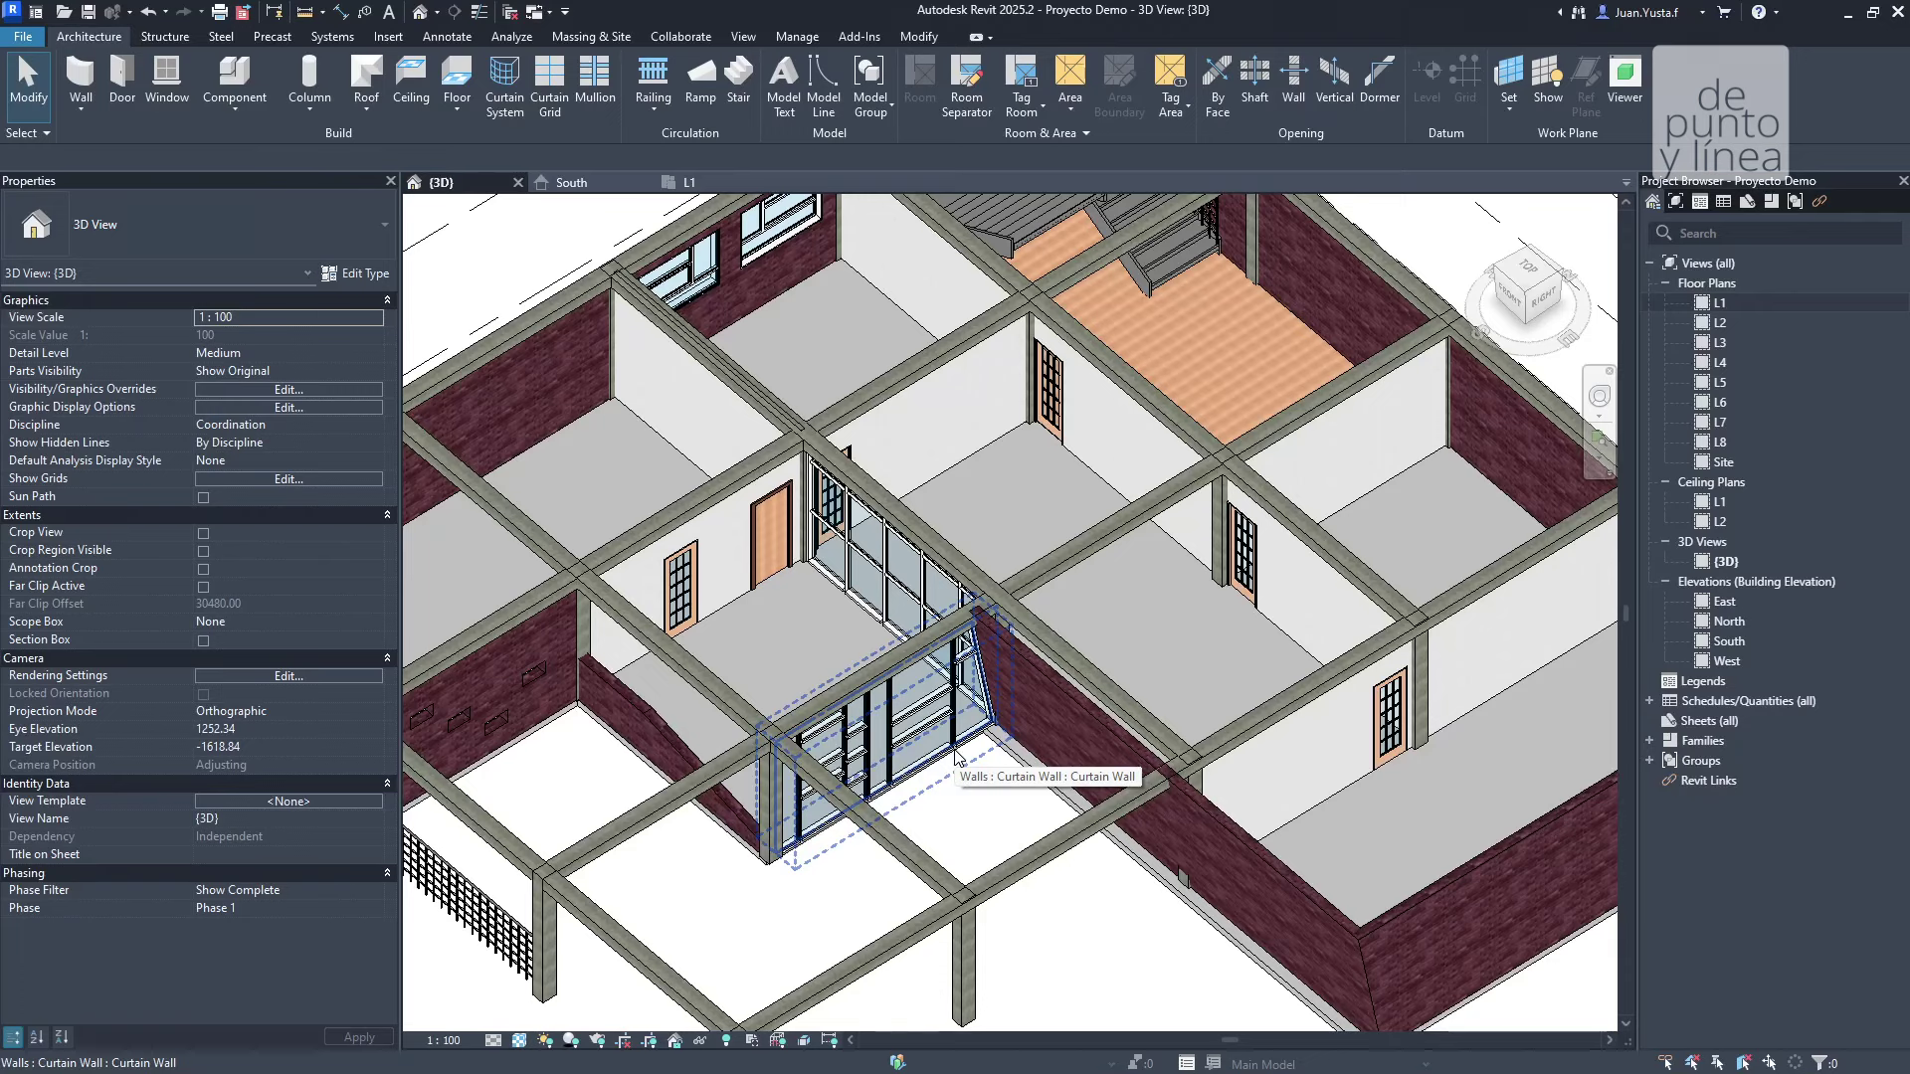
pyautogui.scroll(-4, 955, 756)
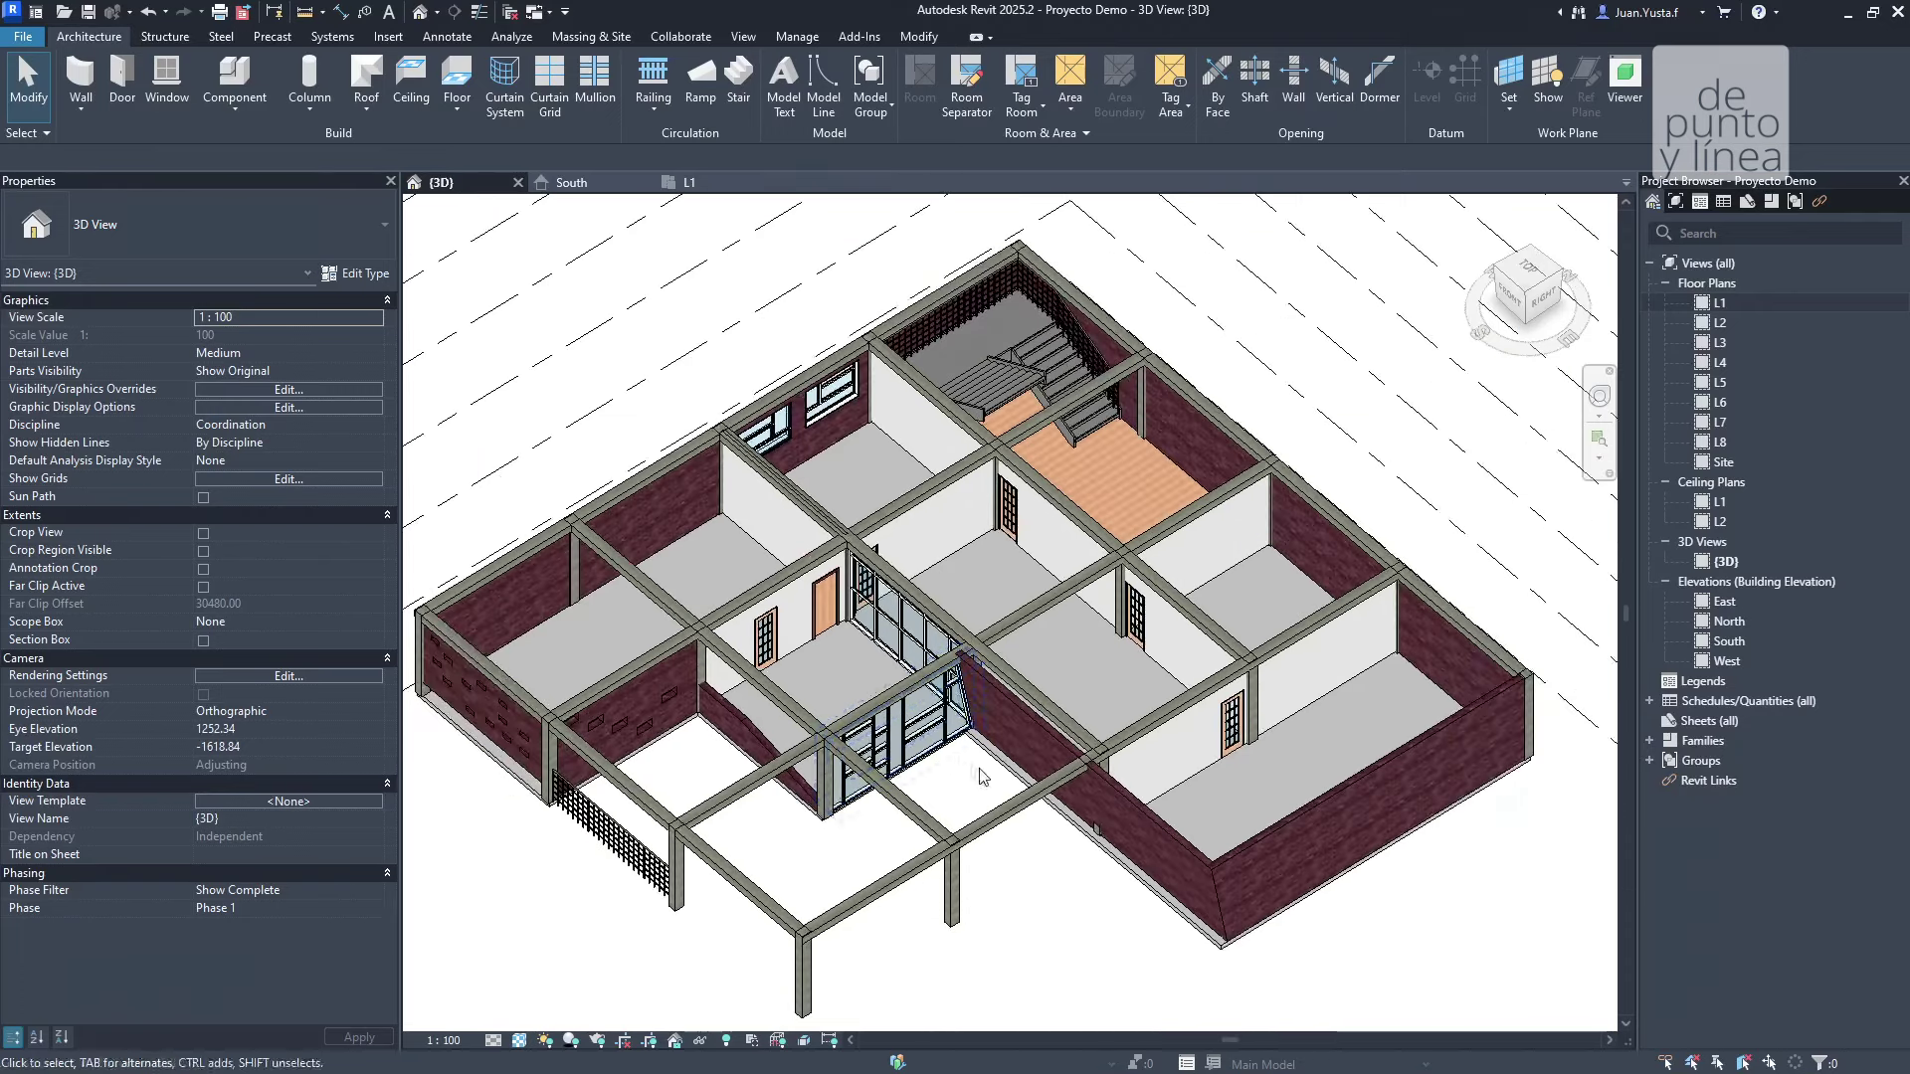
pyautogui.scroll(2, 964, 690)
pyautogui.scroll(2, 965, 689)
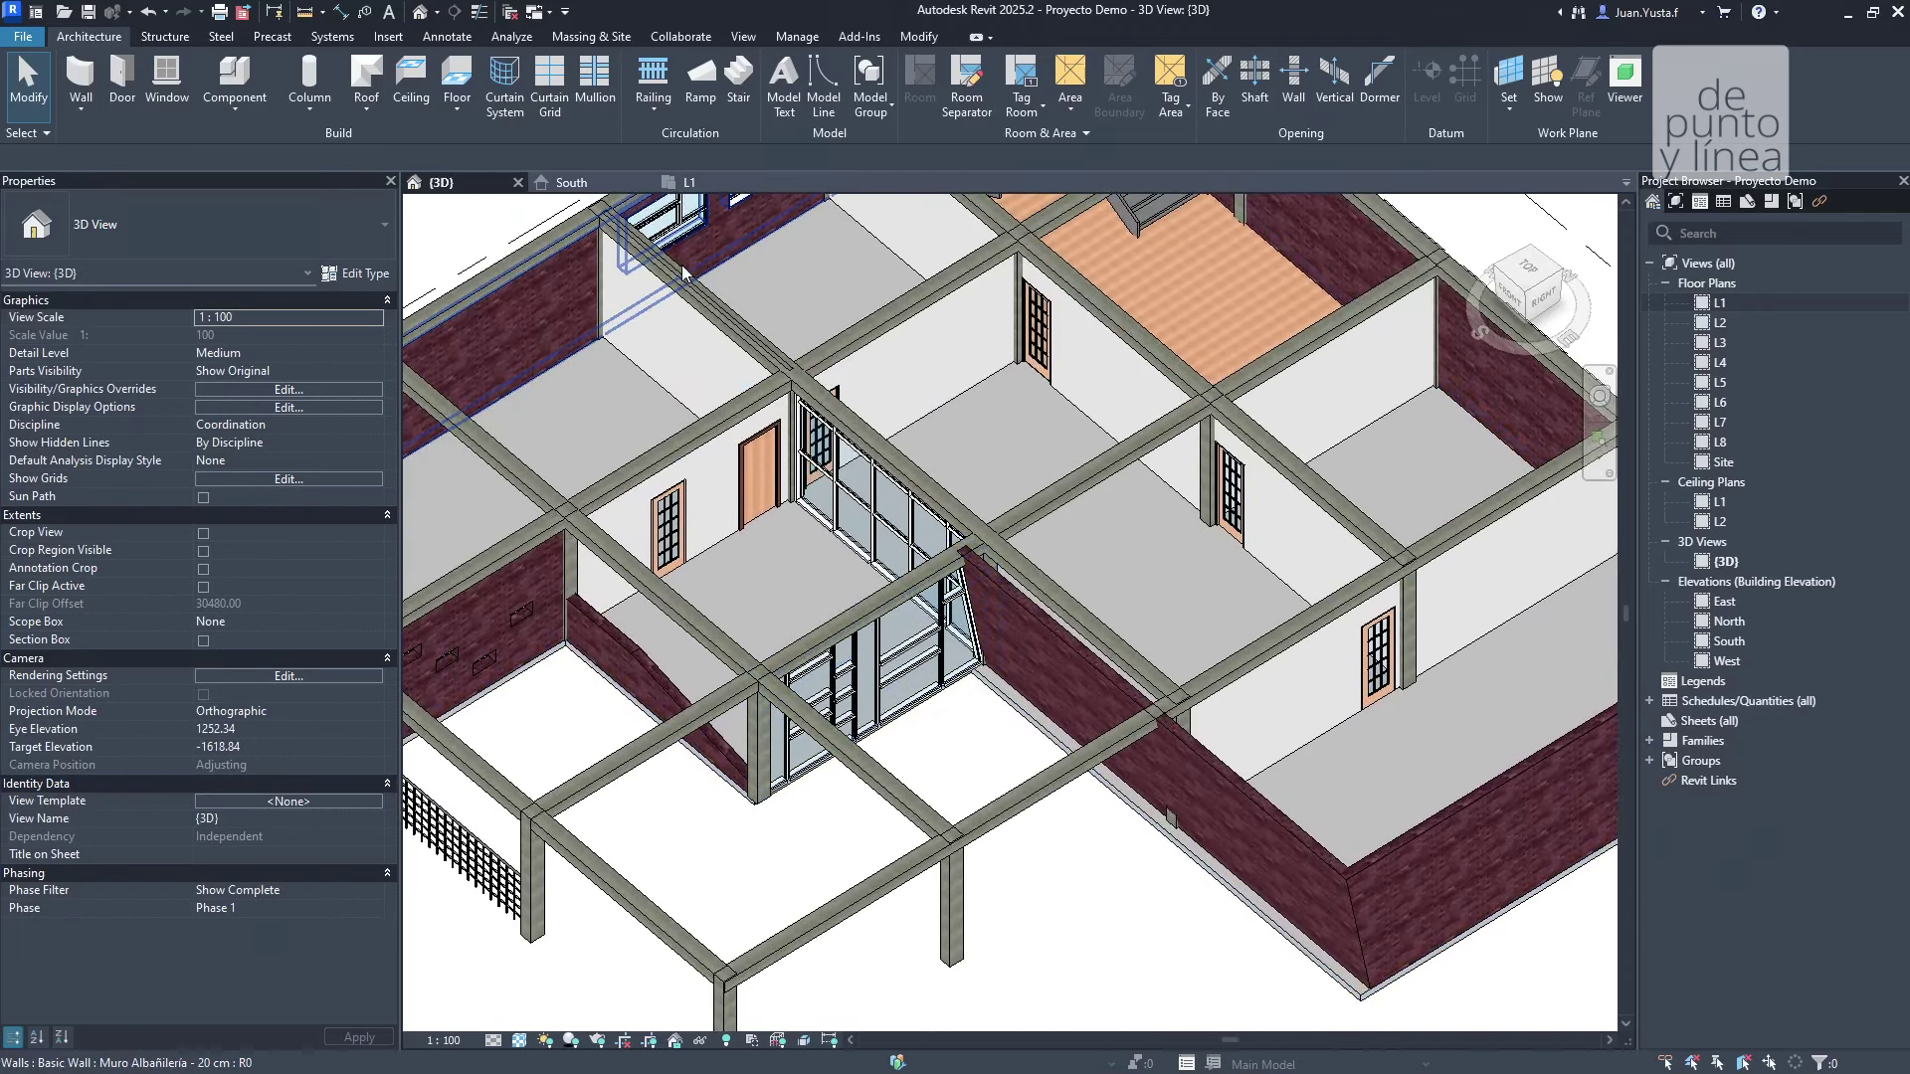
# Switch to the L1 floor plan and zoom to frame it.
pyautogui.click(692, 183)
pyautogui.scroll(-4, 810, 497)
pyautogui.scroll(-2, 810, 494)
pyautogui.scroll(3, 809, 546)
pyautogui.scroll(3, 793, 545)
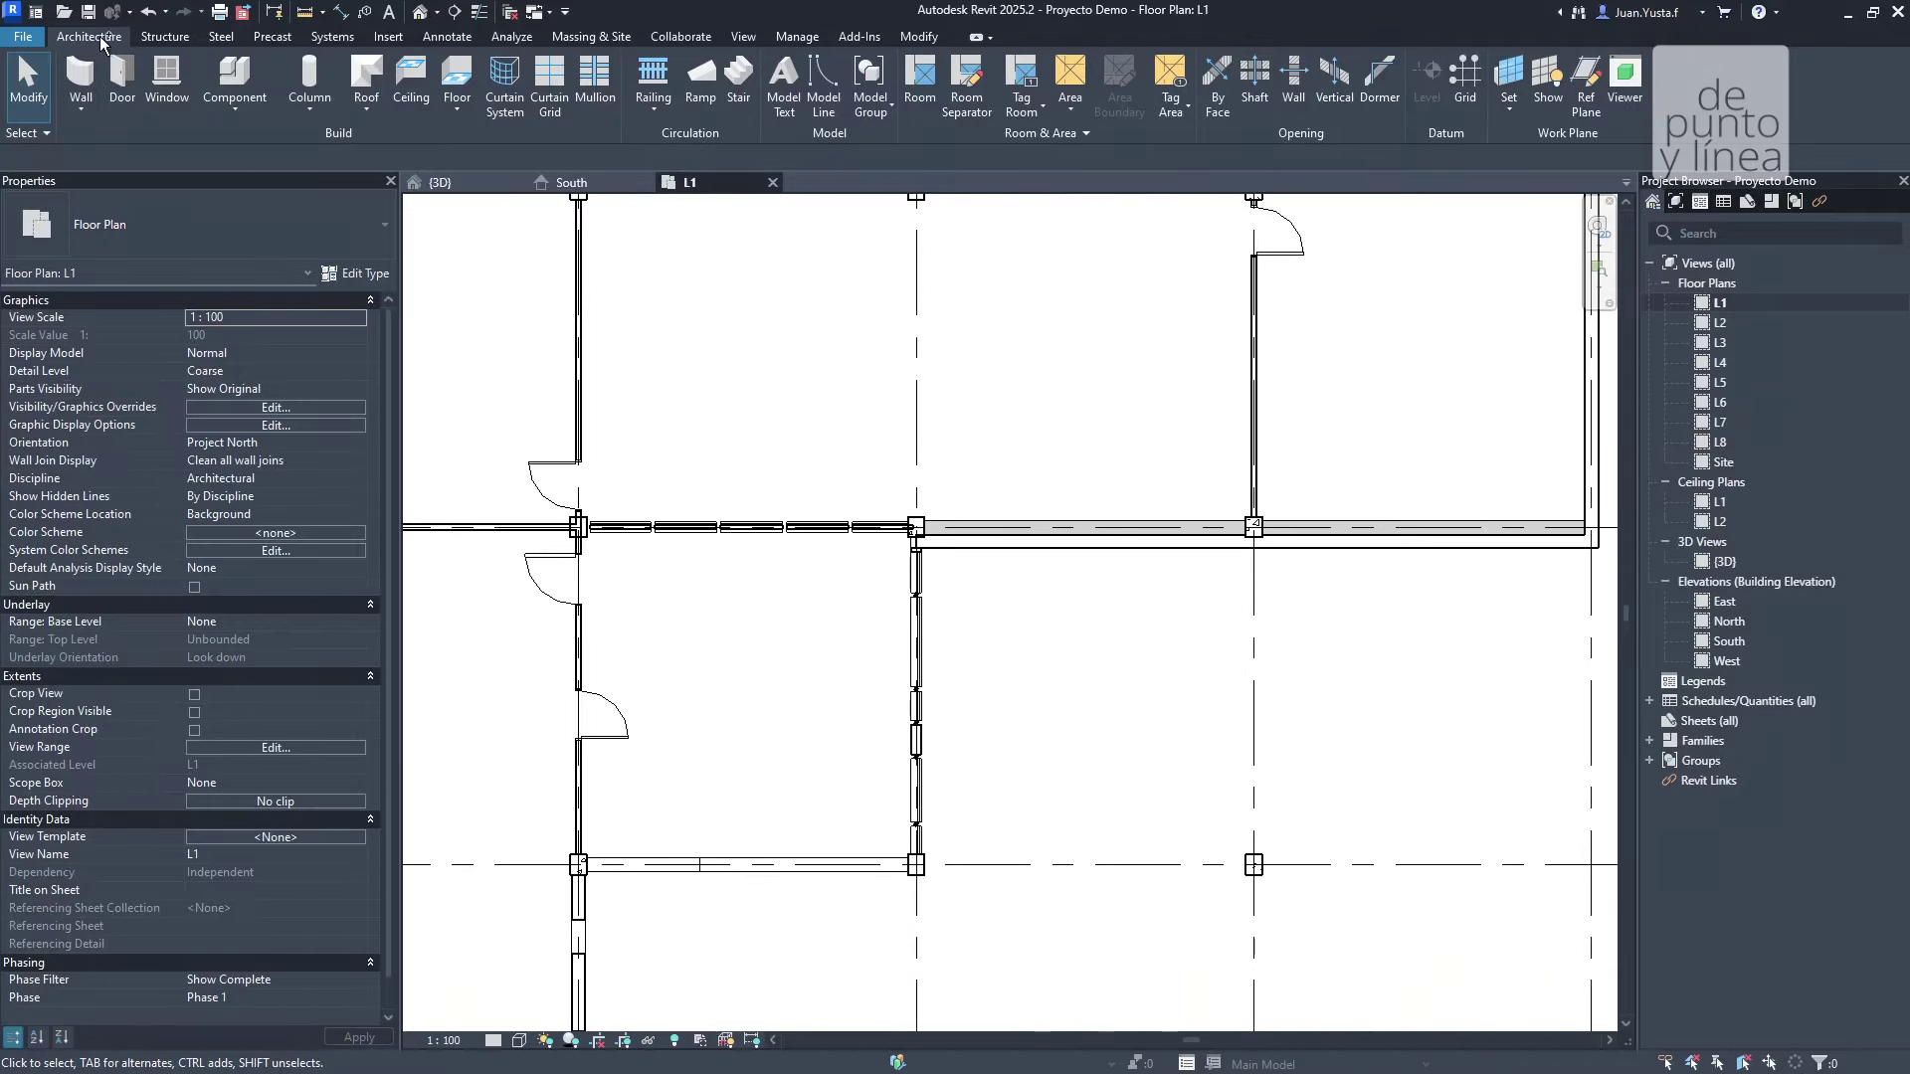
# Start a Ramp sketch in L1 and confirm Base Level L1 and Top Level L2.
pyautogui.click(711, 106)
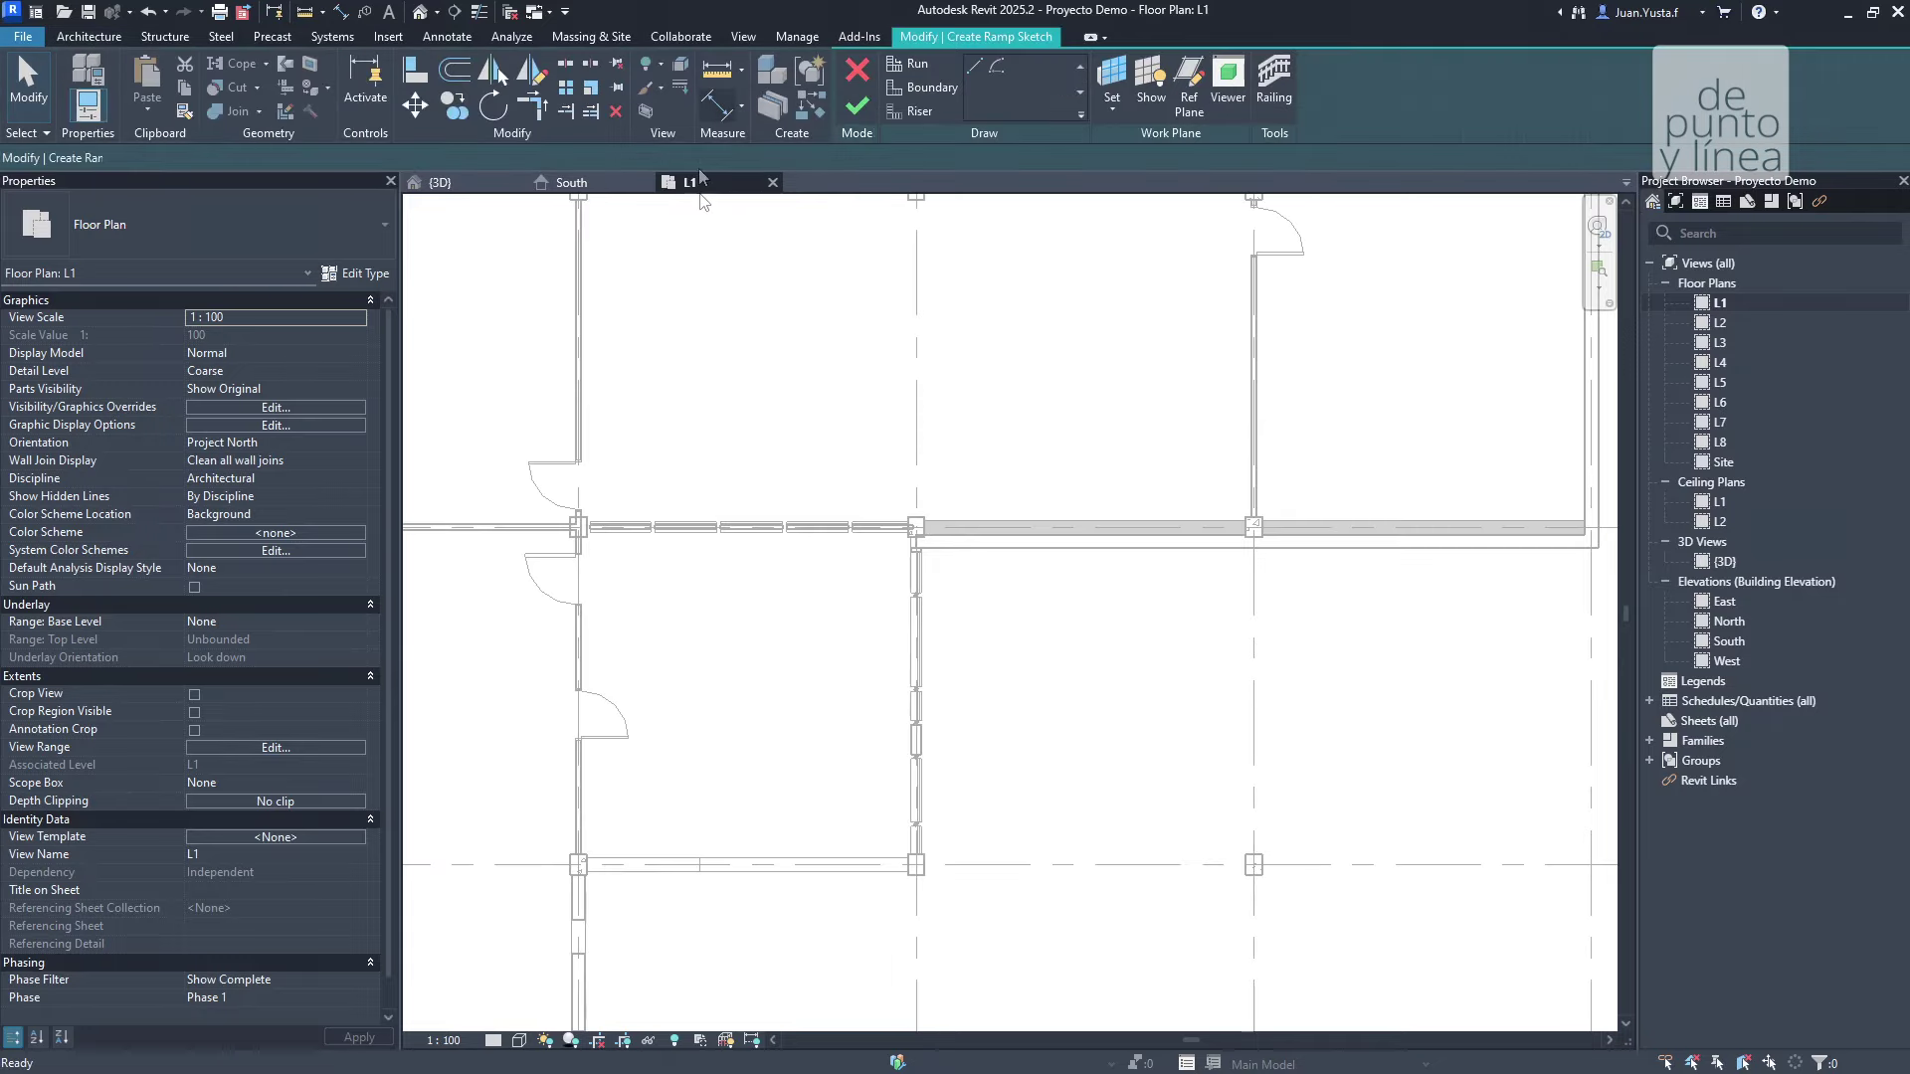
pyautogui.moveTo(1037, 631); pyautogui.dragTo(811, 477, button='middle')
pyautogui.scroll(2, 801, 482)
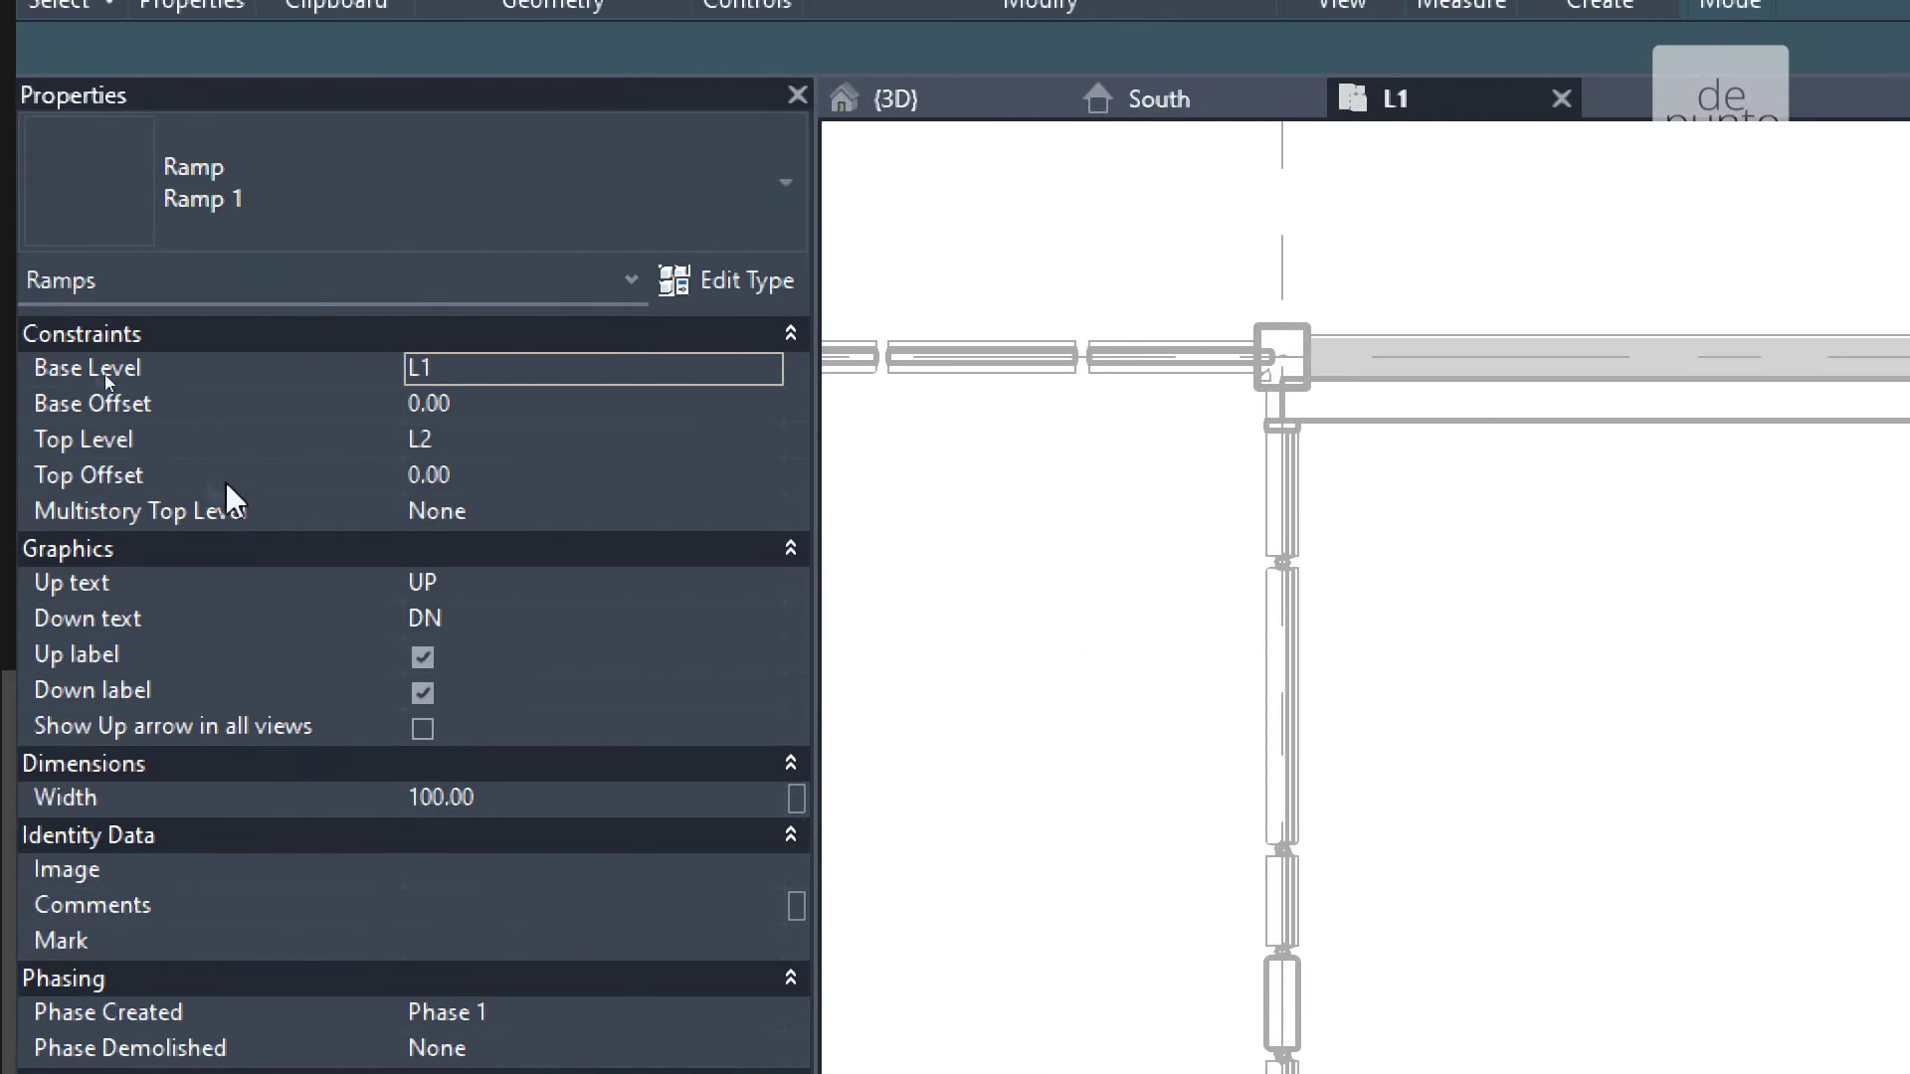
pyautogui.click(430, 375)
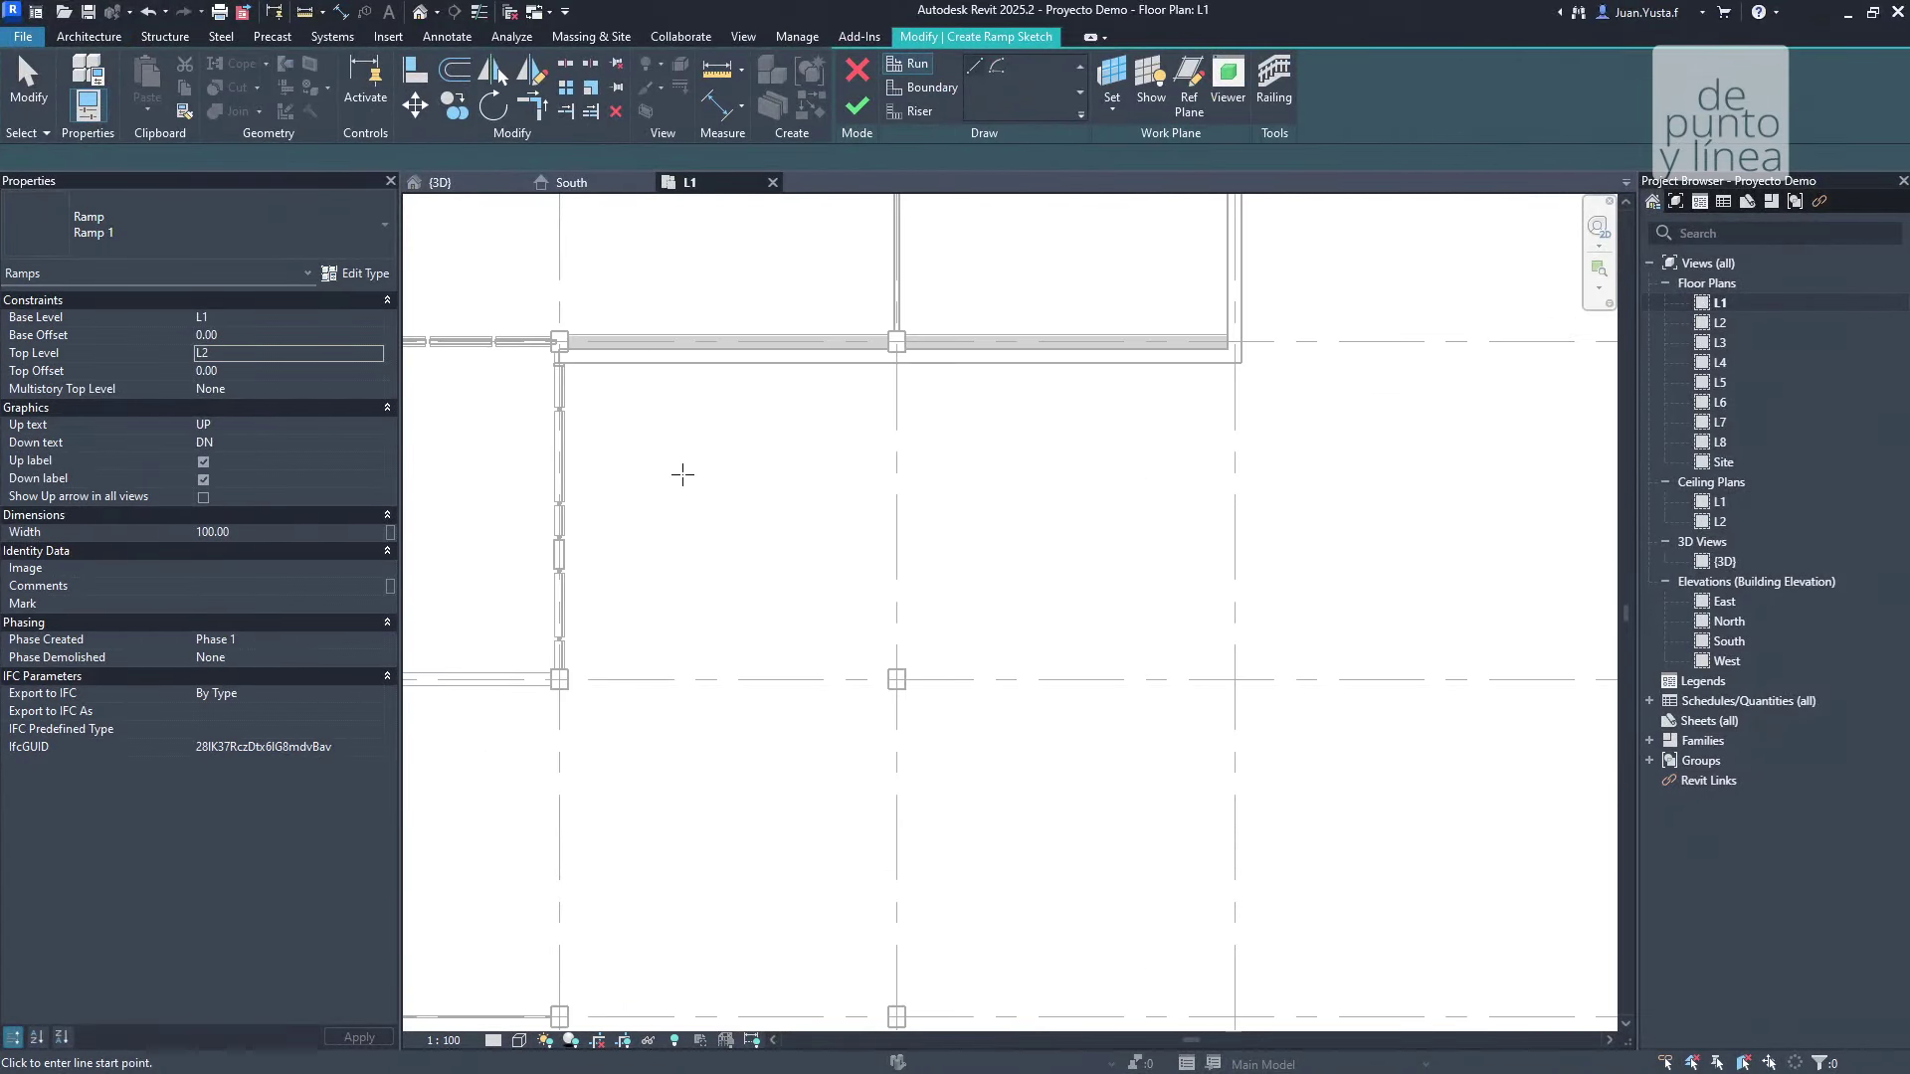
pyautogui.scroll(-3, 608, 474)
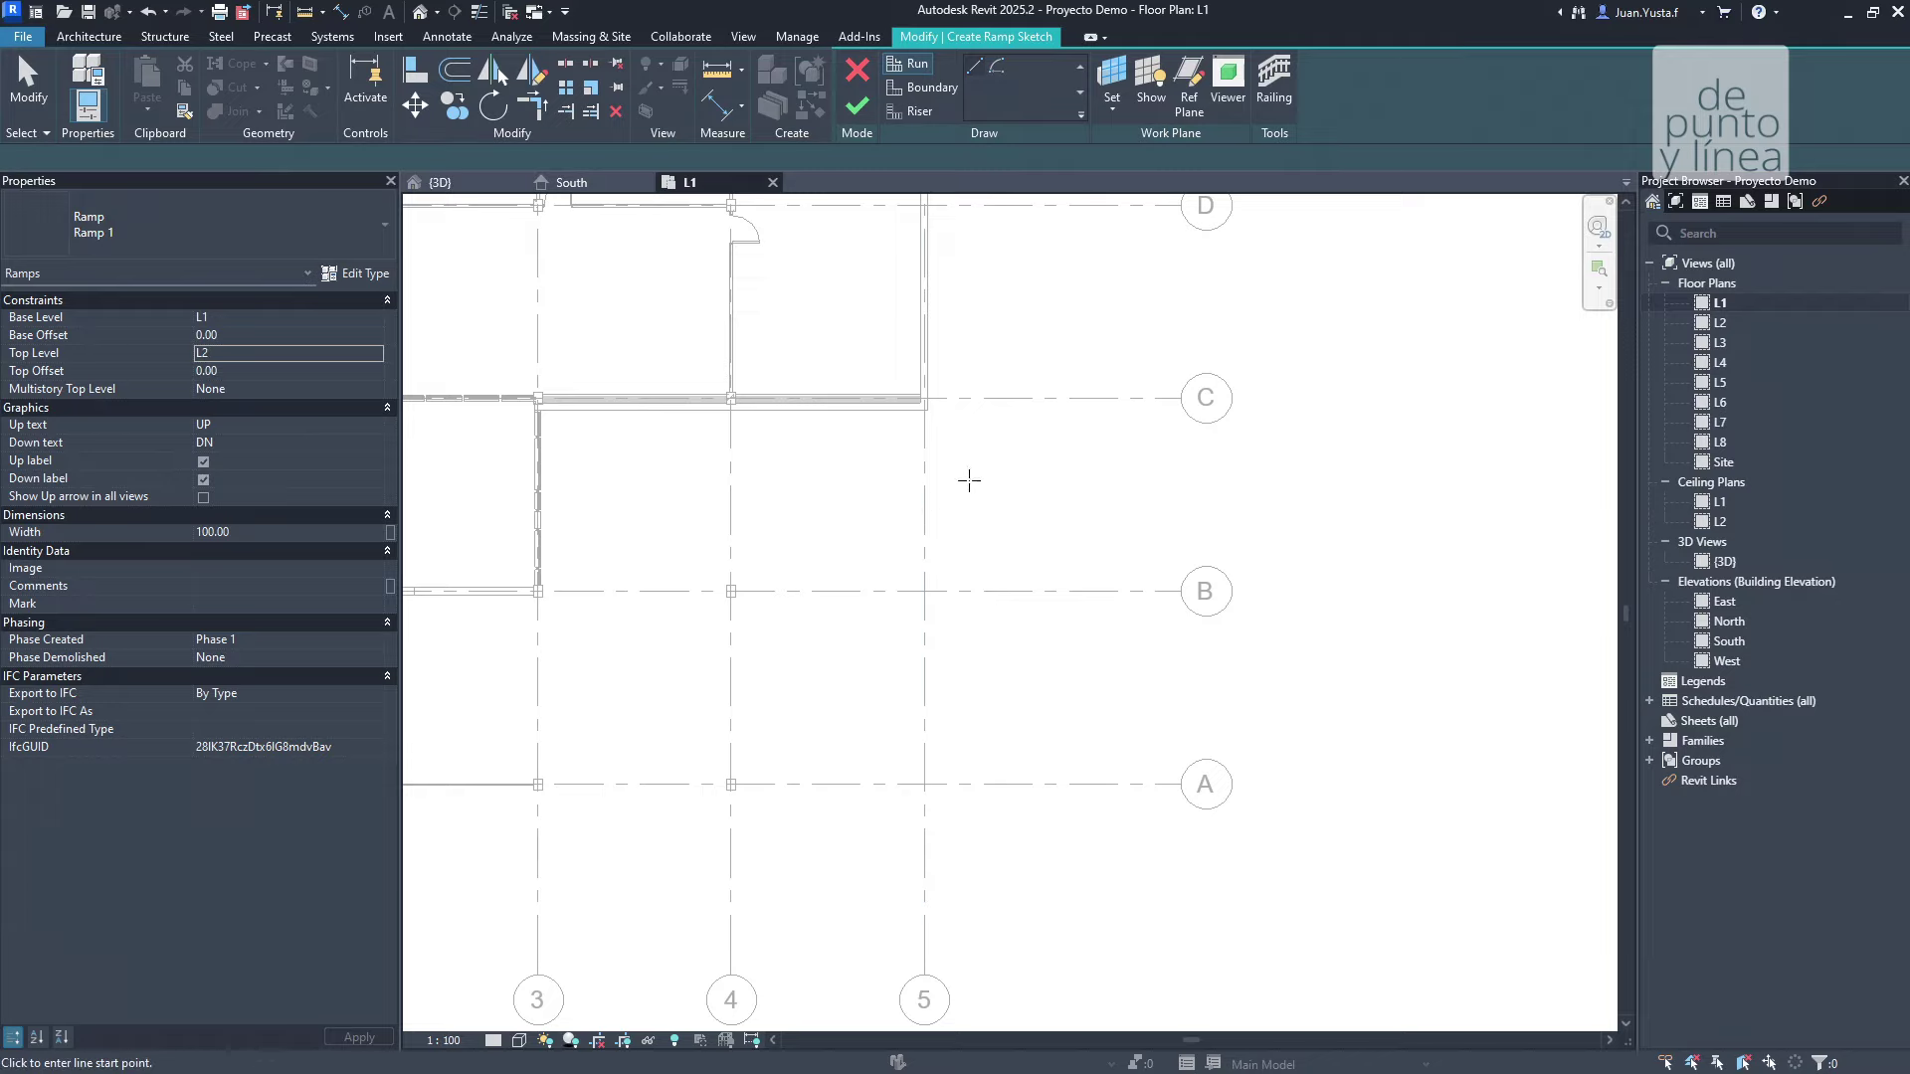
# Review Ramp 1 type: Thick shape, 15.00 thickness, Interior function, material, 1200.00 max incline length.
pyautogui.click(359, 281)
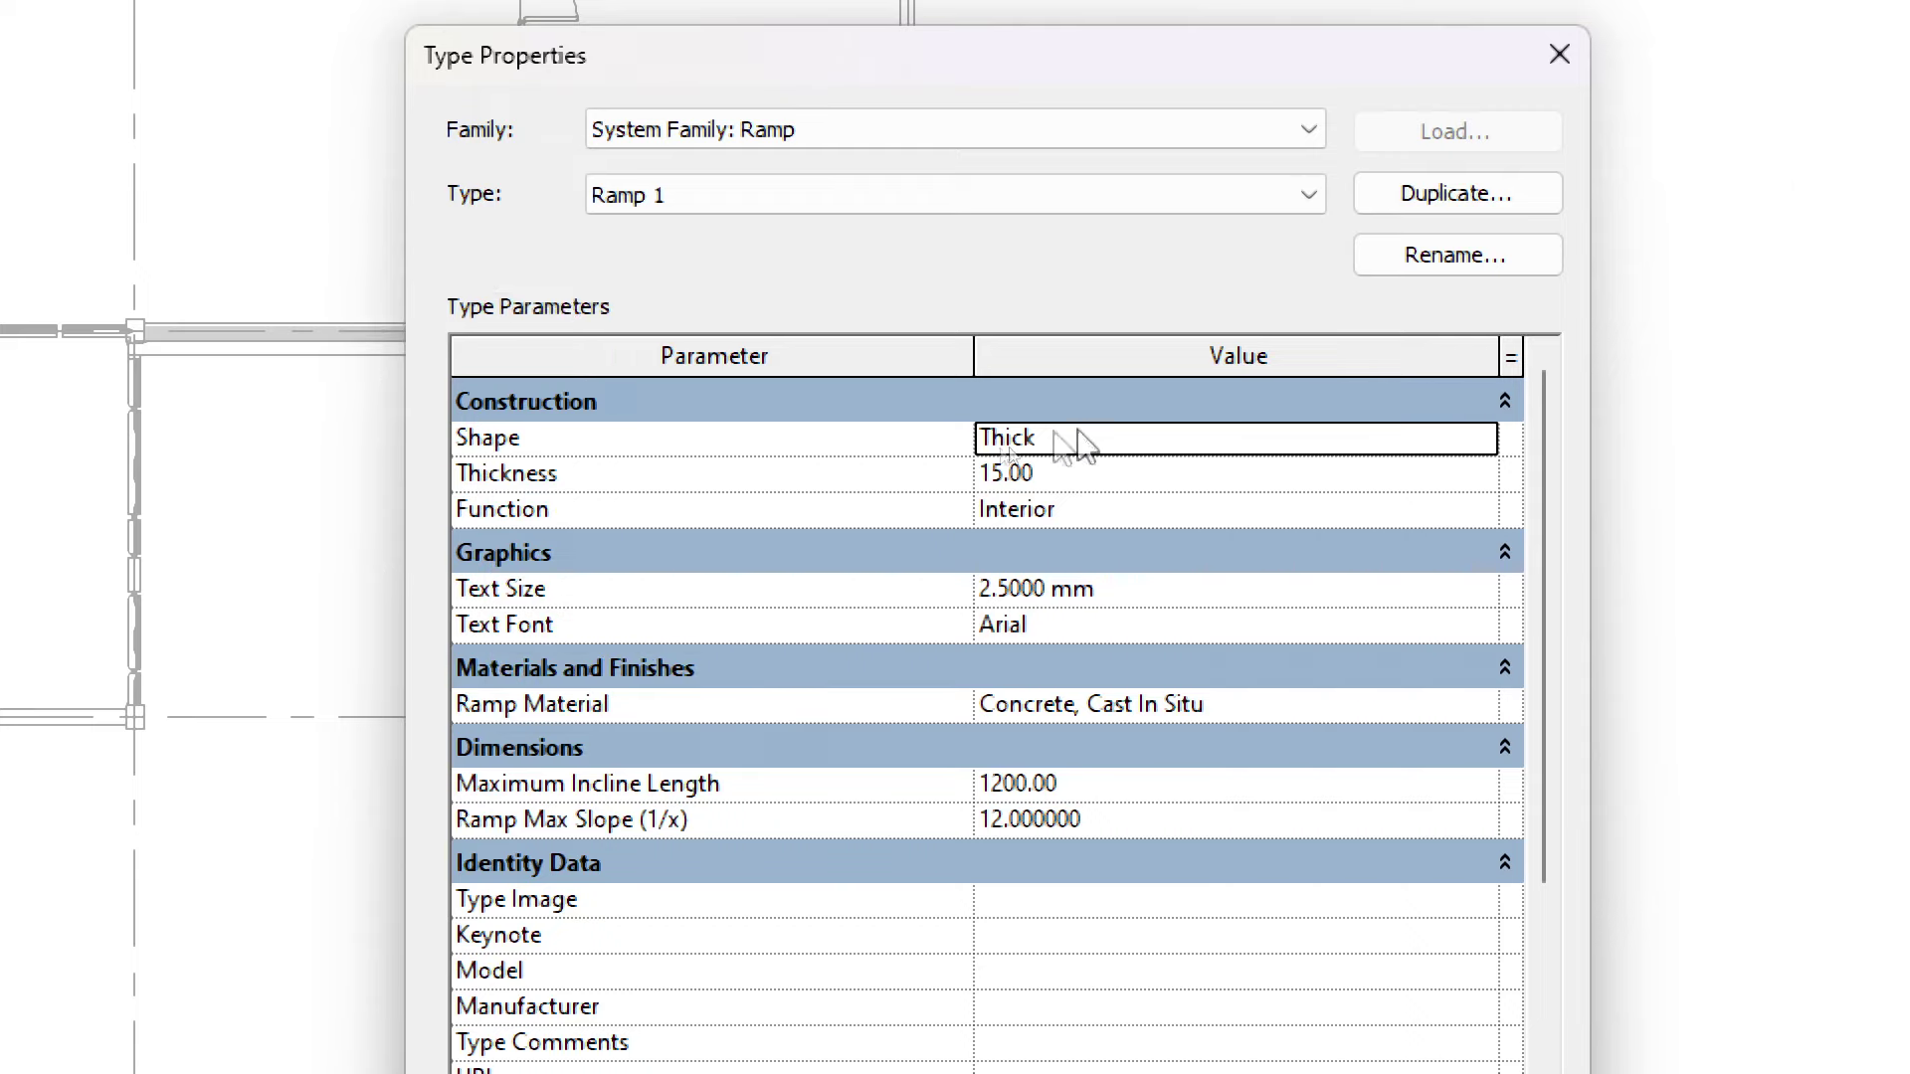
pyautogui.click(1154, 433)
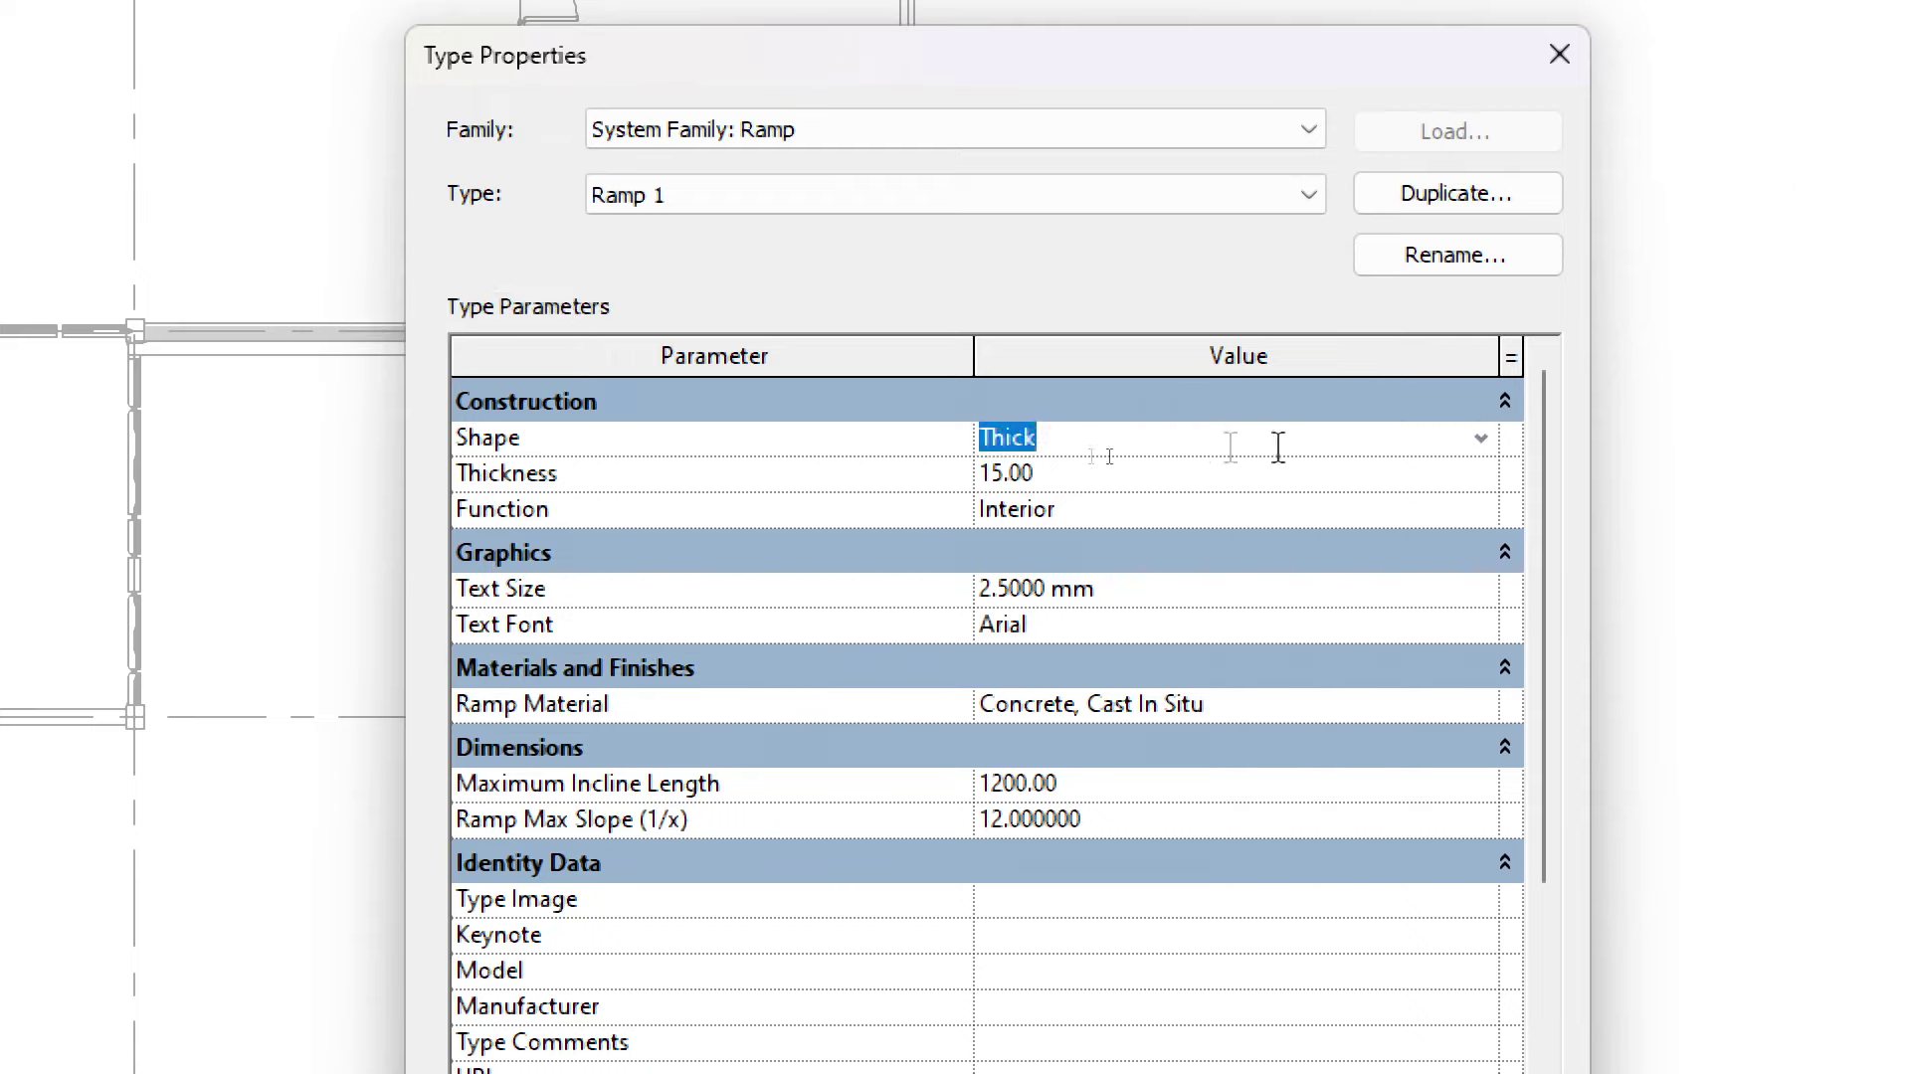
pyautogui.click(1480, 438)
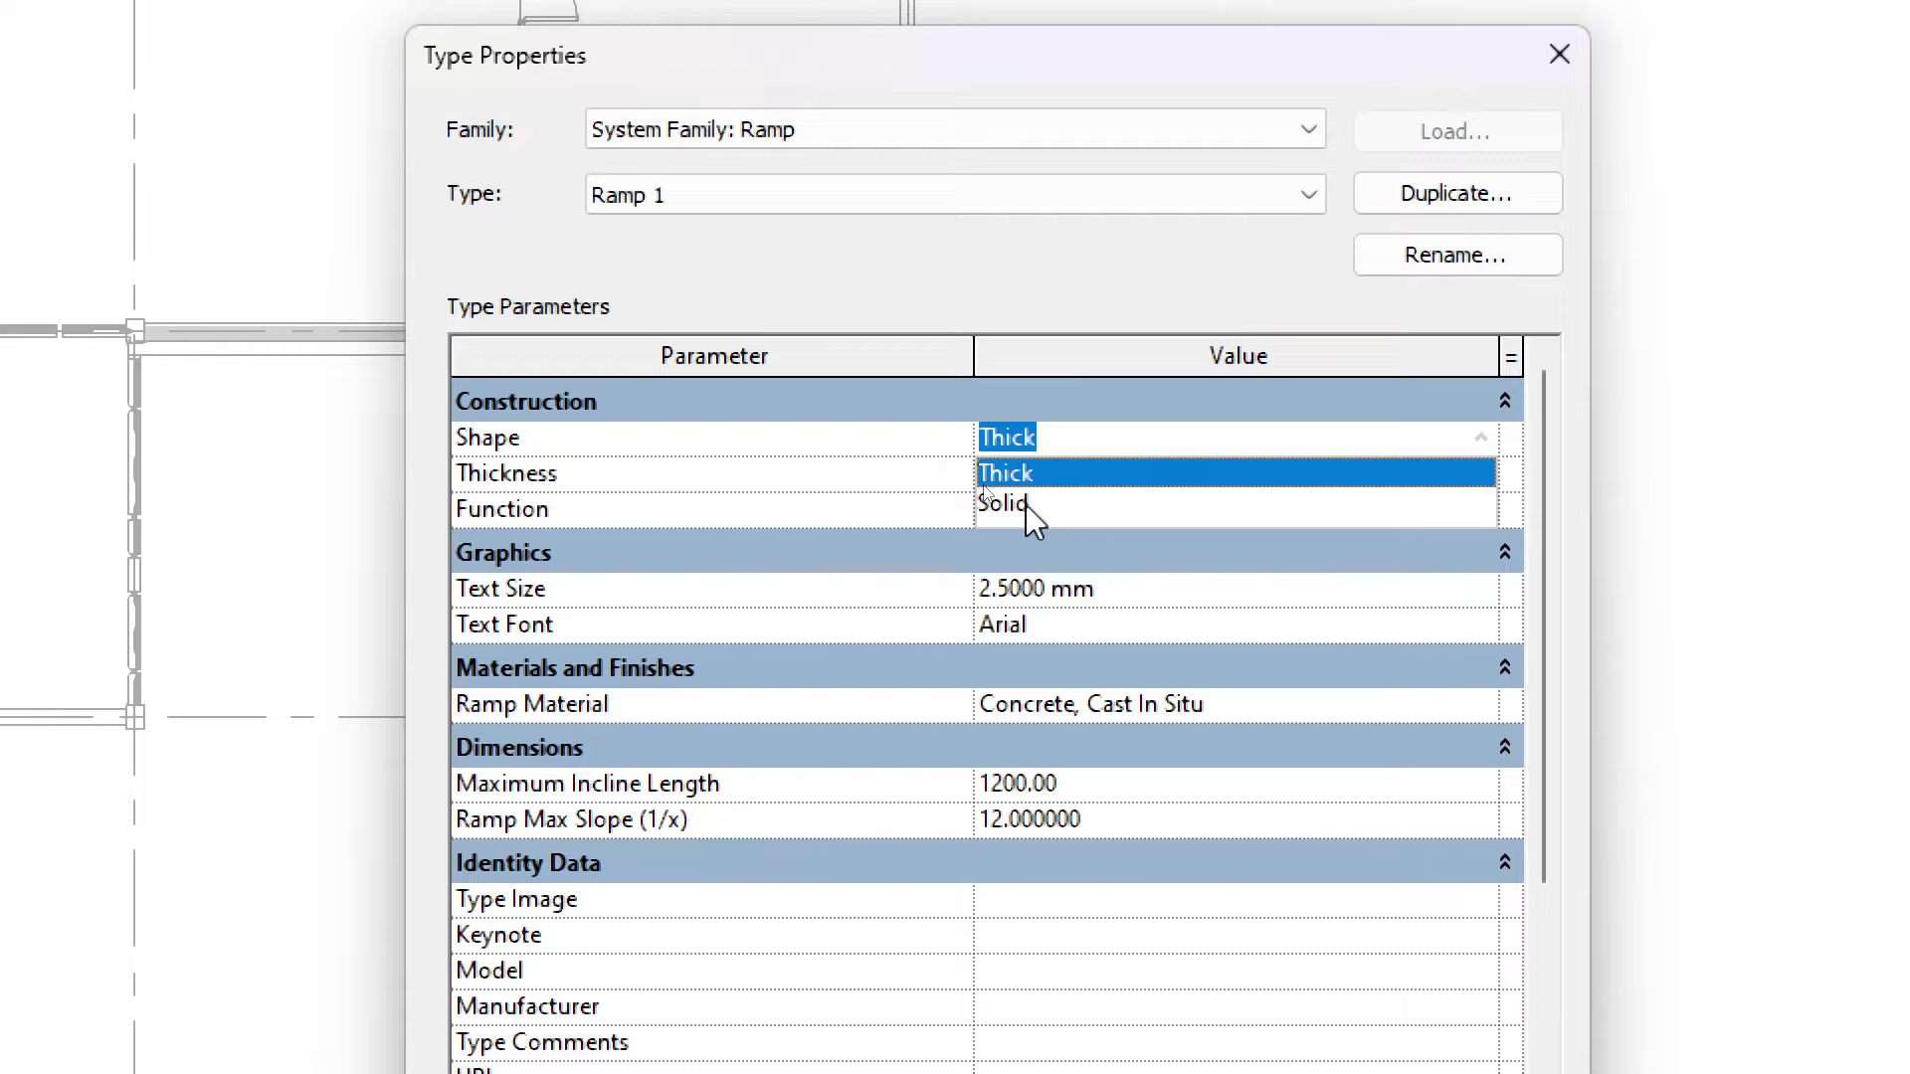
pyautogui.click(1077, 420)
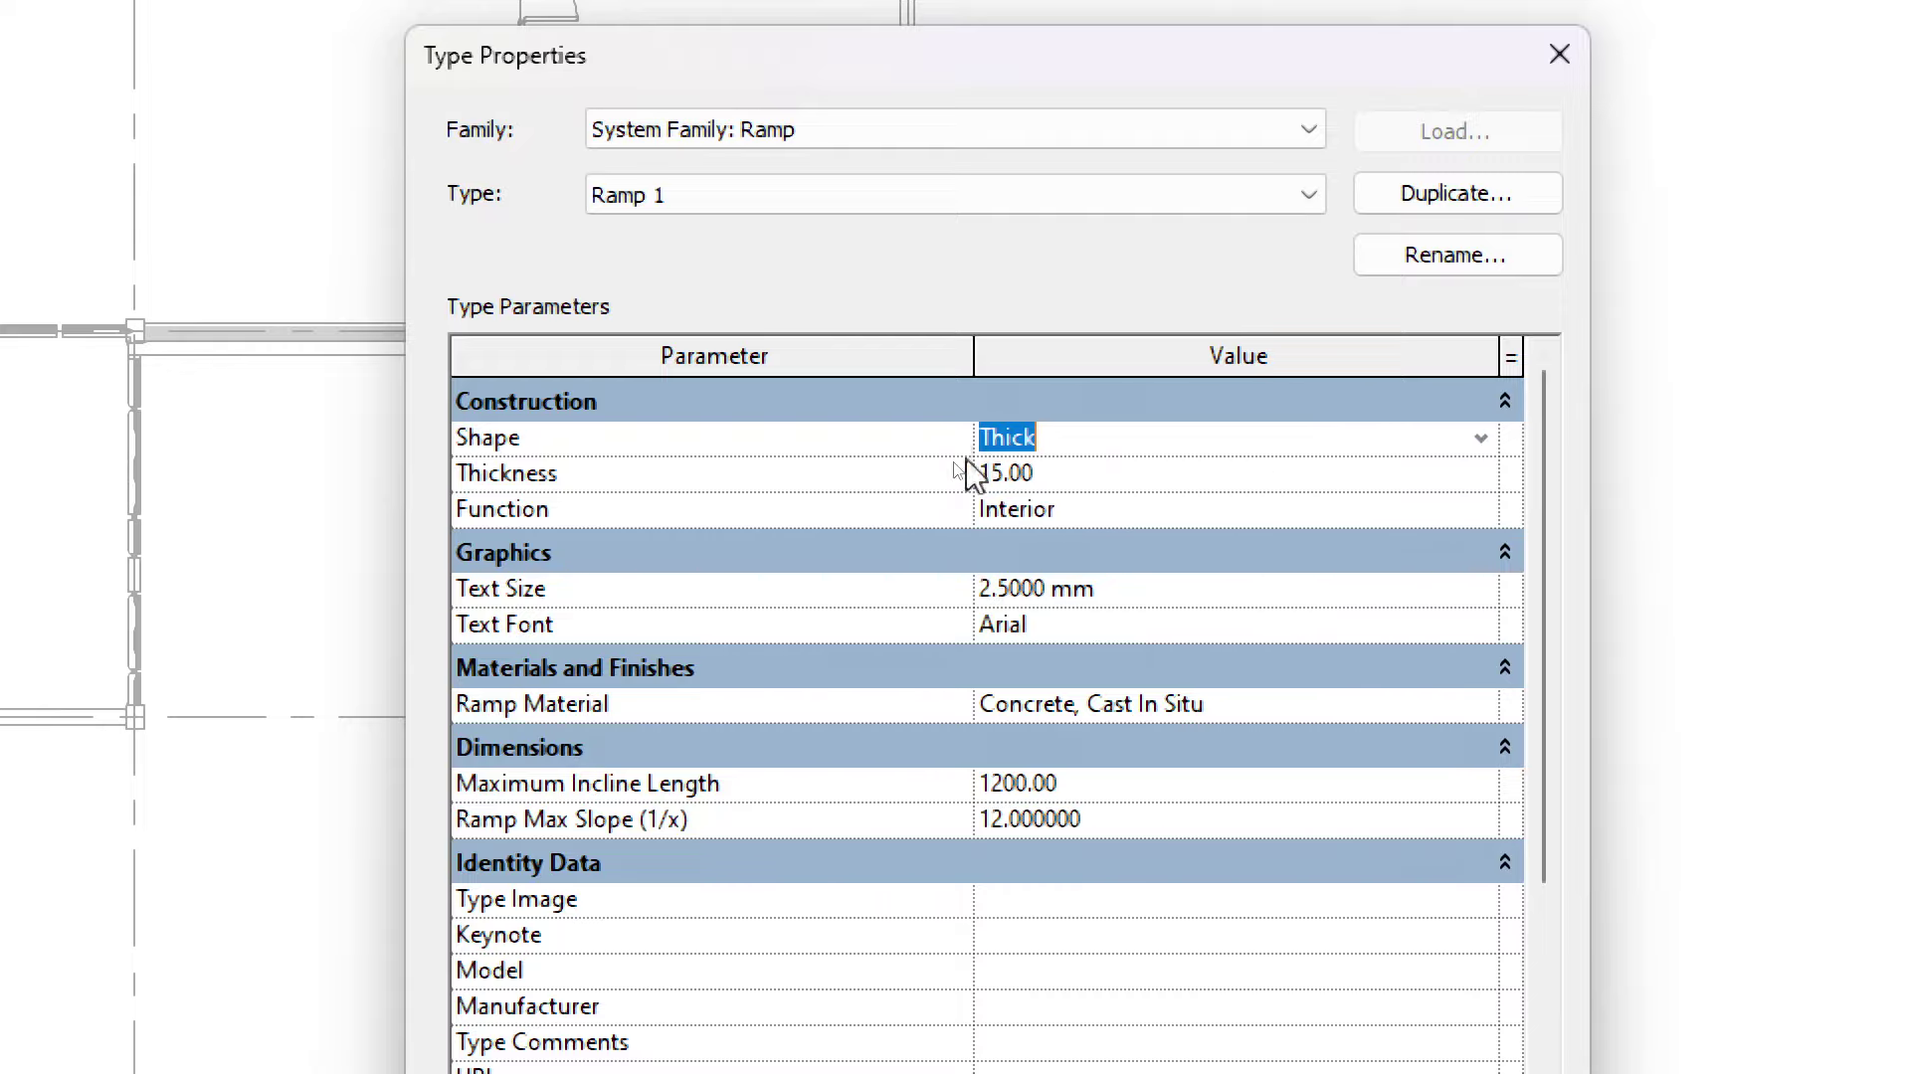
pyautogui.click(1100, 479)
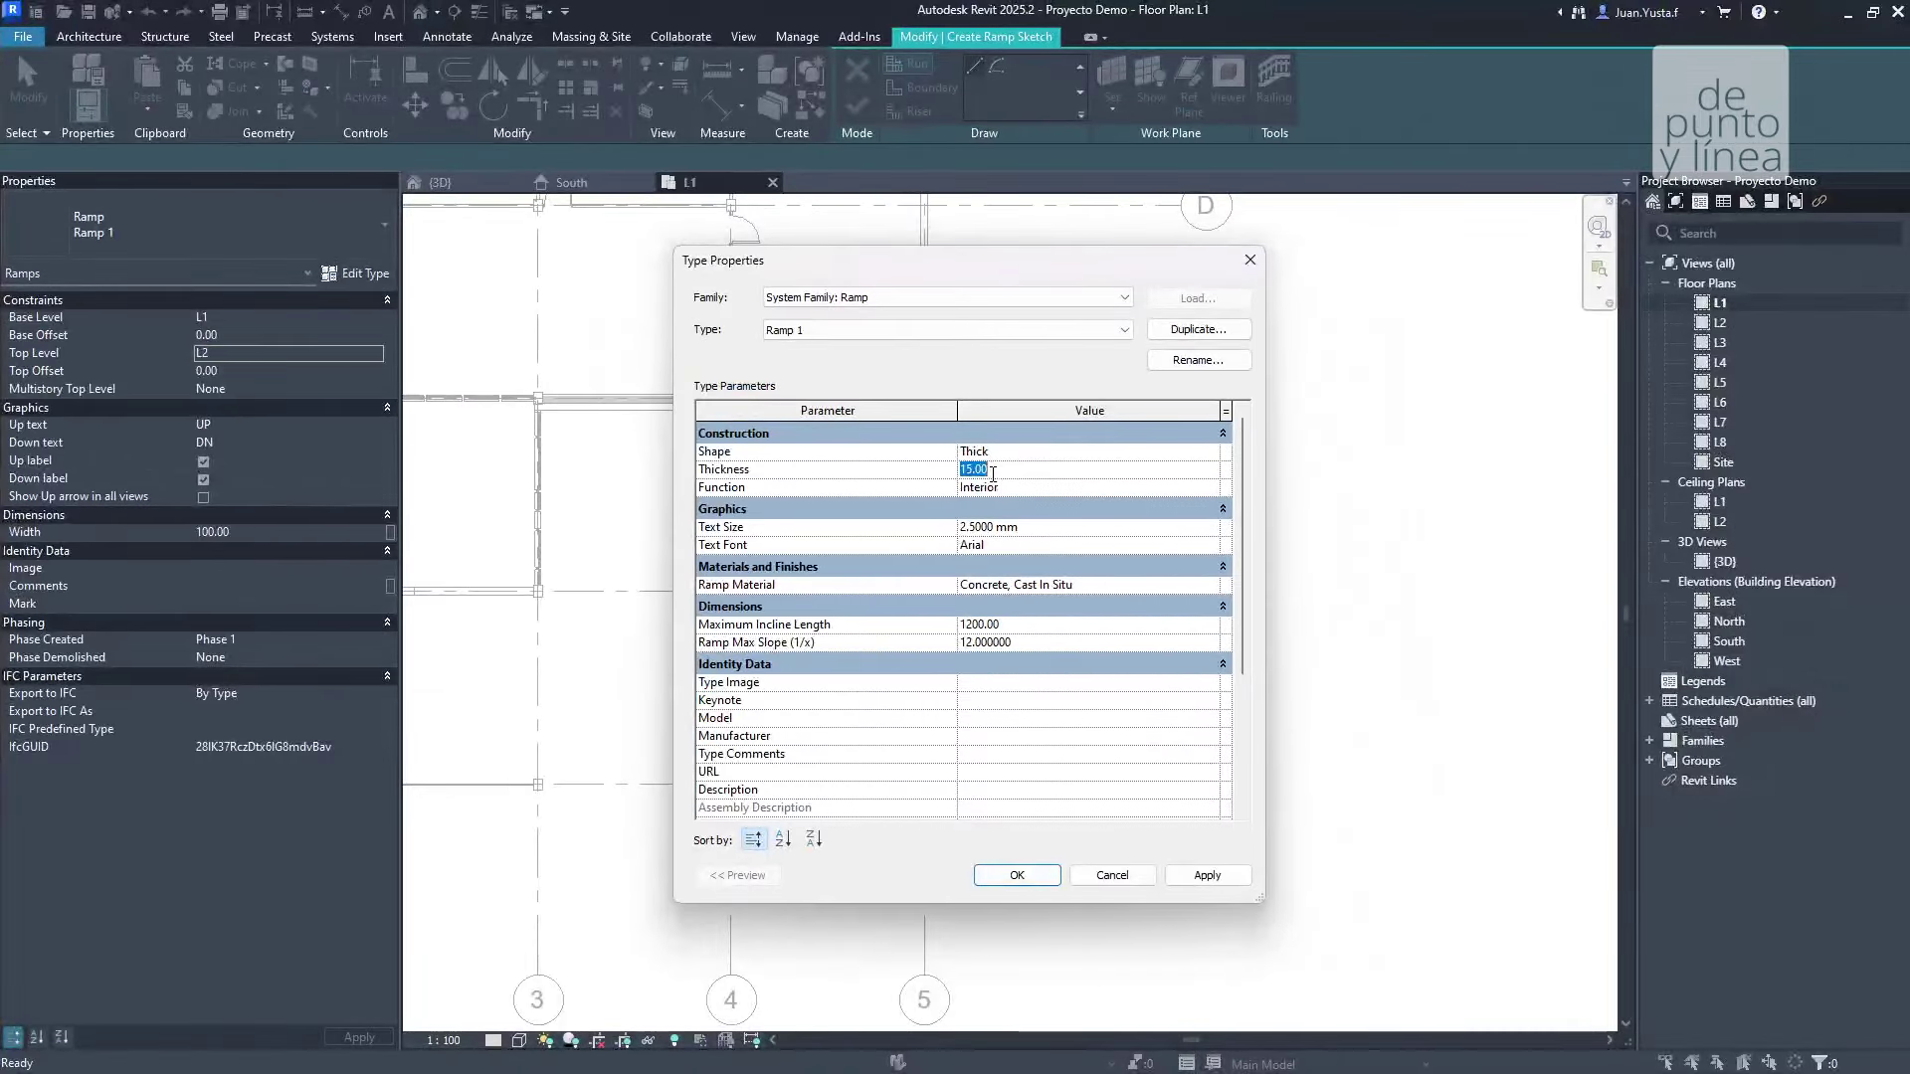
pyautogui.click(1068, 489)
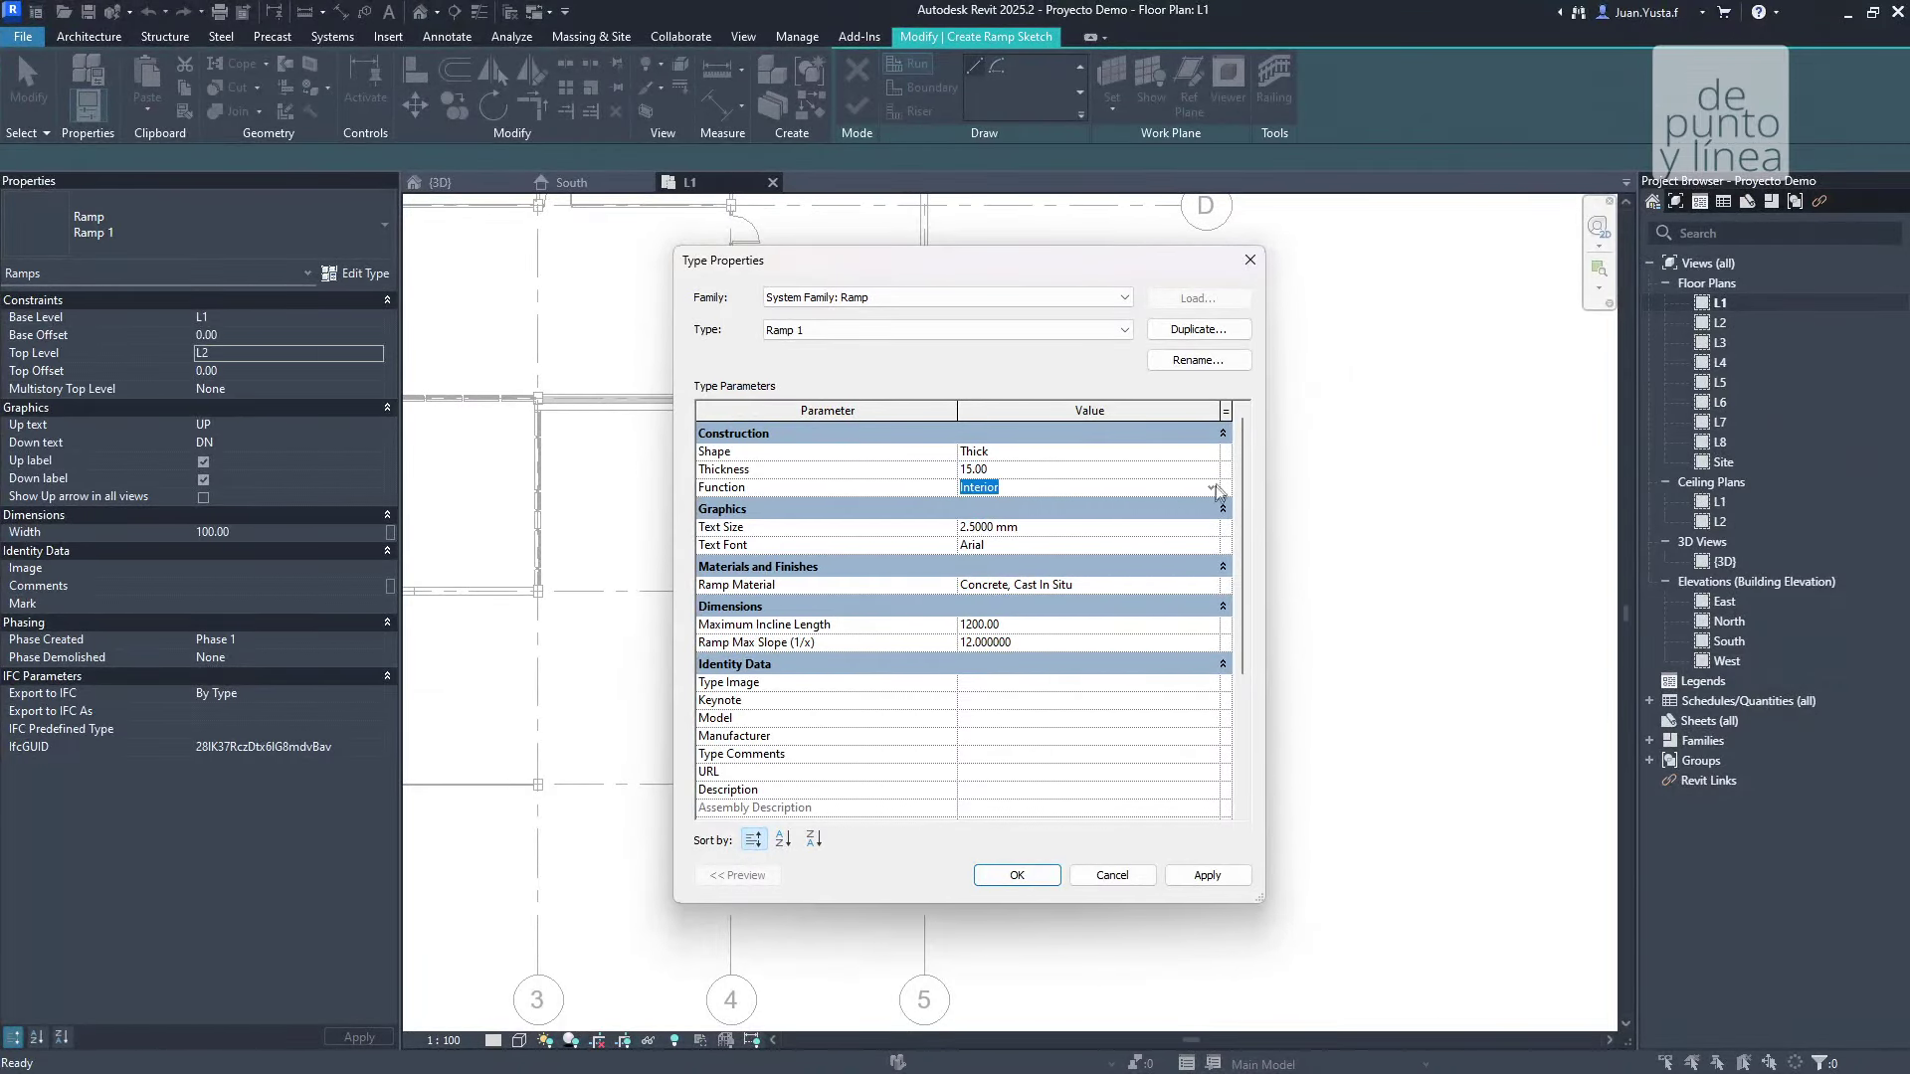
pyautogui.click(1210, 488)
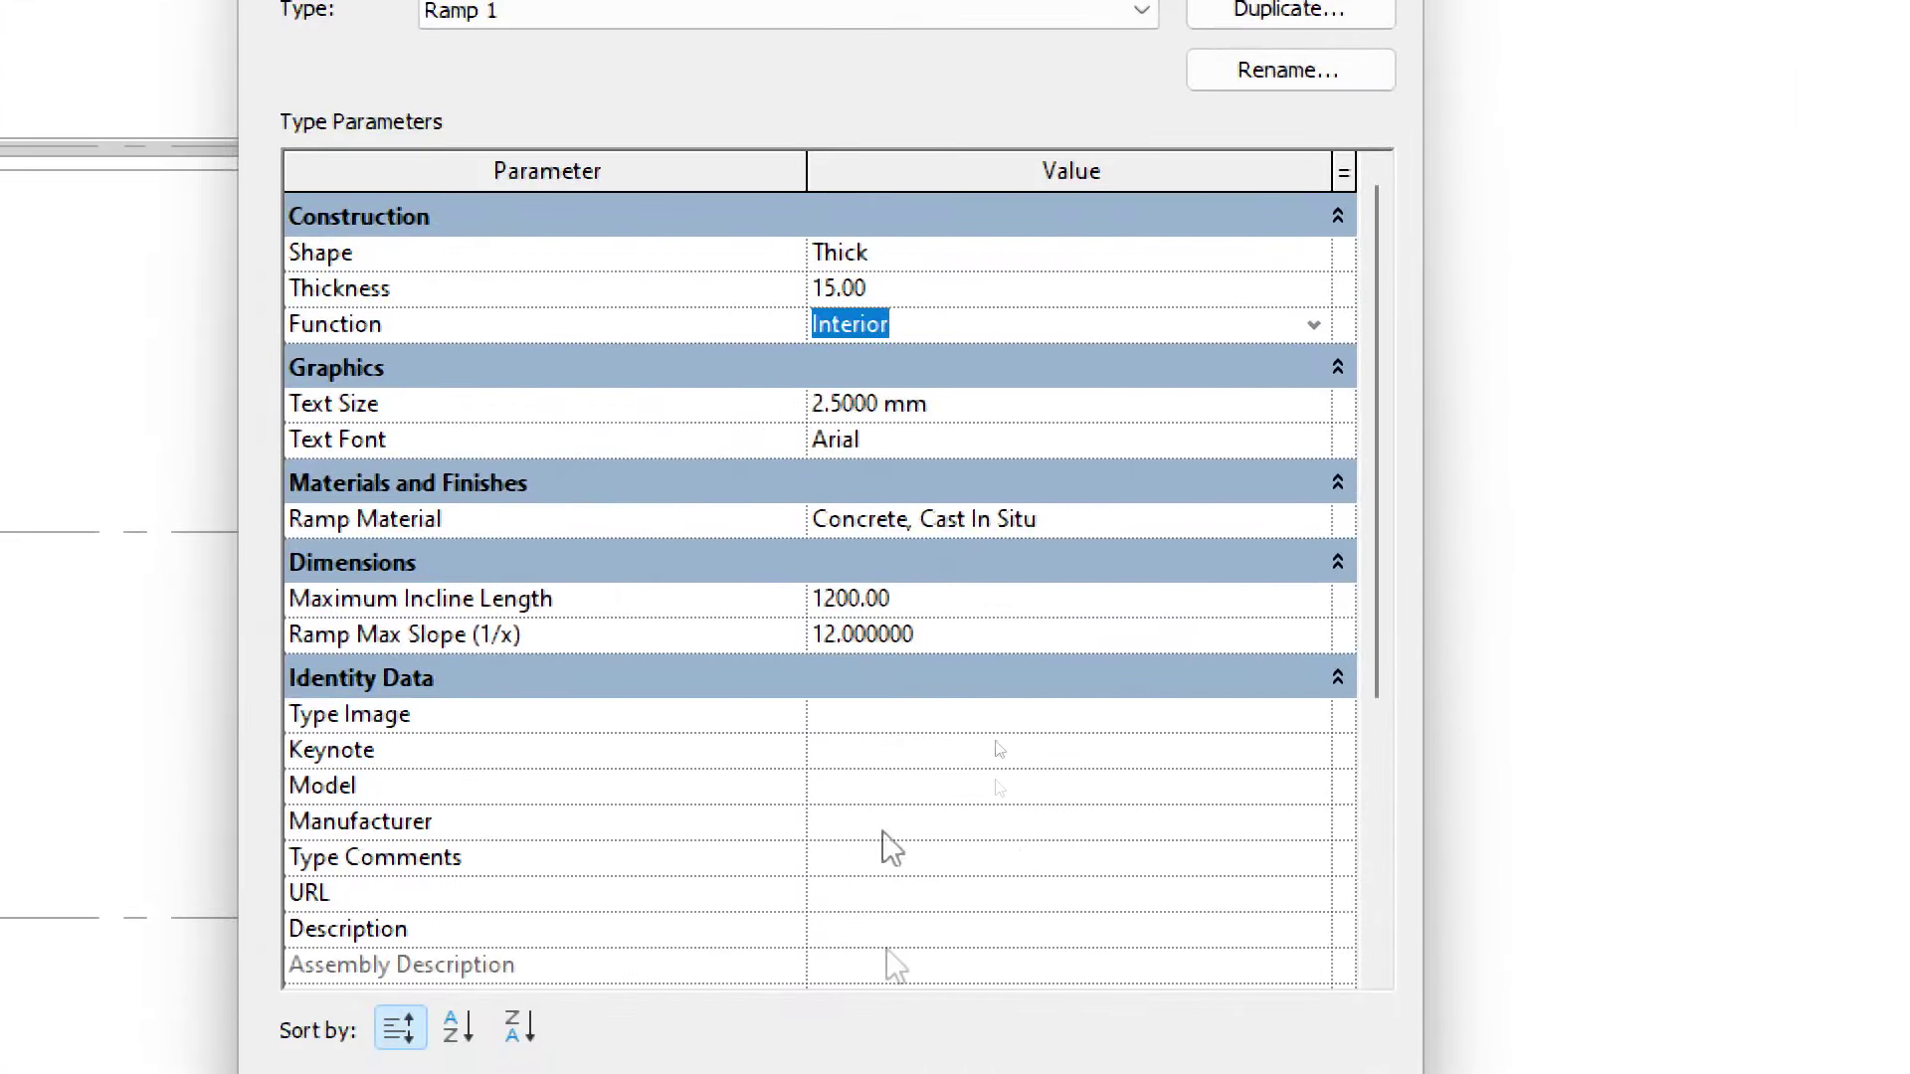
pyautogui.click(1062, 585)
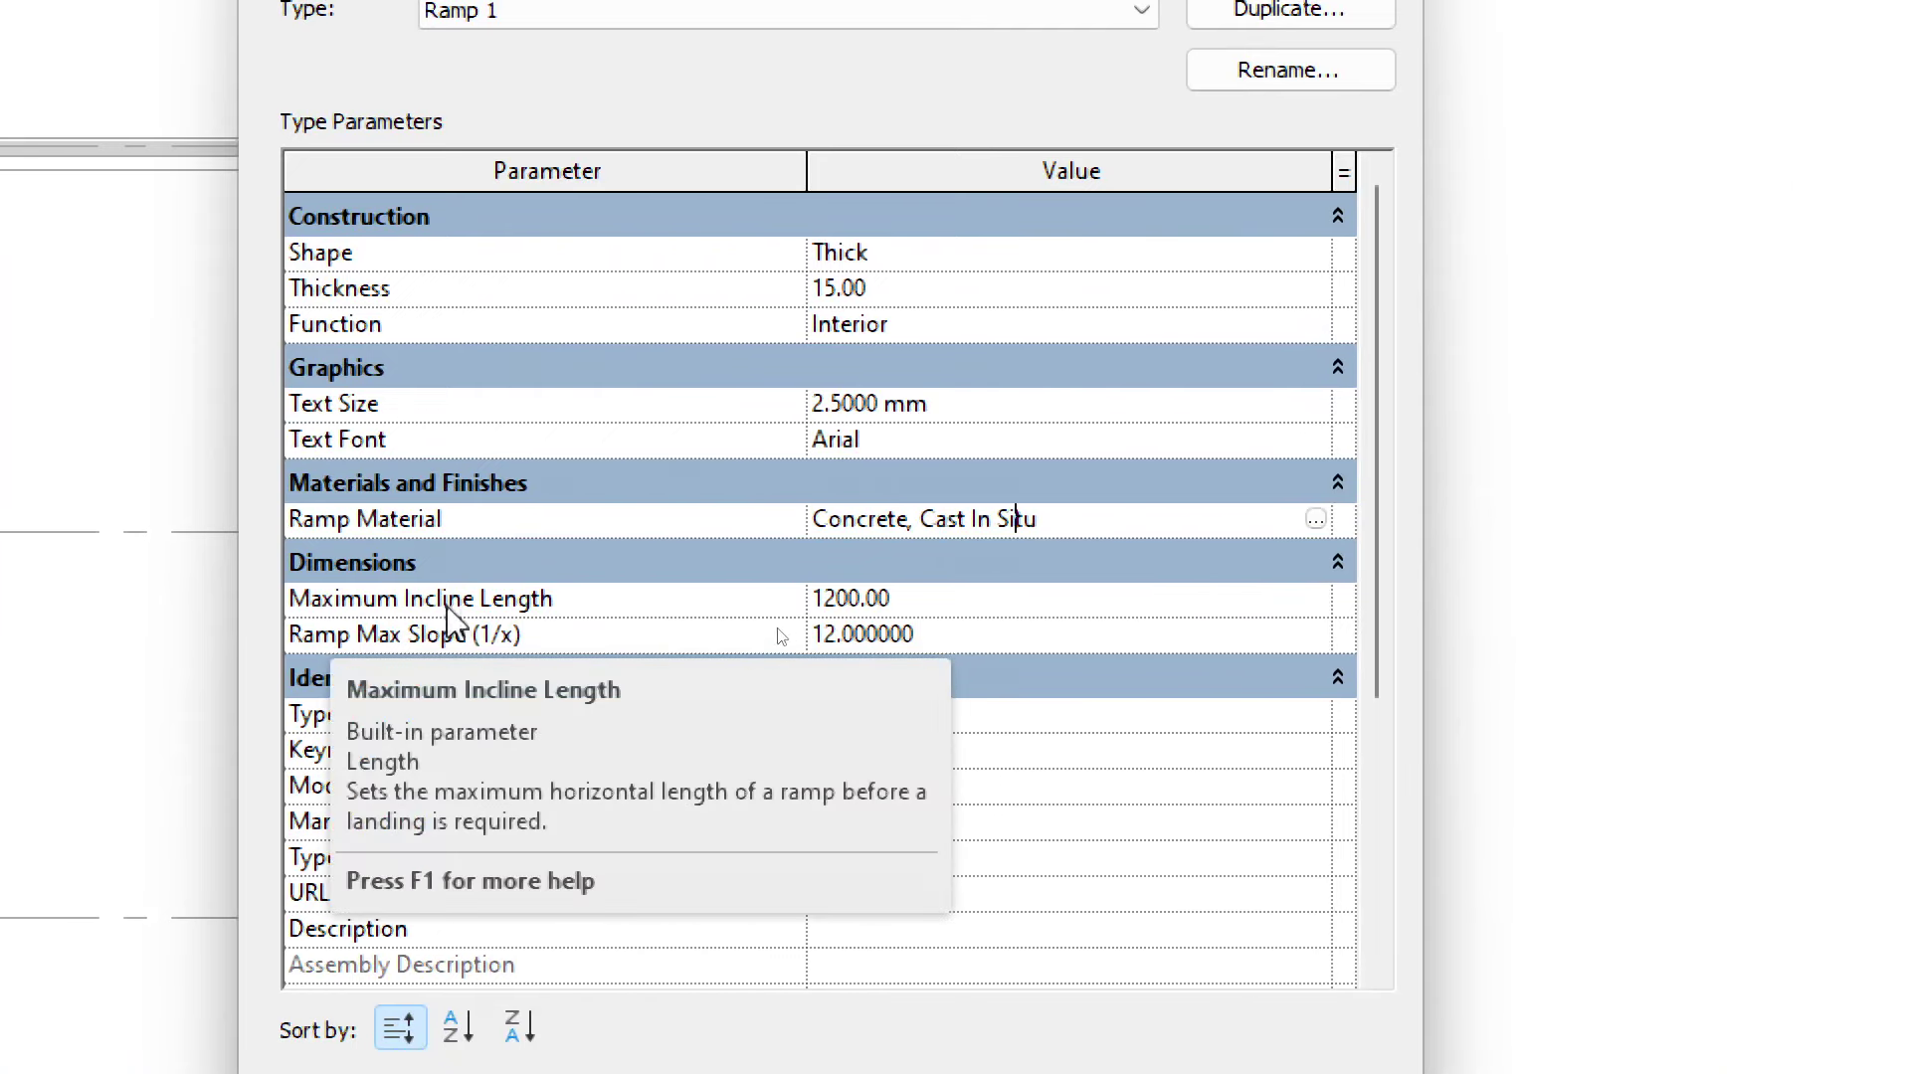
pyautogui.click(930, 602)
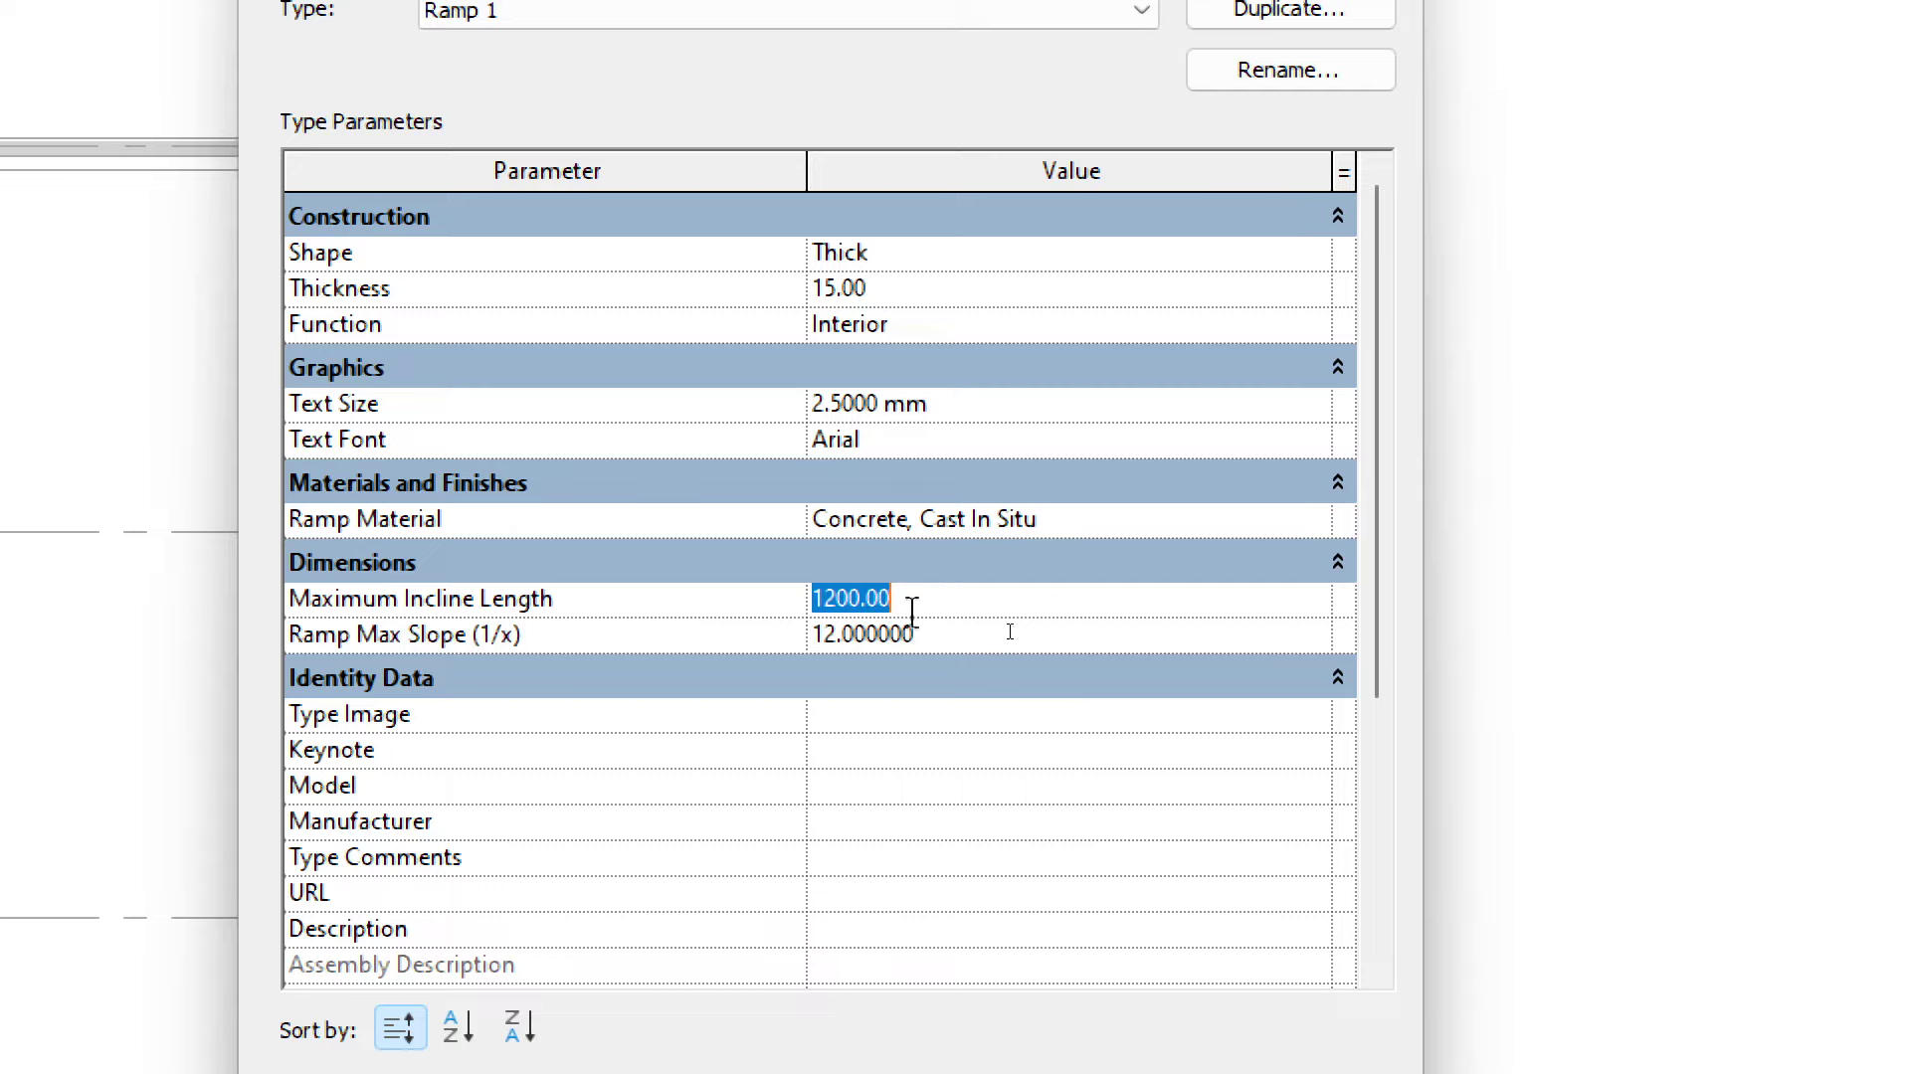
# Keep the Ramp 1 type at 1200.00 maximum incline length and 1/12 max slope.
pyautogui.click(941, 636)
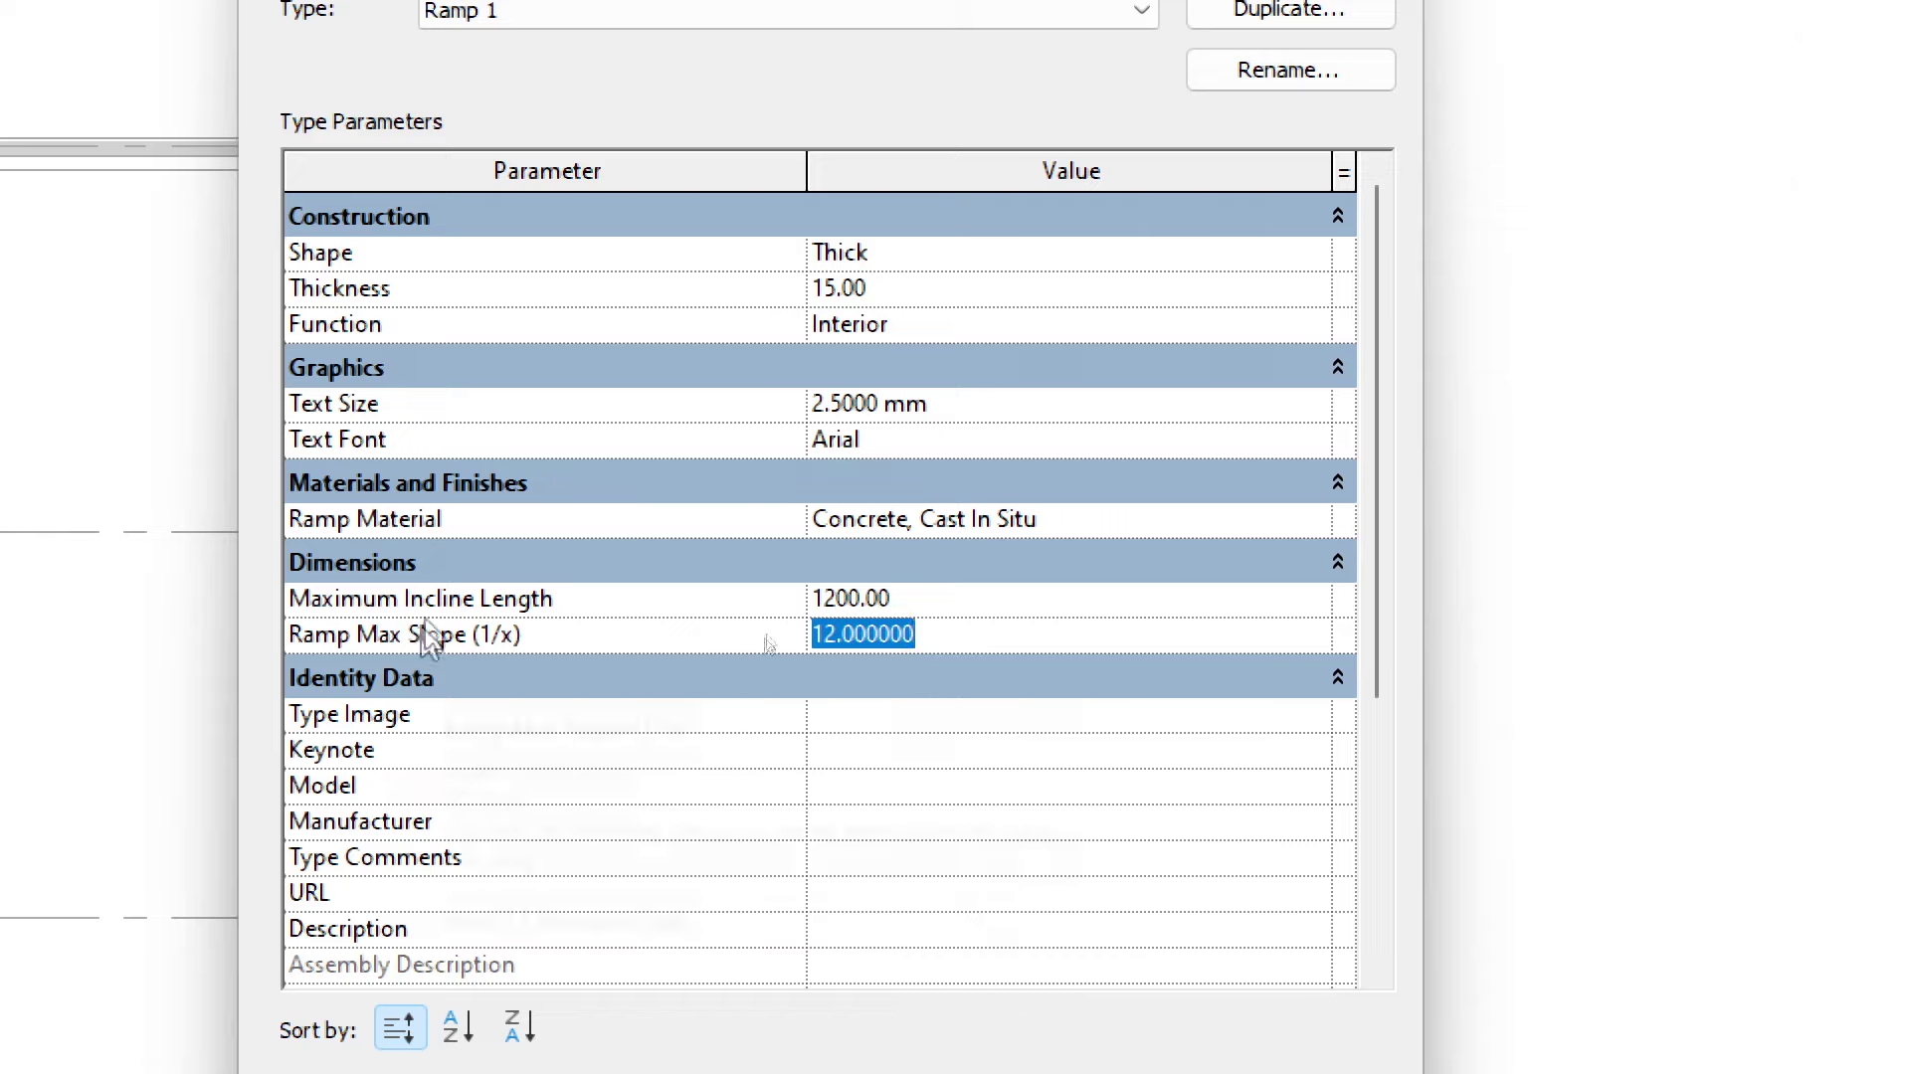
pyautogui.moveTo(404, 634)
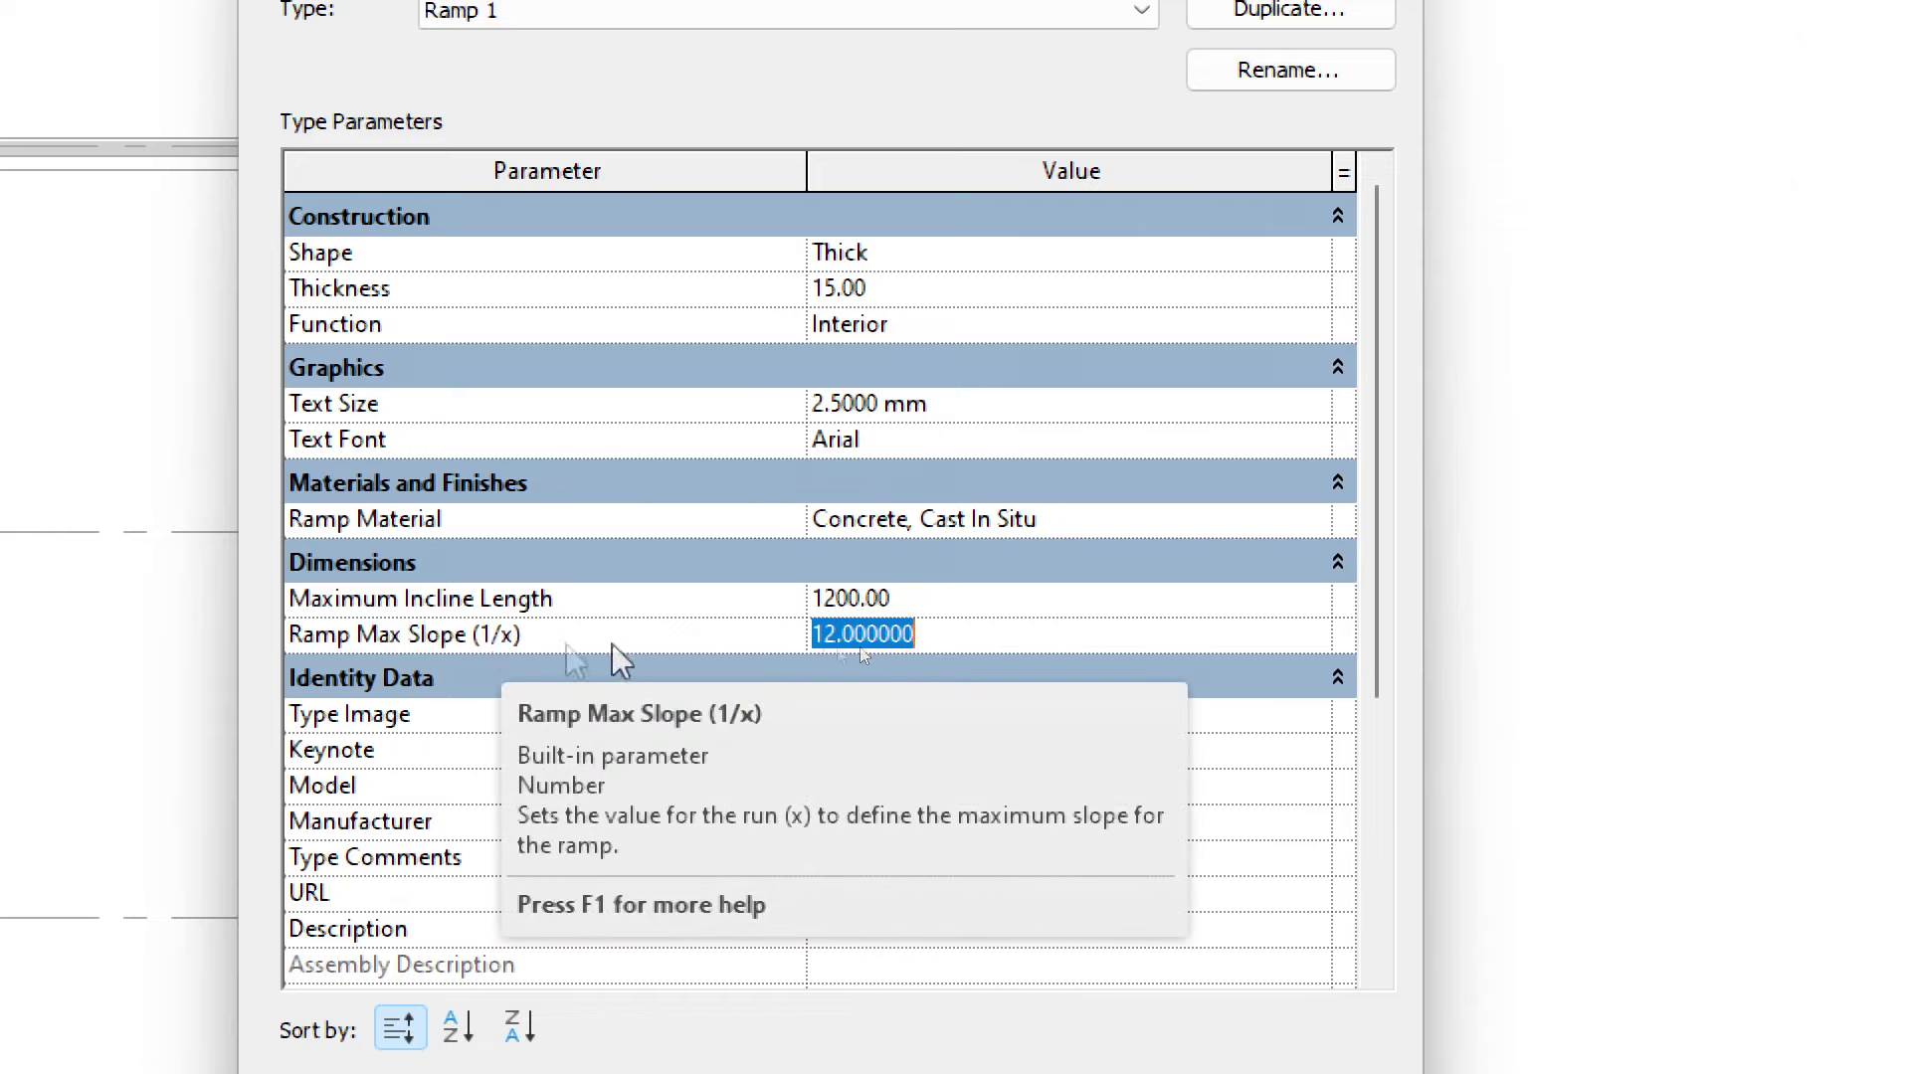
pyautogui.click(970, 634)
pyautogui.doubleClick(1001, 633)
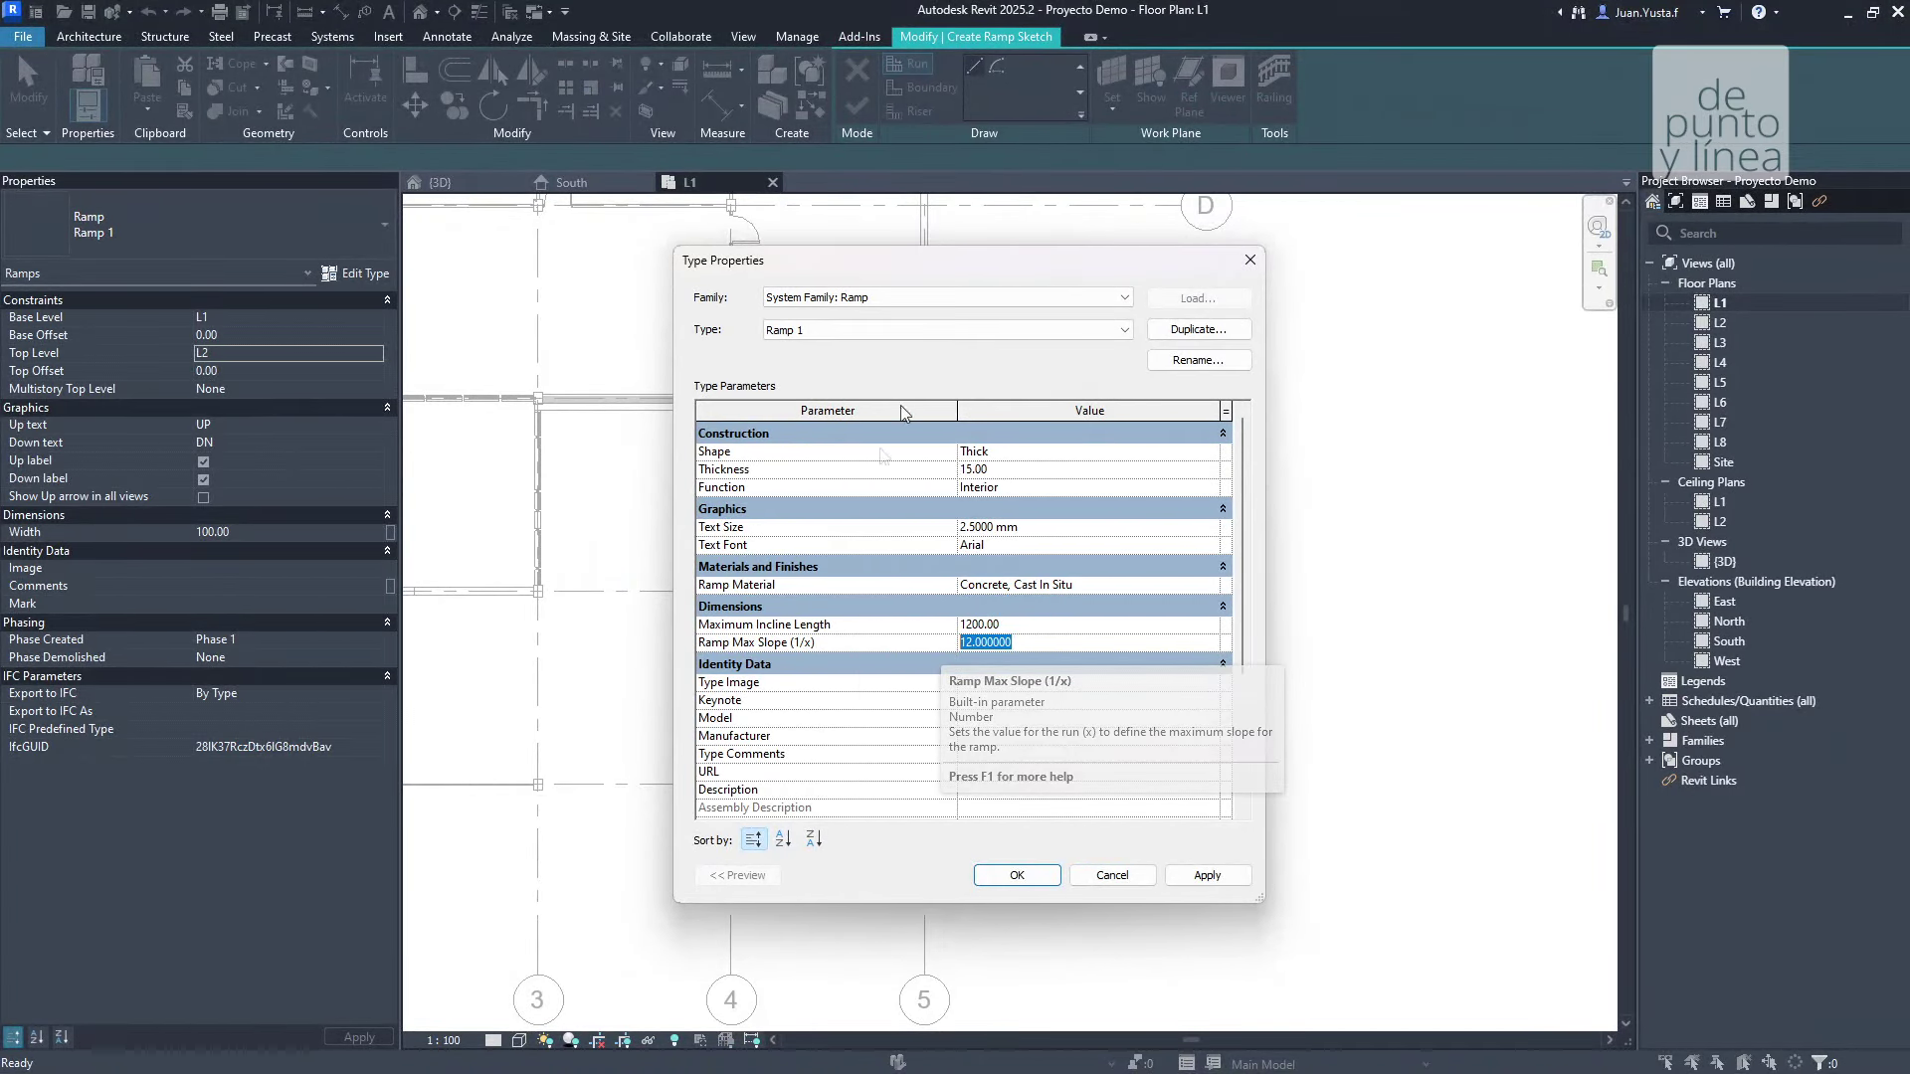
pyautogui.click(1016, 875)
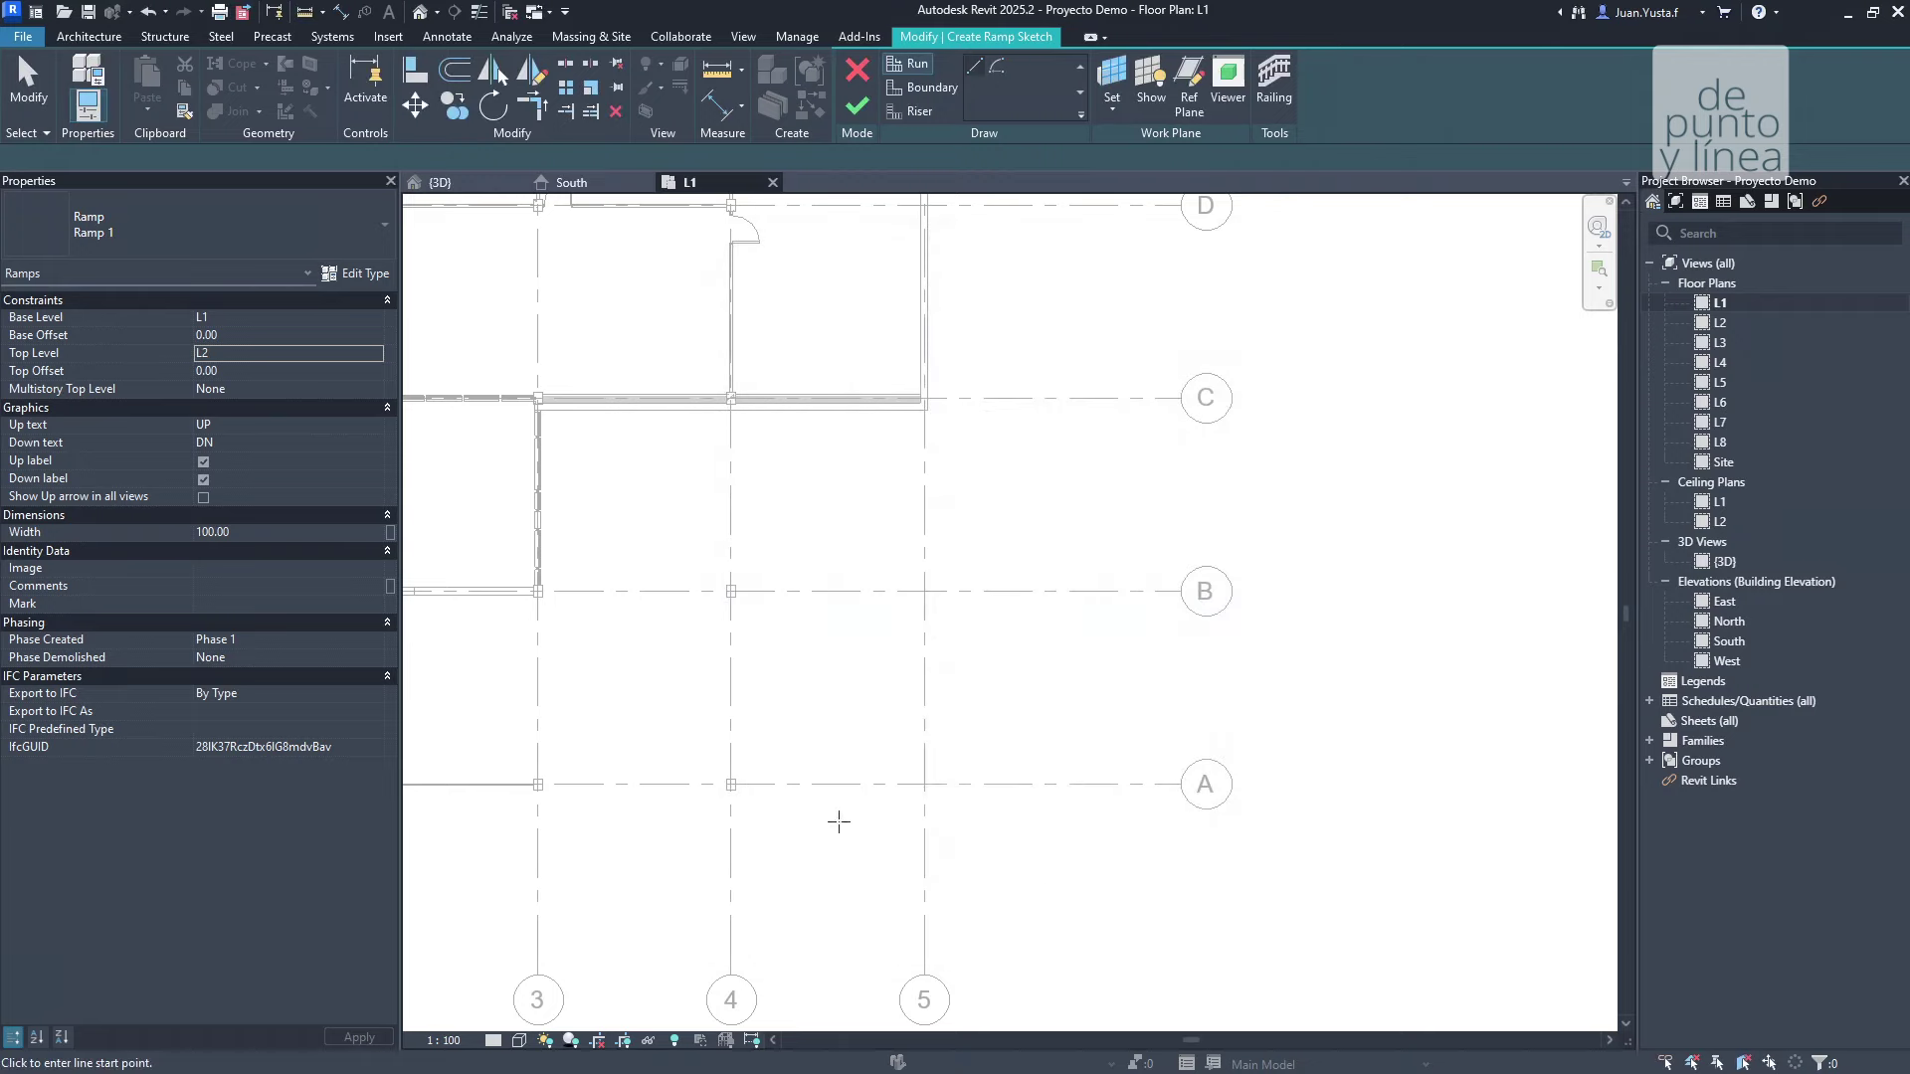
# Draw the first 1200-long ramp run between grids C and B.
pyautogui.click(210, 320)
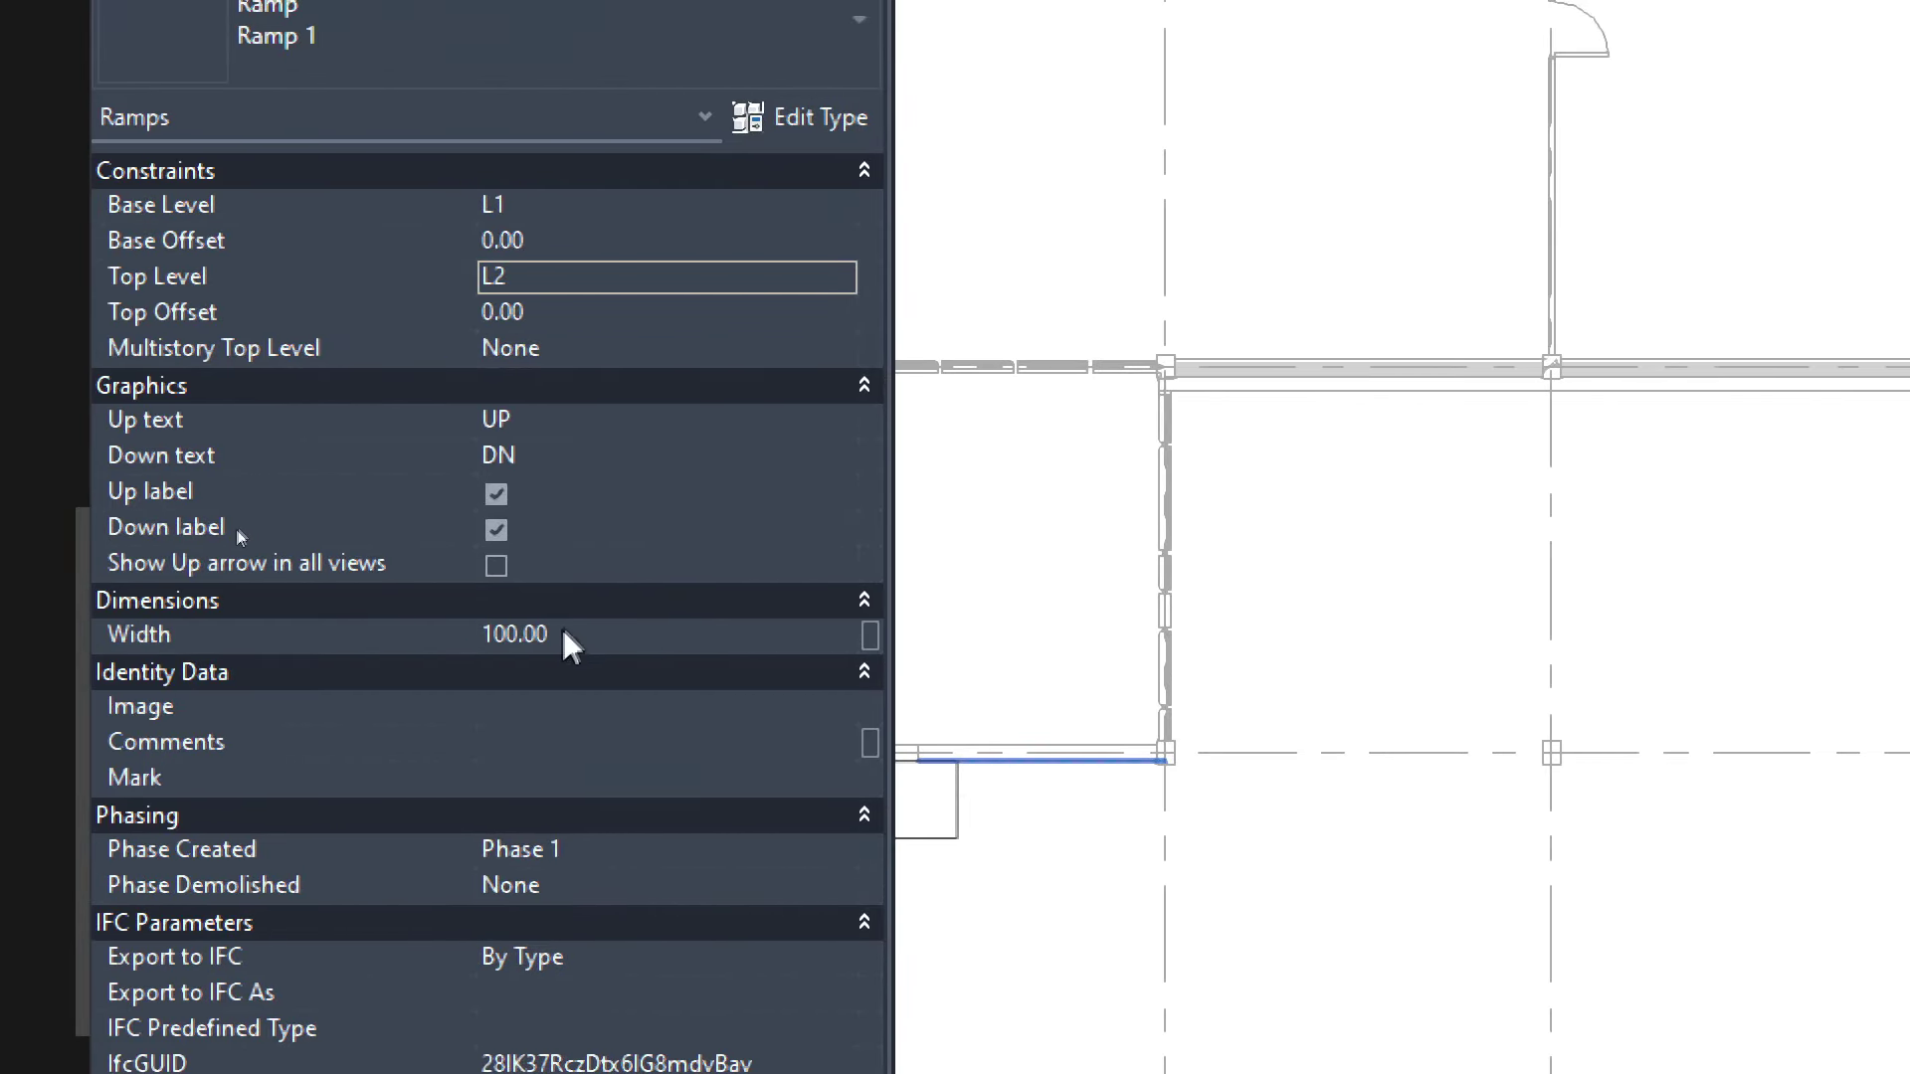
pyautogui.click(569, 635)
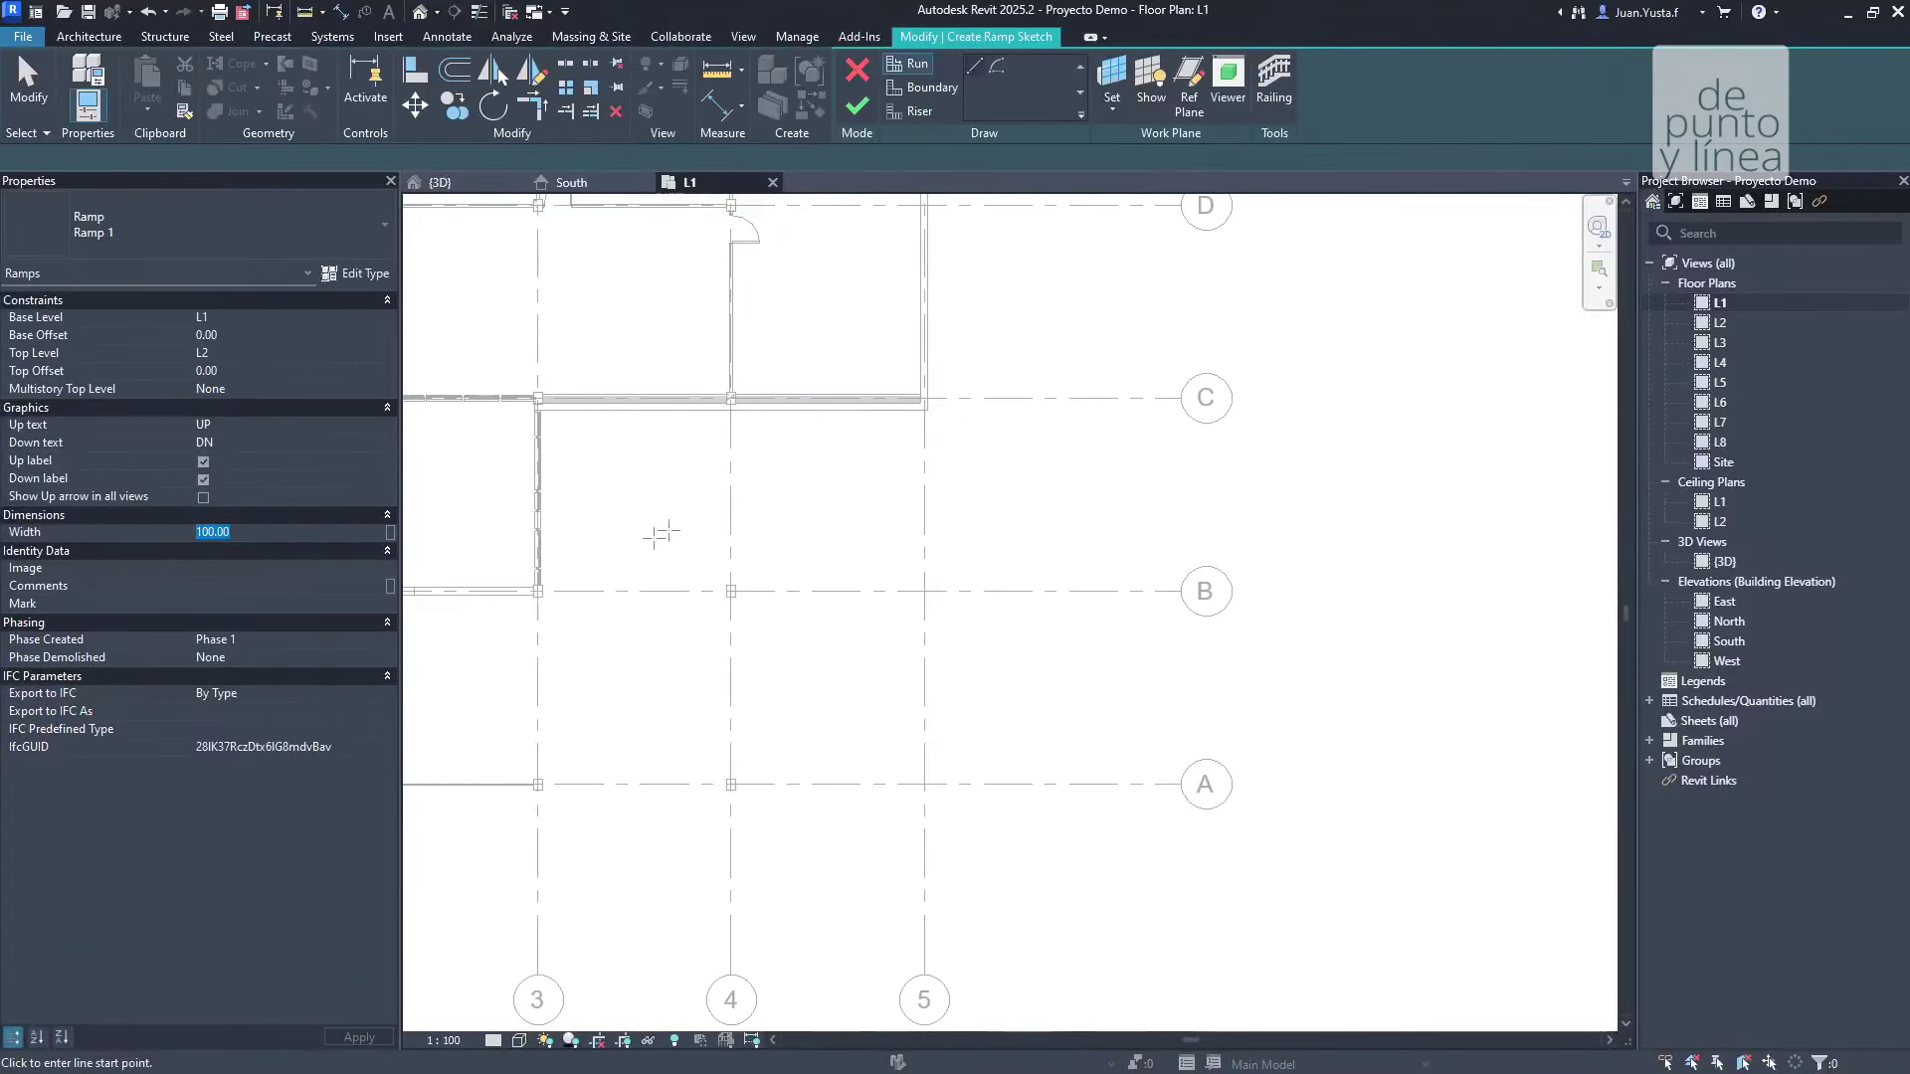
pyautogui.moveTo(858, 518); pyautogui.dragTo(747, 542, button='middle')
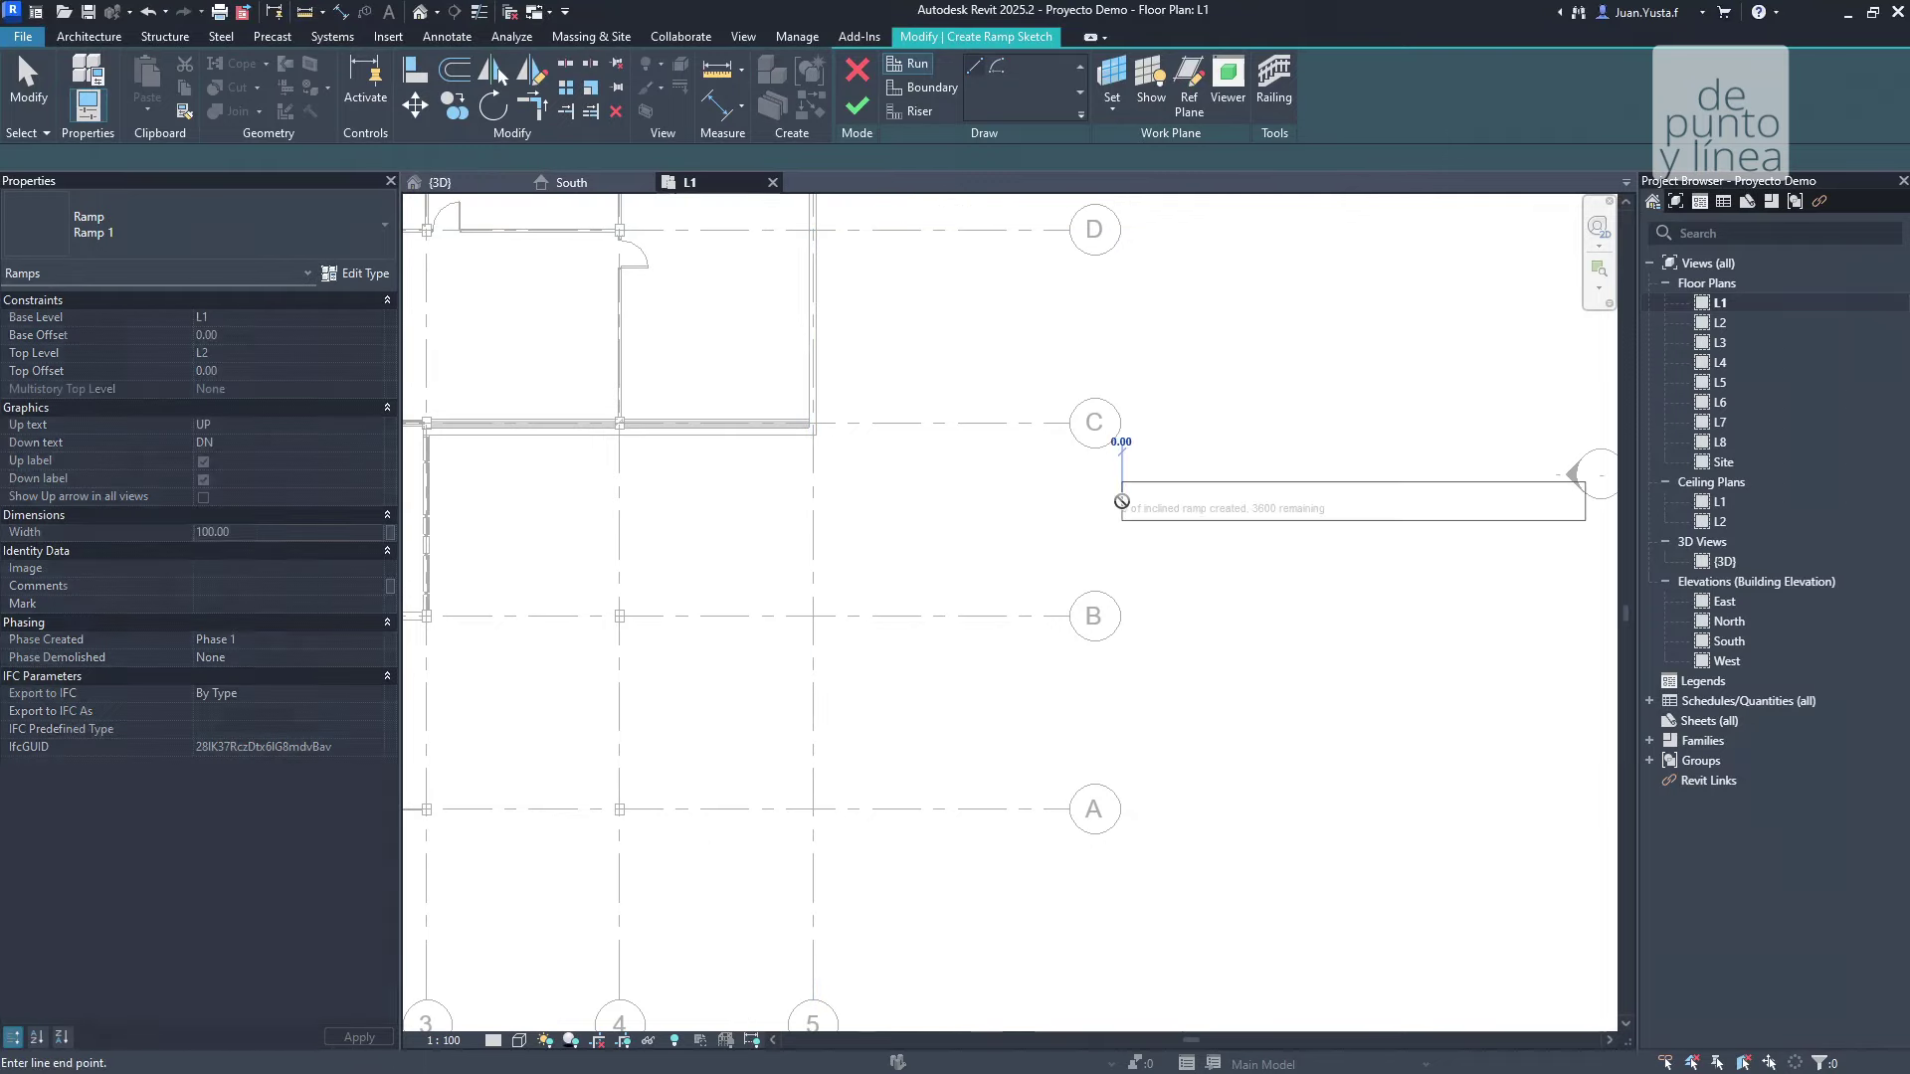
pyautogui.click(1122, 501)
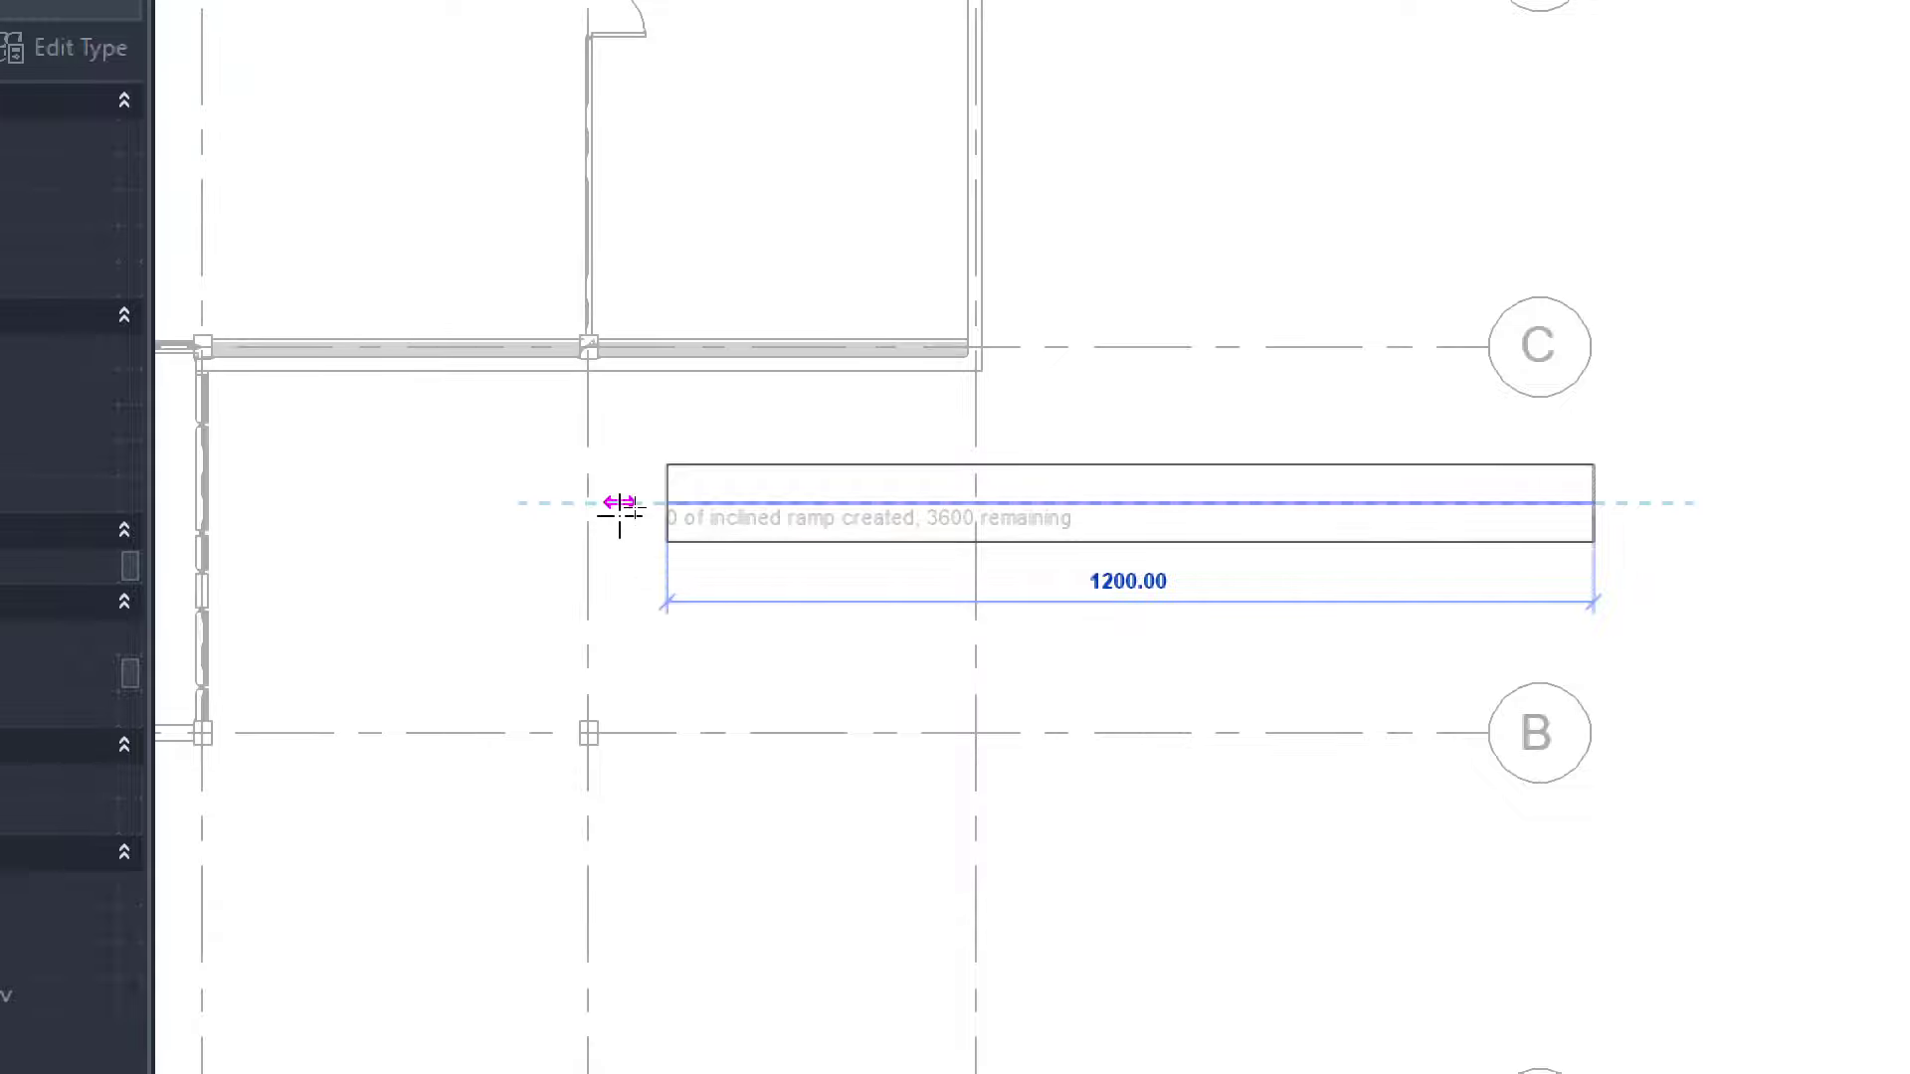
pyautogui.click(618, 512)
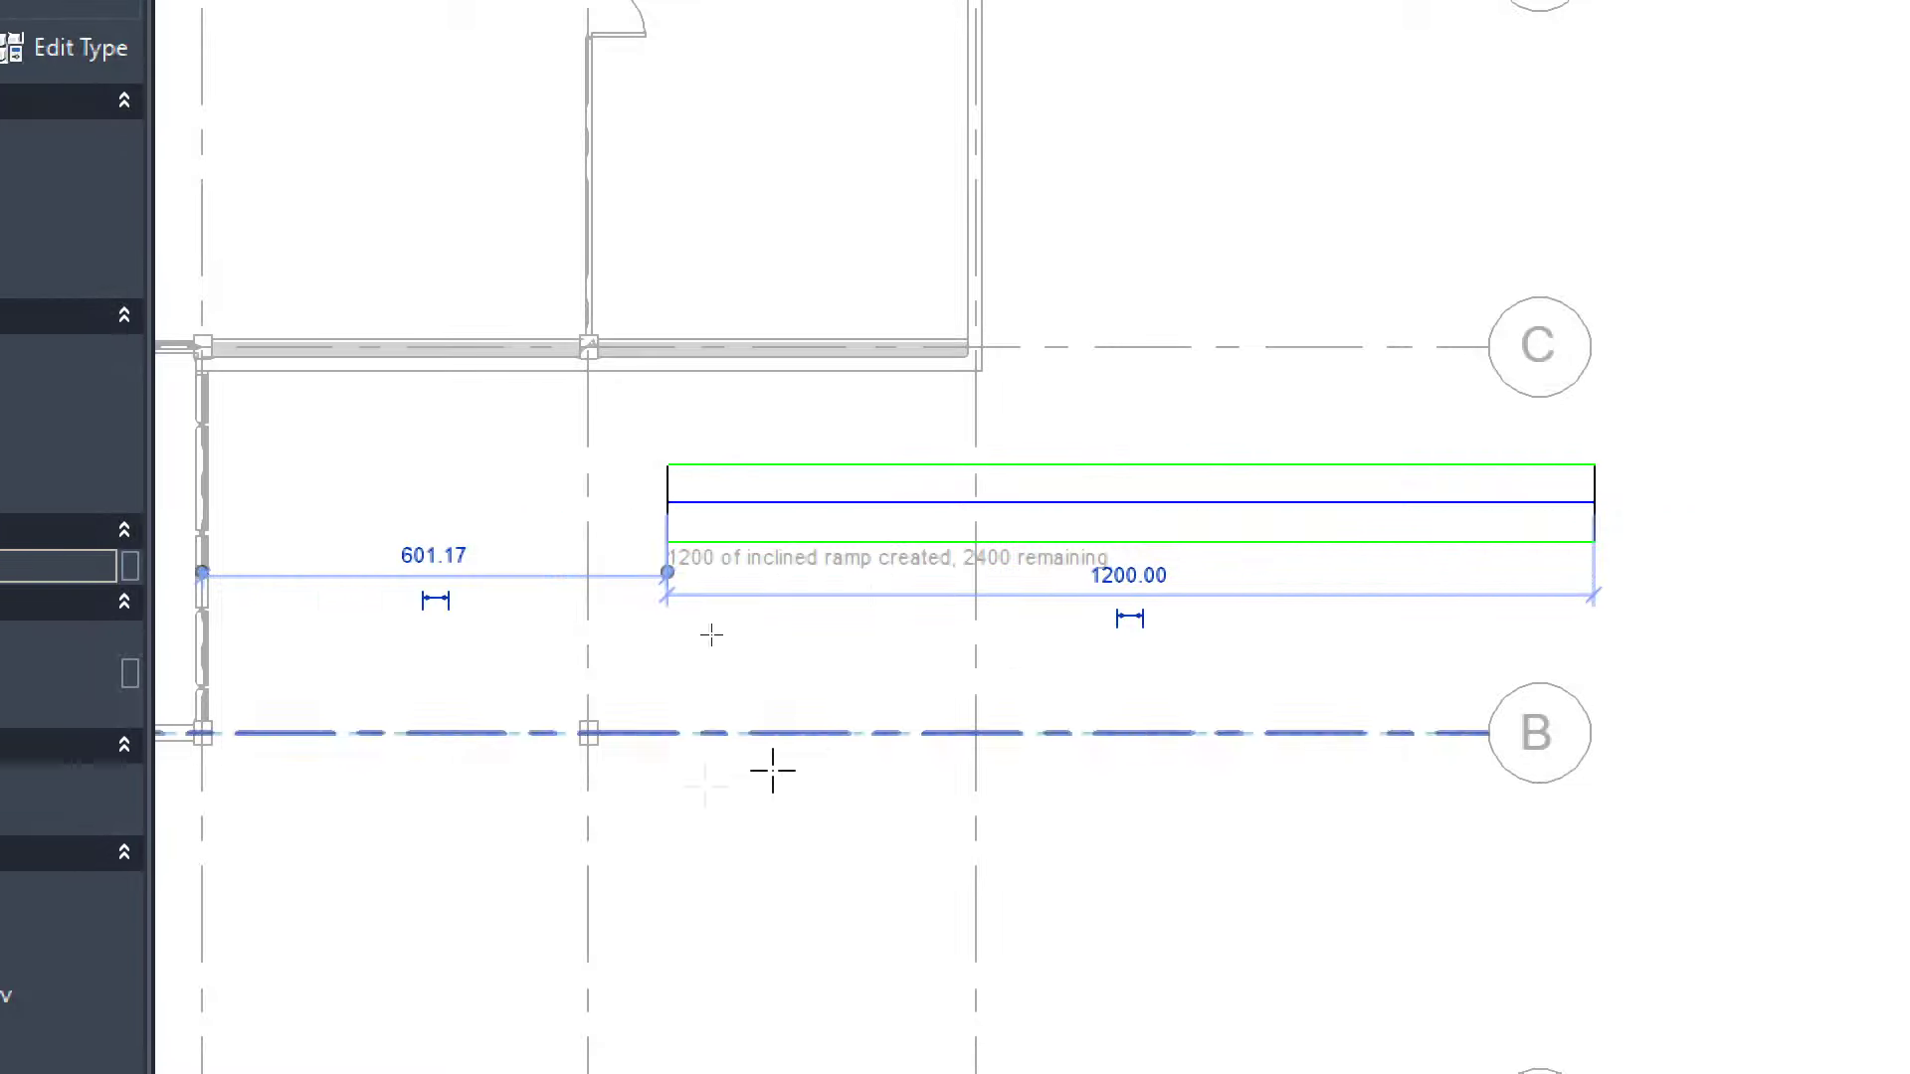
# Draw the second 1200-long run down along grid 4, ending below grid A.
pyautogui.click(544, 611)
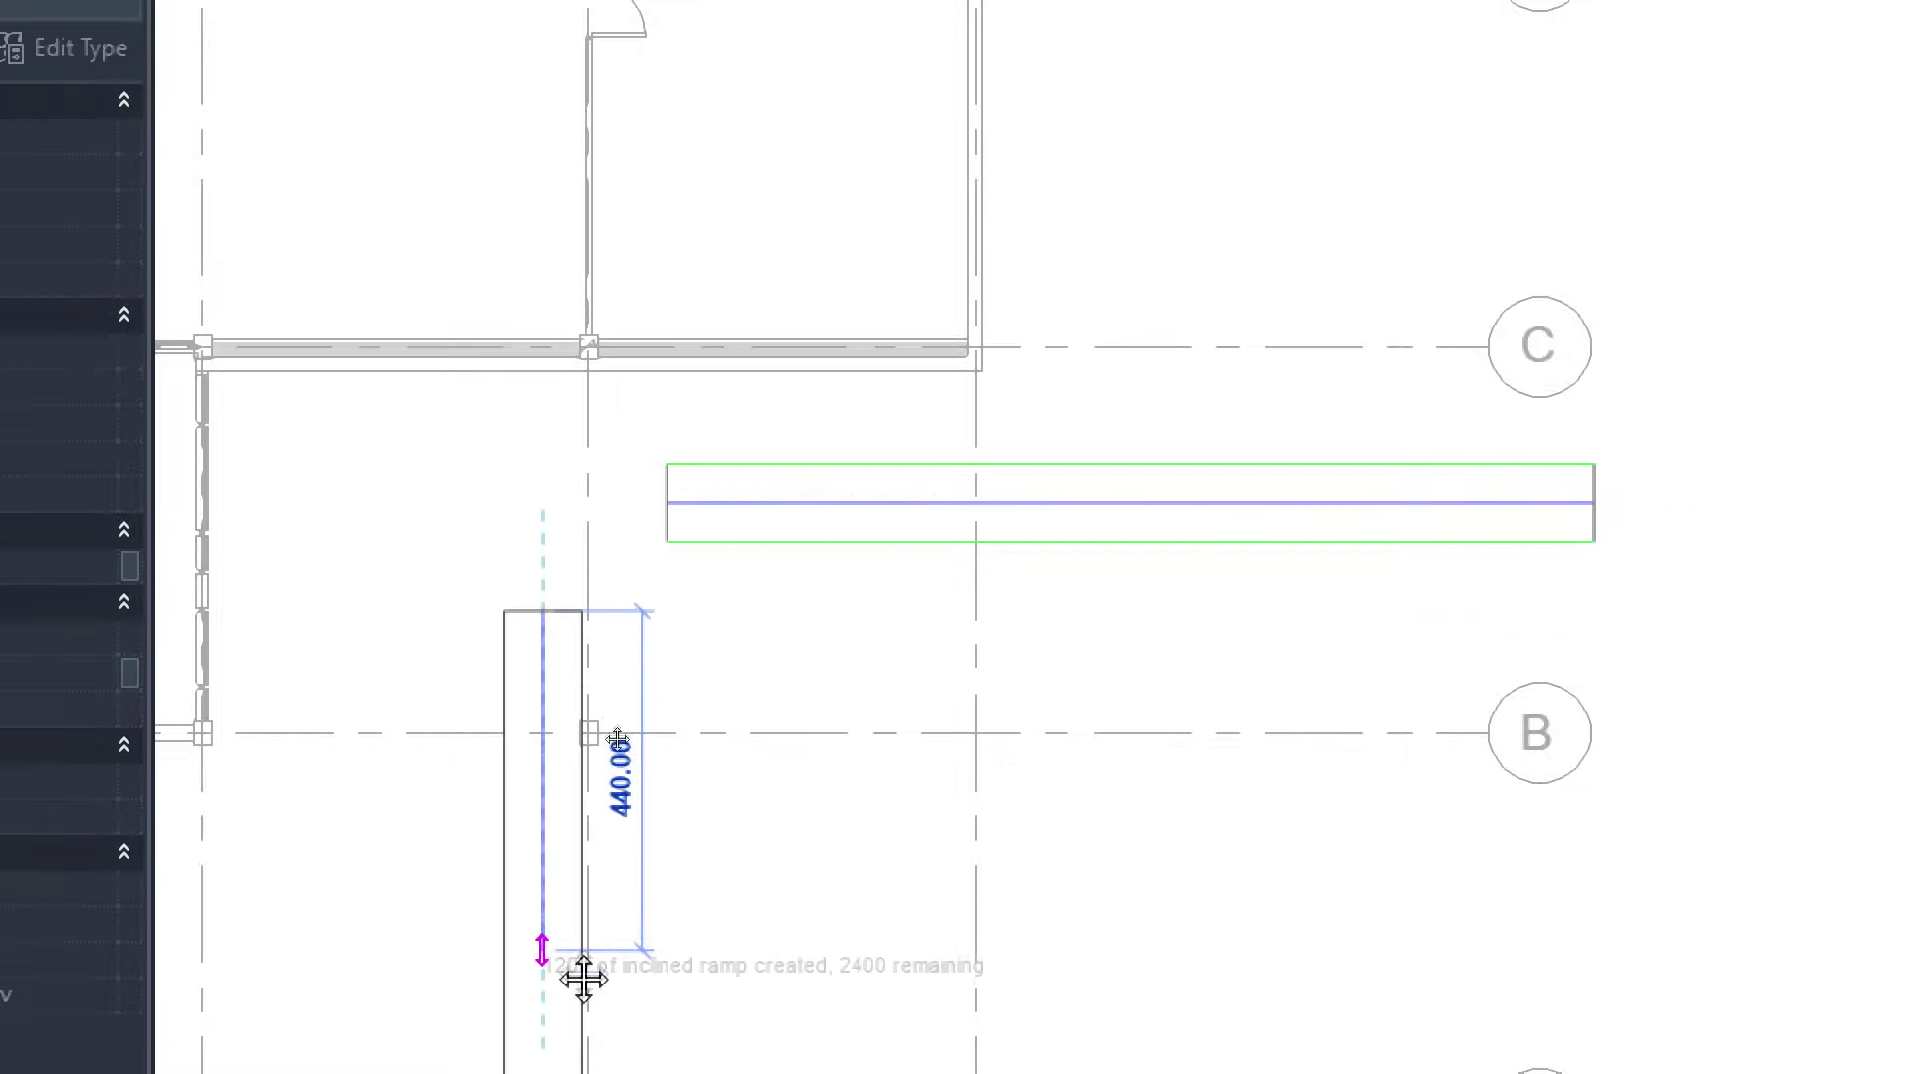
pyautogui.moveTo(541, 946); pyautogui.dragTo(587, 392, button='middle')
pyautogui.moveTo(587, 1069); pyautogui.dragTo(649, 582, button='middle')
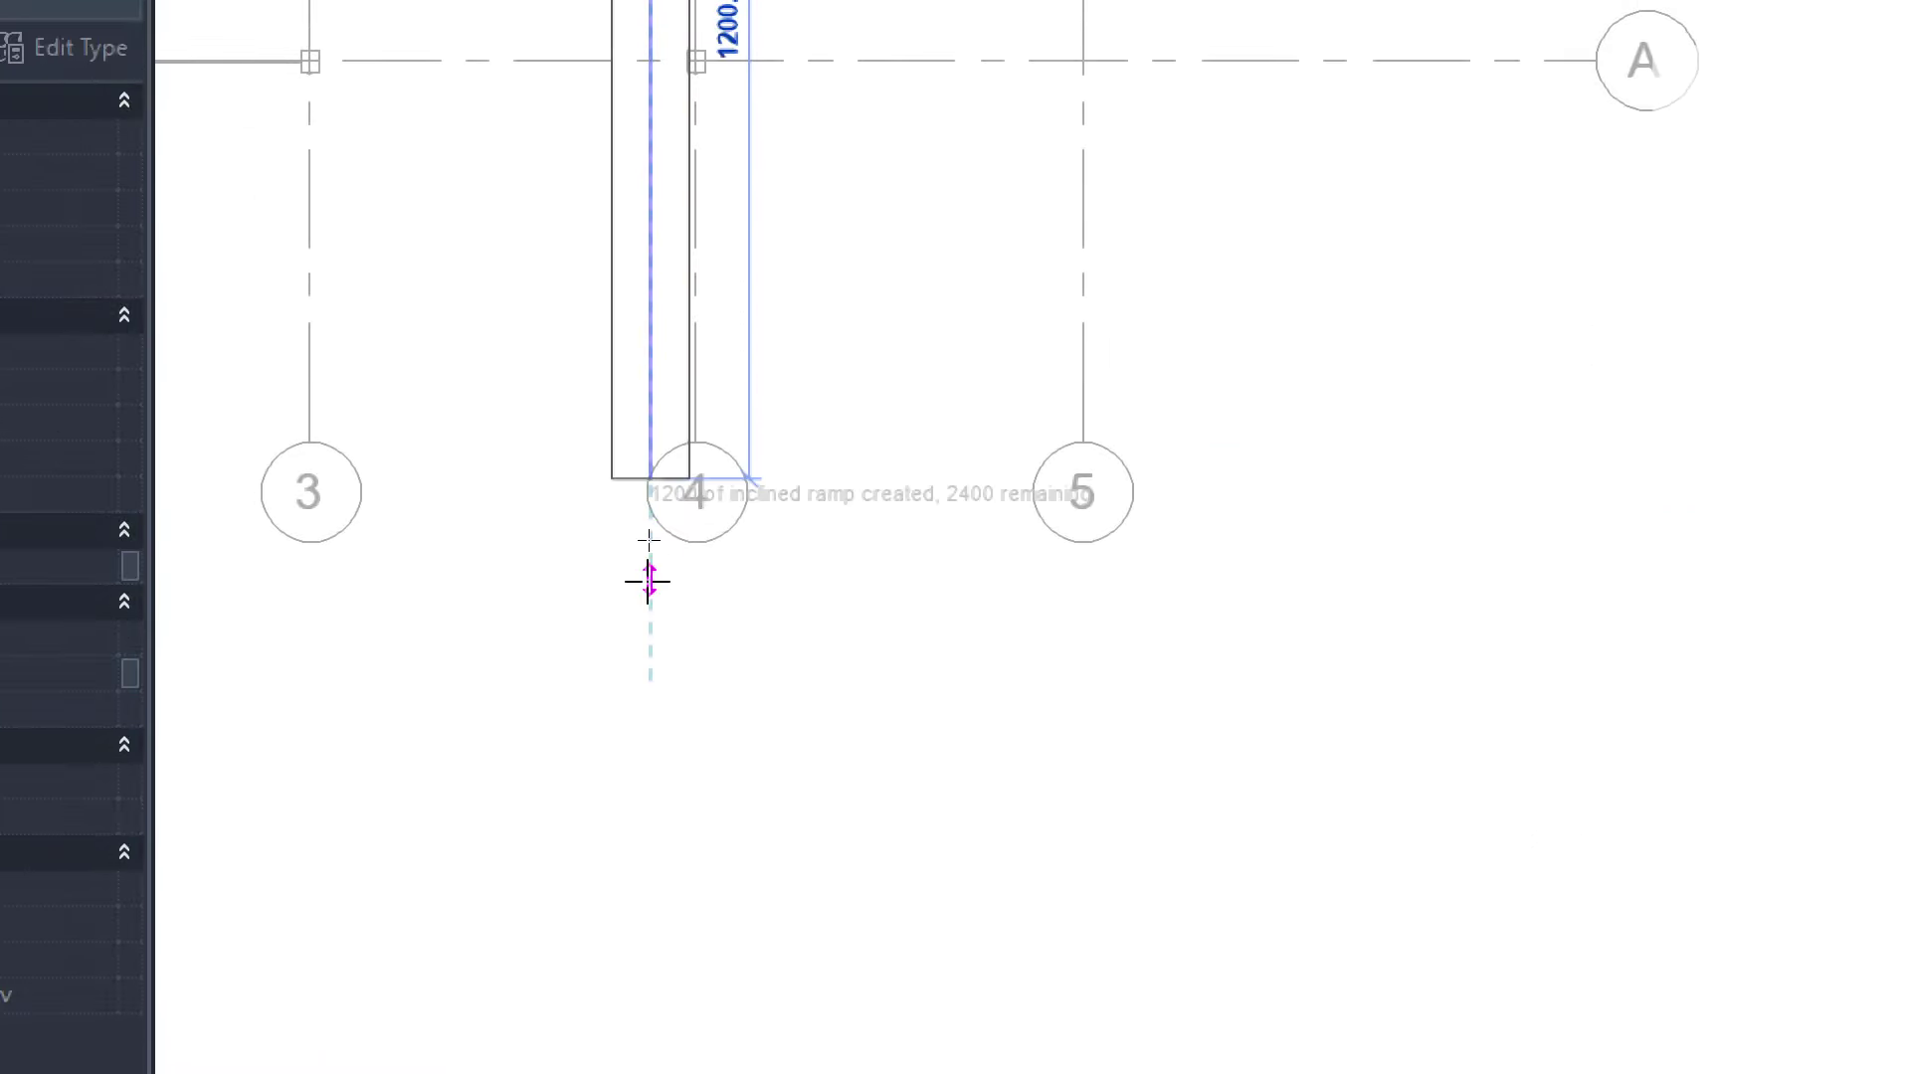
pyautogui.click(654, 588)
pyautogui.scroll(-2, 656, 585)
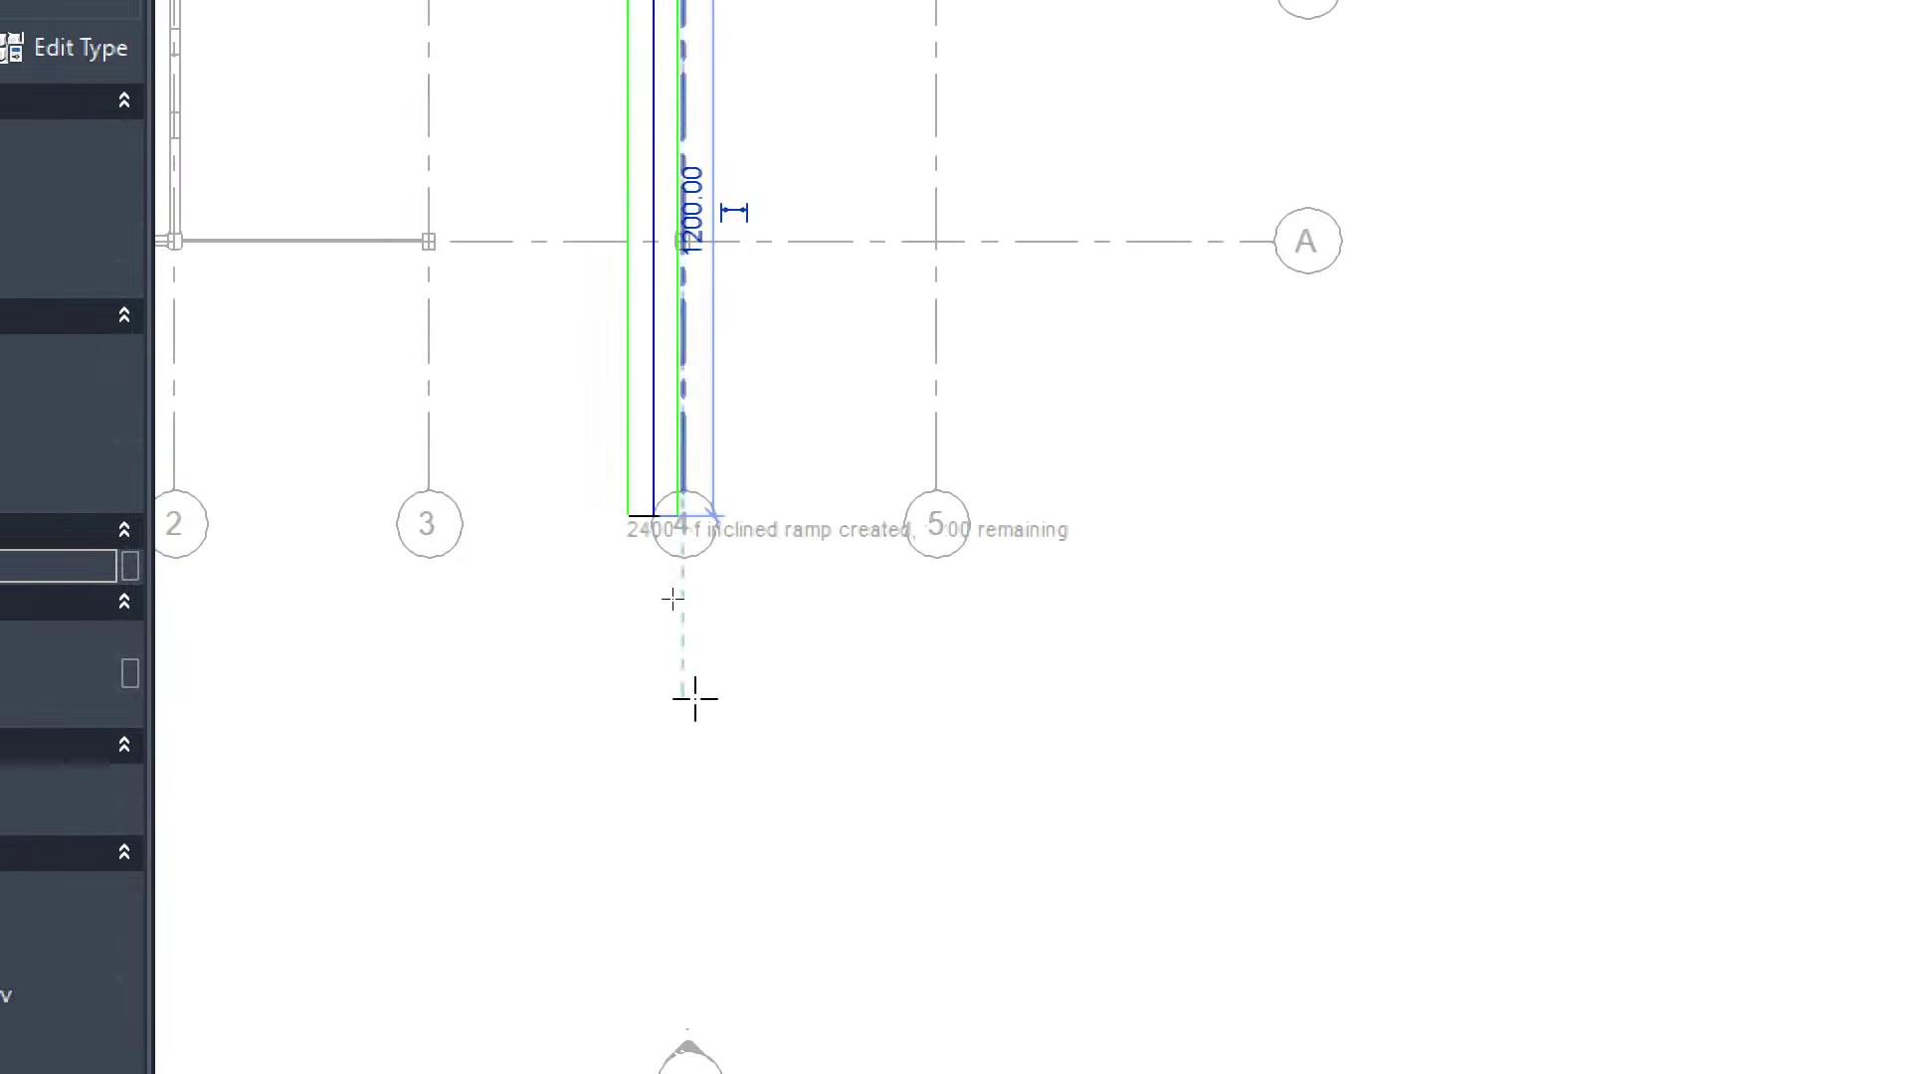
# Draw the third run heading right with the remaining length, totalling 3600 of ramp.
pyautogui.click(653, 777)
pyautogui.click(1262, 777)
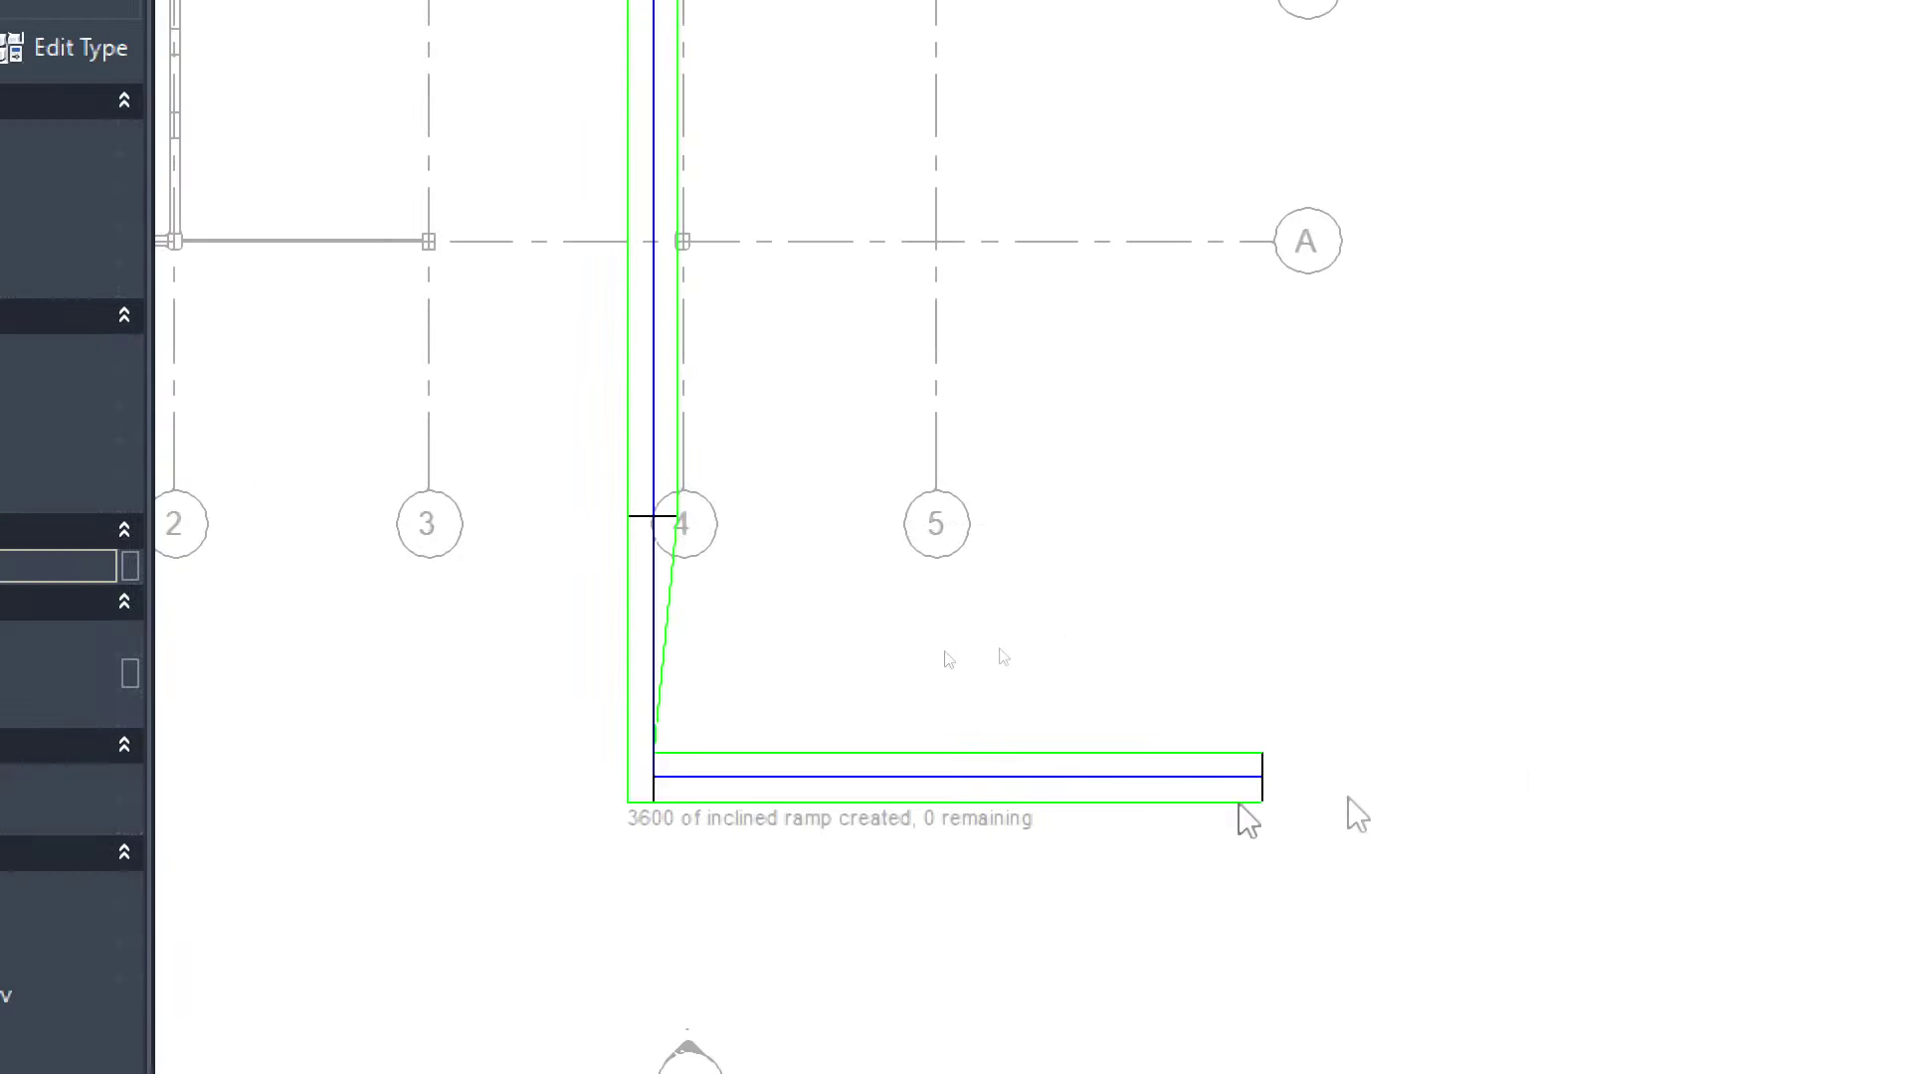
pyautogui.scroll(-2, 891, 748)
pyautogui.scroll(1, 813, 607)
pyautogui.scroll(-1, 526, 200)
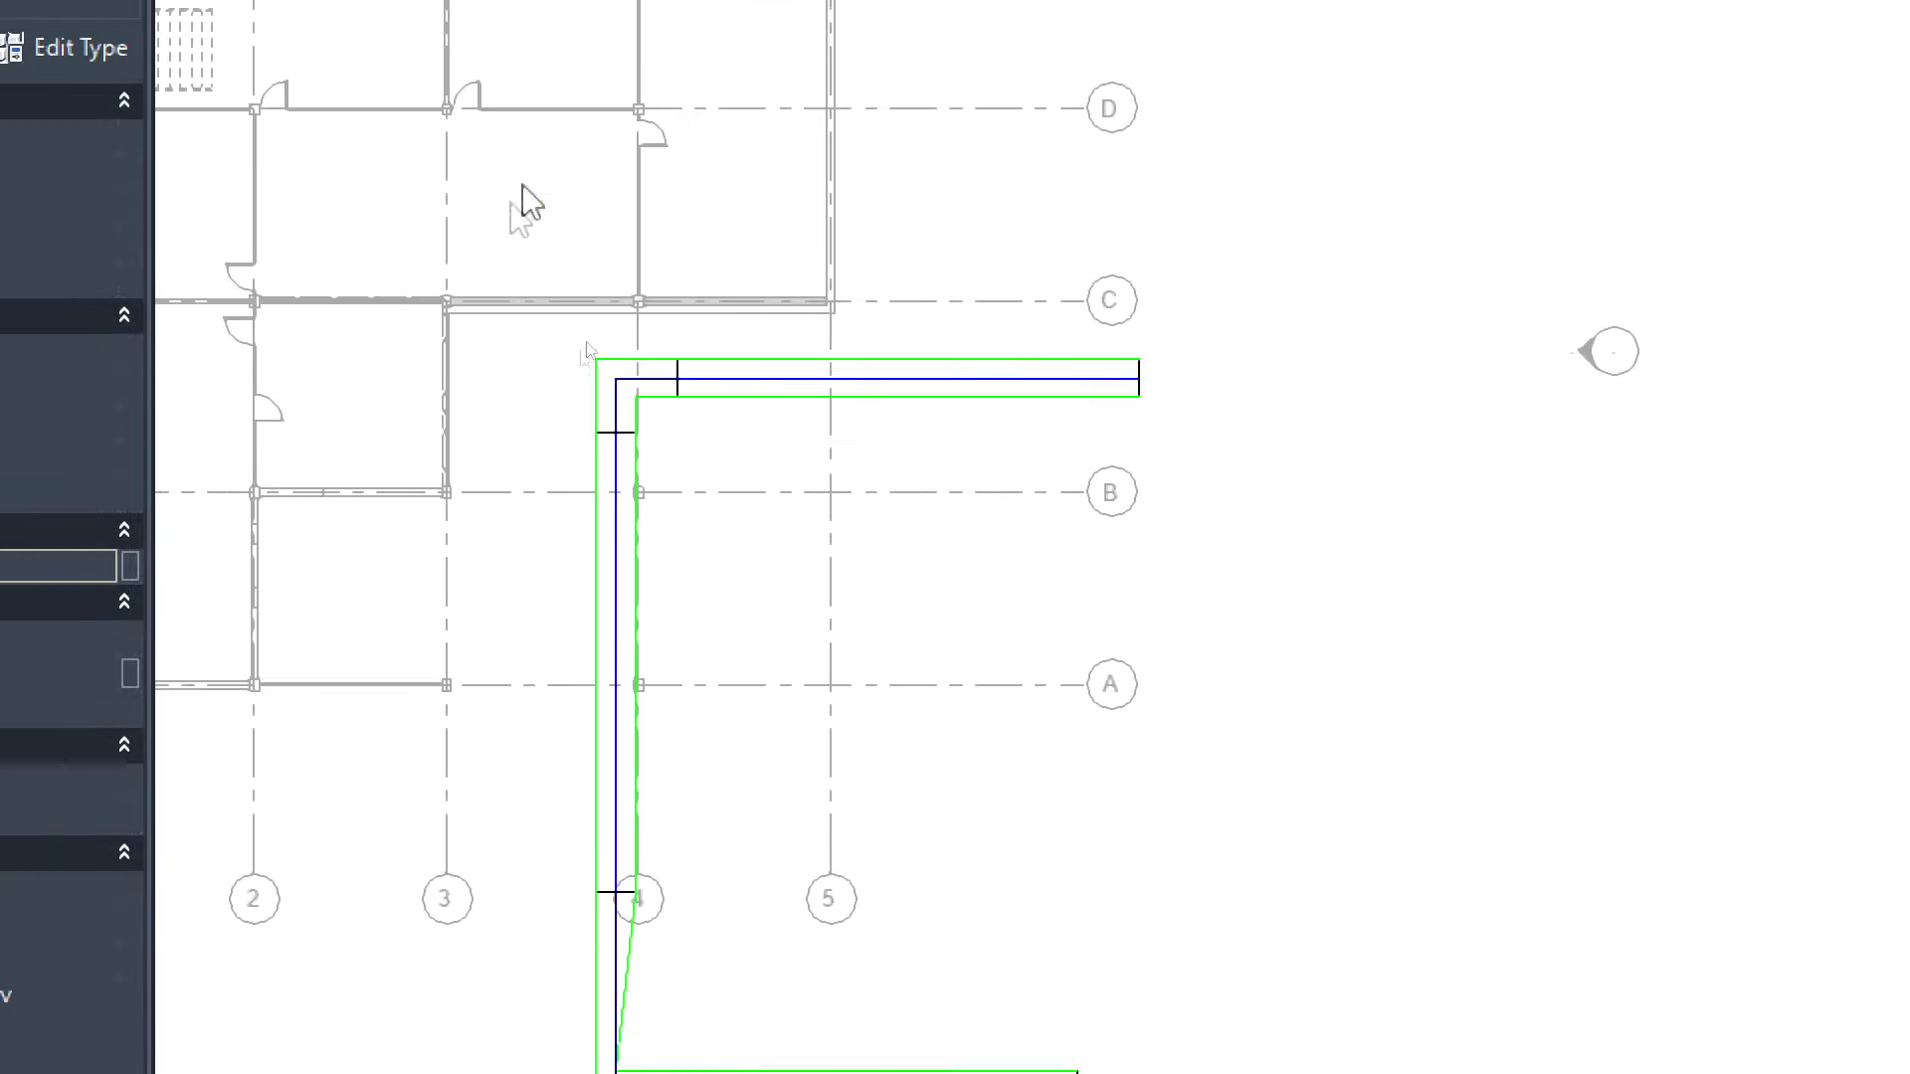
pyautogui.scroll(-2, 837, 534)
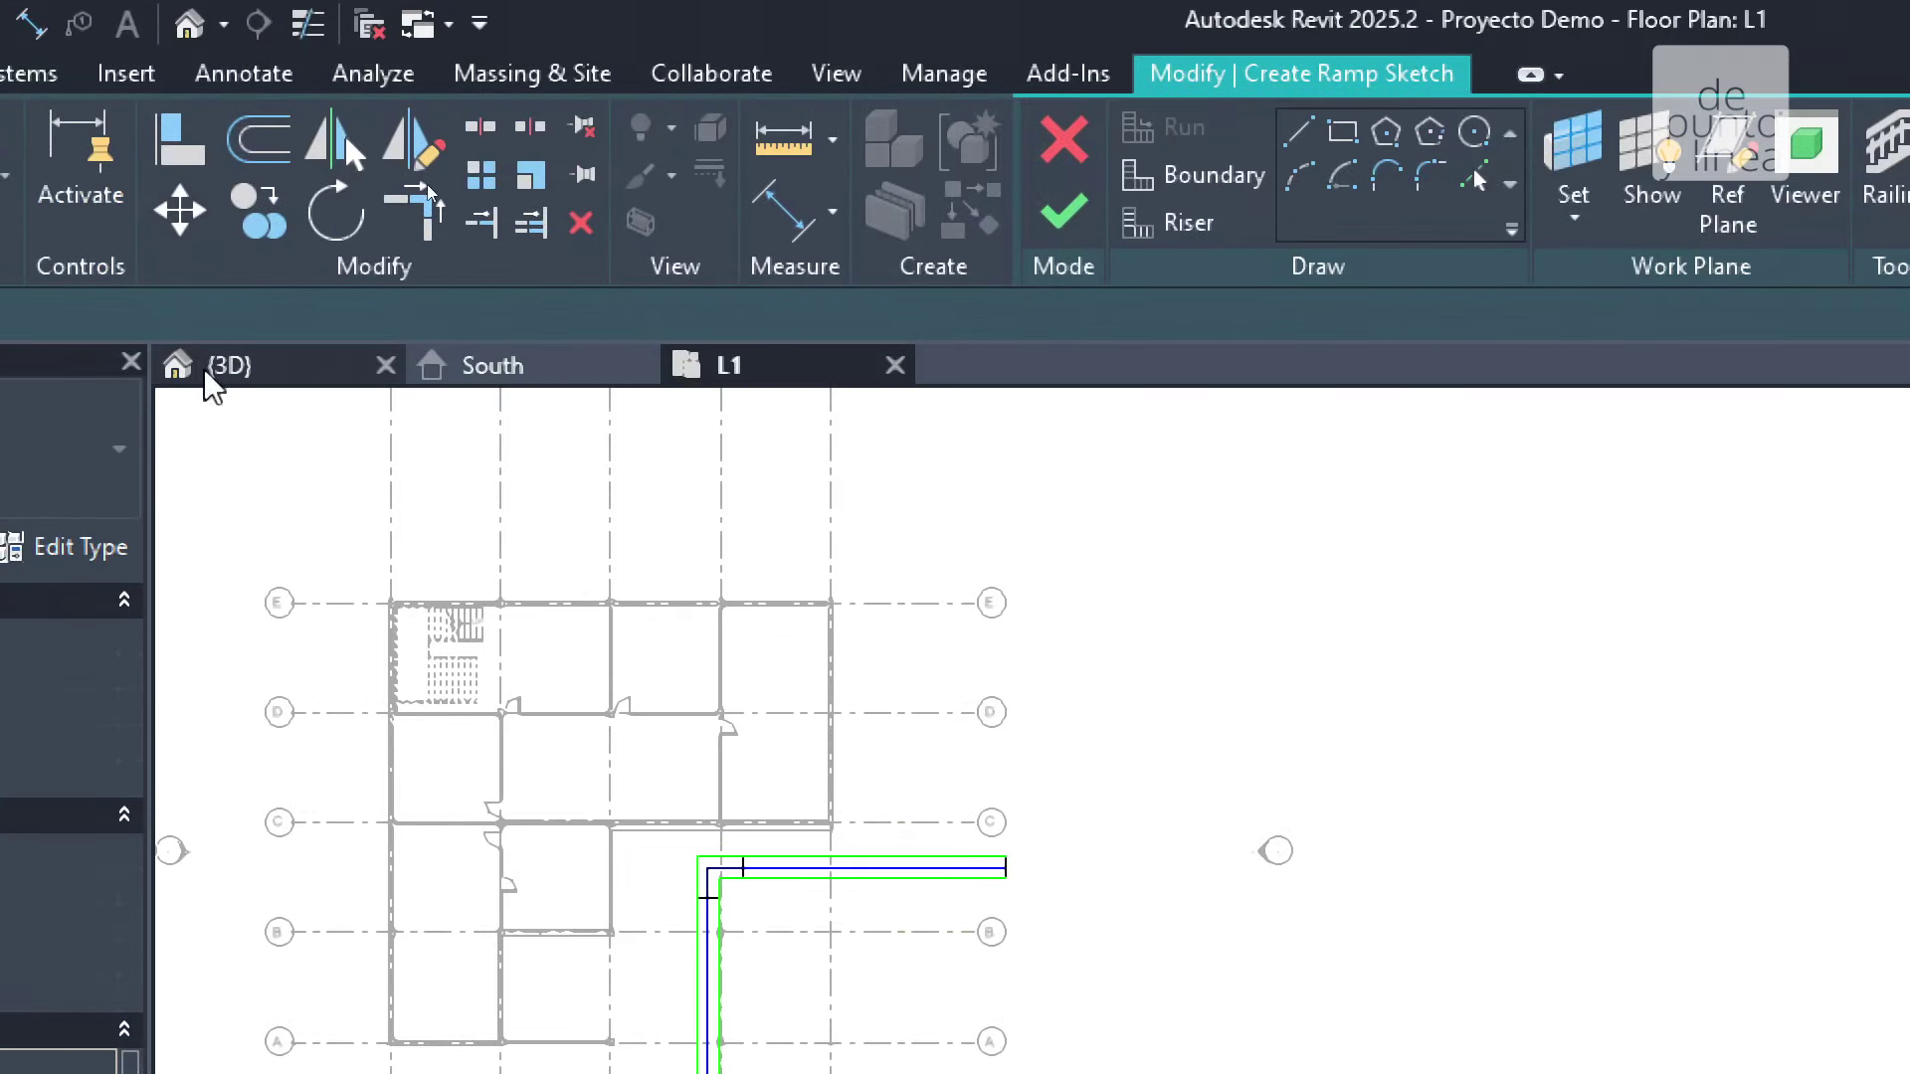
# Finish the three-run ramp sketch so the ramp is built with railings.
pyautogui.click(214, 371)
pyautogui.click(1060, 213)
pyautogui.scroll(-5, 1022, 545)
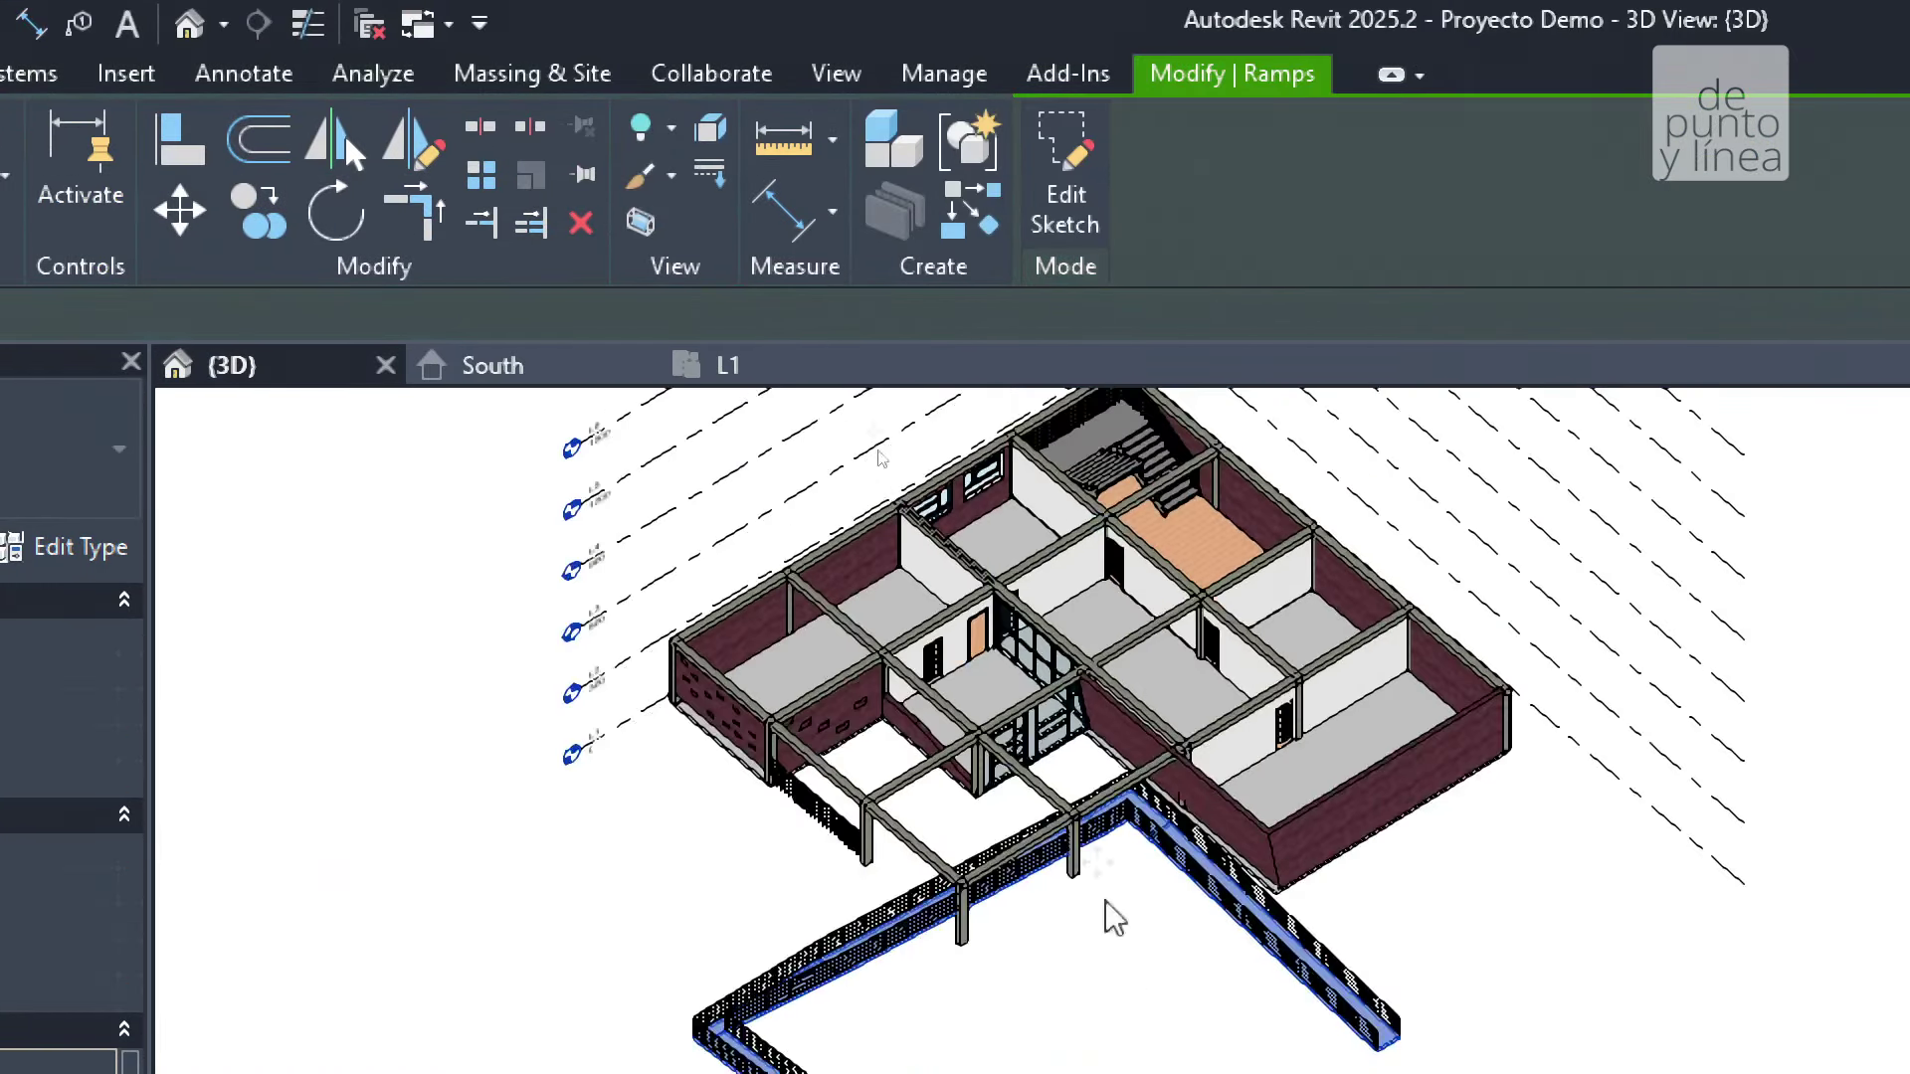
pyautogui.press('Escape')
# Orbit the 3D view to inspect the ramp, then reopen its sketch on the L1 plan.
pyautogui.moveTo(1171, 984)
pyautogui.keyDown('shift'); pyautogui.mouseDown(button='middle')
pyautogui.moveTo(916, 660)
pyautogui.moveTo(1164, 711)
pyautogui.moveTo(756, 816)
pyautogui.moveTo(1155, 823)
pyautogui.moveTo(1028, 767)
pyautogui.moveTo(976, 848)
pyautogui.mouseUp(button='middle'); pyautogui.keyUp('shift')
pyautogui.click(1130, 696)
pyautogui.scroll(4, 894, 724)
pyautogui.press('Escape')
pyautogui.moveTo(1275, 802)
pyautogui.keyDown('shift'); pyautogui.mouseDown(button='middle')
pyautogui.moveTo(810, 988)
pyautogui.moveTo(833, 688)
pyautogui.moveTo(869, 691)
pyautogui.mouseUp(button='middle'); pyautogui.keyUp('shift')
pyautogui.scroll(-3, 490, 661)
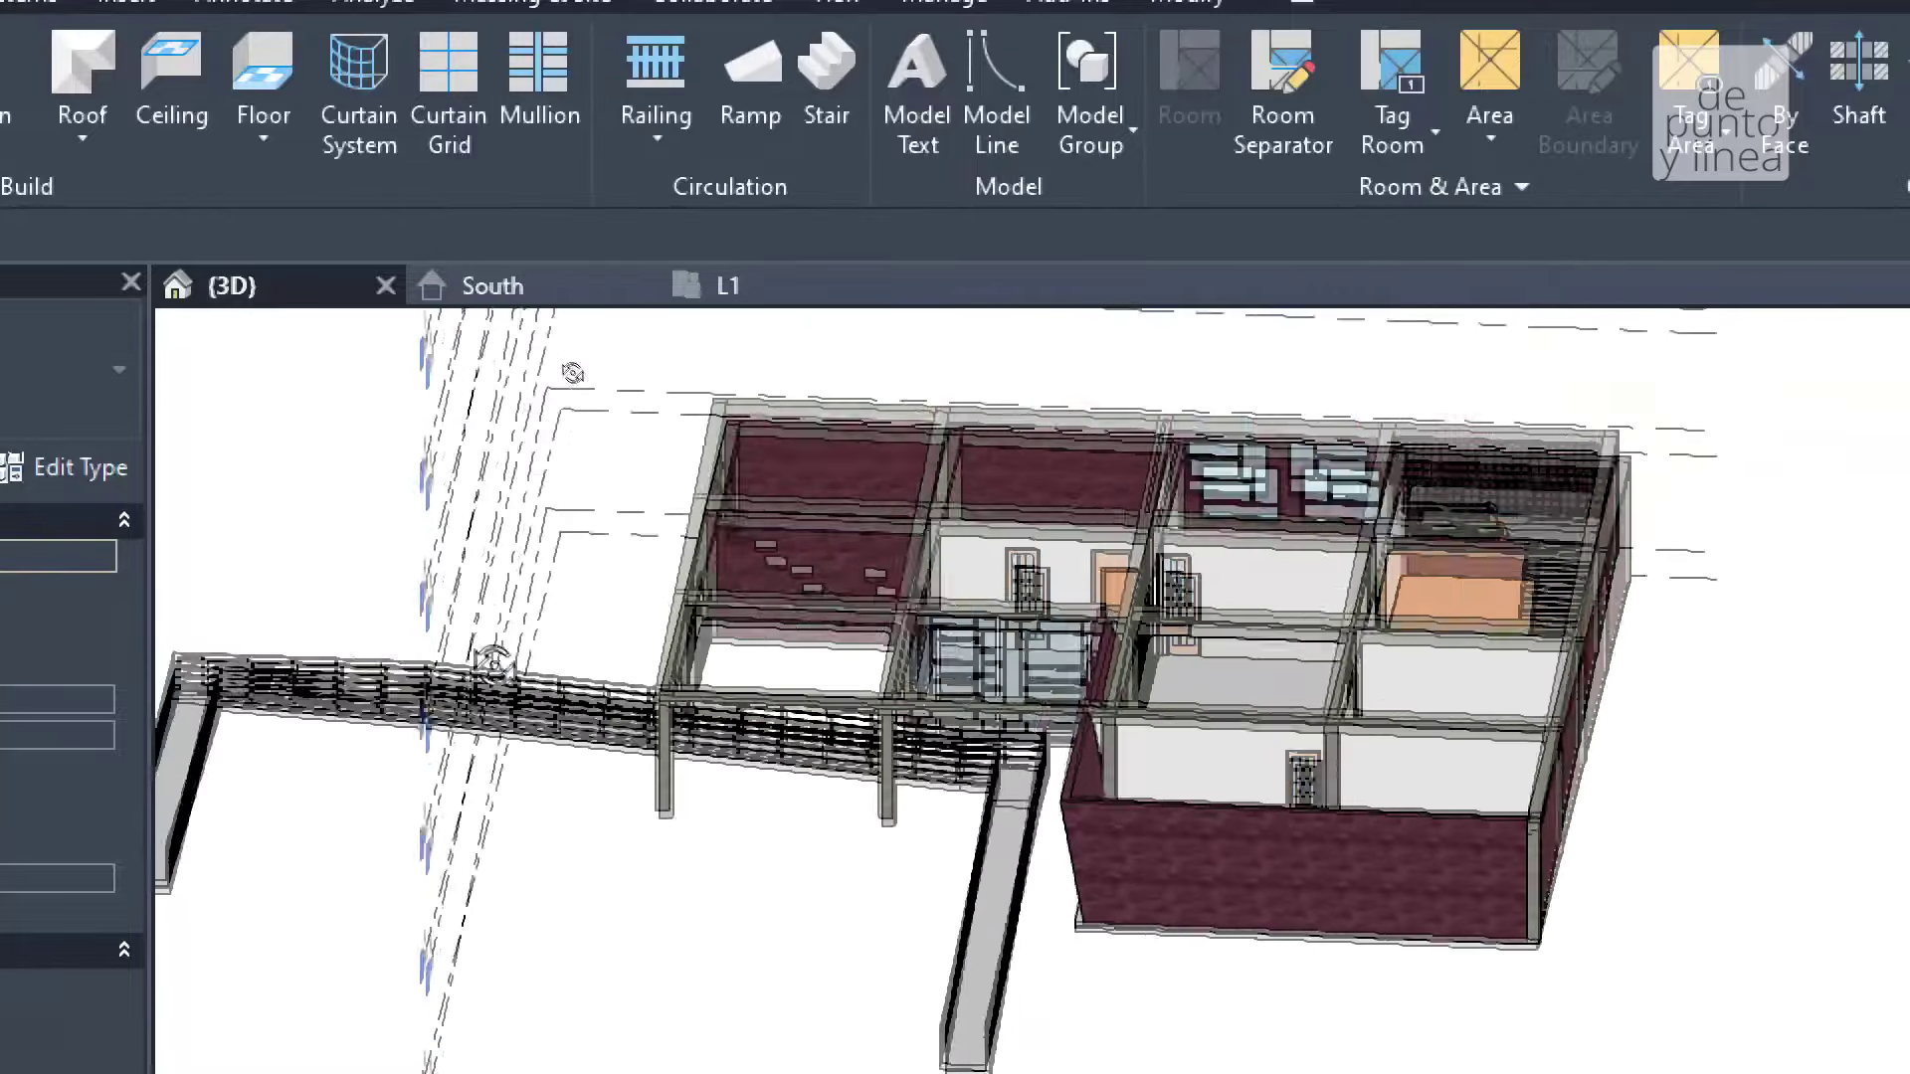
pyautogui.keyDown('shift'); pyautogui.moveTo(491, 661); pyautogui.dragTo(547, 405, button='middle'); pyautogui.keyUp('shift')
pyautogui.scroll(3, 998, 888)
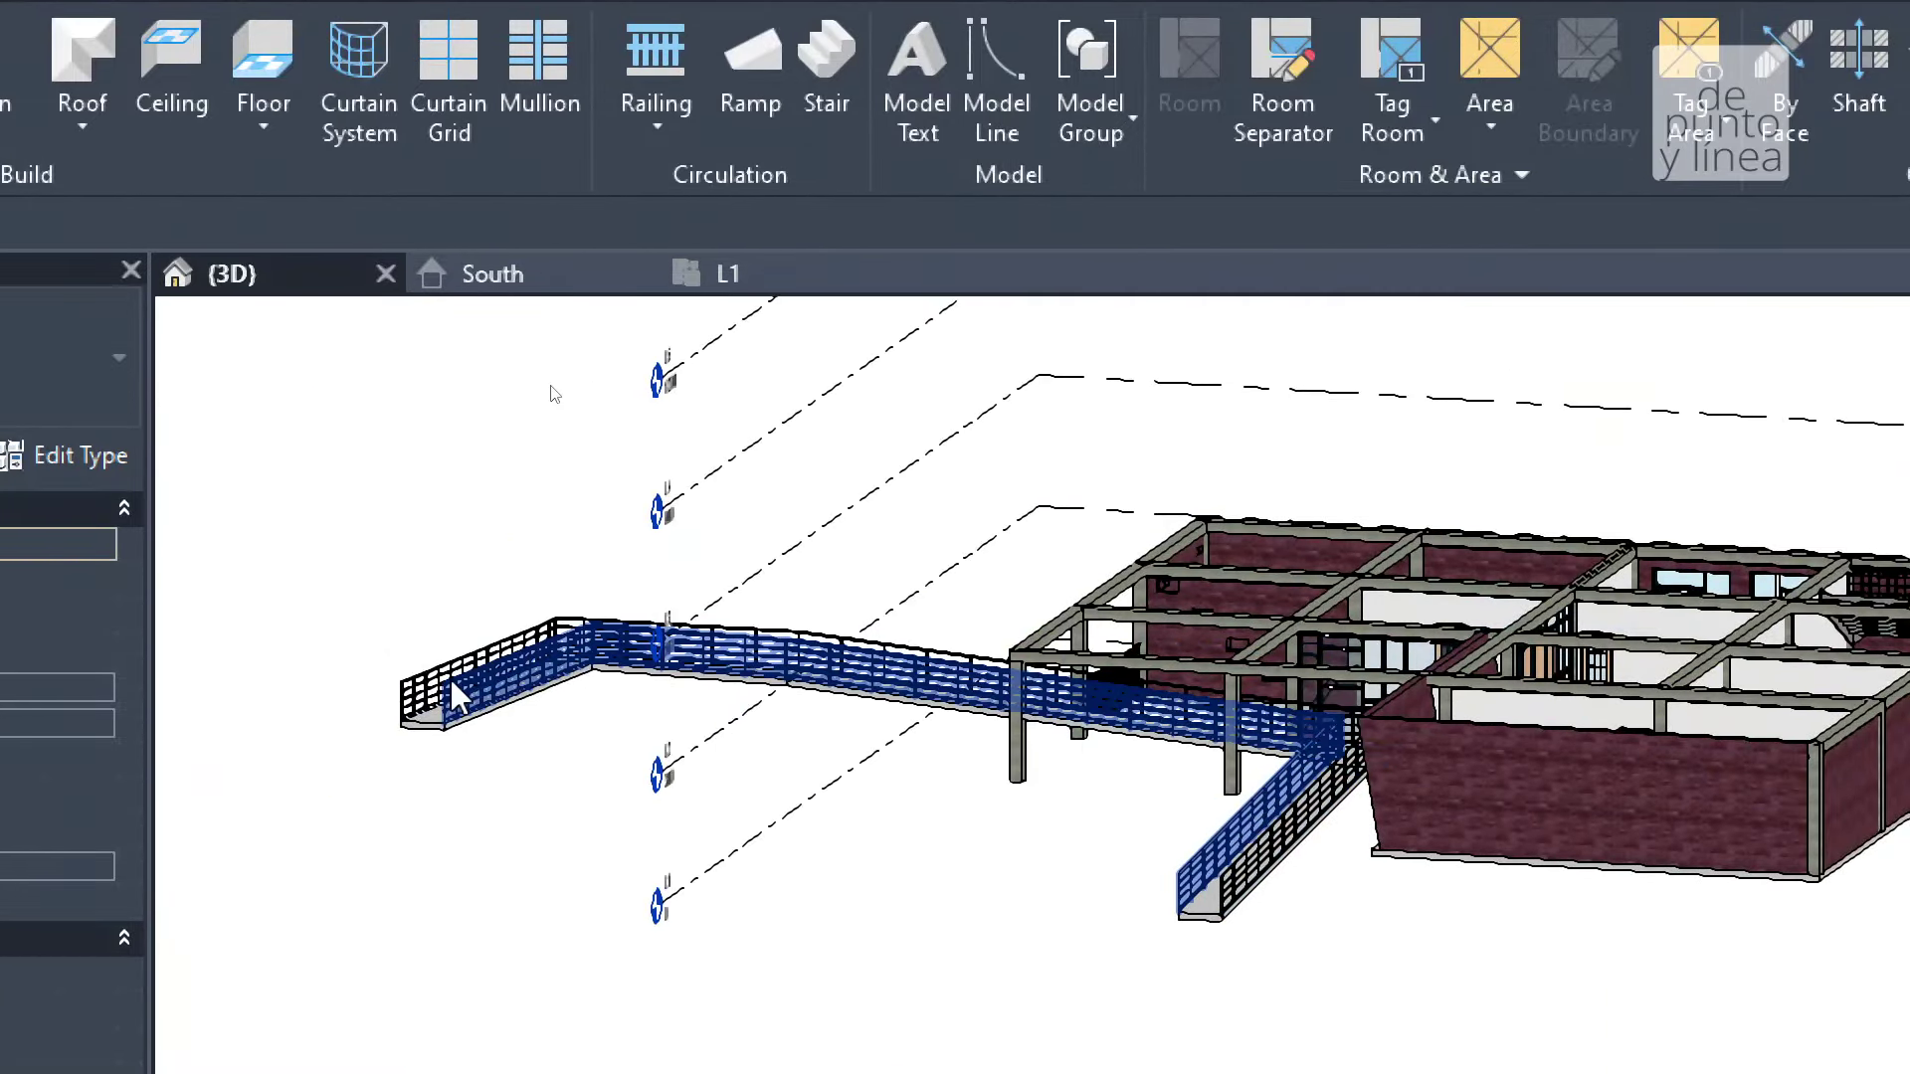
pyautogui.doubleClick(445, 731)
pyautogui.click(758, 266)
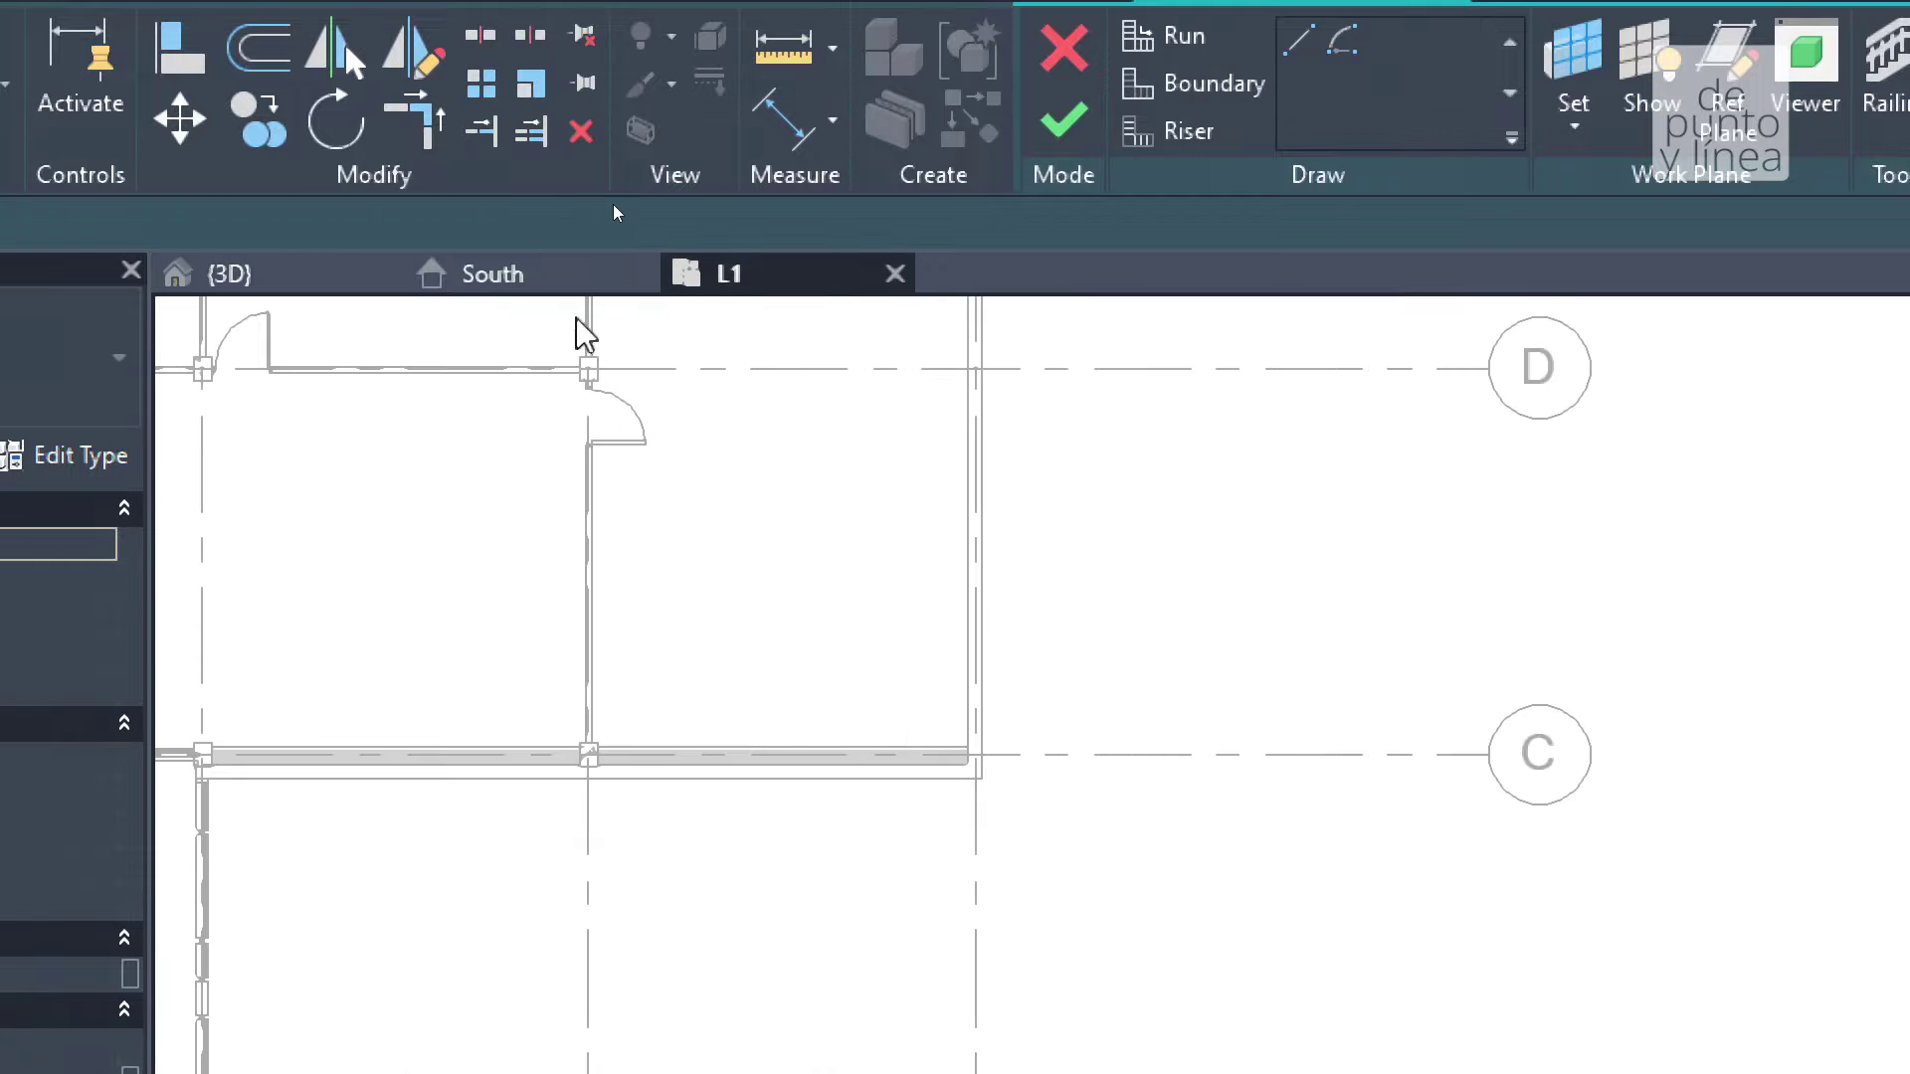
# Orbit and zoom the 3D view toward the base of the brick wall.
pyautogui.click(277, 271)
pyautogui.moveTo(766, 666)
pyautogui.keyDown('shift'); pyautogui.mouseDown(button='middle')
pyautogui.moveTo(640, 511)
pyautogui.moveTo(535, 614)
pyautogui.moveTo(1121, 759)
pyautogui.mouseUp(button='middle'); pyautogui.keyUp('shift')
pyautogui.scroll(5, 946, 597)
pyautogui.scroll(3, 1091, 653)
pyautogui.moveTo(1091, 653)
pyautogui.mouseDown(button='middle')
pyautogui.moveTo(938, 630)
pyautogui.moveTo(990, 734)
pyautogui.mouseUp(button='middle')
pyautogui.scroll(-5, 1143, 802)
pyautogui.keyDown('shift'); pyautogui.moveTo(1143, 802); pyautogui.dragTo(903, 566, button='middle'); pyautogui.keyUp('shift')
pyautogui.scroll(3, 933, 688)
pyautogui.scroll(3, 933, 688)
pyautogui.scroll(-3, 903, 567)
pyautogui.moveTo(819, 481); pyautogui.dragTo(835, 475, button='middle')
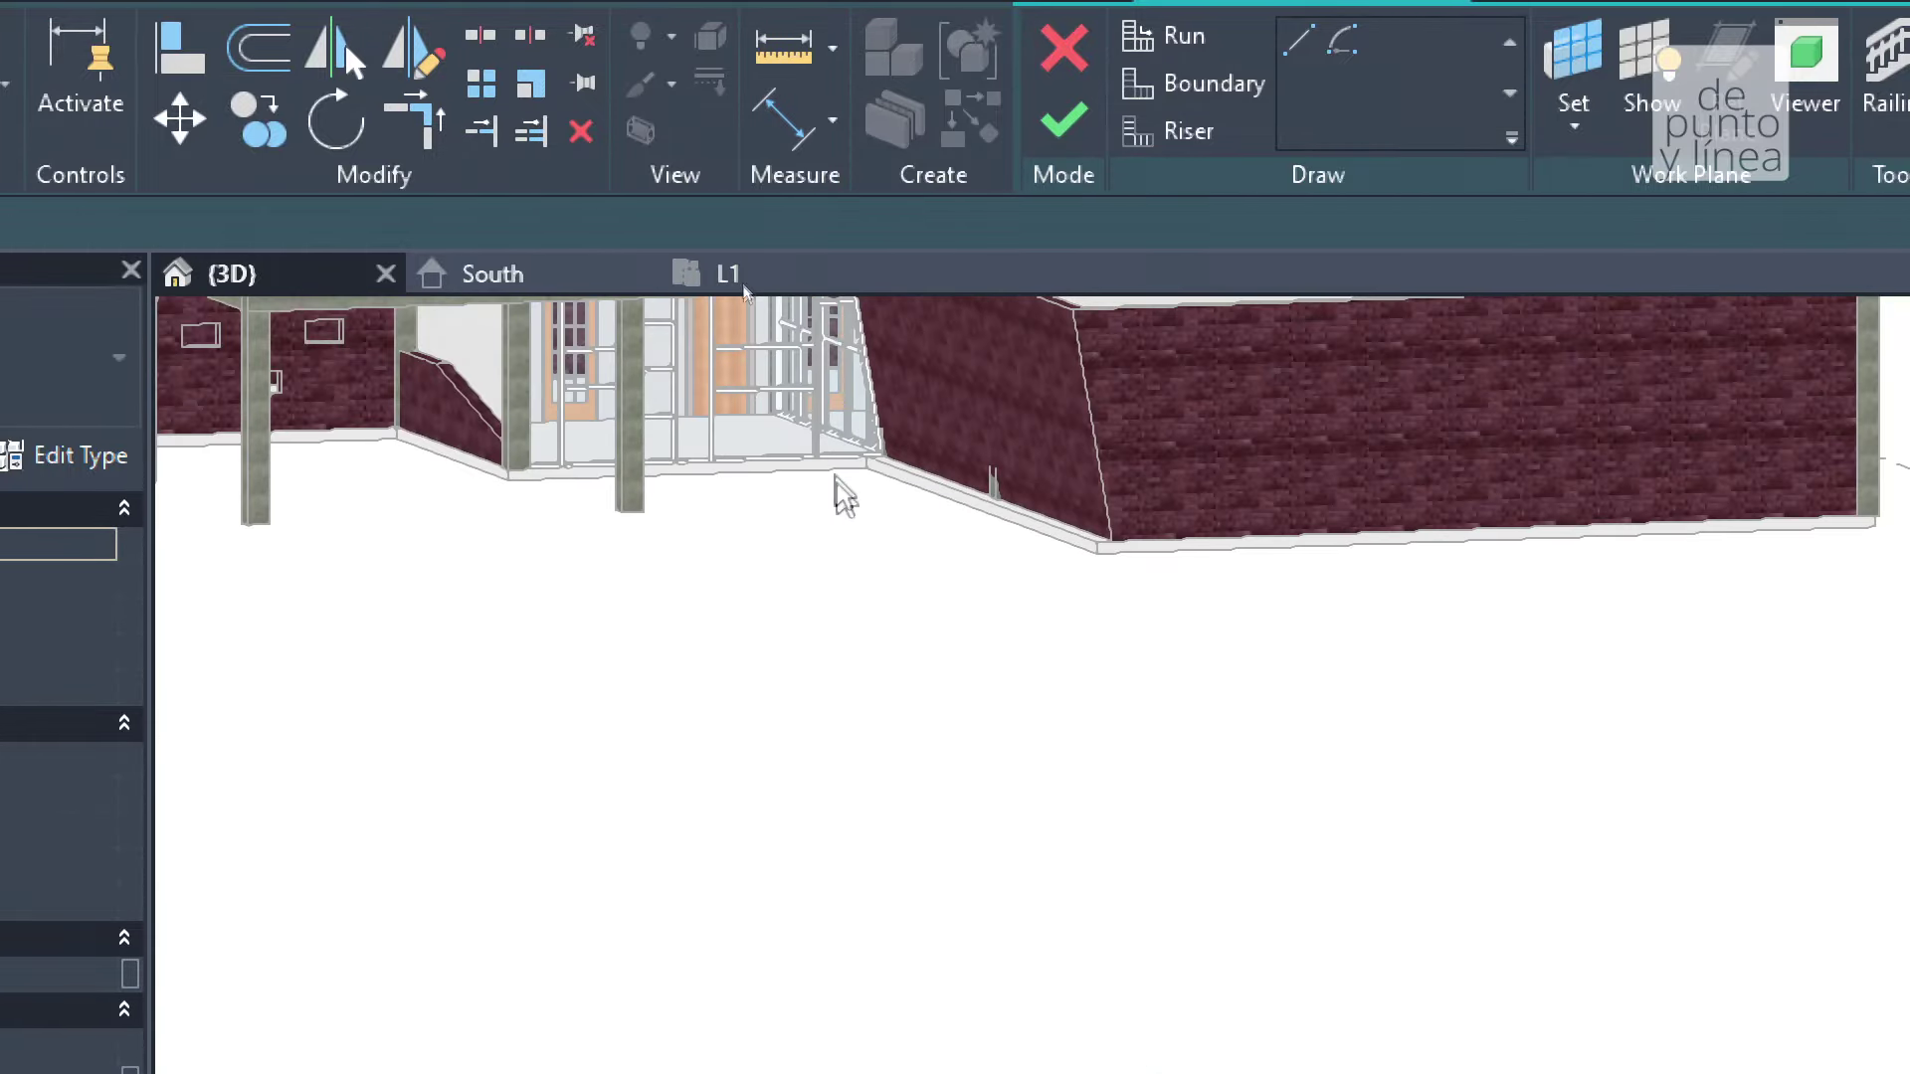
pyautogui.scroll(4, 840, 472)
pyautogui.scroll(2, 860, 442)
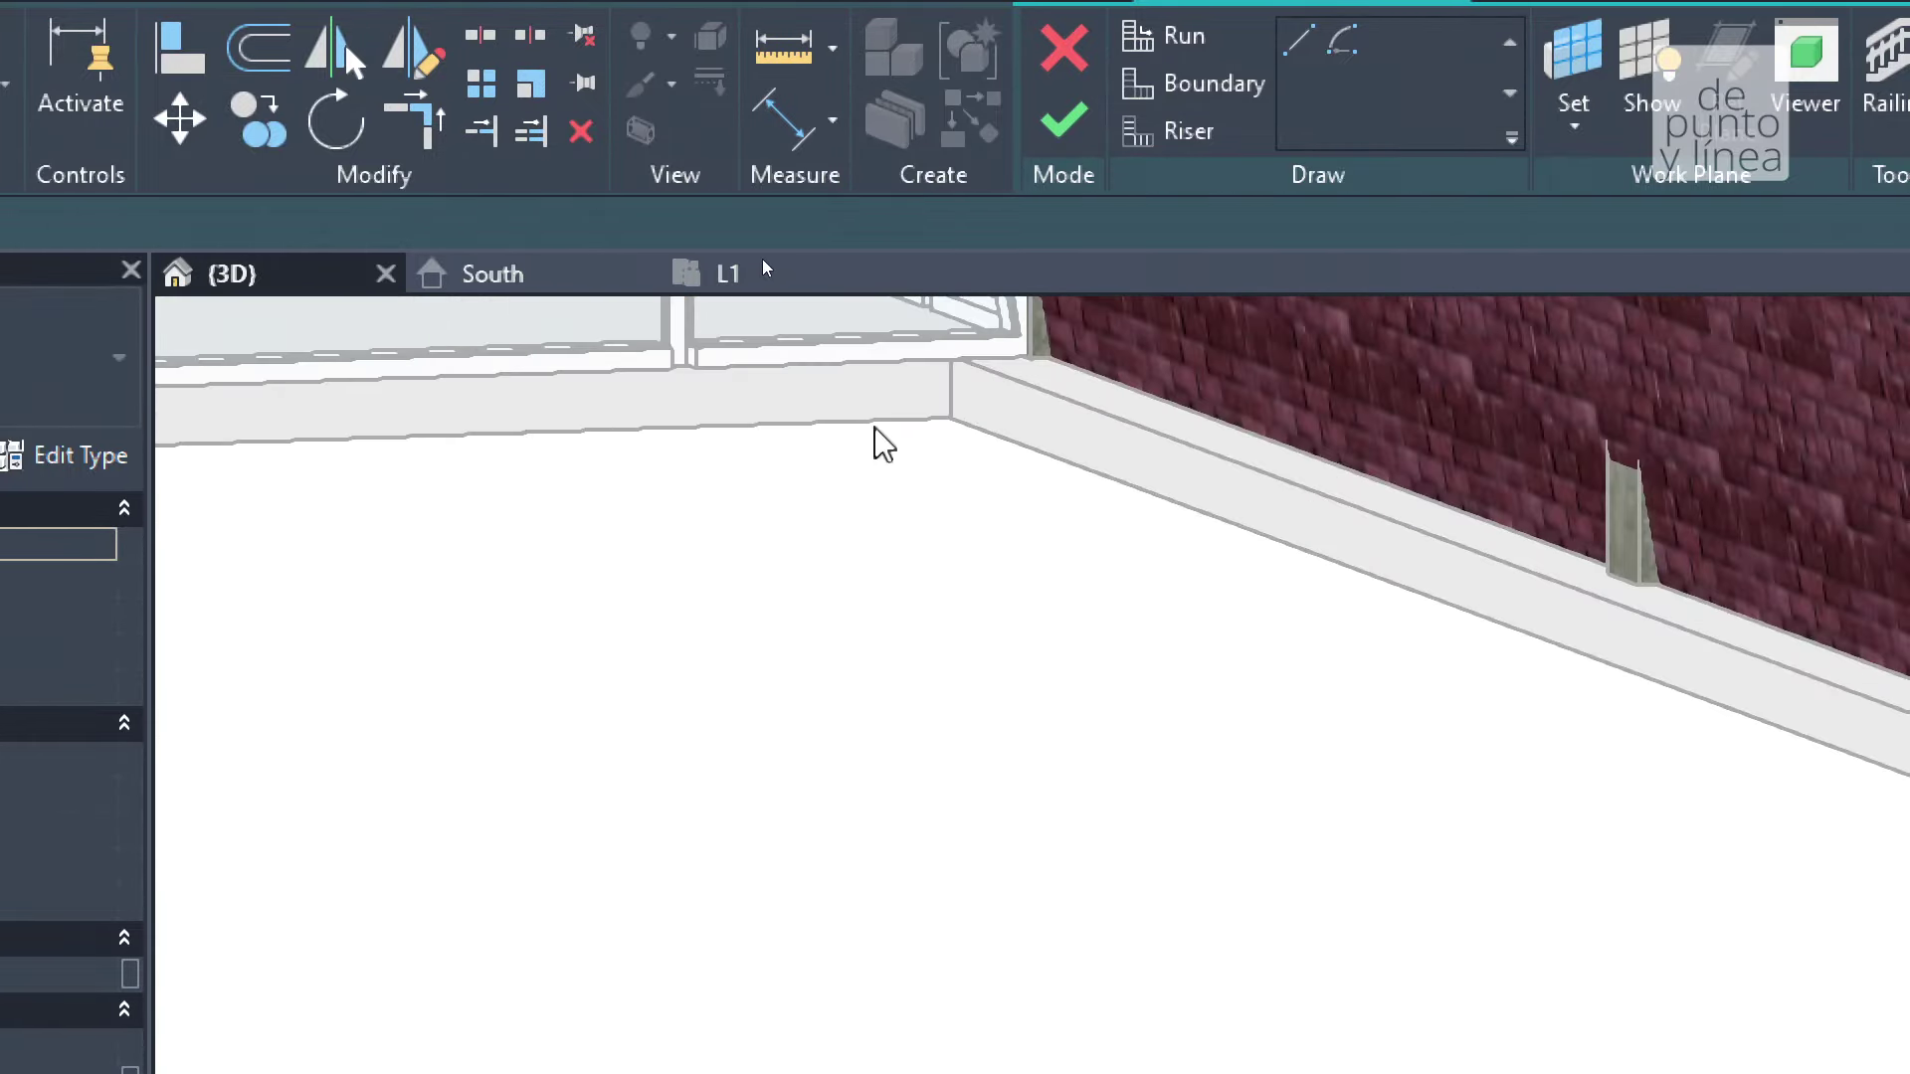
# Pan and orbit in close on the slab edge at the lower wall corner.
pyautogui.click(1131, 495)
pyautogui.click(934, 364)
pyautogui.moveTo(1101, 576); pyautogui.dragTo(1129, 631, button='middle')
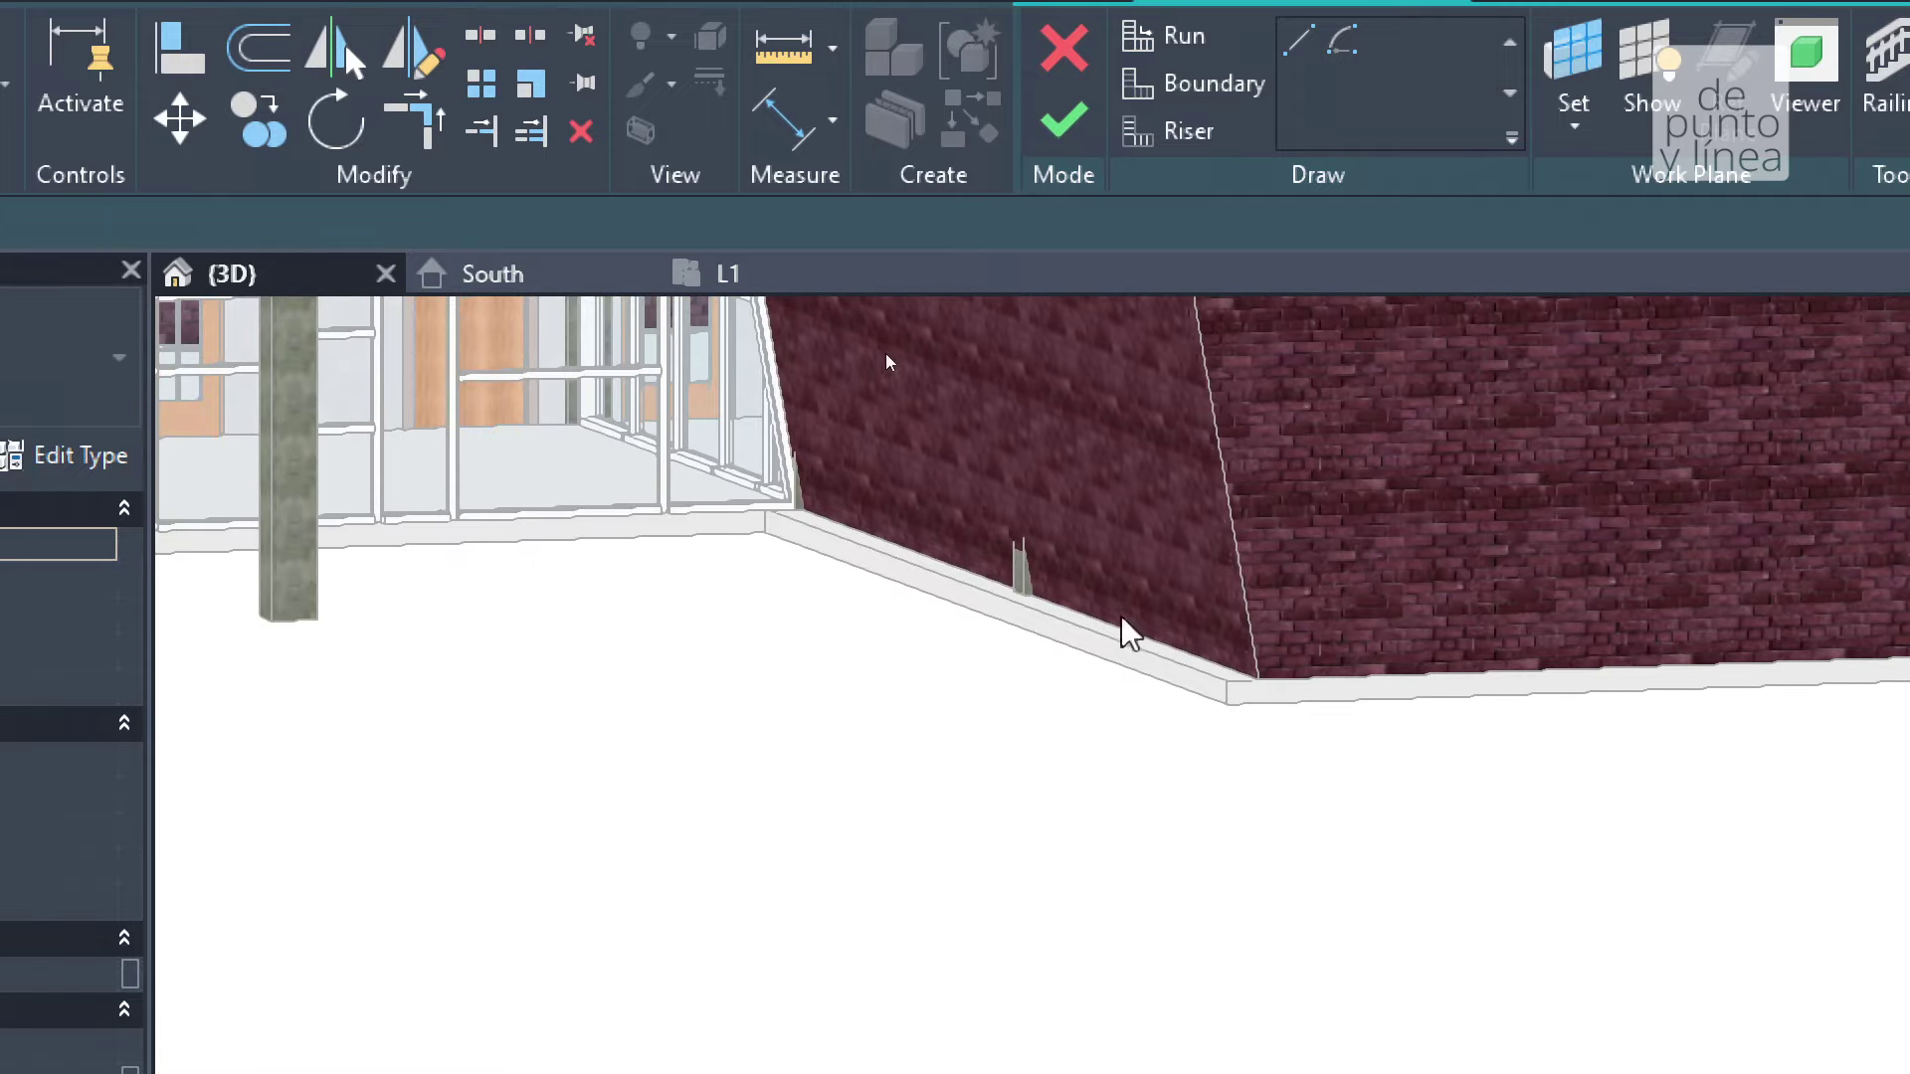
pyautogui.keyDown('shift'); pyautogui.moveTo(785, 507); pyautogui.dragTo(1032, 820, button='middle'); pyautogui.keyUp('shift')
pyautogui.moveTo(776, 512)
pyautogui.keyDown('shift'); pyautogui.mouseDown(button='middle')
pyautogui.moveTo(1185, 670)
pyautogui.moveTo(1211, 780)
pyautogui.mouseUp(button='middle'); pyautogui.keyUp('shift')
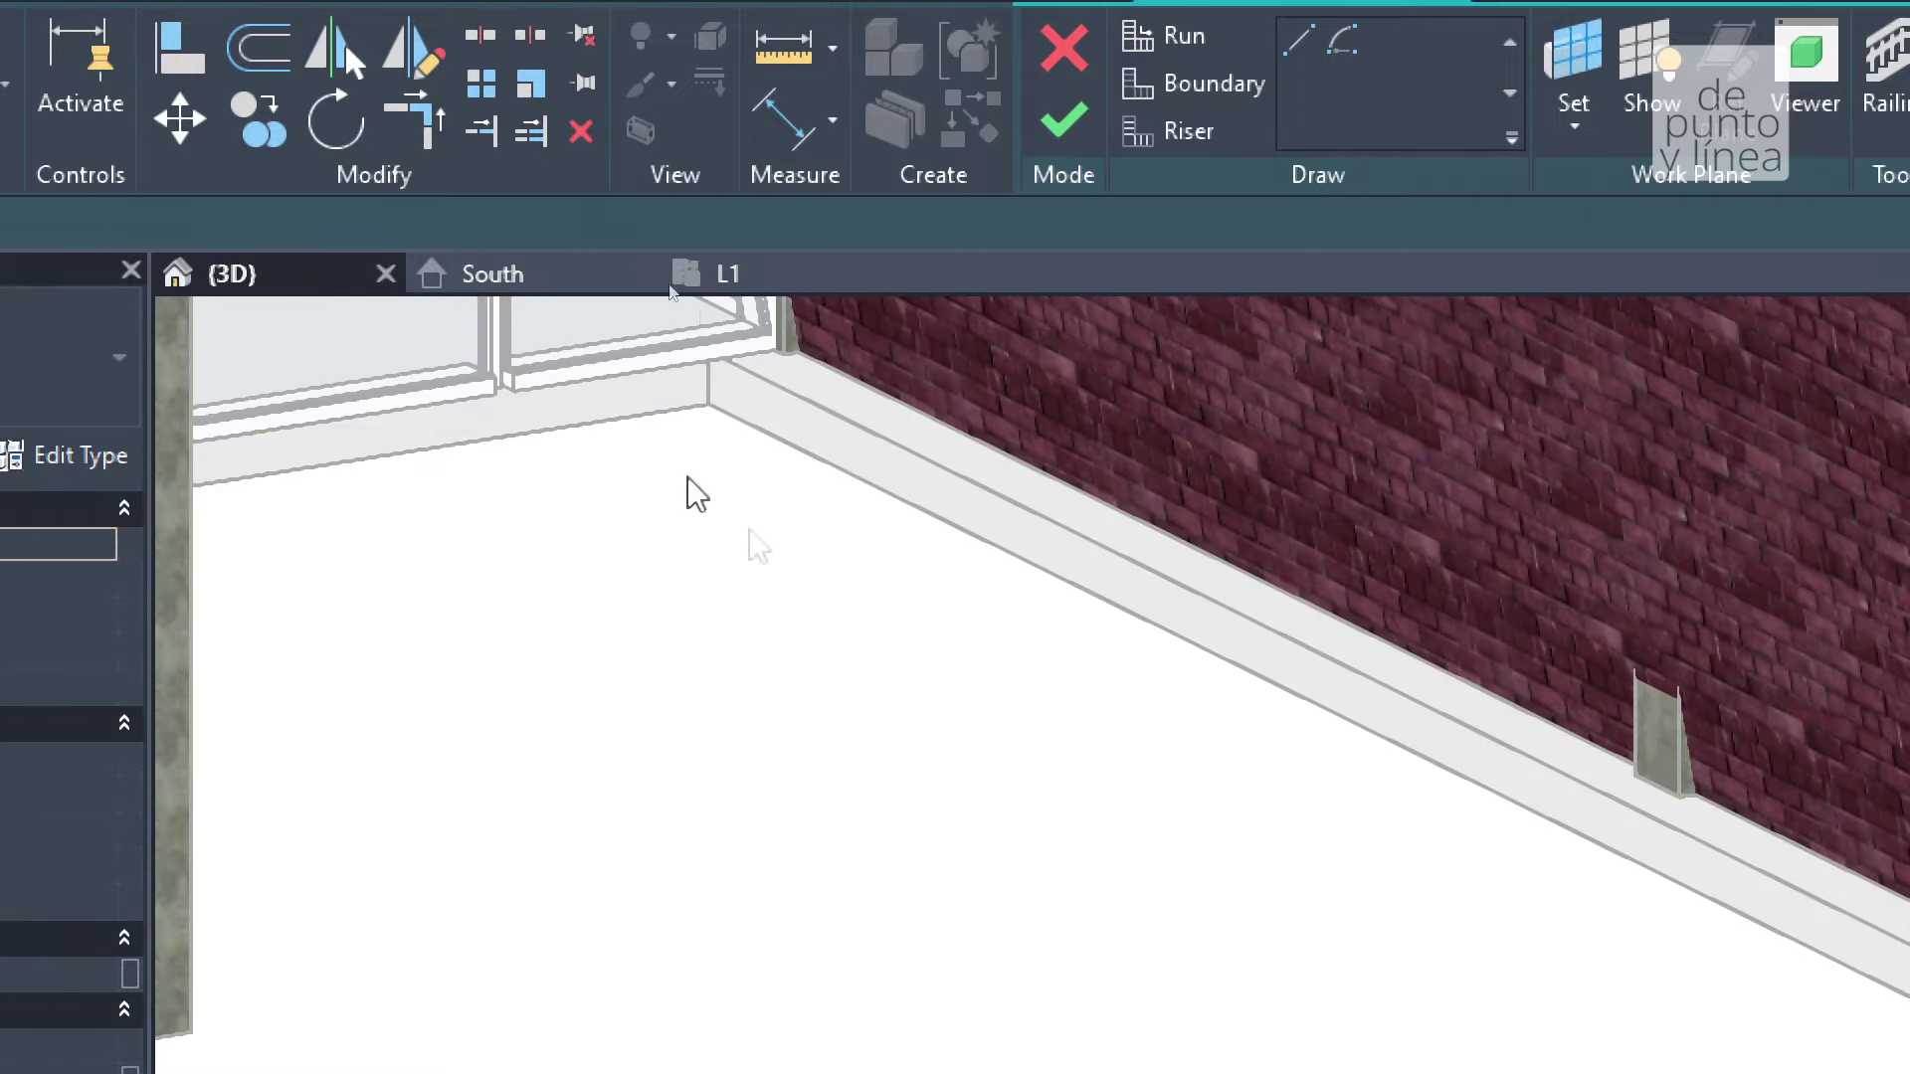
pyautogui.click(1094, 609)
pyautogui.click(1104, 605)
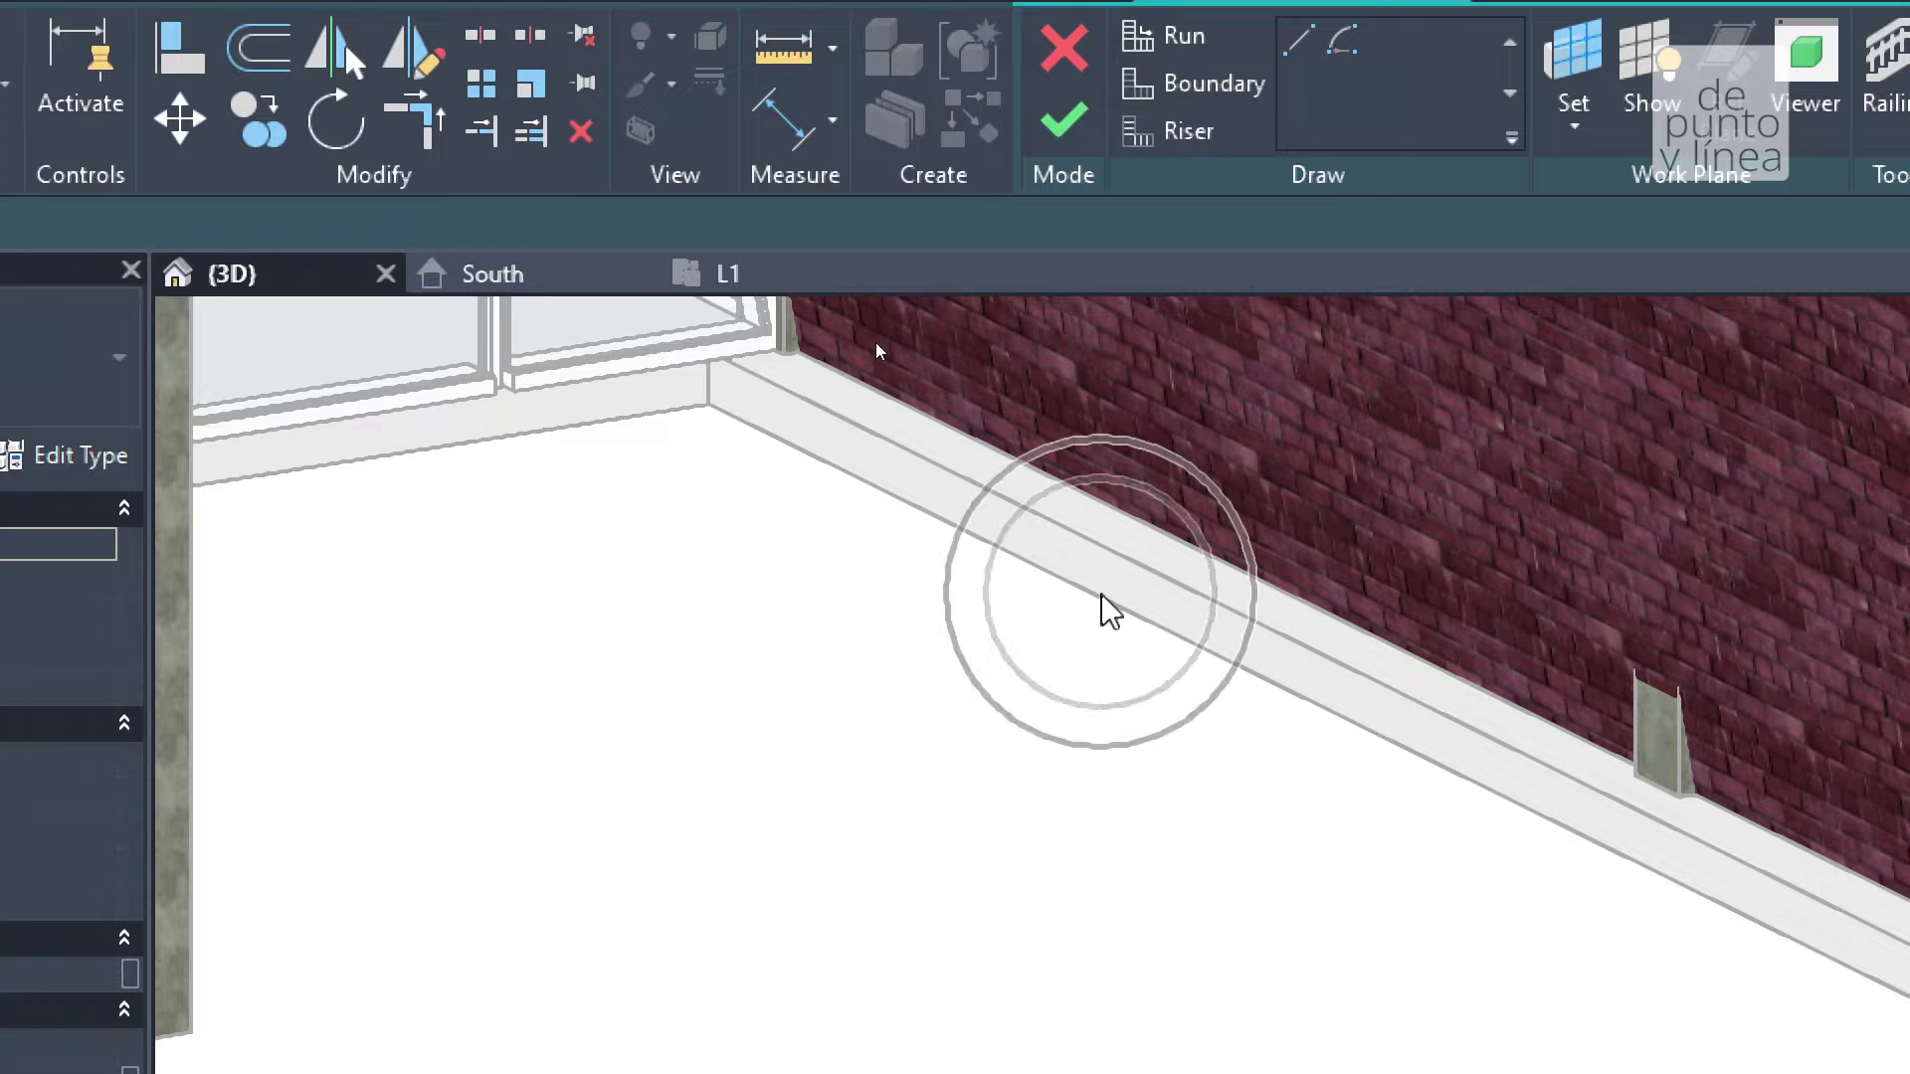
pyautogui.click(1088, 543)
pyautogui.moveTo(492, 275)
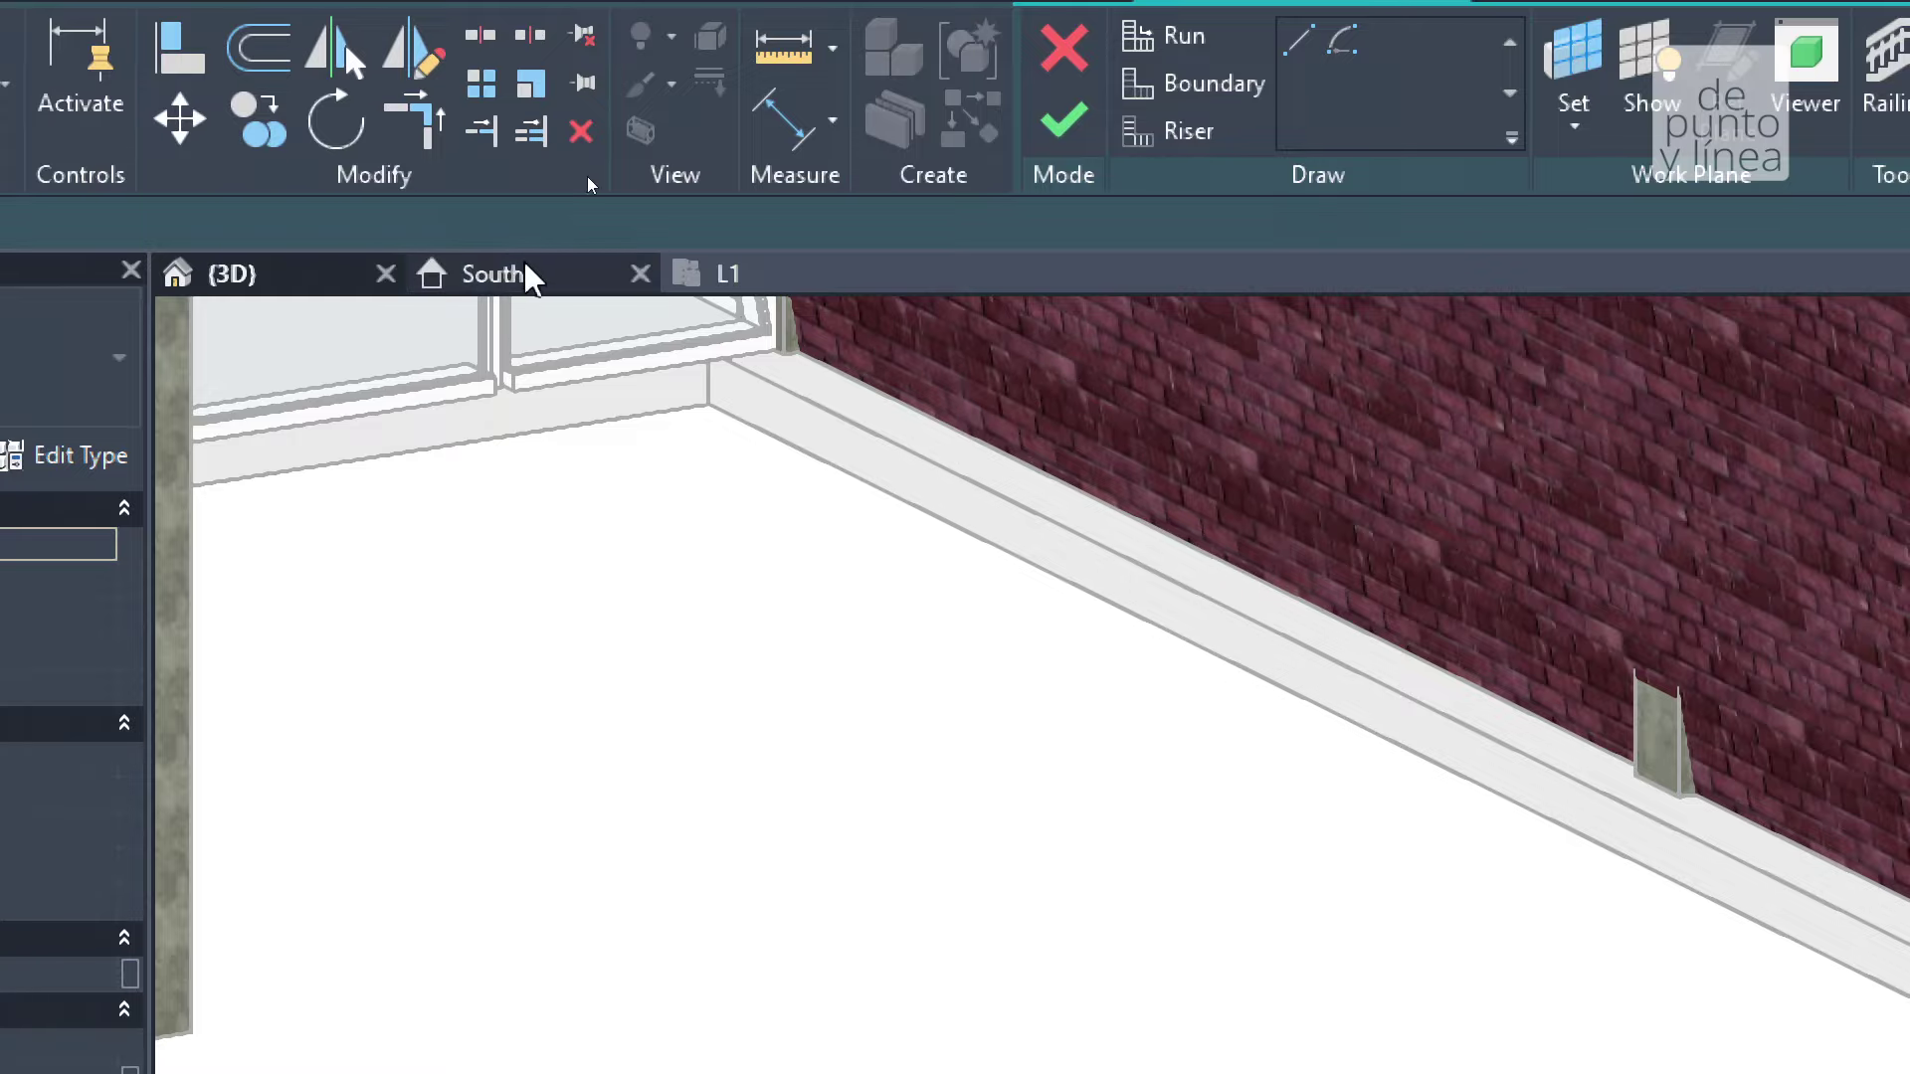
pyautogui.click(527, 277)
# Pan and zoom the South elevation to the wall corner at level L1.
pyautogui.scroll(3, 524, 660)
pyautogui.scroll(-1, 309, 684)
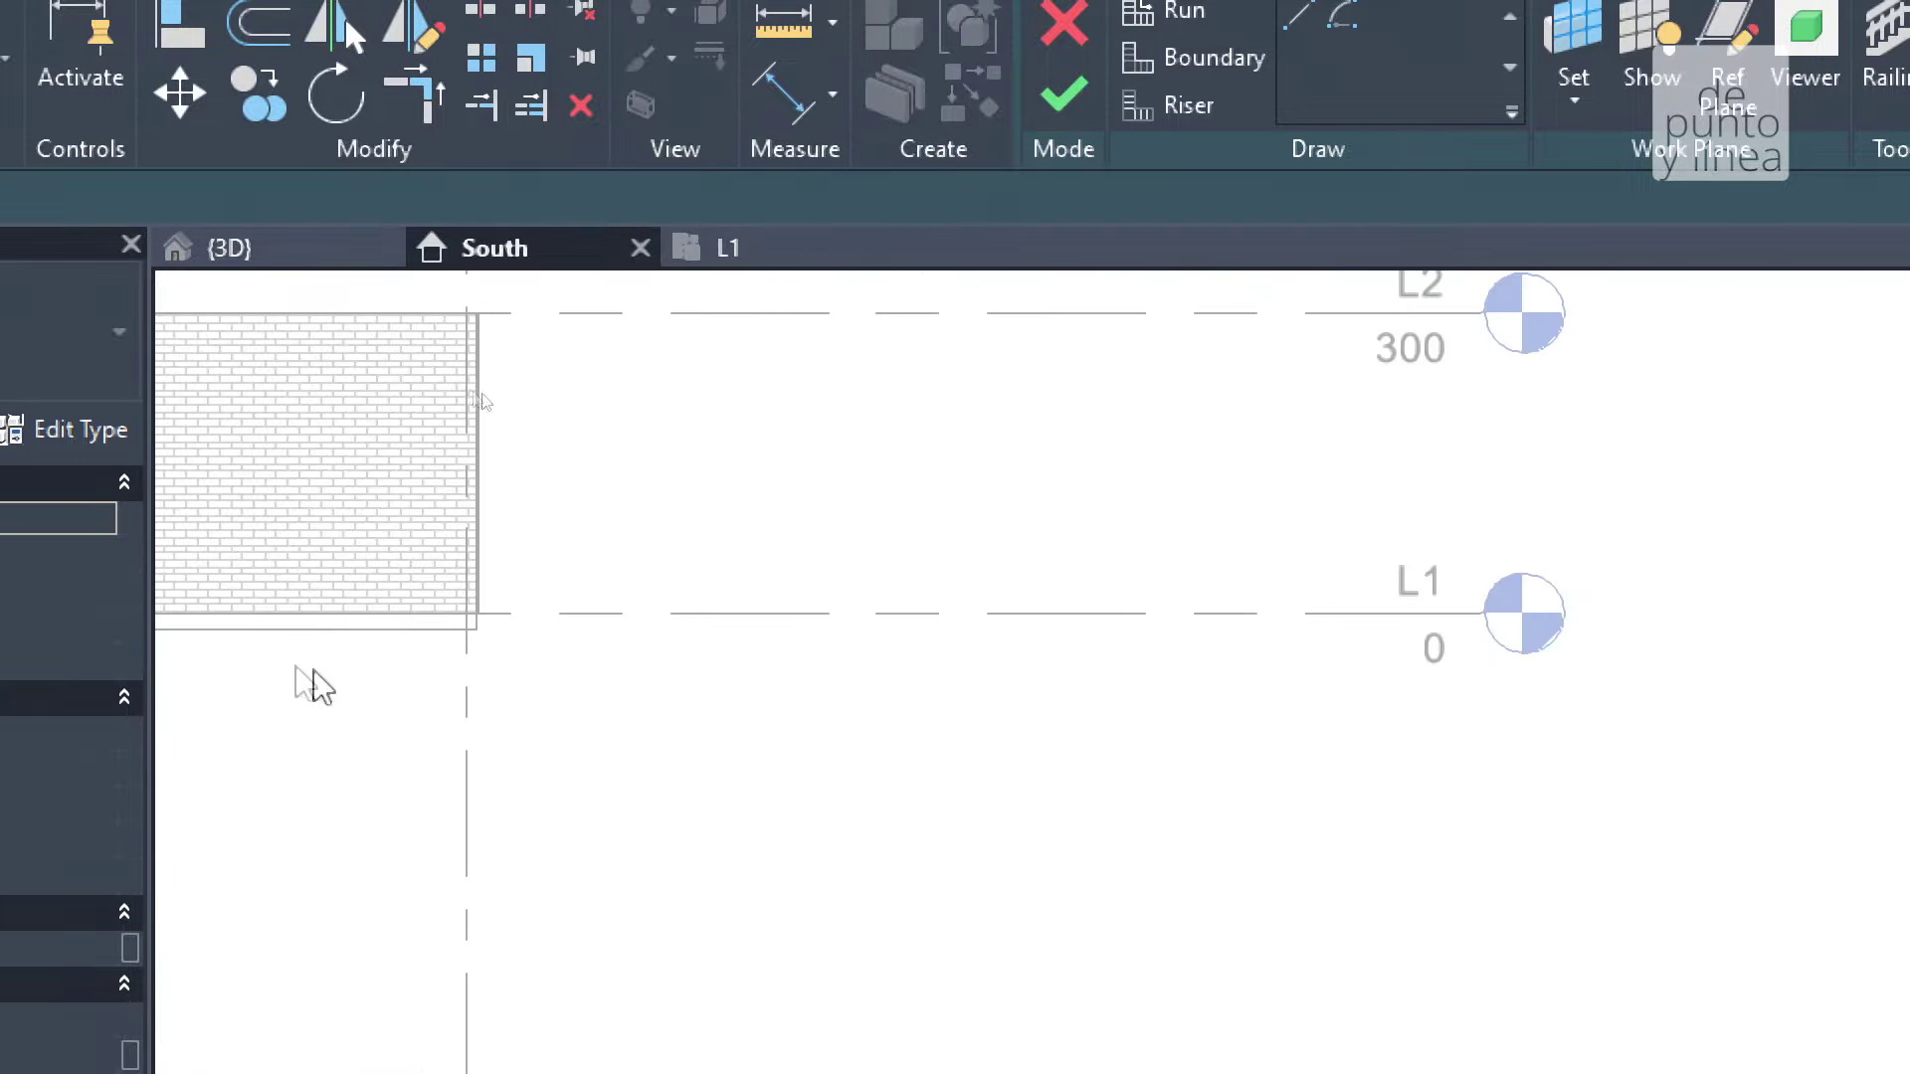
pyautogui.moveTo(1392, 532); pyautogui.dragTo(1441, 669, button='middle')
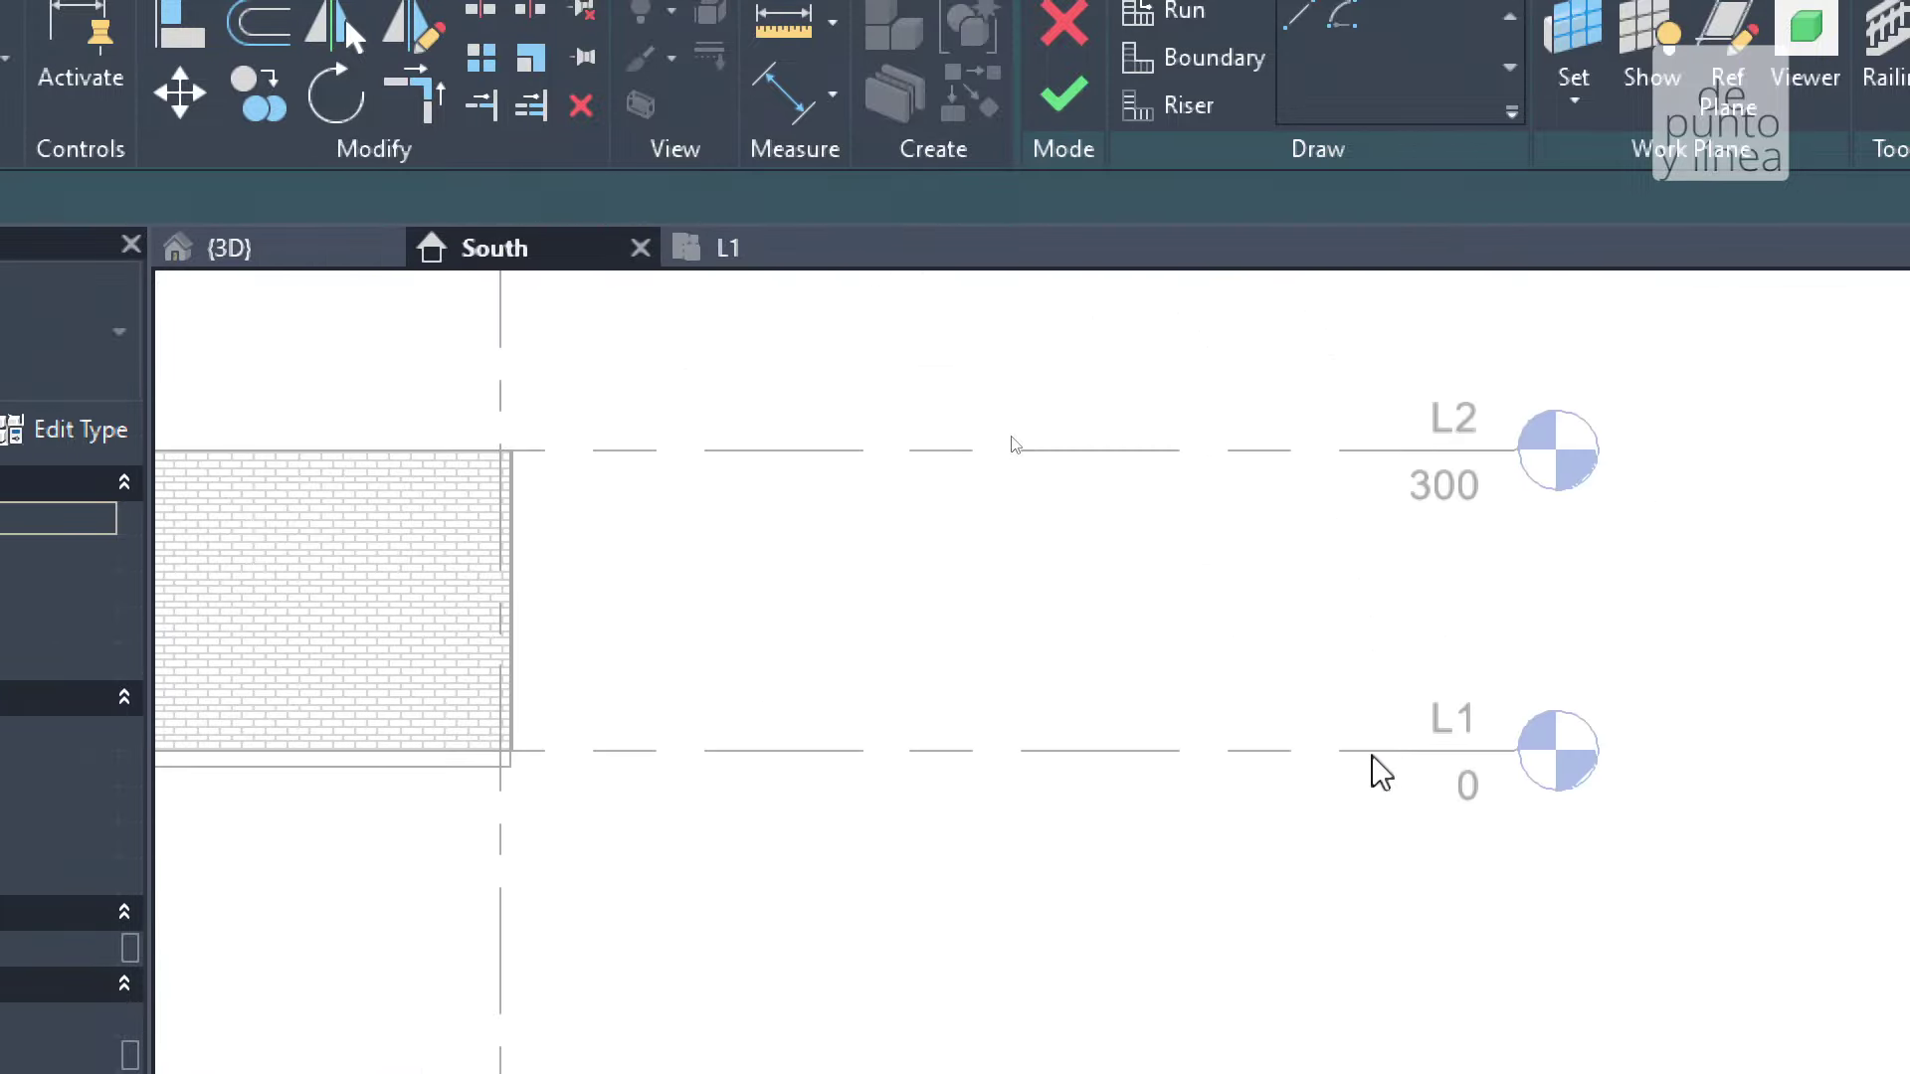
pyautogui.scroll(2, 1466, 793)
pyautogui.scroll(2, 1467, 792)
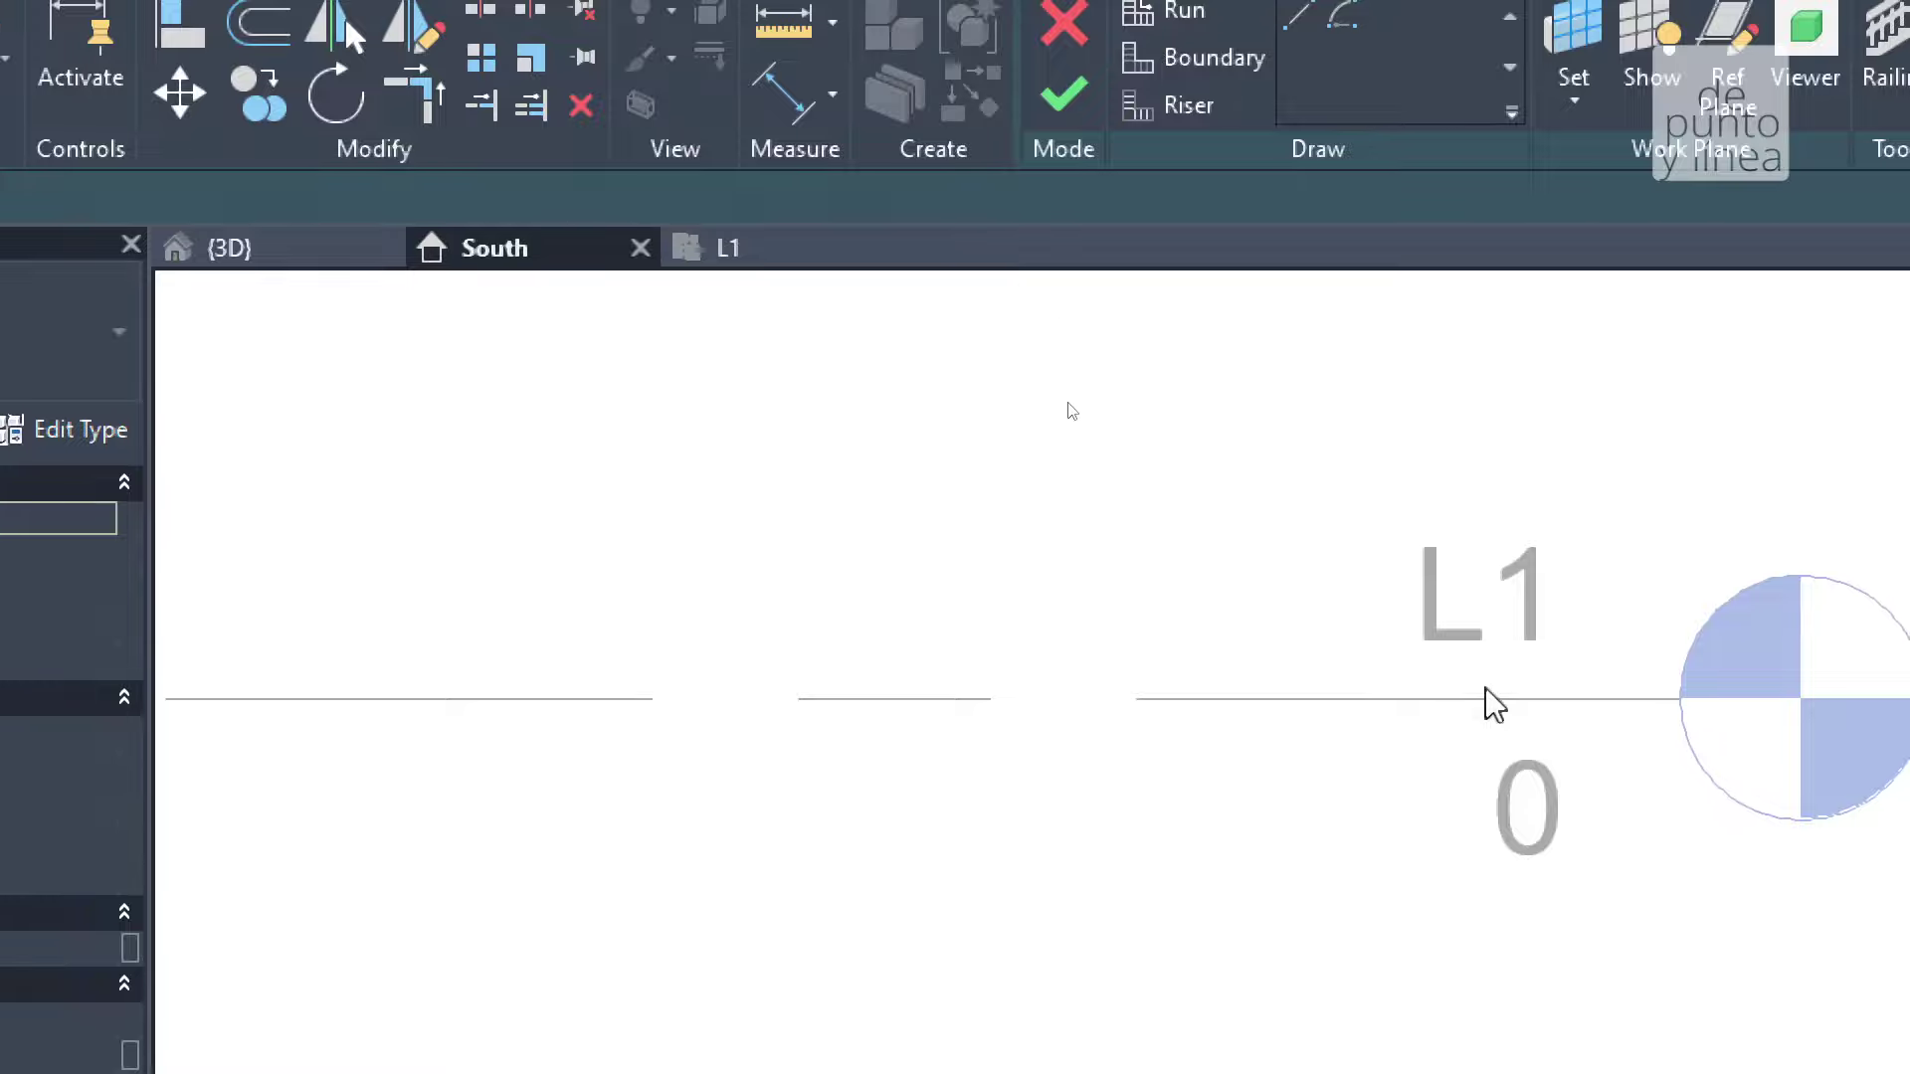
pyautogui.scroll(-3, 1504, 703)
pyautogui.moveTo(1453, 683); pyautogui.dragTo(1317, 772, button='middle')
pyautogui.scroll(3, 1611, 694)
pyautogui.scroll(3, 1217, 782)
pyautogui.scroll(-3, 627, 640)
pyautogui.scroll(3, 781, 623)
pyautogui.scroll(2, 866, 632)
pyautogui.moveTo(867, 632); pyautogui.dragTo(1061, 505, button='middle')
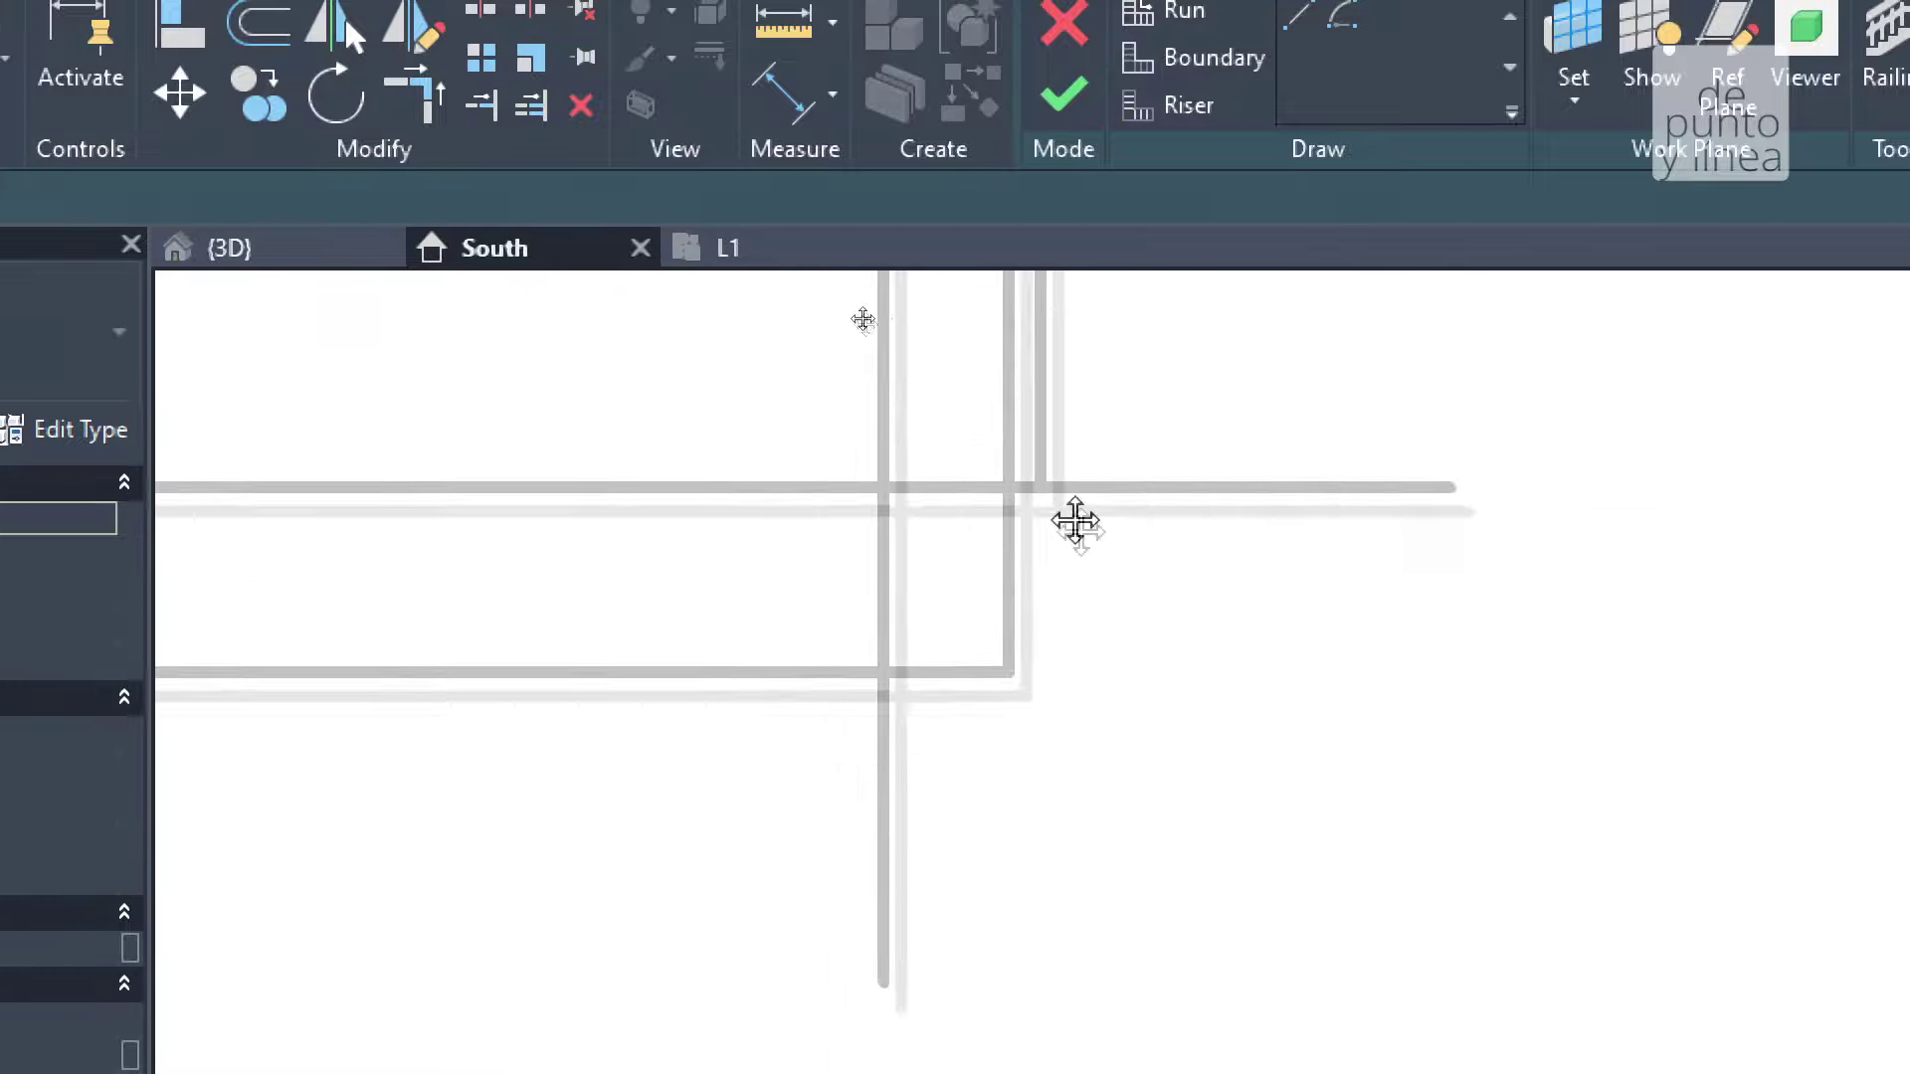
# Briefly measure at the wall corner, then reframe levels L1 and L2 in the elevation.
pyautogui.click(784, 24)
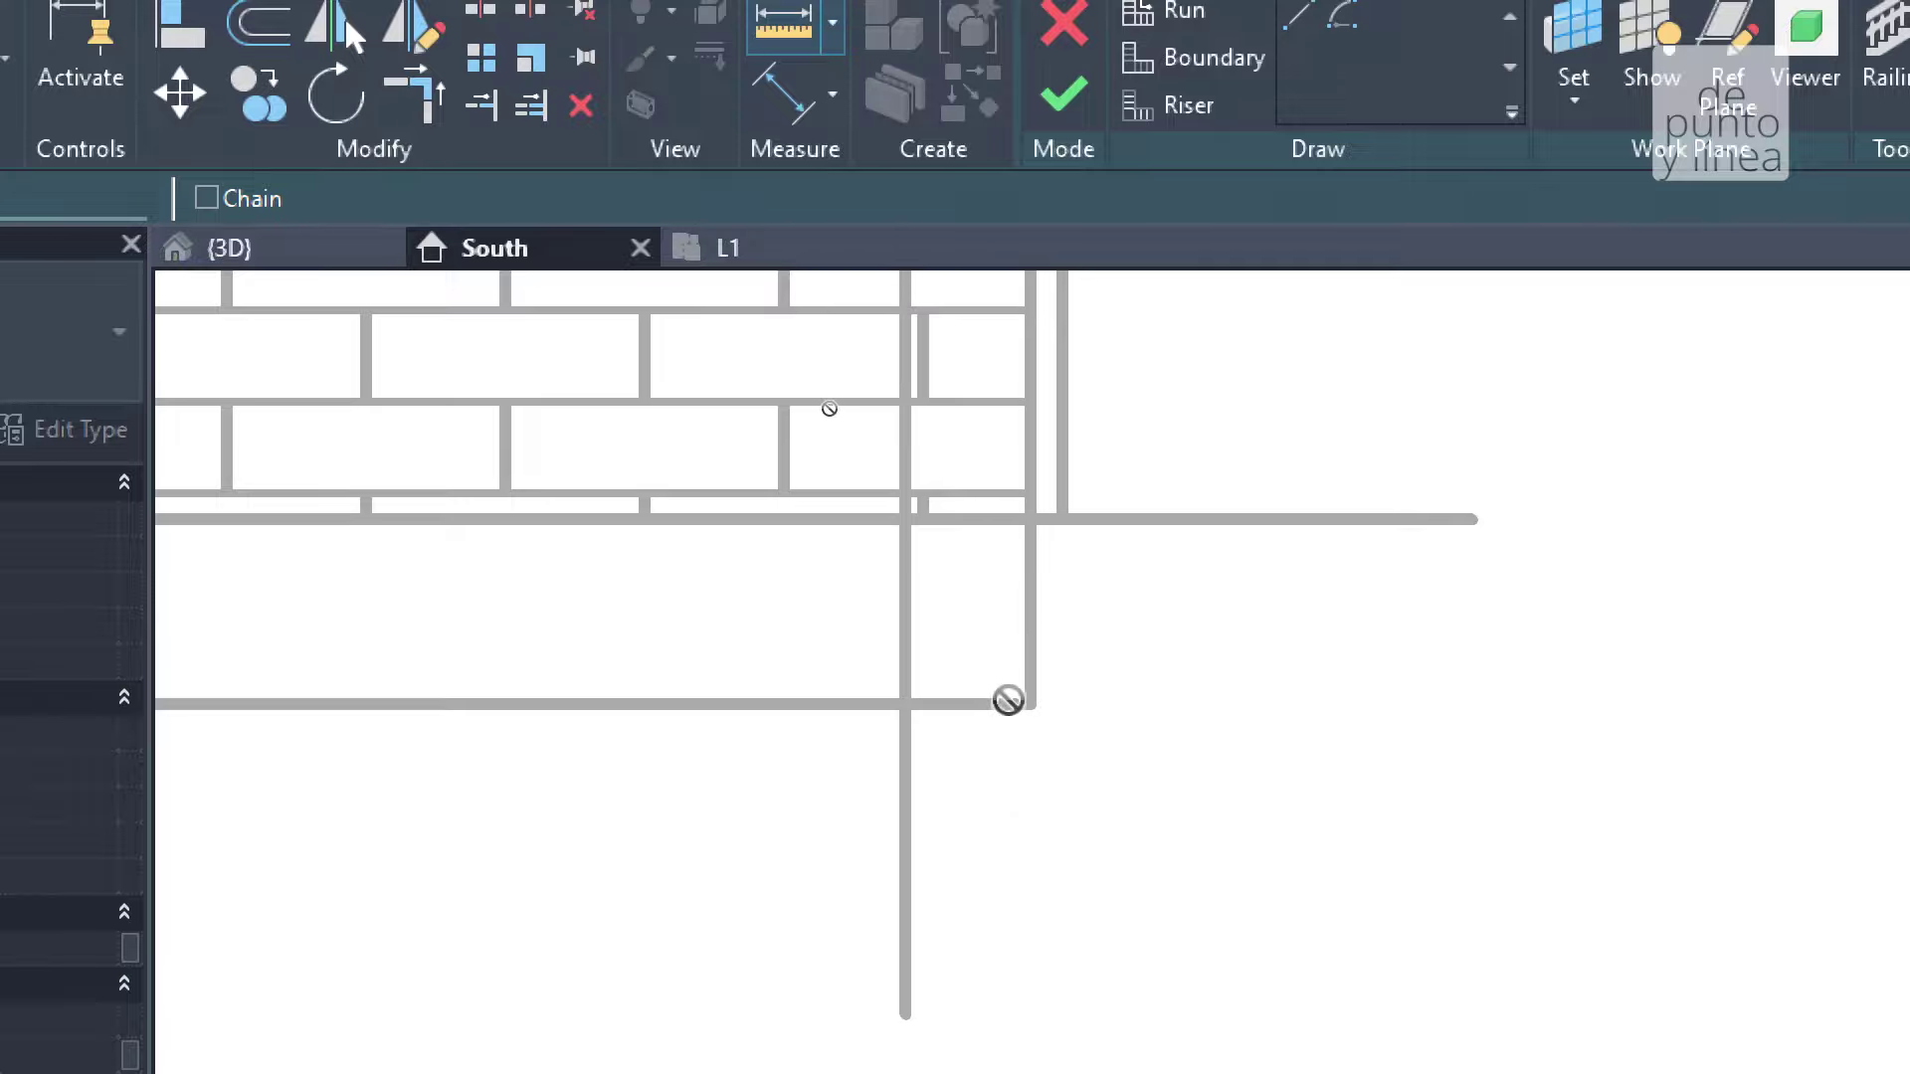
pyautogui.scroll(-2, 811, 467)
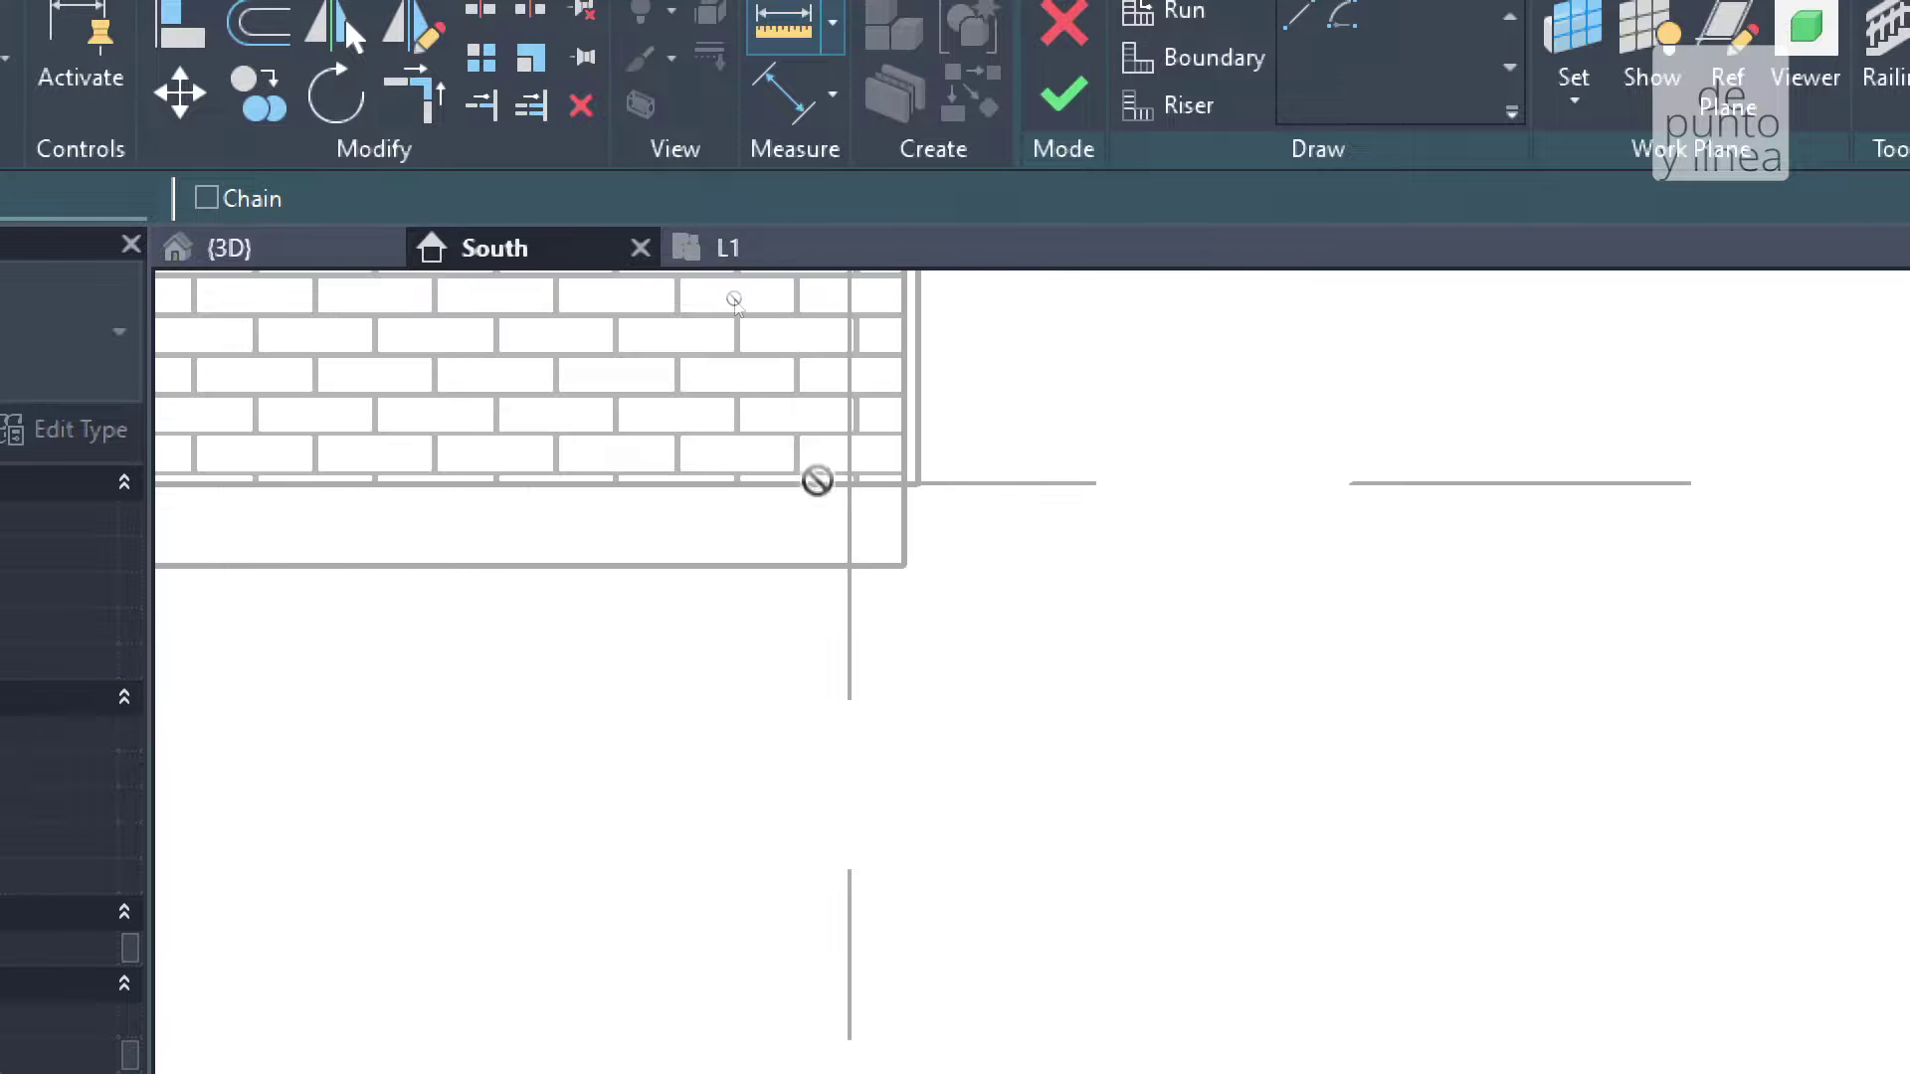
pyautogui.press('Escape')
pyautogui.scroll(2, 875, 582)
pyautogui.moveTo(875, 581); pyautogui.dragTo(810, 622, button='middle')
pyautogui.scroll(-3, 1224, 721)
pyautogui.scroll(-1, 1224, 721)
pyautogui.moveTo(1223, 721); pyautogui.dragTo(800, 639, button='middle')
pyautogui.scroll(-2, 1226, 627)
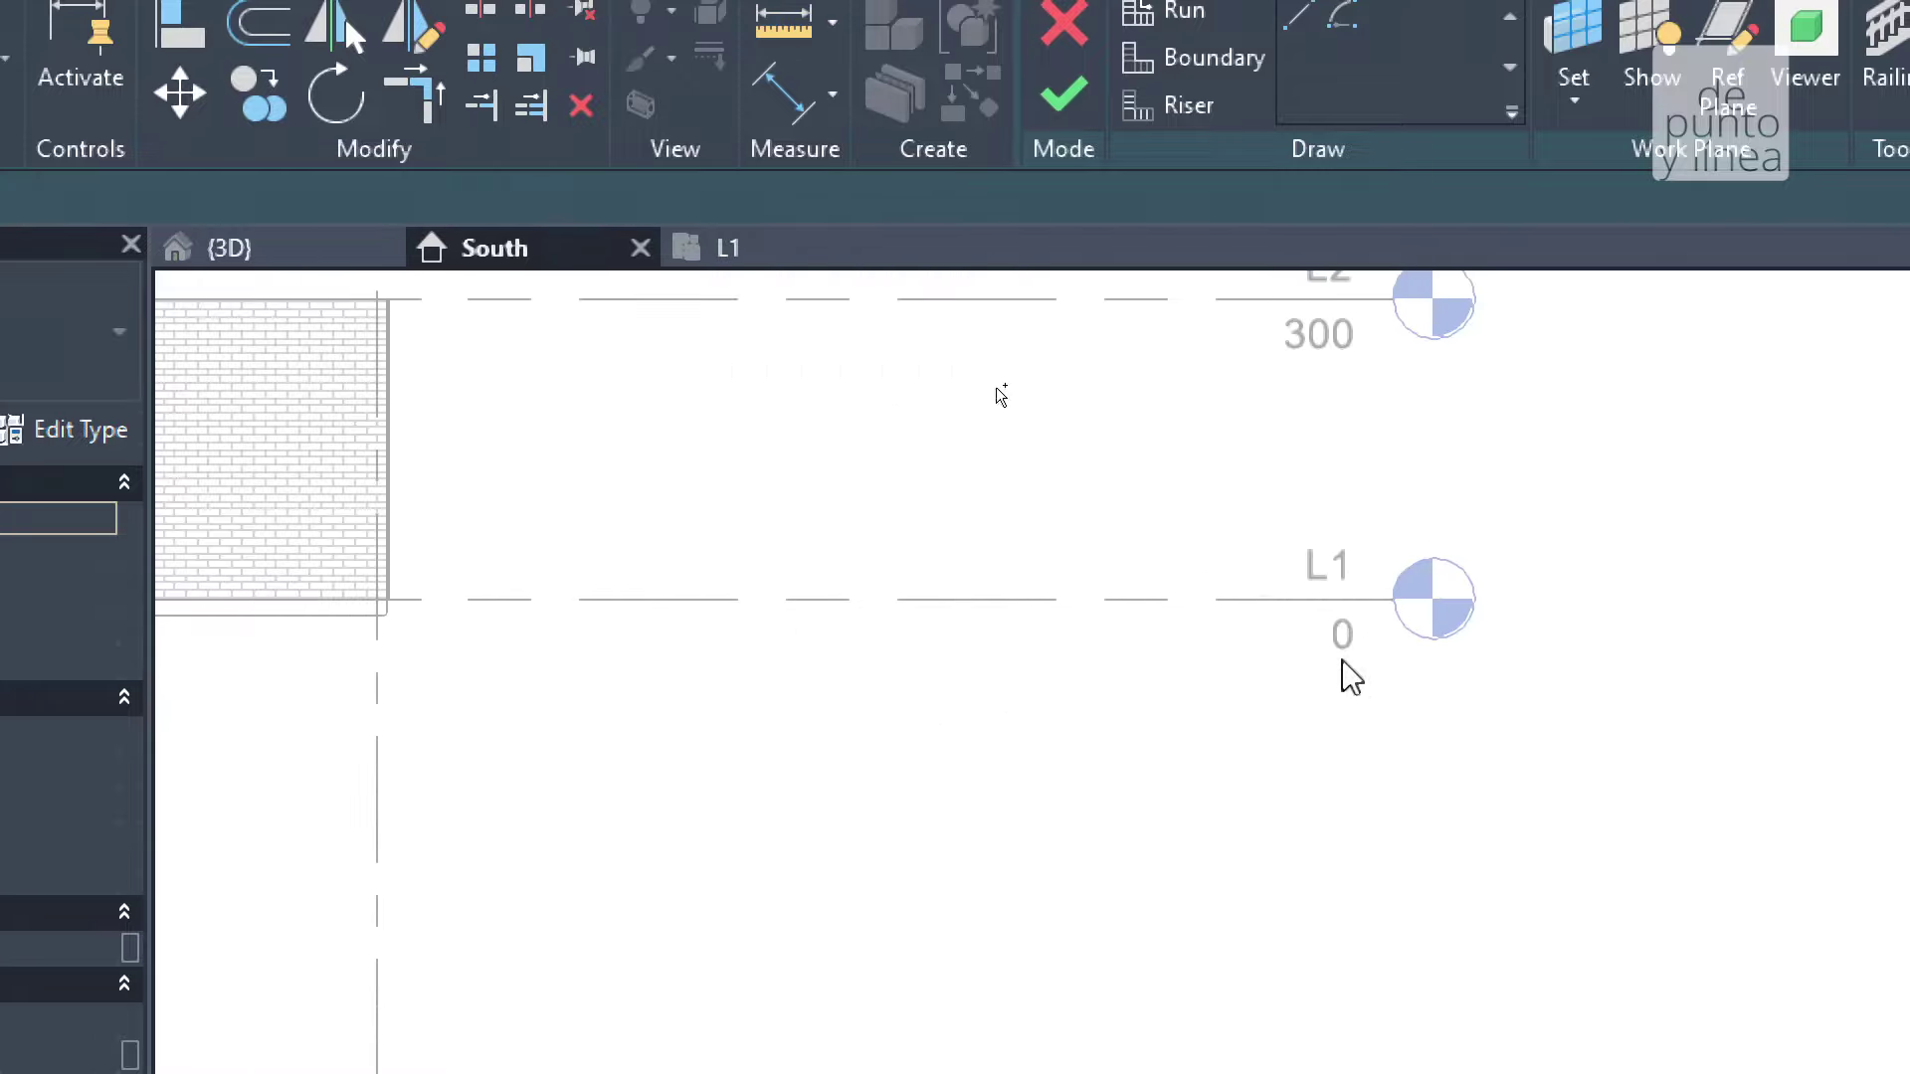
pyautogui.press('ctrl')
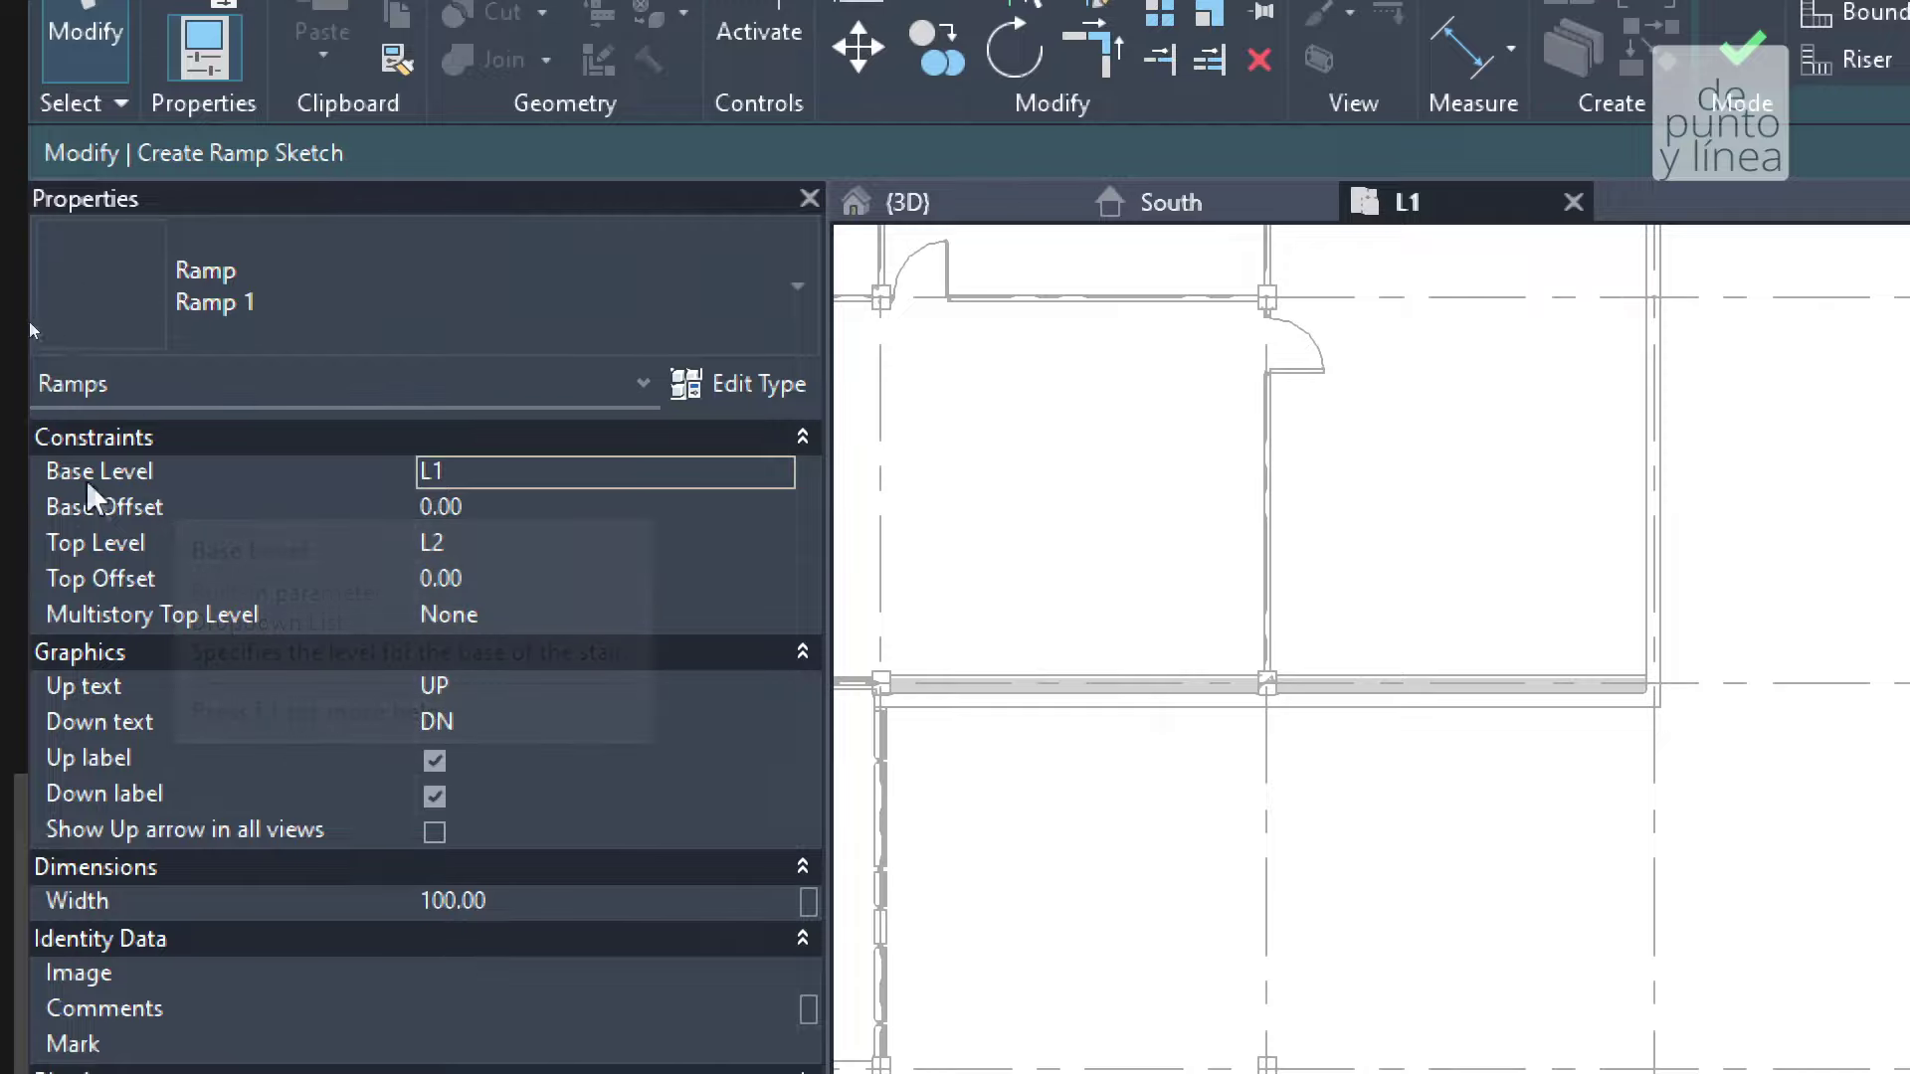
# Set Ramp 1 to a -15 base offset, top level L1 and 300 width.
pyautogui.click(452, 470)
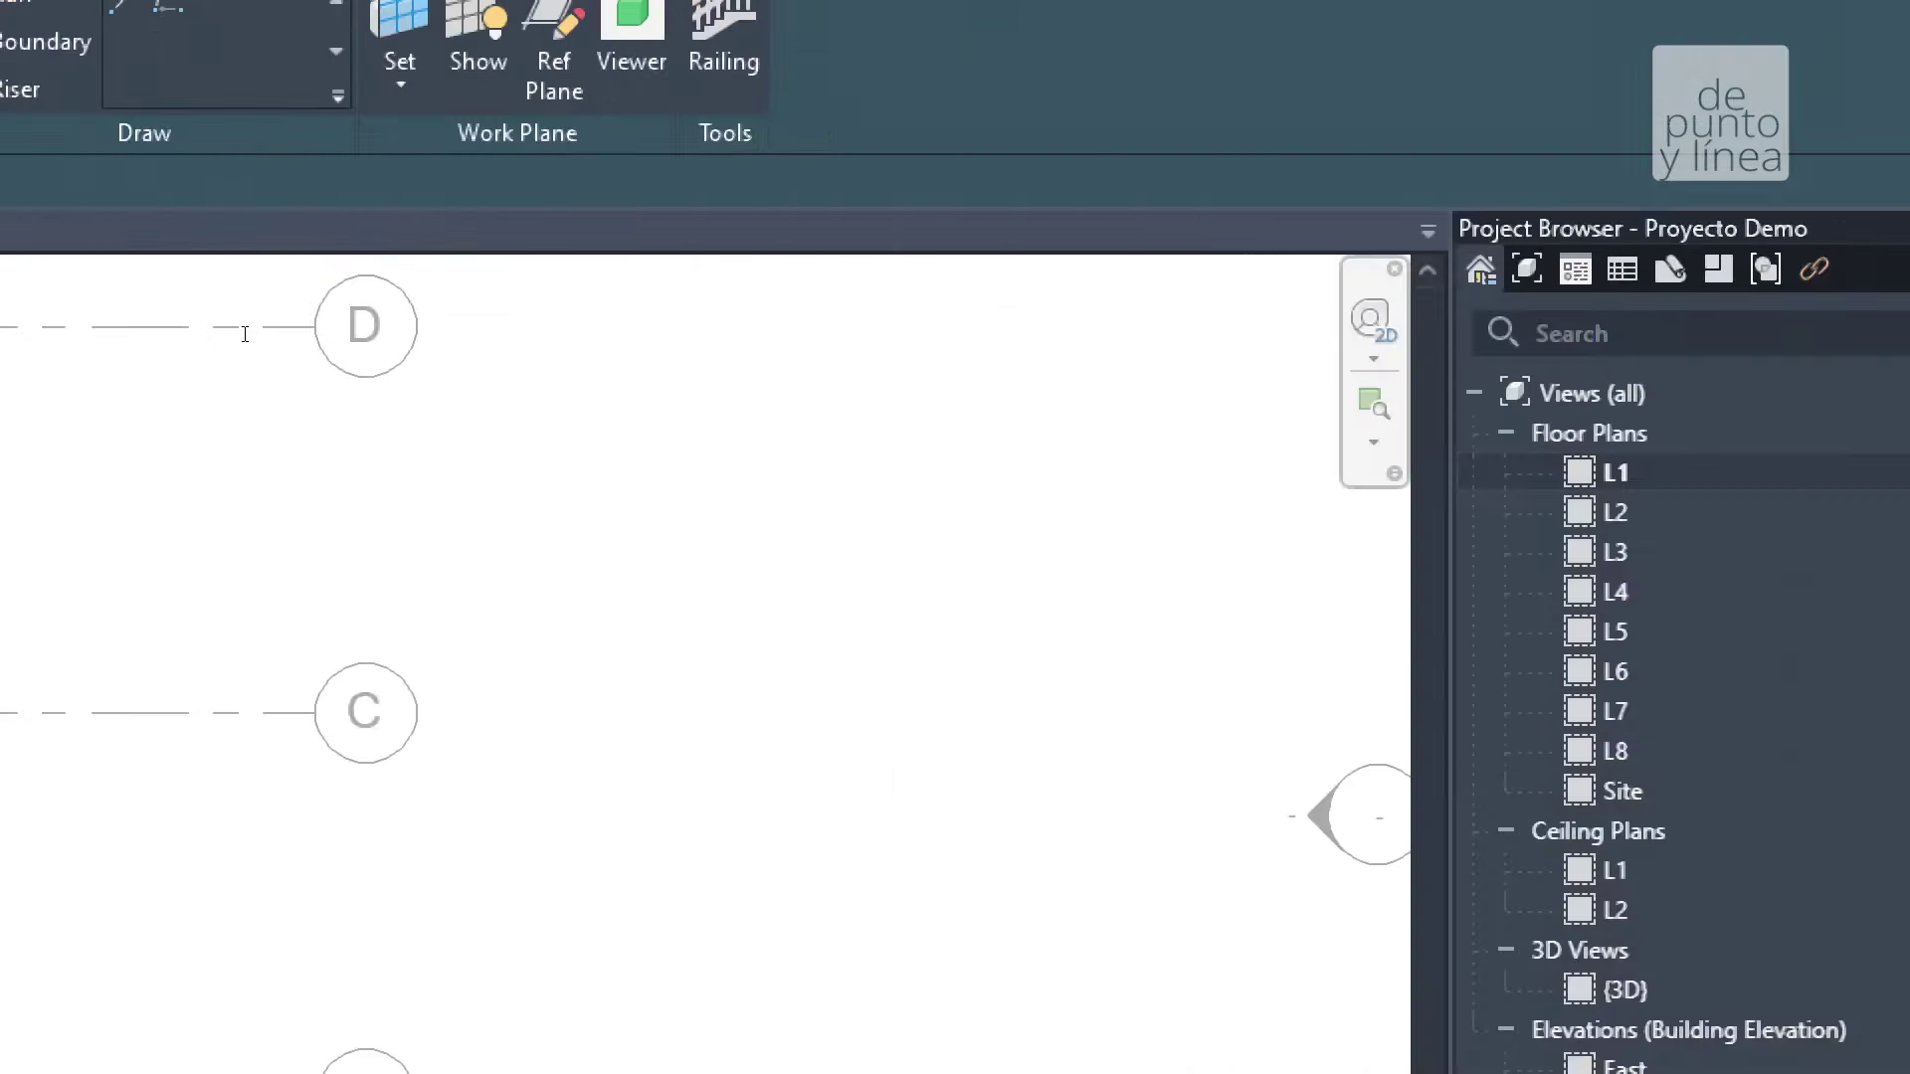
pyautogui.write('-15')
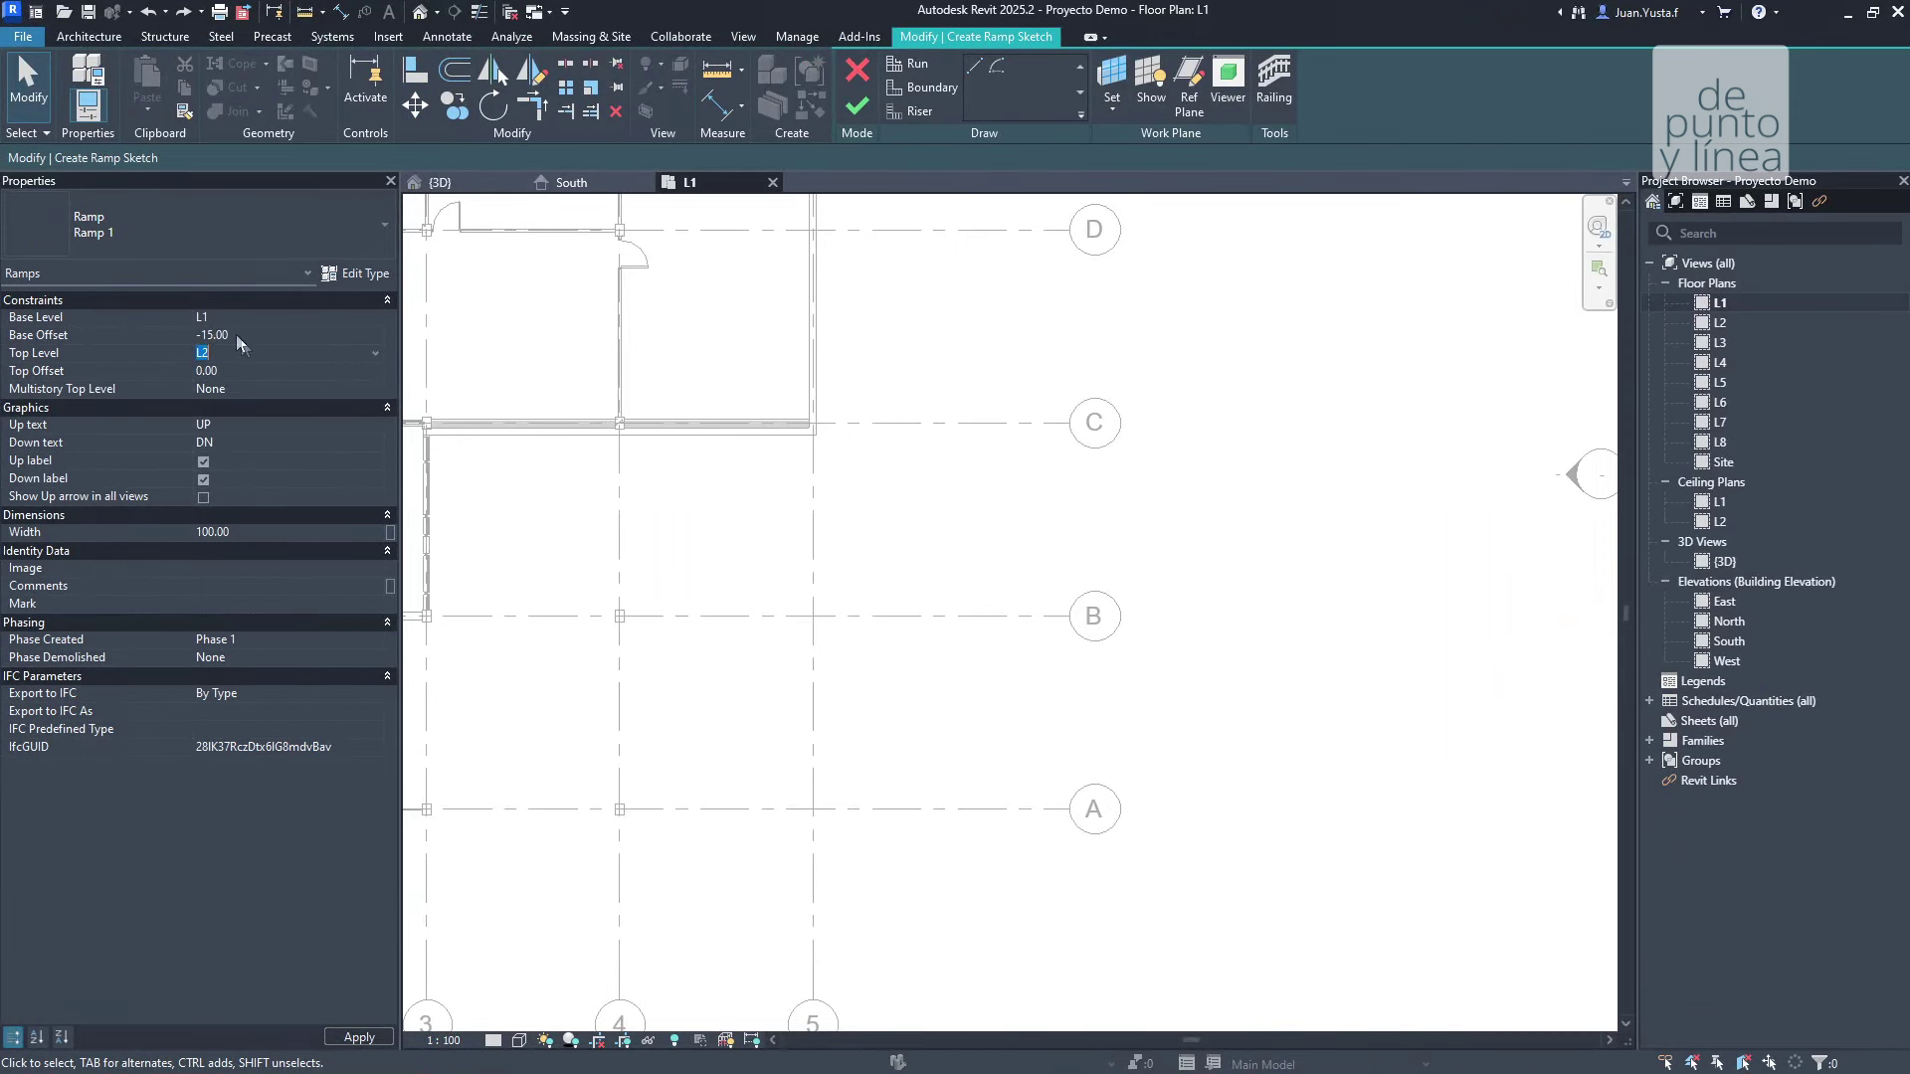
pyautogui.click(376, 360)
pyautogui.click(227, 366)
pyautogui.scroll(1, 618, 482)
pyautogui.scroll(1, 626, 487)
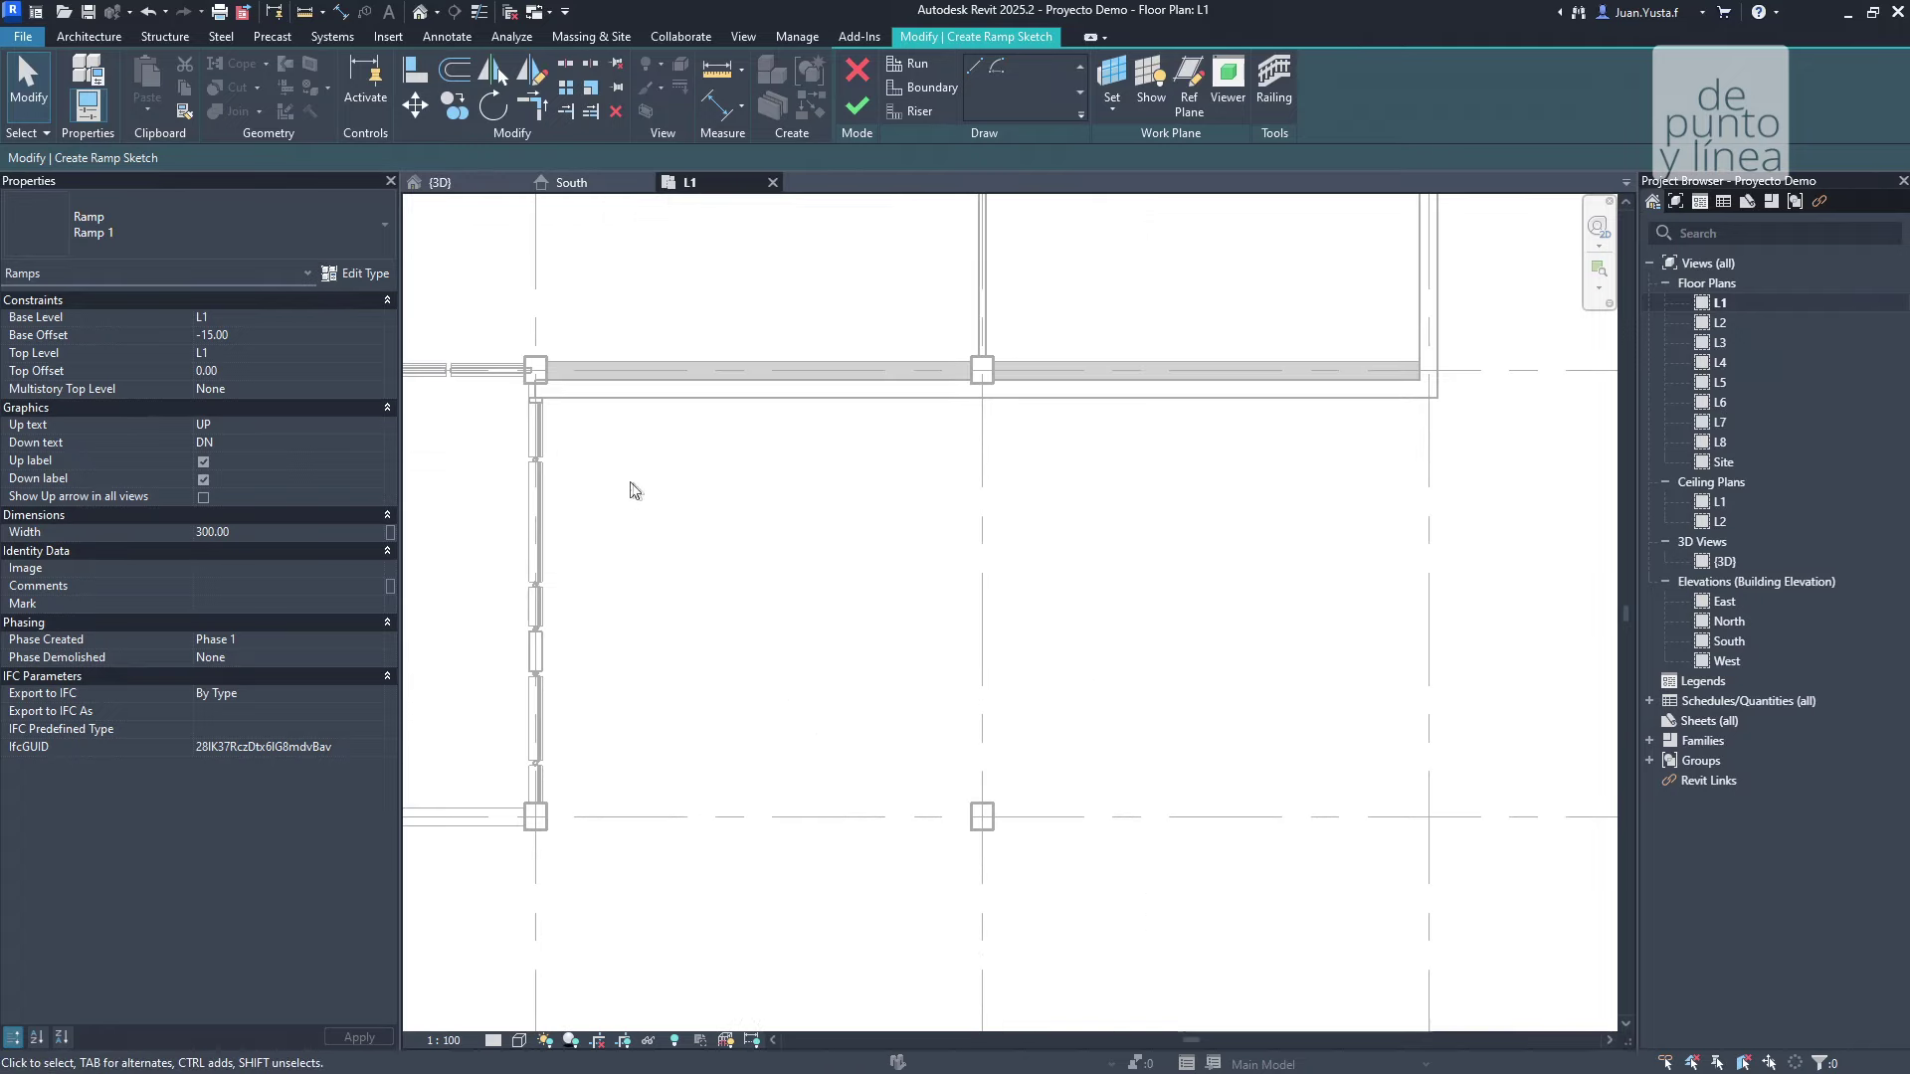
pyautogui.scroll(1, 631, 491)
pyautogui.click(975, 67)
pyautogui.scroll(2, 746, 452)
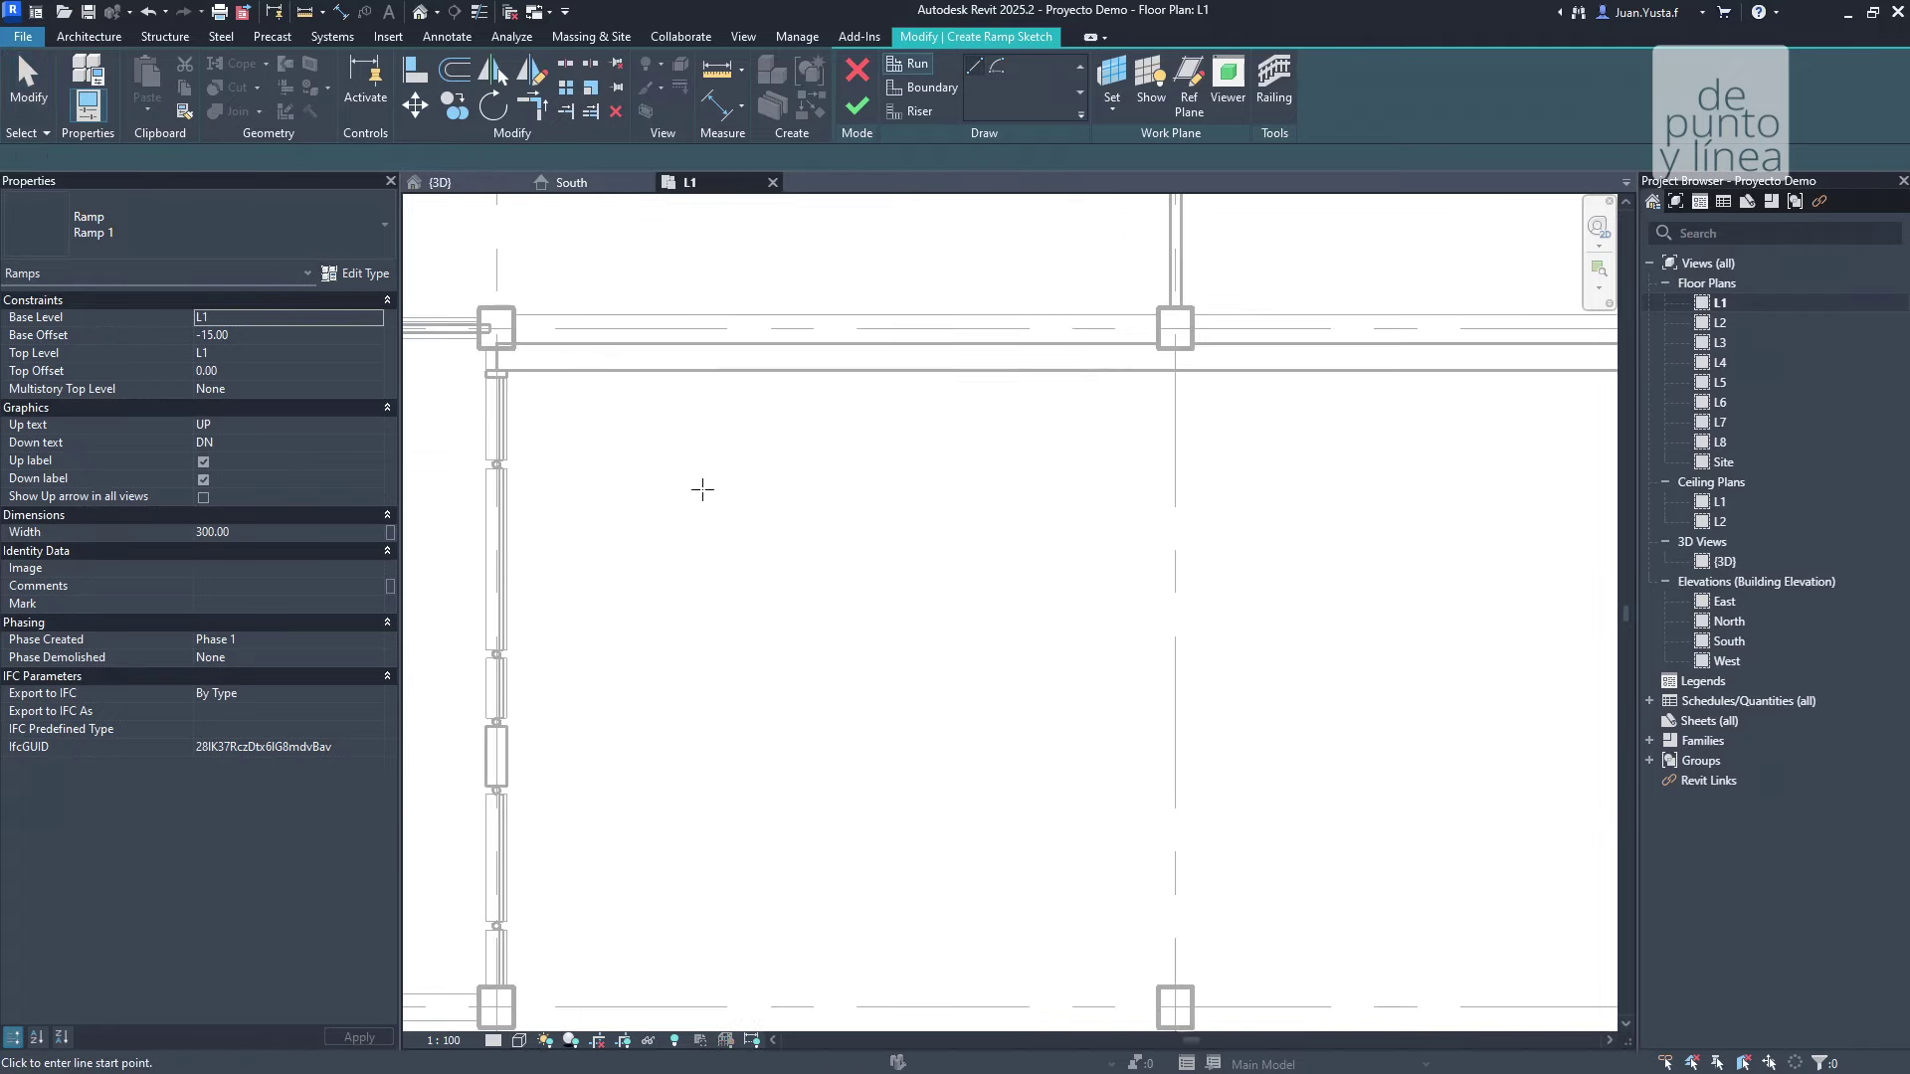
# Draw a 180-long ramp run beside the slab.
pyautogui.moveTo(704, 491); pyautogui.dragTo(793, 464, button='middle')
pyautogui.click(1099, 495)
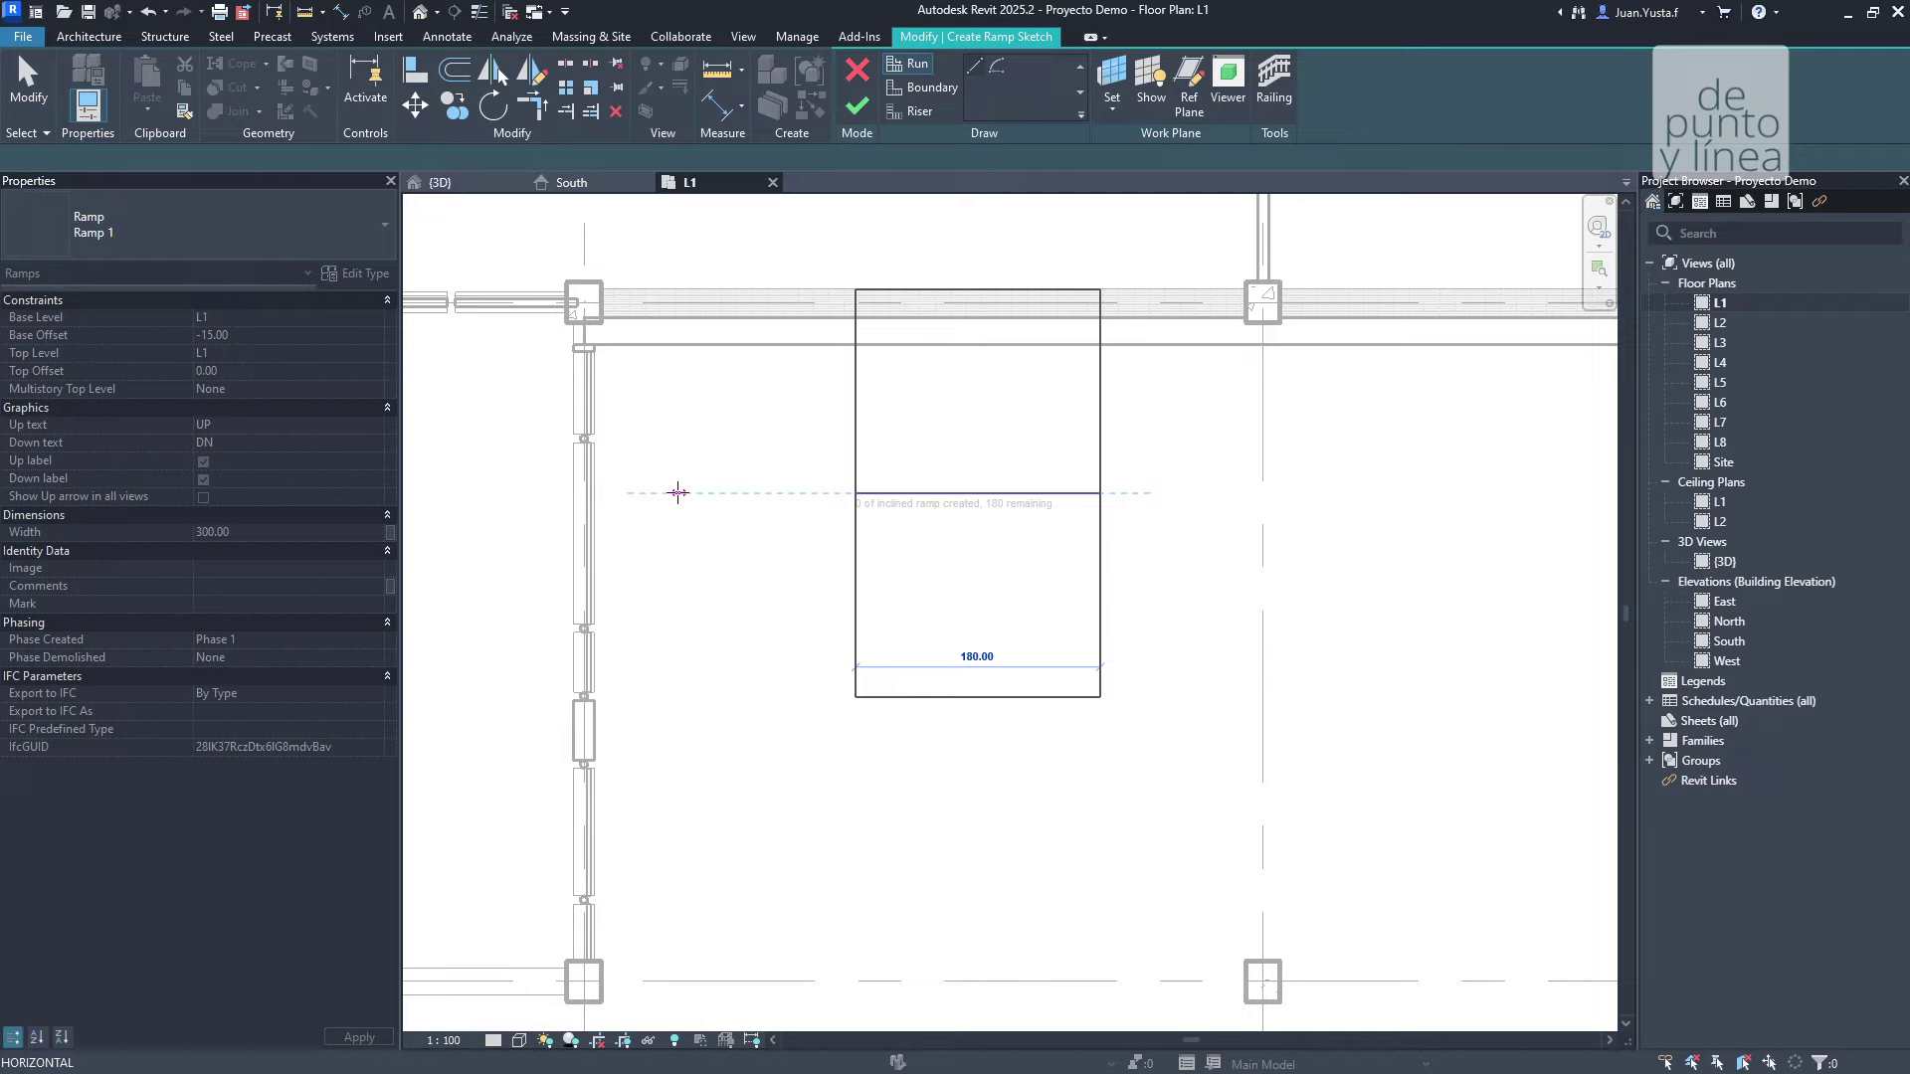
pyautogui.click(567, 484)
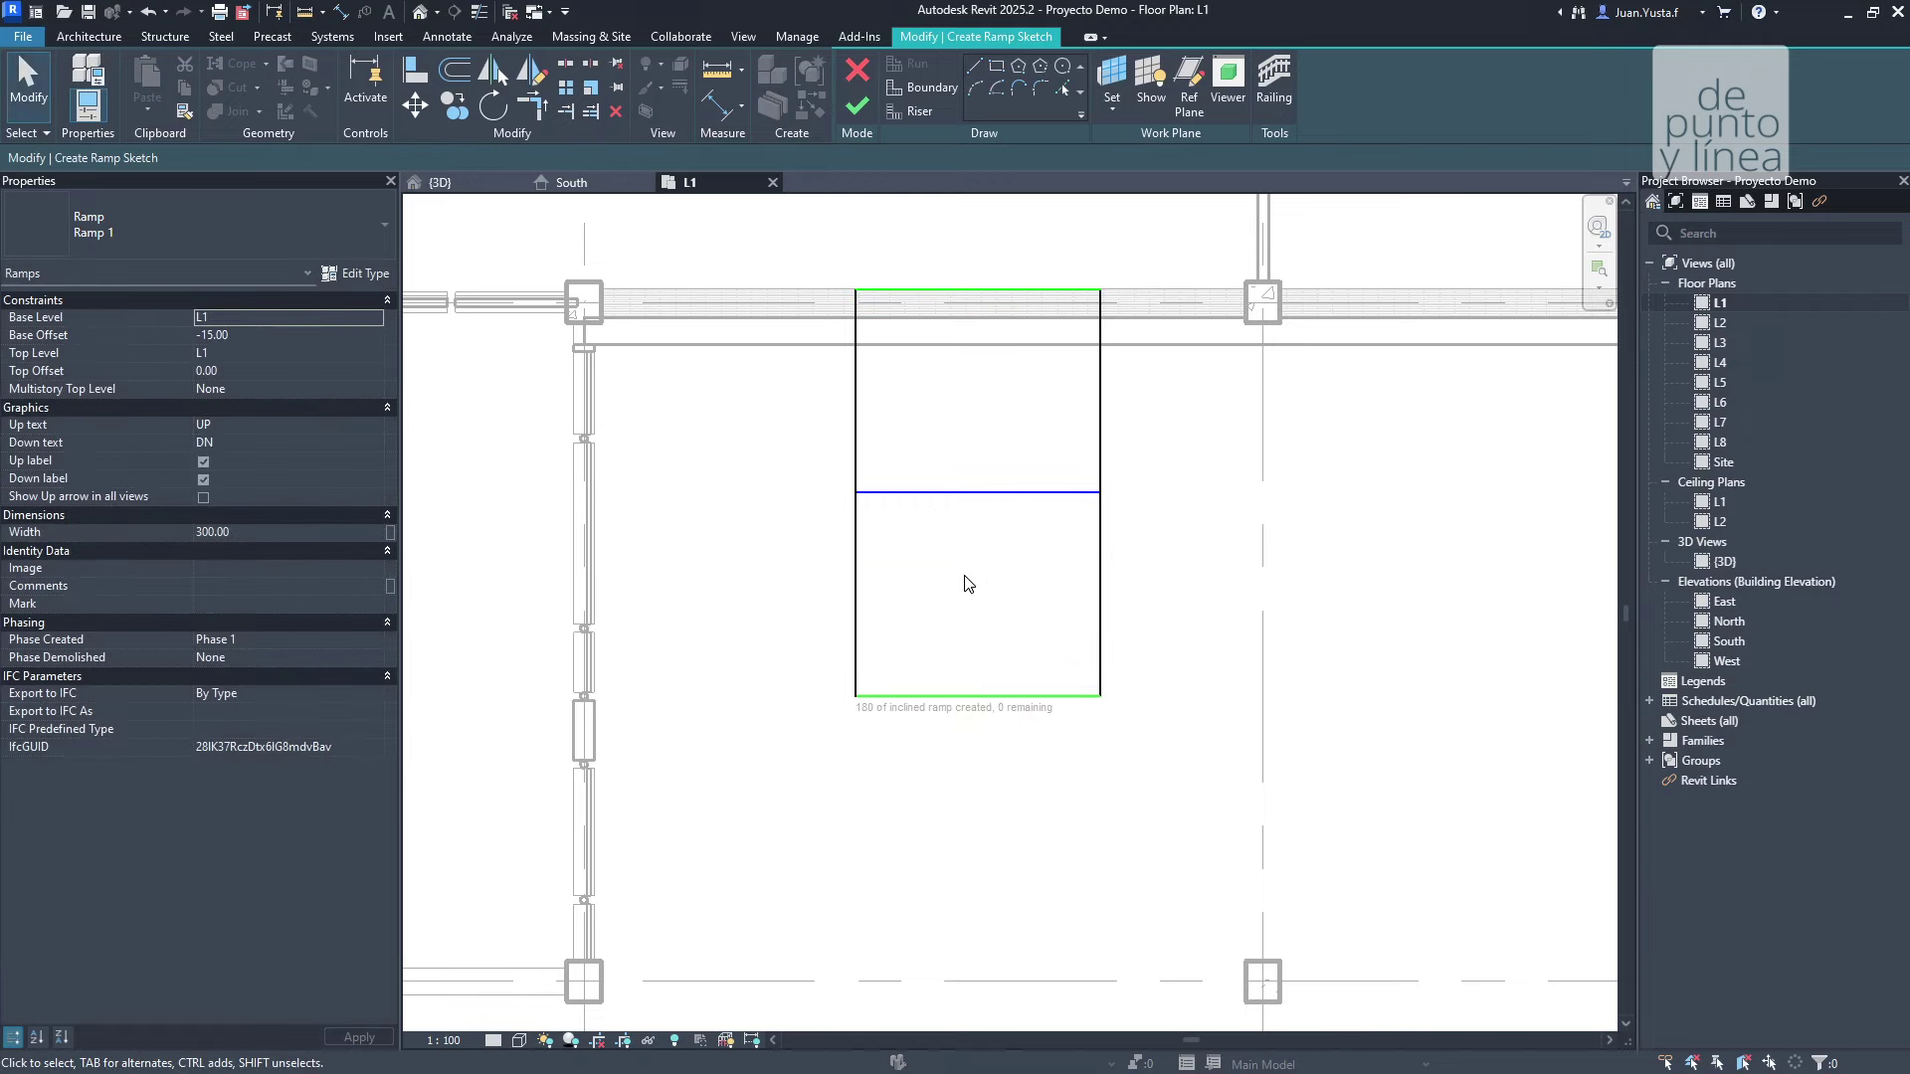
# Move the whole ramp sketch so it sits against the wall corner.
pyautogui.moveTo(771, 270); pyautogui.dragTo(1266, 779)
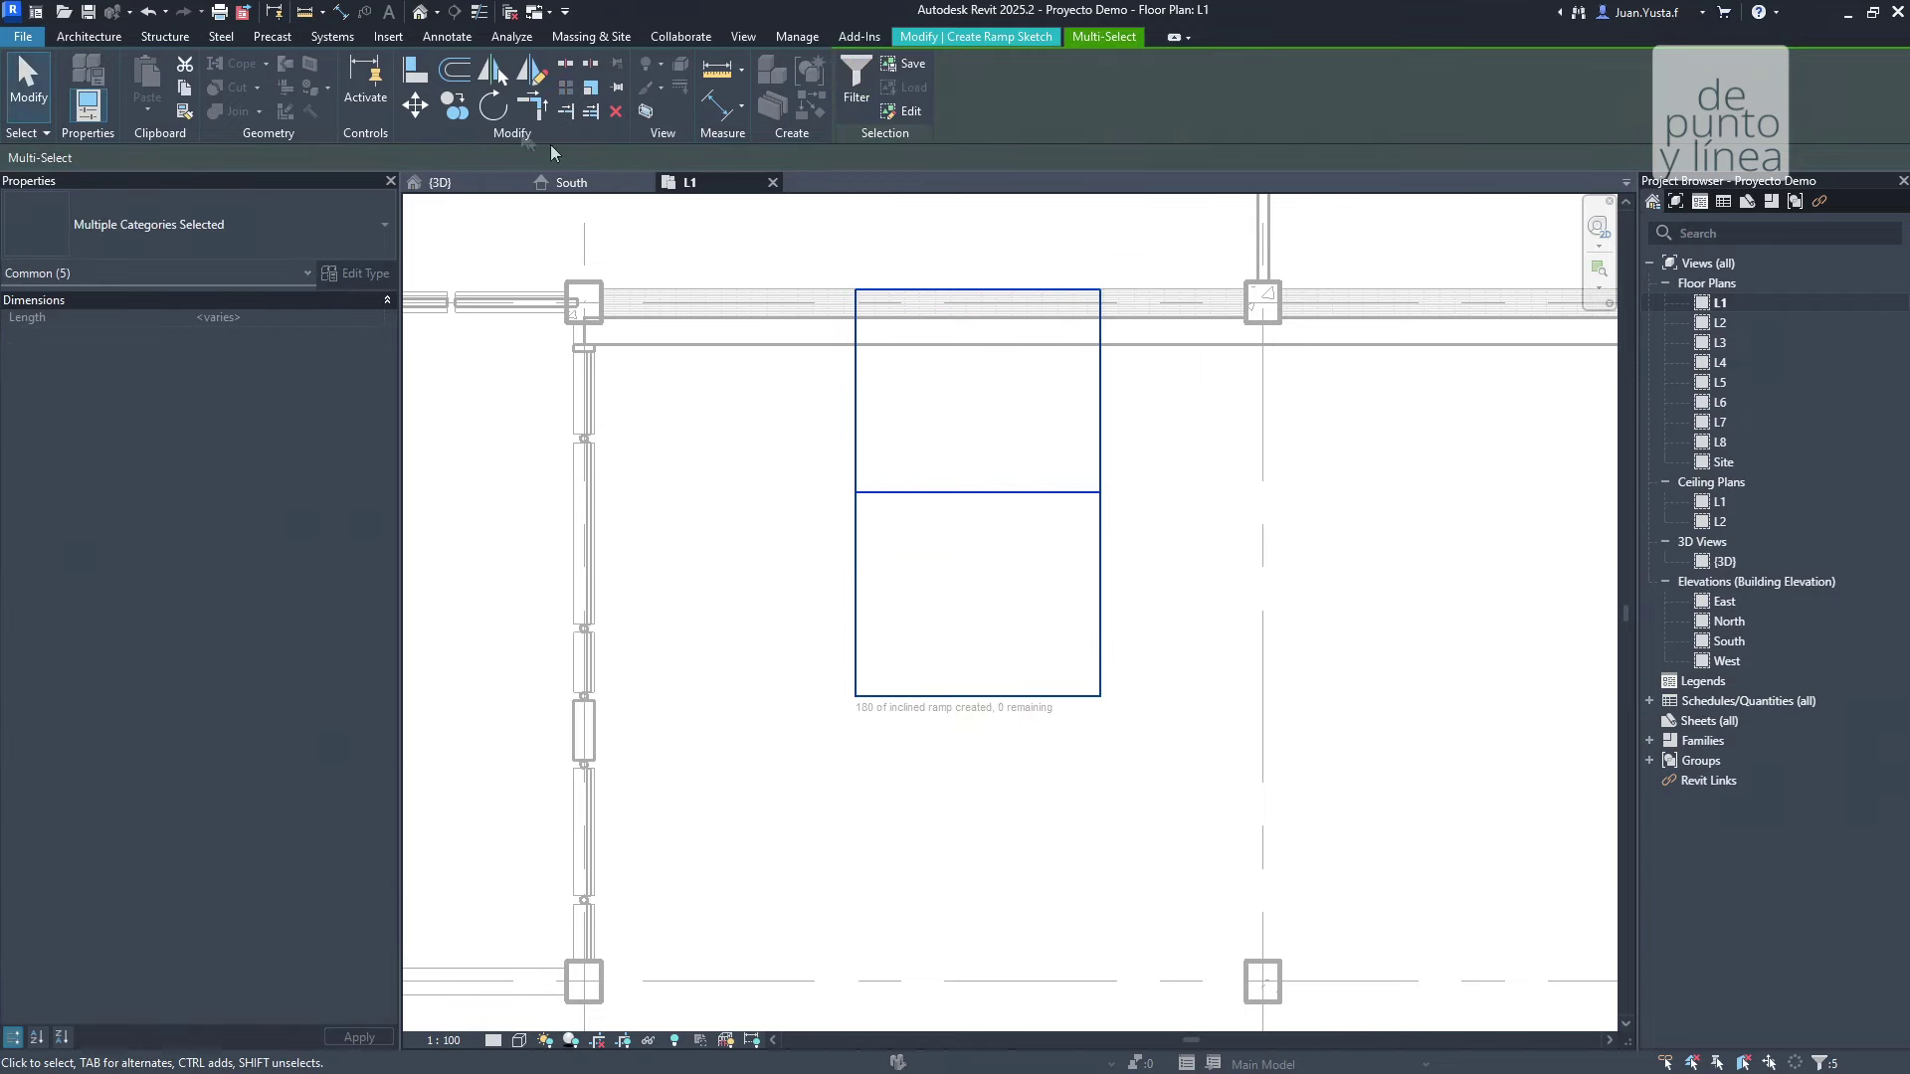
pyautogui.click(414, 104)
pyautogui.click(846, 314)
pyautogui.scroll(3, 652, 338)
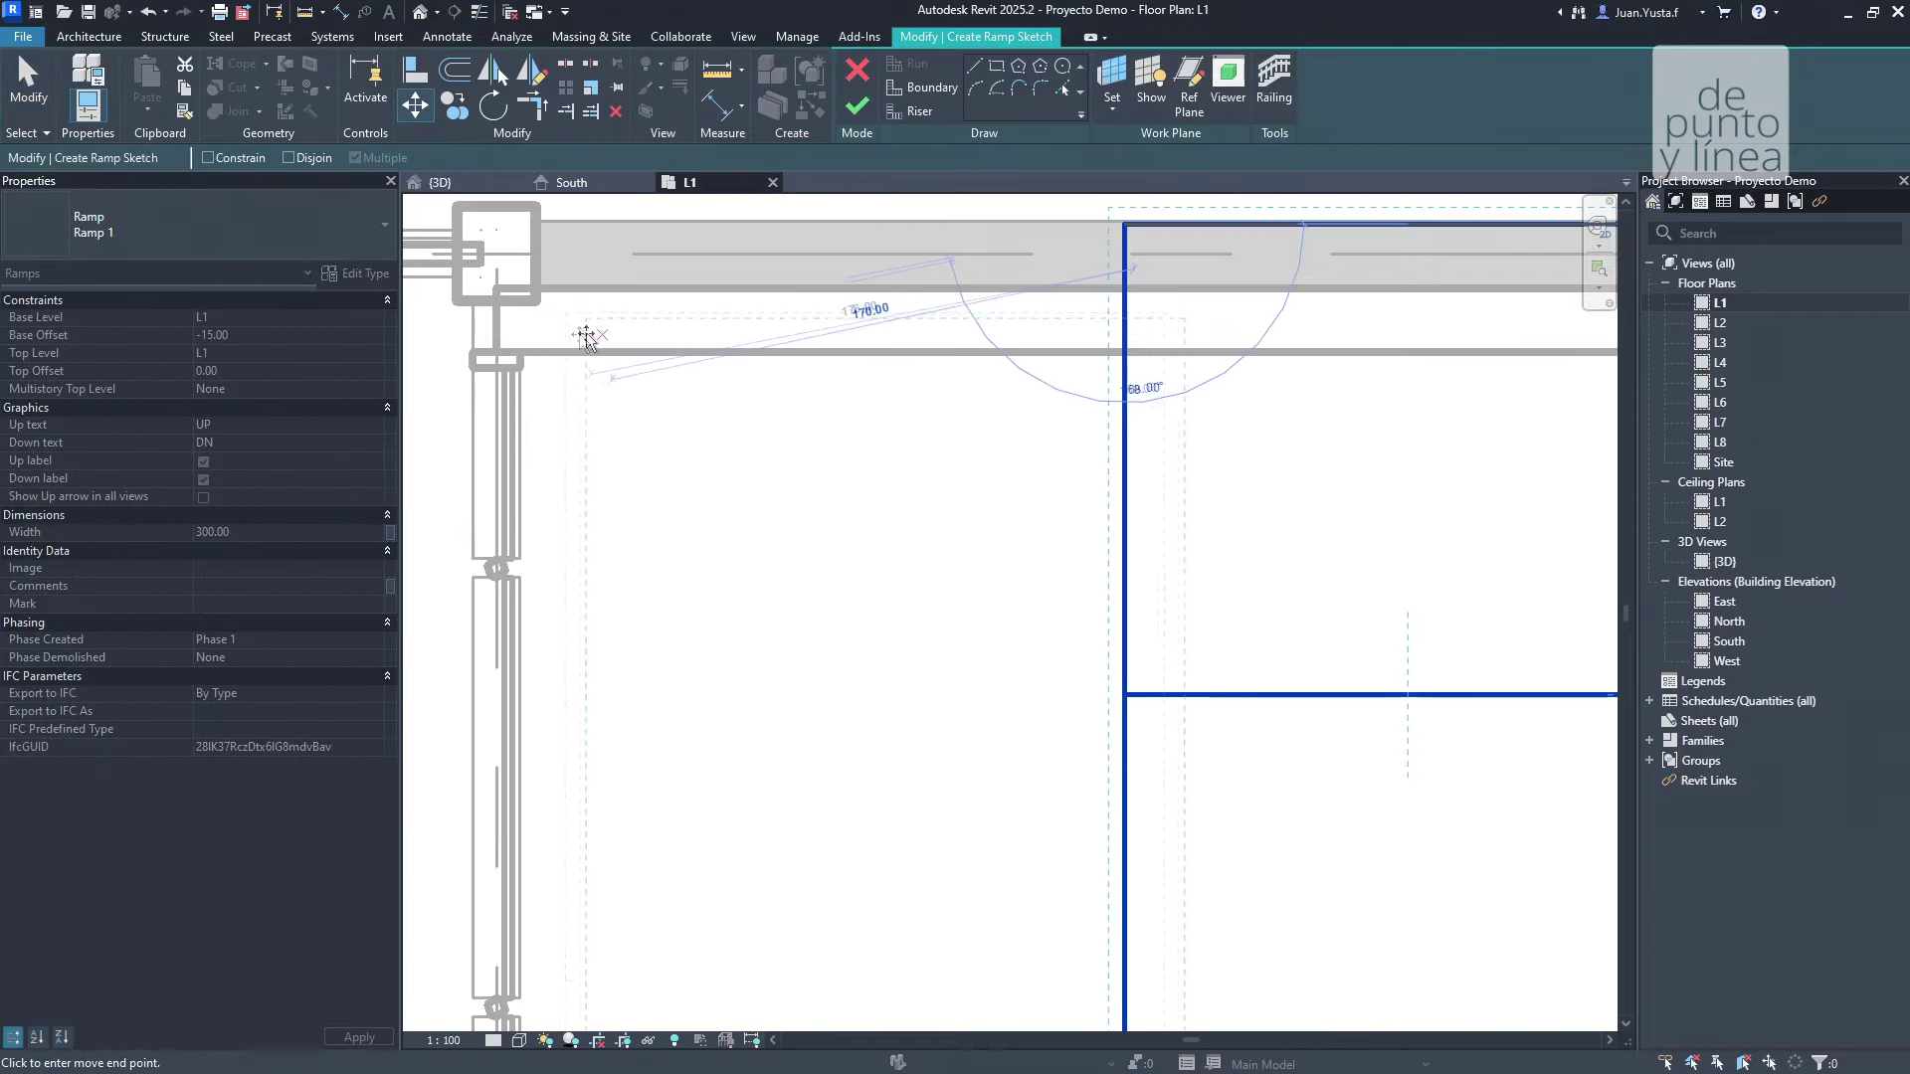
pyautogui.click(495, 354)
pyautogui.scroll(-3, 840, 439)
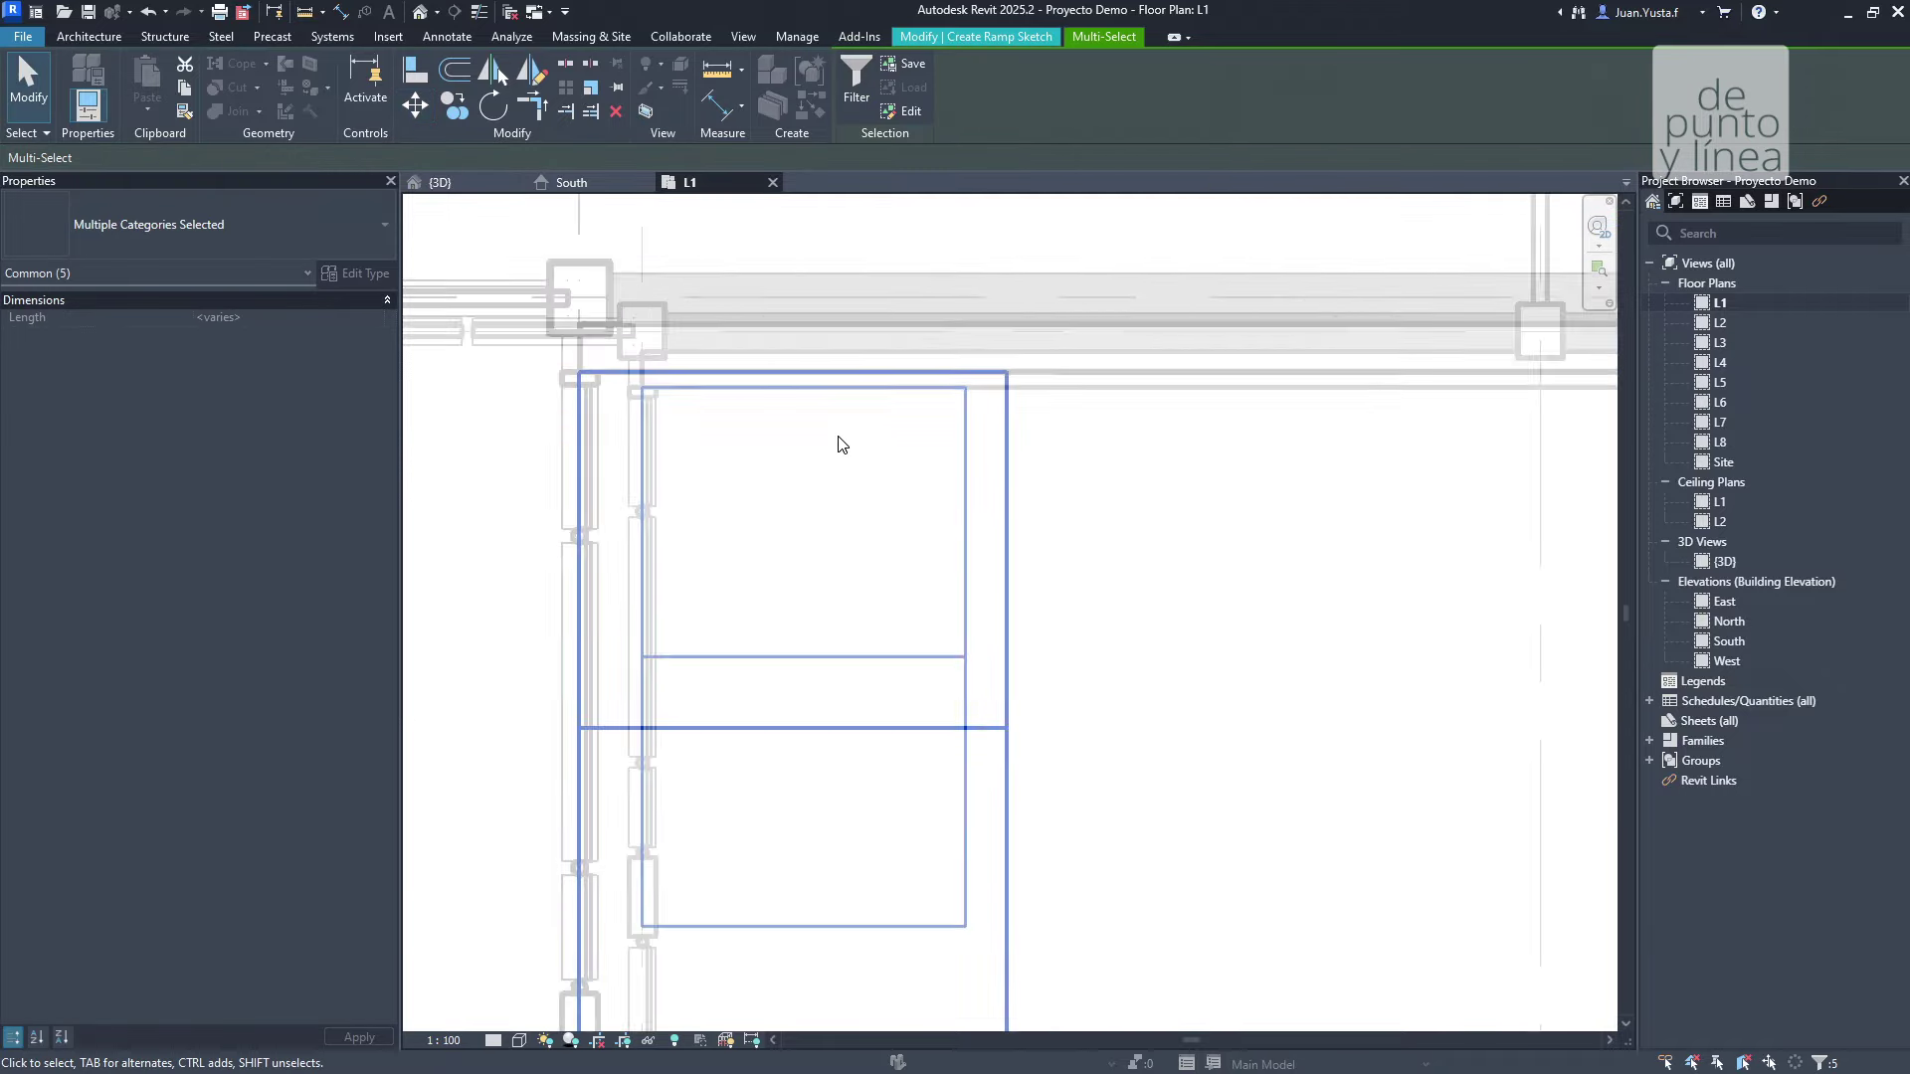
pyautogui.scroll(-3, 1036, 545)
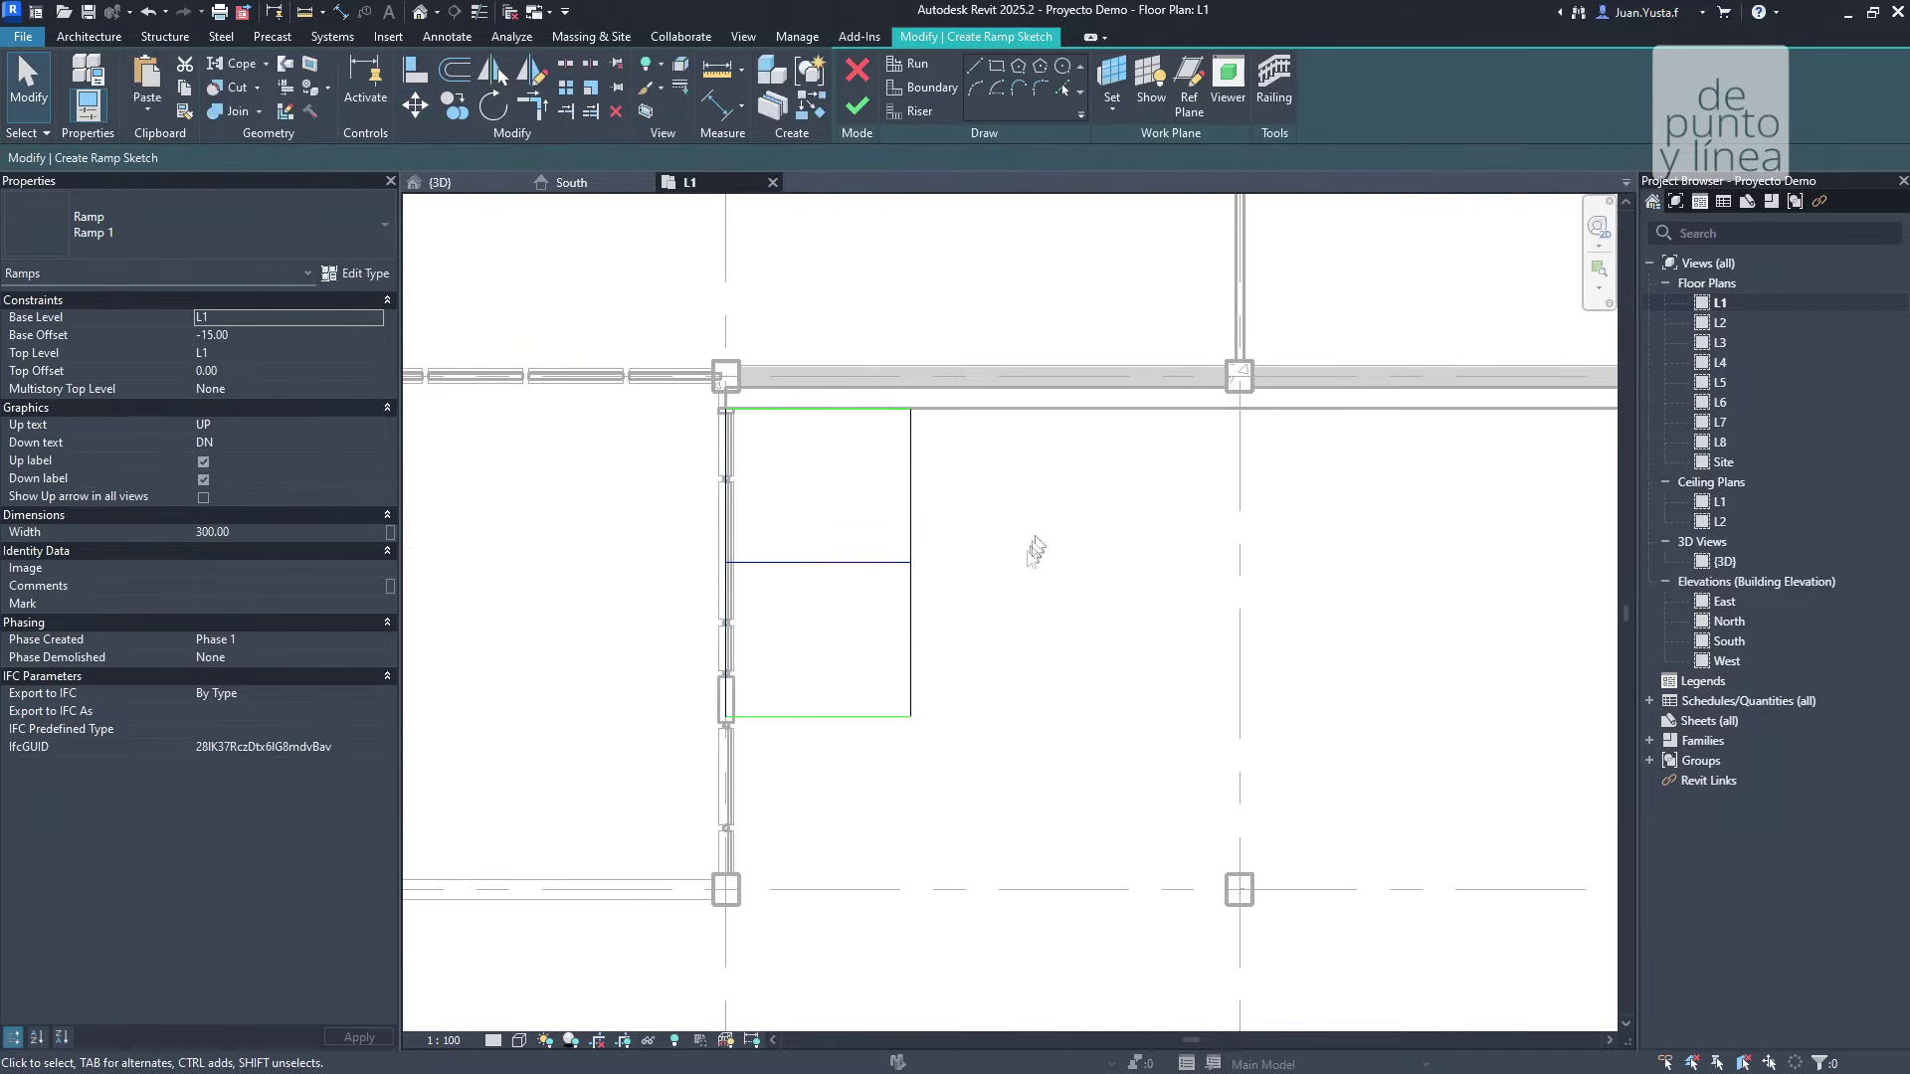
# Finish the short ramp and view it in 3D.
pyautogui.click(849, 113)
pyautogui.click(445, 183)
pyautogui.click(900, 623)
pyautogui.moveTo(900, 623)
pyautogui.keyDown('shift'); pyautogui.mouseDown(button='middle')
pyautogui.moveTo(896, 597)
pyautogui.moveTo(683, 584)
pyautogui.mouseUp(button='middle'); pyautogui.keyUp('shift')
pyautogui.scroll(4, 983, 627)
pyautogui.scroll(1, 983, 627)
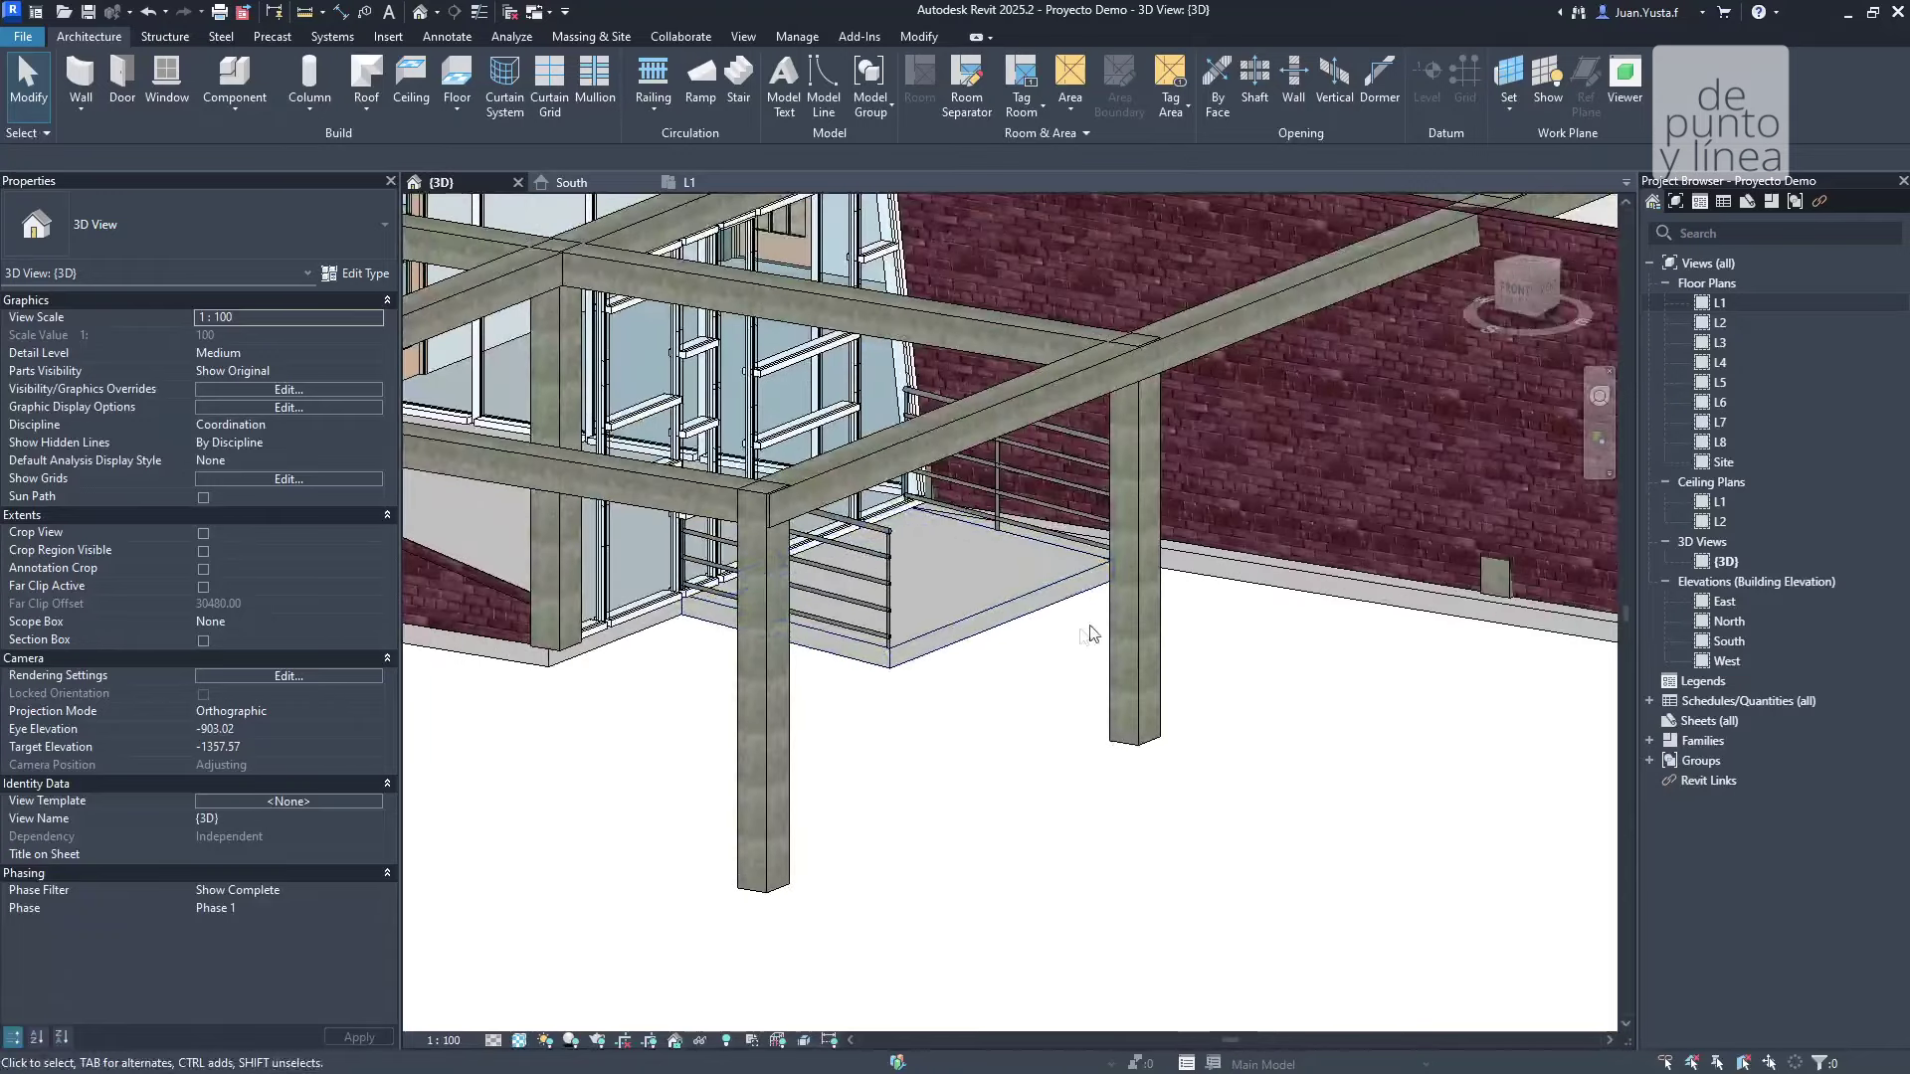
pyautogui.click(1044, 600)
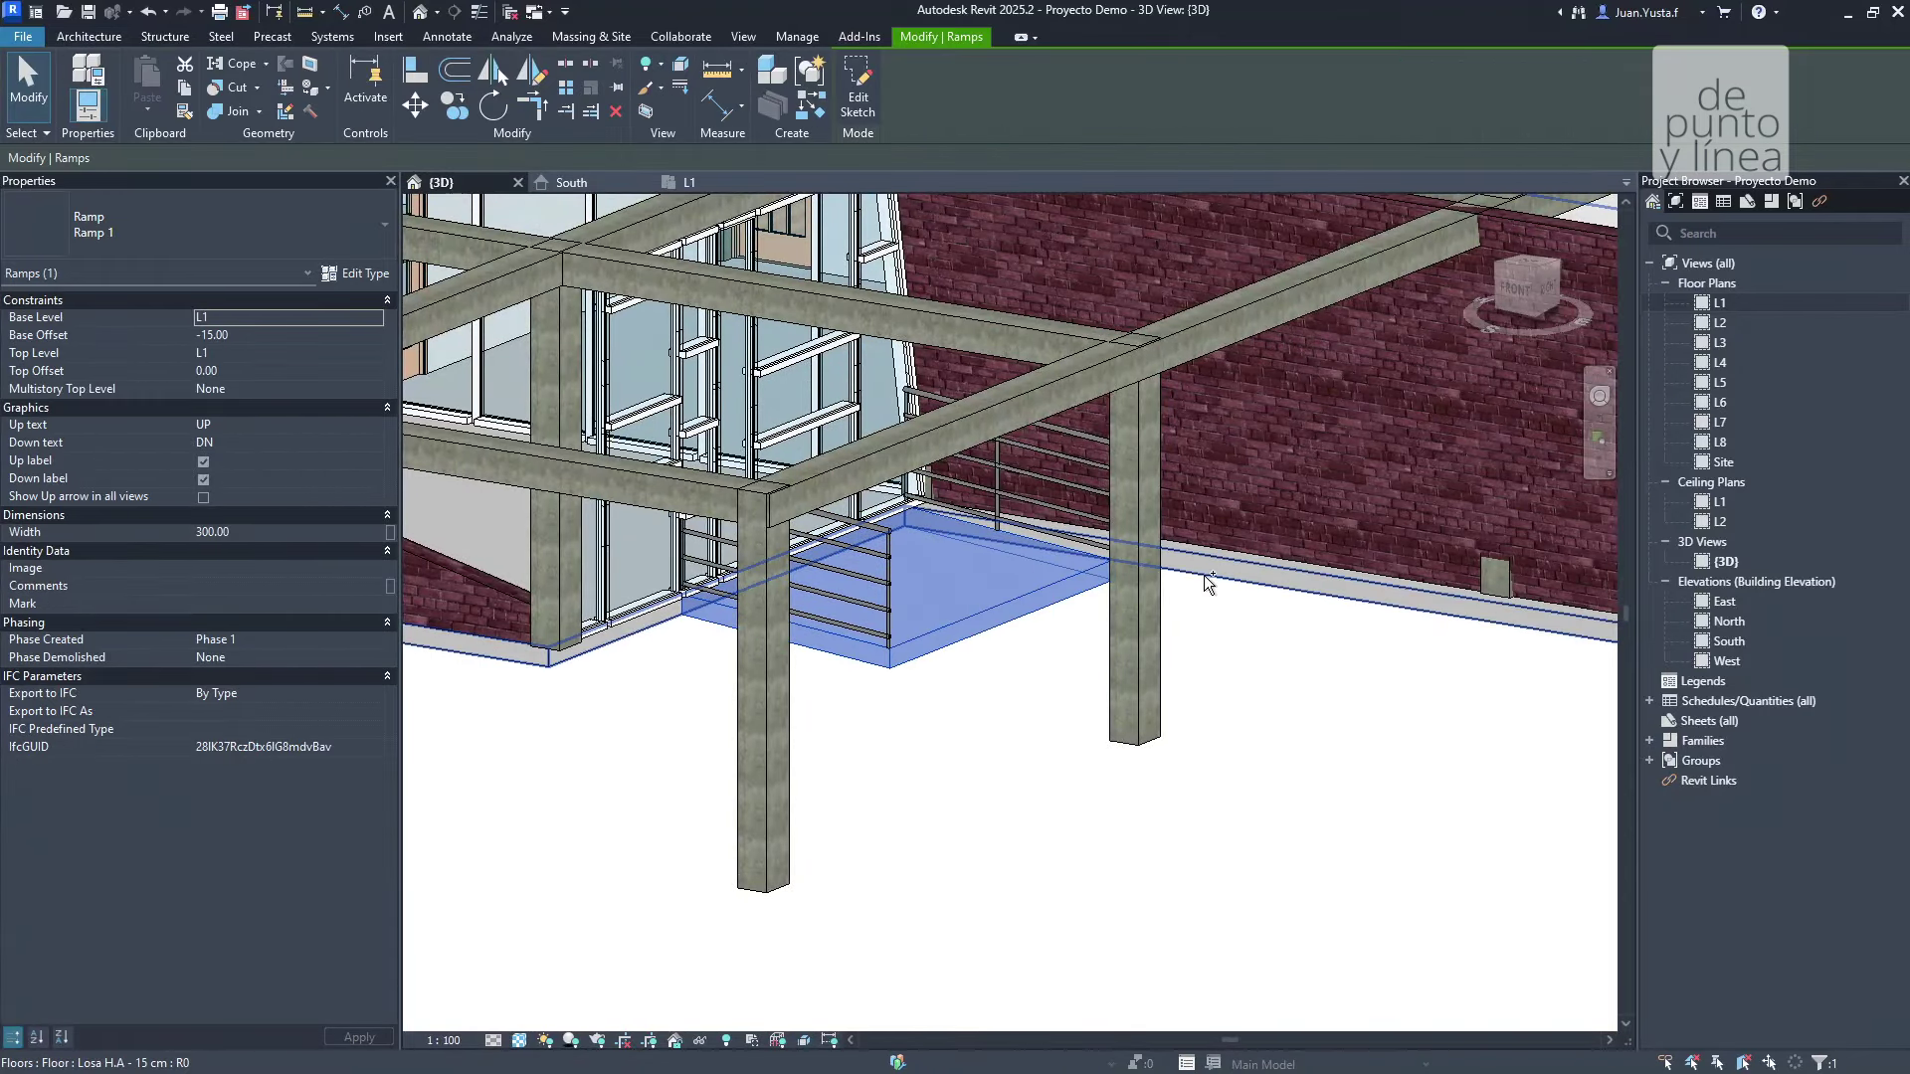
pyautogui.press('Escape')
pyautogui.keyDown('shift'); pyautogui.moveTo(1237, 648); pyautogui.dragTo(1009, 624, button='middle'); pyautogui.keyUp('shift')
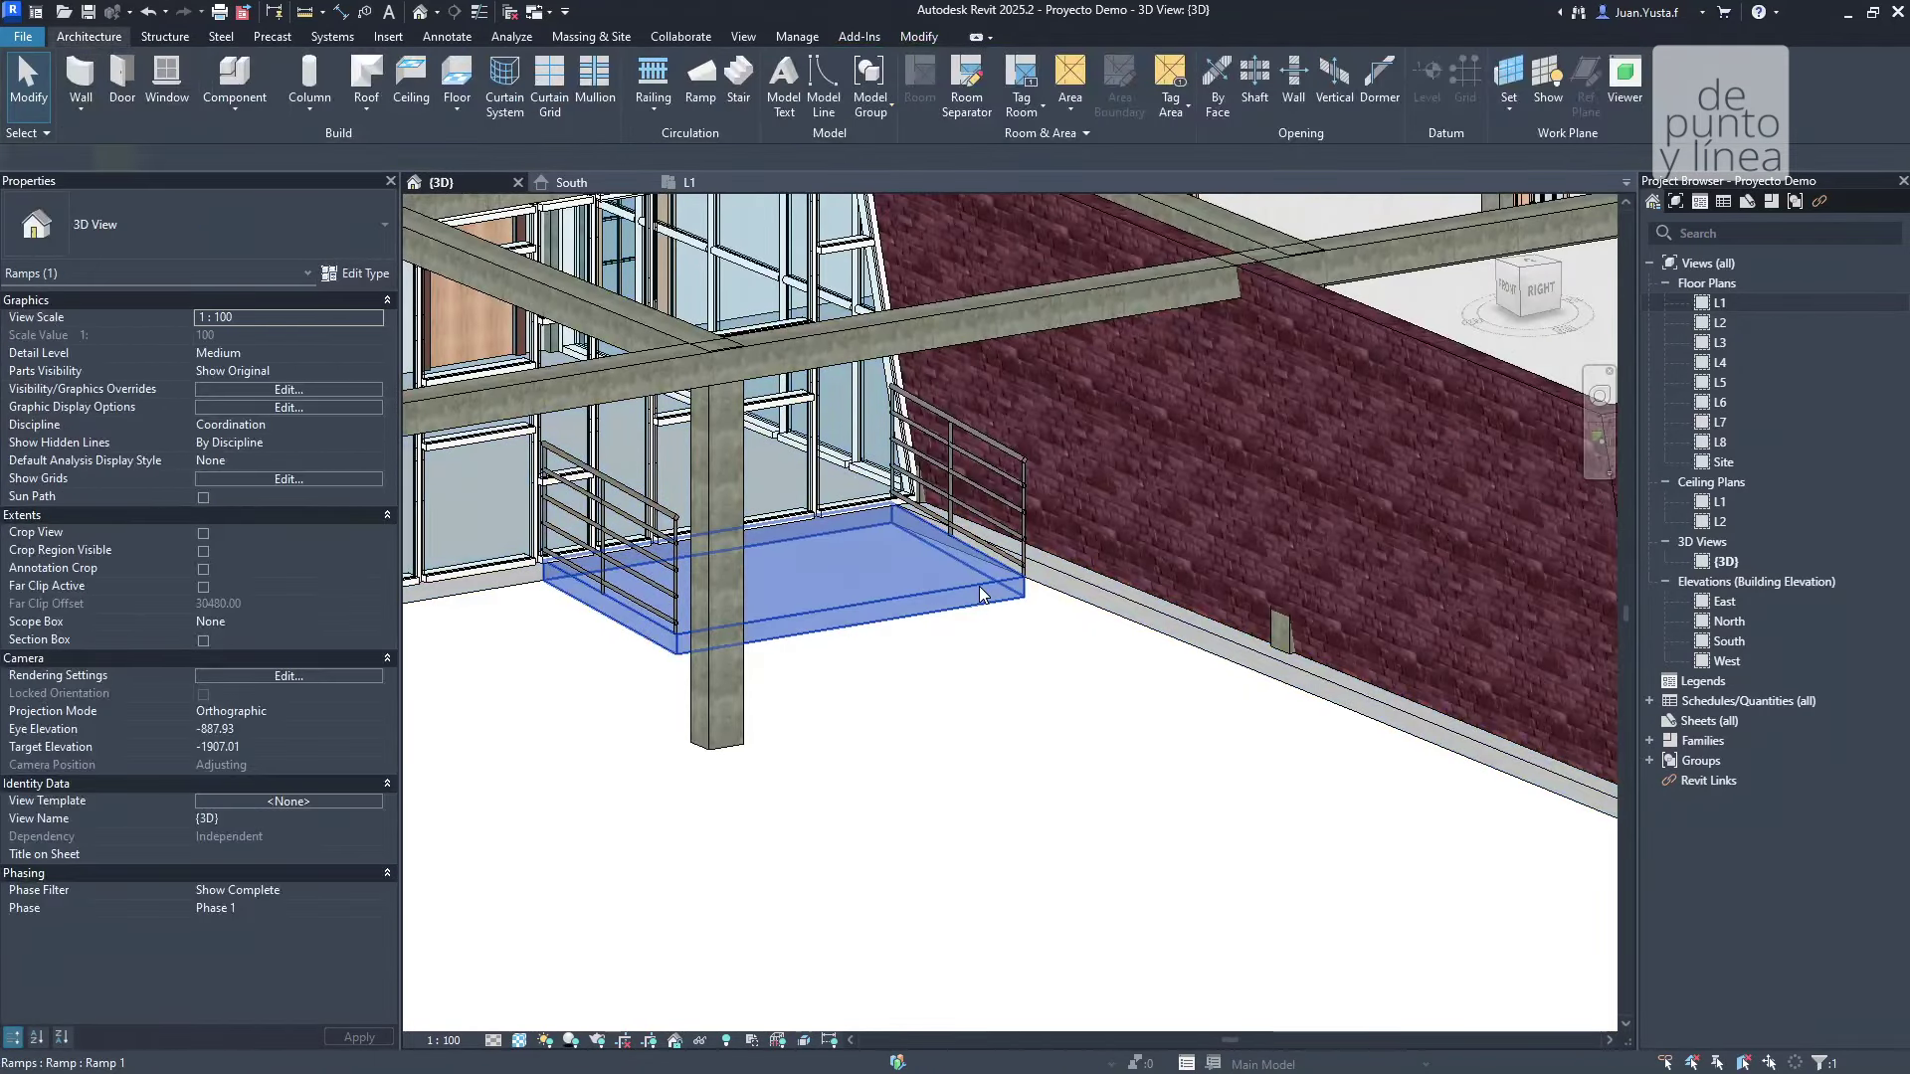
pyautogui.click(979, 587)
pyautogui.keyDown('shift'); pyautogui.moveTo(1072, 658); pyautogui.dragTo(983, 753, button='middle'); pyautogui.keyUp('shift')
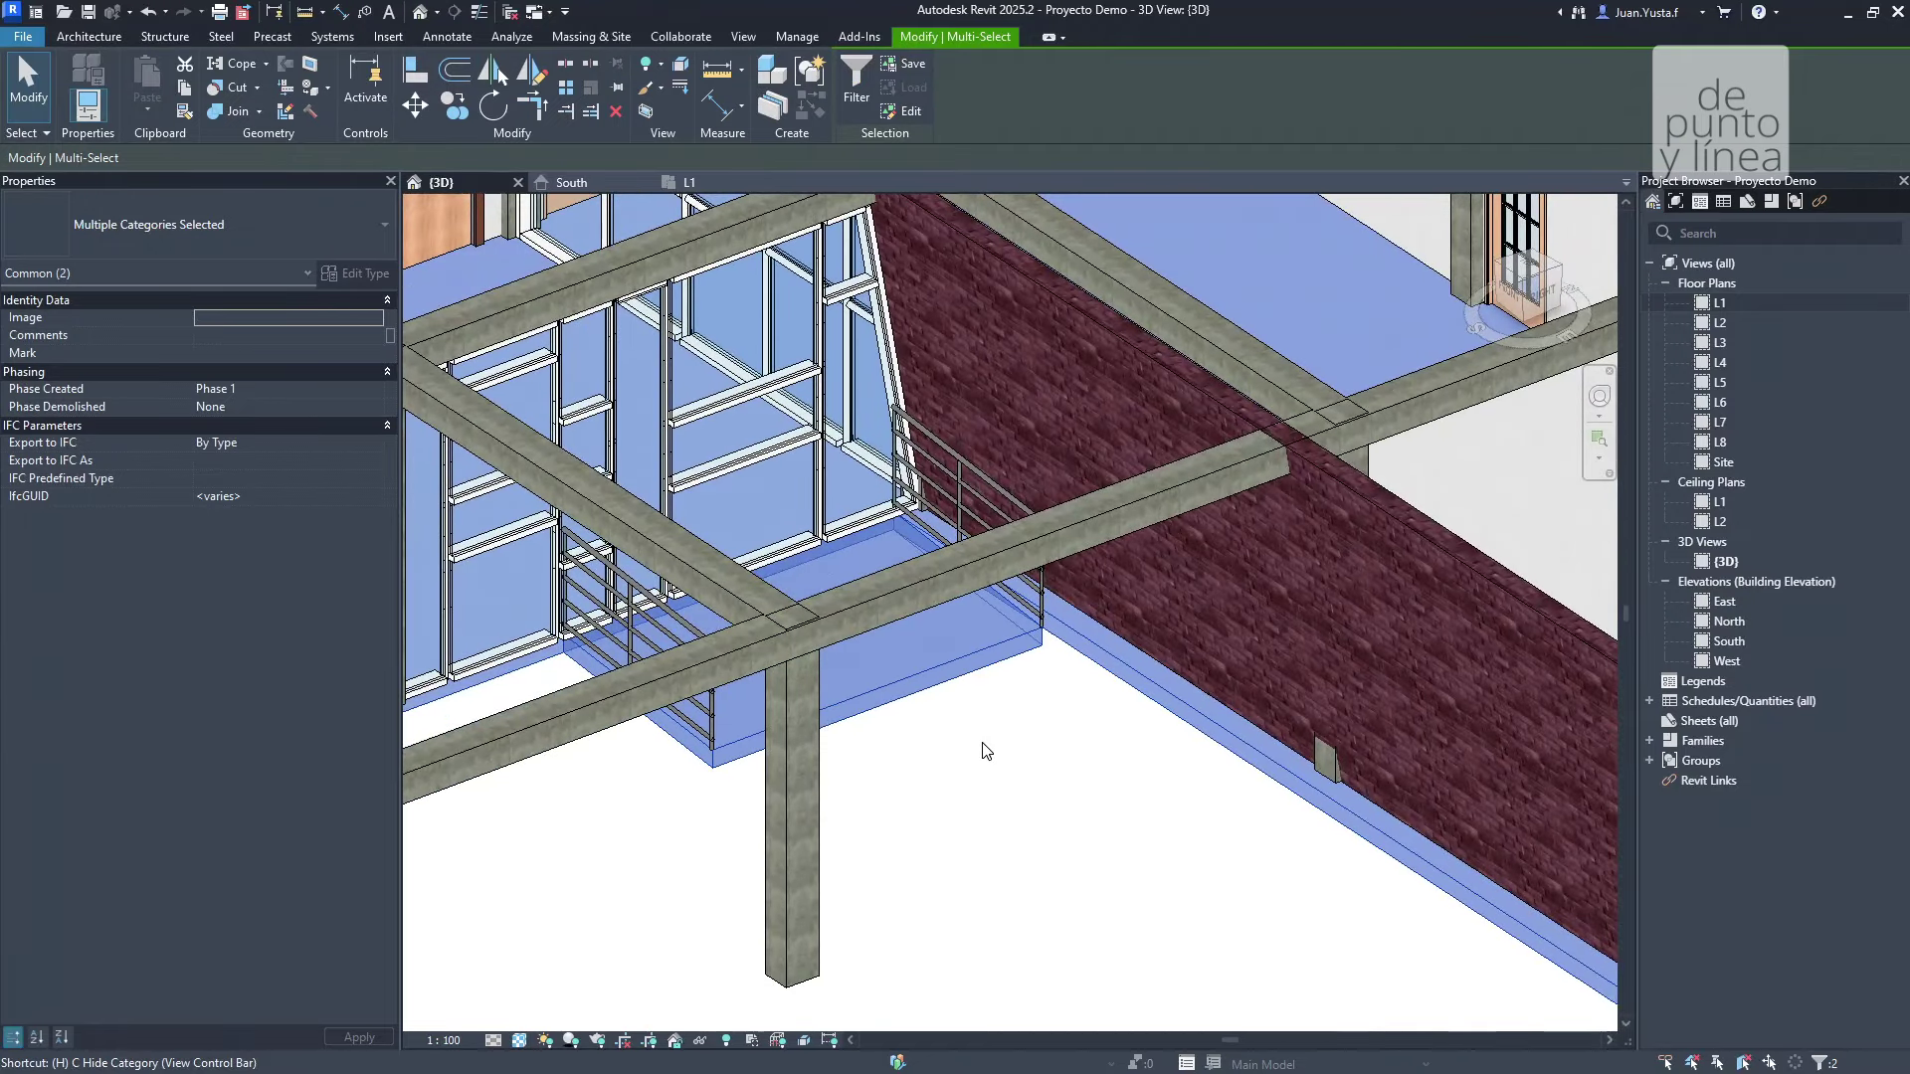
pyautogui.press('h')
pyautogui.press('h')
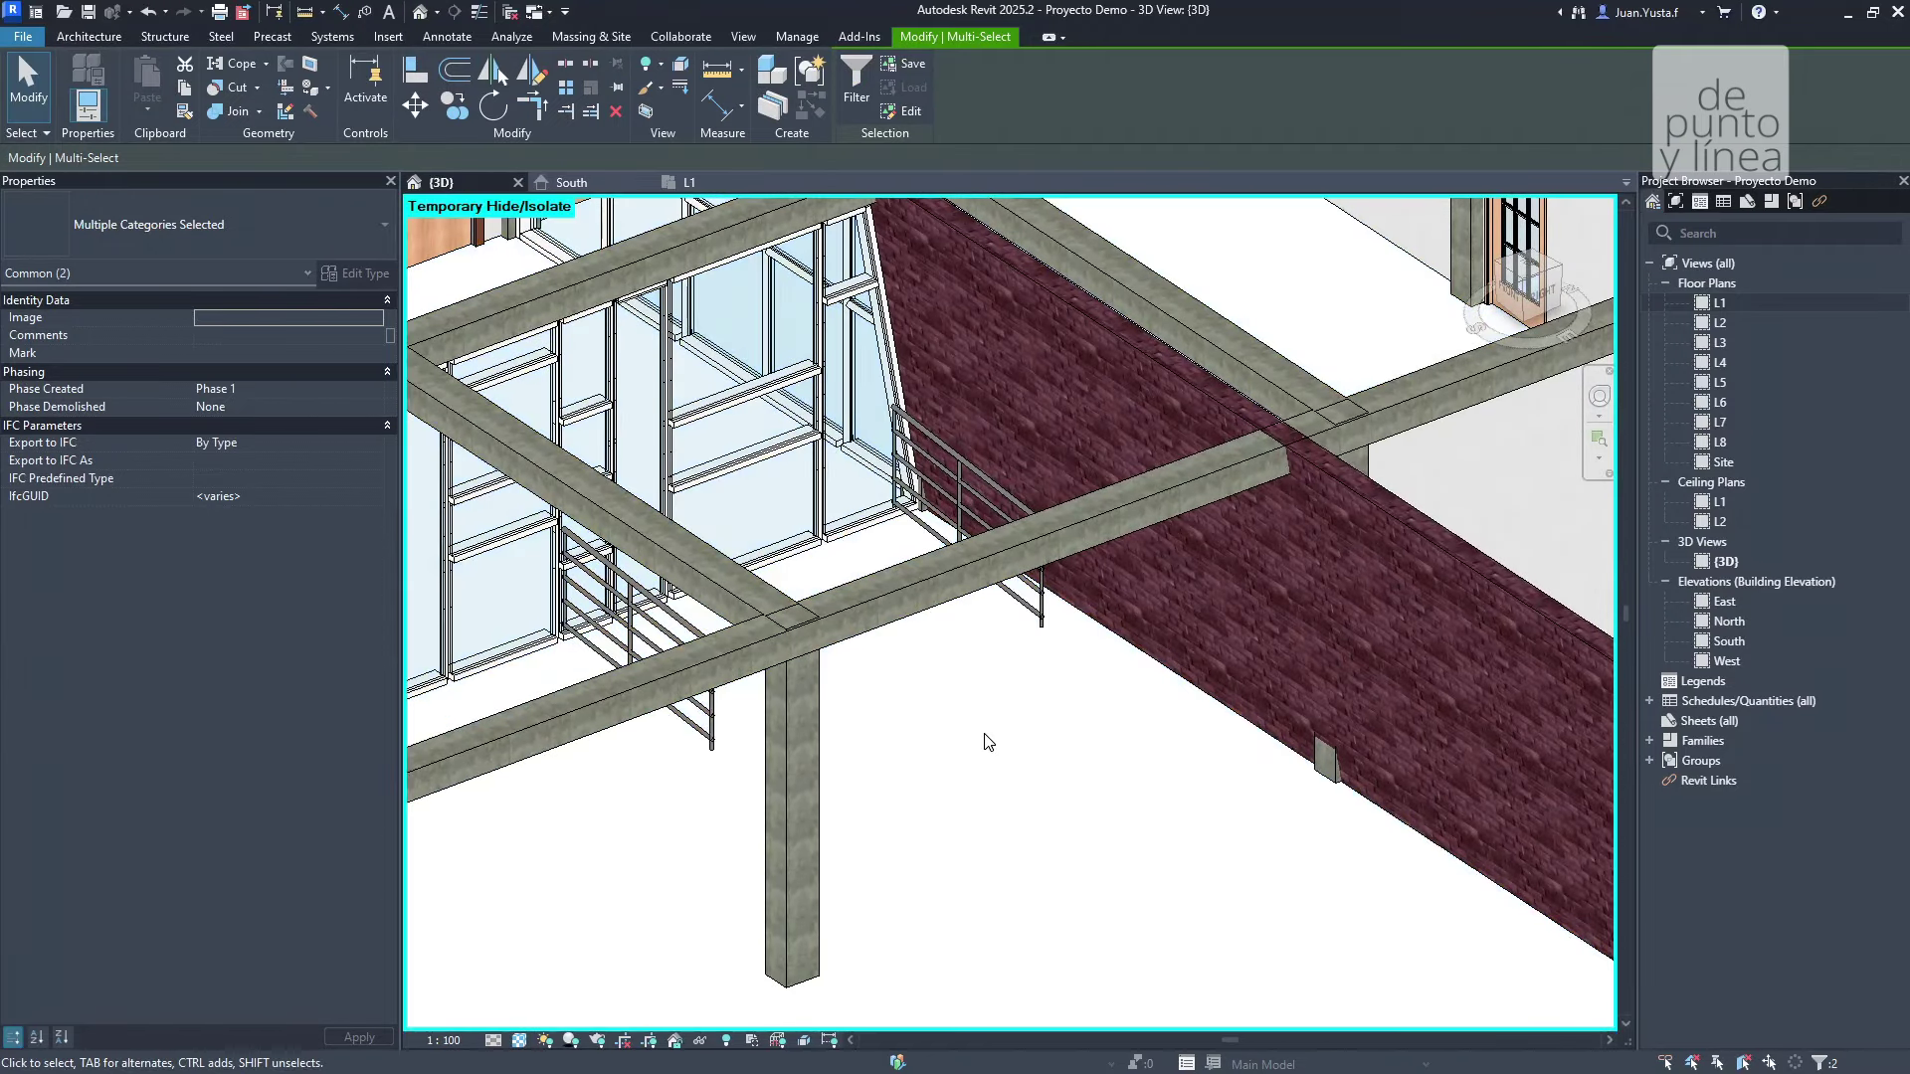
pyautogui.press('h')
pyautogui.press('r')
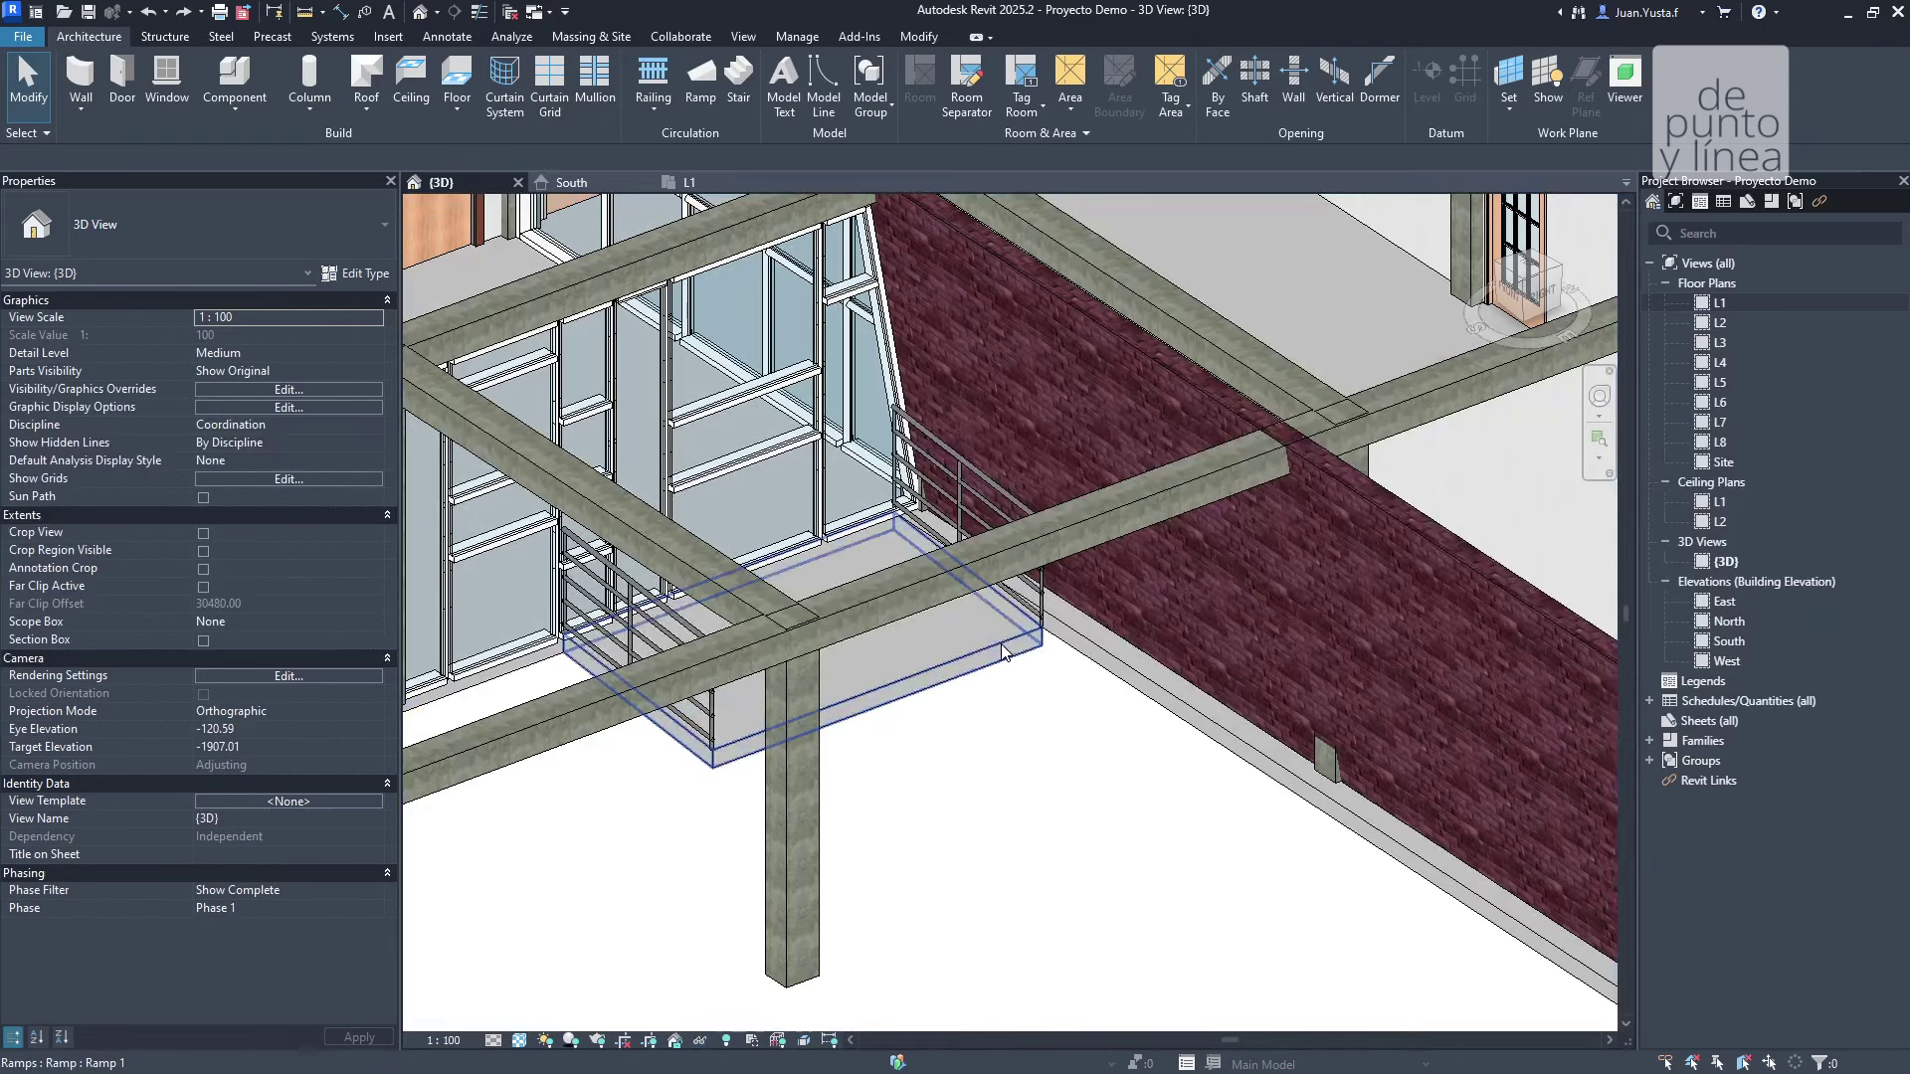
pyautogui.click(1100, 649)
pyautogui.press('h')
pyautogui.press('i')
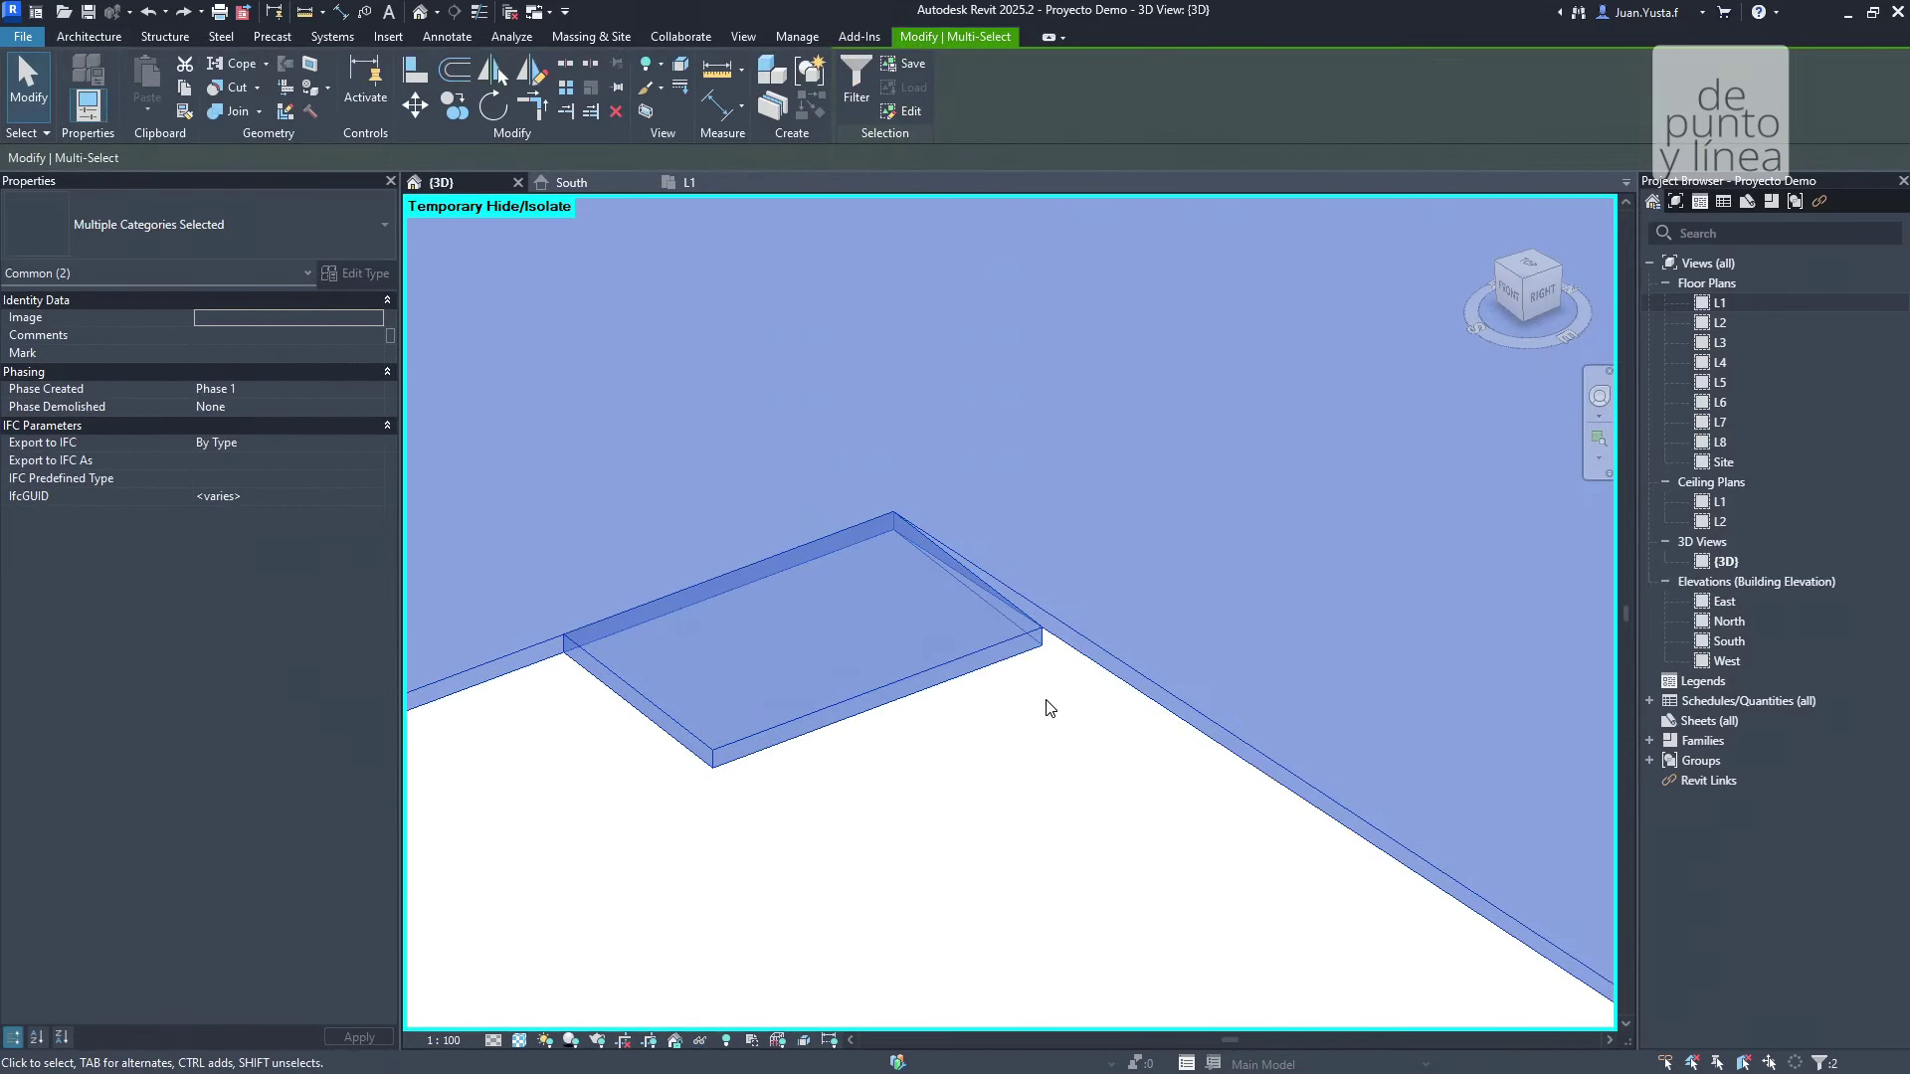
pyautogui.press('Escape')
pyautogui.moveTo(1143, 725)
pyautogui.keyDown('shift'); pyautogui.mouseDown(button='middle')
pyautogui.moveTo(1125, 703)
pyautogui.moveTo(988, 732)
pyautogui.moveTo(1142, 623)
pyautogui.mouseUp(button='middle'); pyautogui.keyUp('shift')
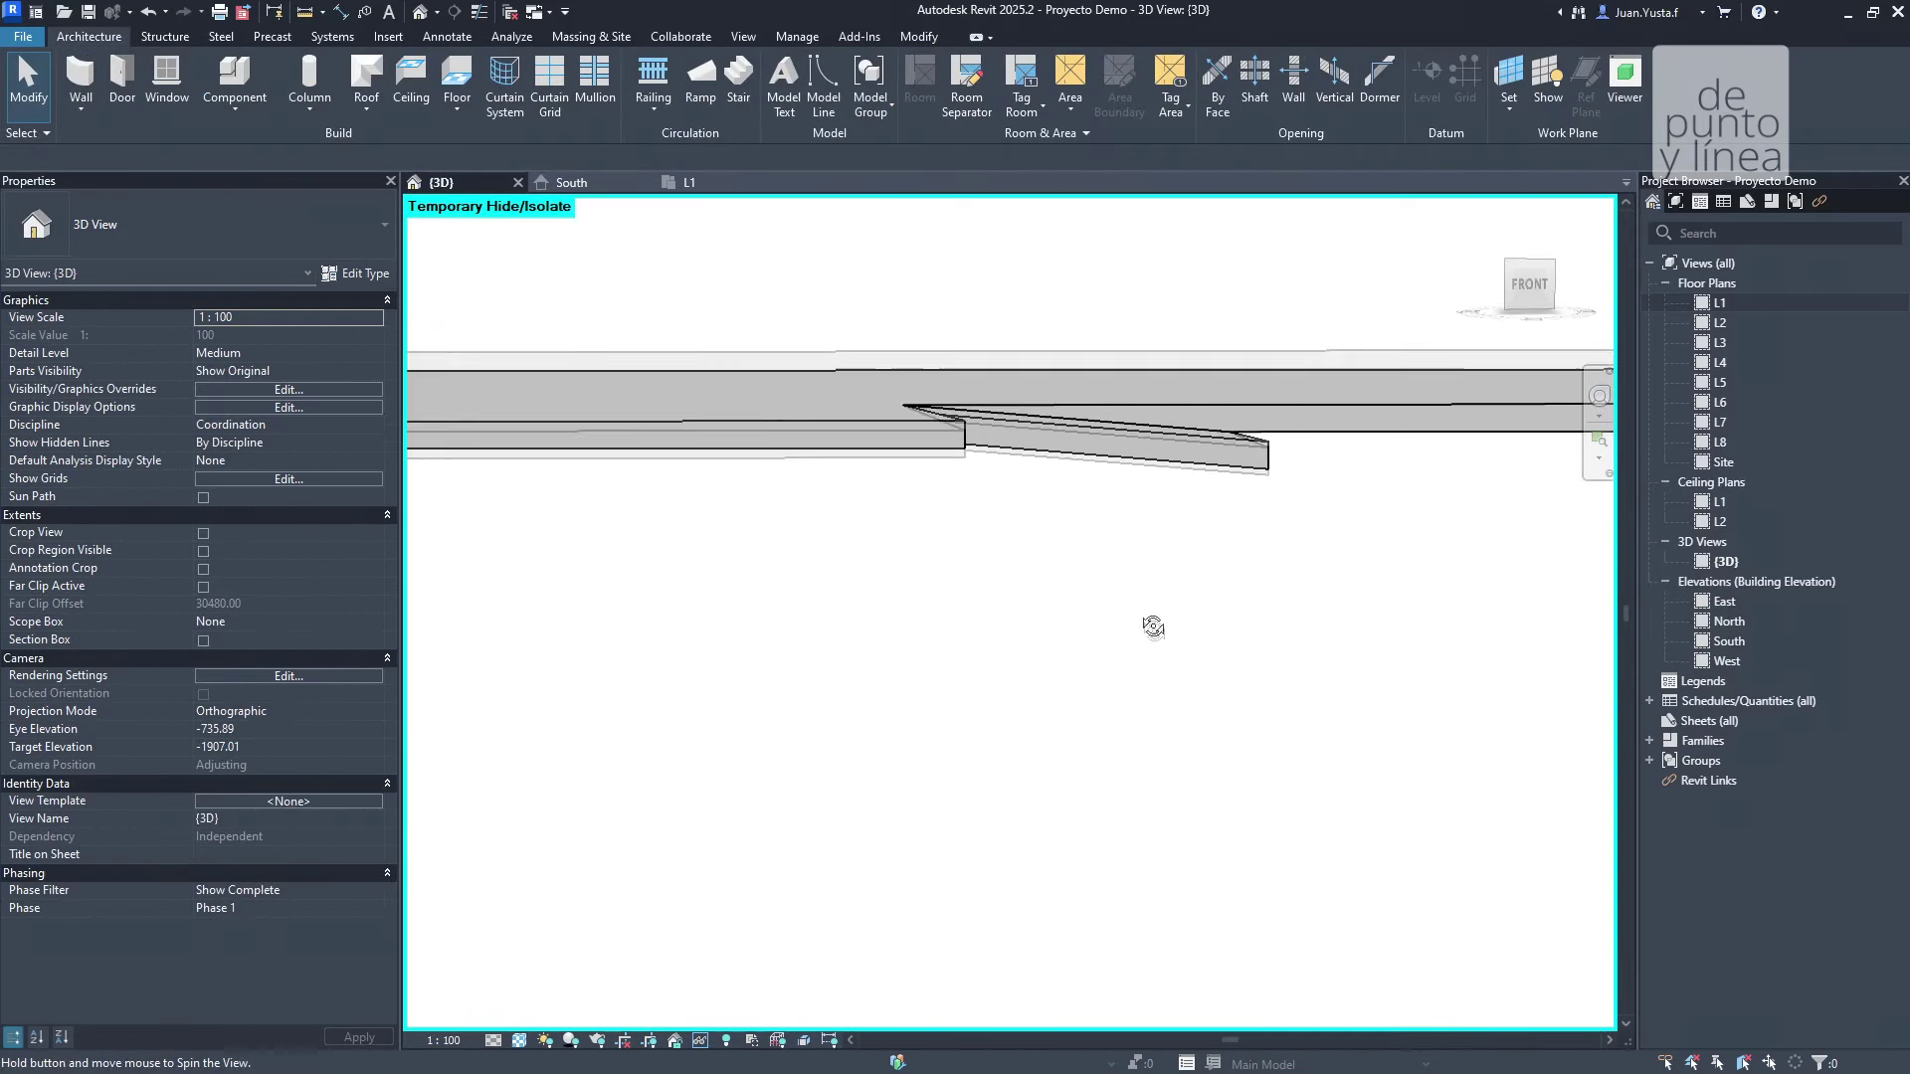
pyautogui.click(1250, 453)
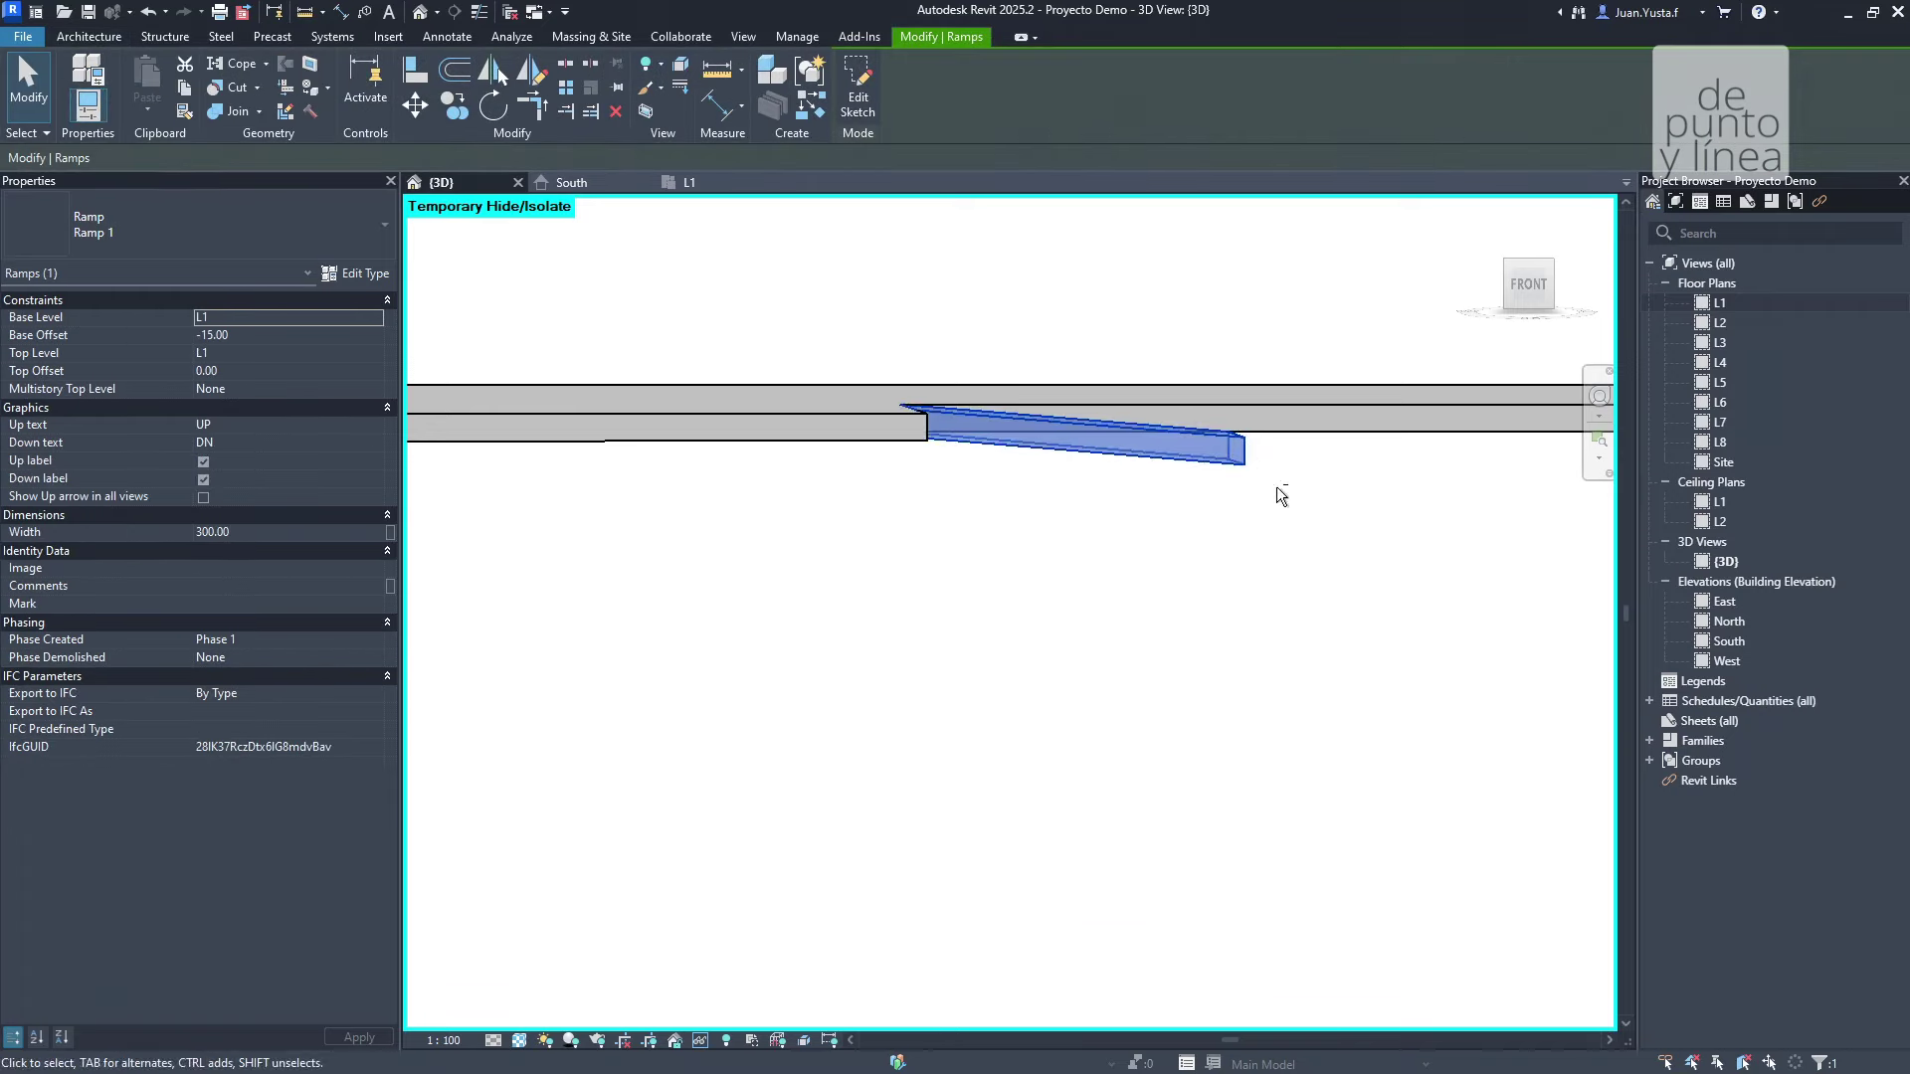
pyautogui.keyDown('shift'); pyautogui.moveTo(1274, 494); pyautogui.dragTo(1354, 356, button='middle'); pyautogui.keyUp('shift')
pyautogui.press('Escape')
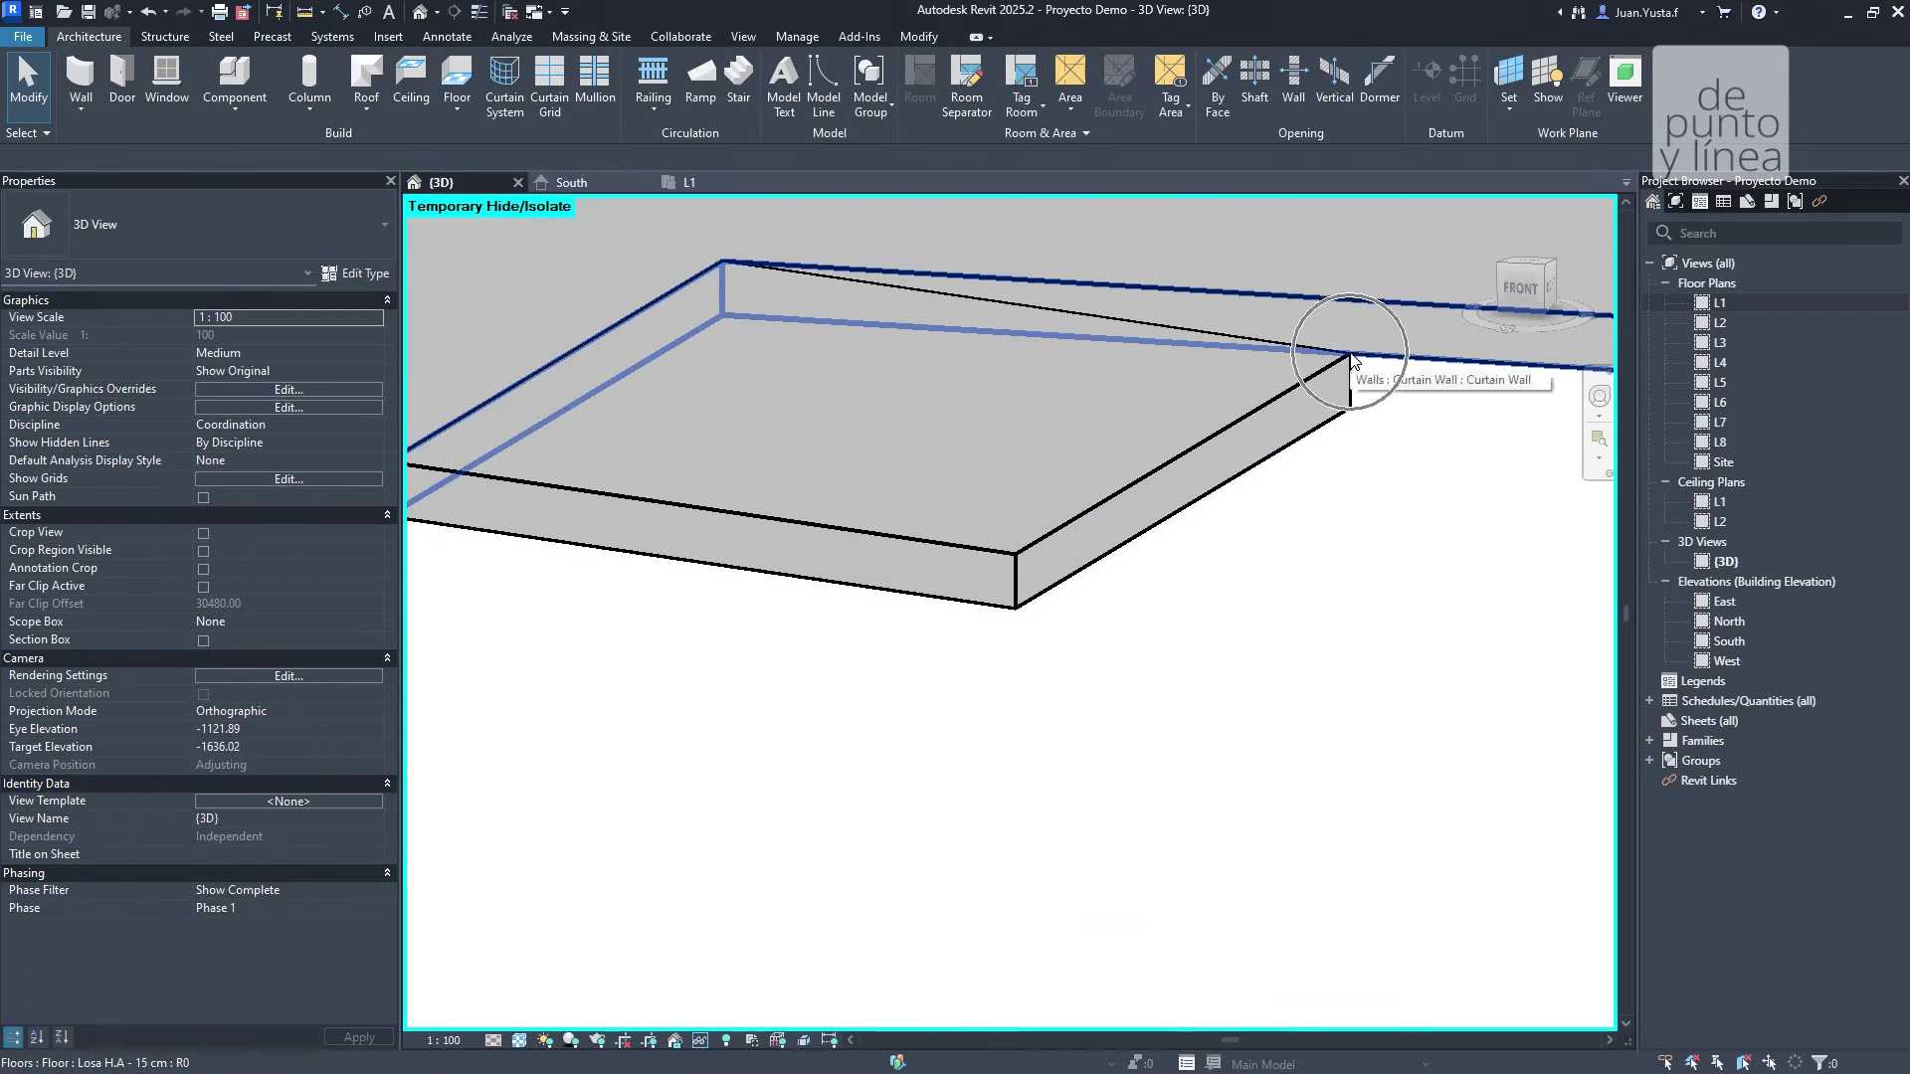
pyautogui.scroll(-3, 714, 260)
pyautogui.scroll(-2, 878, 431)
pyautogui.click(982, 651)
pyautogui.scroll(-3, 1035, 687)
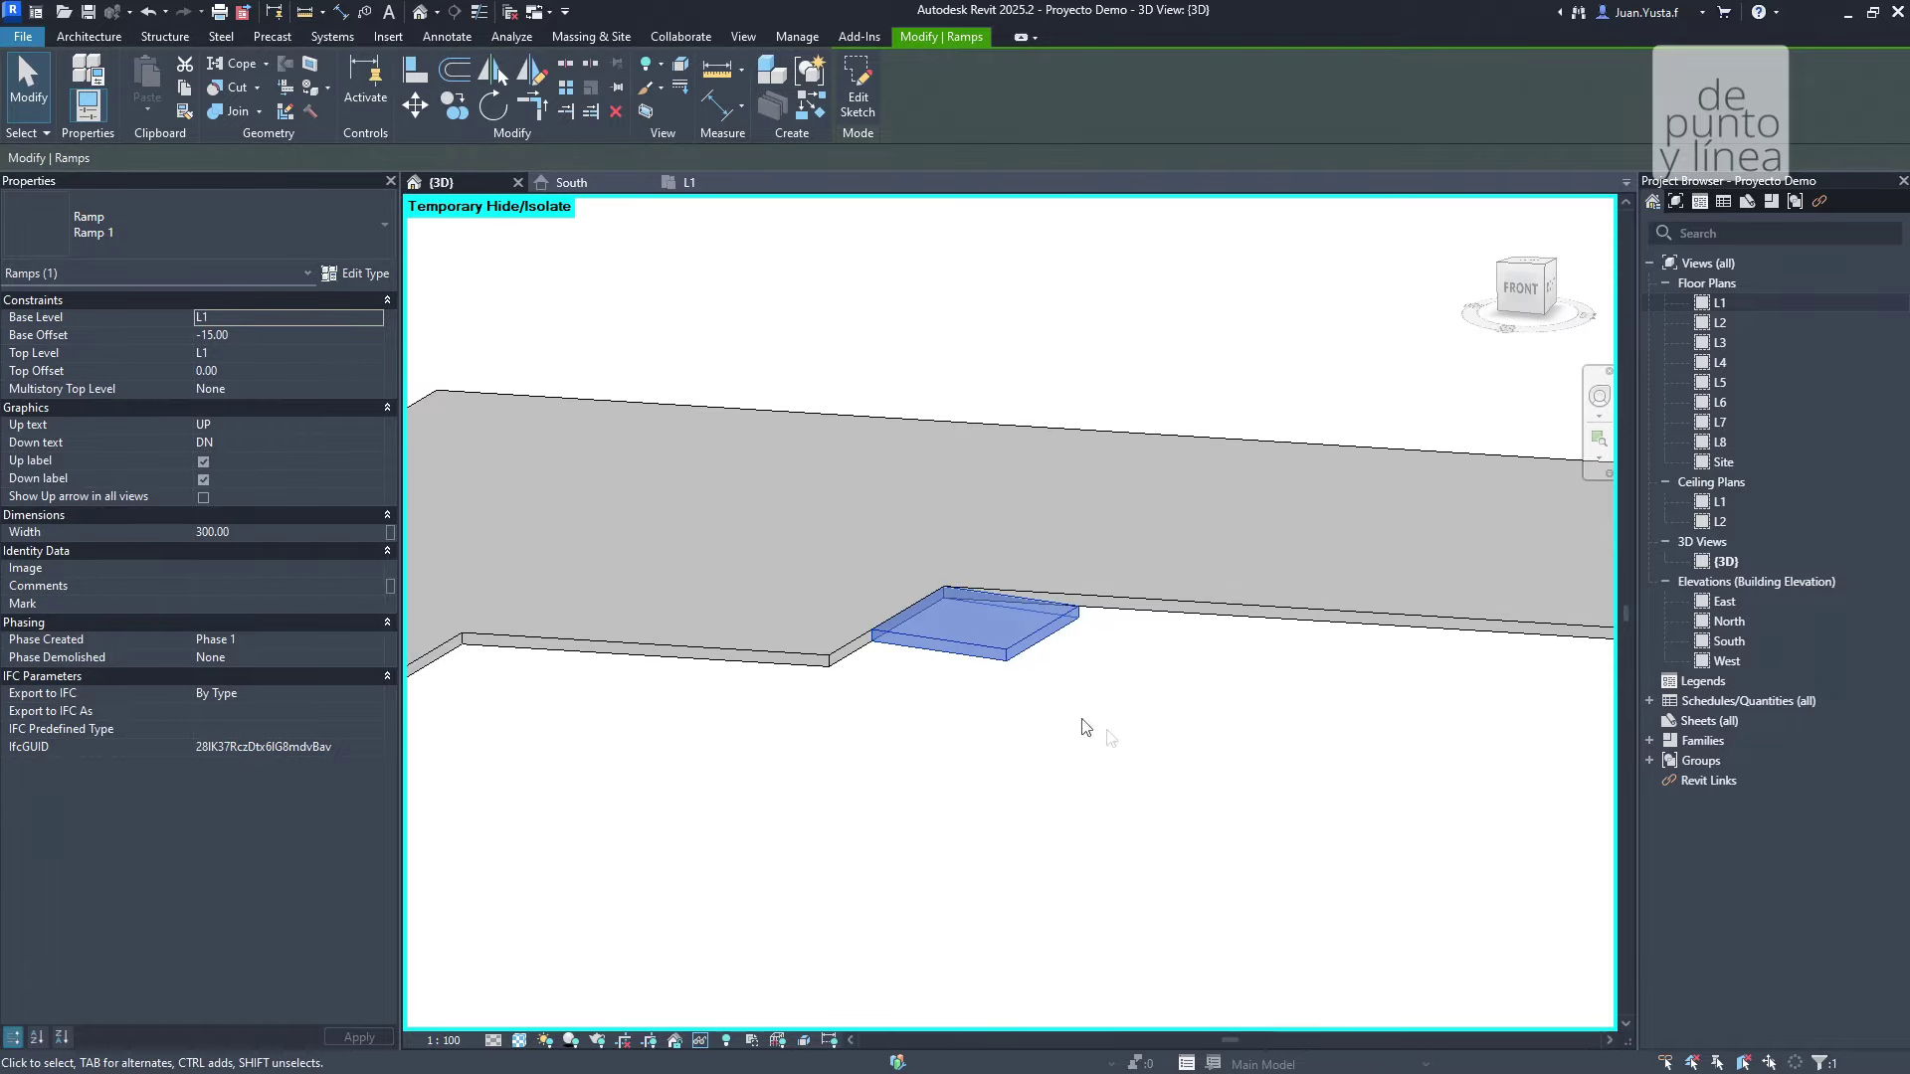
pyautogui.keyDown('shift'); pyautogui.moveTo(1082, 718); pyautogui.dragTo(971, 808, button='middle'); pyautogui.keyUp('shift')
pyautogui.press('Escape')
pyautogui.keyDown('shift'); pyautogui.moveTo(993, 694); pyautogui.dragTo(980, 696, button='middle'); pyautogui.keyUp('shift')
pyautogui.scroll(3, 980, 696)
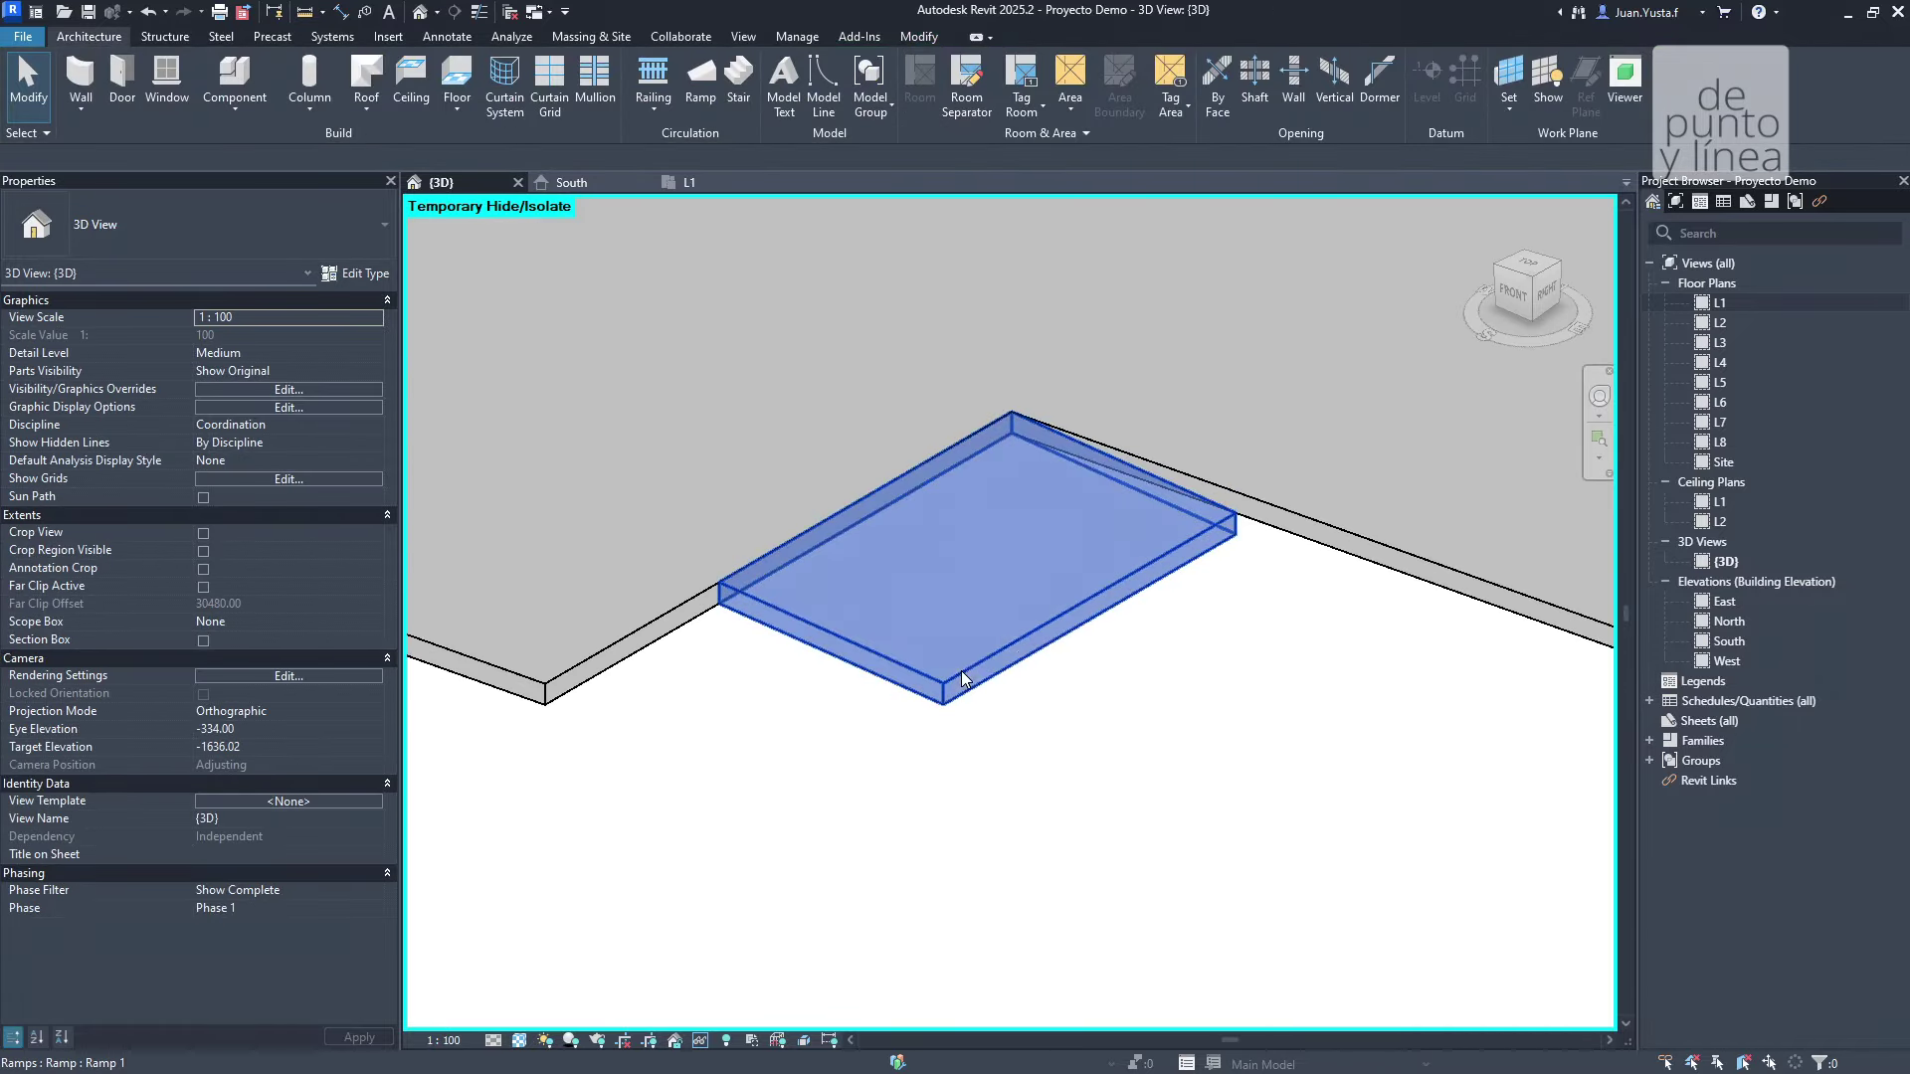
pyautogui.click(961, 671)
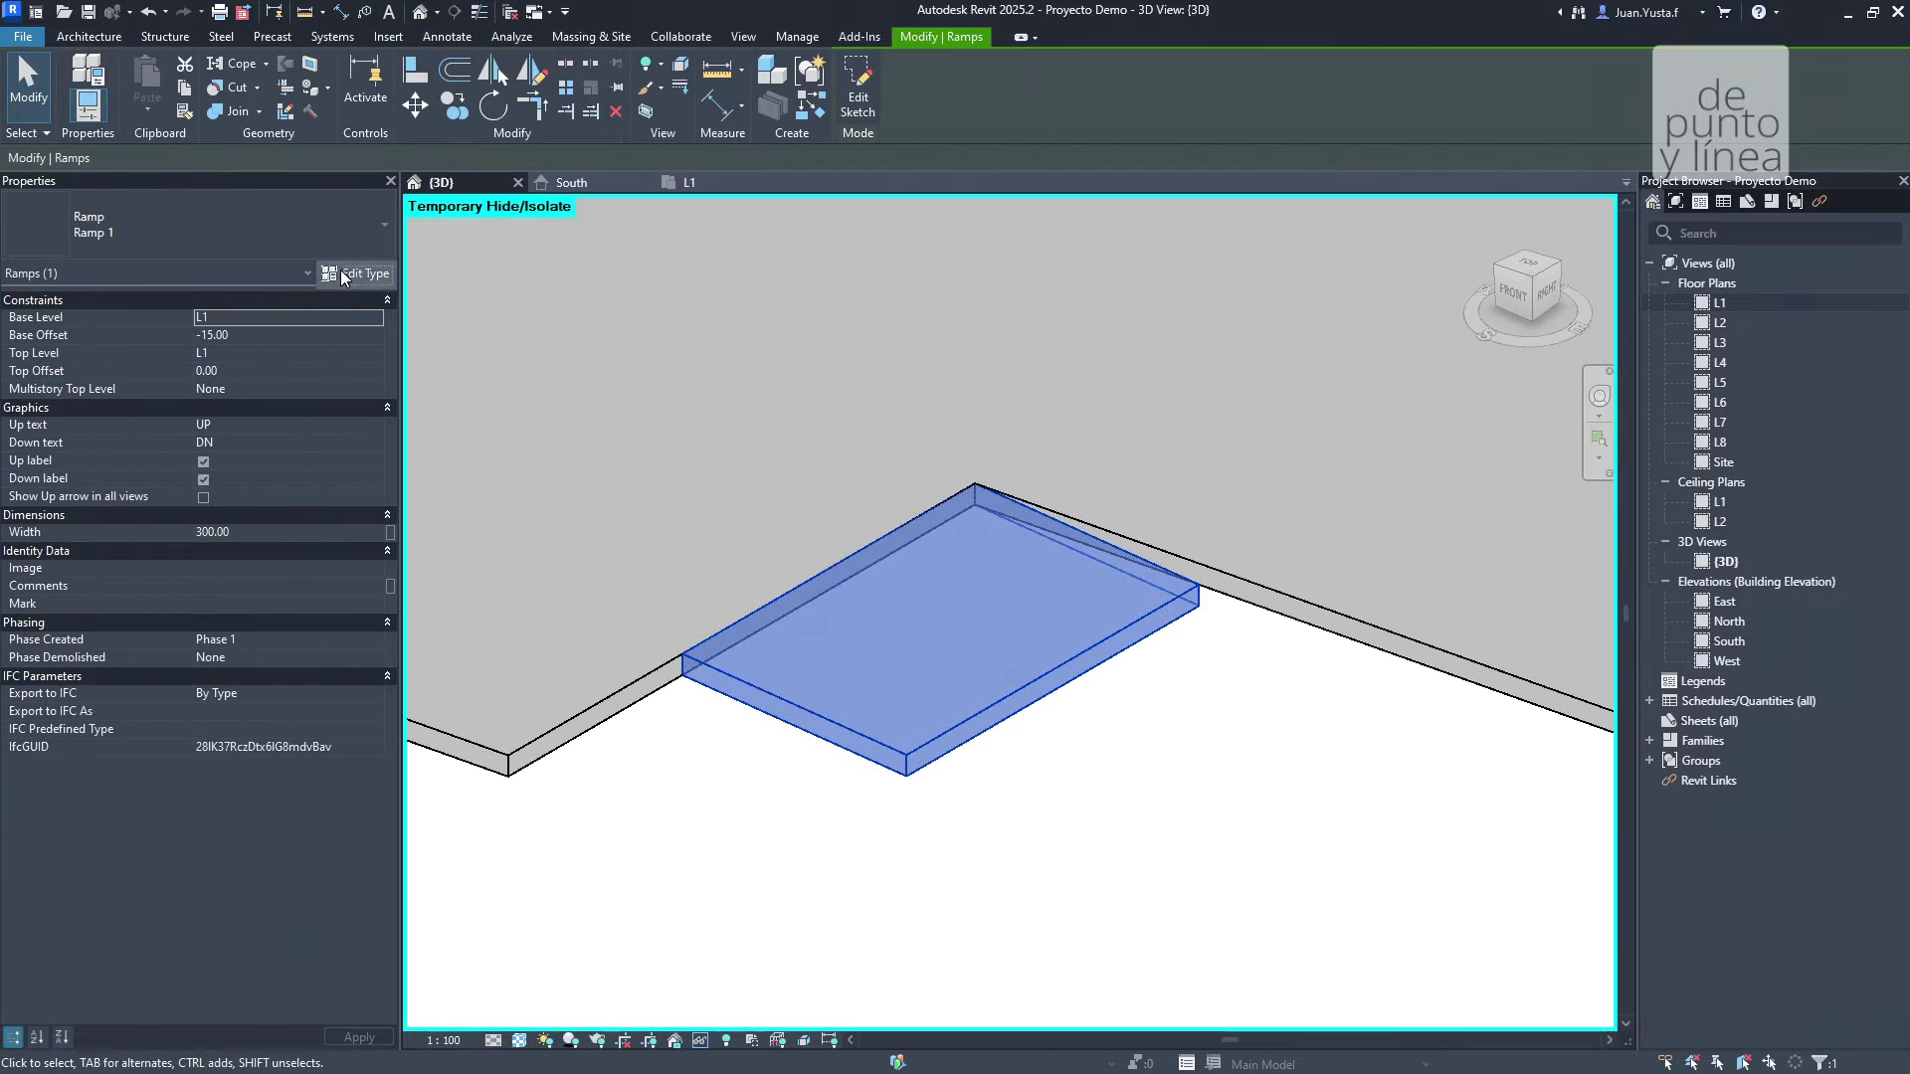
# Change the Ramp 1 type shape from Thick to Solid and apply it.
pyautogui.click(344, 277)
pyautogui.moveTo(1035, 264); pyautogui.dragTo(1451, 249)
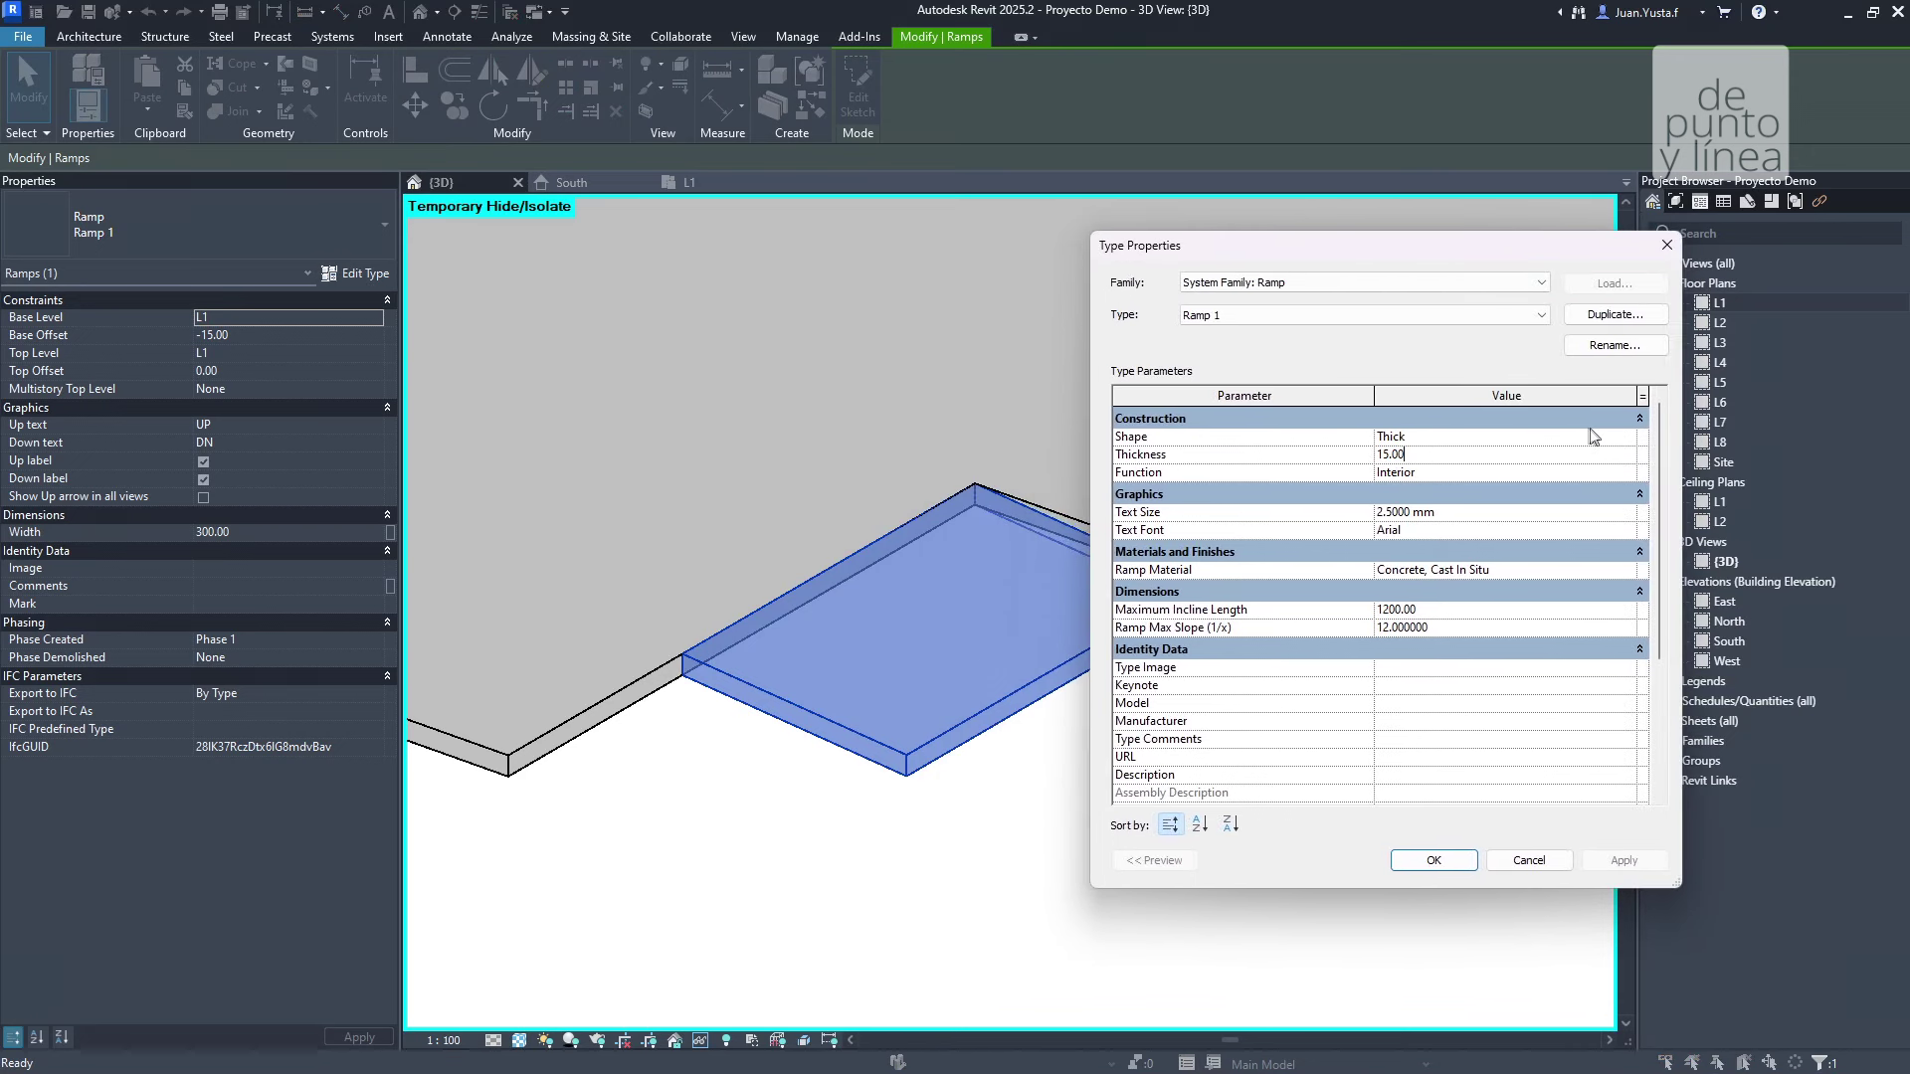
pyautogui.click(1628, 439)
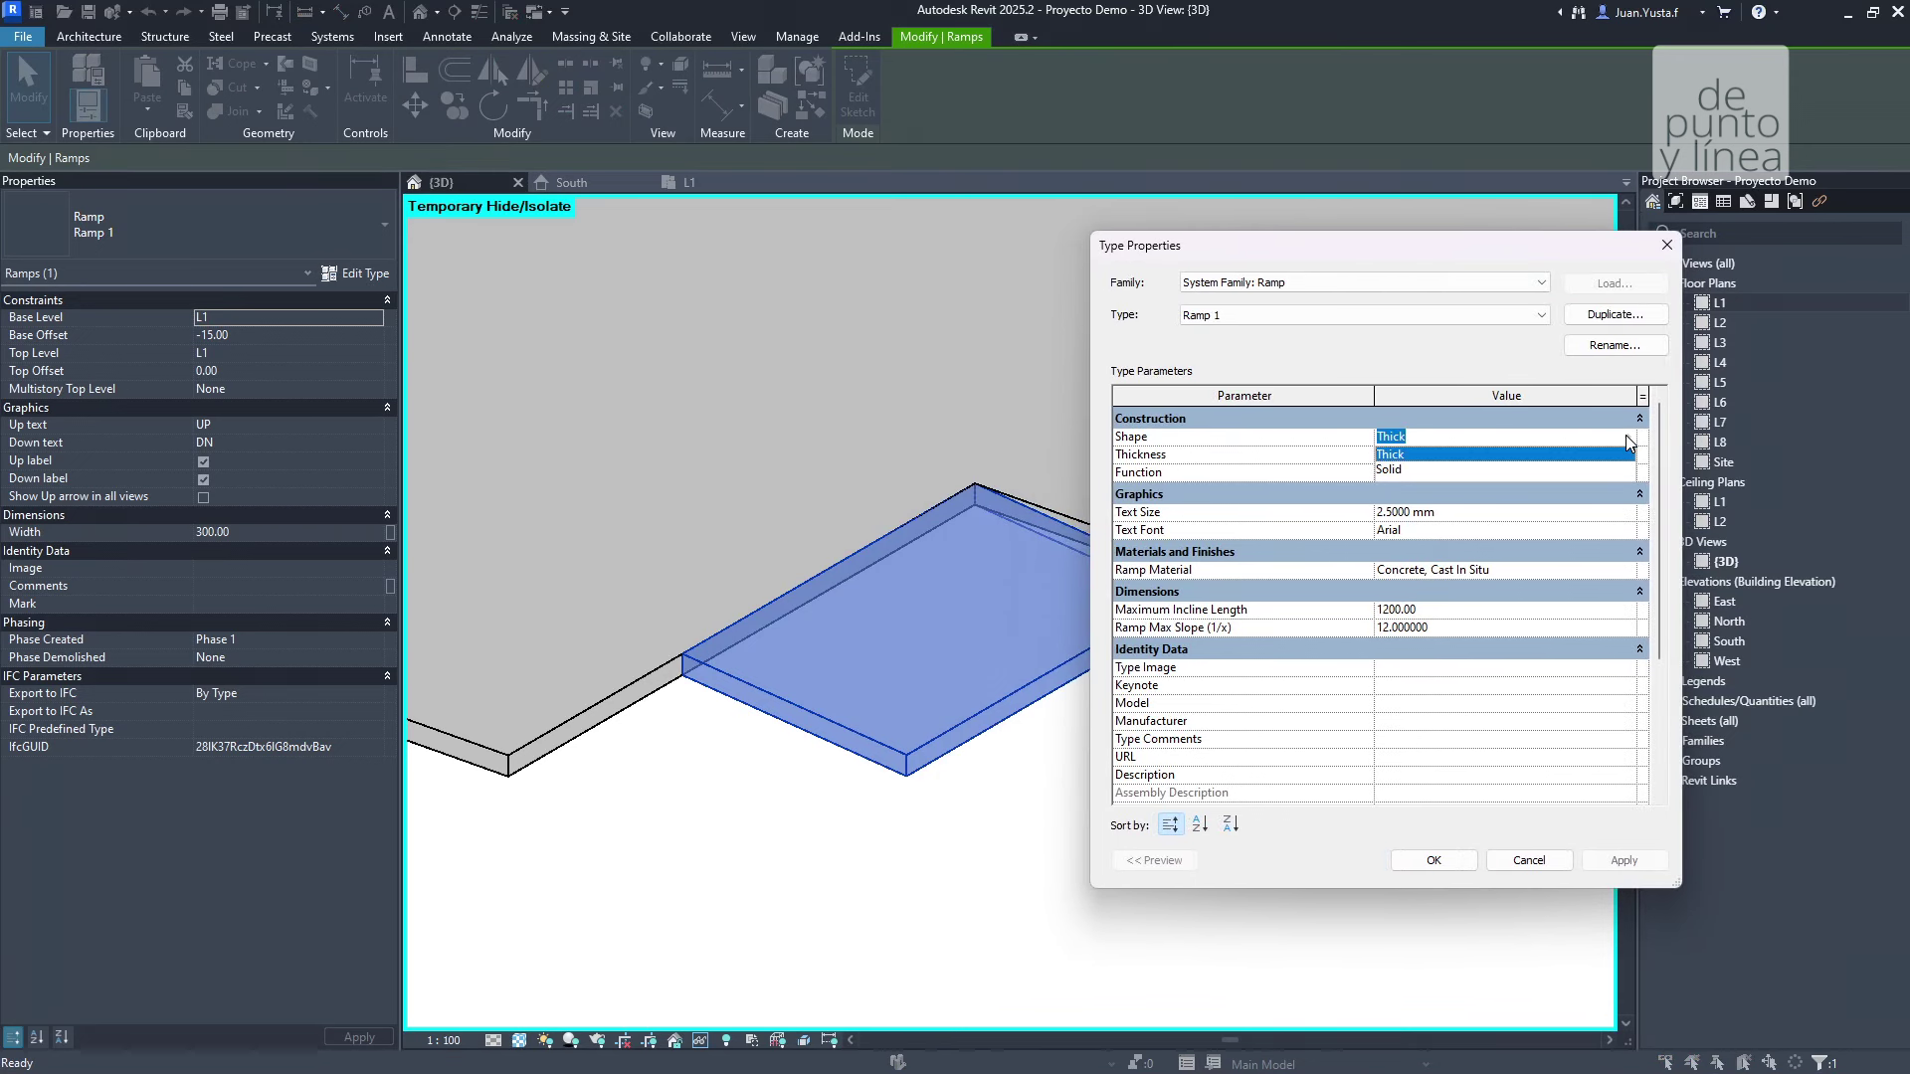
pyautogui.click(1403, 470)
pyautogui.click(1620, 861)
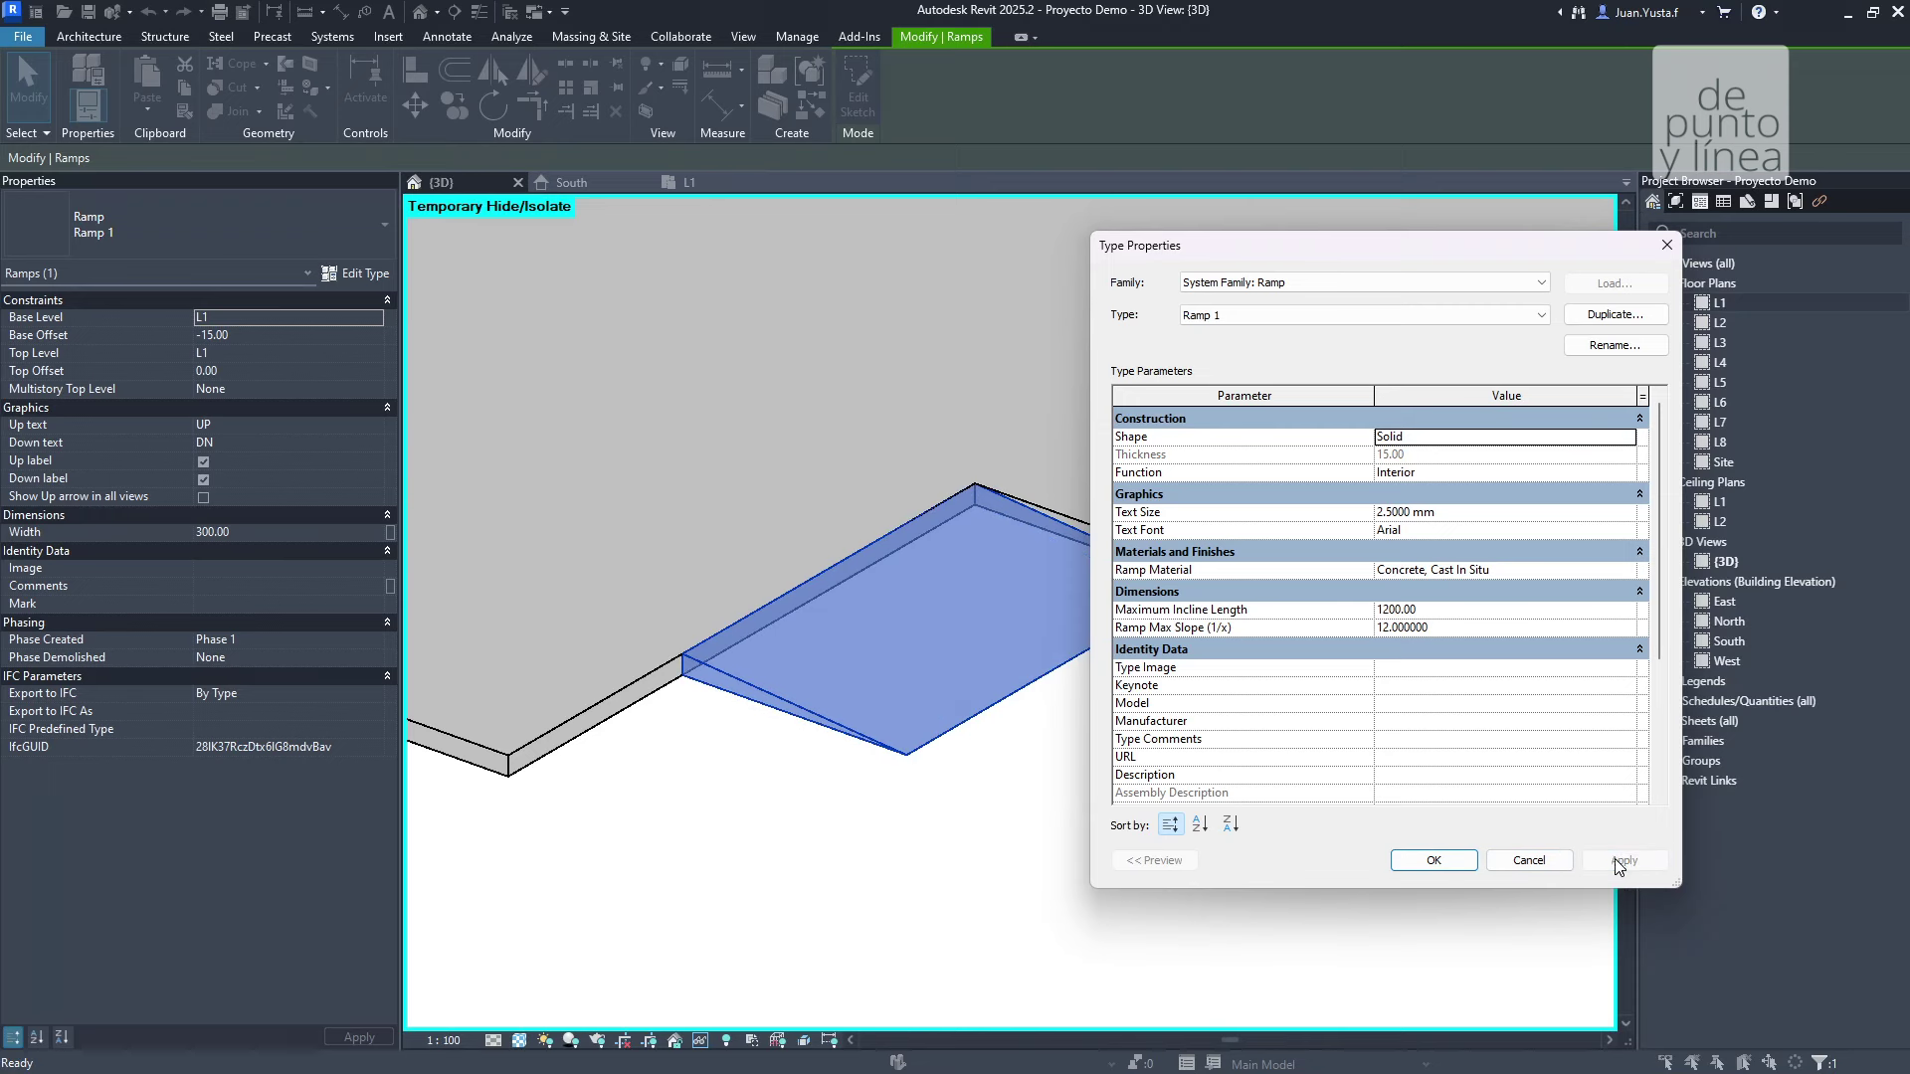
pyautogui.click(1403, 863)
# Orbit around the short ramp to check its new solid wedge shape.
pyautogui.moveTo(1292, 767)
pyautogui.keyDown('shift'); pyautogui.mouseDown(button='middle')
pyautogui.moveTo(1058, 759)
pyautogui.moveTo(1181, 733)
pyautogui.moveTo(865, 662)
pyautogui.mouseUp(button='middle'); pyautogui.keyUp('shift')
pyautogui.click(776, 642)
pyautogui.scroll(3, 768, 639)
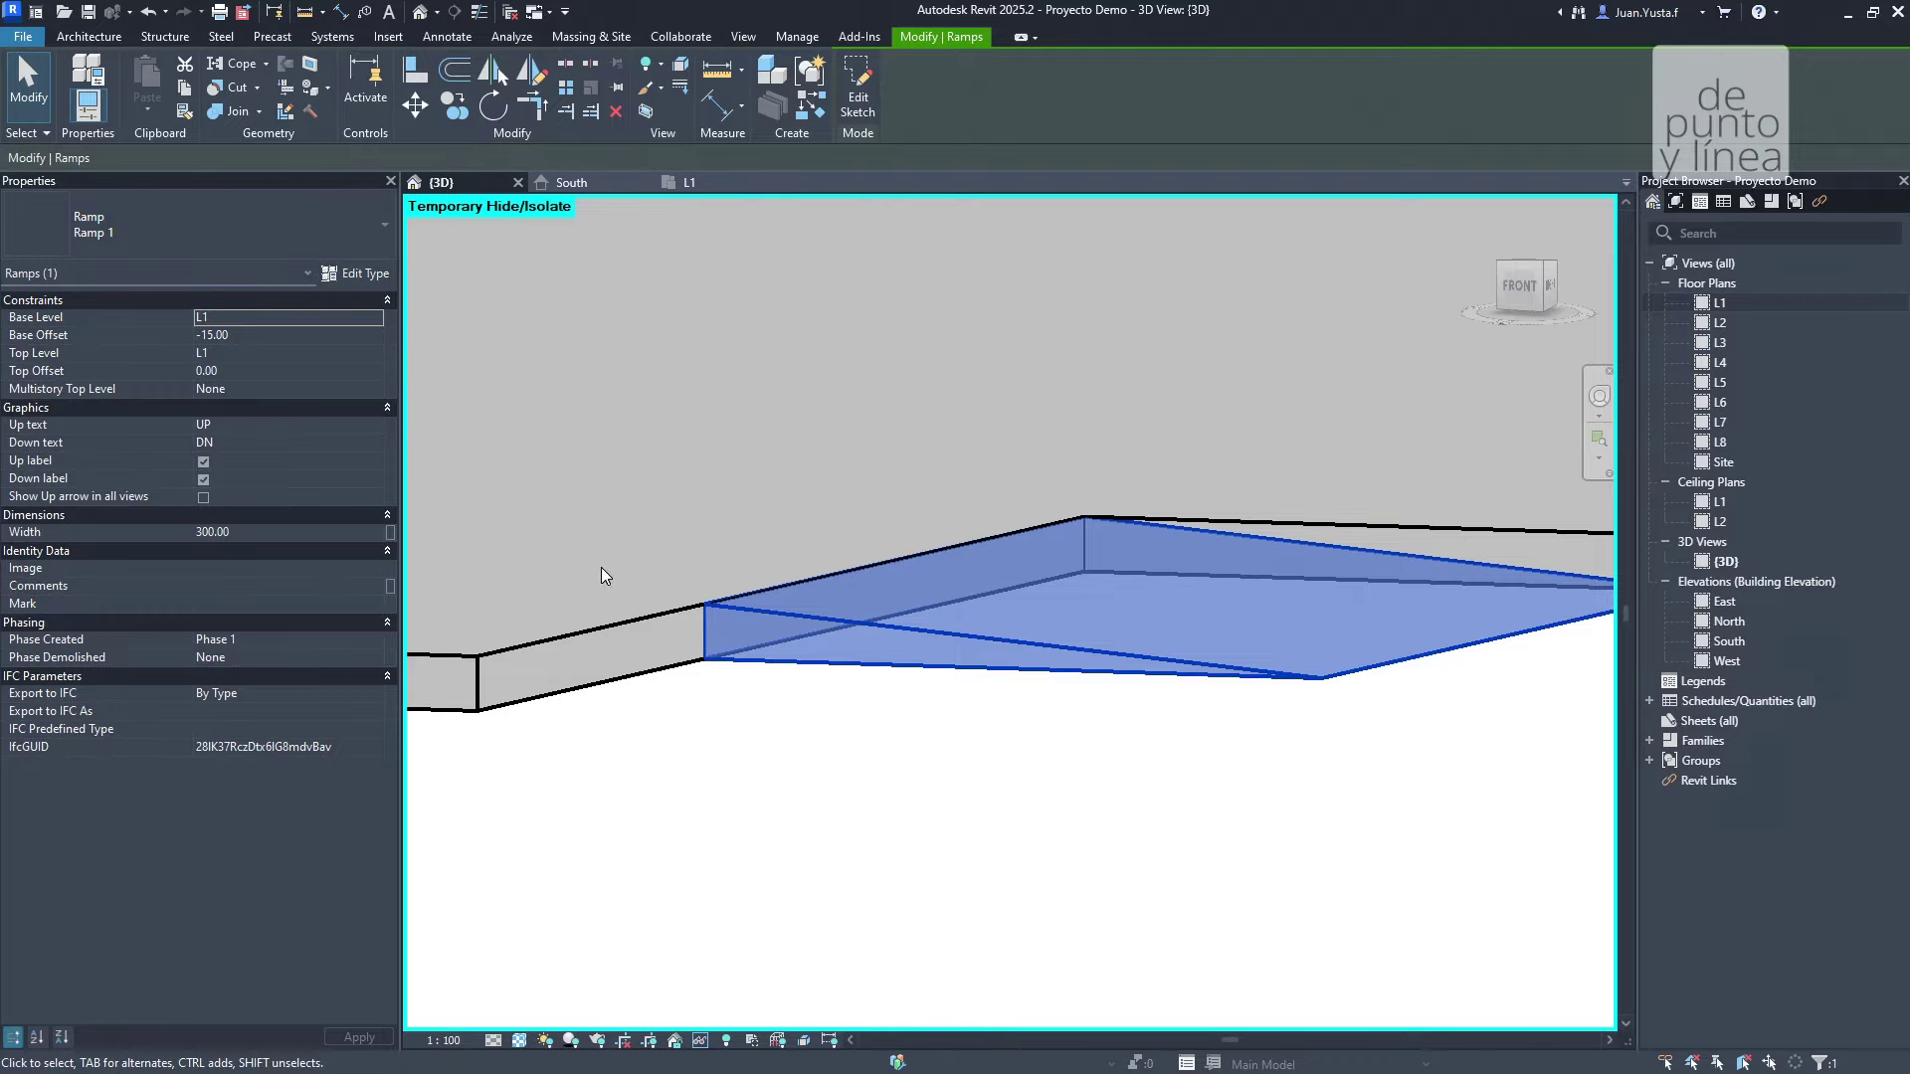
pyautogui.scroll(-3, 701, 587)
pyautogui.click(863, 621)
pyautogui.moveTo(864, 620)
pyautogui.keyDown('shift'); pyautogui.mouseDown(button='middle')
pyautogui.moveTo(661, 796)
pyautogui.moveTo(963, 801)
pyautogui.moveTo(938, 717)
pyautogui.moveTo(852, 810)
pyautogui.mouseUp(button='middle'); pyautogui.keyUp('shift')
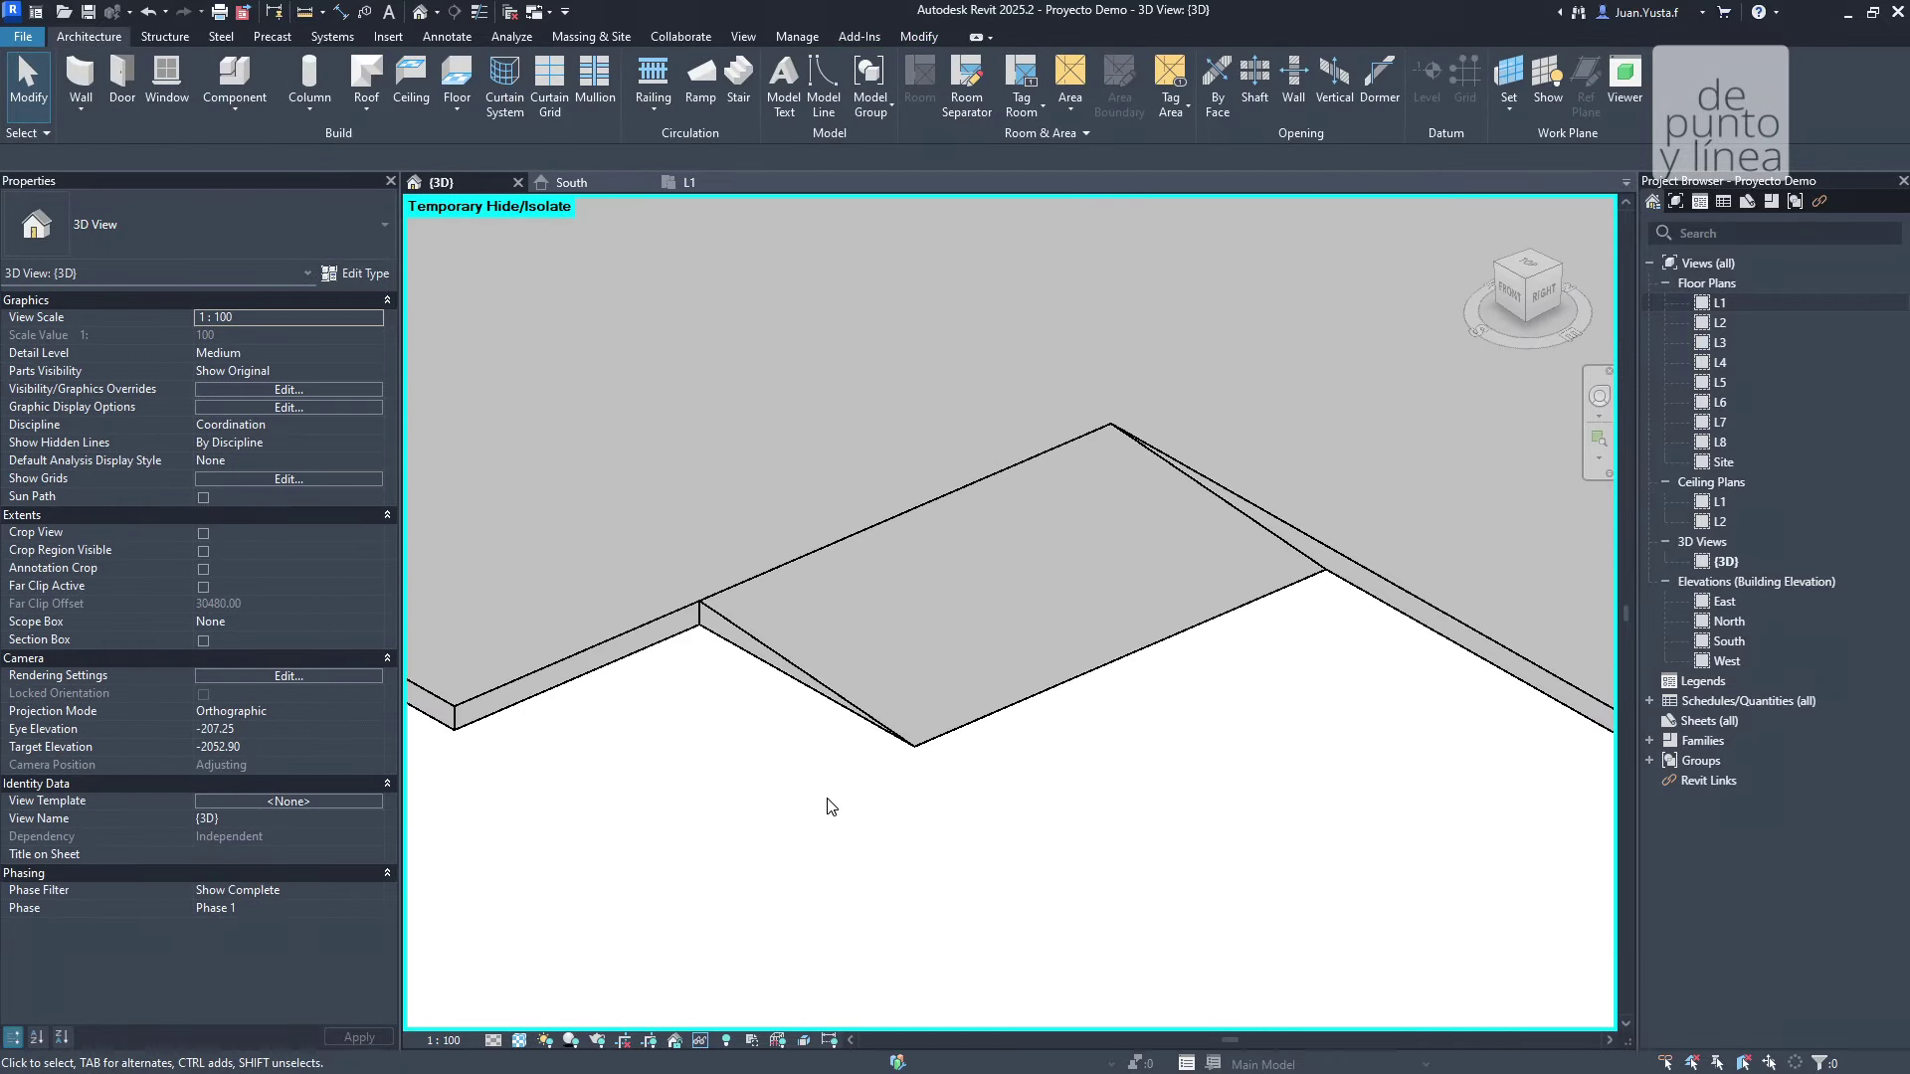
# Restore all hidden elements and inspect the railings near the ramp and curtain wall.
pyautogui.press('h')
pyautogui.press('r')
pyautogui.moveTo(825, 798)
pyautogui.keyDown('shift'); pyautogui.mouseDown(button='middle')
pyautogui.moveTo(880, 773)
pyautogui.moveTo(754, 772)
pyautogui.moveTo(719, 800)
pyautogui.moveTo(1067, 773)
pyautogui.moveTo(1068, 835)
pyautogui.moveTo(981, 904)
pyautogui.moveTo(929, 805)
pyautogui.mouseUp(button='middle'); pyautogui.keyUp('shift')
pyautogui.scroll(5, 875, 776)
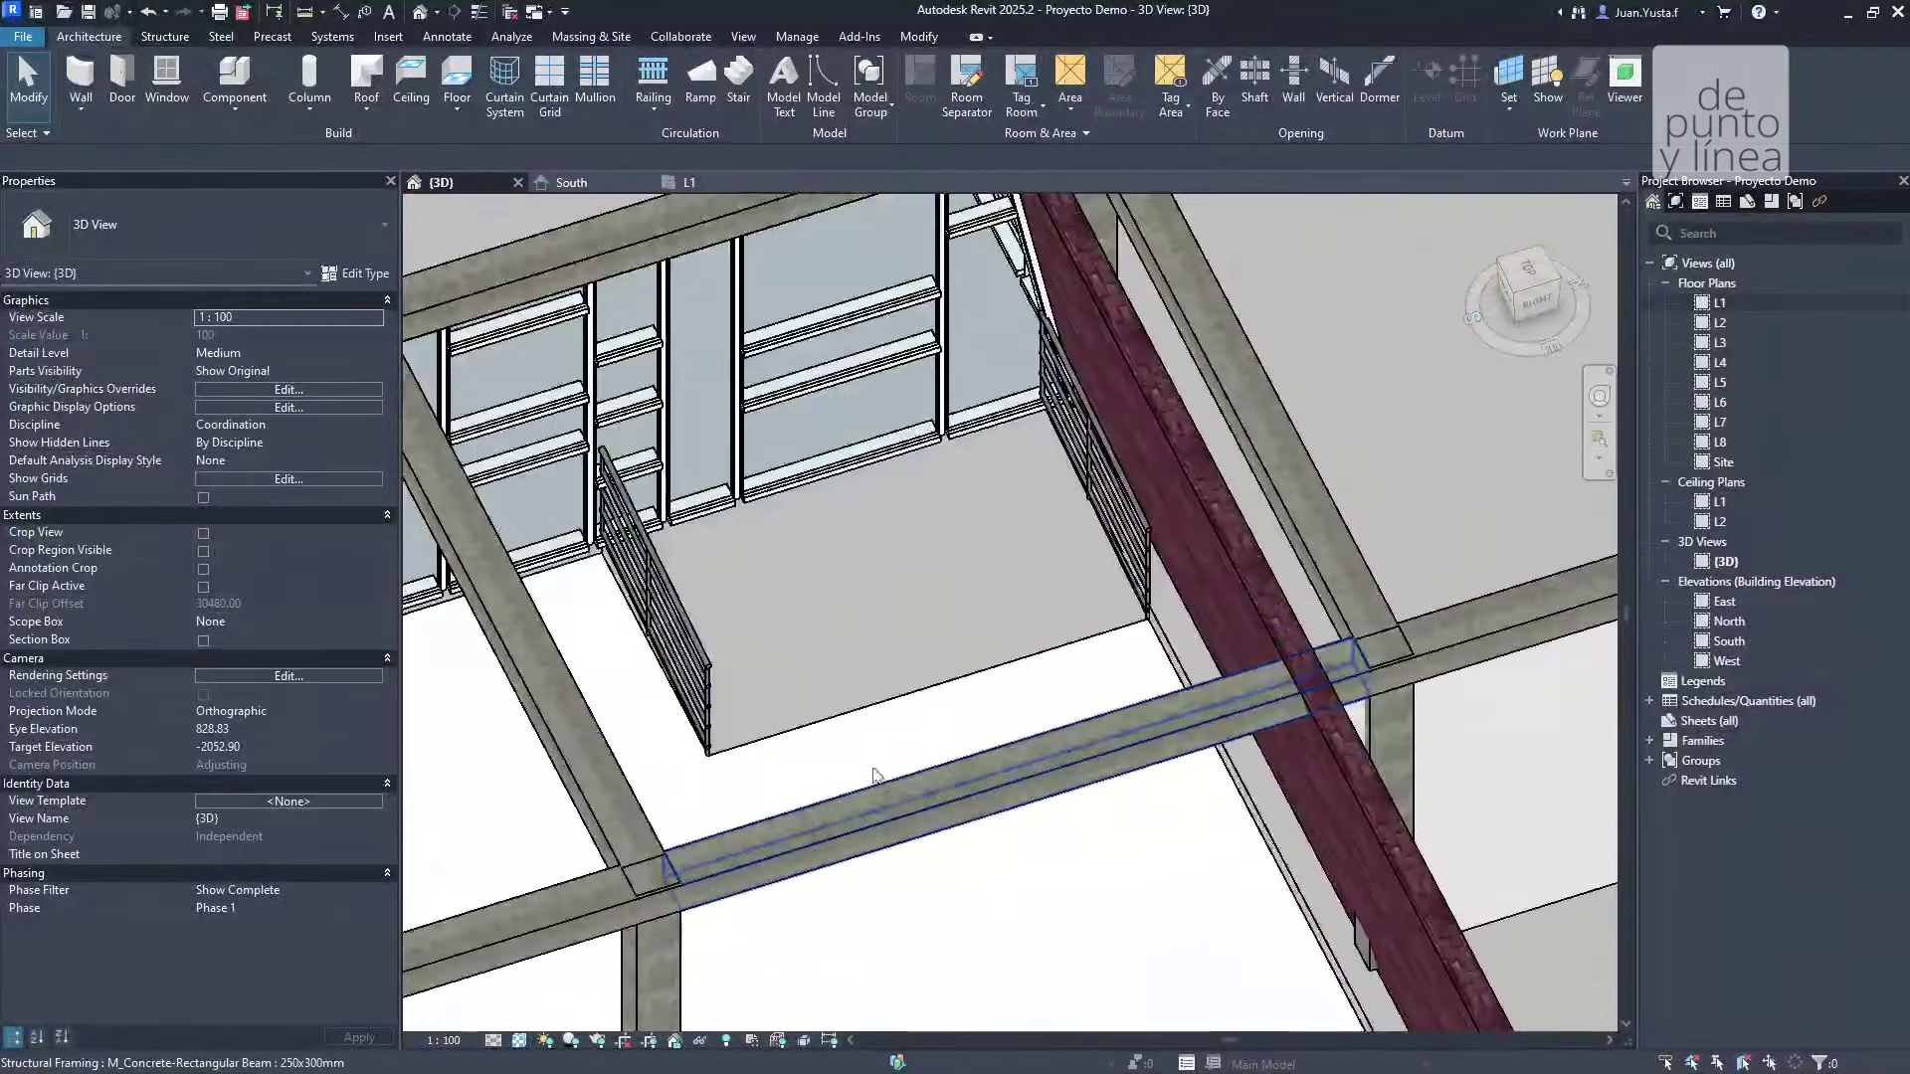
pyautogui.click(695, 678)
pyautogui.moveTo(694, 679)
pyautogui.keyDown('shift'); pyautogui.mouseDown(button='middle')
pyautogui.moveTo(853, 708)
pyautogui.moveTo(1053, 526)
pyautogui.mouseUp(button='middle'); pyautogui.keyUp('shift')
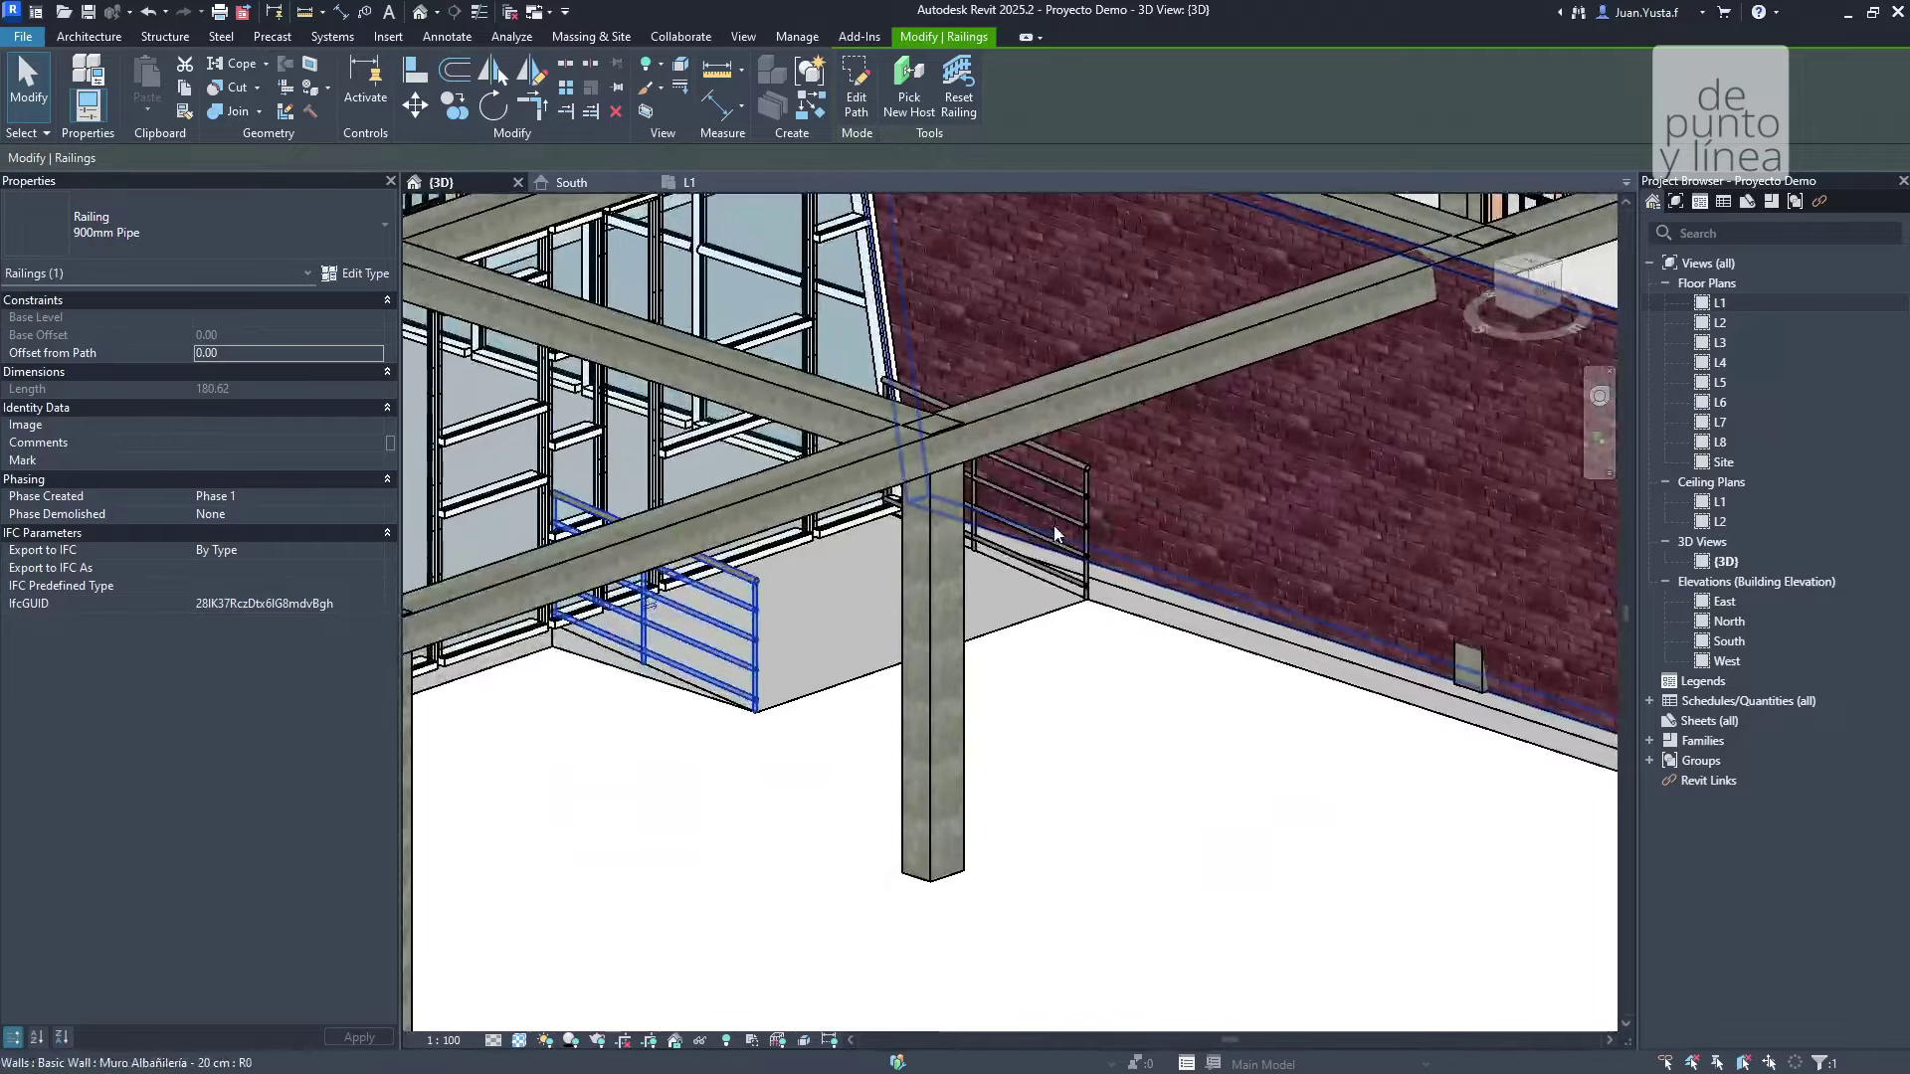
pyautogui.press('Escape')
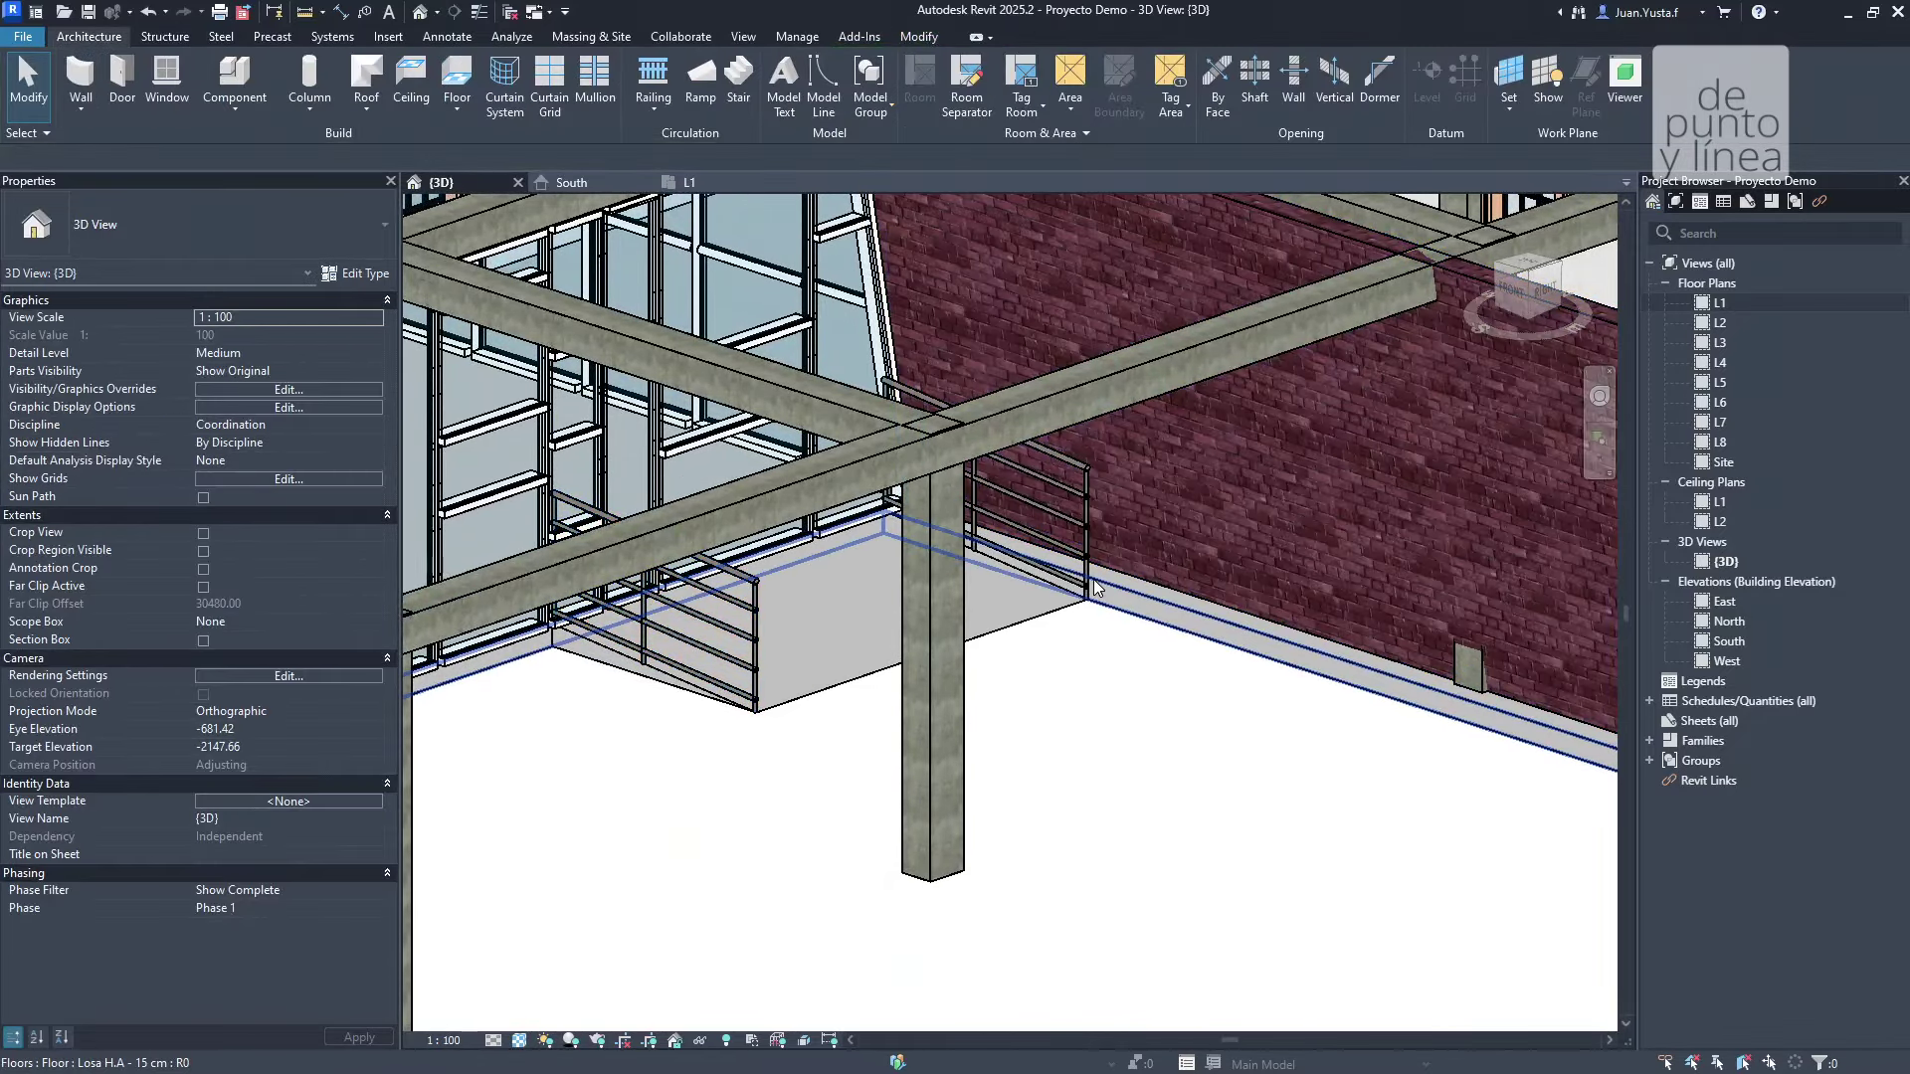
pyautogui.click(1076, 582)
pyautogui.moveTo(1076, 582)
pyautogui.keyDown('shift'); pyautogui.mouseDown(button='middle')
pyautogui.moveTo(766, 758)
pyautogui.moveTo(841, 760)
pyautogui.mouseUp(button='middle'); pyautogui.keyUp('shift')
pyautogui.click(741, 775)
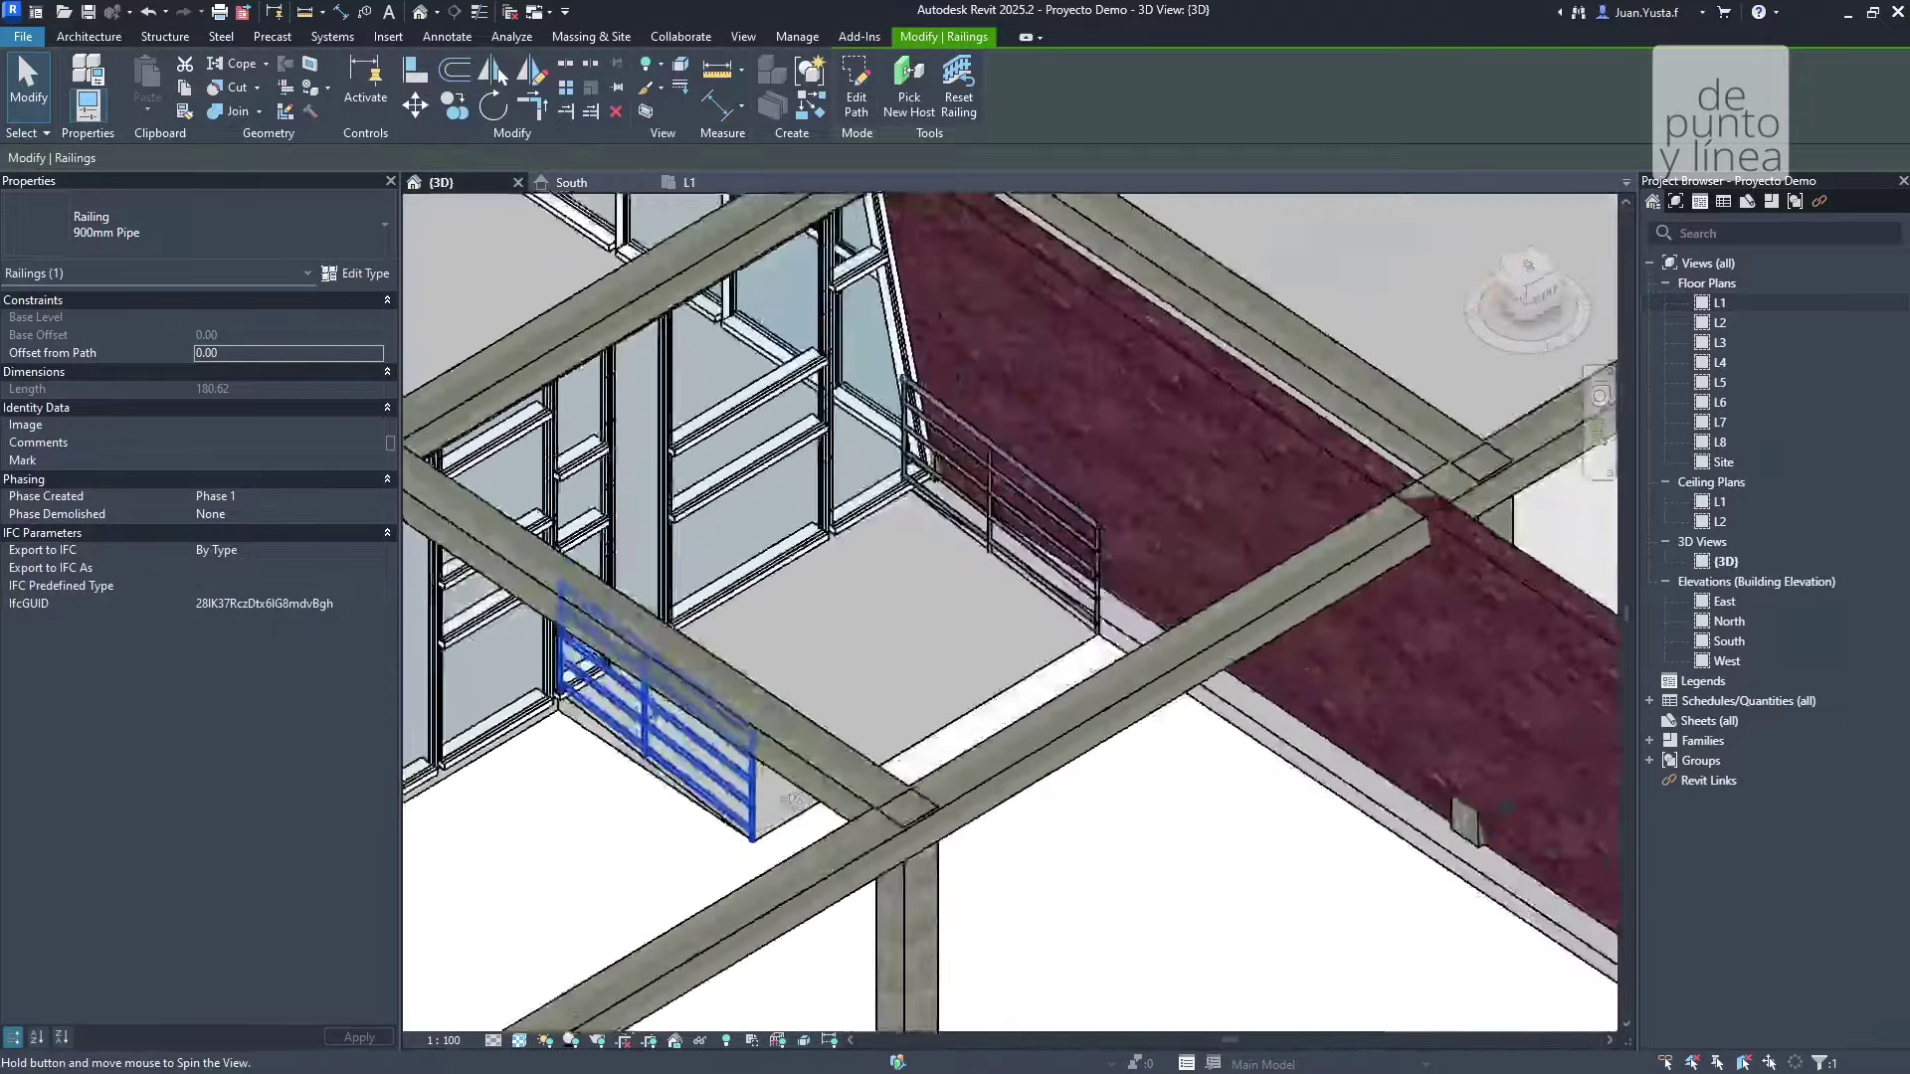
pyautogui.press('Escape')
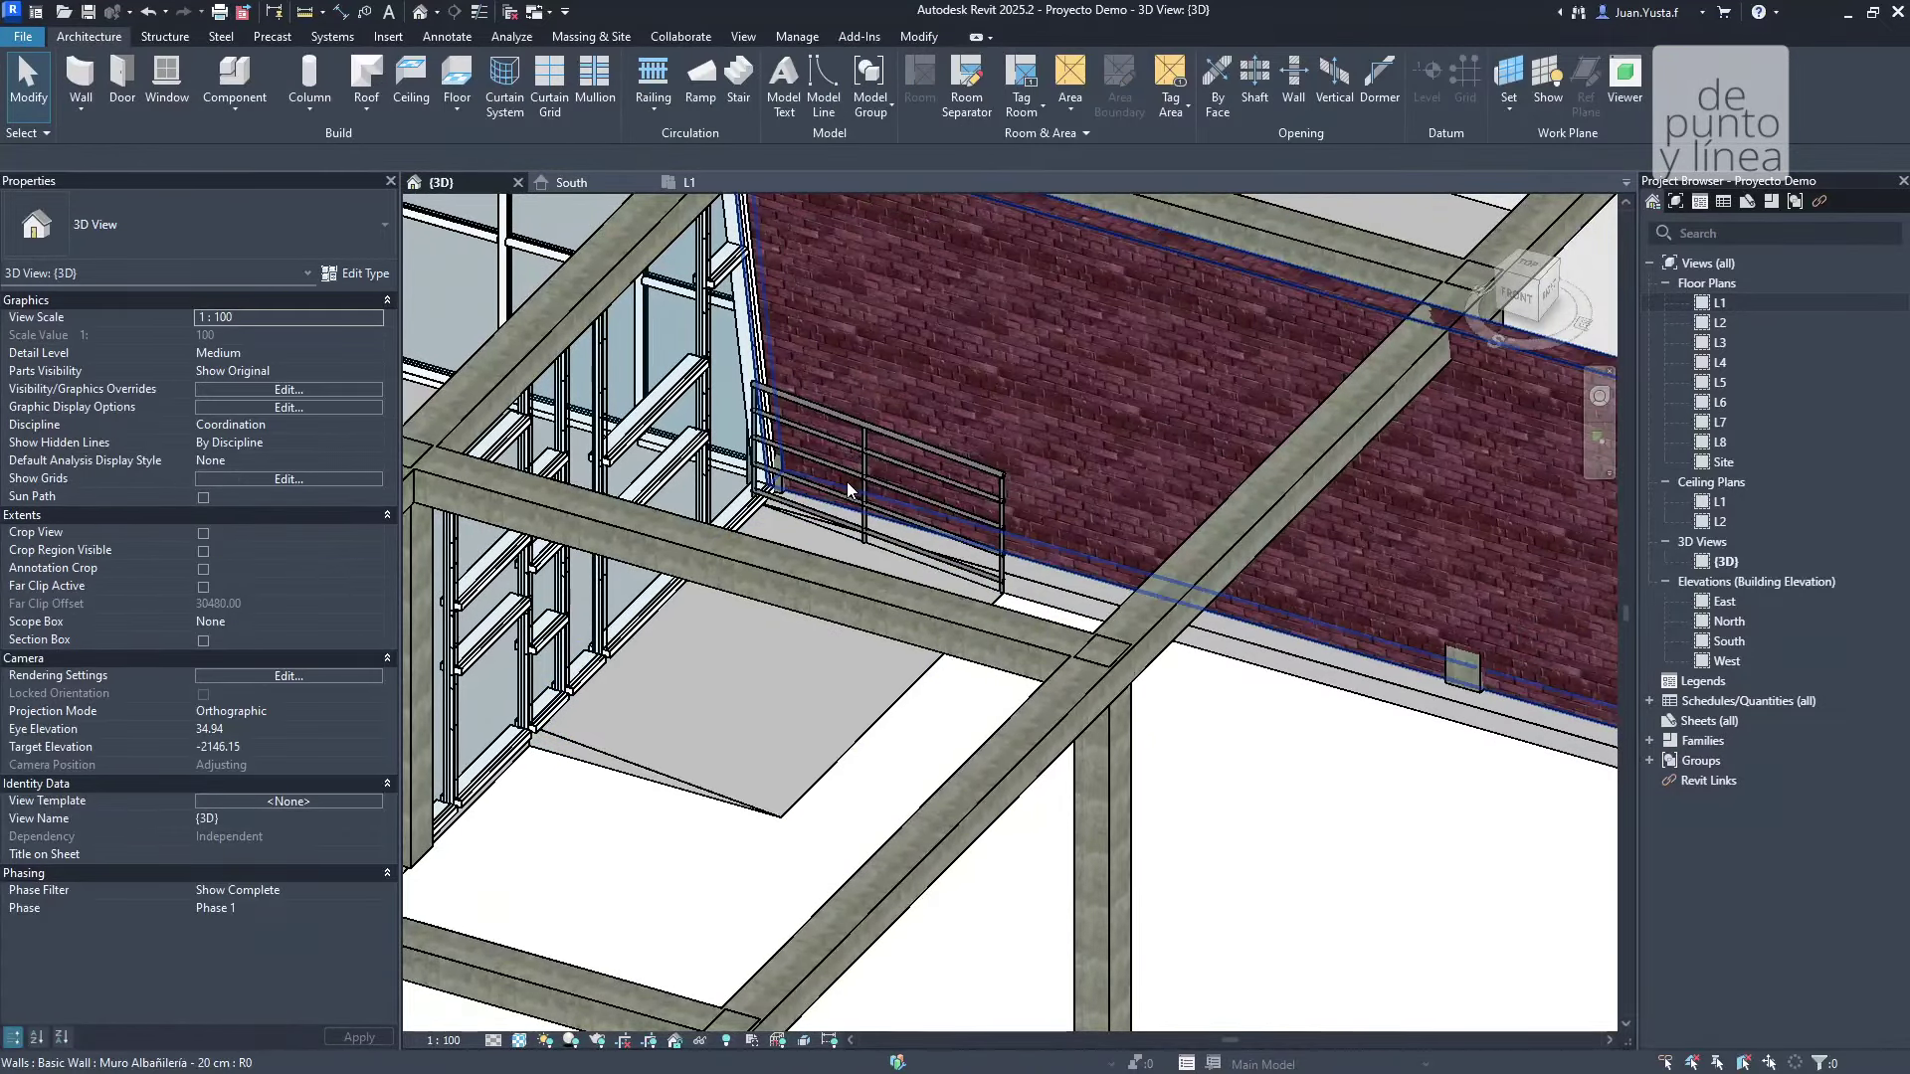
# Change the railing along the brick-wall ramp to the Barandilla nueva type.
pyautogui.click(849, 465)
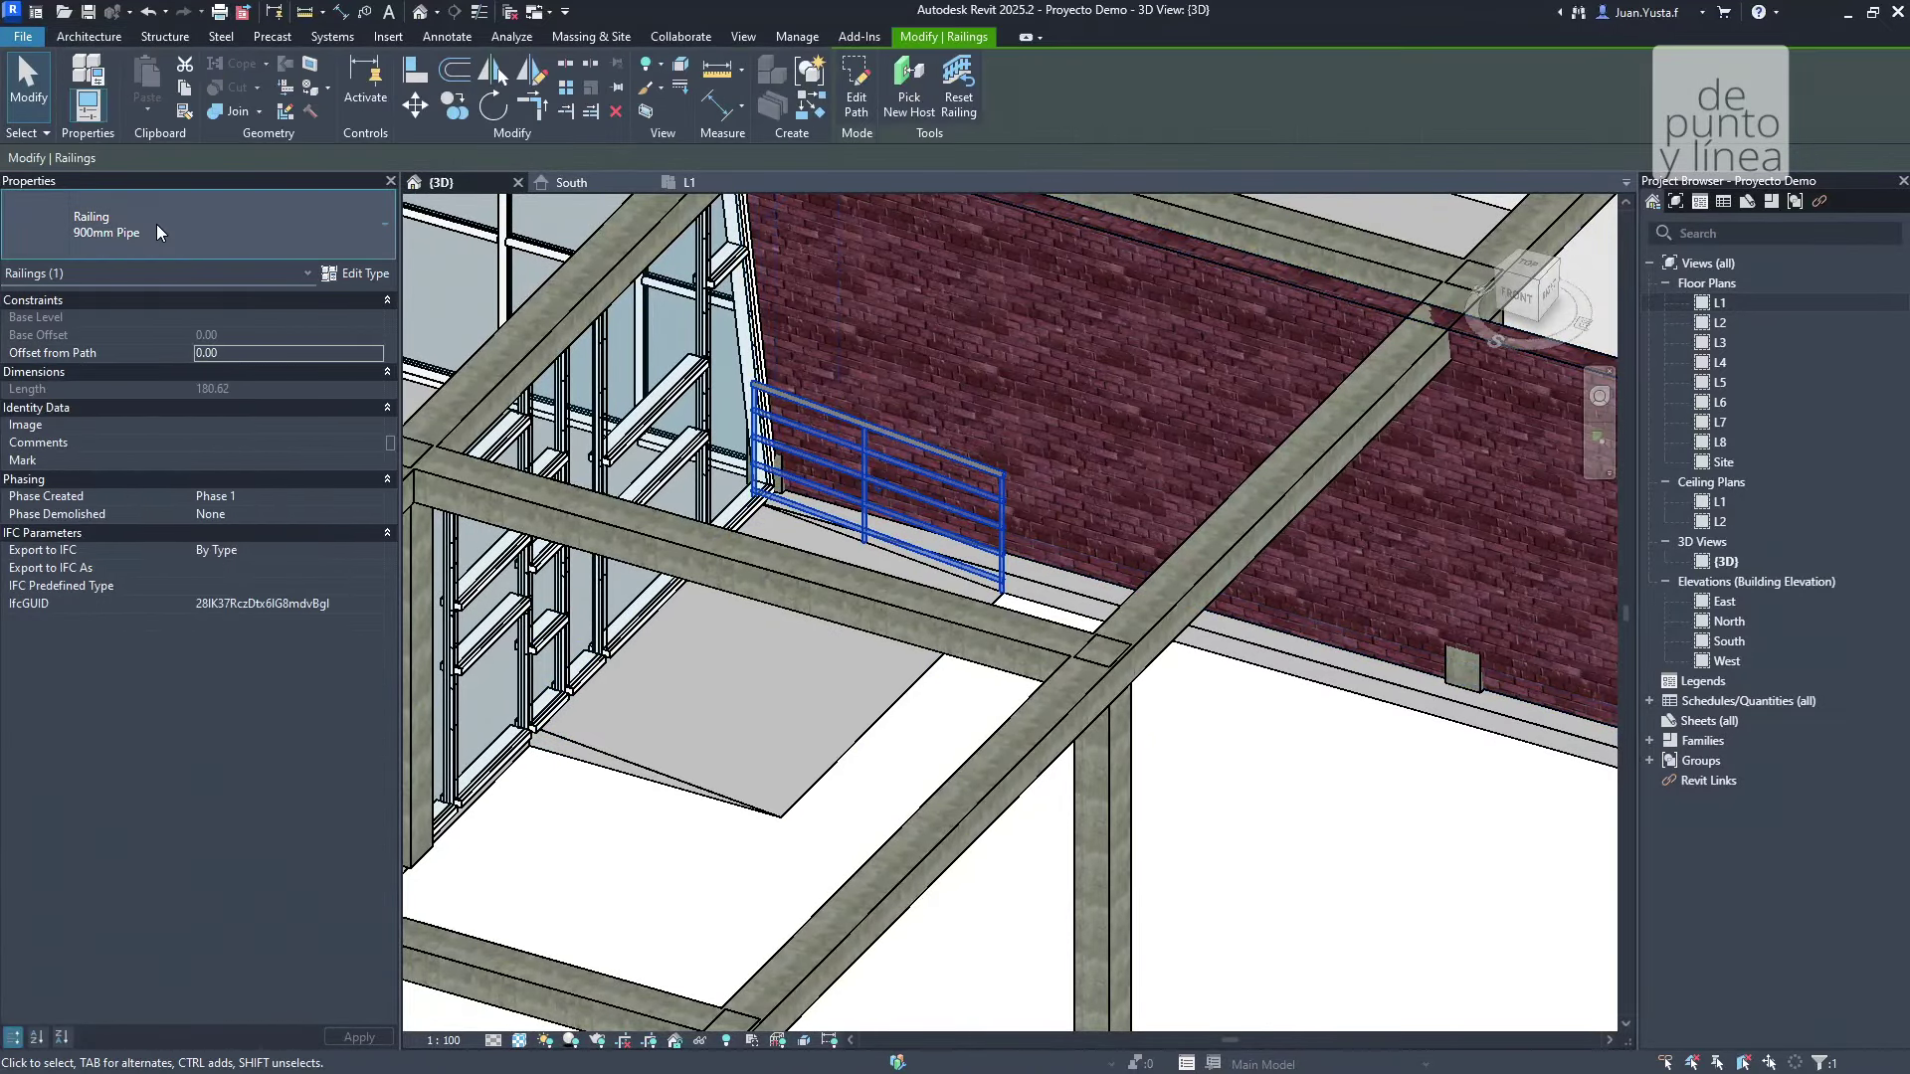
pyautogui.click(157, 224)
pyautogui.click(86, 397)
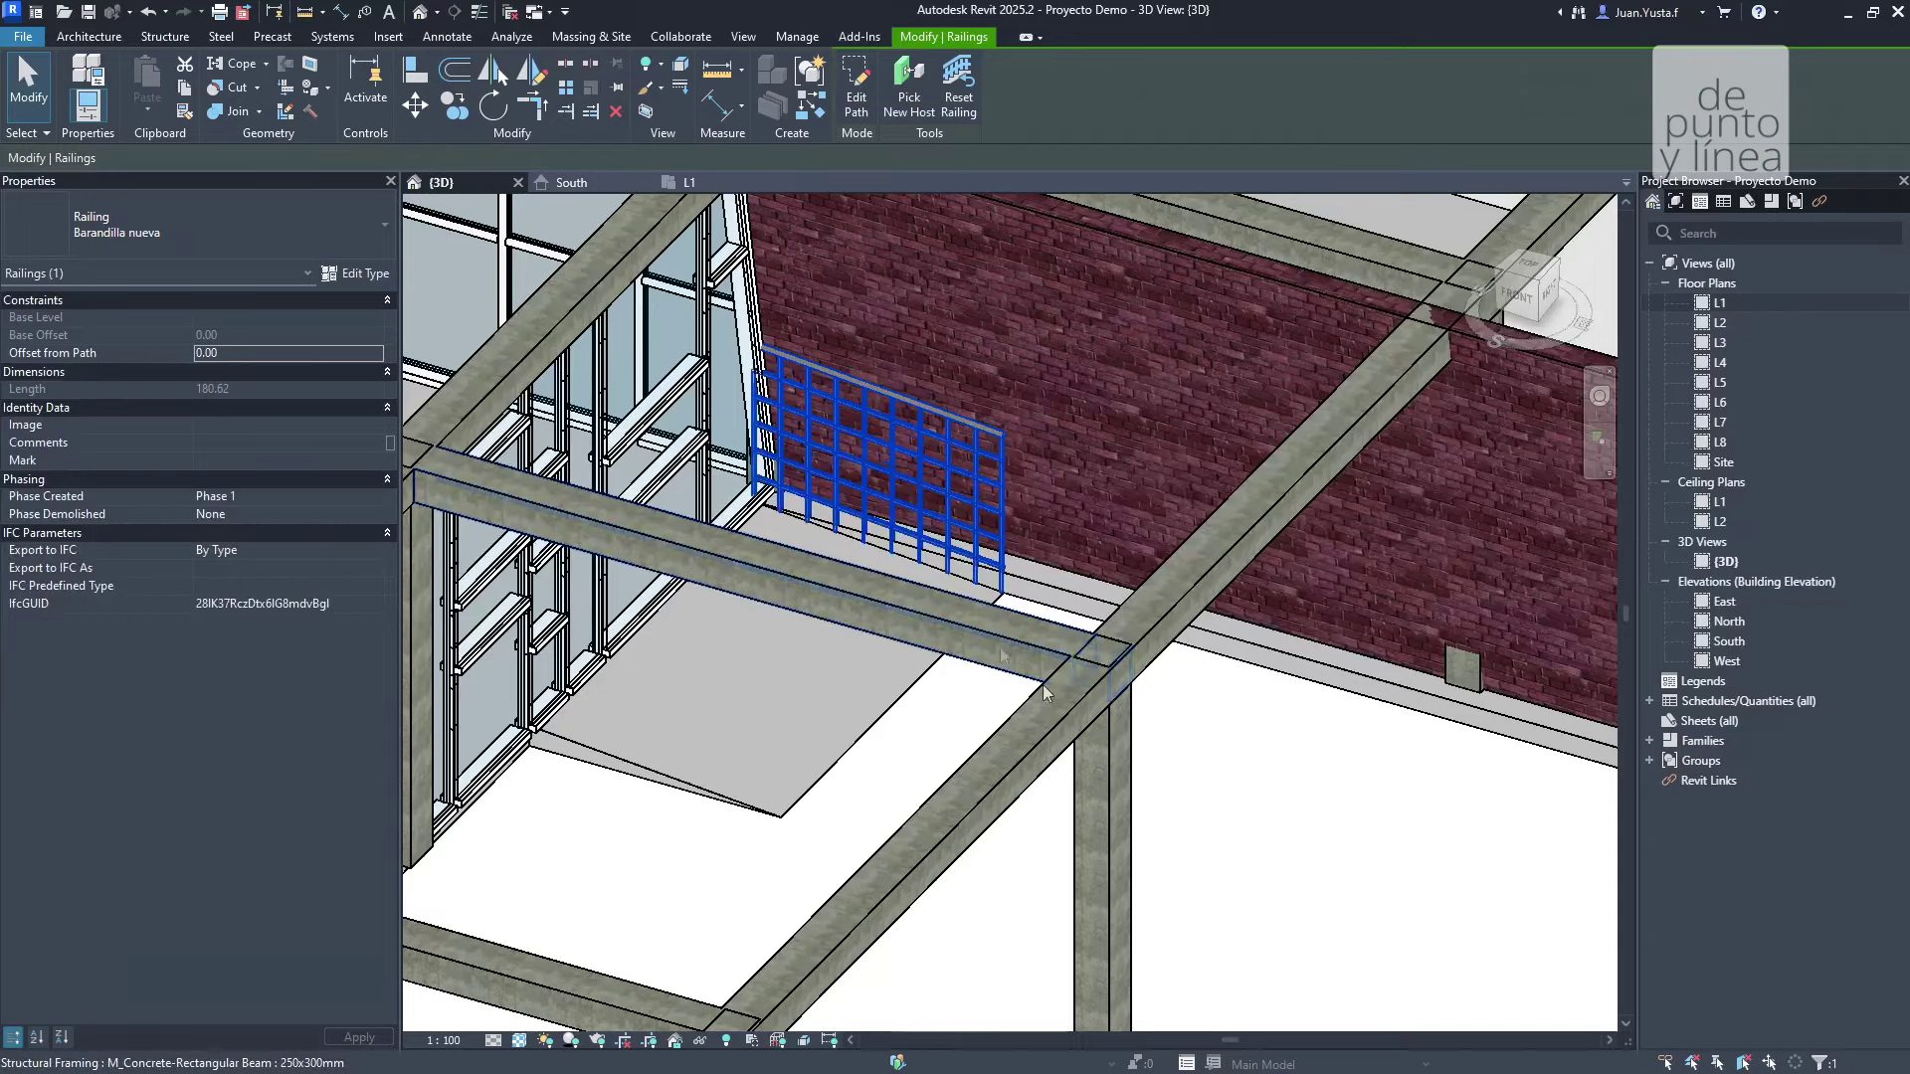
pyautogui.click(1109, 706)
# Switch the mesh railing to the Glass Panel - Bottom Fill type.
pyautogui.keyDown('shift'); pyautogui.moveTo(1174, 749); pyautogui.dragTo(1234, 478, button='middle'); pyautogui.keyUp('shift')
pyautogui.click(1233, 478)
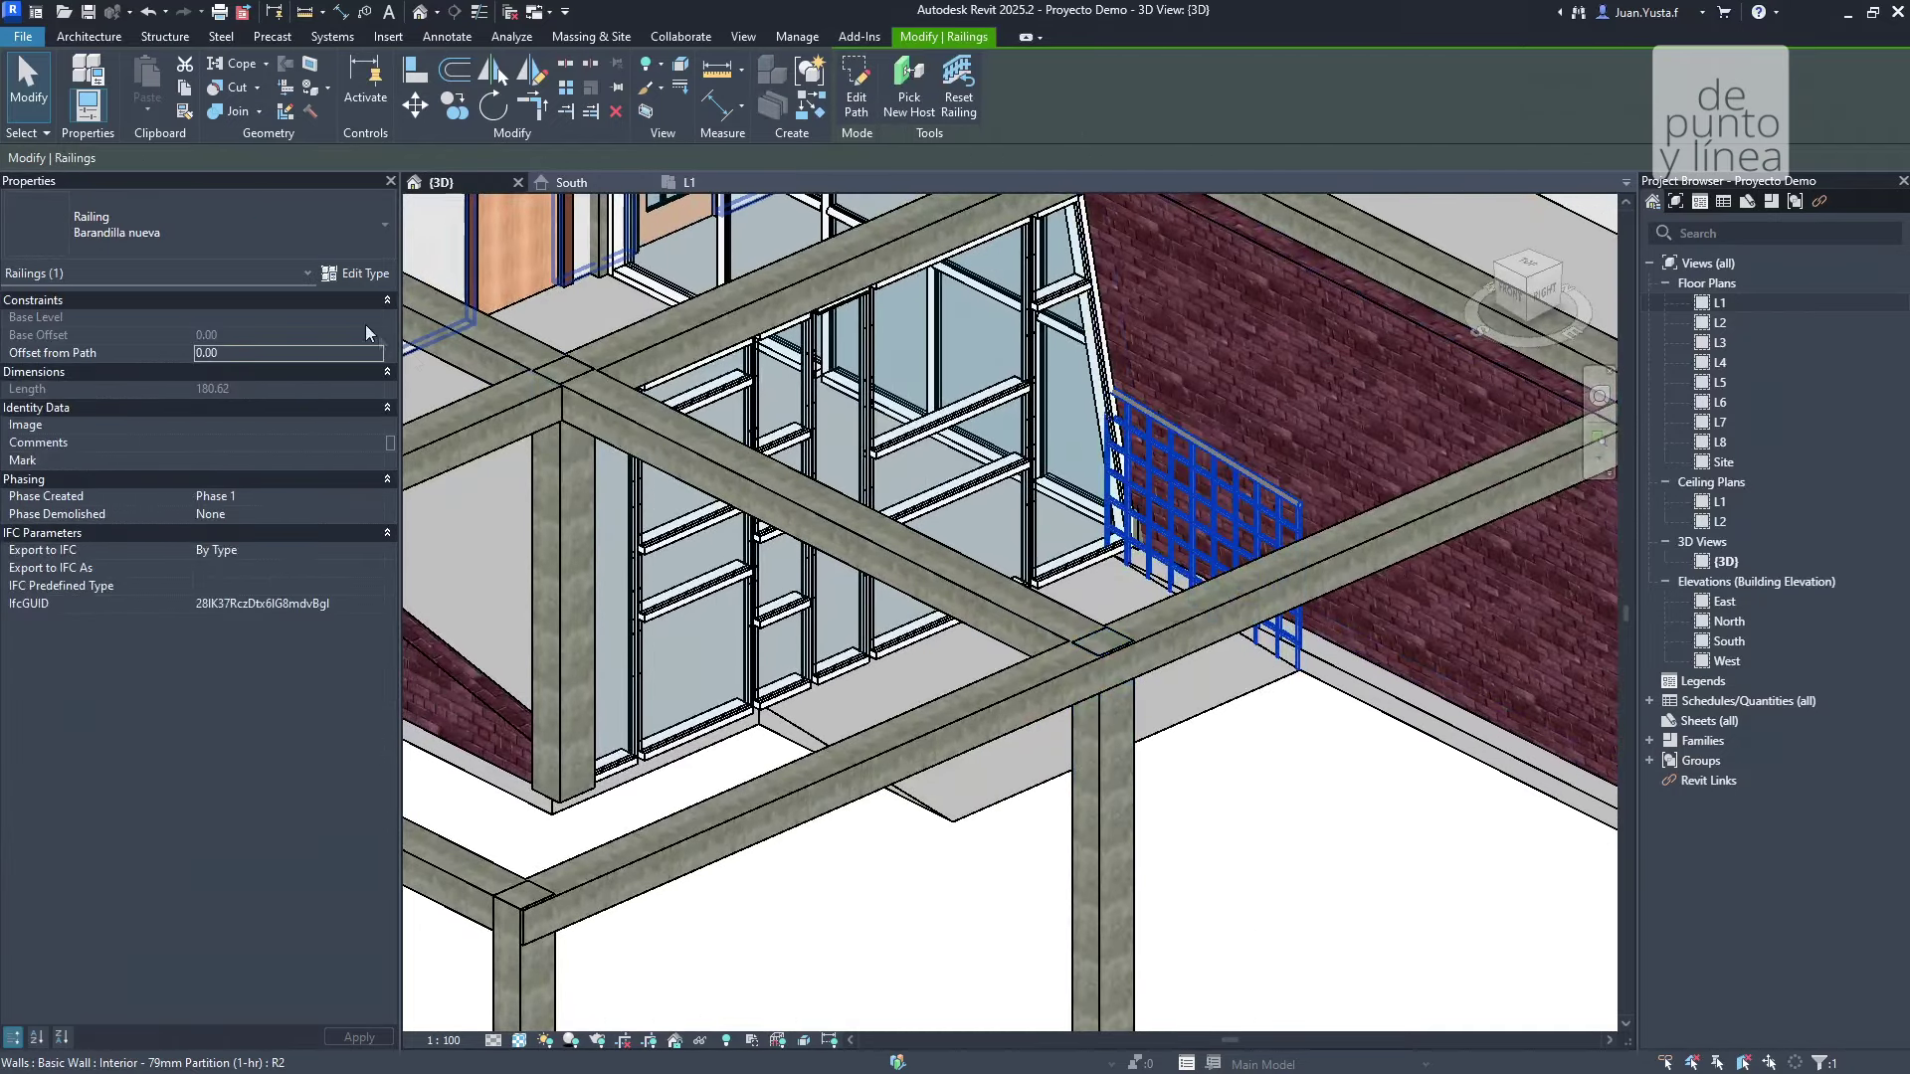
pyautogui.click(181, 239)
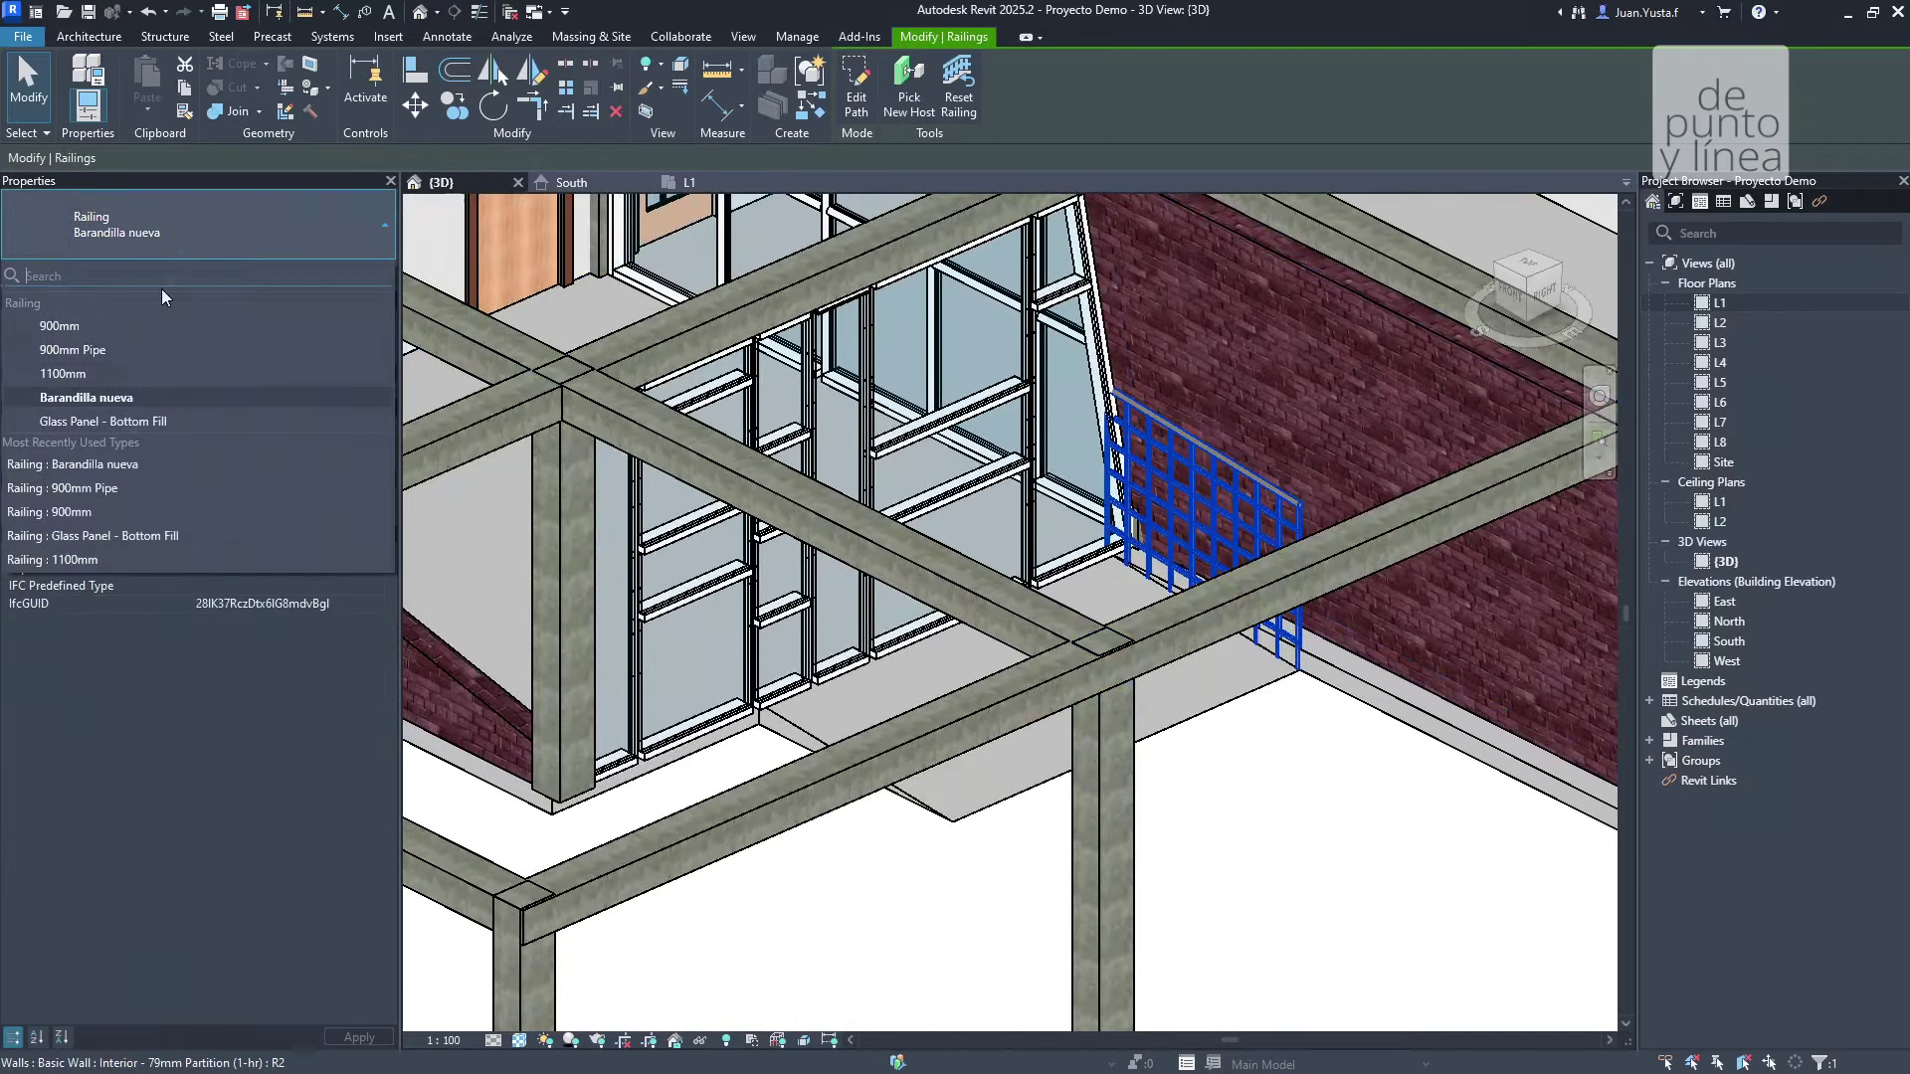
pyautogui.click(124, 418)
pyautogui.click(985, 542)
pyautogui.keyDown('shift'); pyautogui.moveTo(985, 541); pyautogui.dragTo(487, 761, button='middle'); pyautogui.keyUp('shift')
pyautogui.click(487, 761)
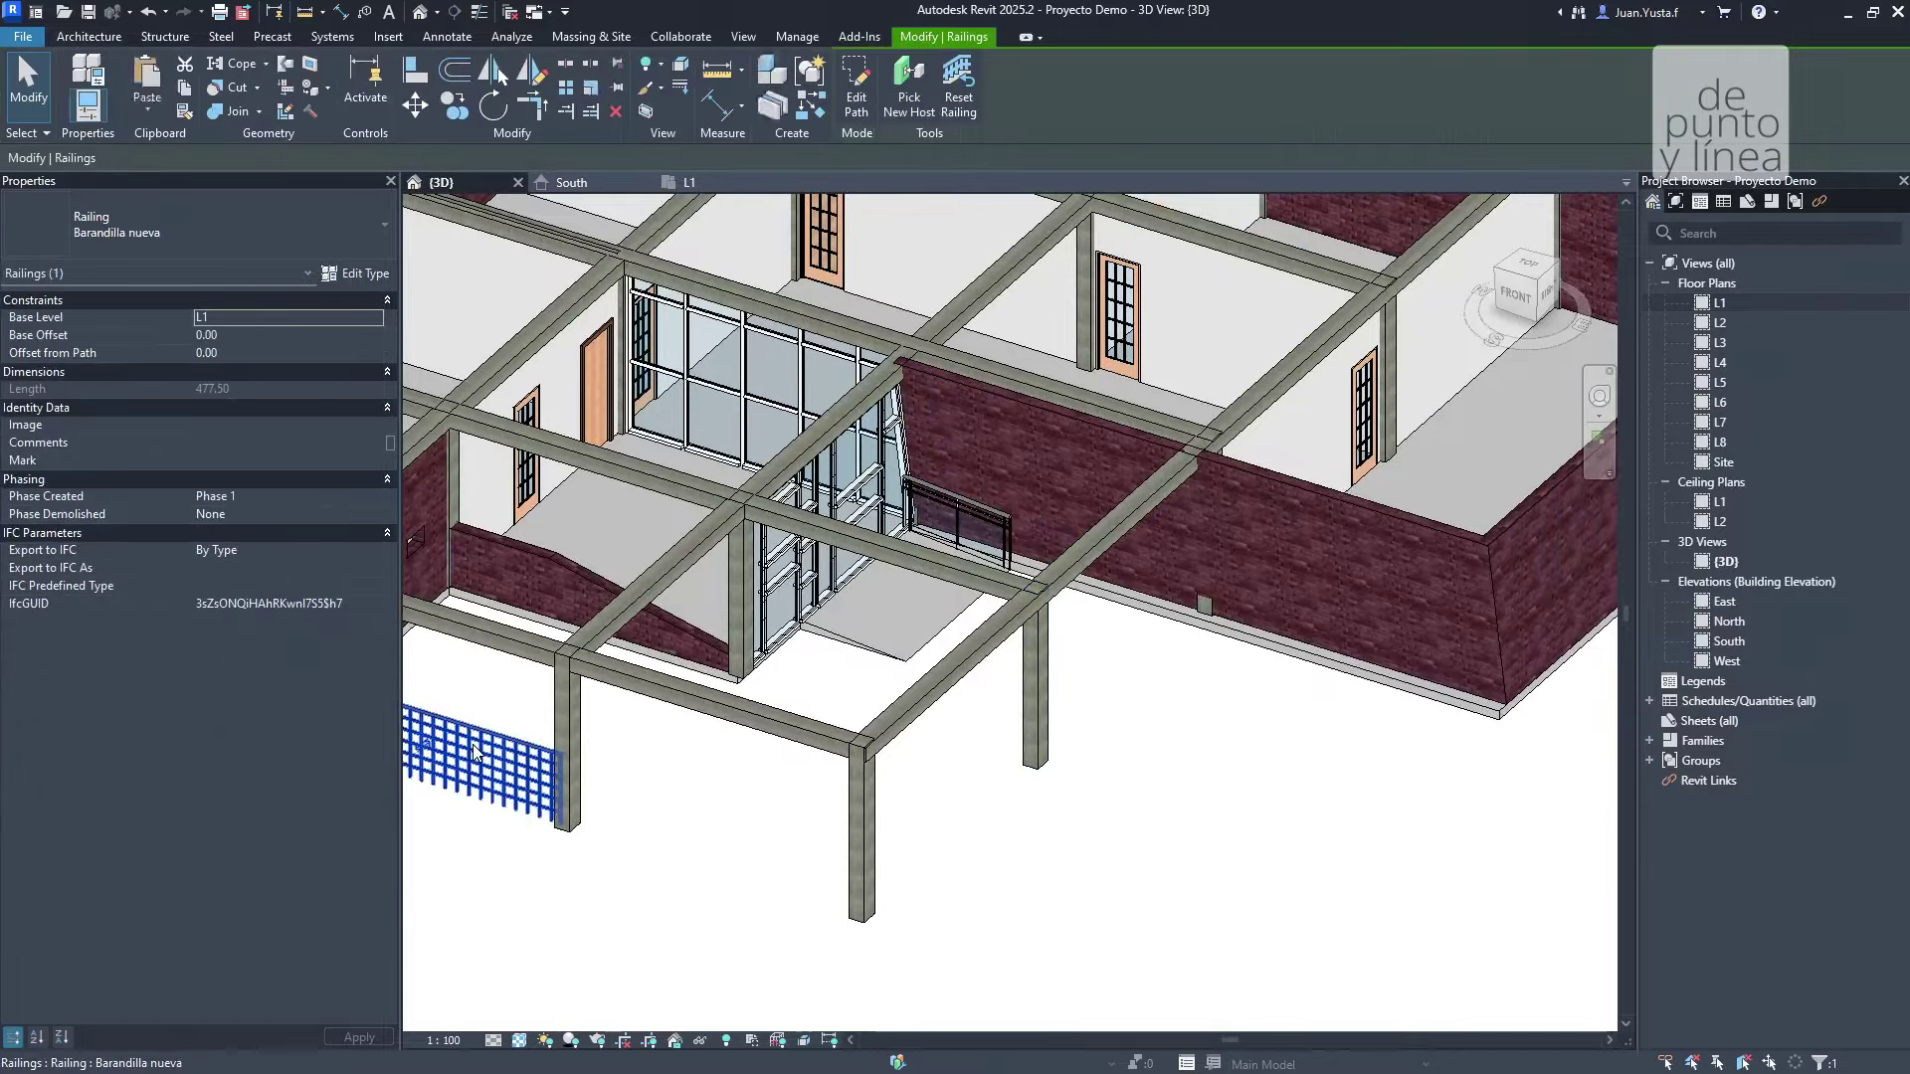
pyautogui.click(171, 230)
pyautogui.click(120, 413)
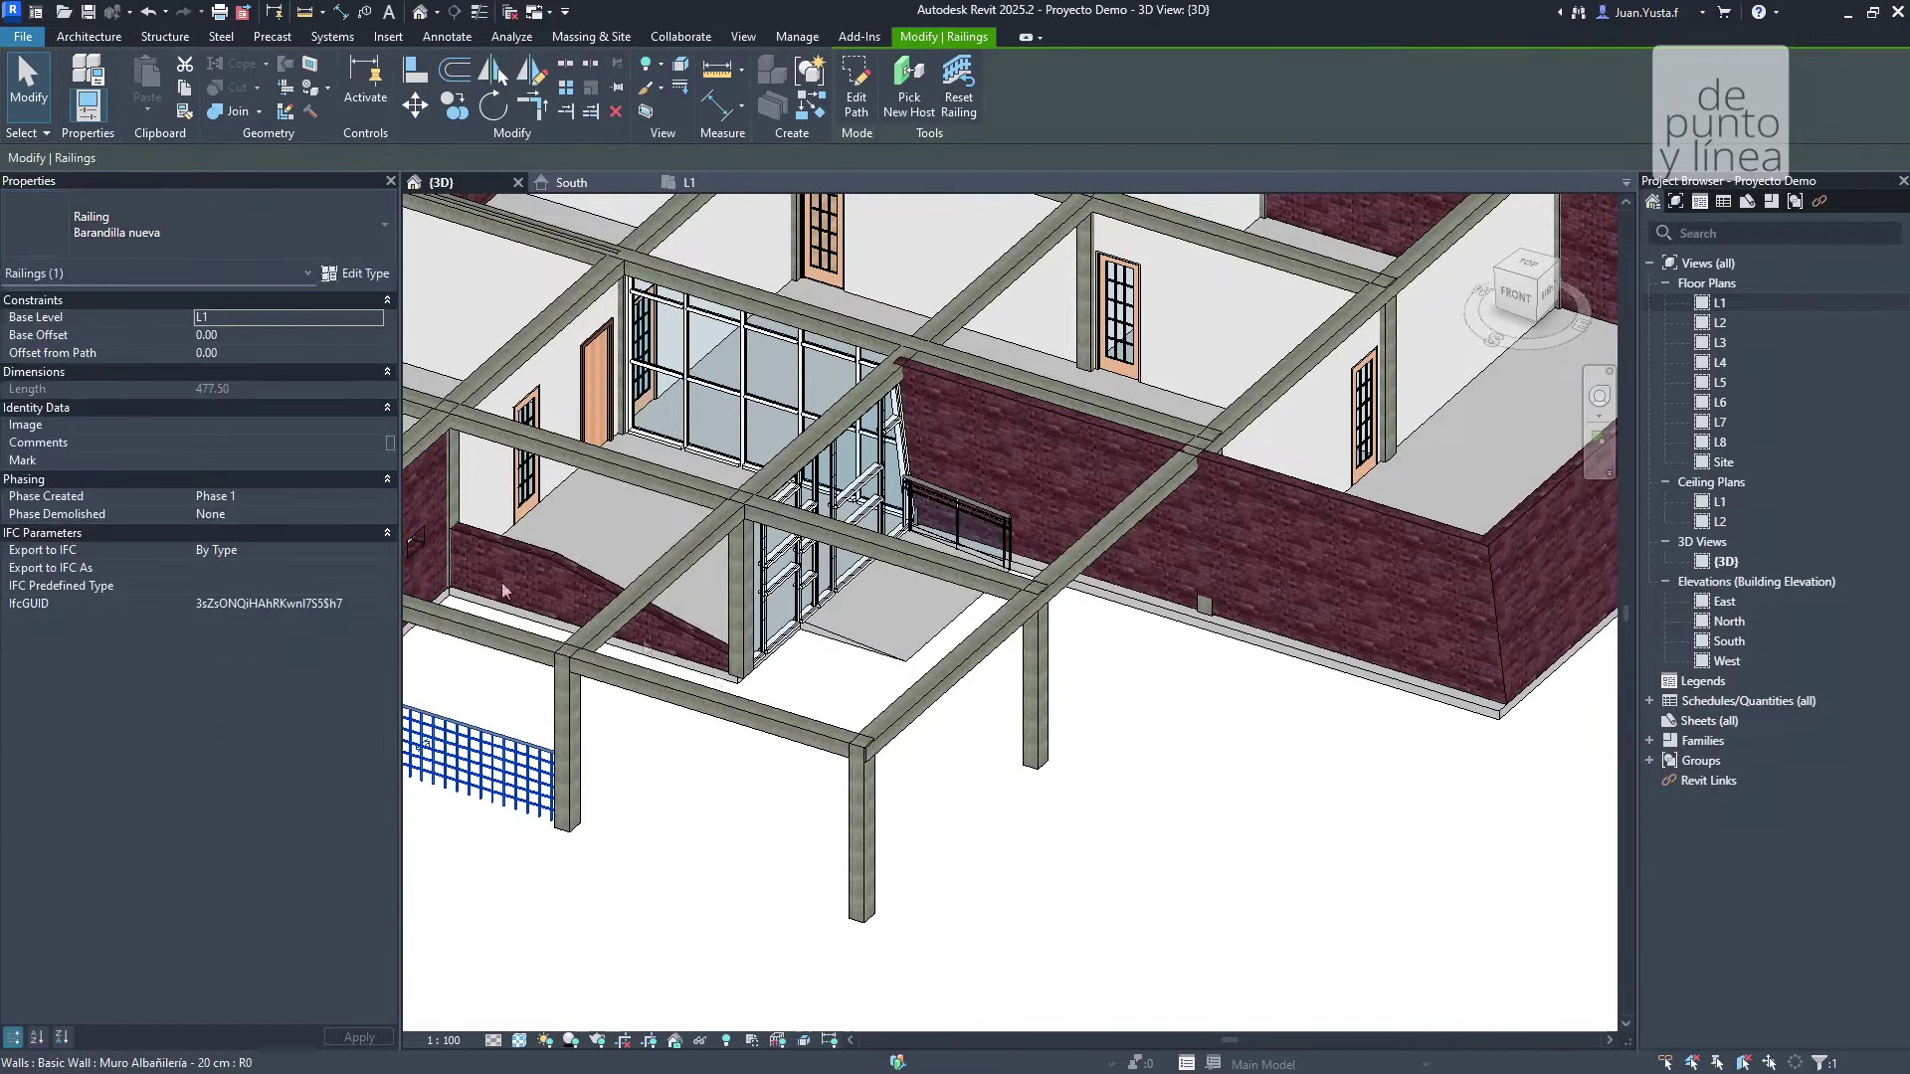
pyautogui.click(1239, 825)
pyautogui.moveTo(1238, 825)
pyautogui.keyDown('shift'); pyautogui.mouseDown(button='middle')
pyautogui.moveTo(890, 776)
pyautogui.moveTo(923, 751)
pyautogui.mouseUp(button='middle'); pyautogui.keyUp('shift')
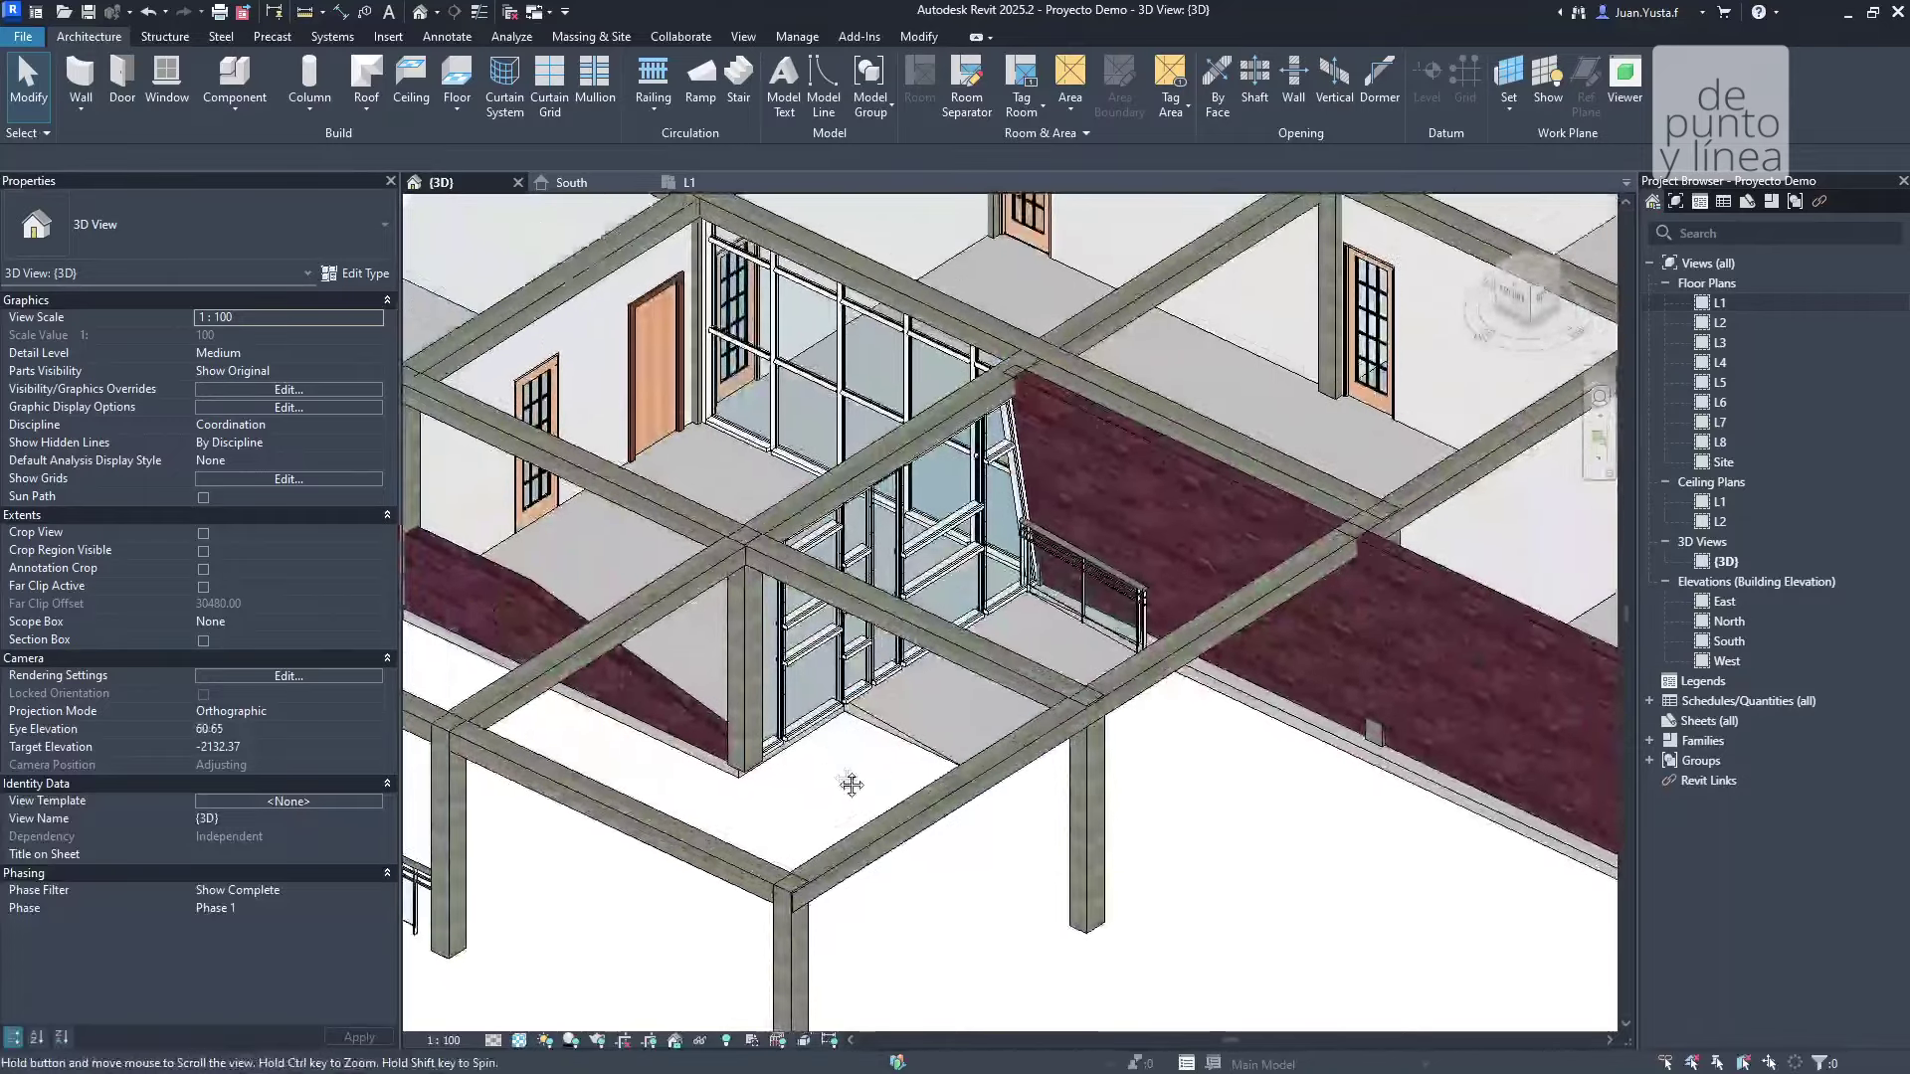
pyautogui.keyDown('shift'); pyautogui.moveTo(972, 831); pyautogui.dragTo(852, 819, button='middle'); pyautogui.keyUp('shift')
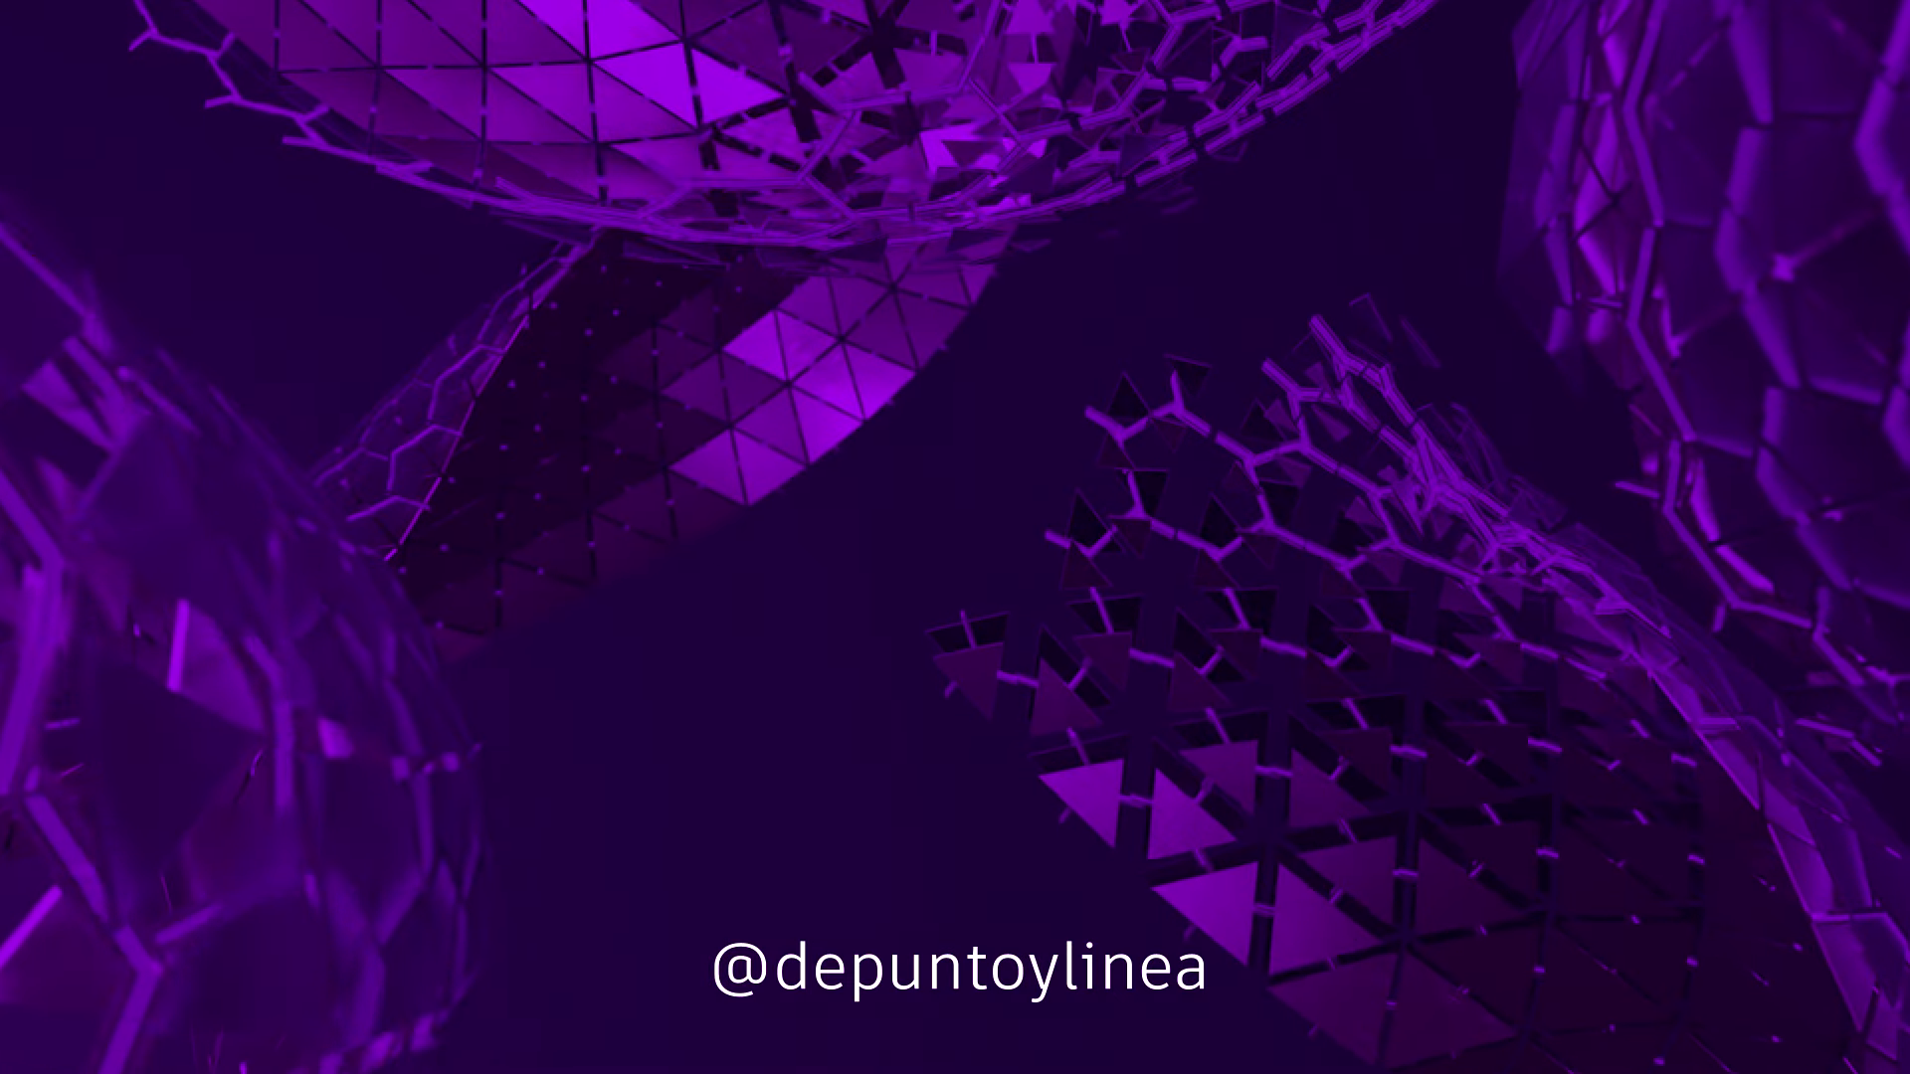